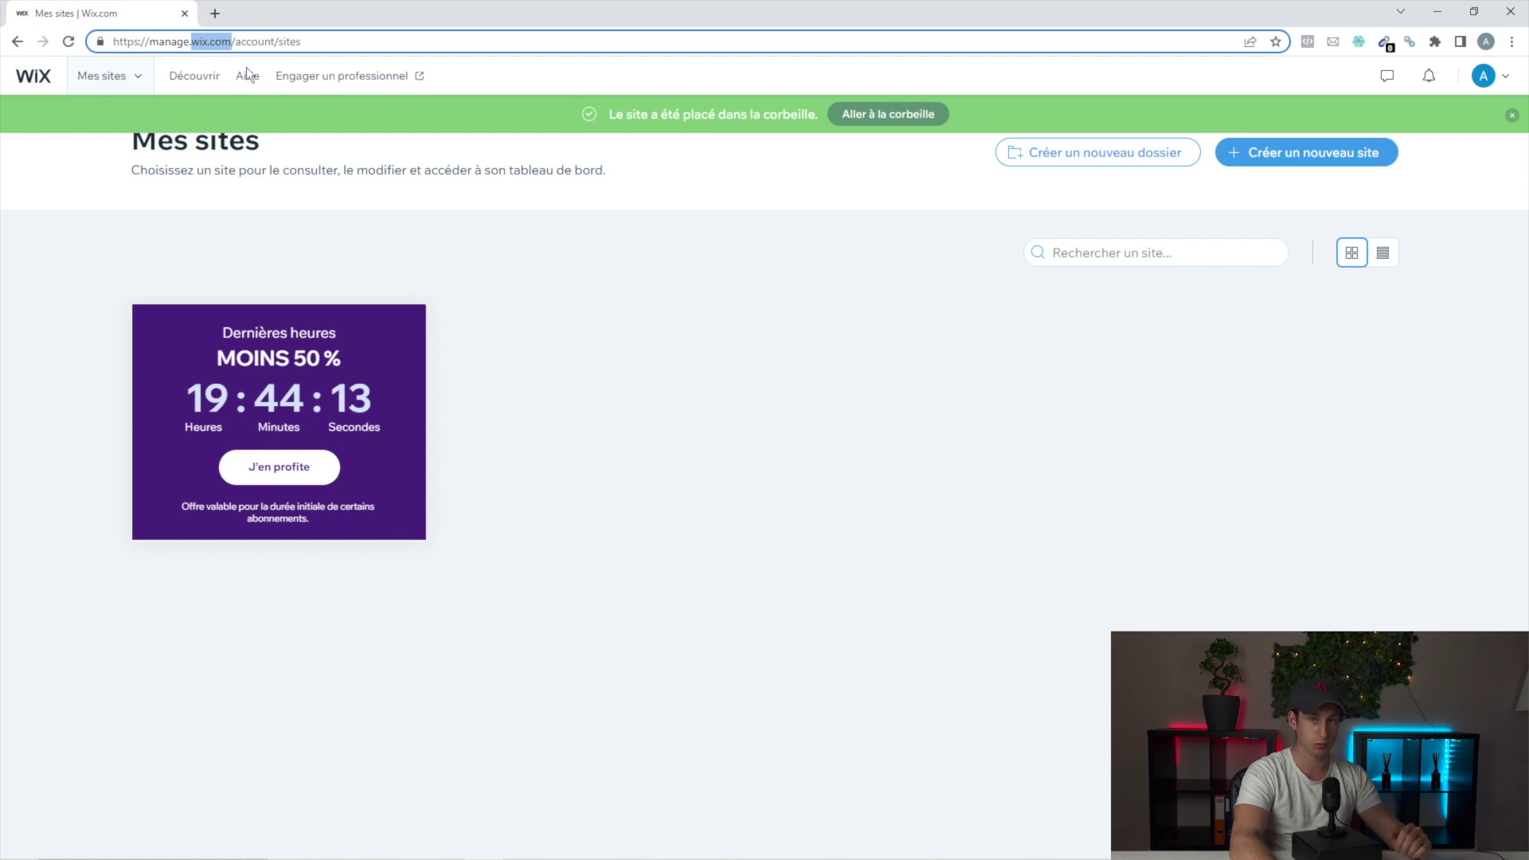
# - Create a new site, set its type to "architecte", and choose to design it from a template
pyautogui.click(490, 323)
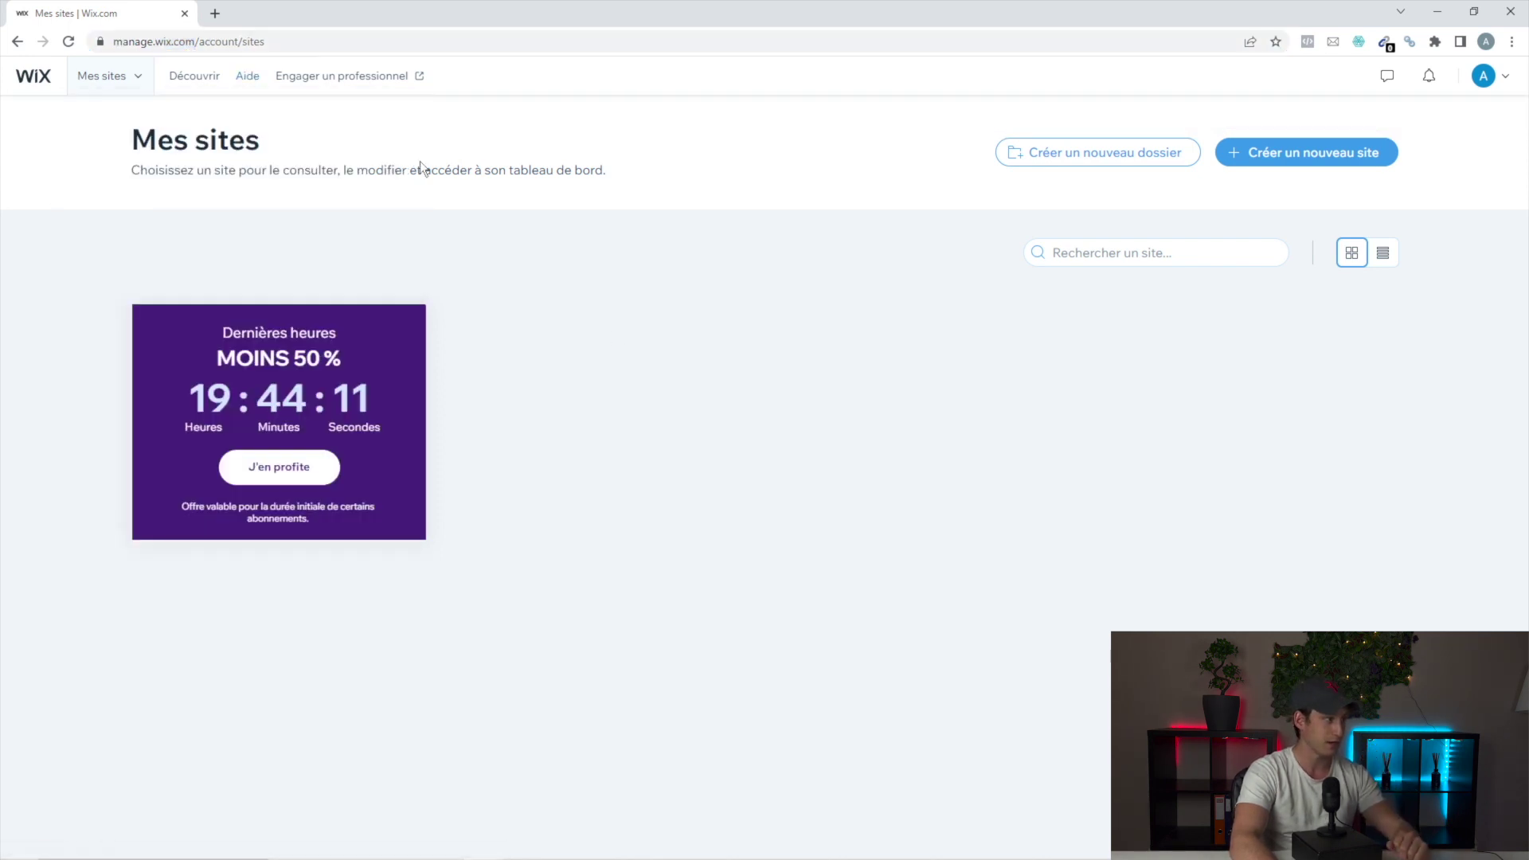
pyautogui.click(1270, 153)
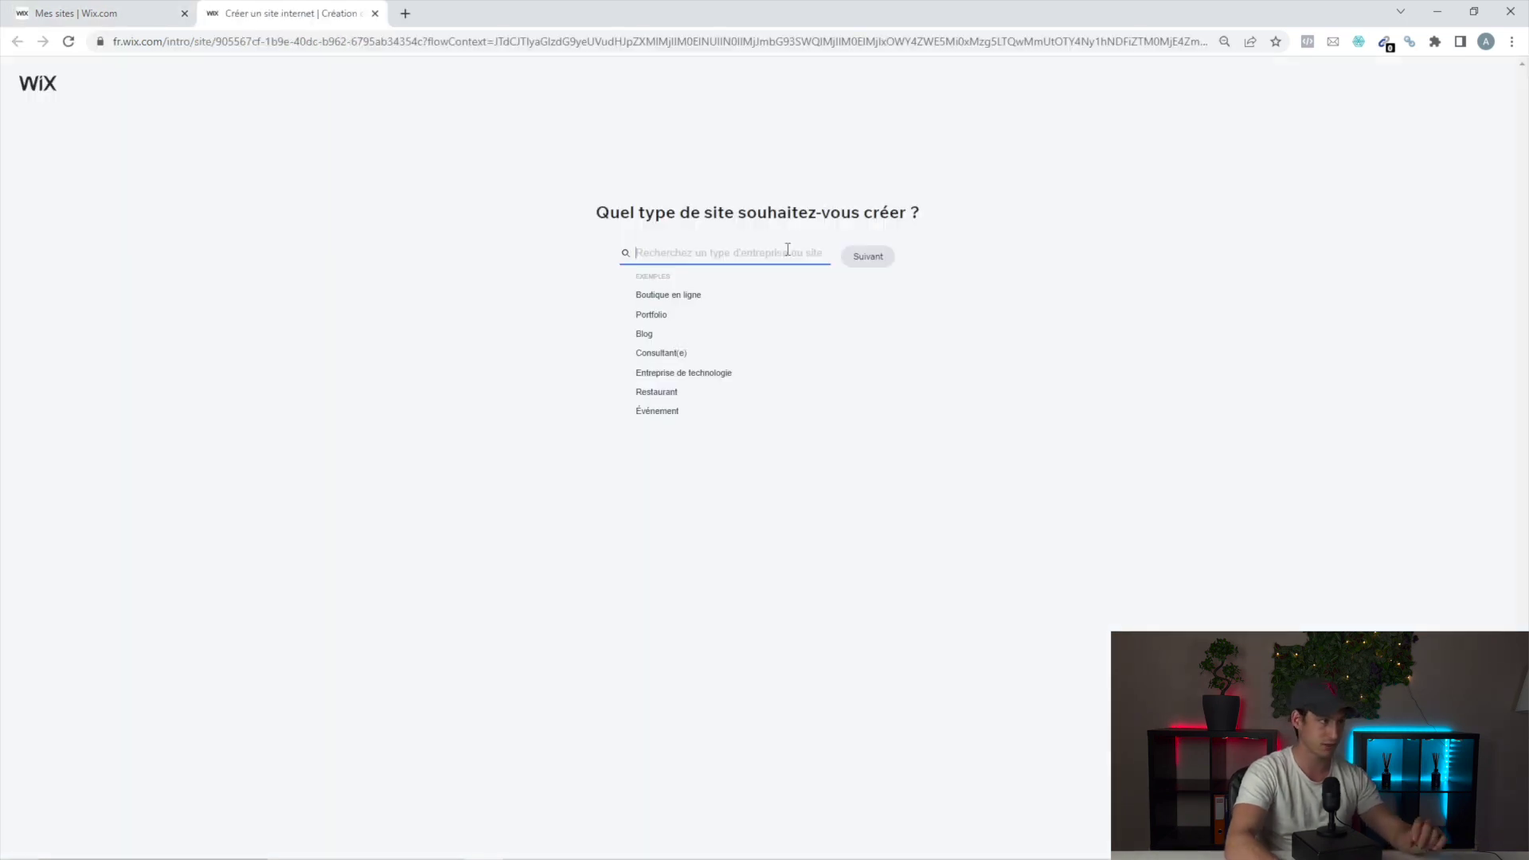
pyautogui.write('architecte')
pyautogui.click(680, 286)
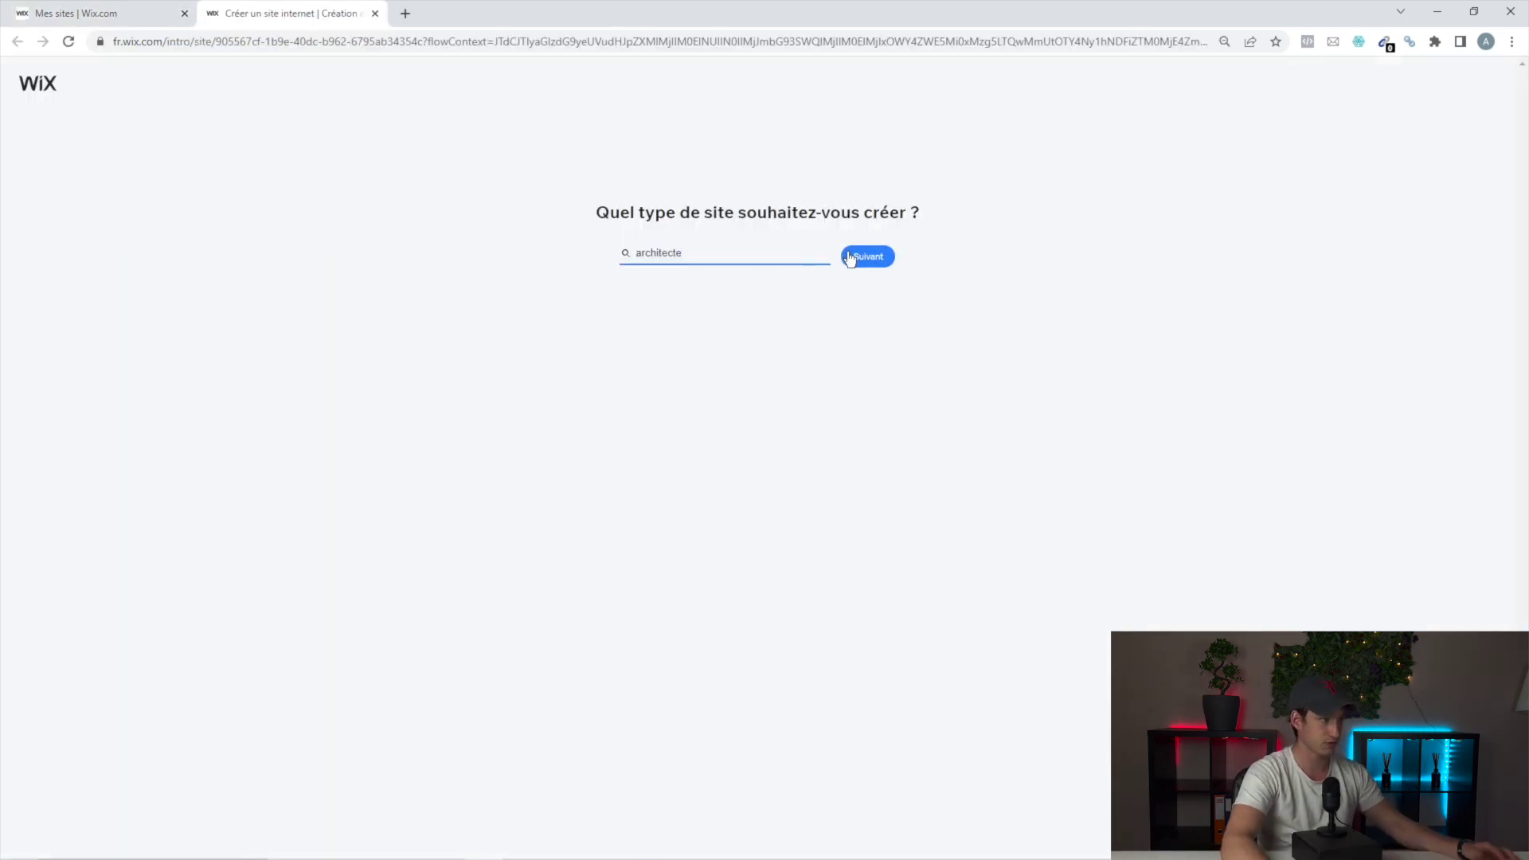
pyautogui.click(850, 258)
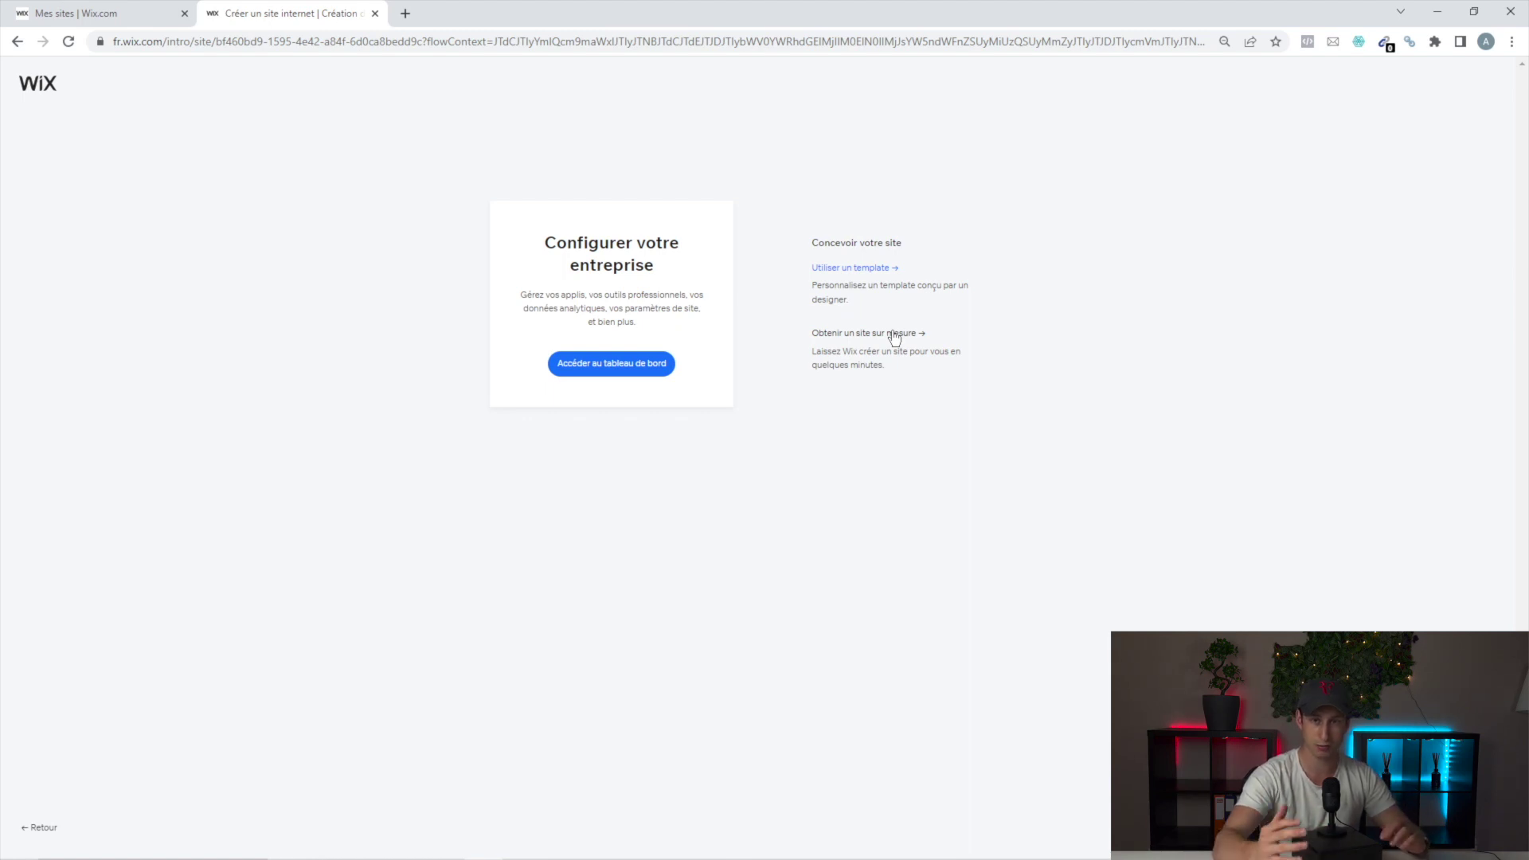
pyautogui.click(868, 270)
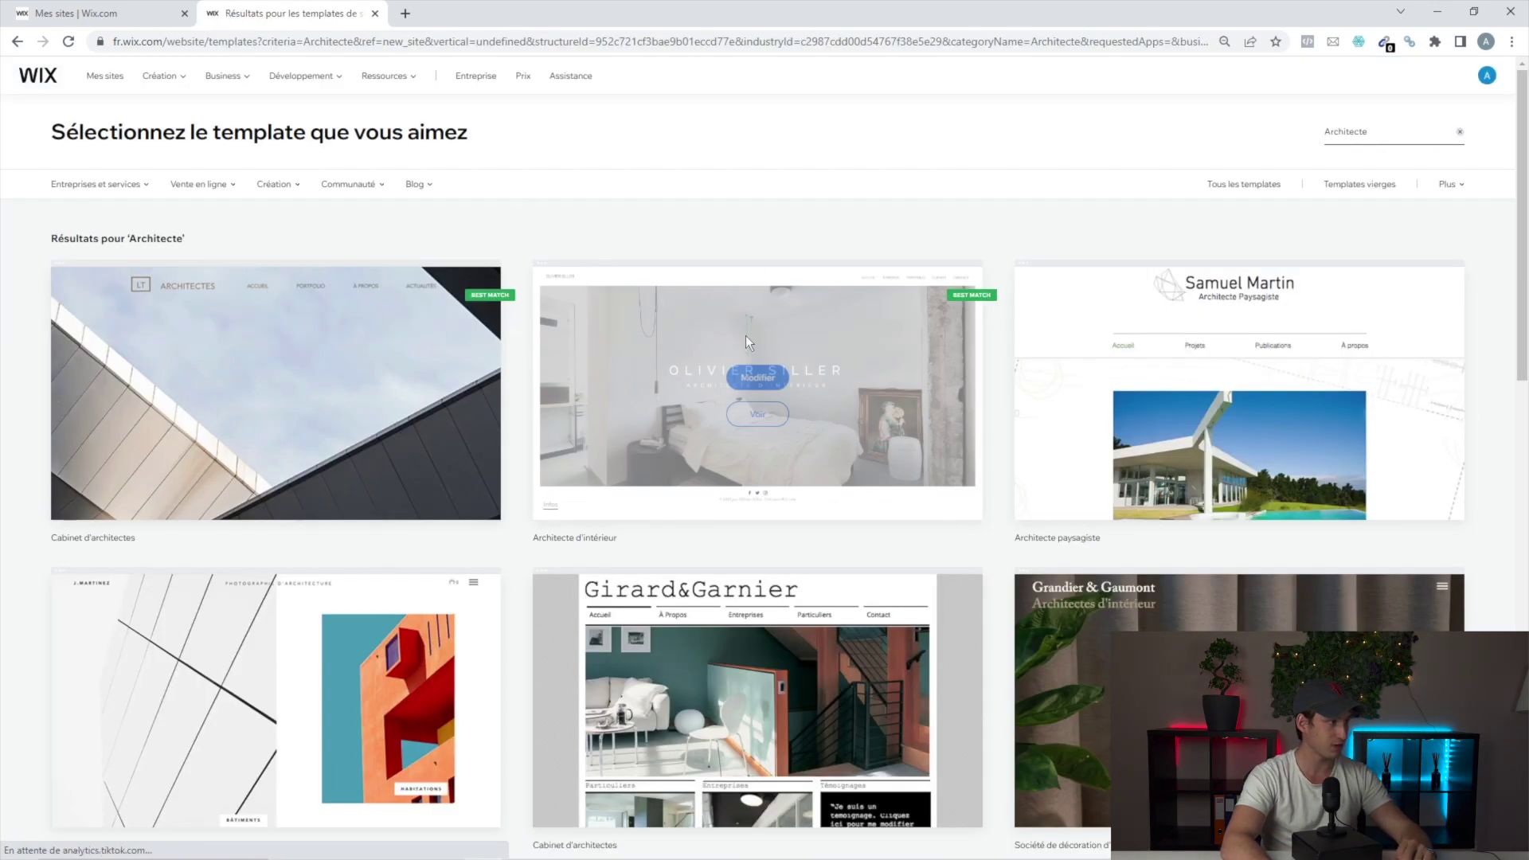
# - Preview the first "Cabinet d'architectes" template, look over its home page, and close the preview
pyautogui.scroll(-5, 1293, 337)
pyautogui.scroll(5, 1255, 375)
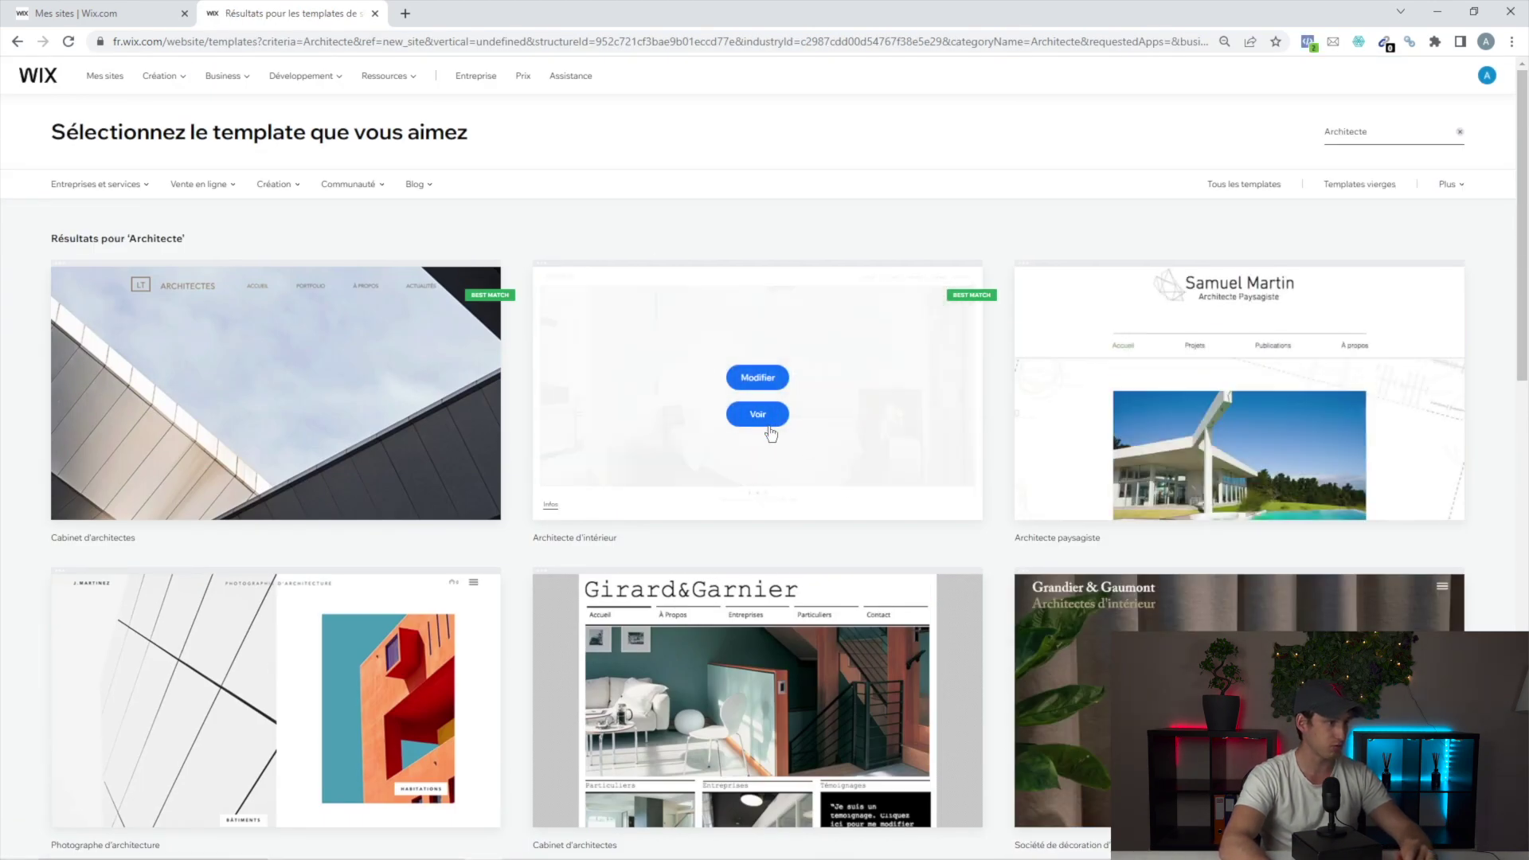
pyautogui.click(287, 415)
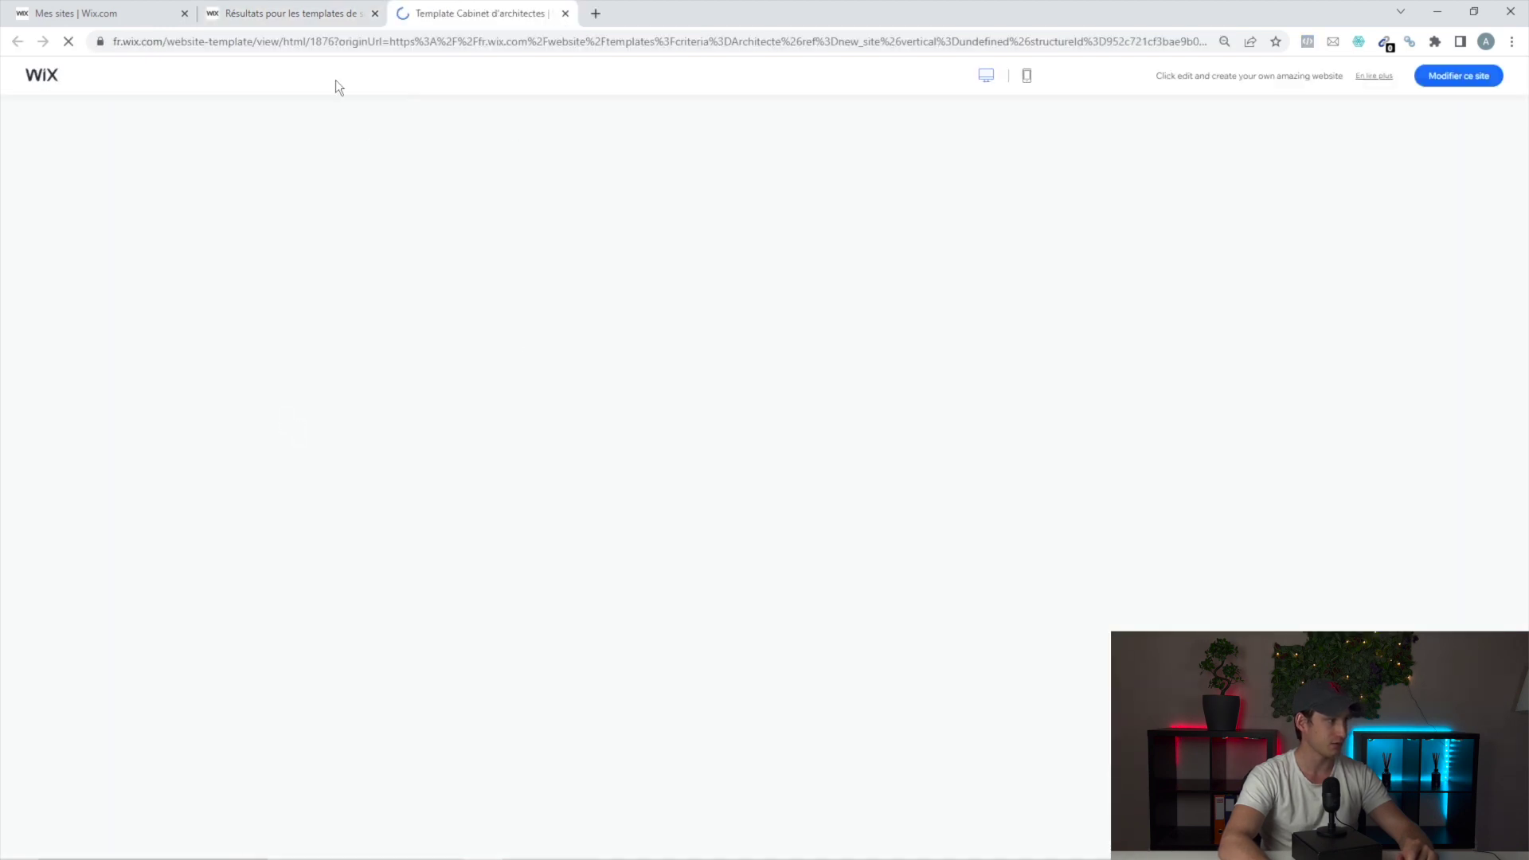
pyautogui.scroll(-10, 721, 327)
pyautogui.scroll(8, 717, 335)
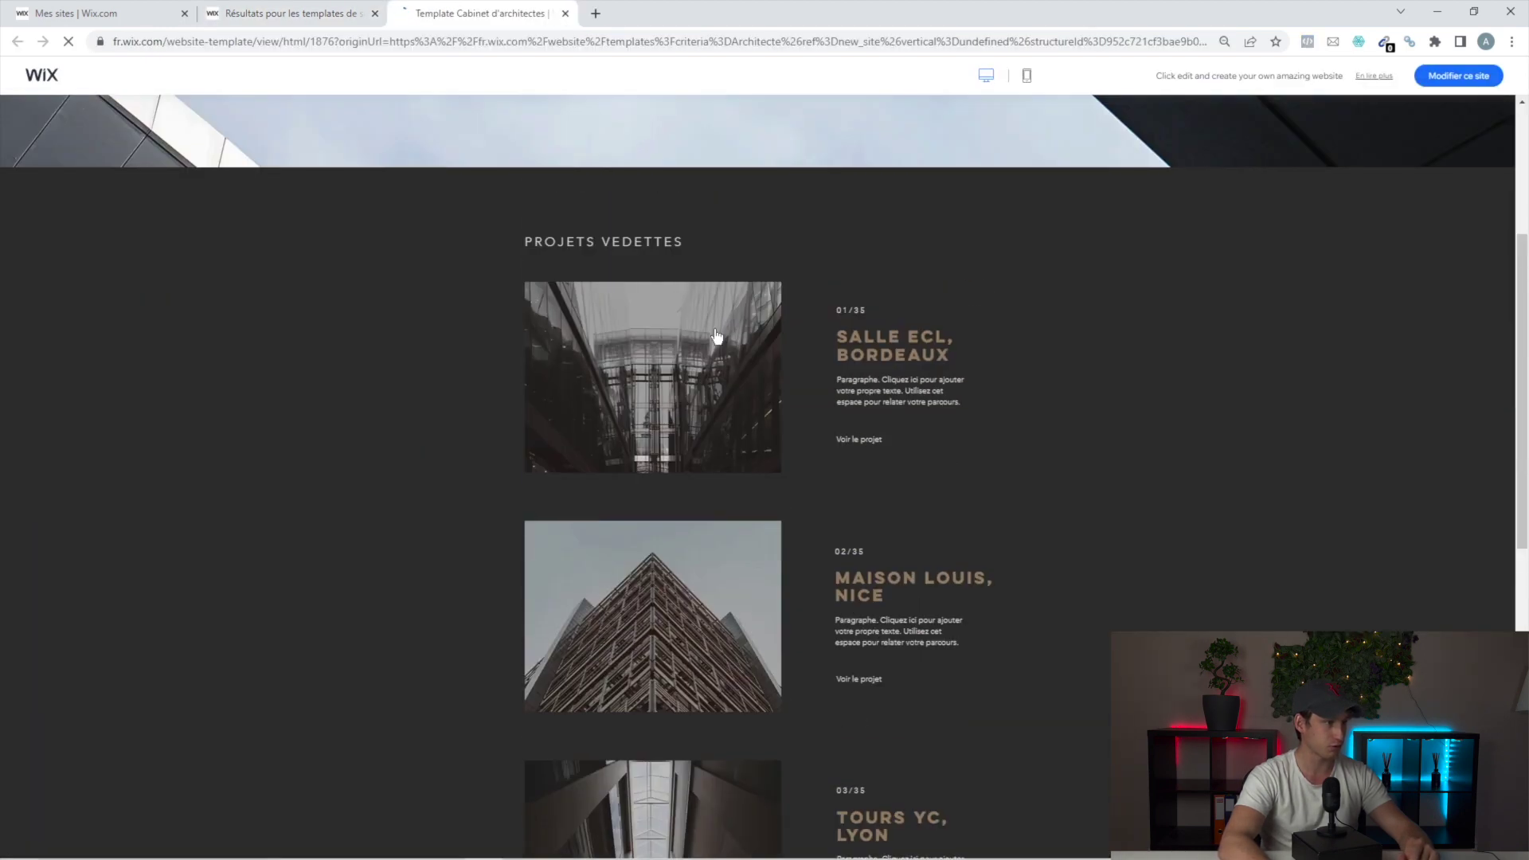
pyautogui.scroll(4, 717, 335)
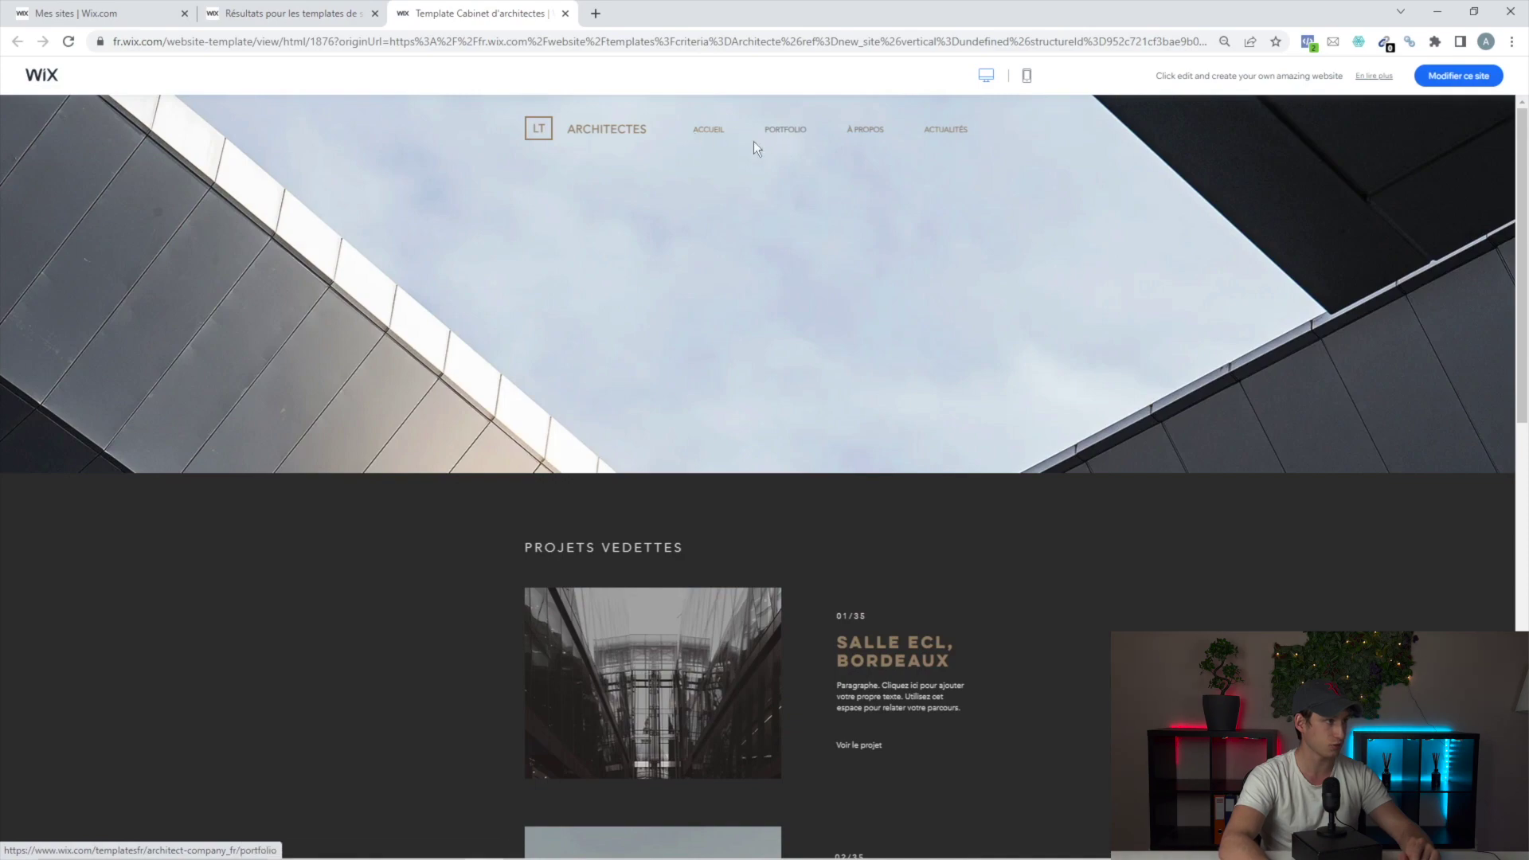
pyautogui.scroll(-15, 730, 302)
pyautogui.scroll(5, 726, 300)
pyautogui.click(565, 13)
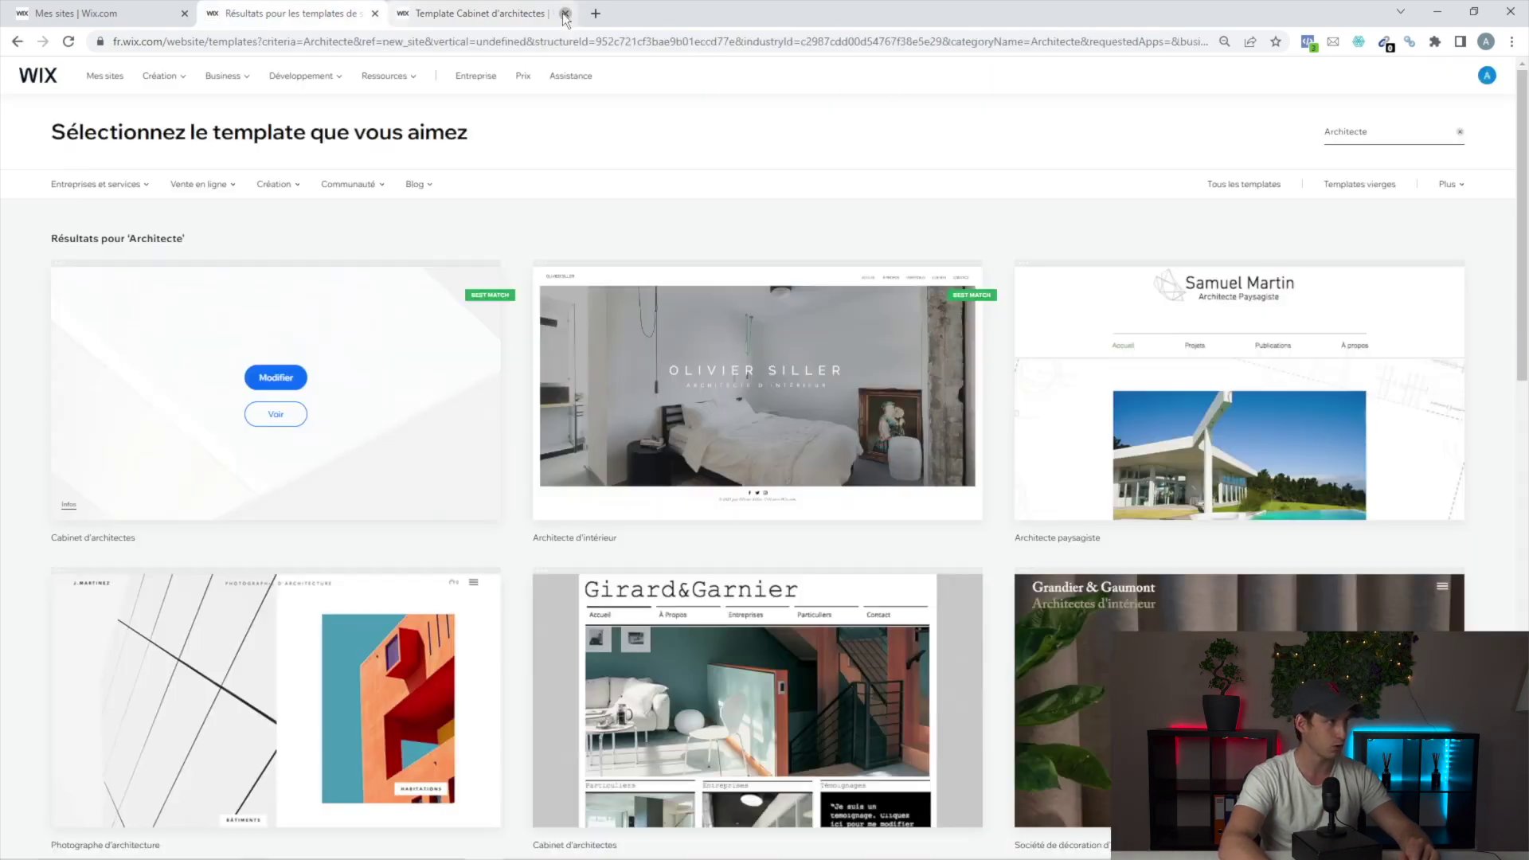
# - Open the "Architecte d'intérieur" template with the brick-walled loft photo for editing
pyautogui.scroll(-6, 591, 328)
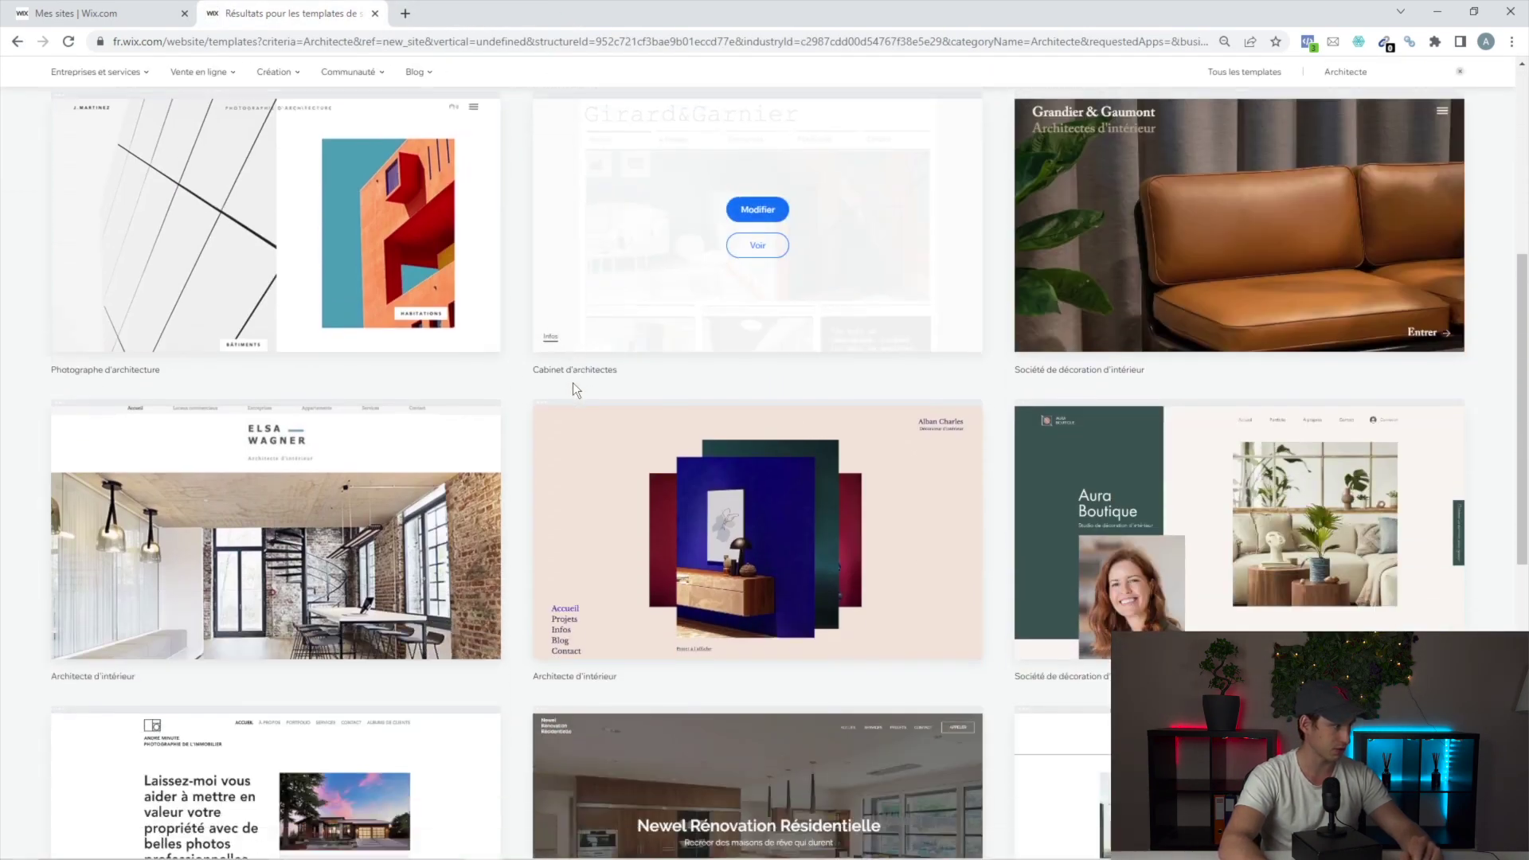
pyautogui.scroll(6, 641, 413)
pyautogui.scroll(-7, 643, 412)
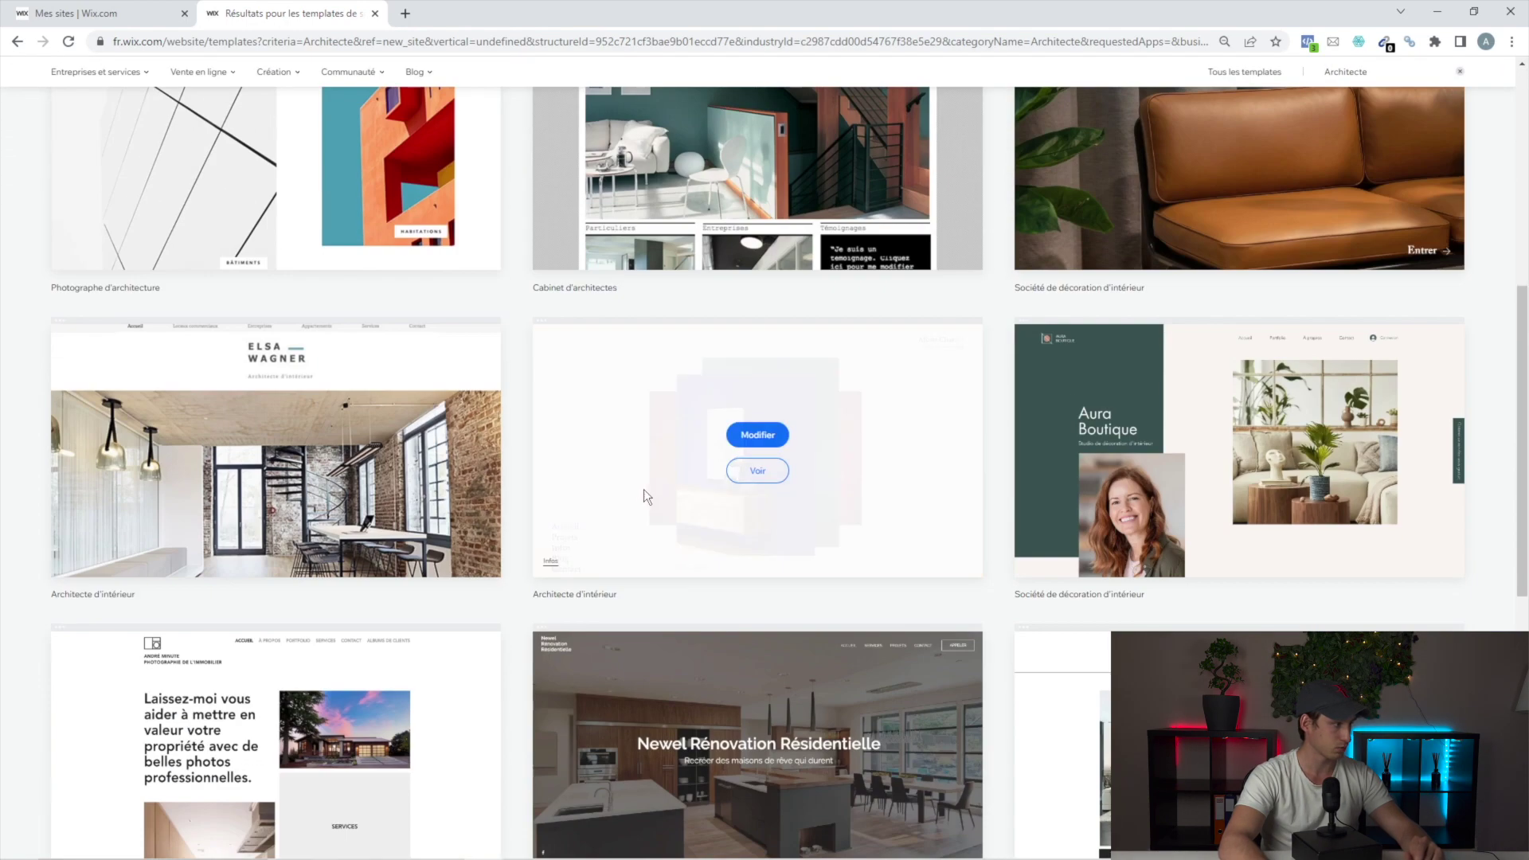
pyautogui.click(276, 435)
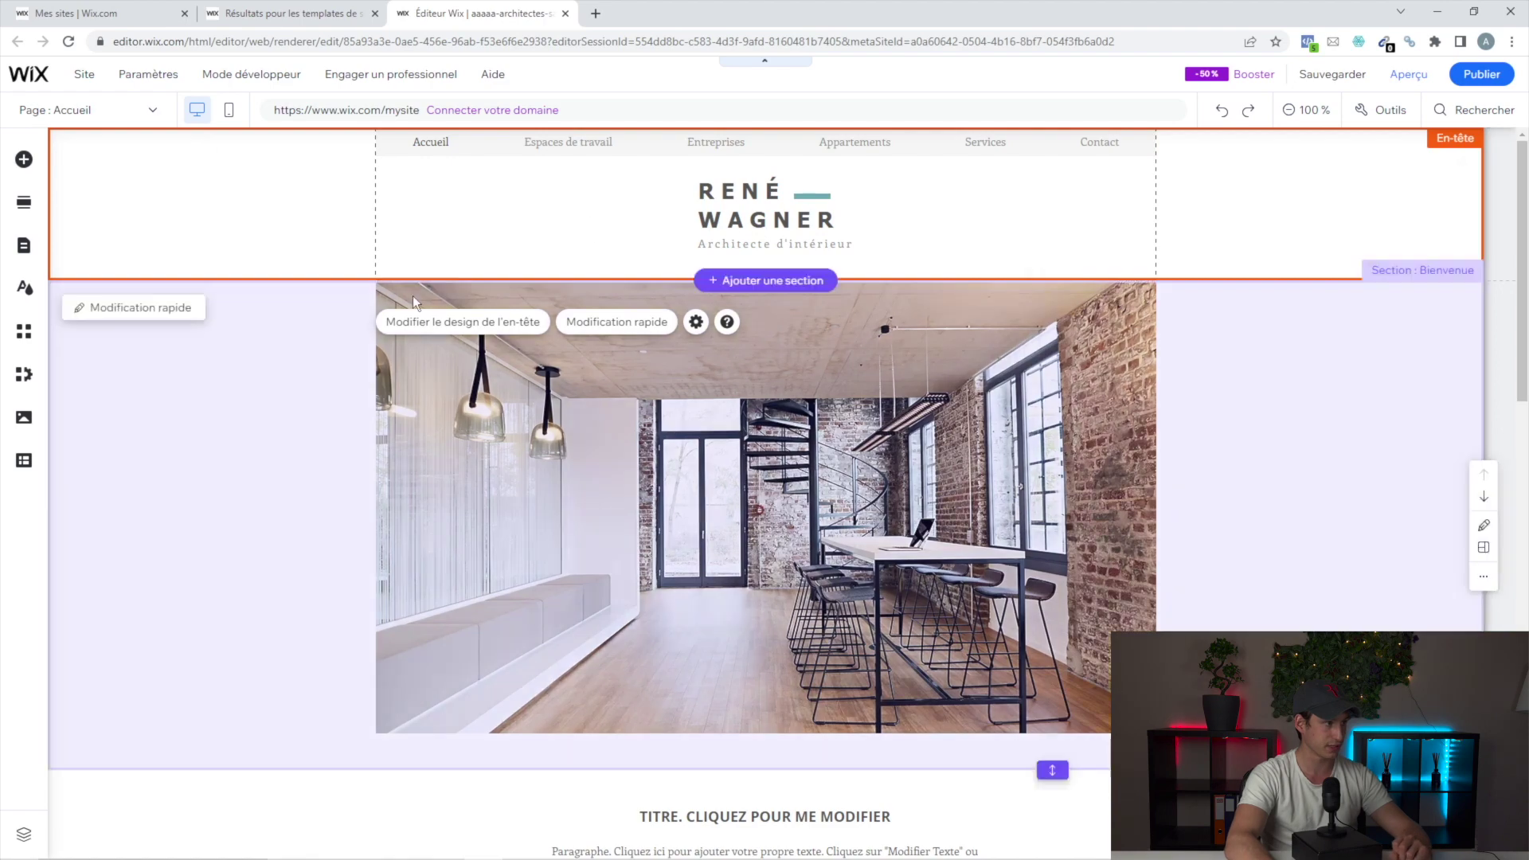
# - Examine the template's home page and browse the button, decorative, gallery and menu elements that can be added
pyautogui.scroll(-16, 691, 346)
pyautogui.scroll(15, 678, 342)
pyautogui.scroll(1, 680, 339)
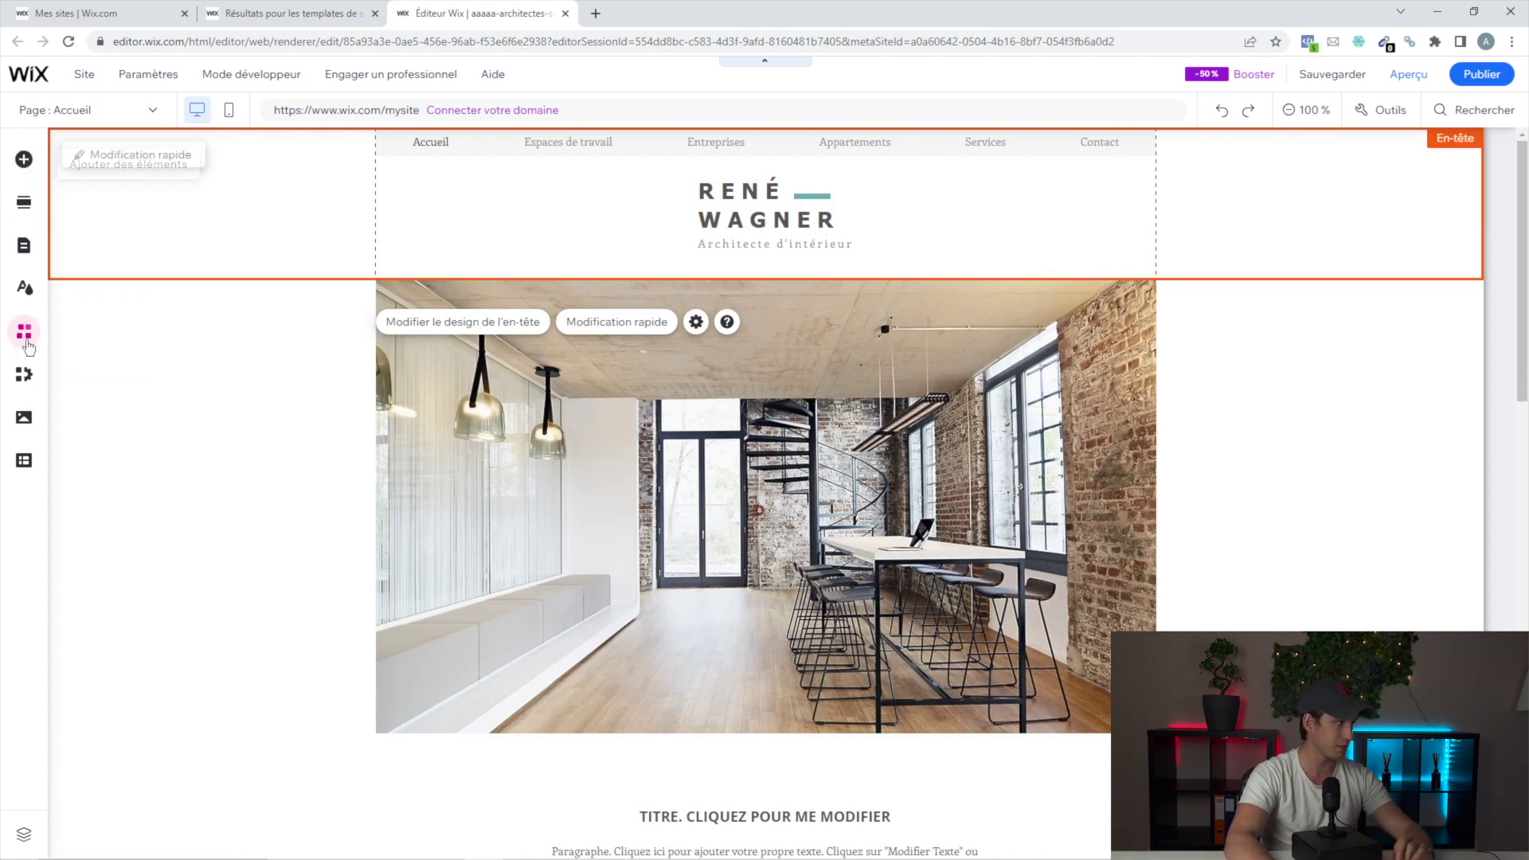
pyautogui.click(24, 160)
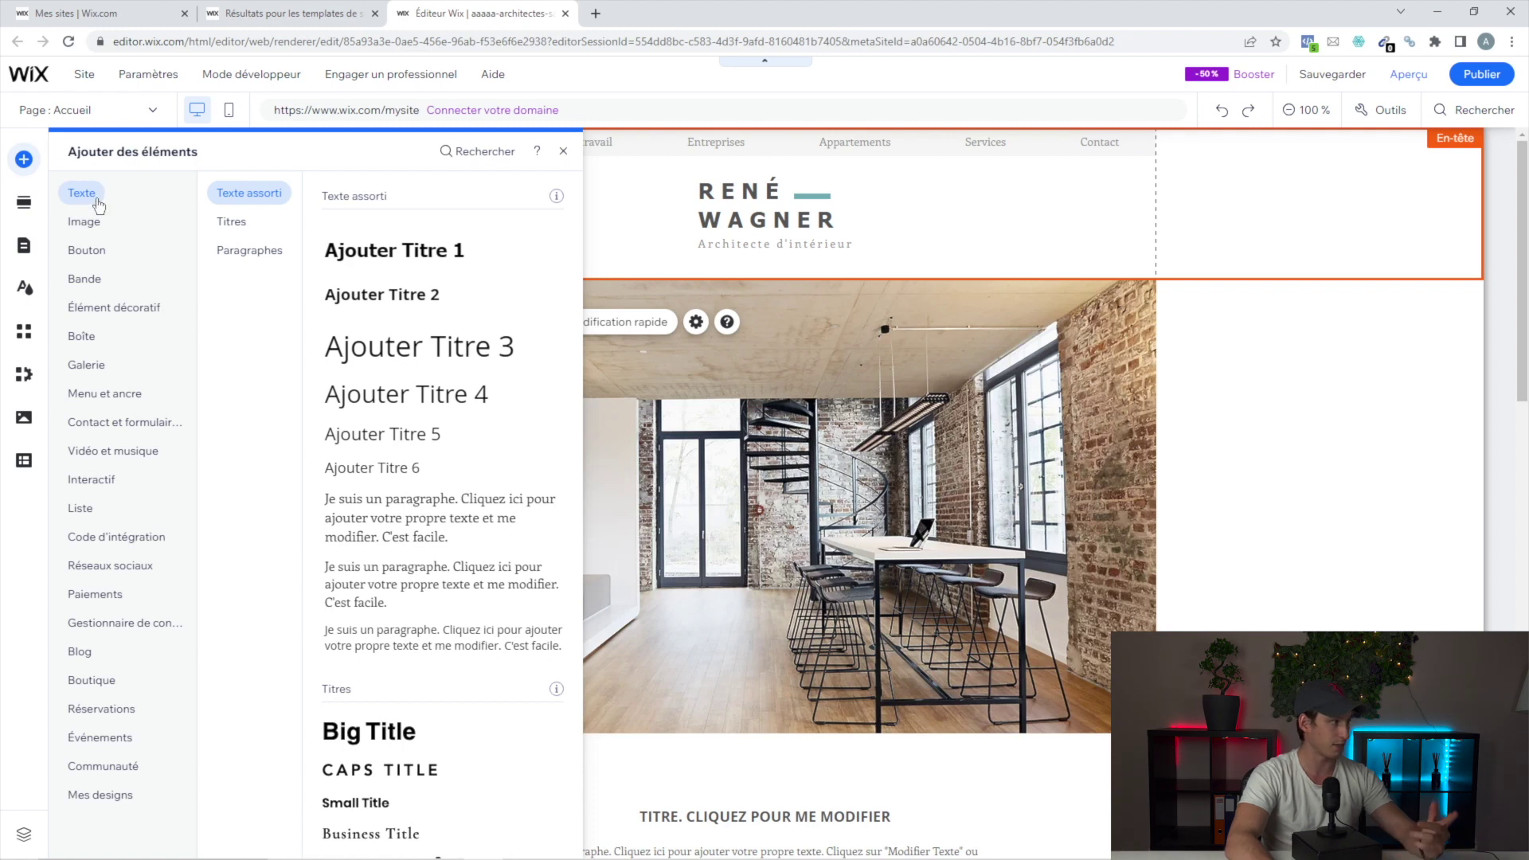
pyautogui.moveTo(96, 257)
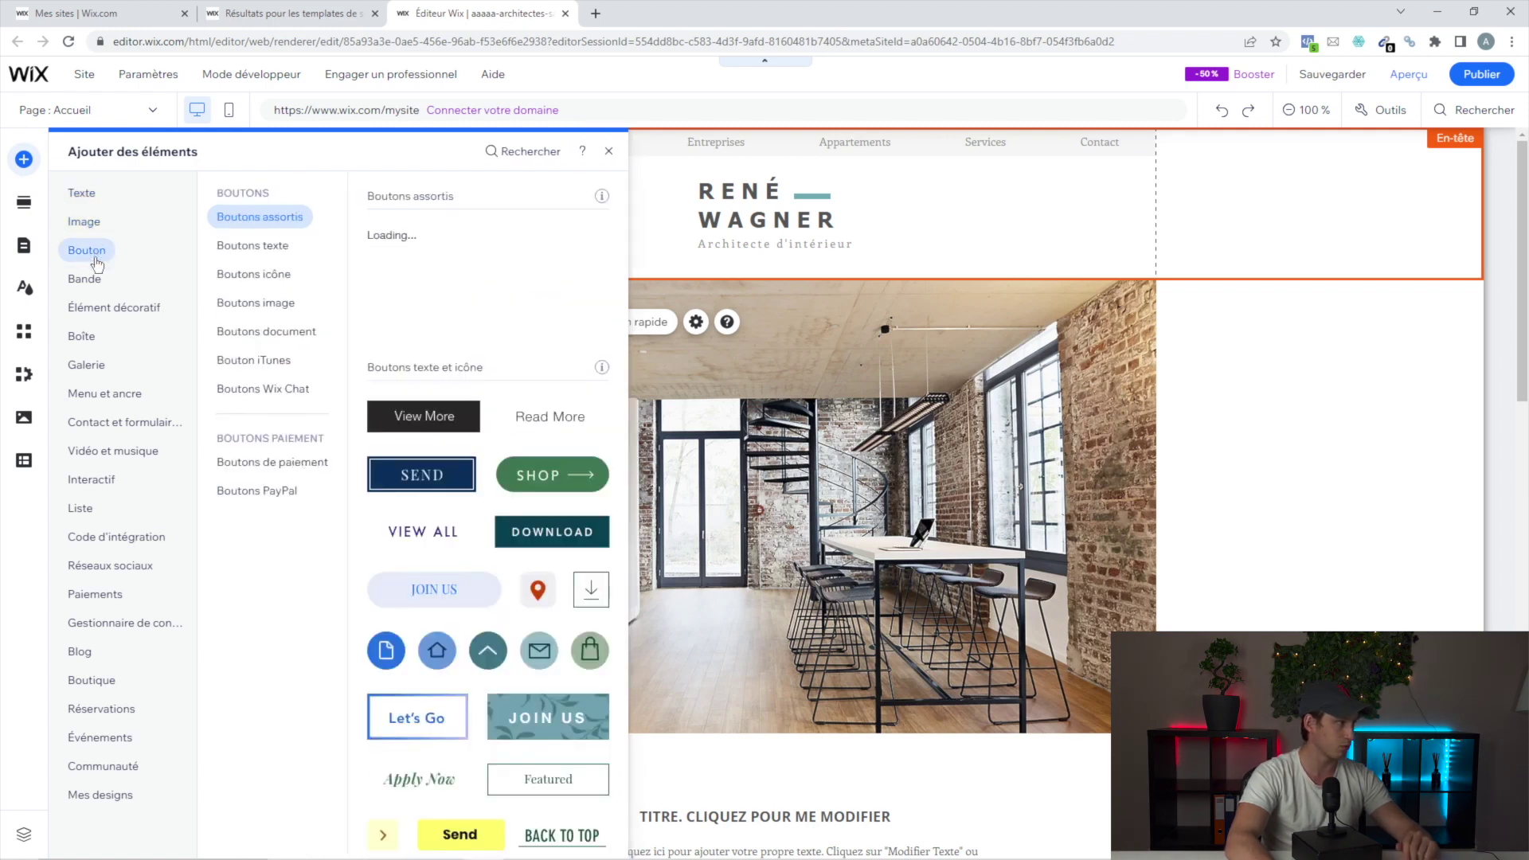
pyautogui.moveTo(104, 307)
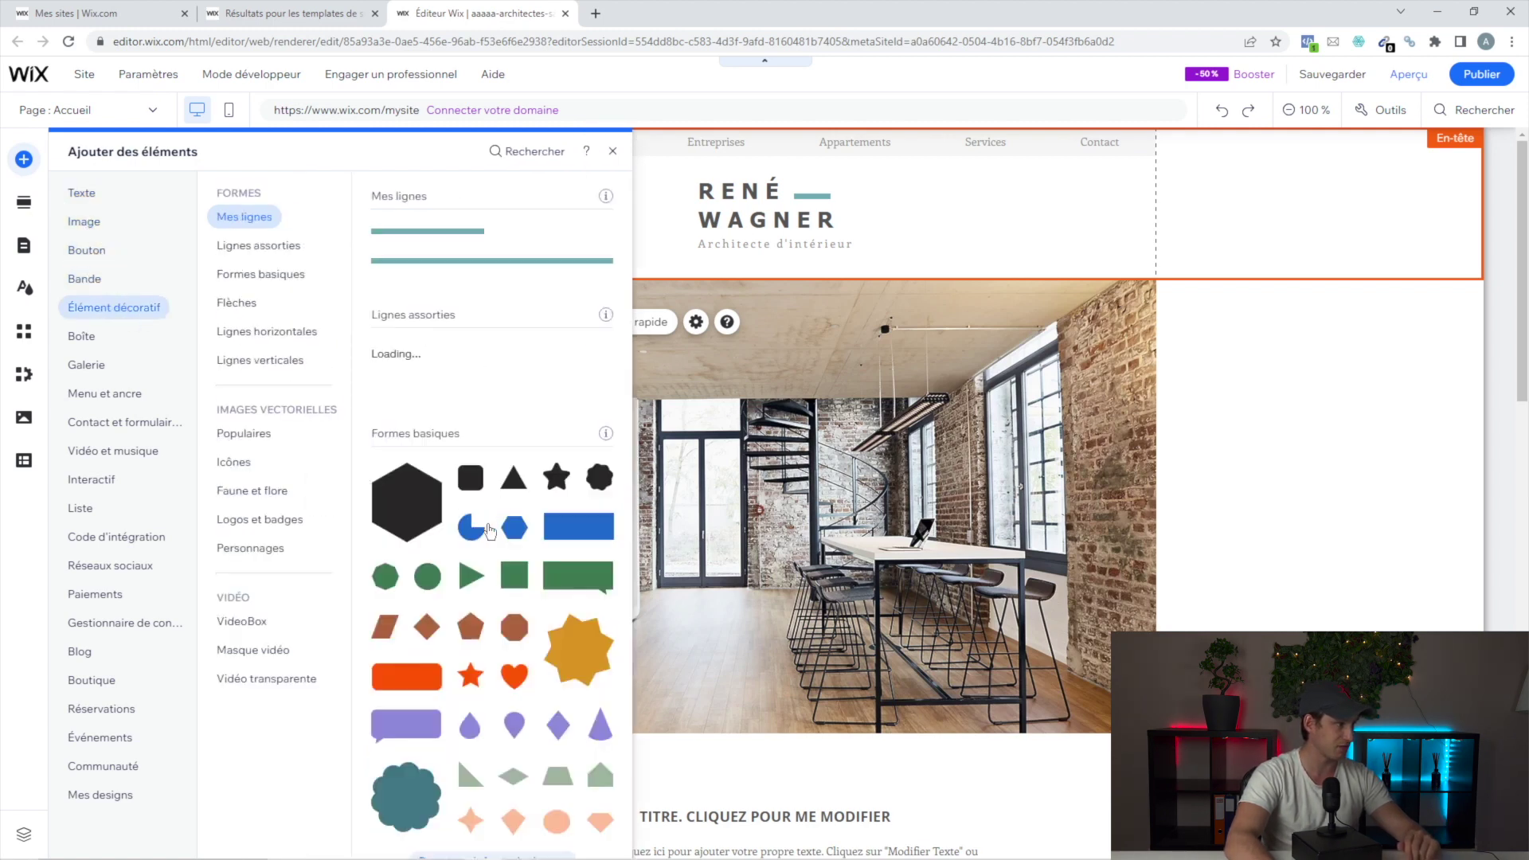
pyautogui.scroll(-5, 434, 482)
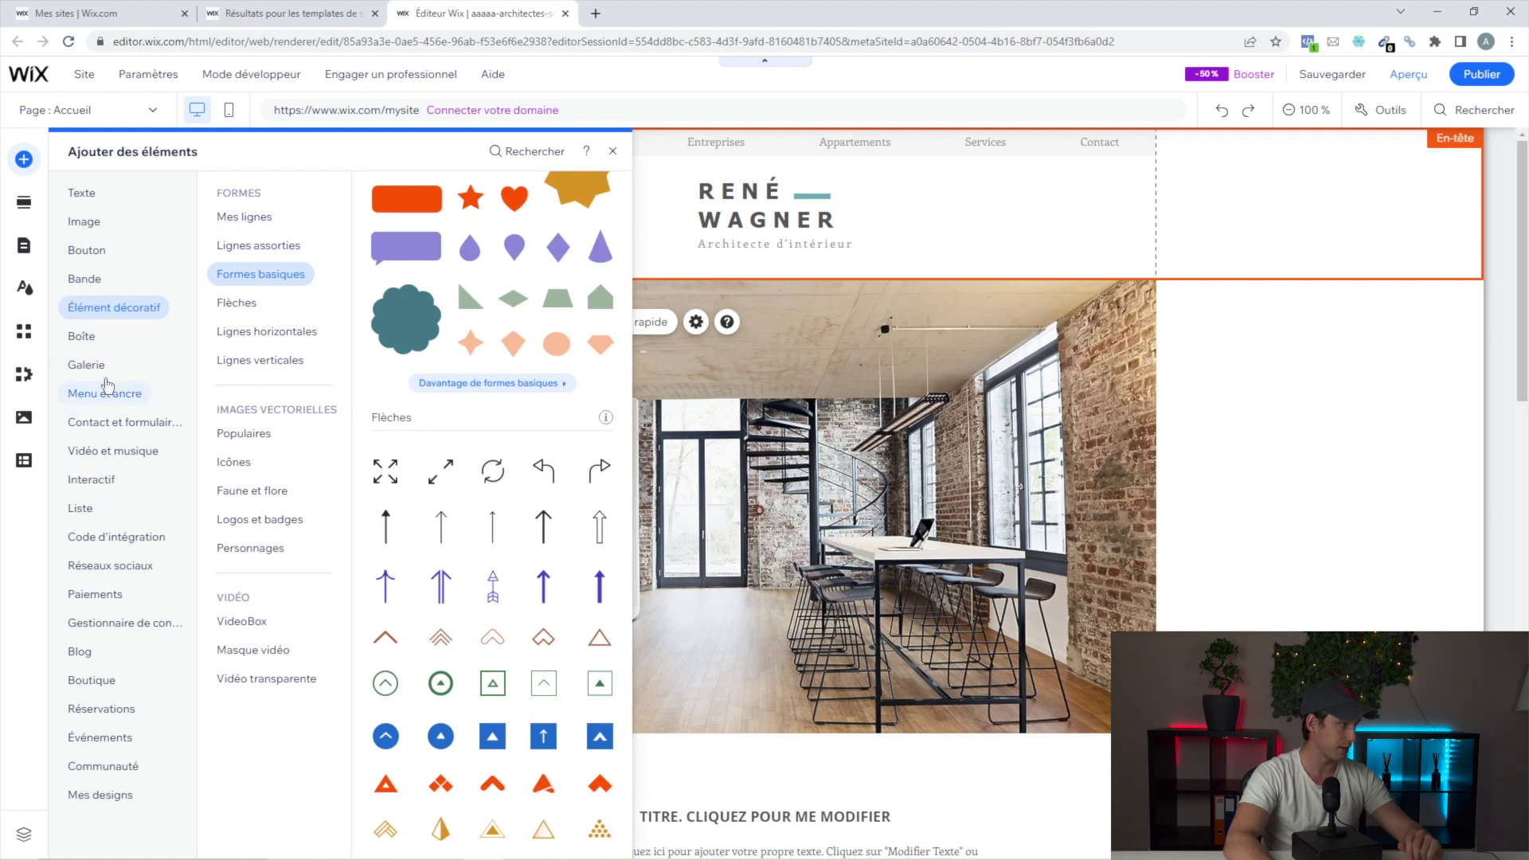
pyautogui.moveTo(101, 365)
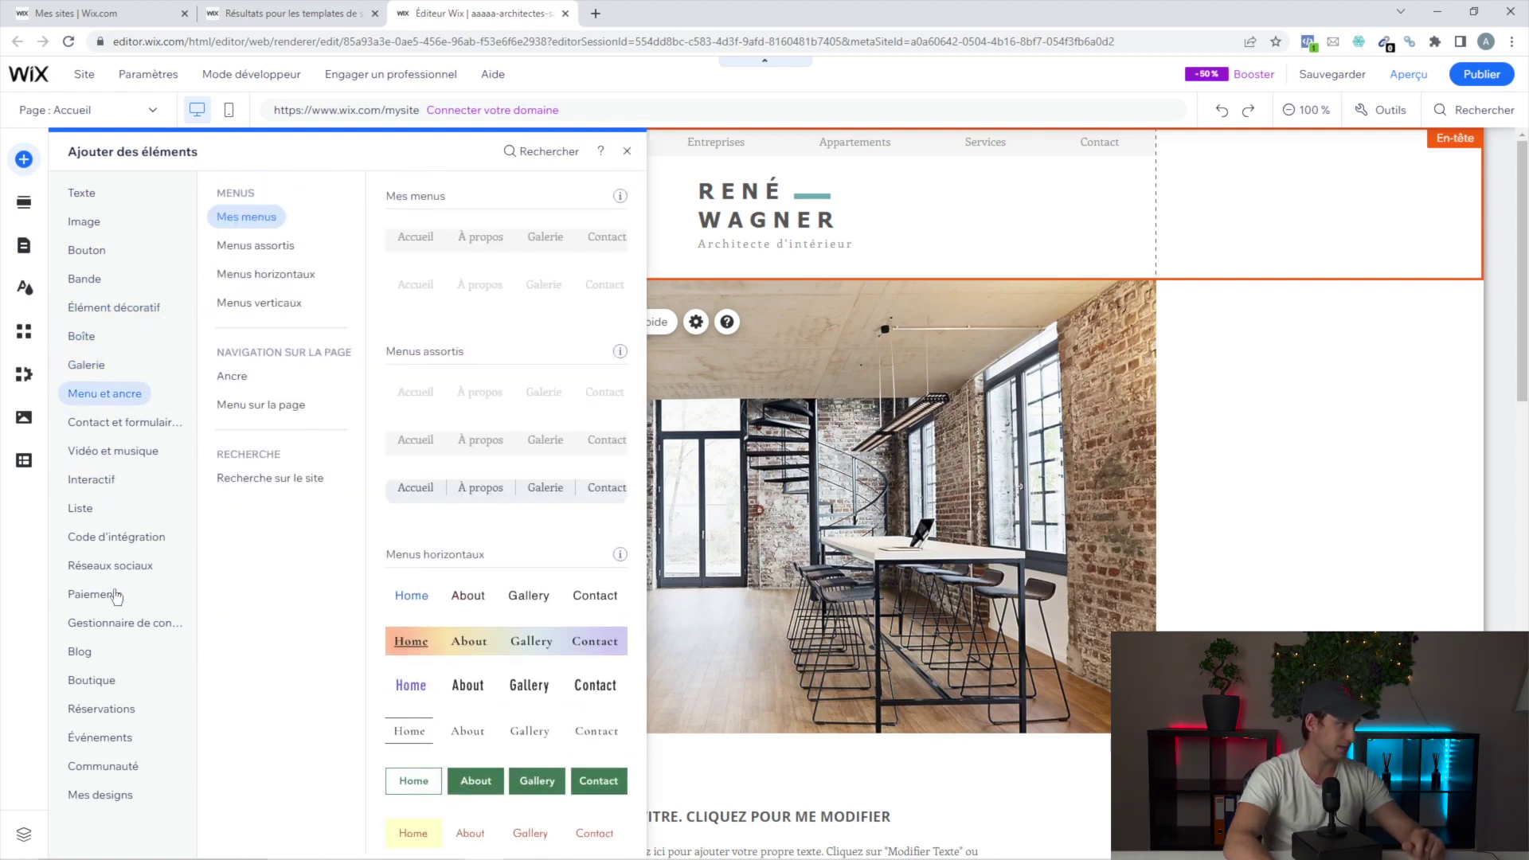
# - Add a "Titre 1" text element in the blank area beside the welcome photo and set its text to "ghdjztjfzthje"
pyautogui.moveTo(94, 199)
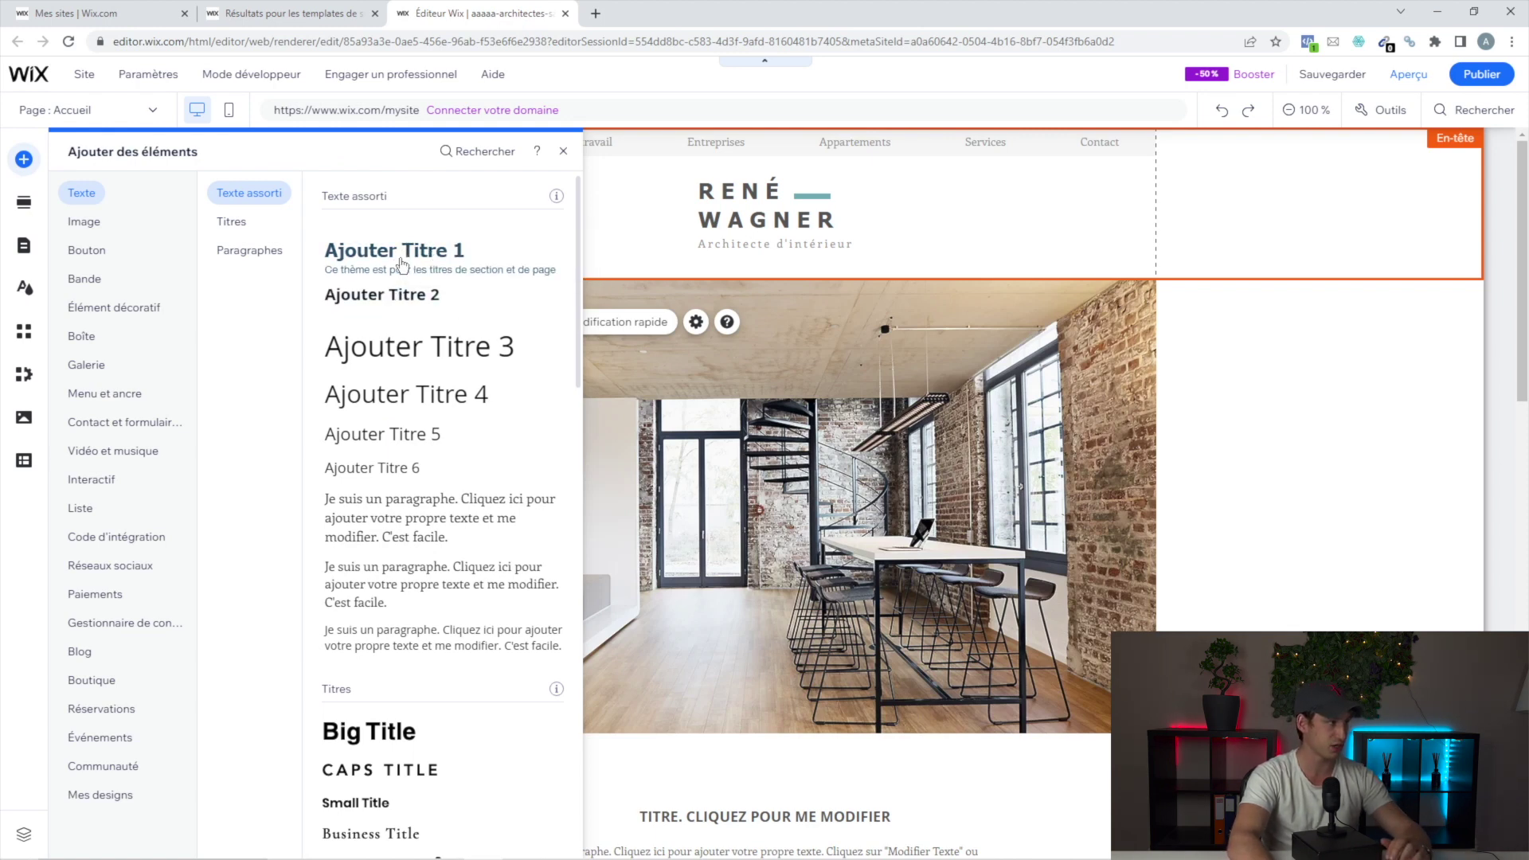
pyautogui.moveTo(378, 262); pyautogui.dragTo(1264, 452)
pyautogui.doubleClick(1263, 451)
pyautogui.write('ghdjztjfzthje')
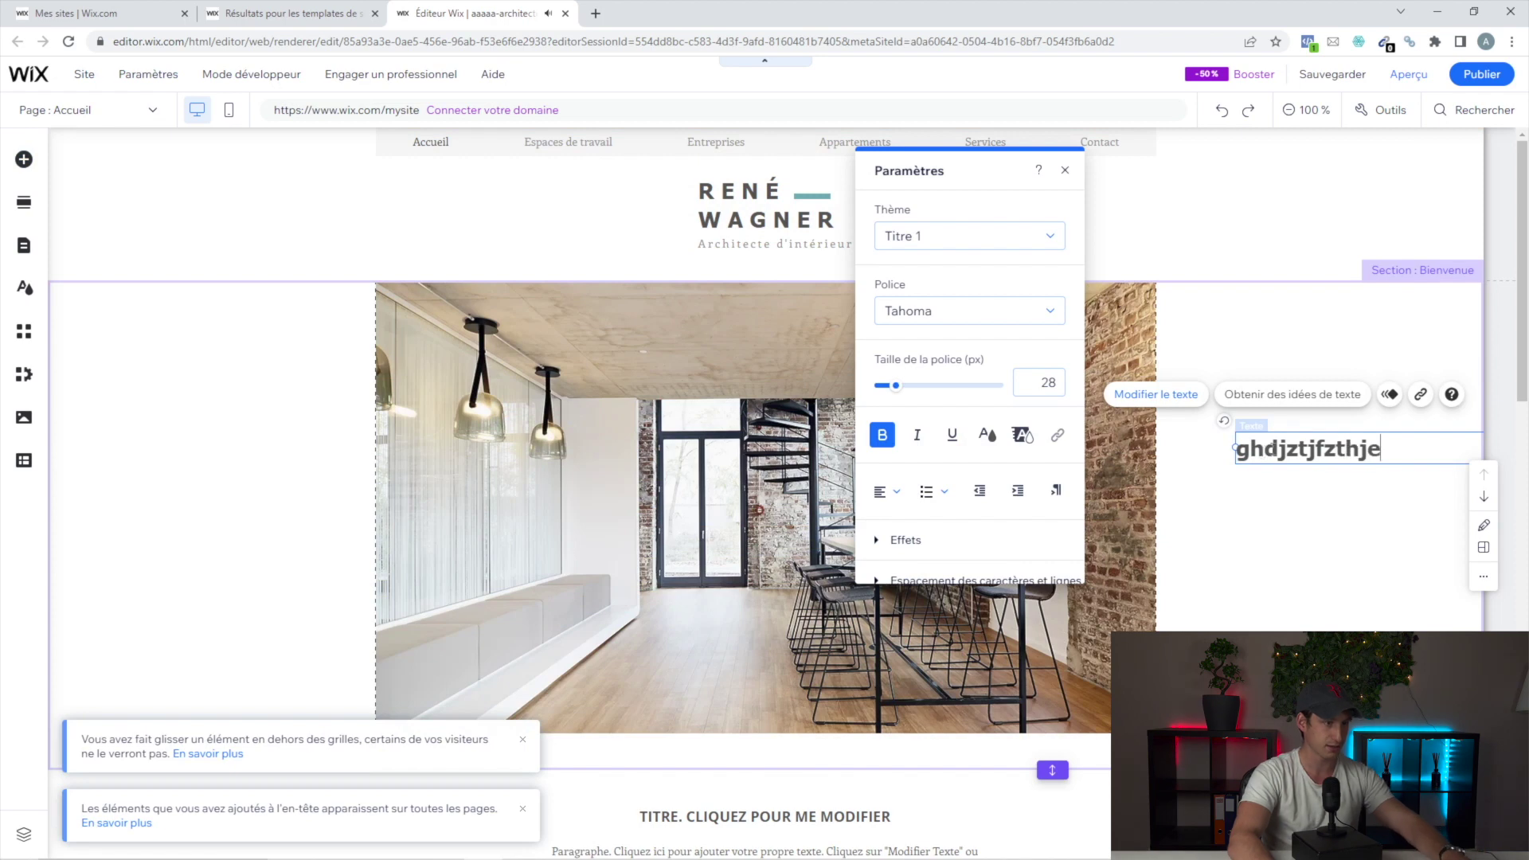
pyautogui.hotkey('ctrl', 'a')
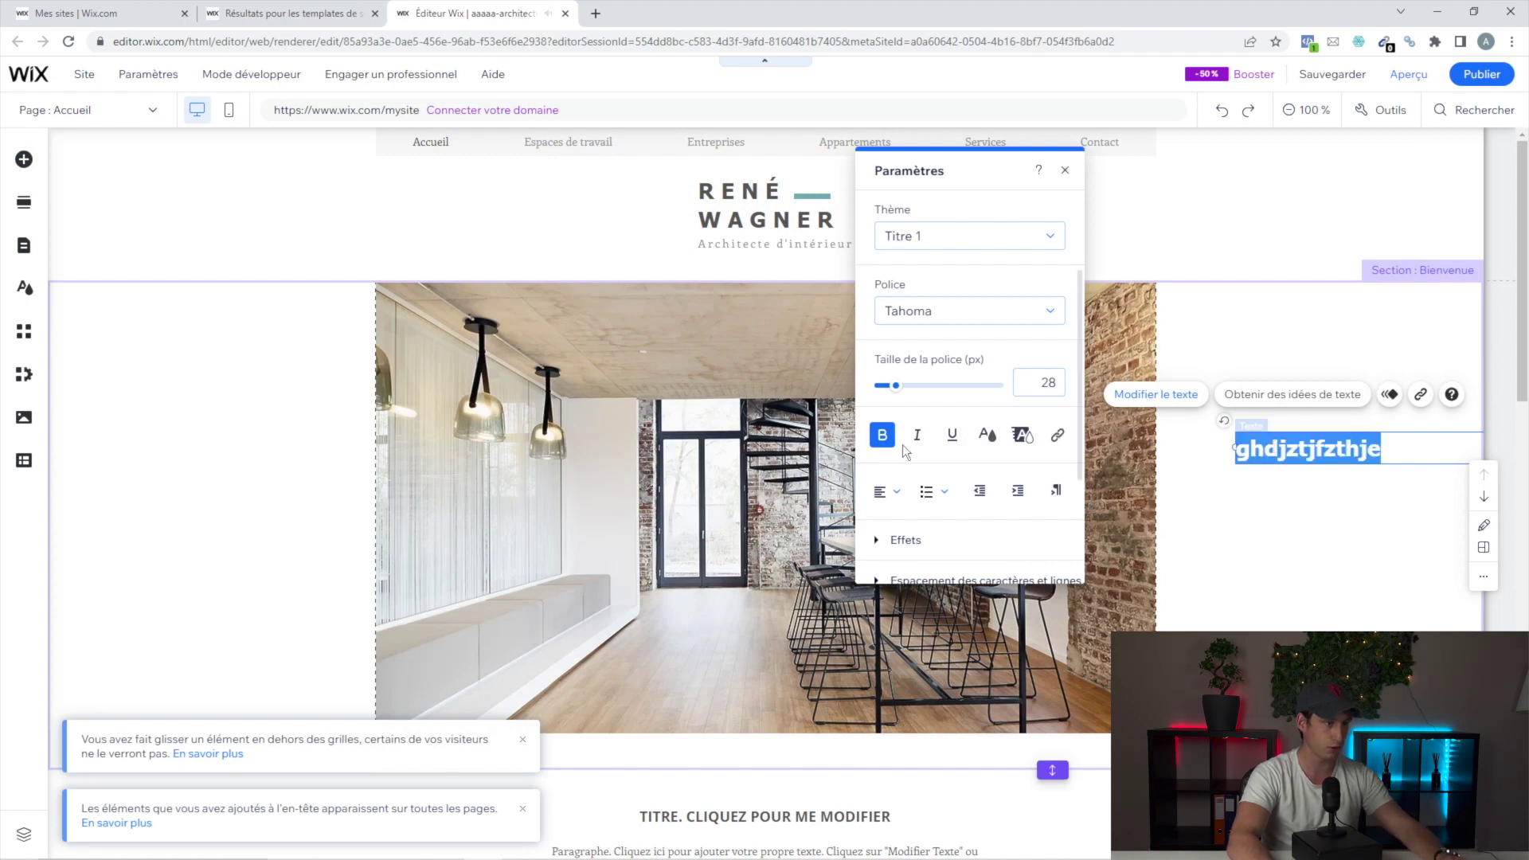
pyautogui.press('Escape')
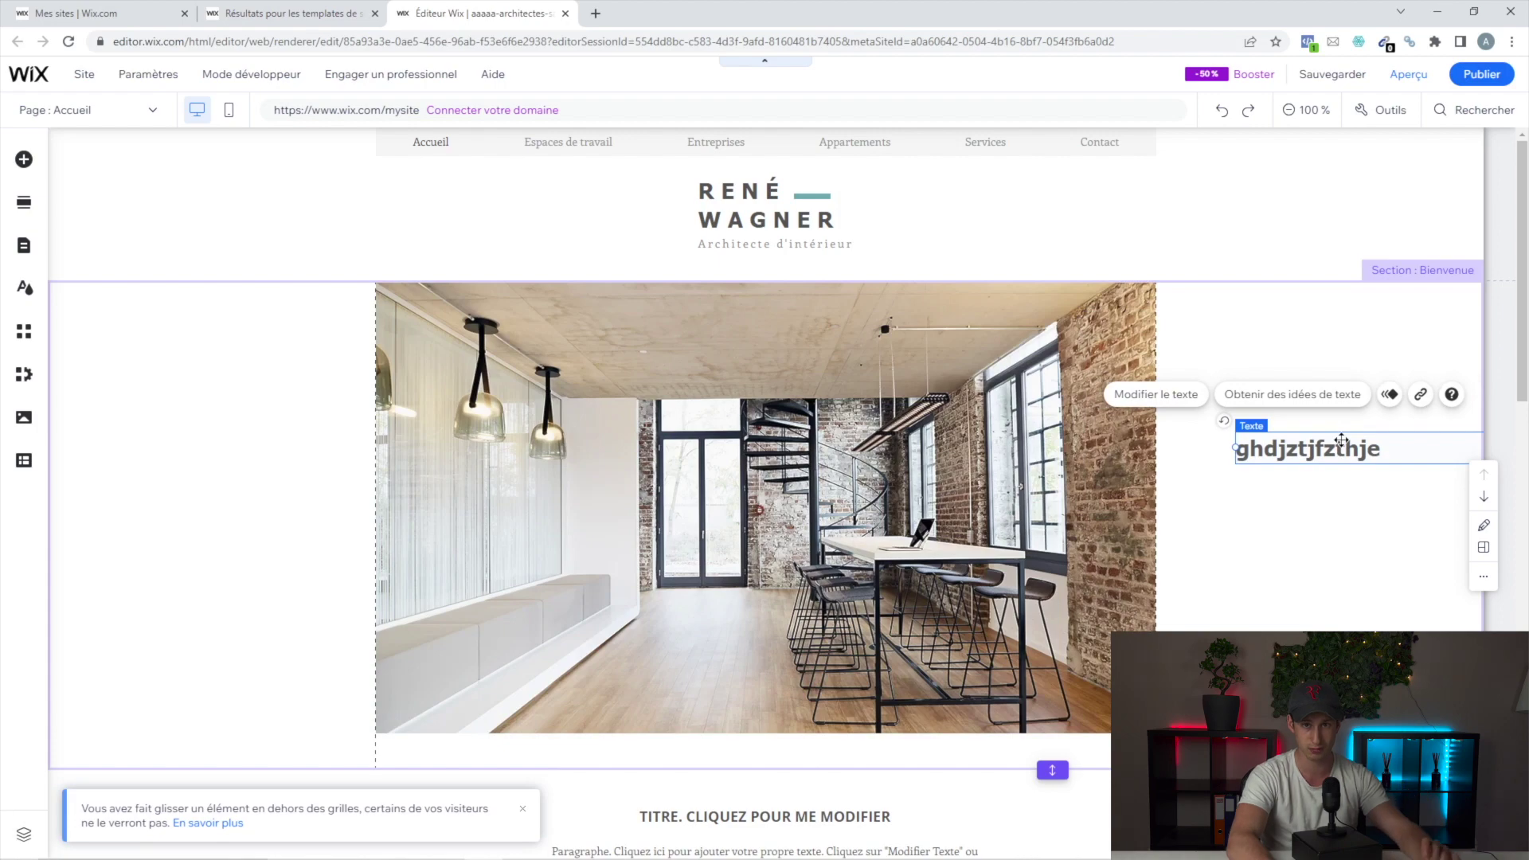
# - Browse the team, contact and about section designs, and insert the "Bonjour" À propos section above the living-room photo
pyautogui.click(24, 159)
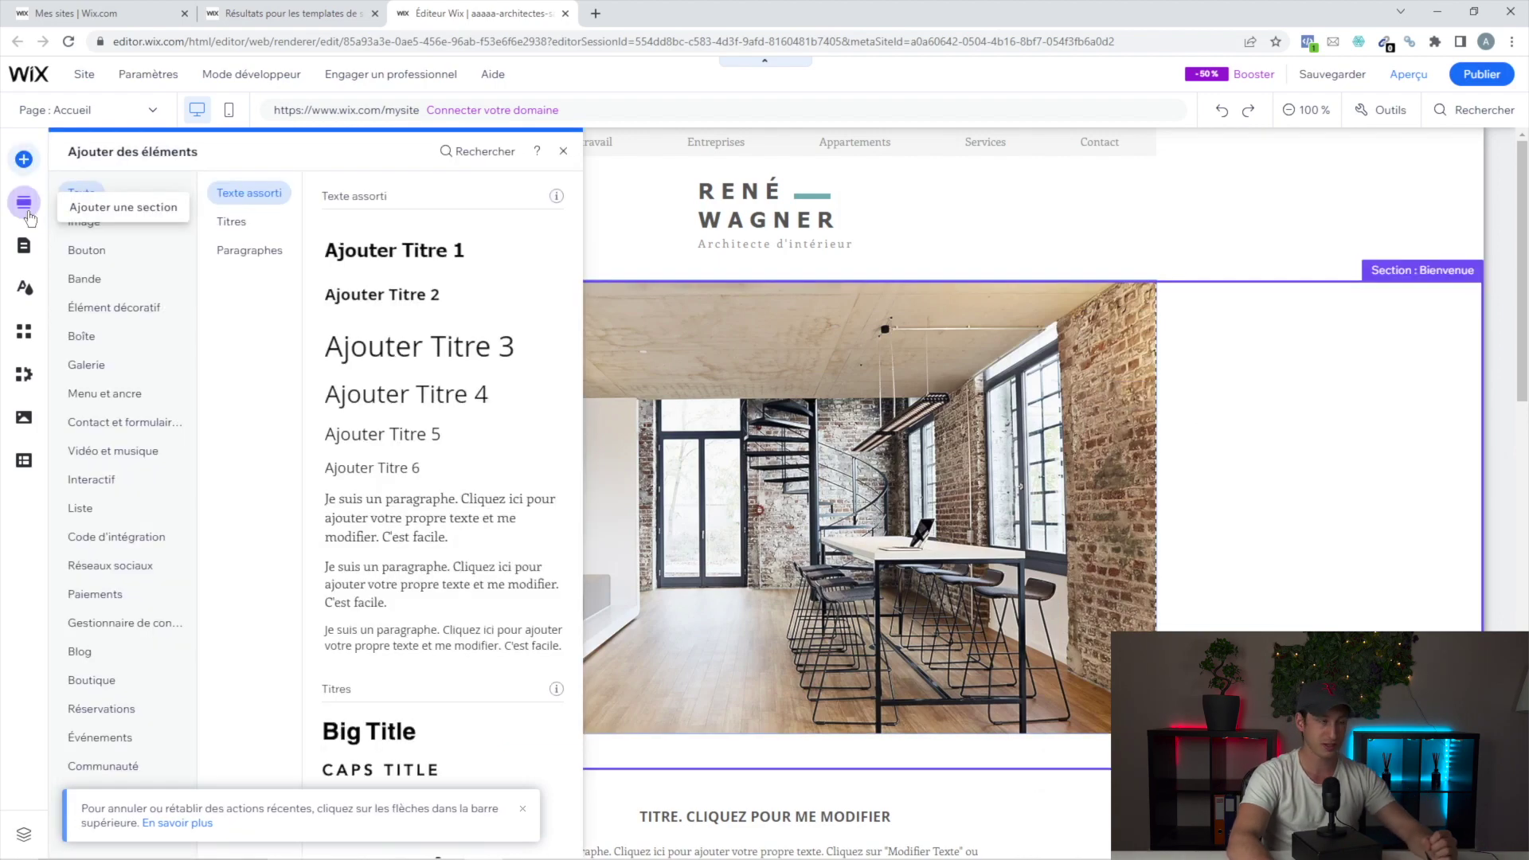
pyautogui.click(23, 203)
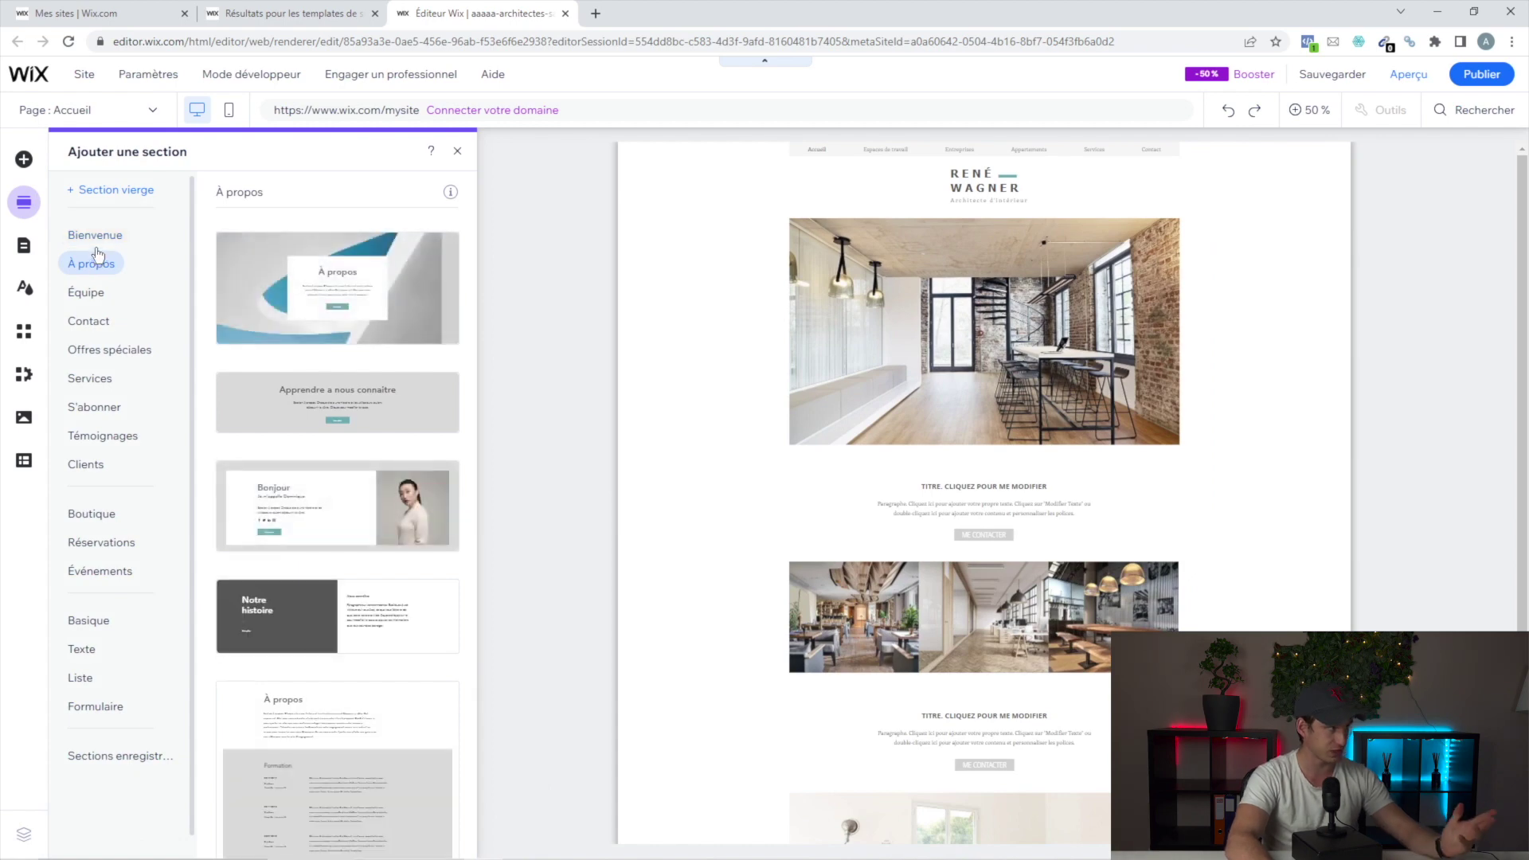
pyautogui.click(90, 293)
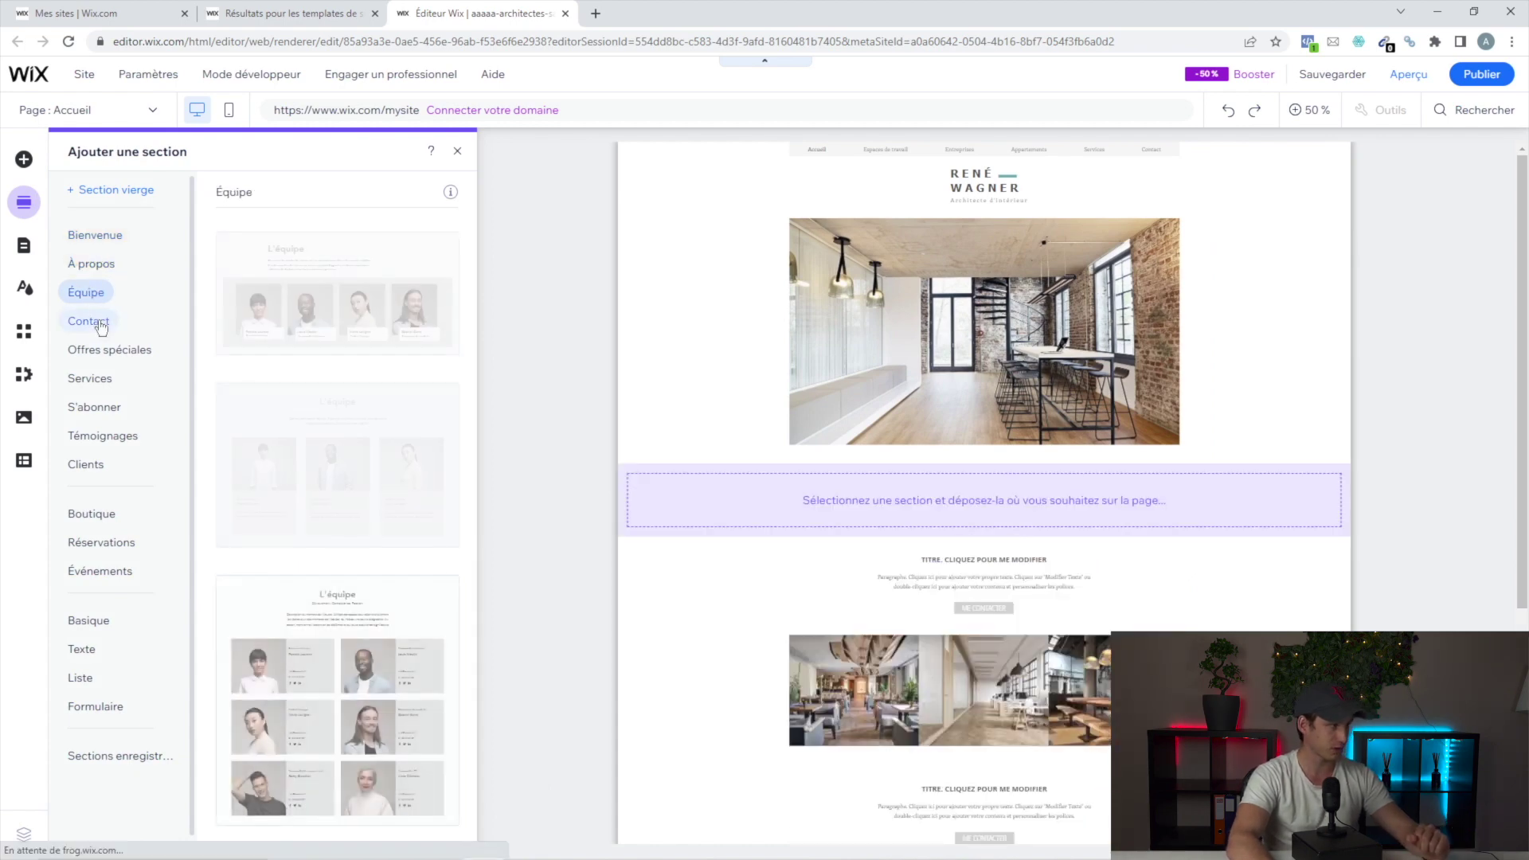
pyautogui.click(94, 324)
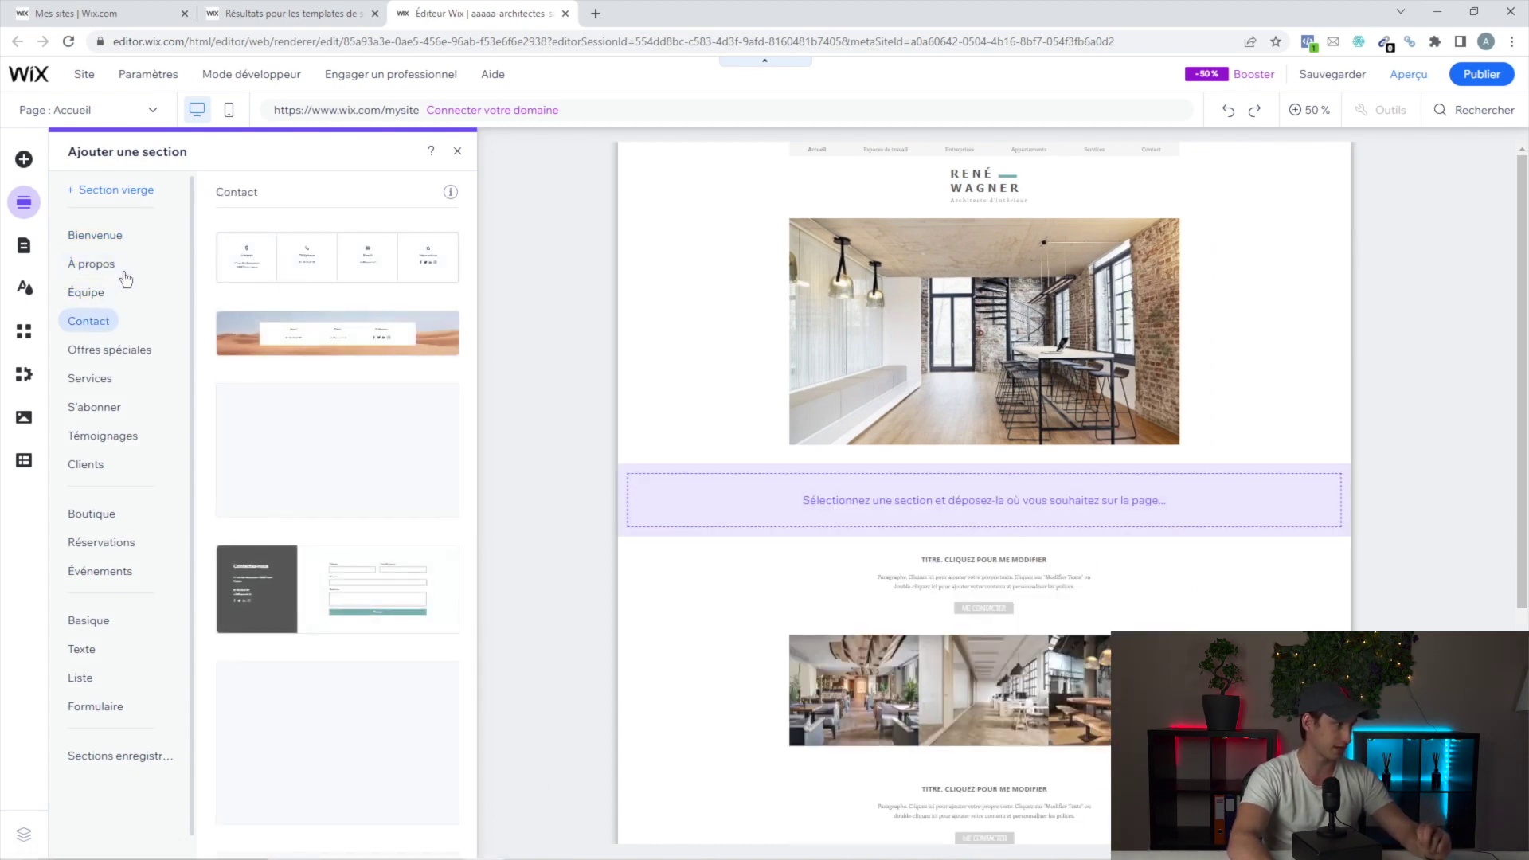
pyautogui.scroll(-5, 685, 342)
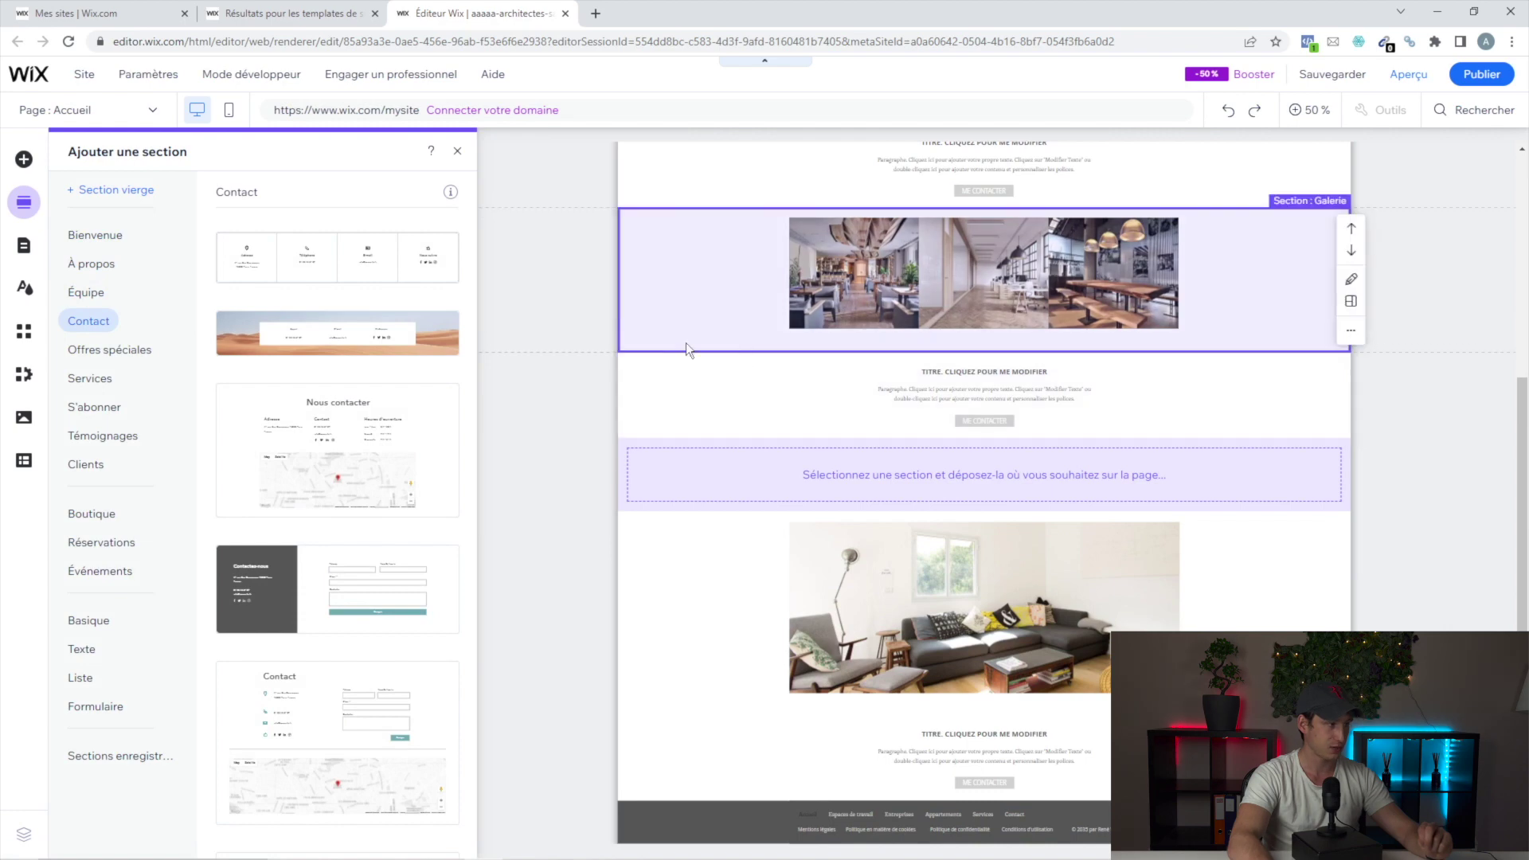
pyautogui.click(92, 264)
pyautogui.scroll(2, 921, 356)
pyautogui.scroll(-2, 909, 404)
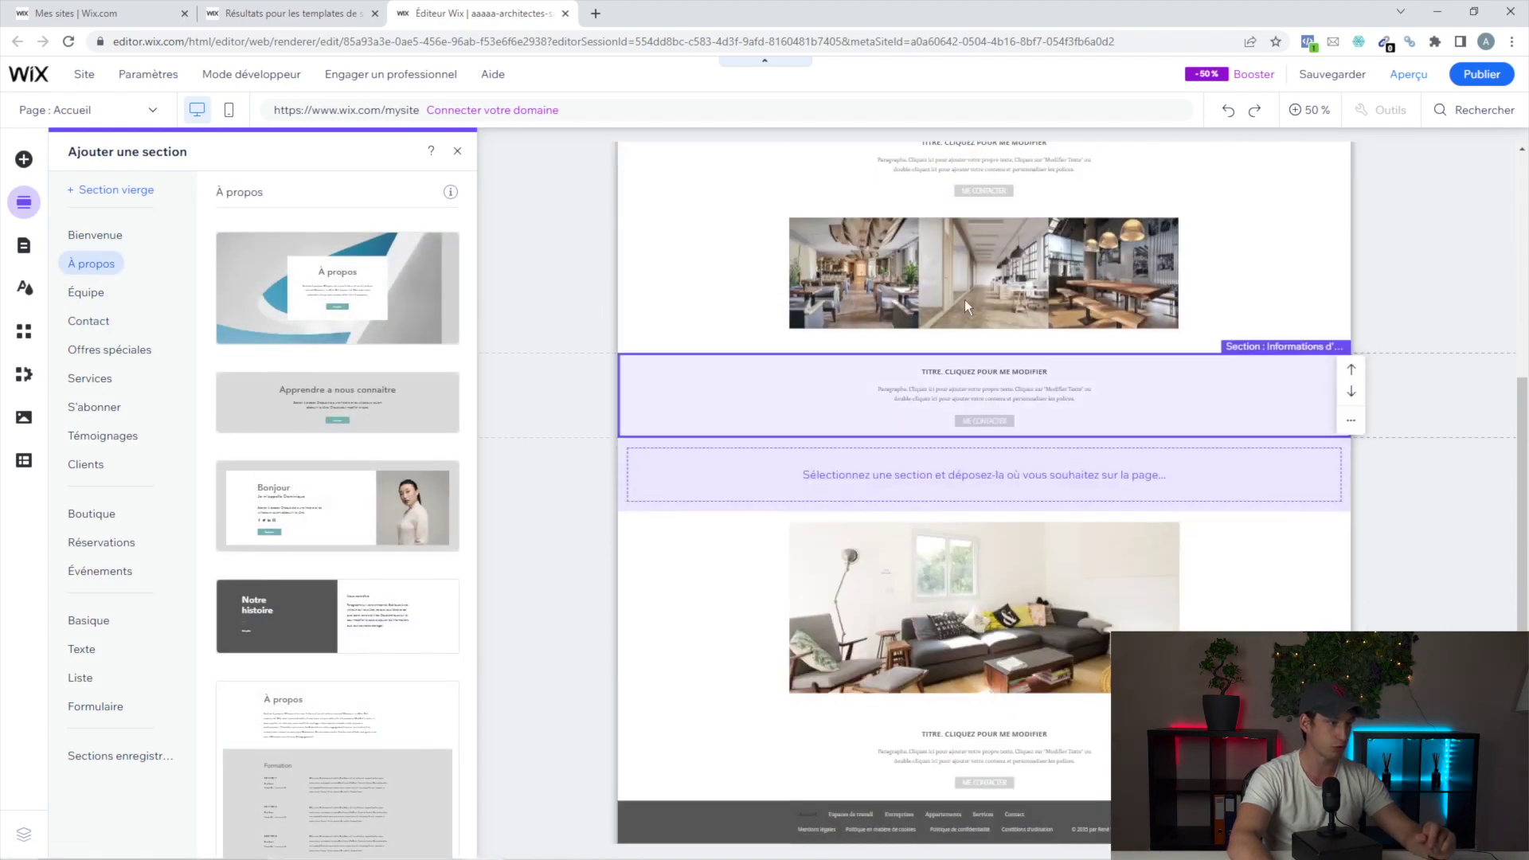
pyautogui.scroll(-1, 337, 271)
pyautogui.scroll(1, 322, 314)
pyautogui.scroll(-1, 334, 478)
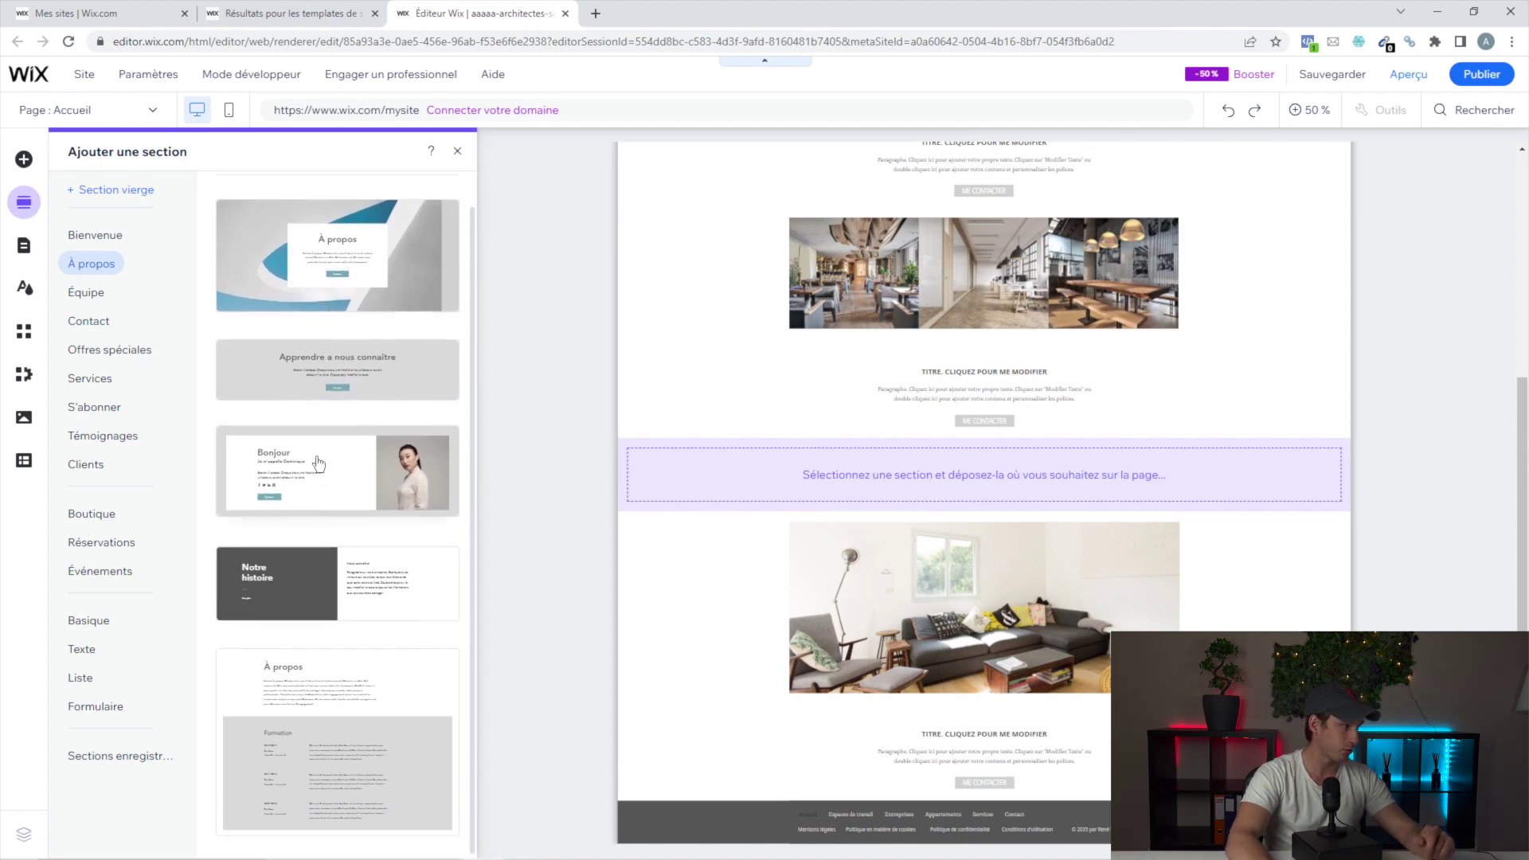
pyautogui.moveTo(318, 463); pyautogui.dragTo(868, 462)
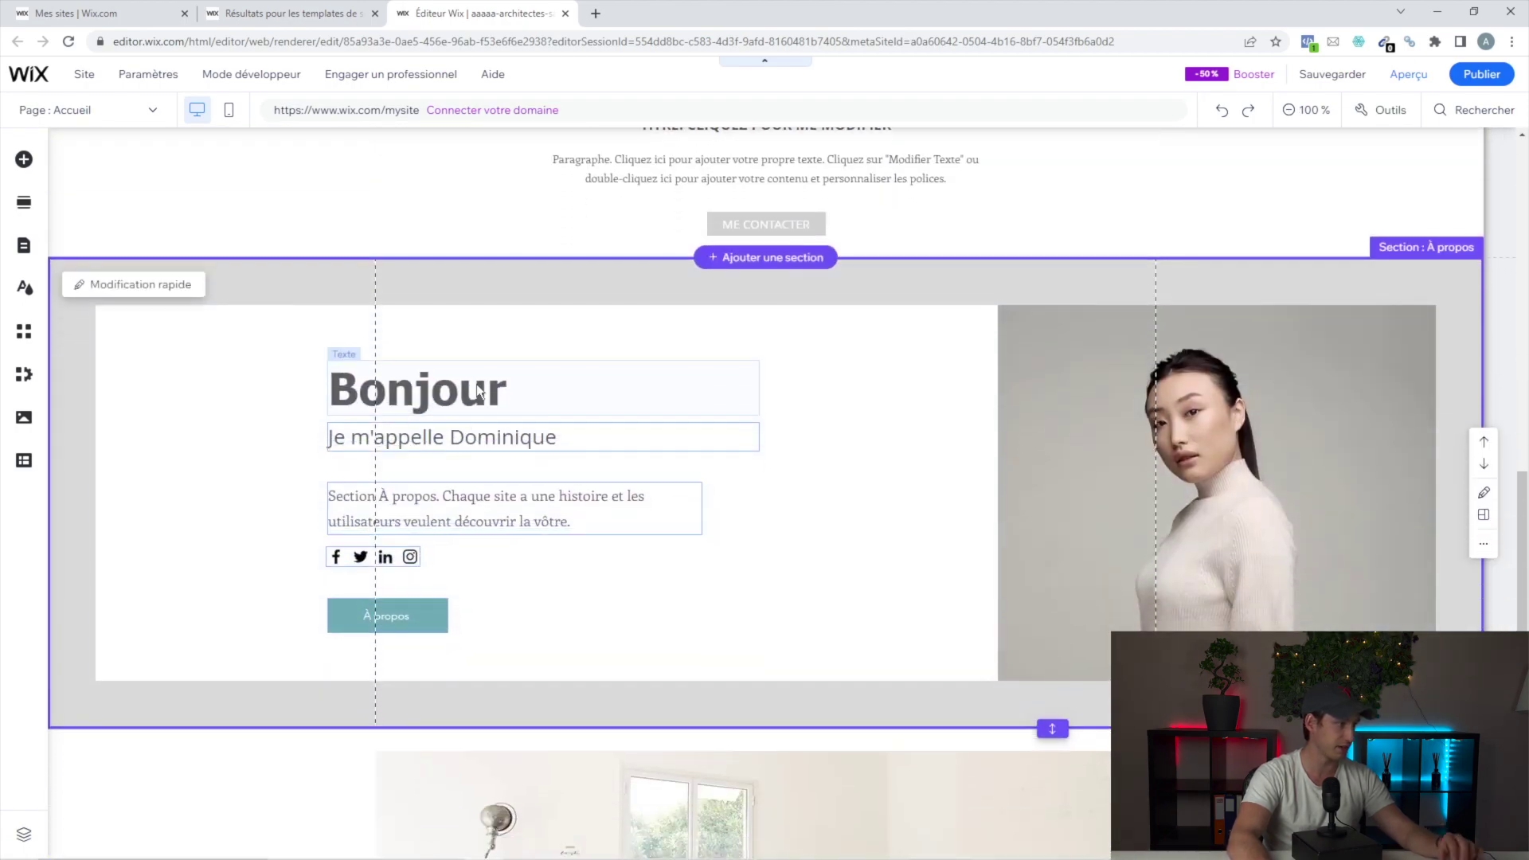
# - Replace the "Bonjour" heading in the À propos section with "thfkjukuzur"
pyautogui.doubleClick(478, 390)
pyautogui.write('thfkjukuzur')
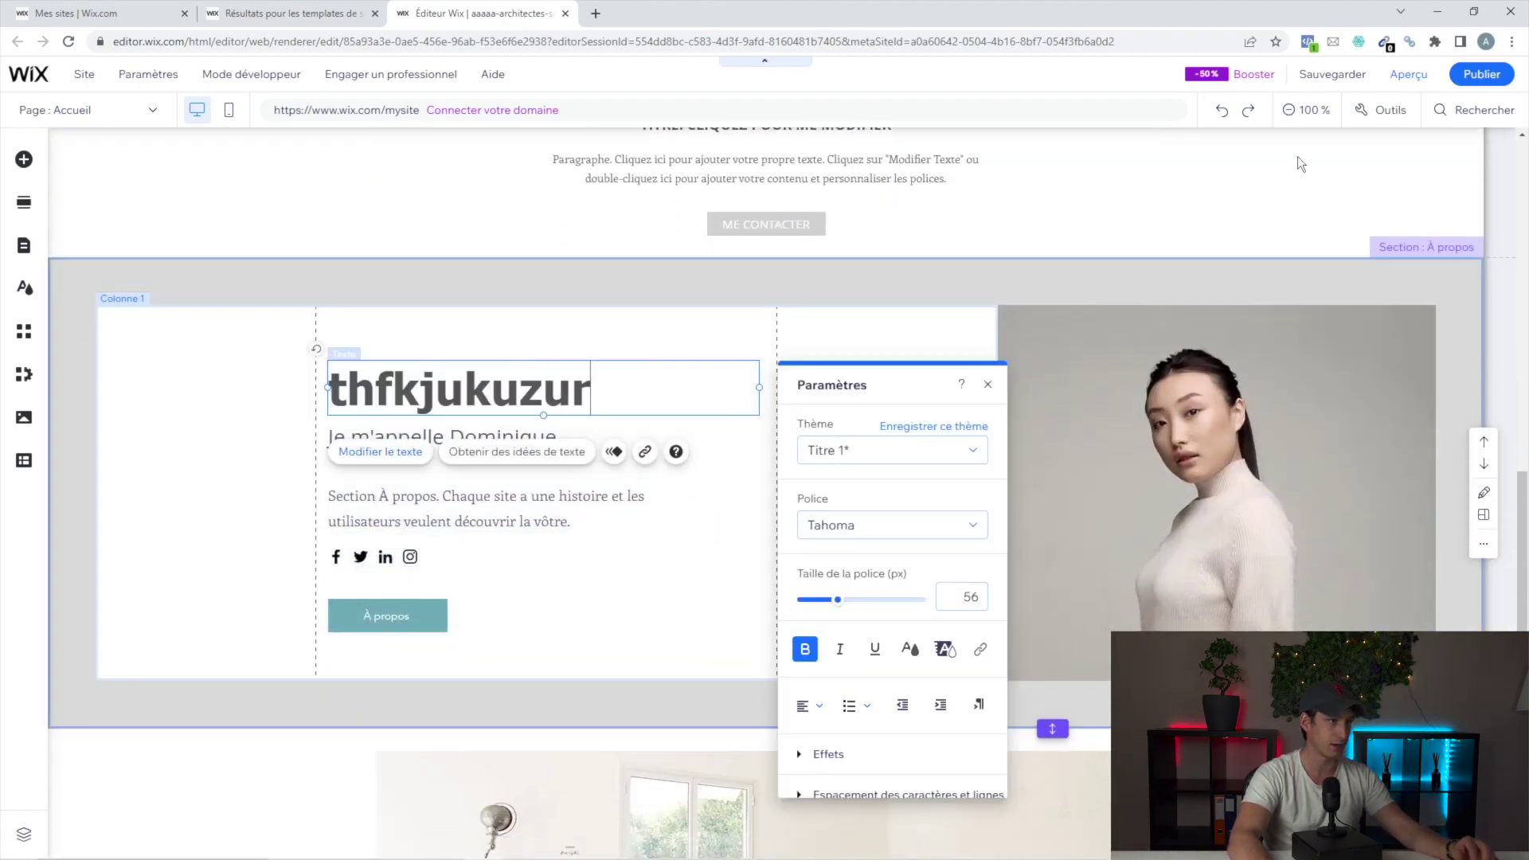
pyautogui.click(1027, 342)
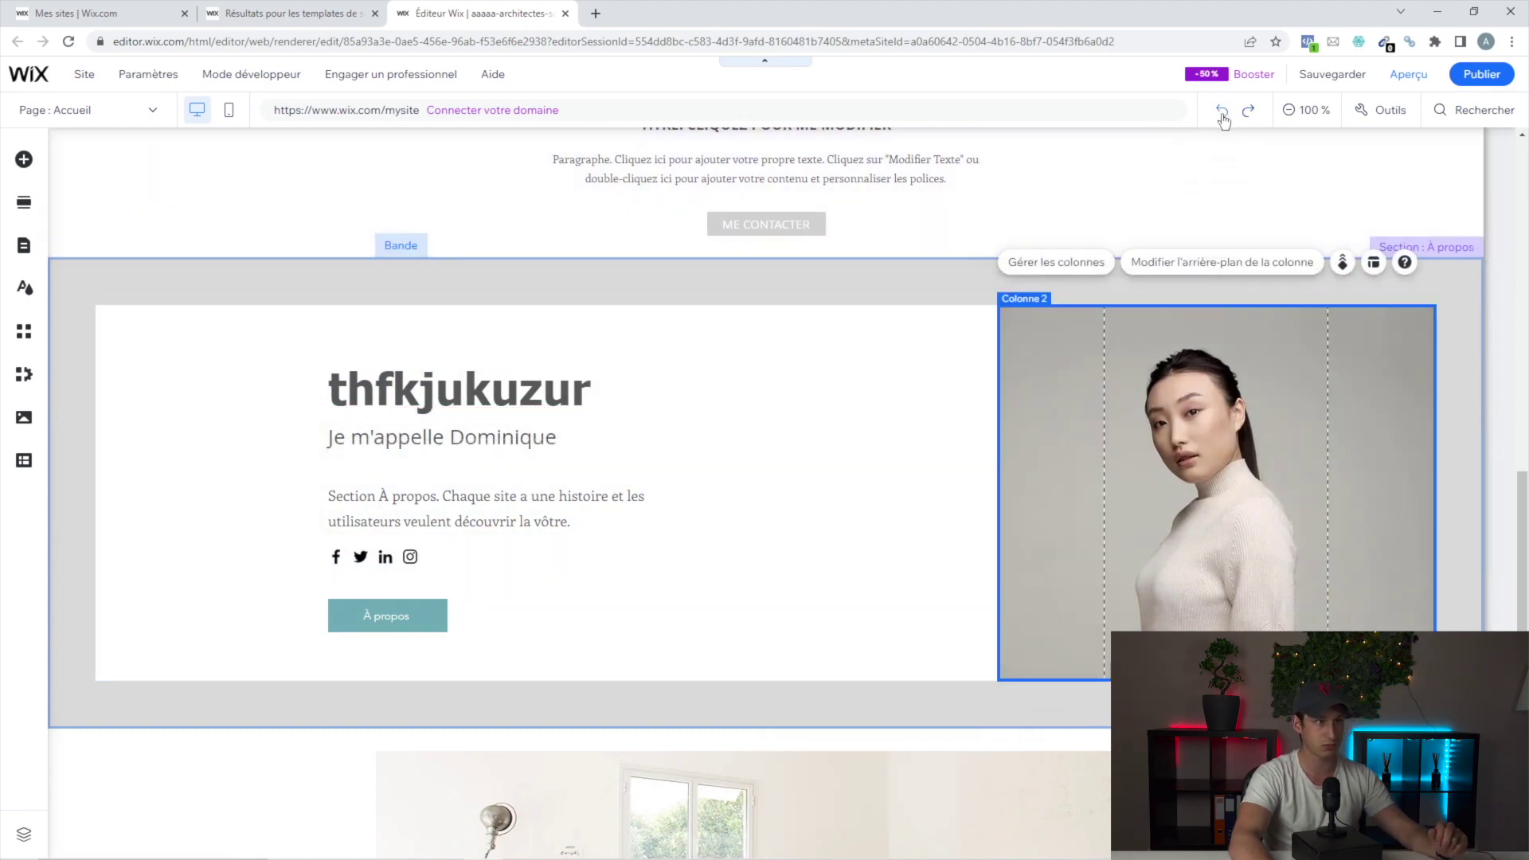
# - Undo the heading text change and the insertion of the À propos section
pyautogui.click(1223, 113)
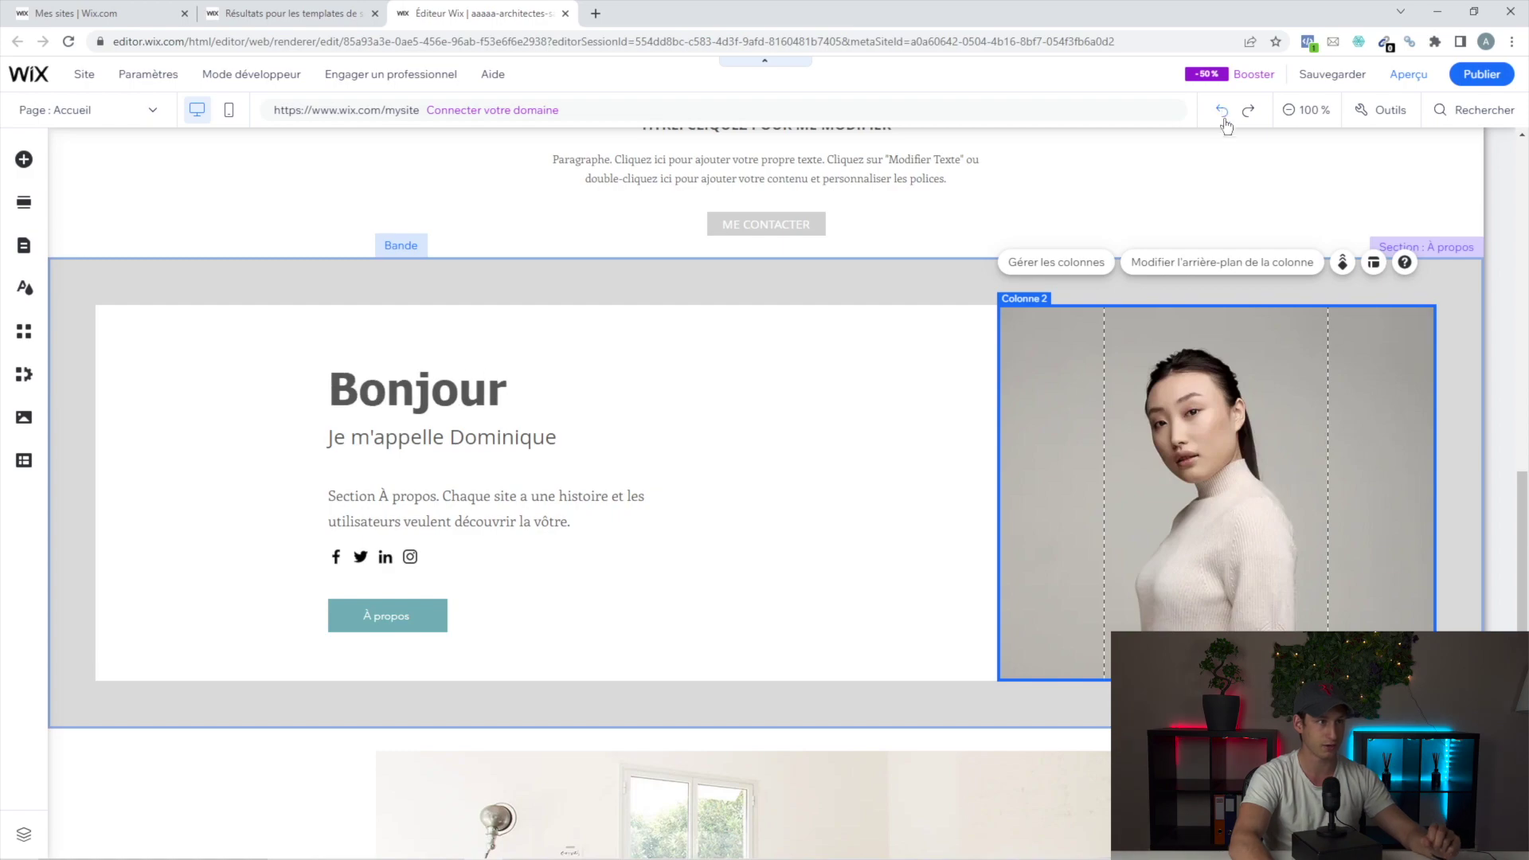
pyautogui.click(1221, 112)
pyautogui.click(1221, 112)
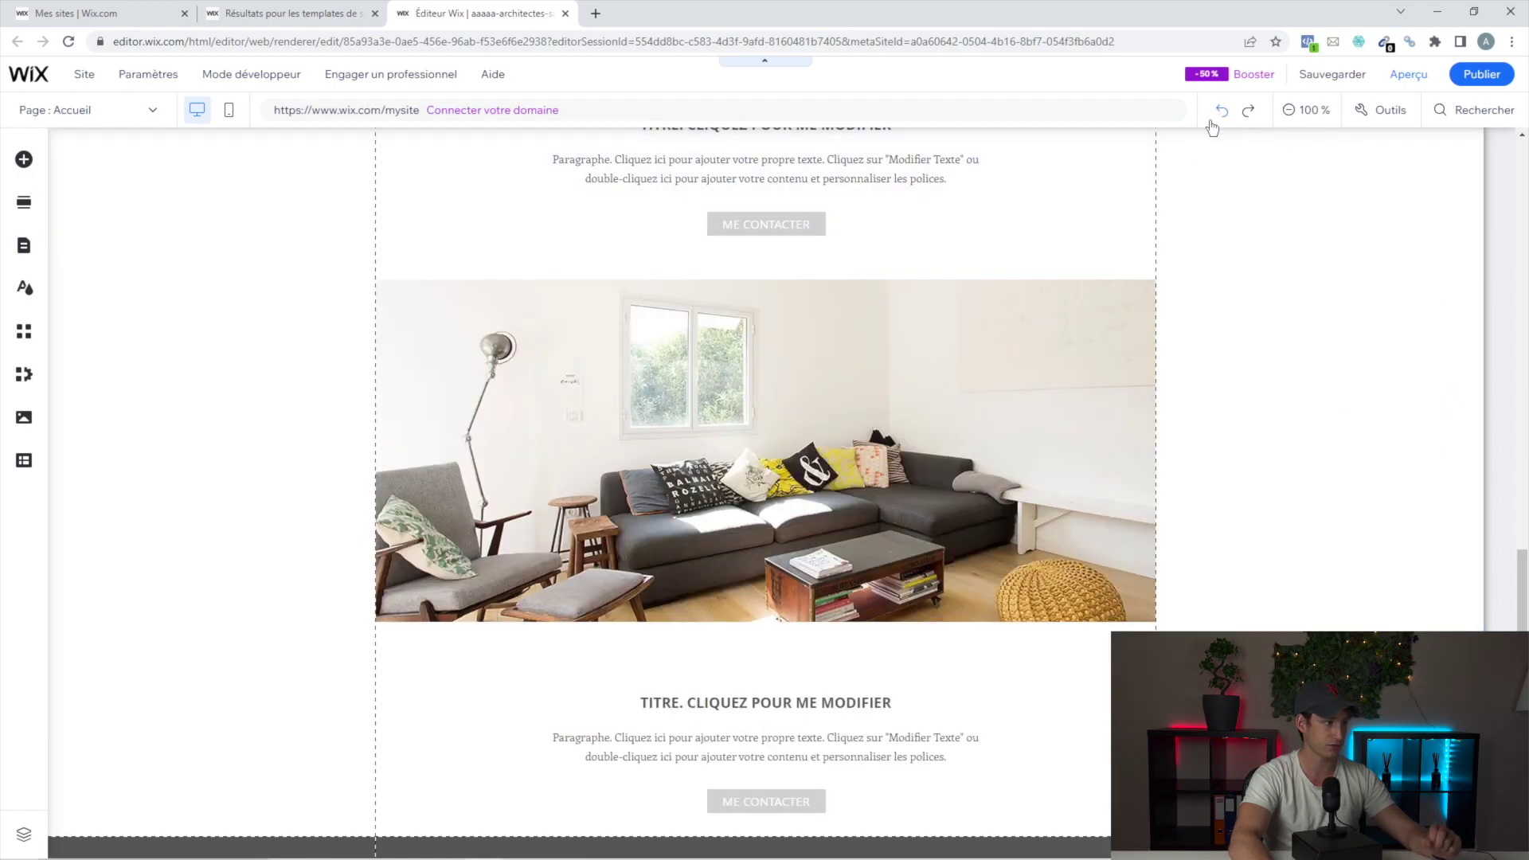
# - Undo the remaining earlier edits on the home page
pyautogui.click(1221, 111)
pyautogui.click(1221, 111)
# - Open the site's page list and view the Accueil, Espaces de travail, Entreprises, Appartements and Contact pages
pyautogui.click(26, 245)
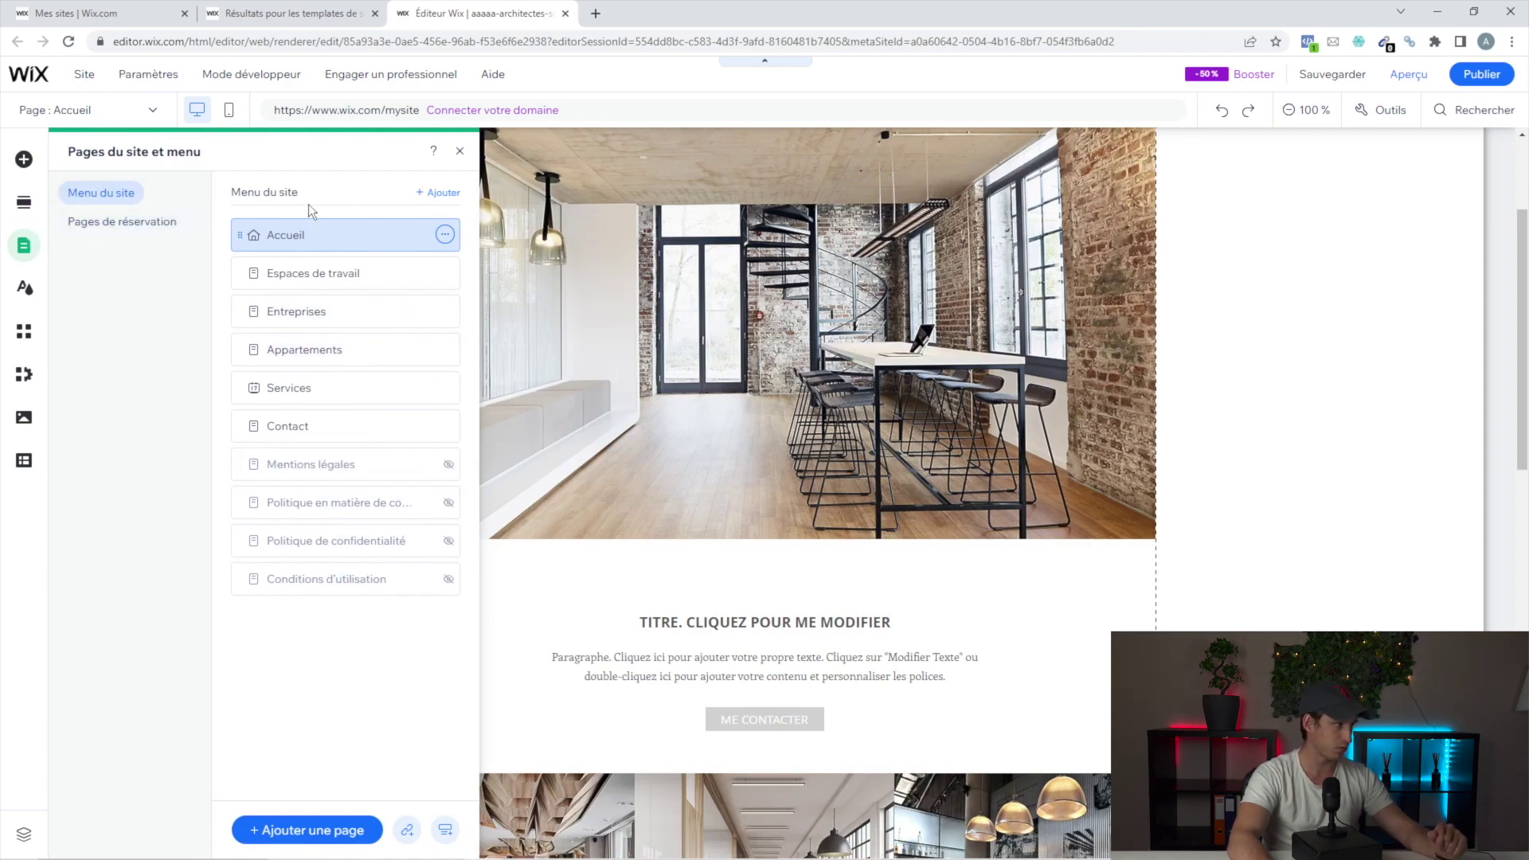
pyautogui.click(311, 232)
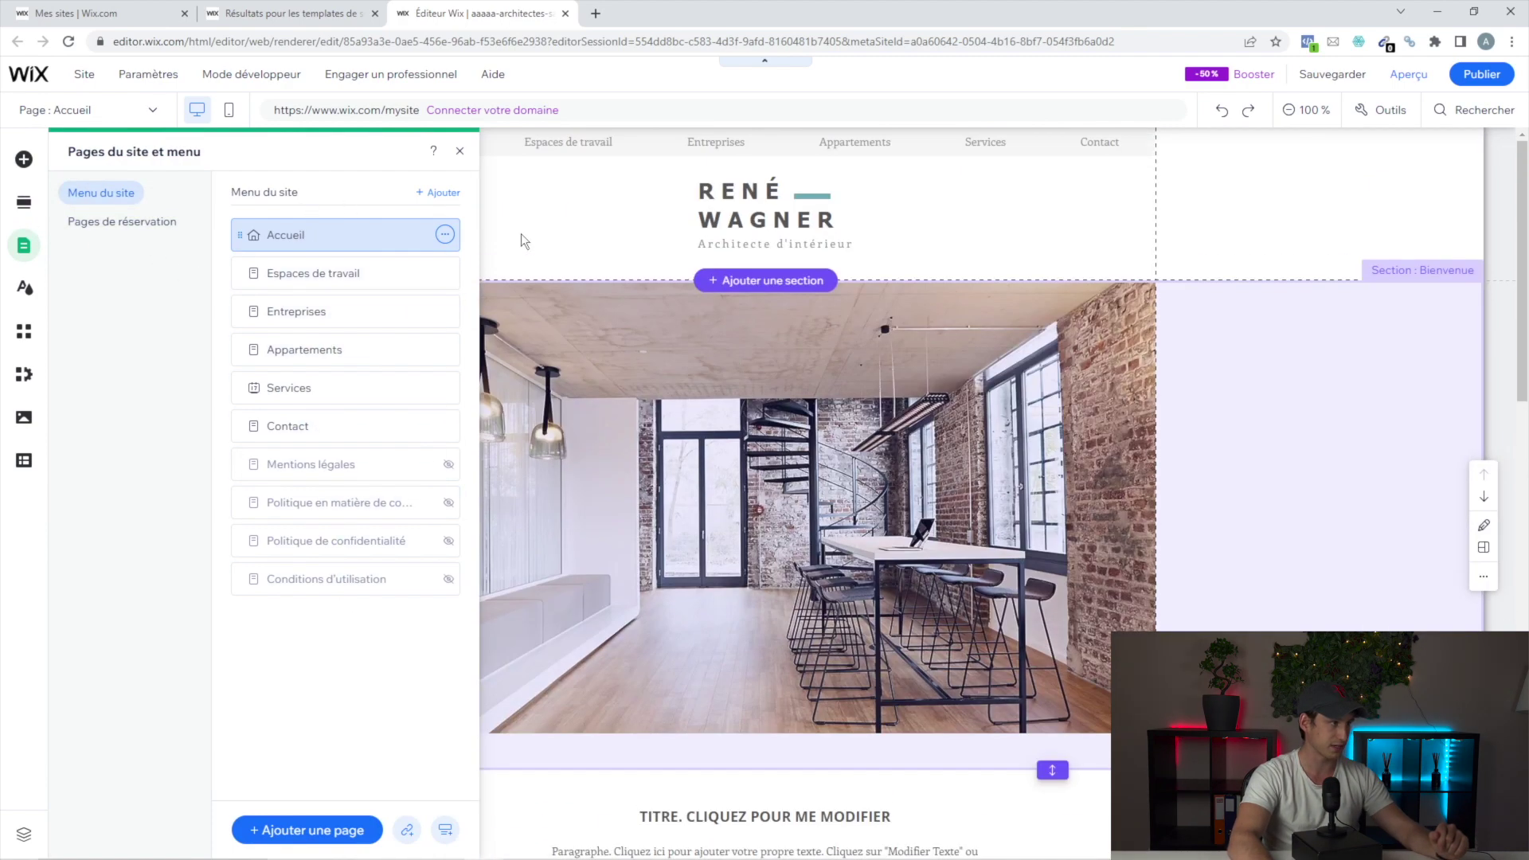
pyautogui.click(318, 271)
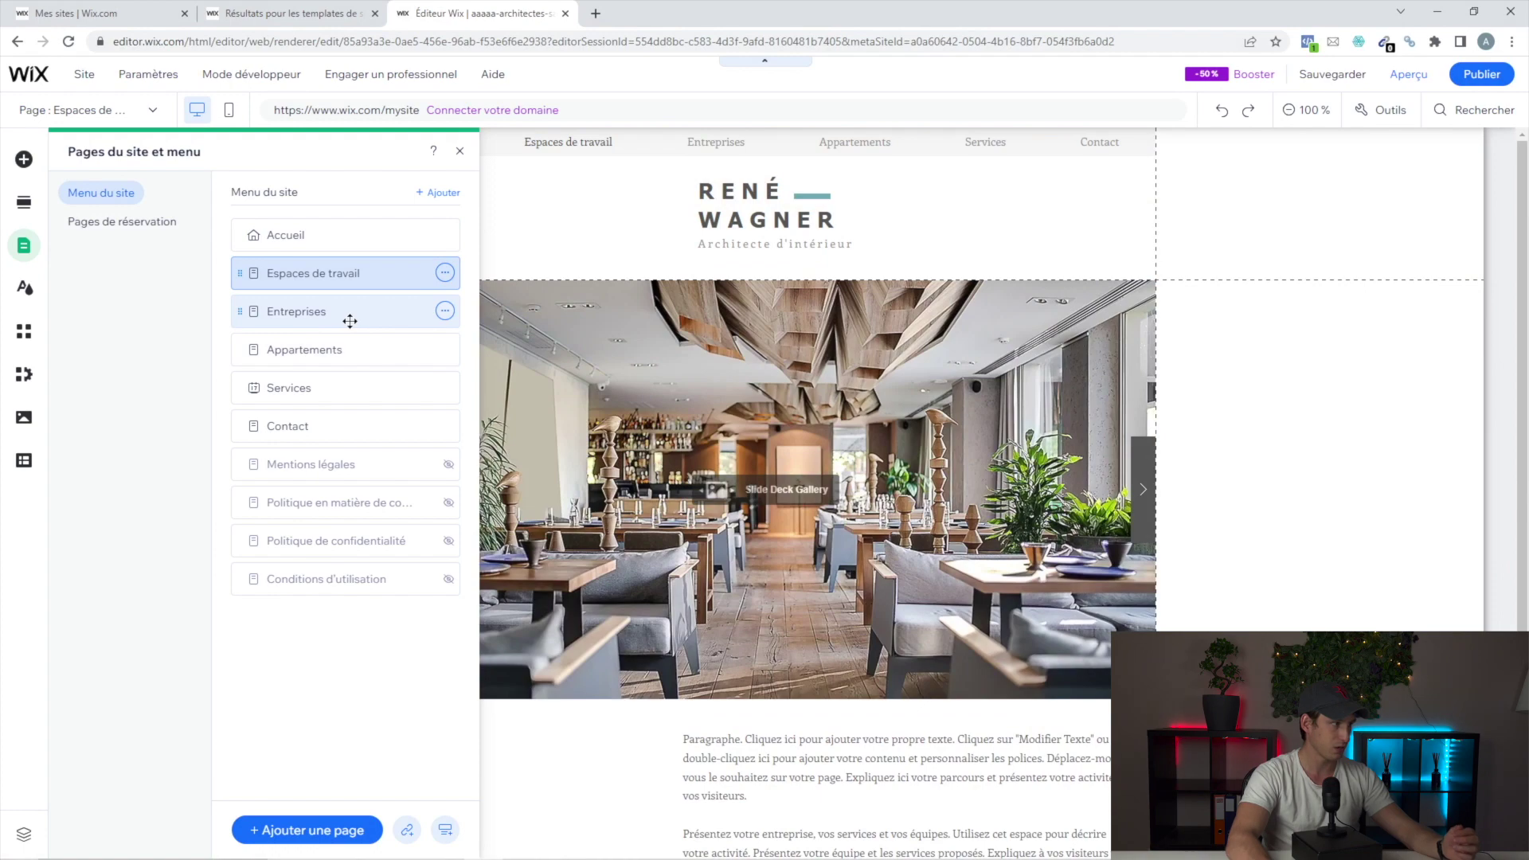
pyautogui.click(348, 313)
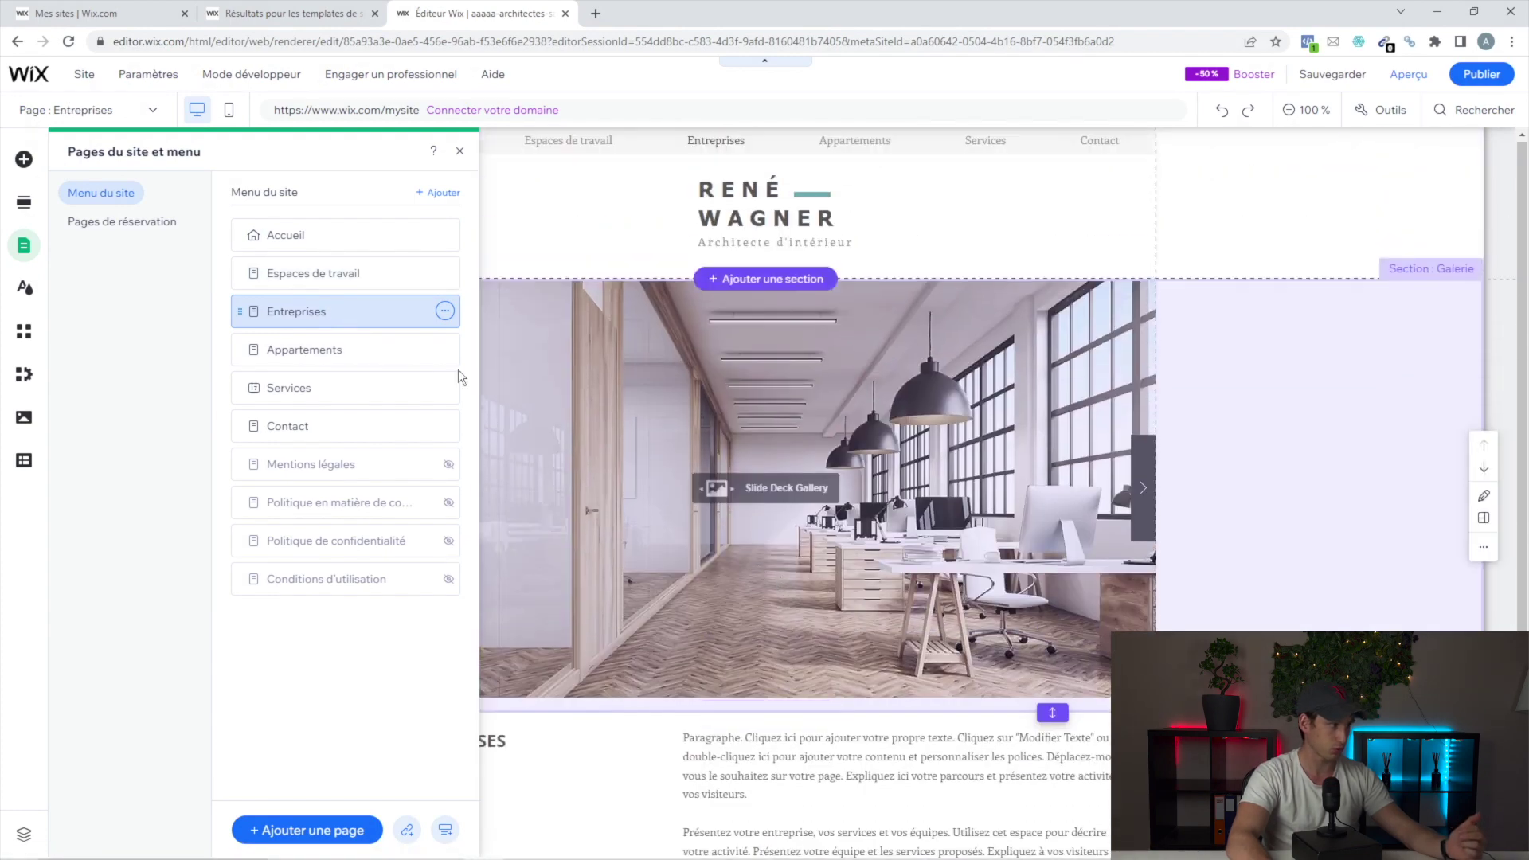
pyautogui.click(375, 347)
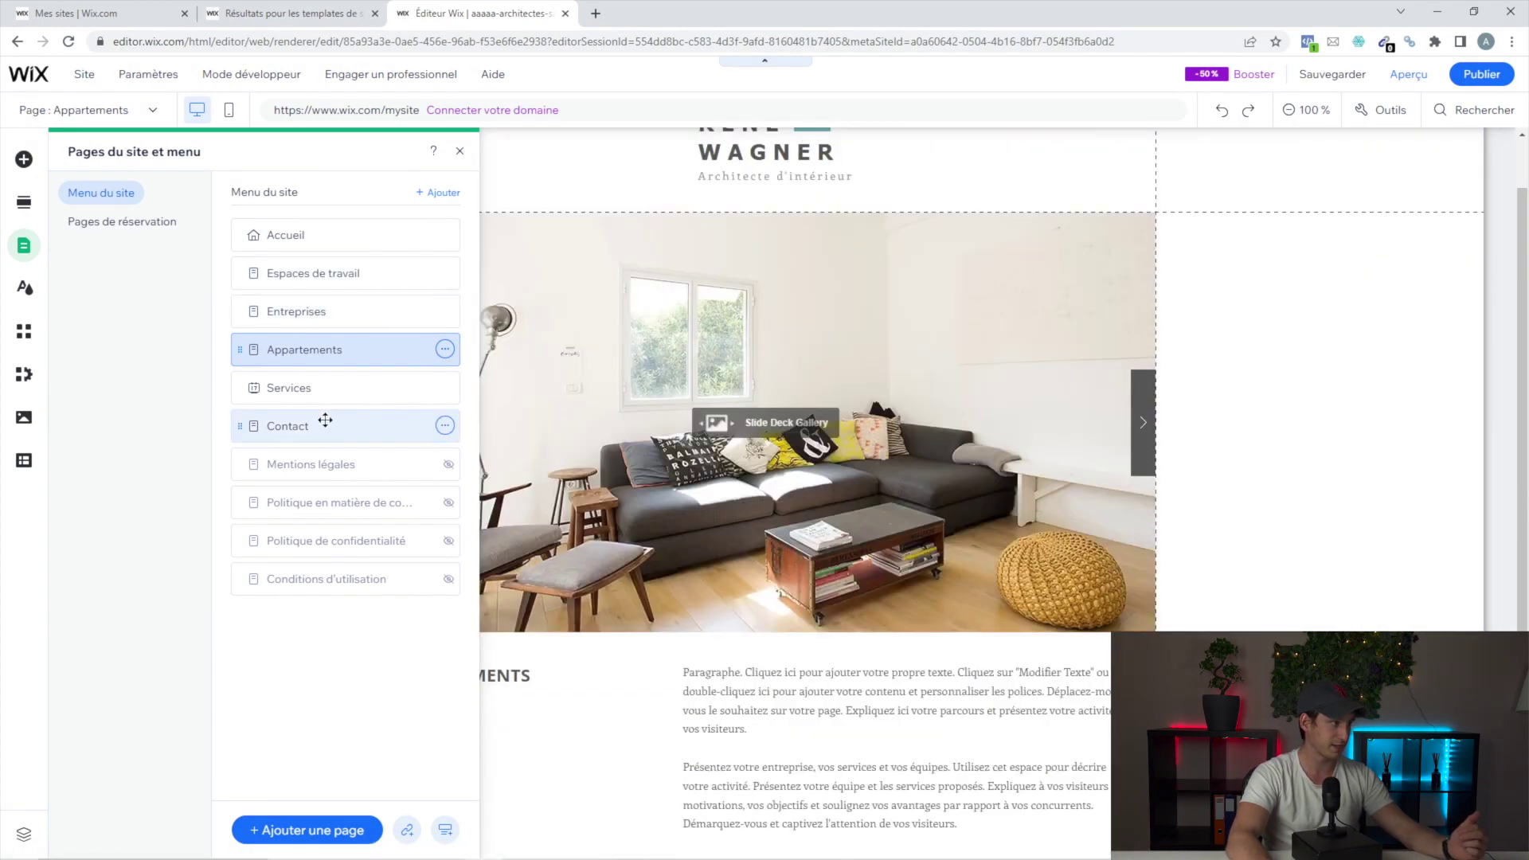
pyautogui.click(334, 426)
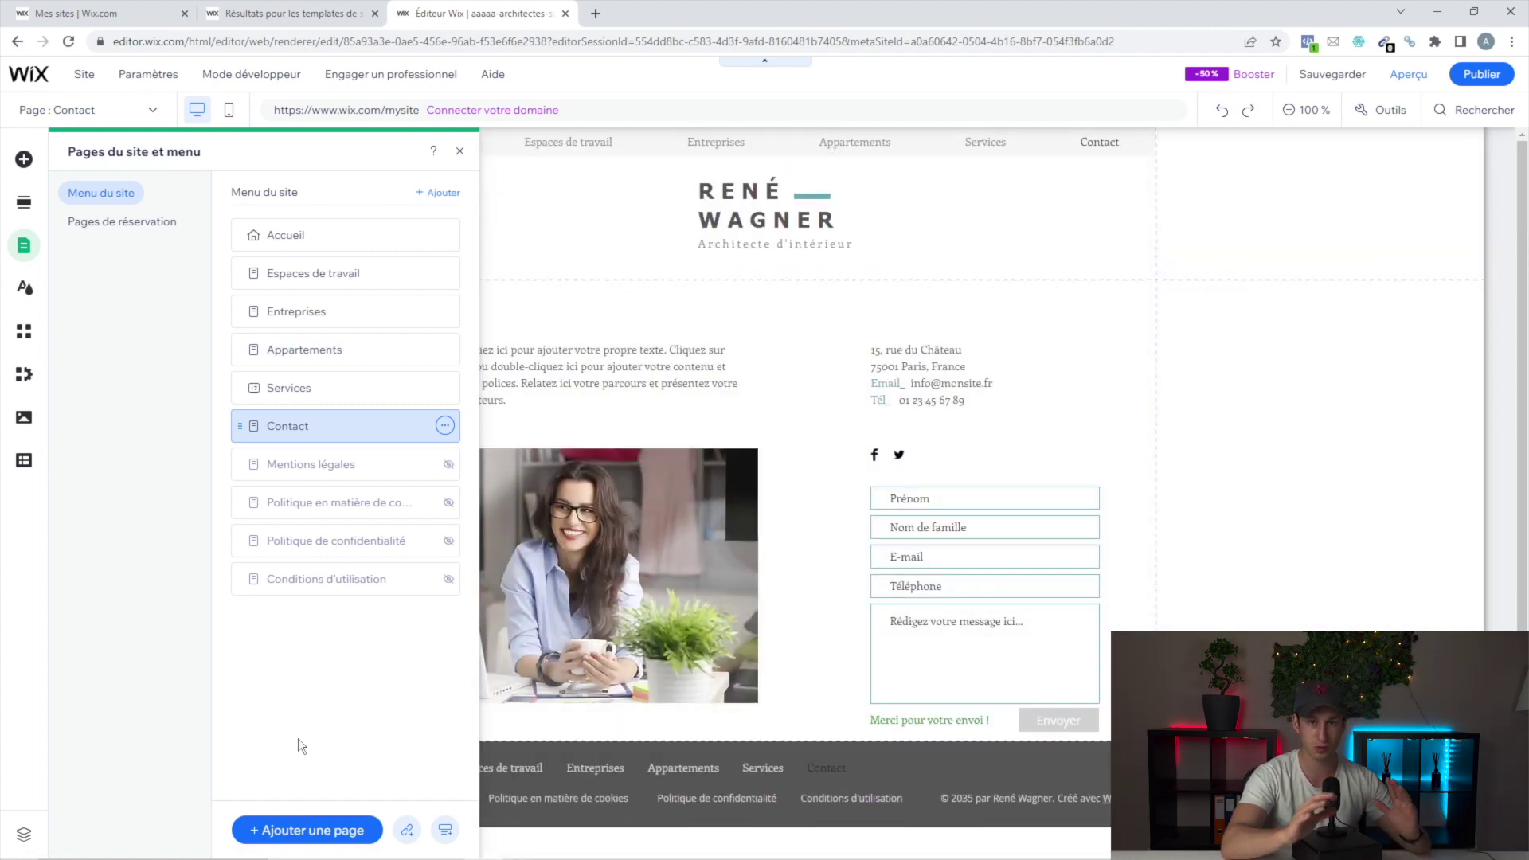
# - Customize the site's colour theme by changing the teal accent colour to the red shade #B26B6B, and apply it
pyautogui.click(24, 288)
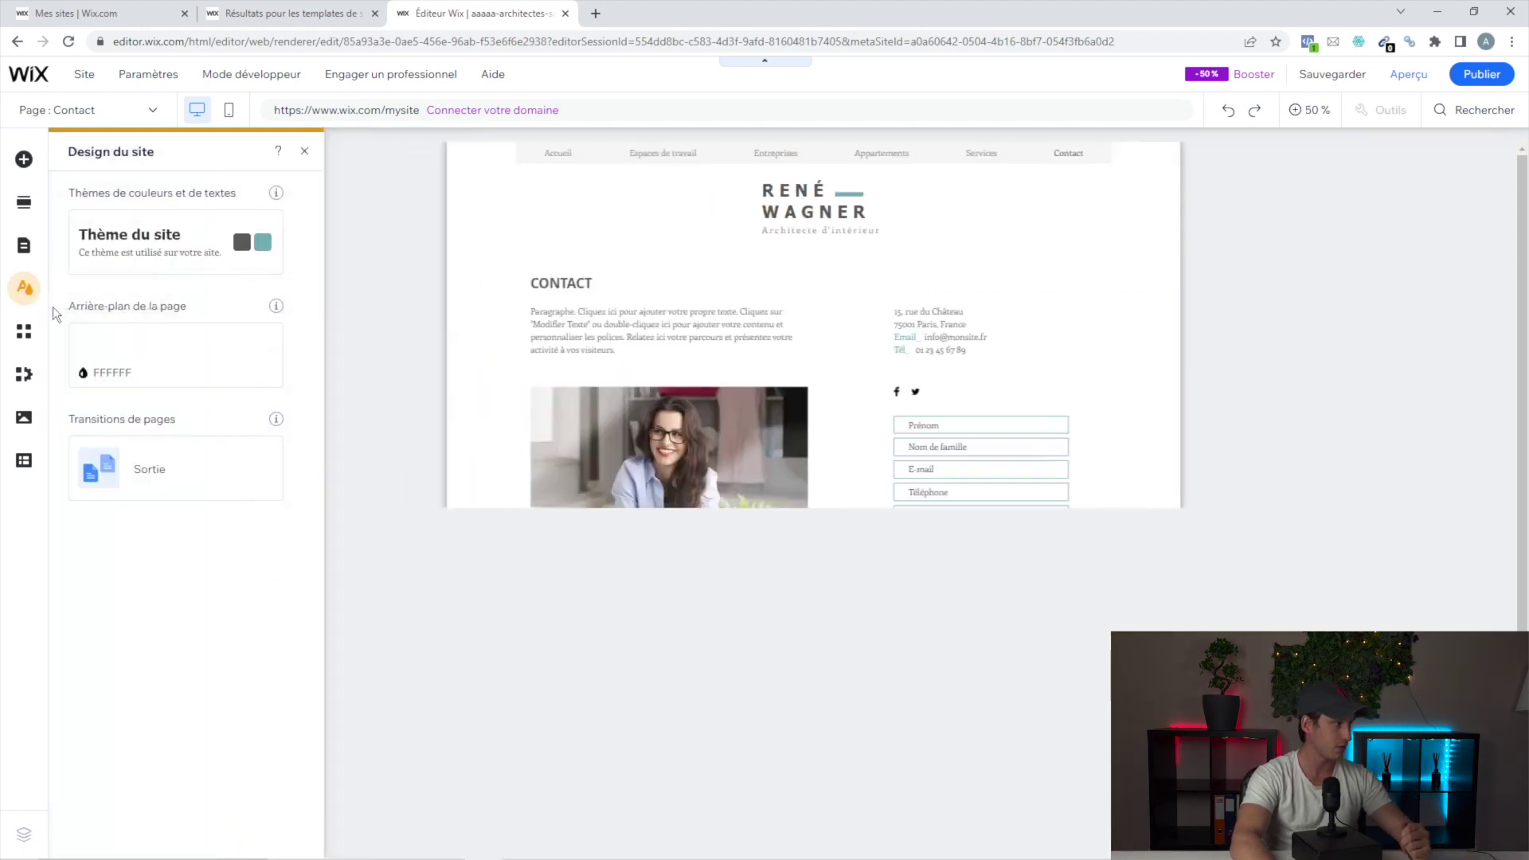
pyautogui.moveTo(235, 255)
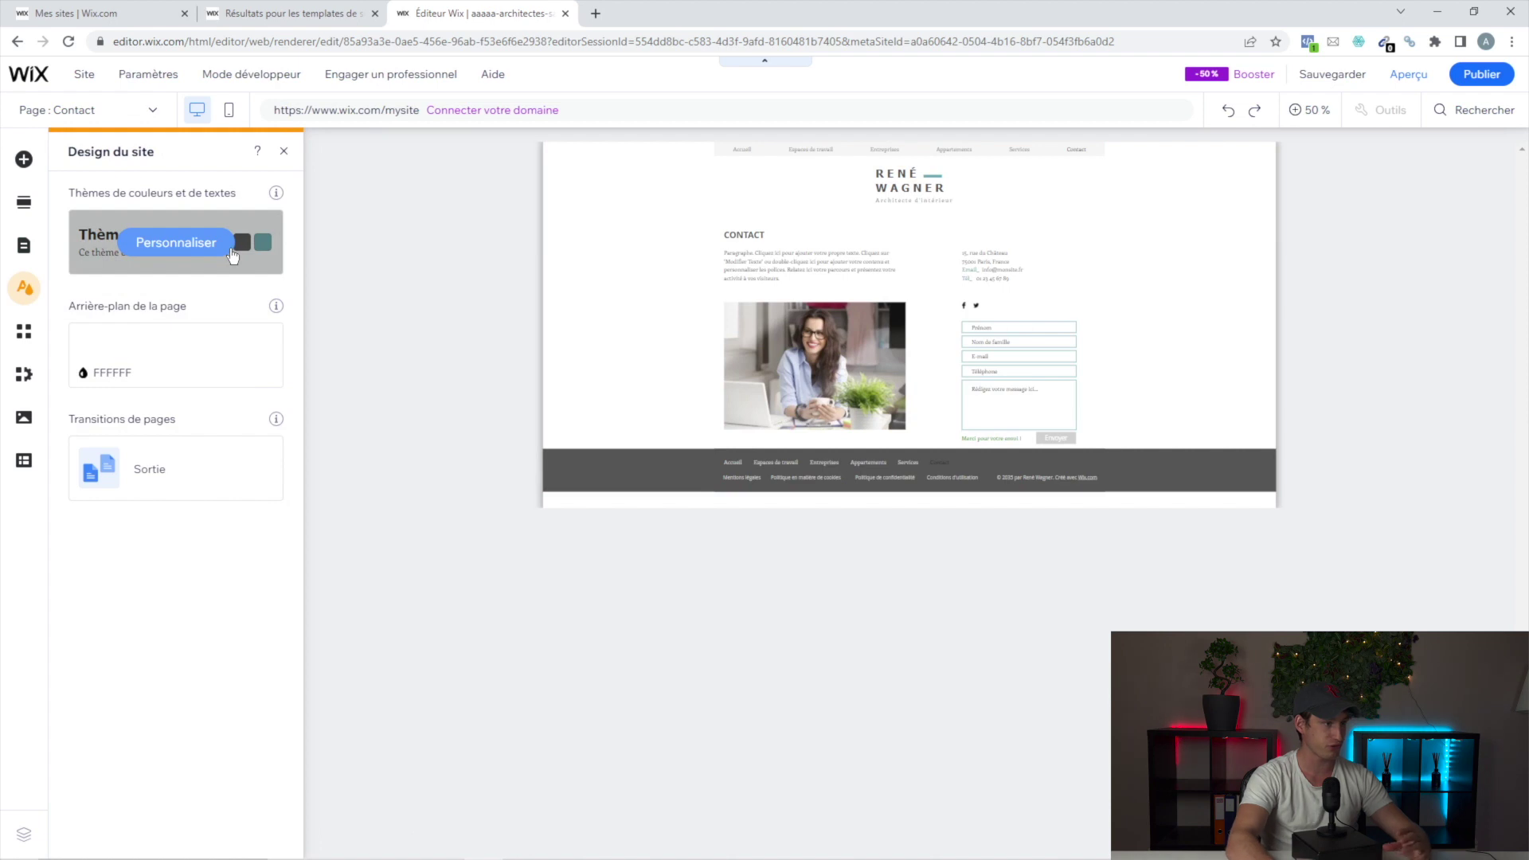
pyautogui.click(231, 253)
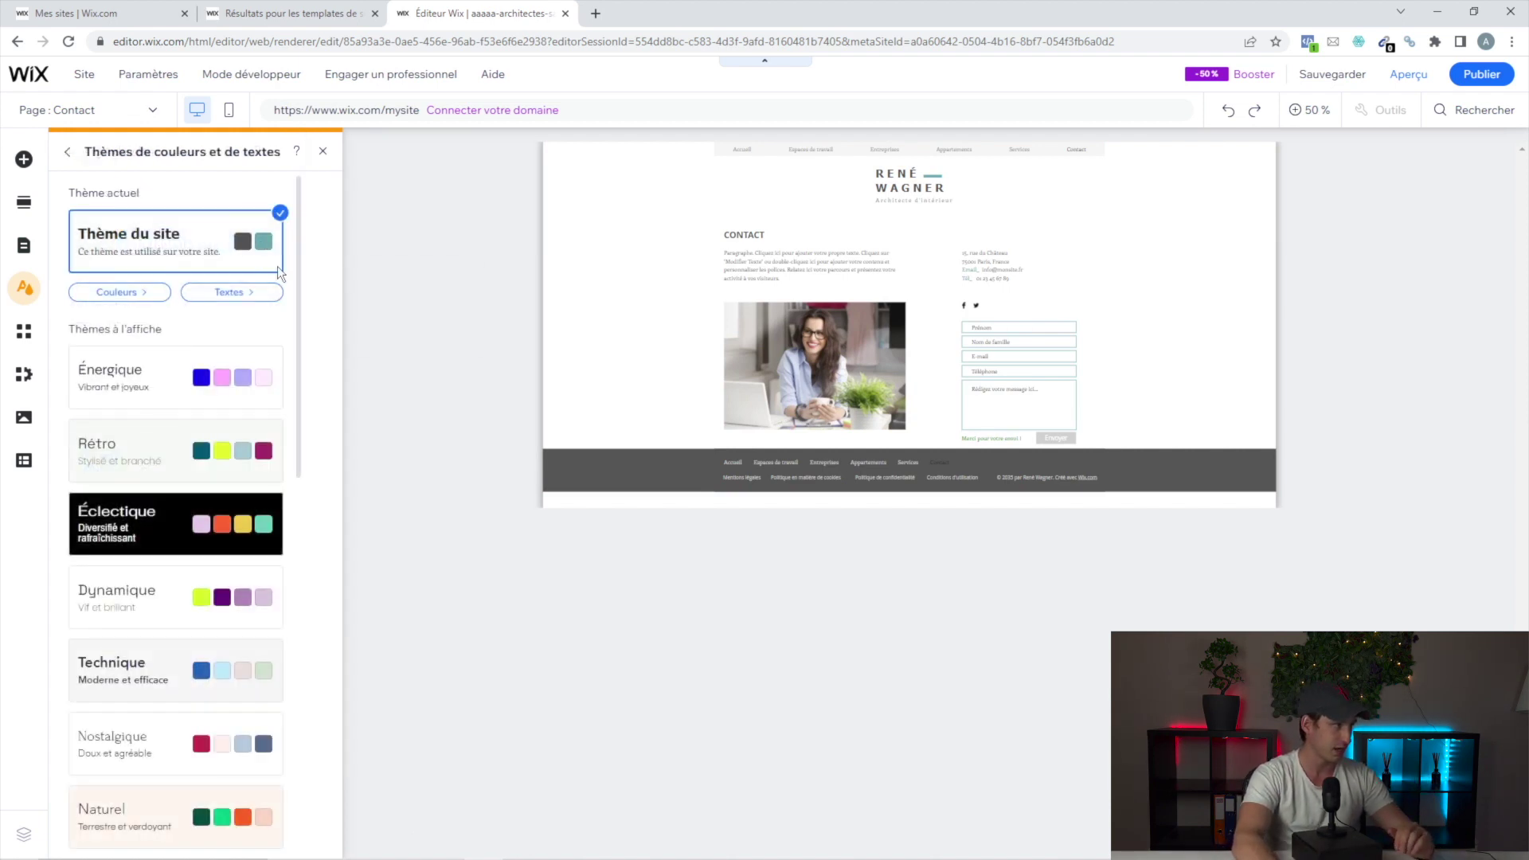
pyautogui.click(137, 291)
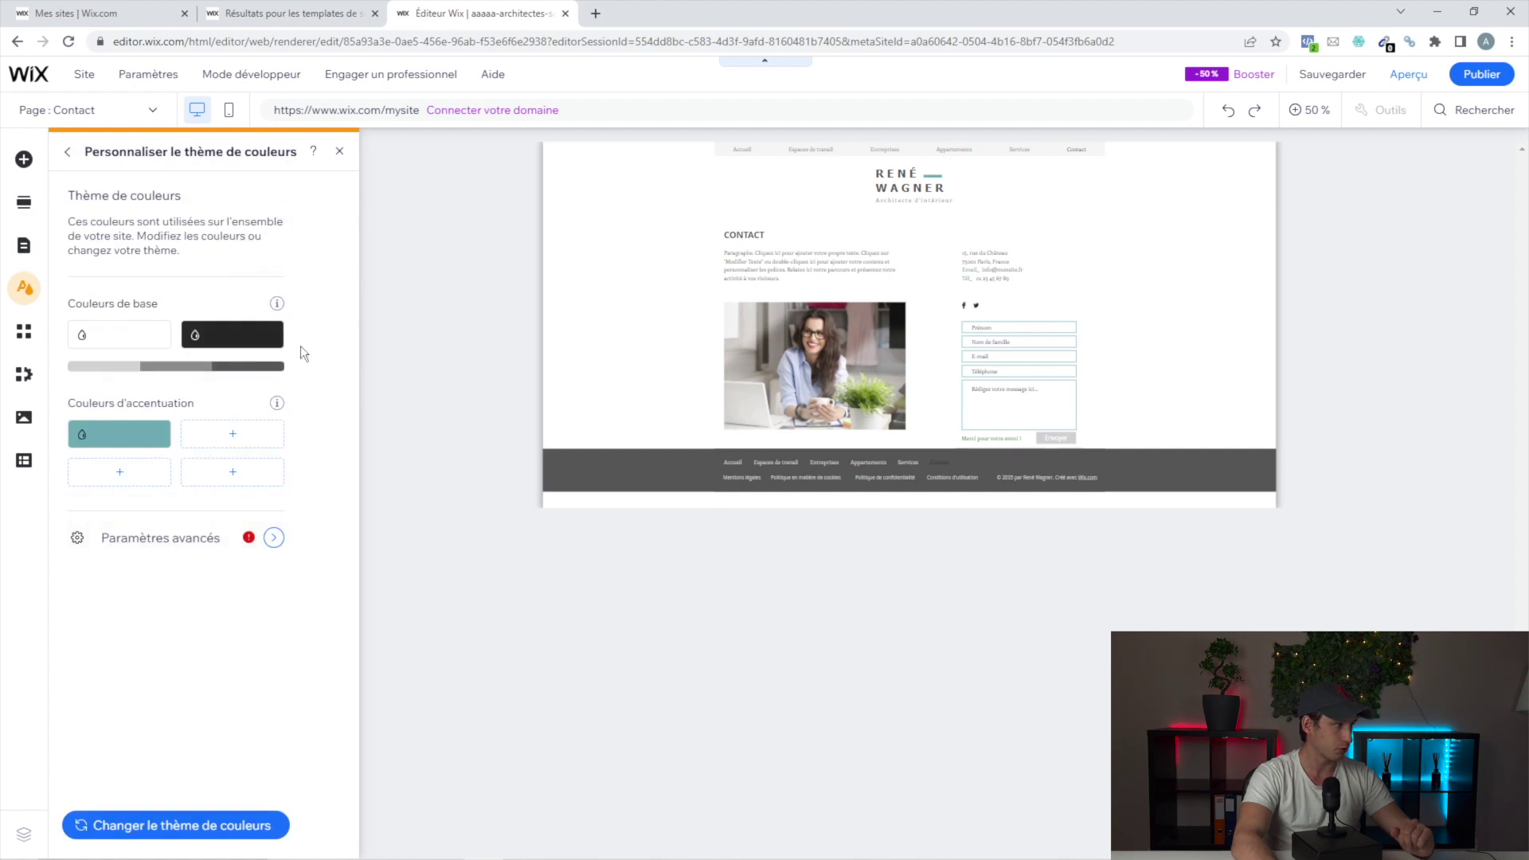
pyautogui.click(140, 435)
pyautogui.click(189, 490)
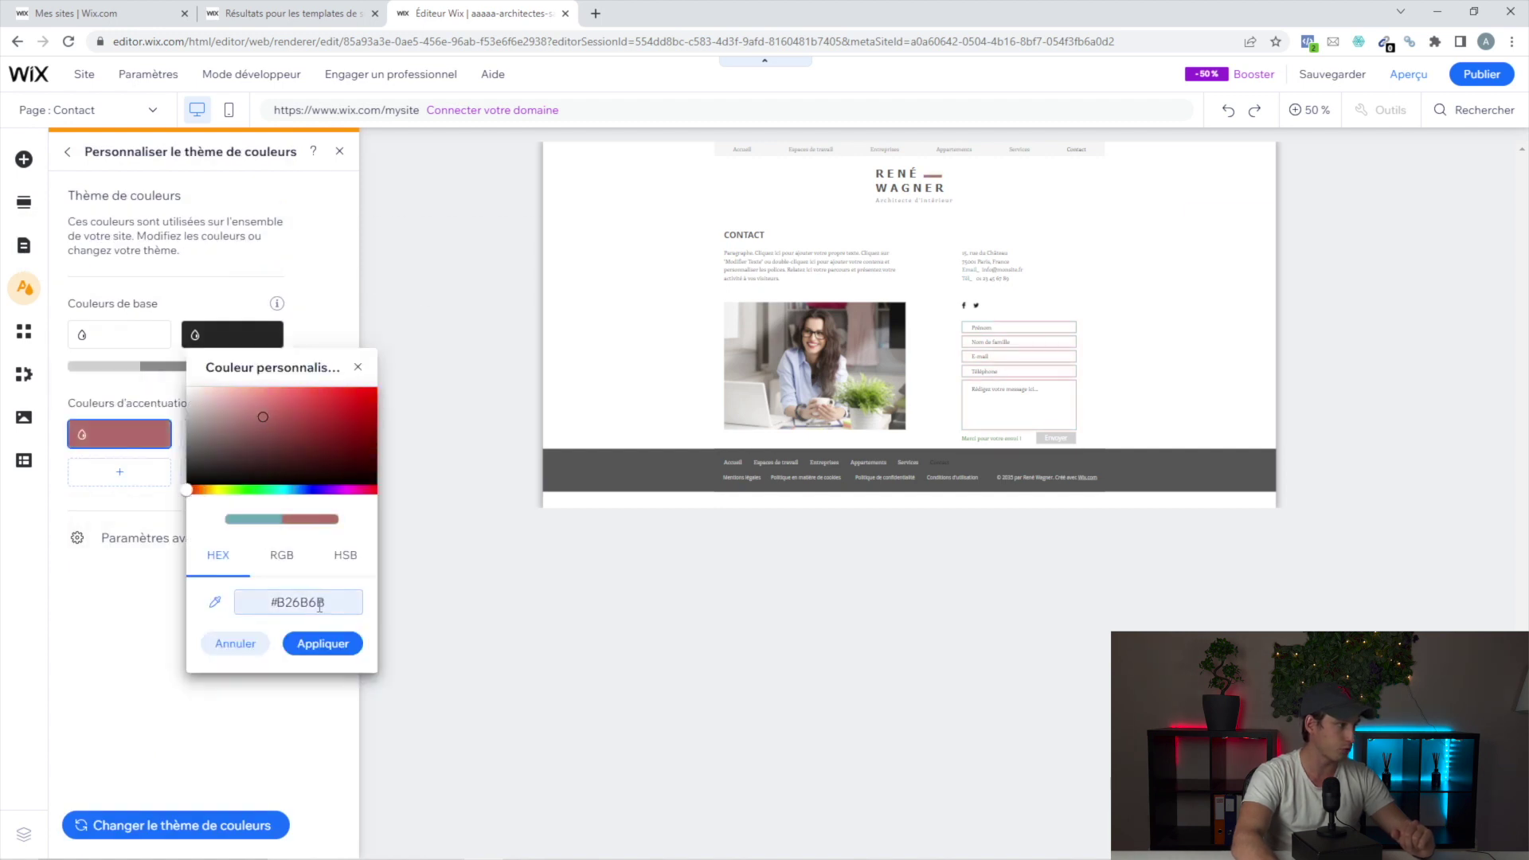
pyautogui.click(328, 643)
pyautogui.moveTo(267, 402)
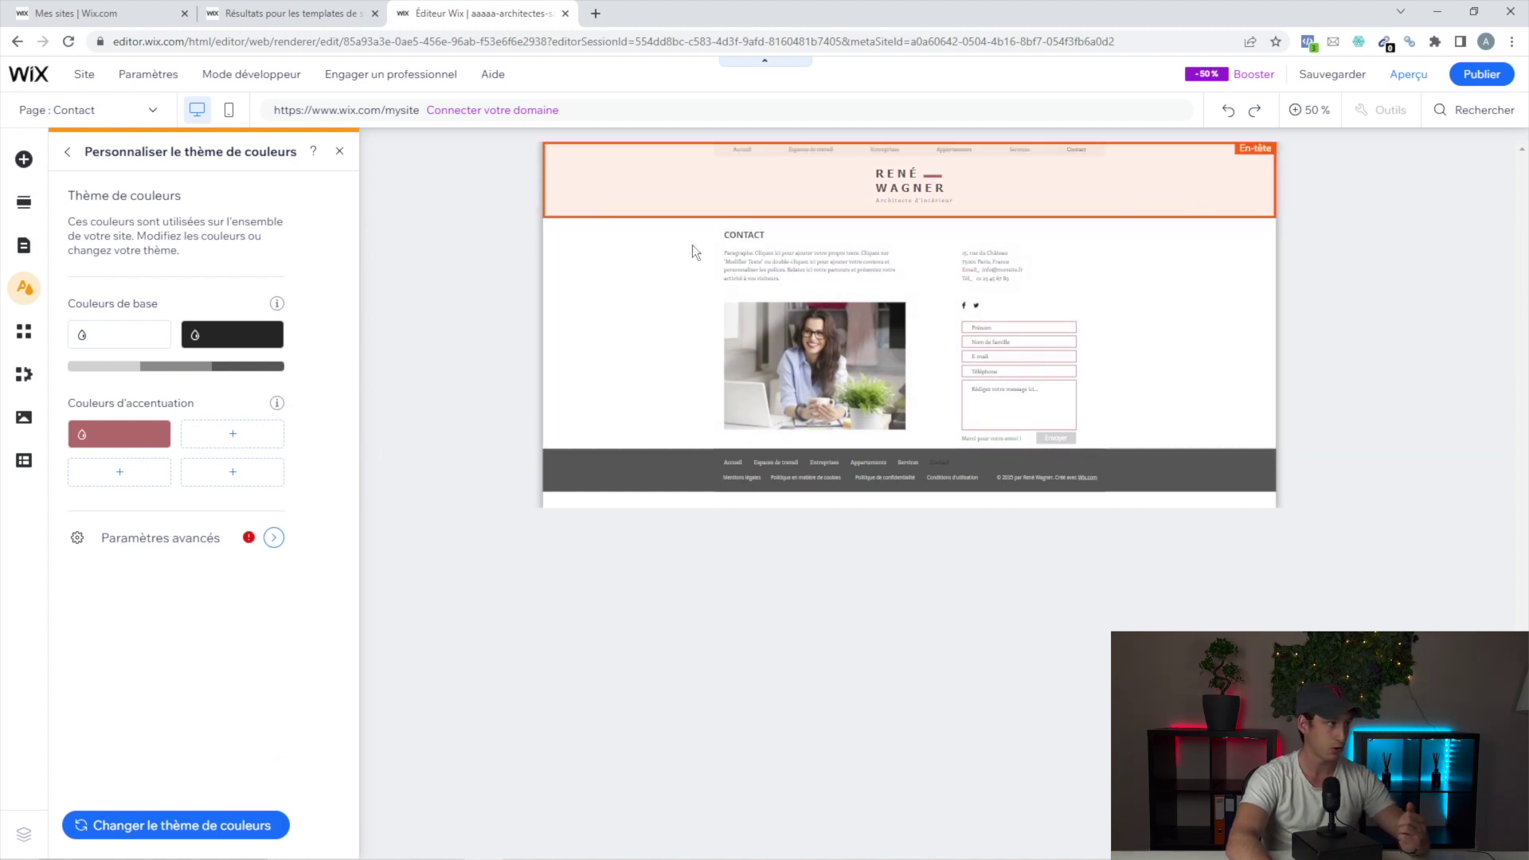
pyautogui.click(343, 153)
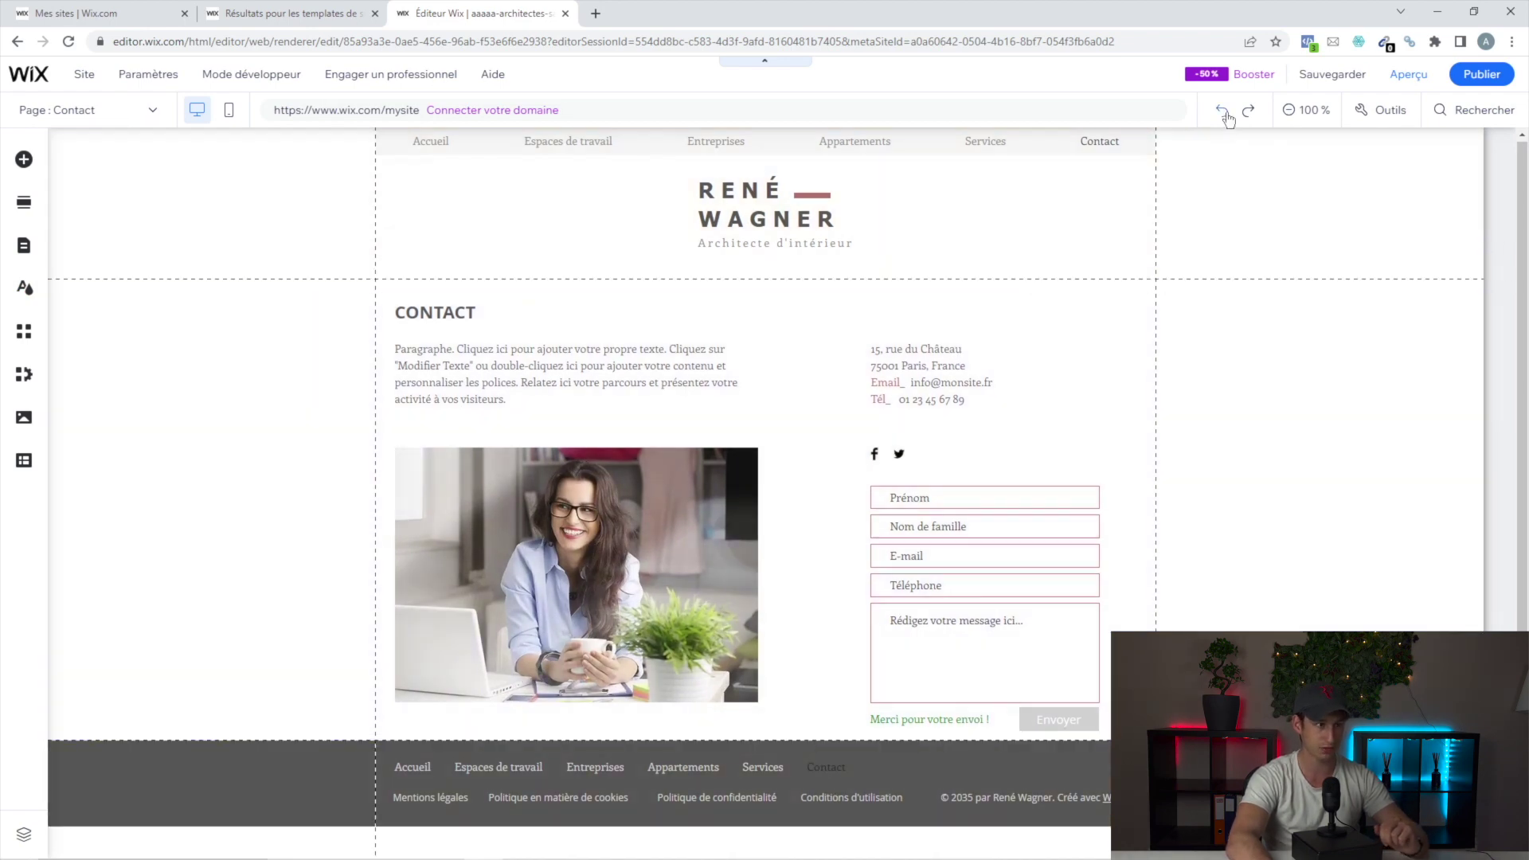
# - Look through the Wix App Market, the business tools, and the media options including the file import dialog
pyautogui.click(24, 287)
pyautogui.click(24, 331)
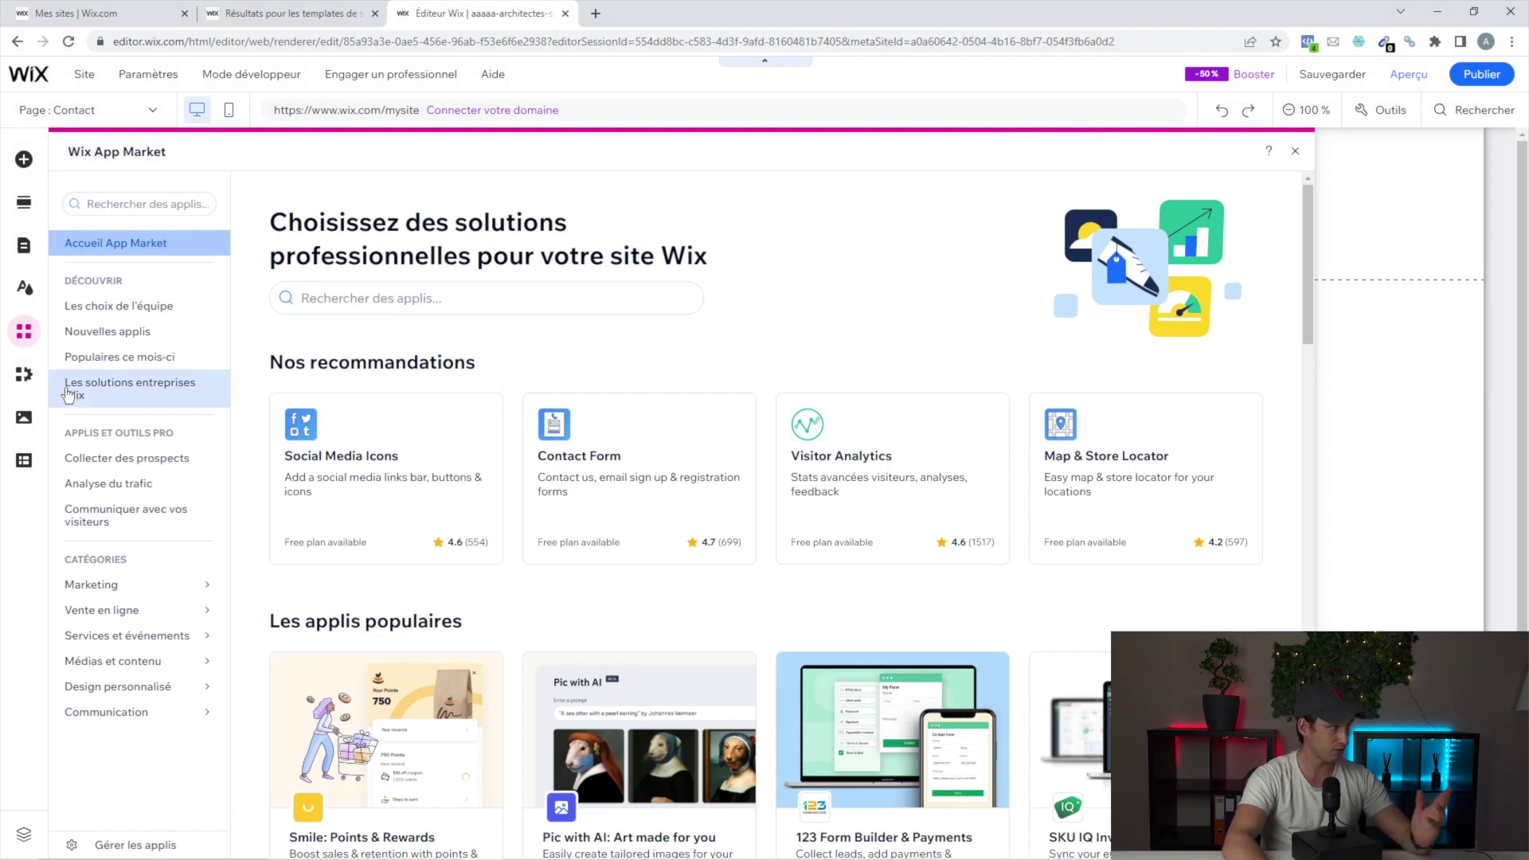
pyautogui.click(31, 376)
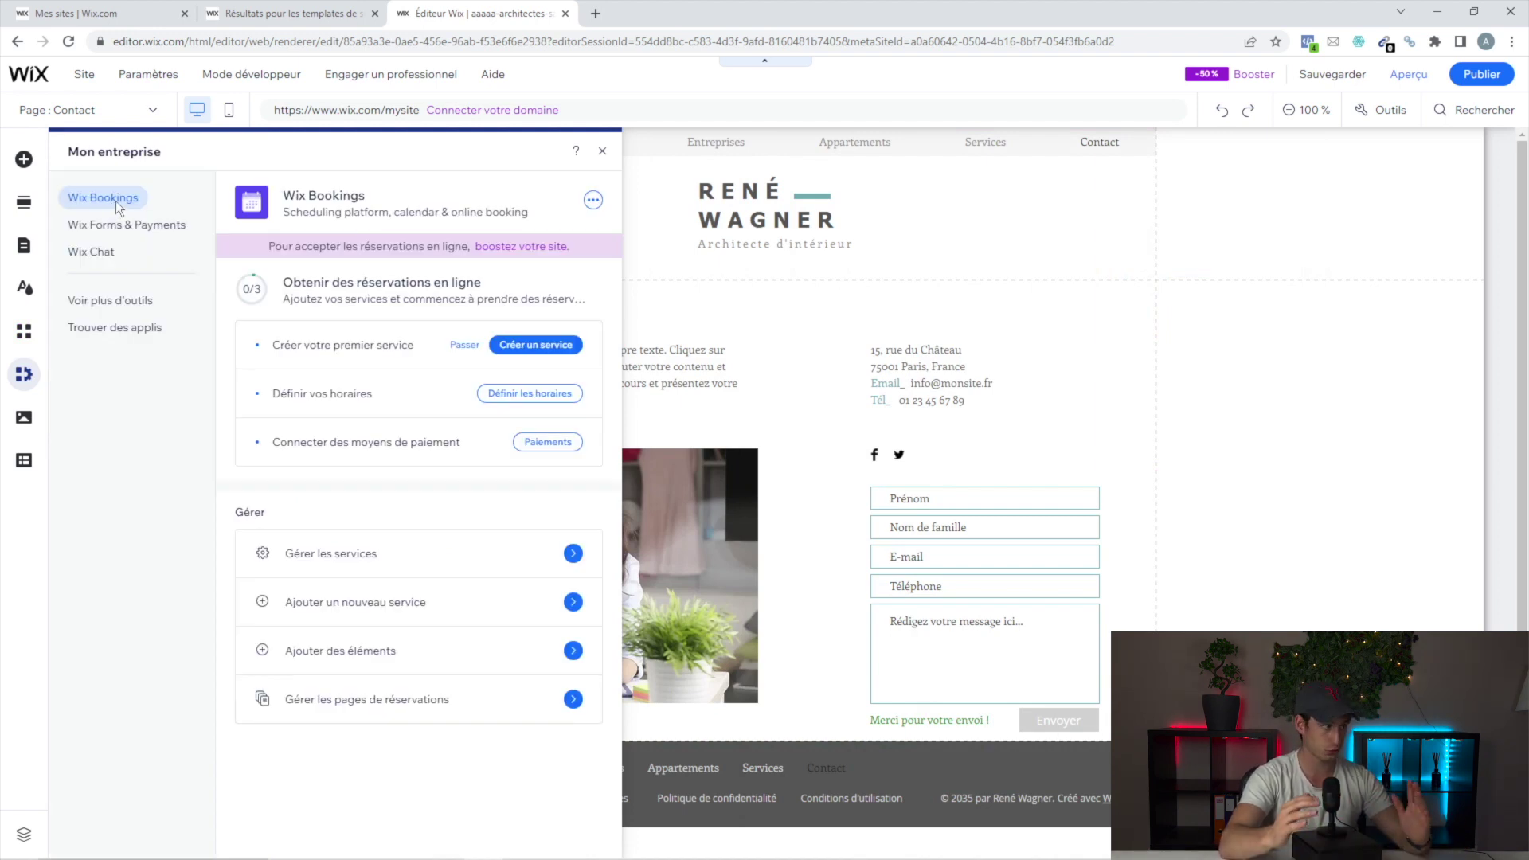
pyautogui.click(24, 417)
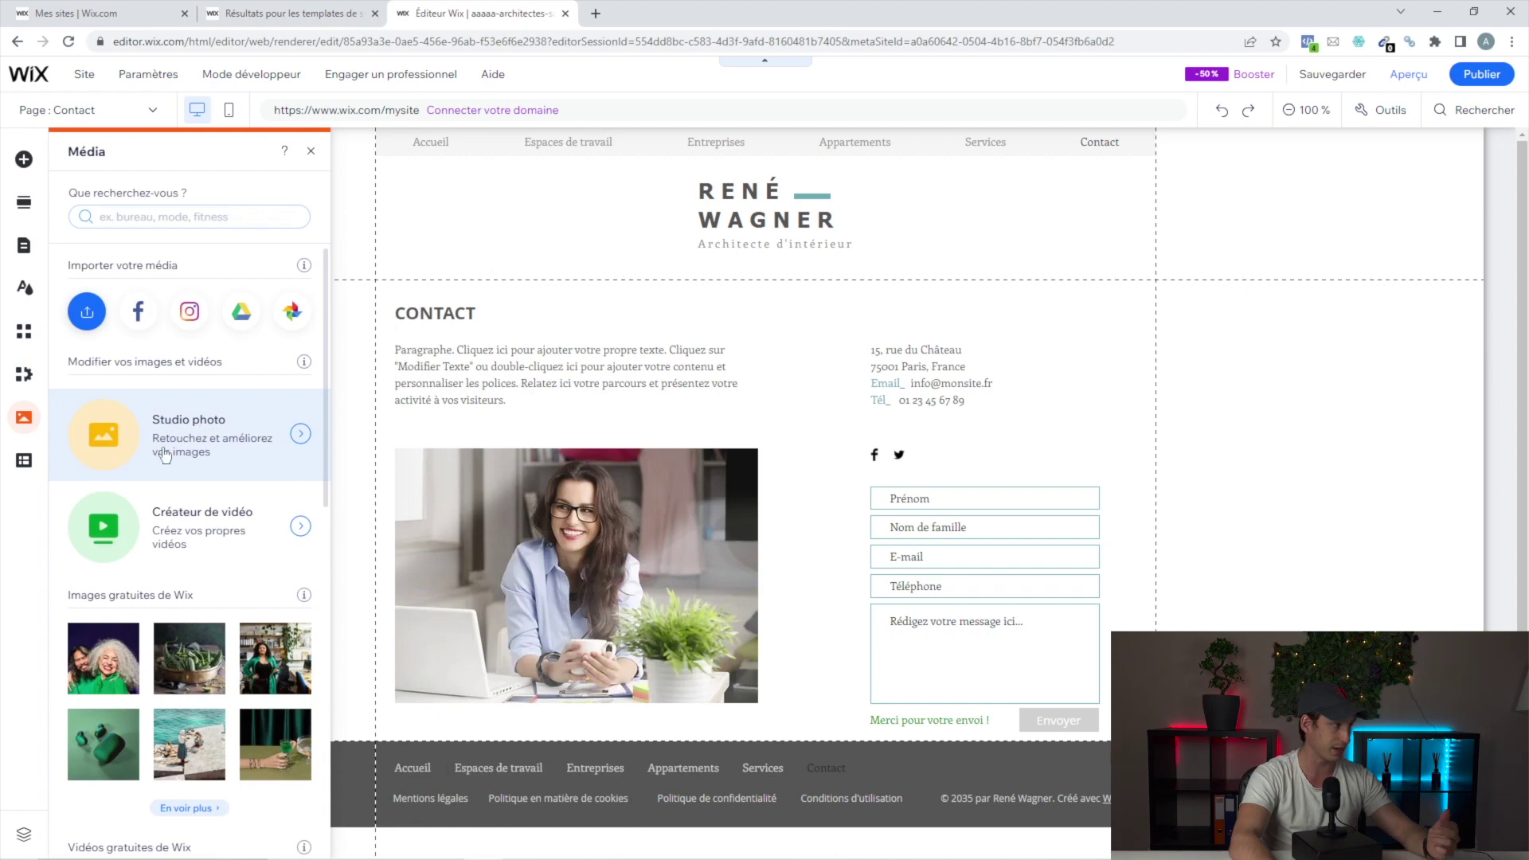
pyautogui.click(87, 315)
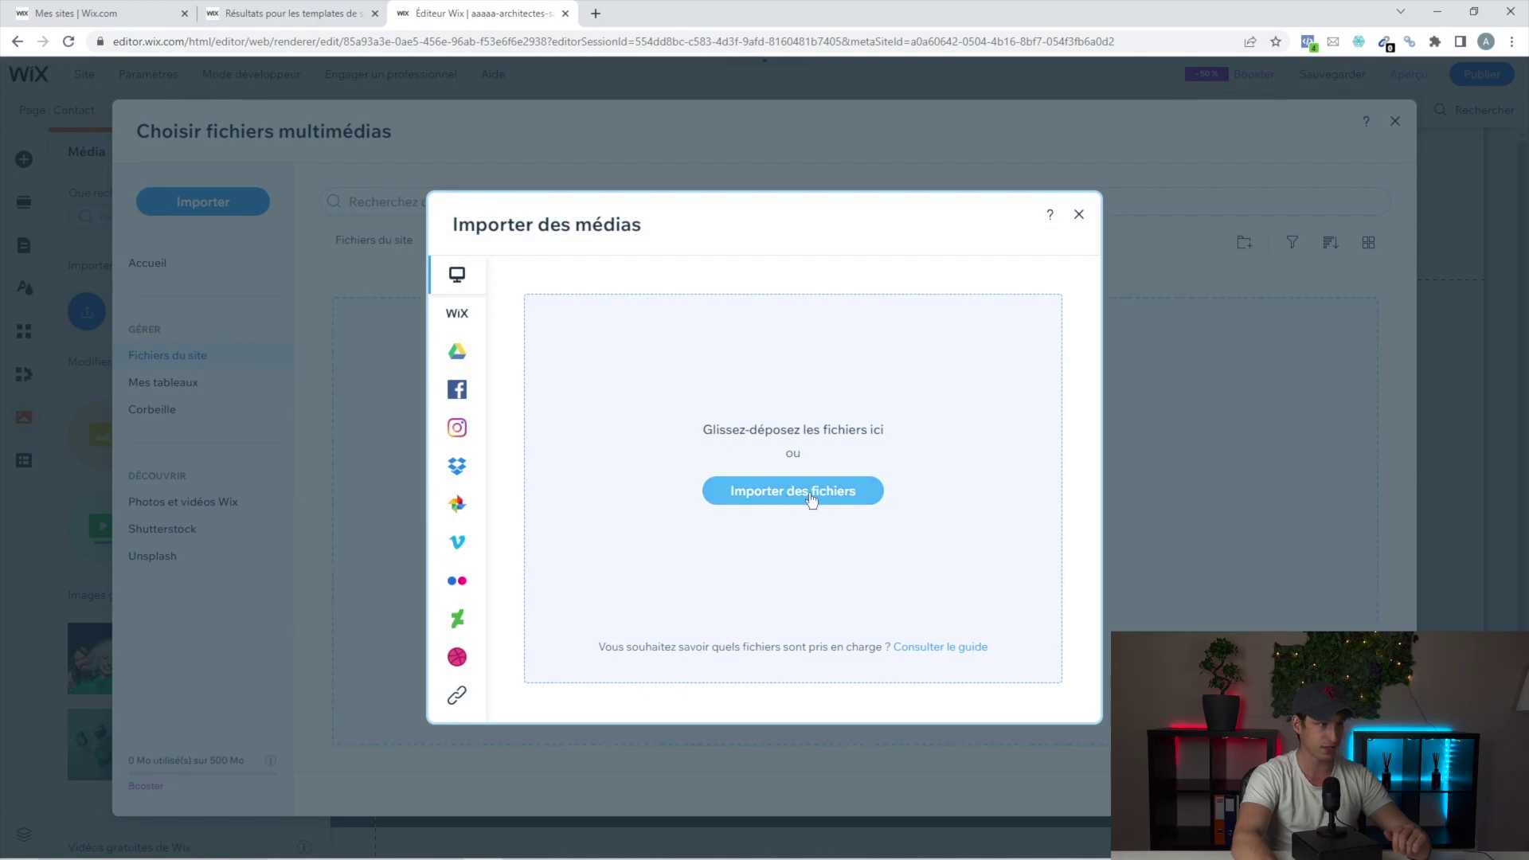
pyautogui.click(1079, 214)
pyautogui.click(24, 461)
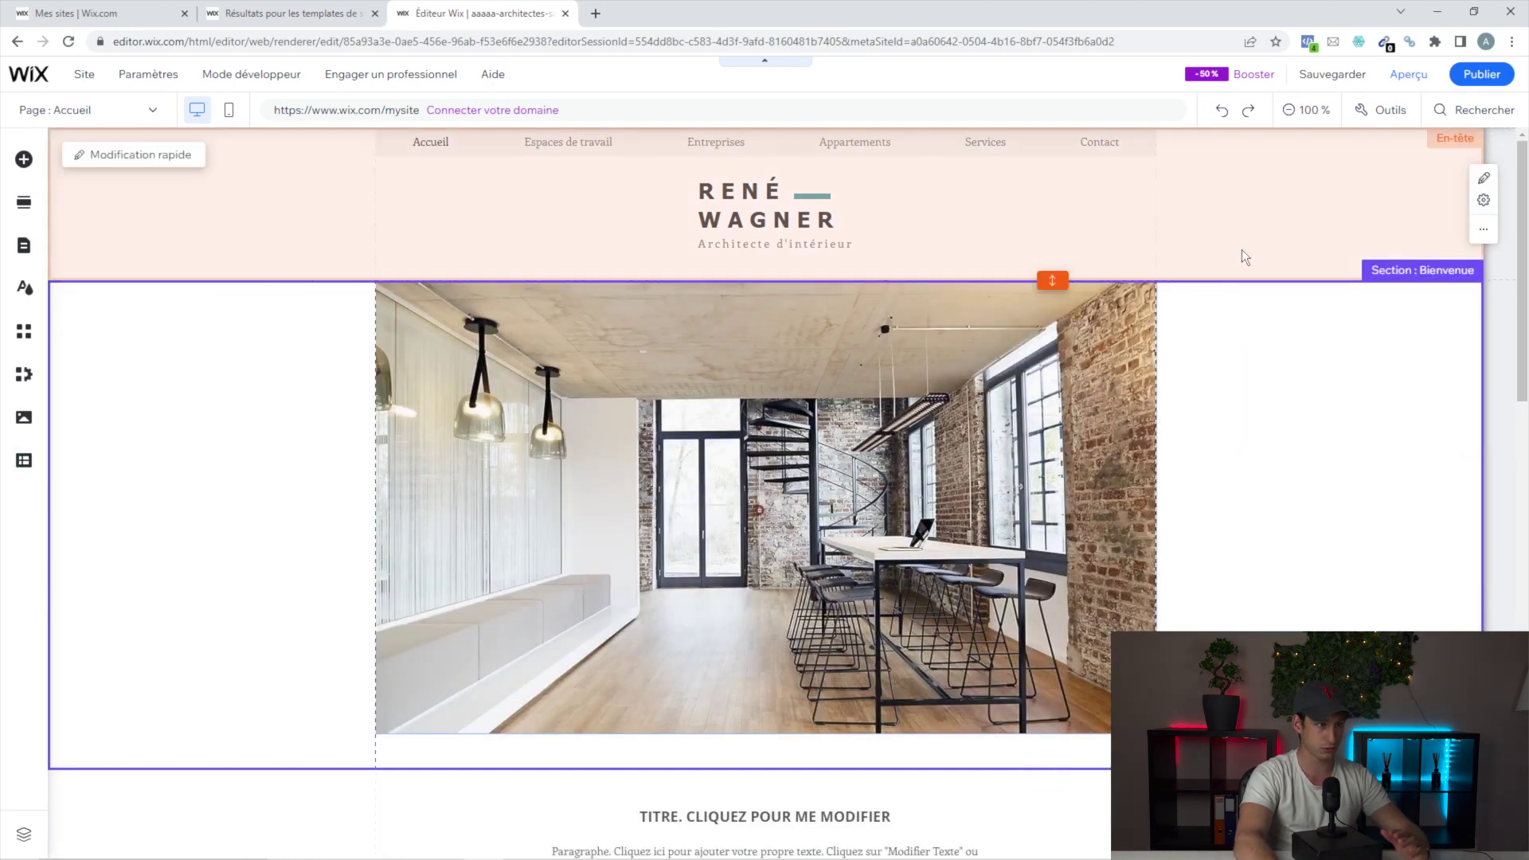
# - Select the header, the welcome photo and the Bienvenue section in turn to examine the home page's editable parts
pyautogui.click(1244, 263)
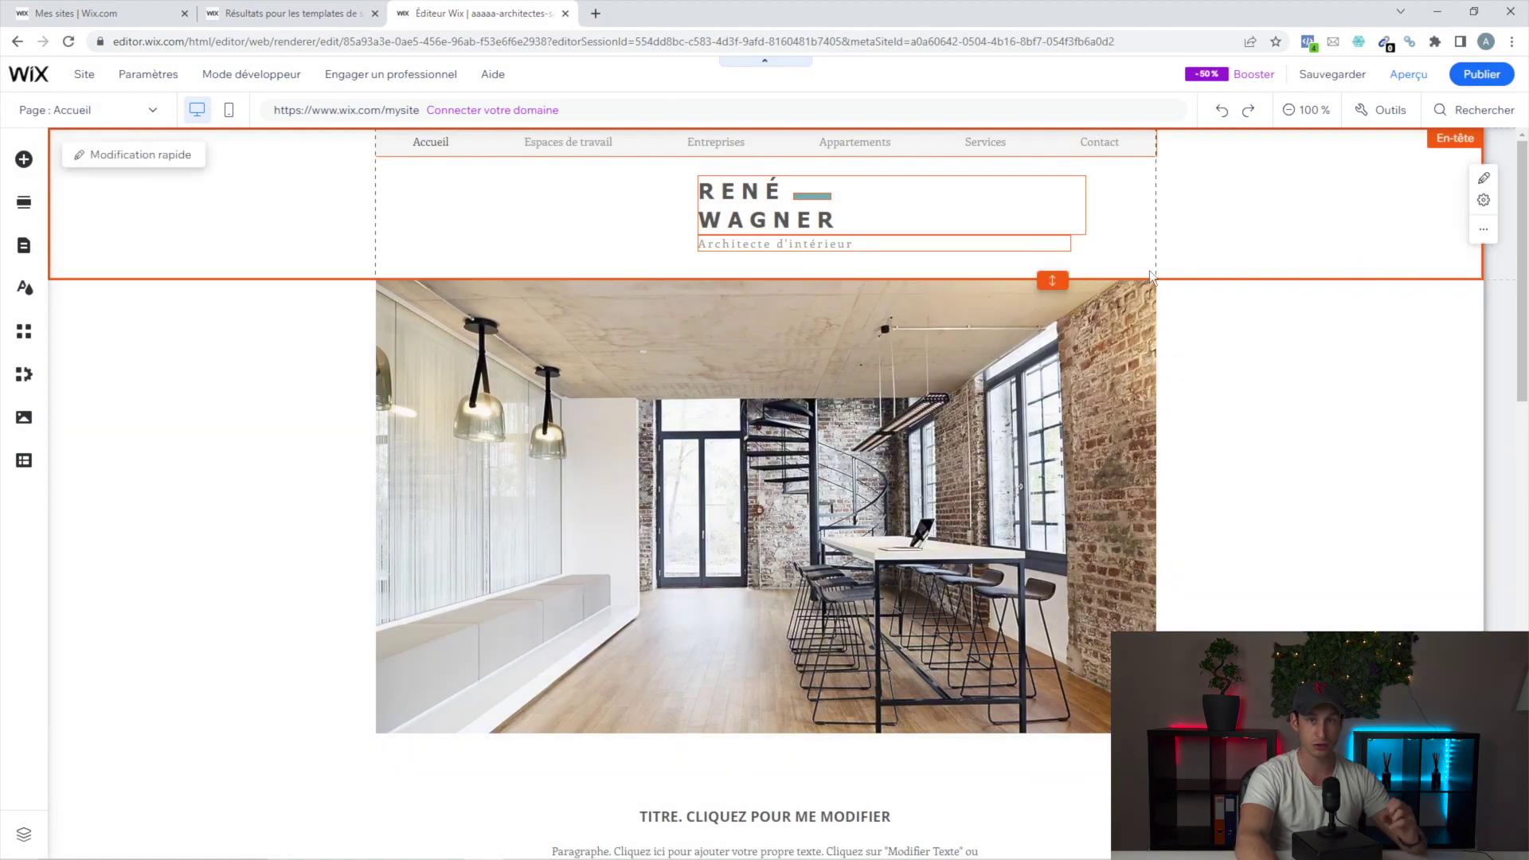
pyautogui.scroll(-4, 809, 373)
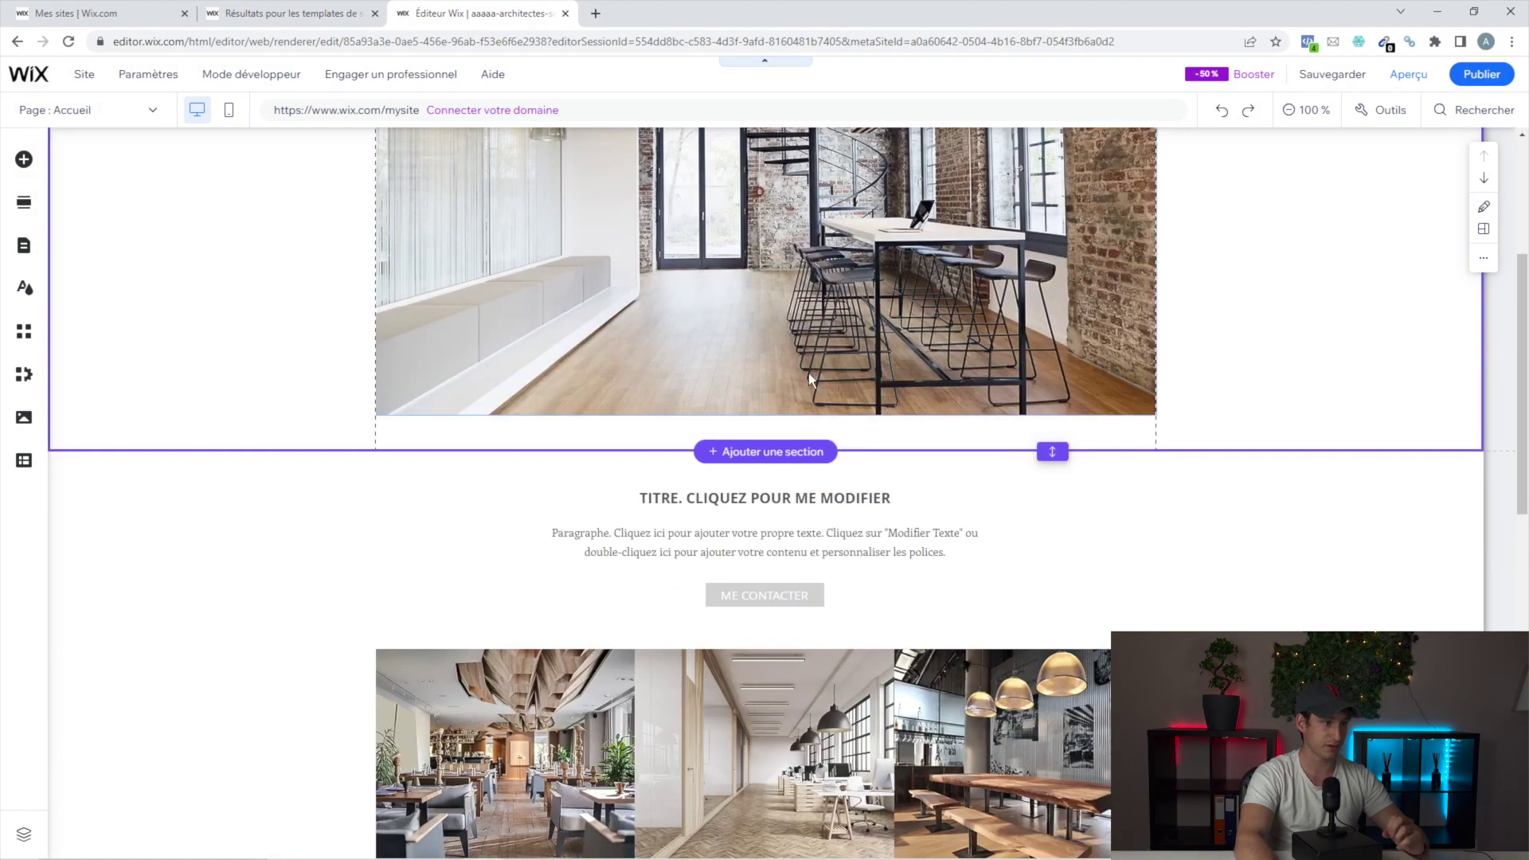
pyautogui.click(809, 374)
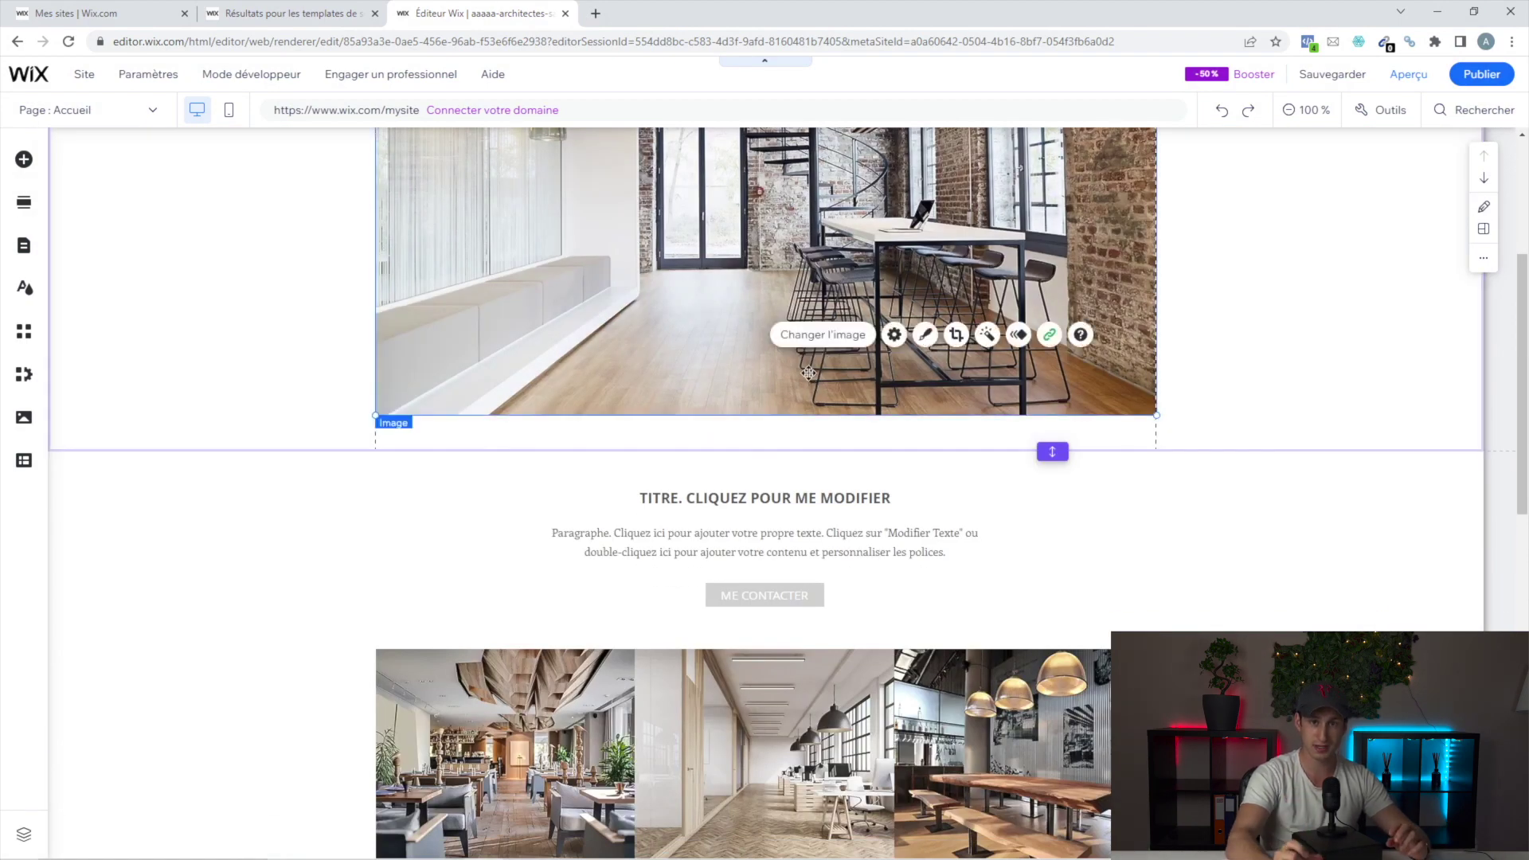
pyautogui.scroll(4, 925, 415)
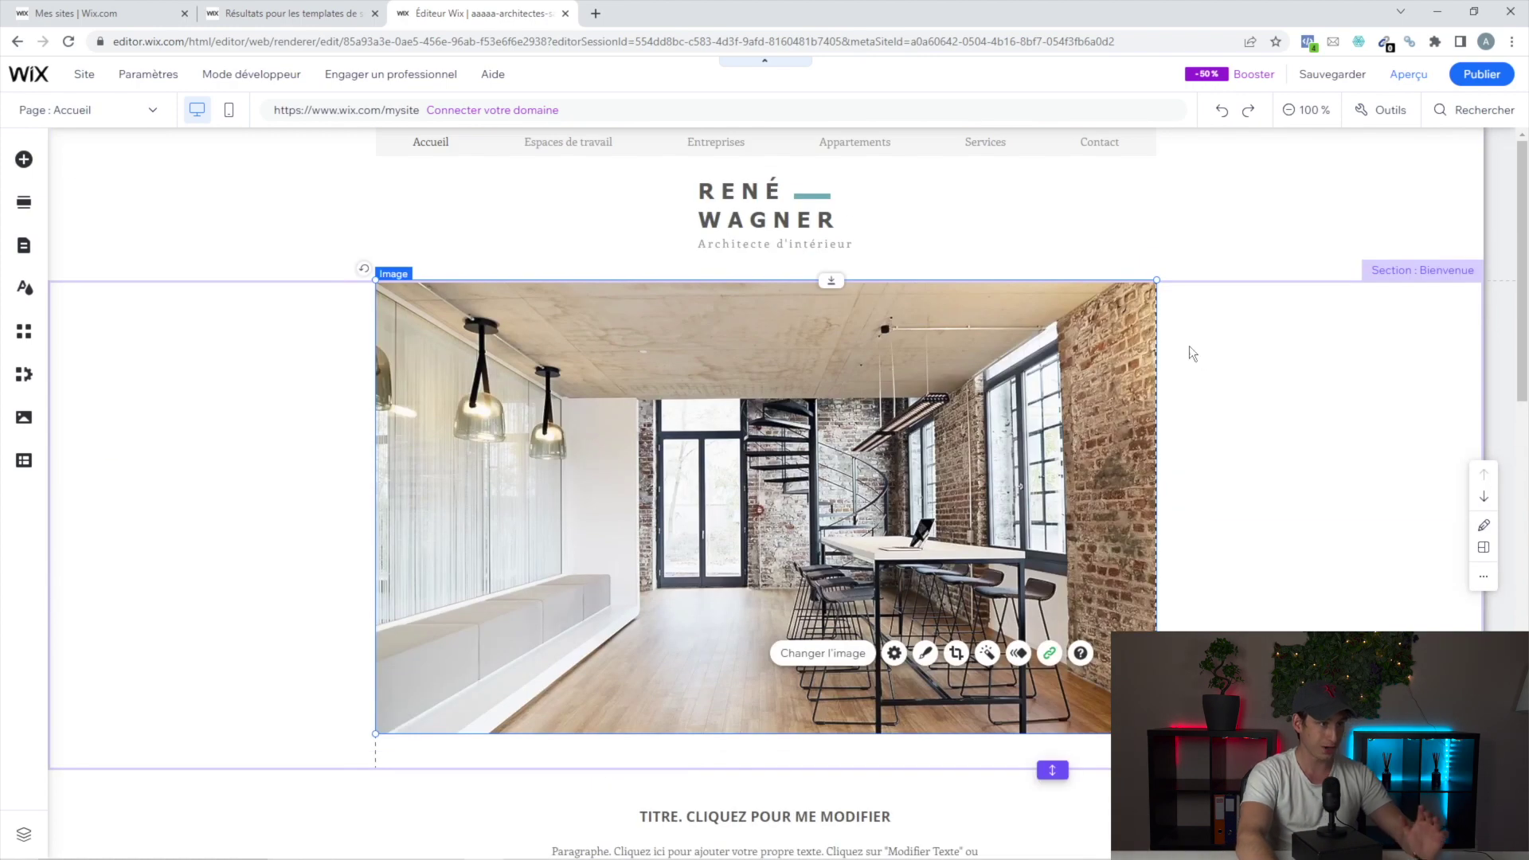
pyautogui.click(1240, 410)
# - Move the welcome photo past the section's left grid line, undo that, and place it between the grid lines just under the header
pyautogui.click(1032, 535)
pyautogui.moveTo(1068, 435); pyautogui.dragTo(1121, 374)
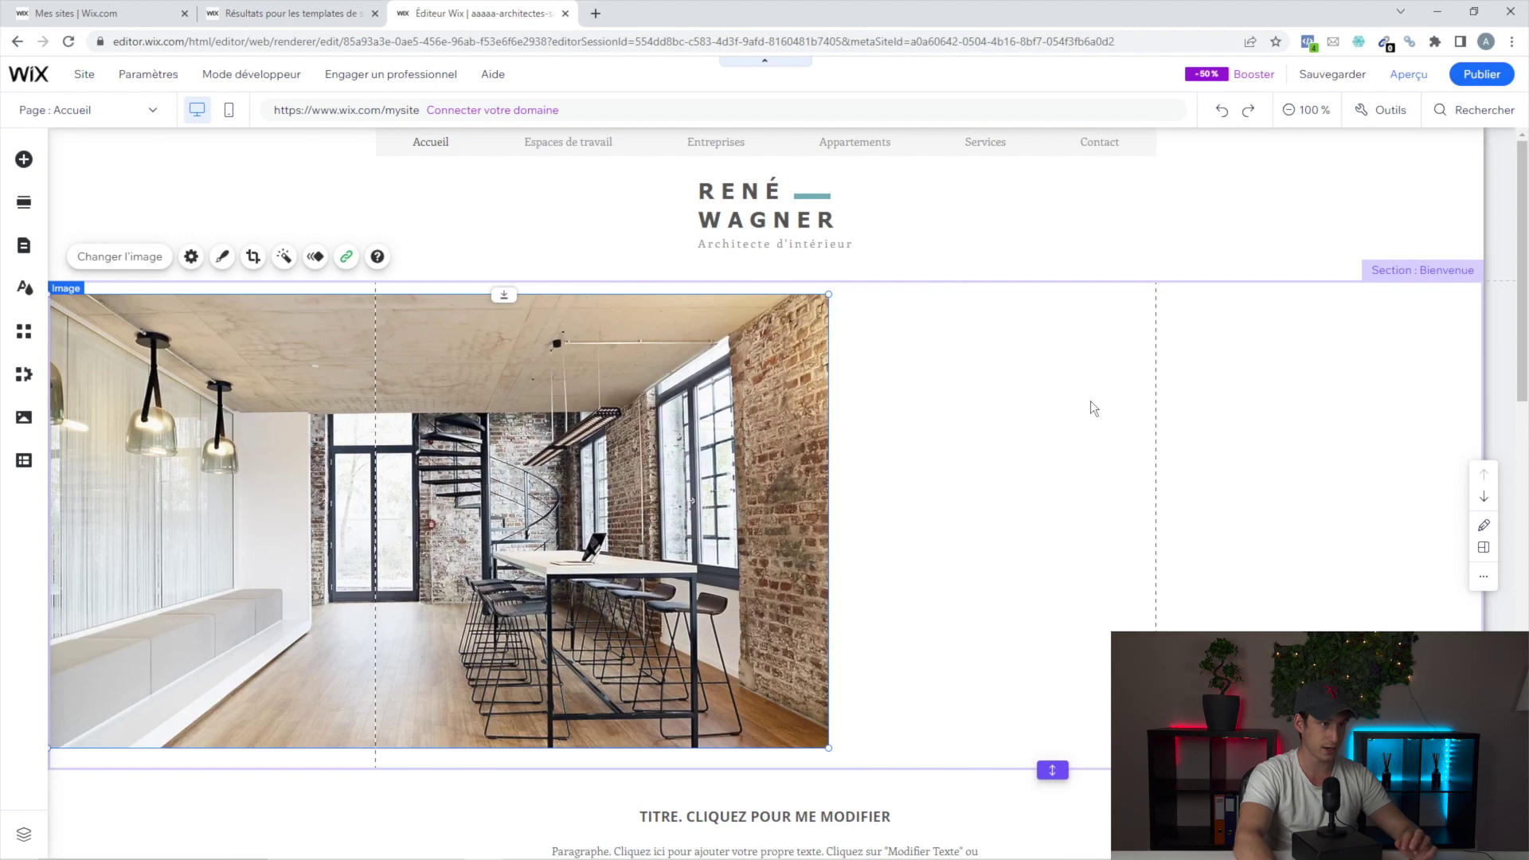
pyautogui.moveTo(705, 429); pyautogui.dragTo(739, 443)
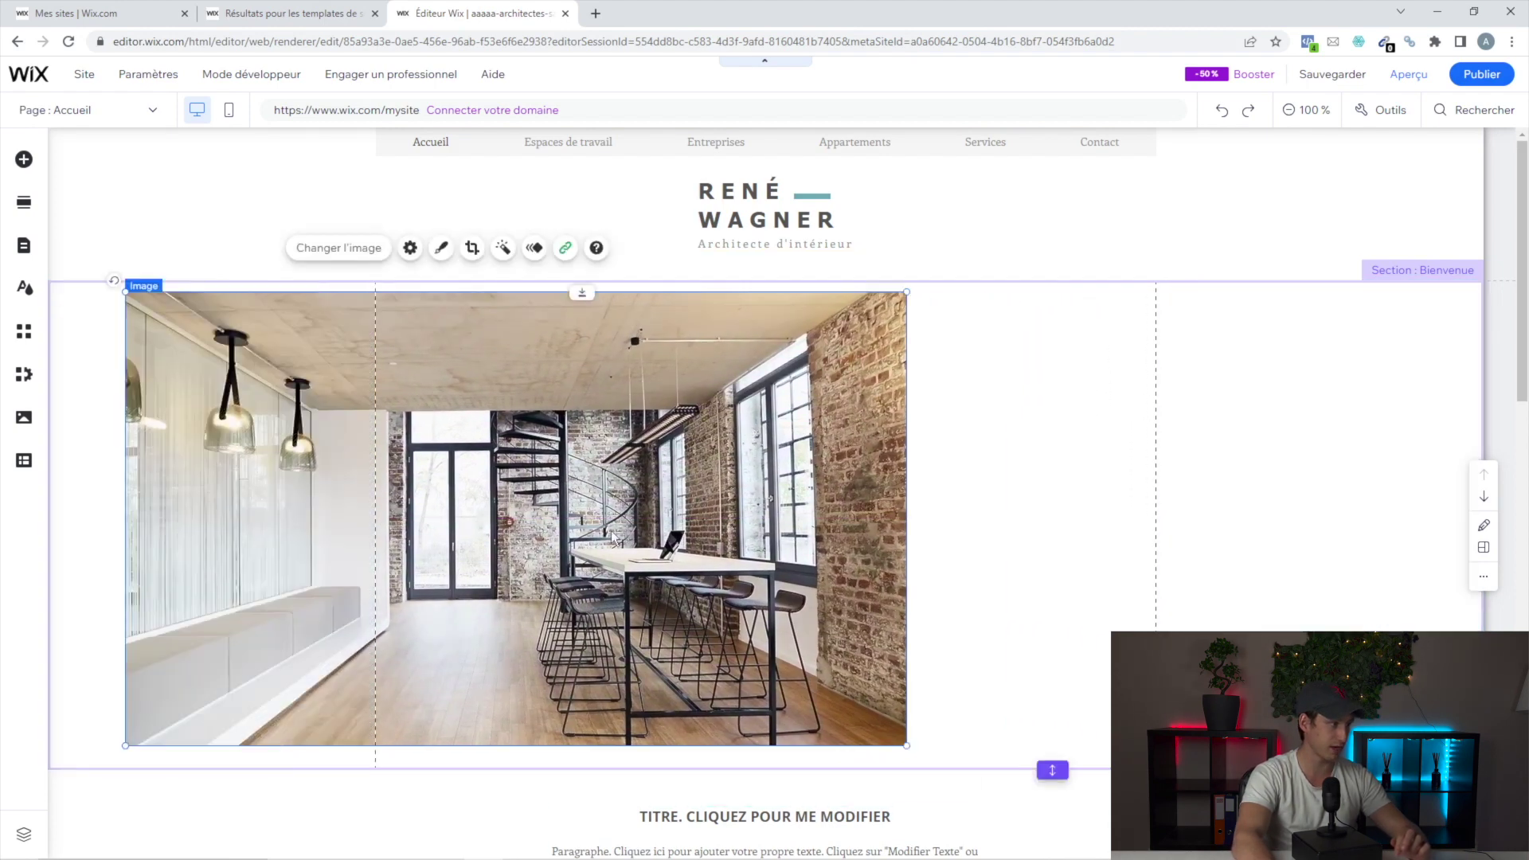
pyautogui.moveTo(319, 472); pyautogui.dragTo(409, 433)
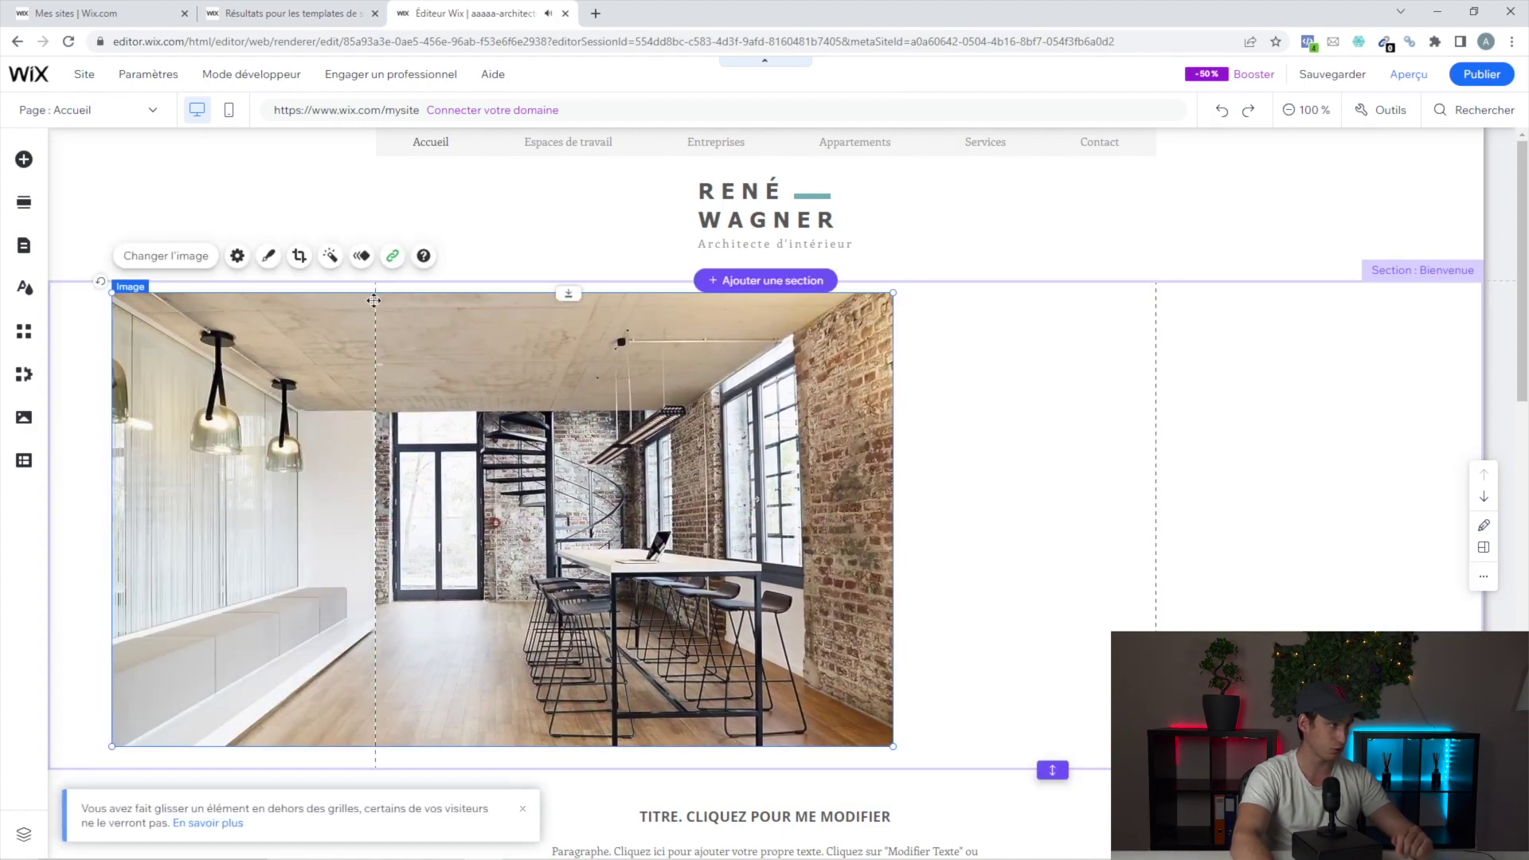
pyautogui.hotkey('ctrl', 'z')
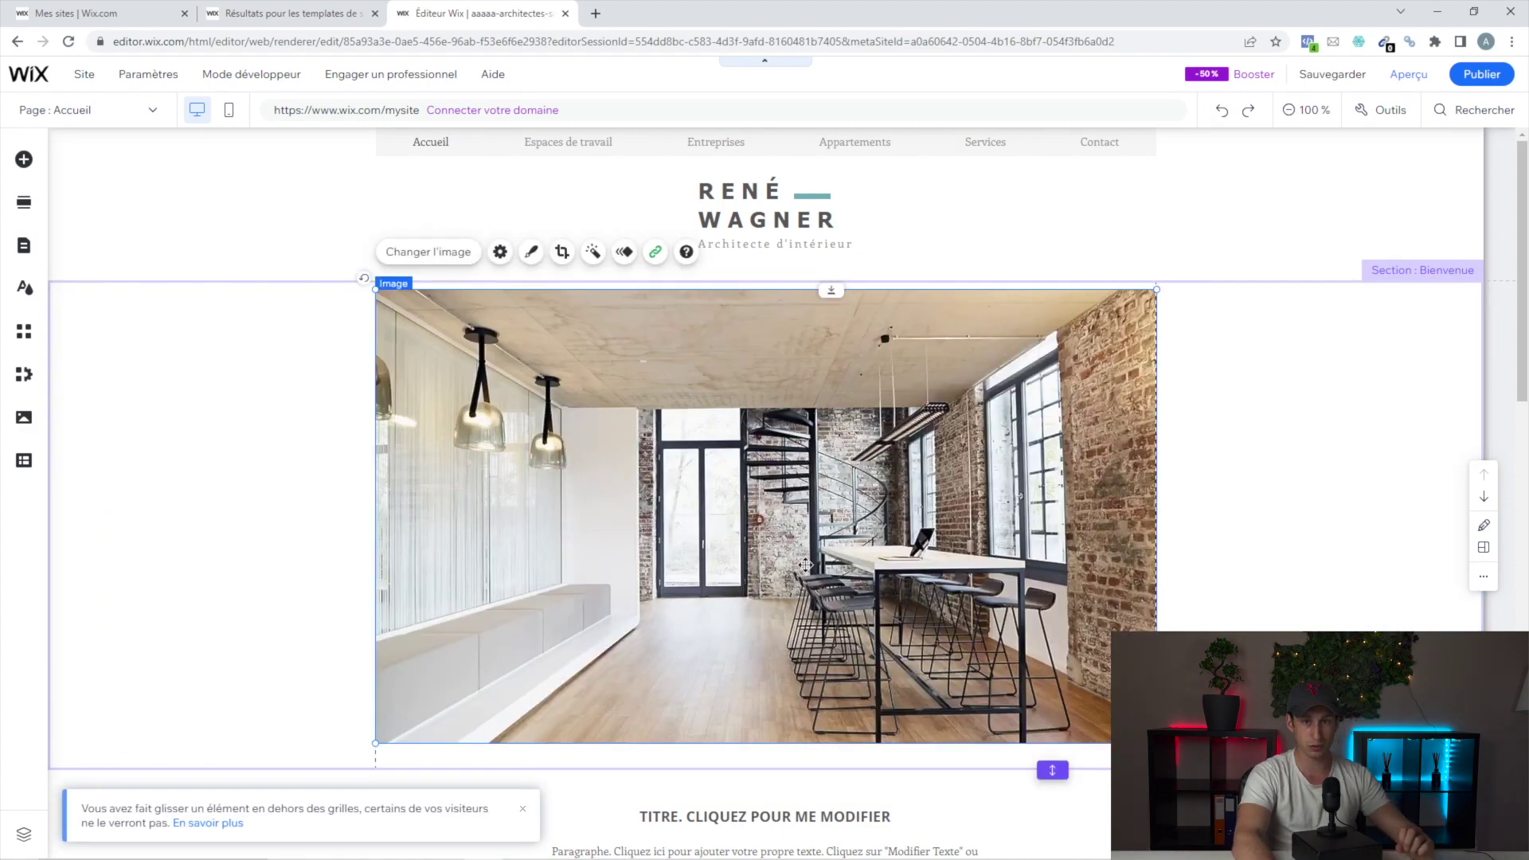
pyautogui.moveTo(816, 559); pyautogui.dragTo(815, 556)
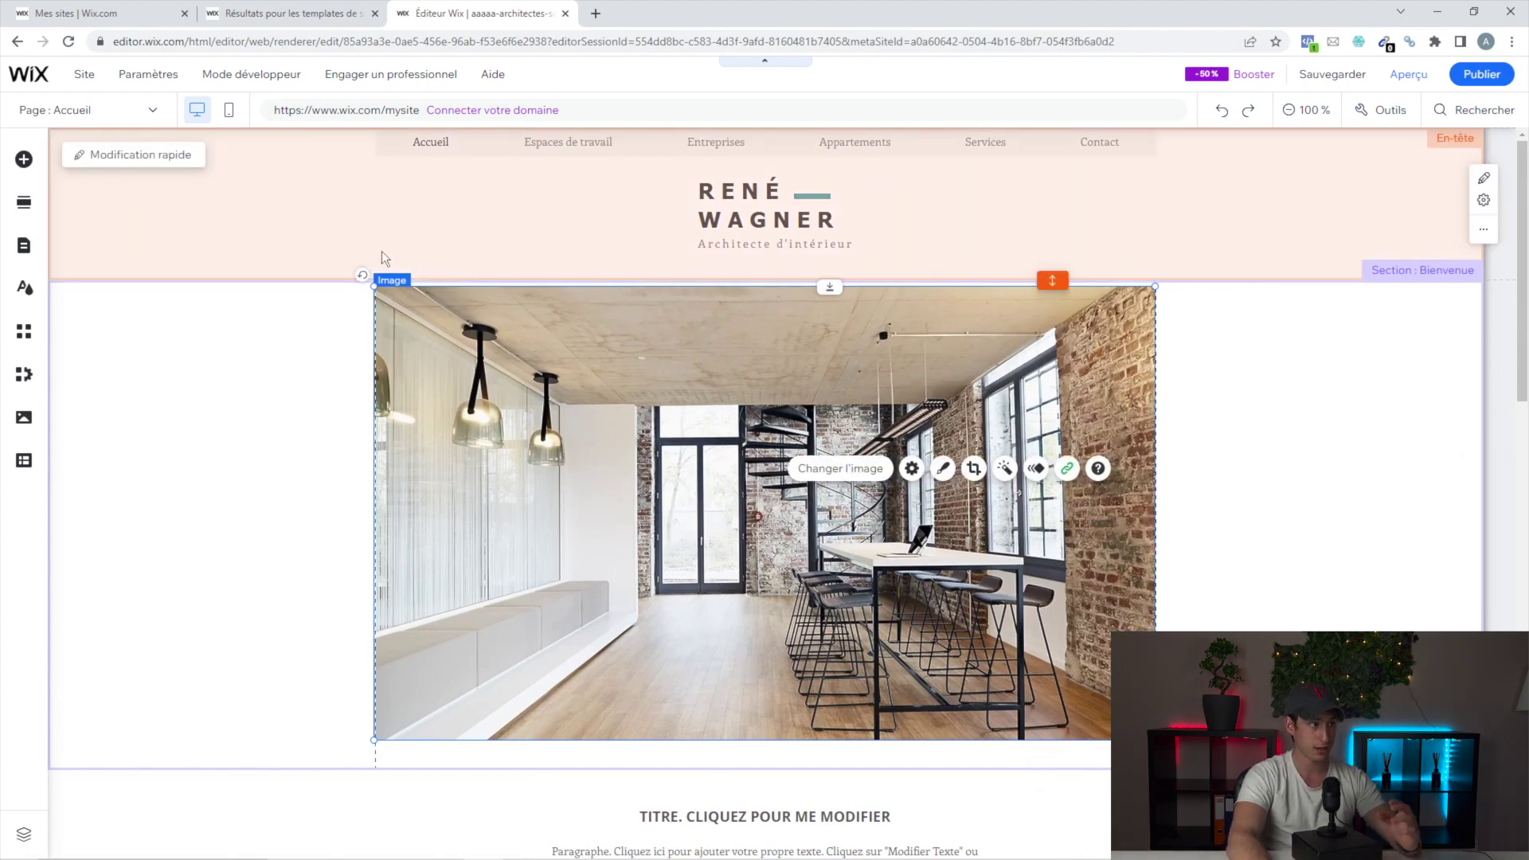
# - Check the mobile version of the home page and return to the desktop version's Bienvenue section
pyautogui.click(228, 110)
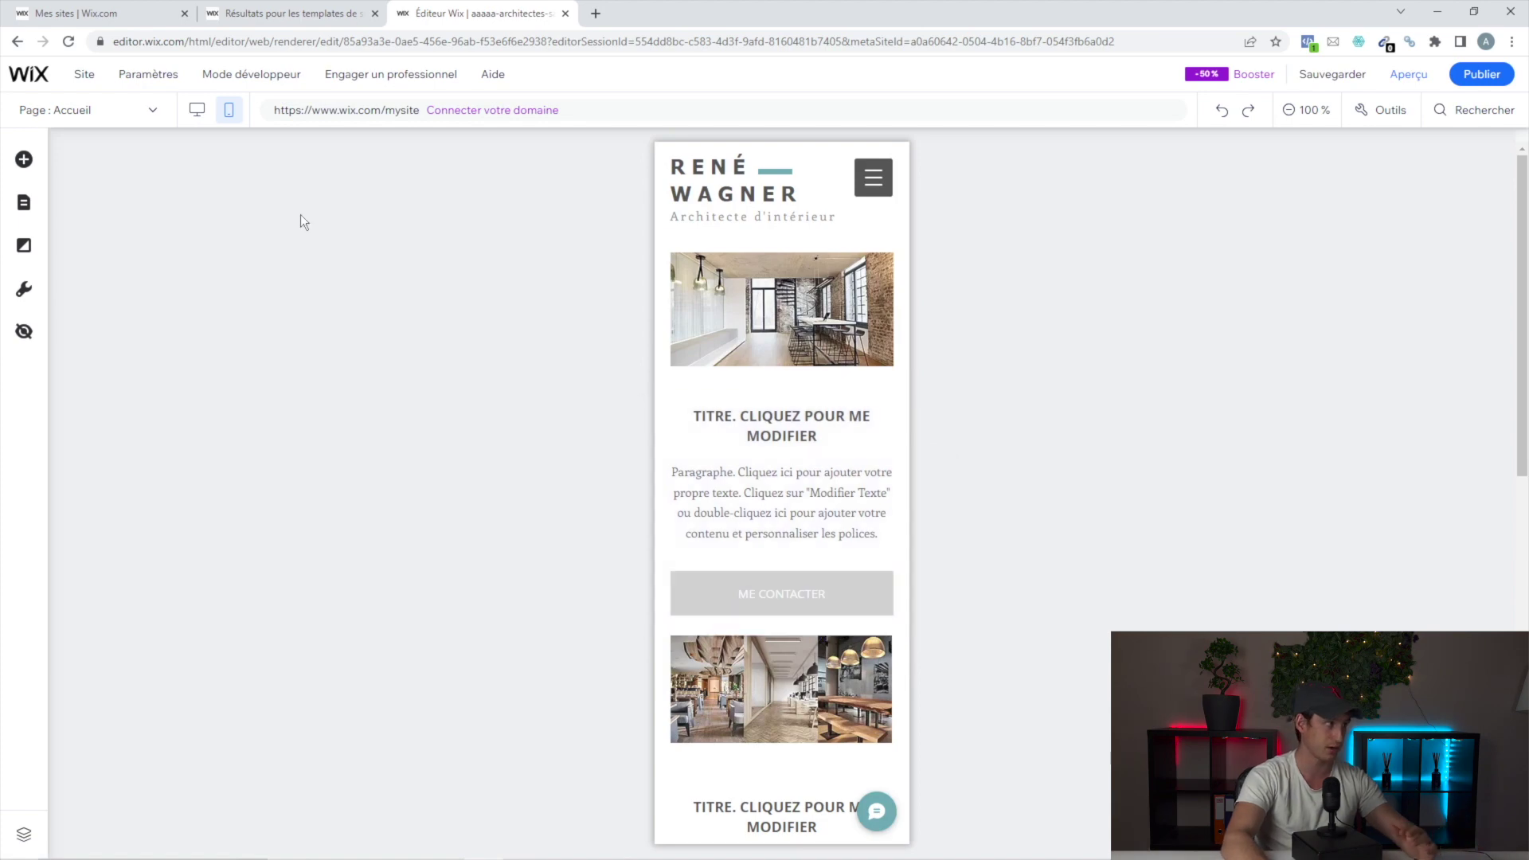
pyautogui.click(197, 110)
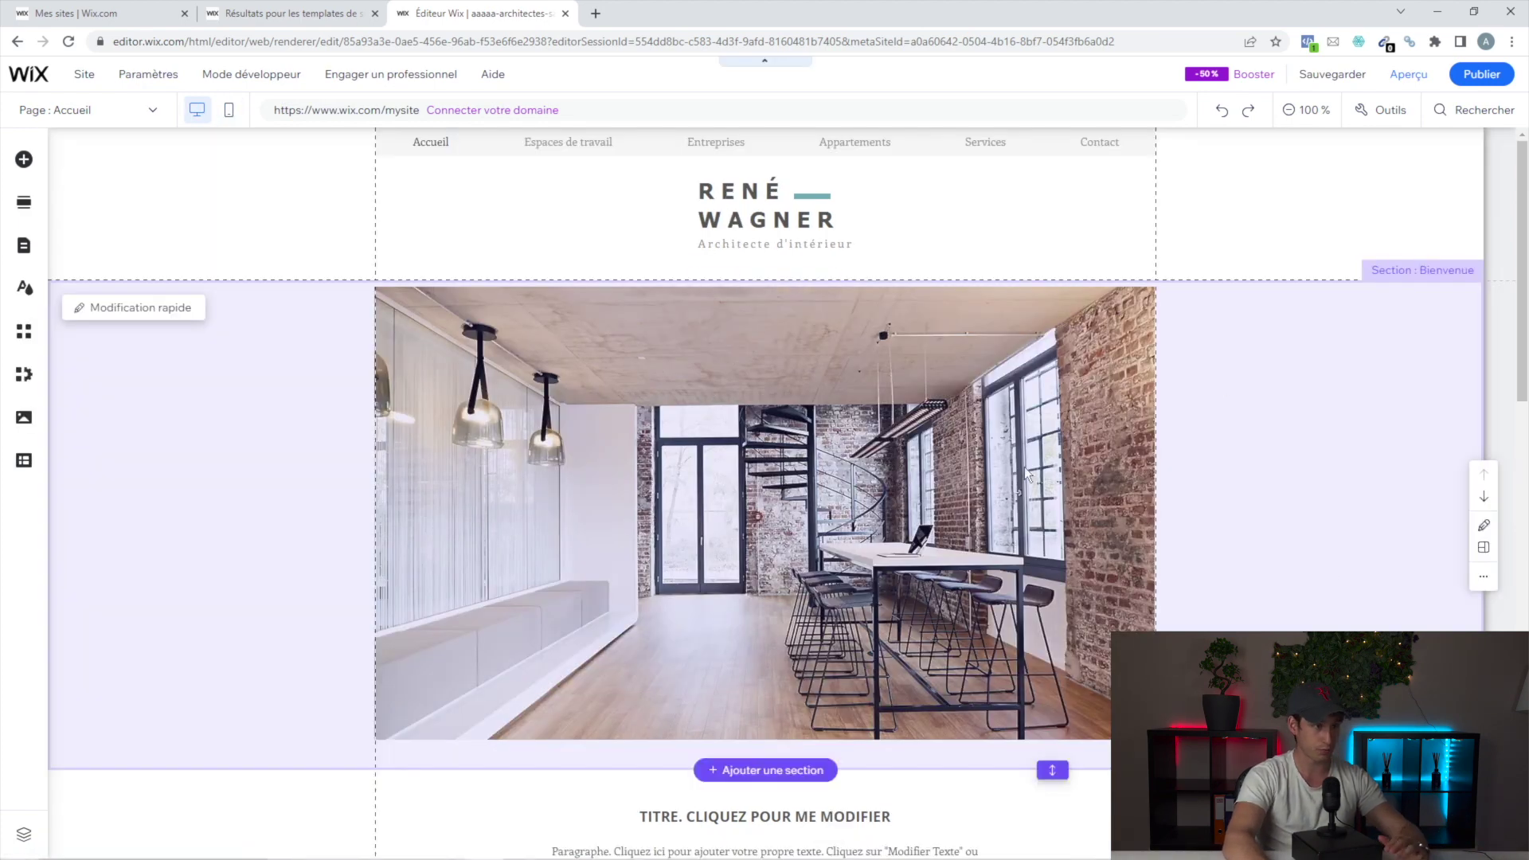
pyautogui.click(1158, 426)
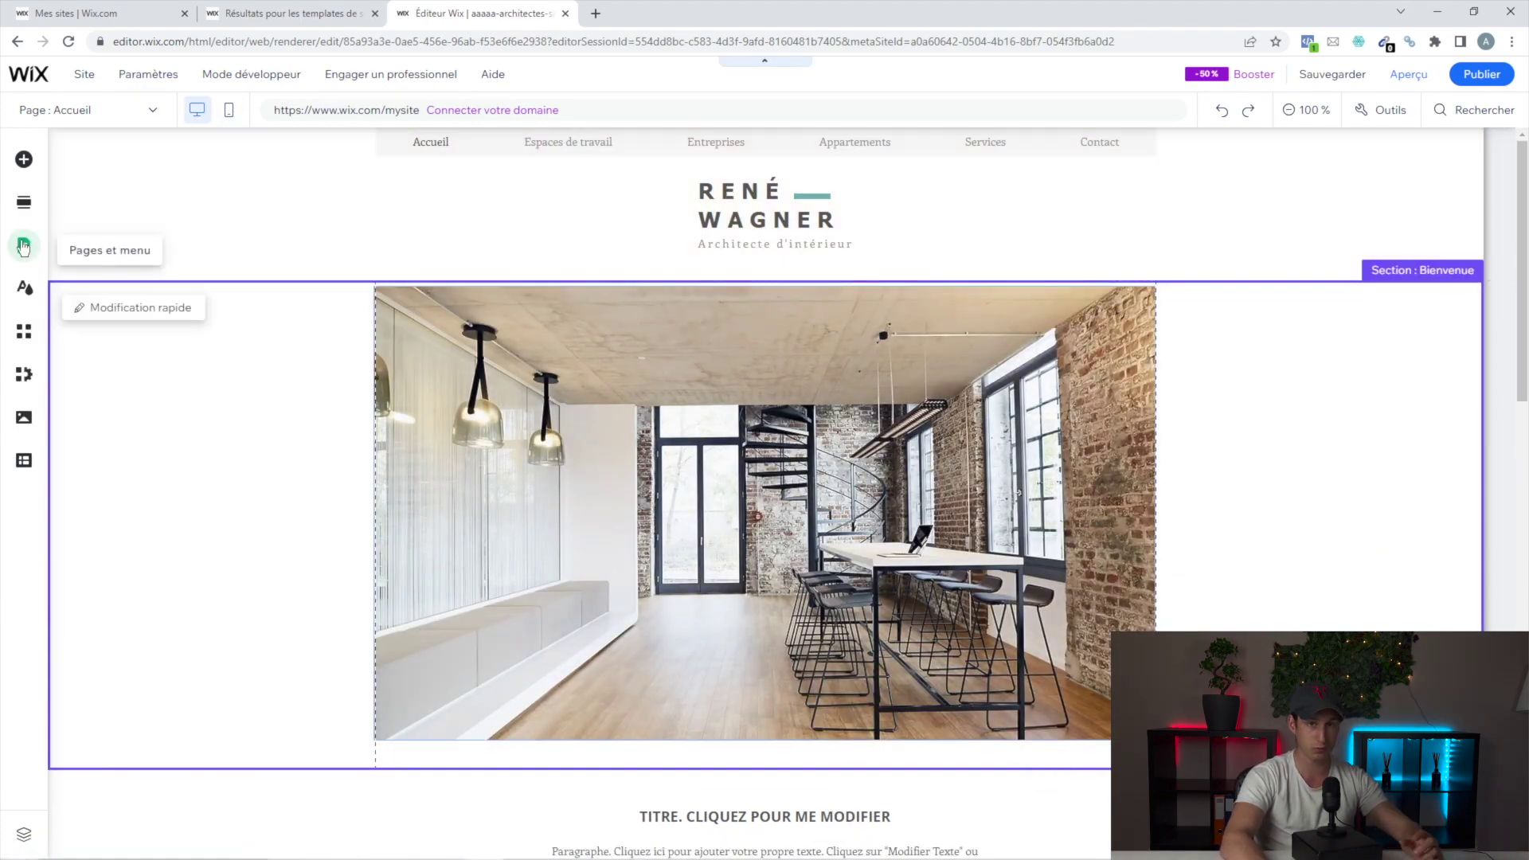
# - Look through the site's page list and the page templates offered for À propos, Services and Projets
pyautogui.click(23, 246)
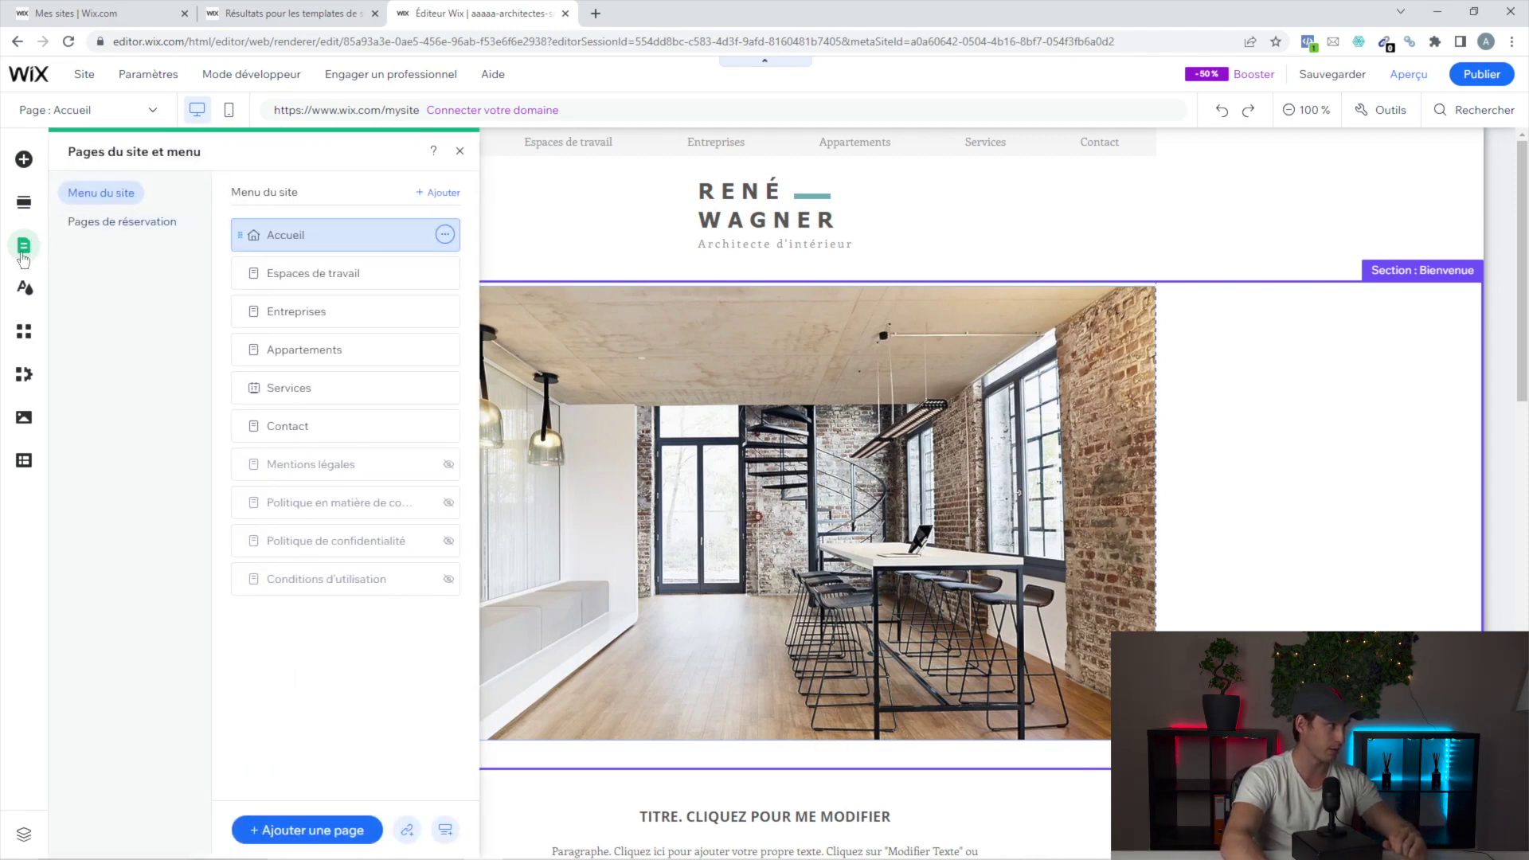
pyautogui.click(23, 248)
pyautogui.click(23, 247)
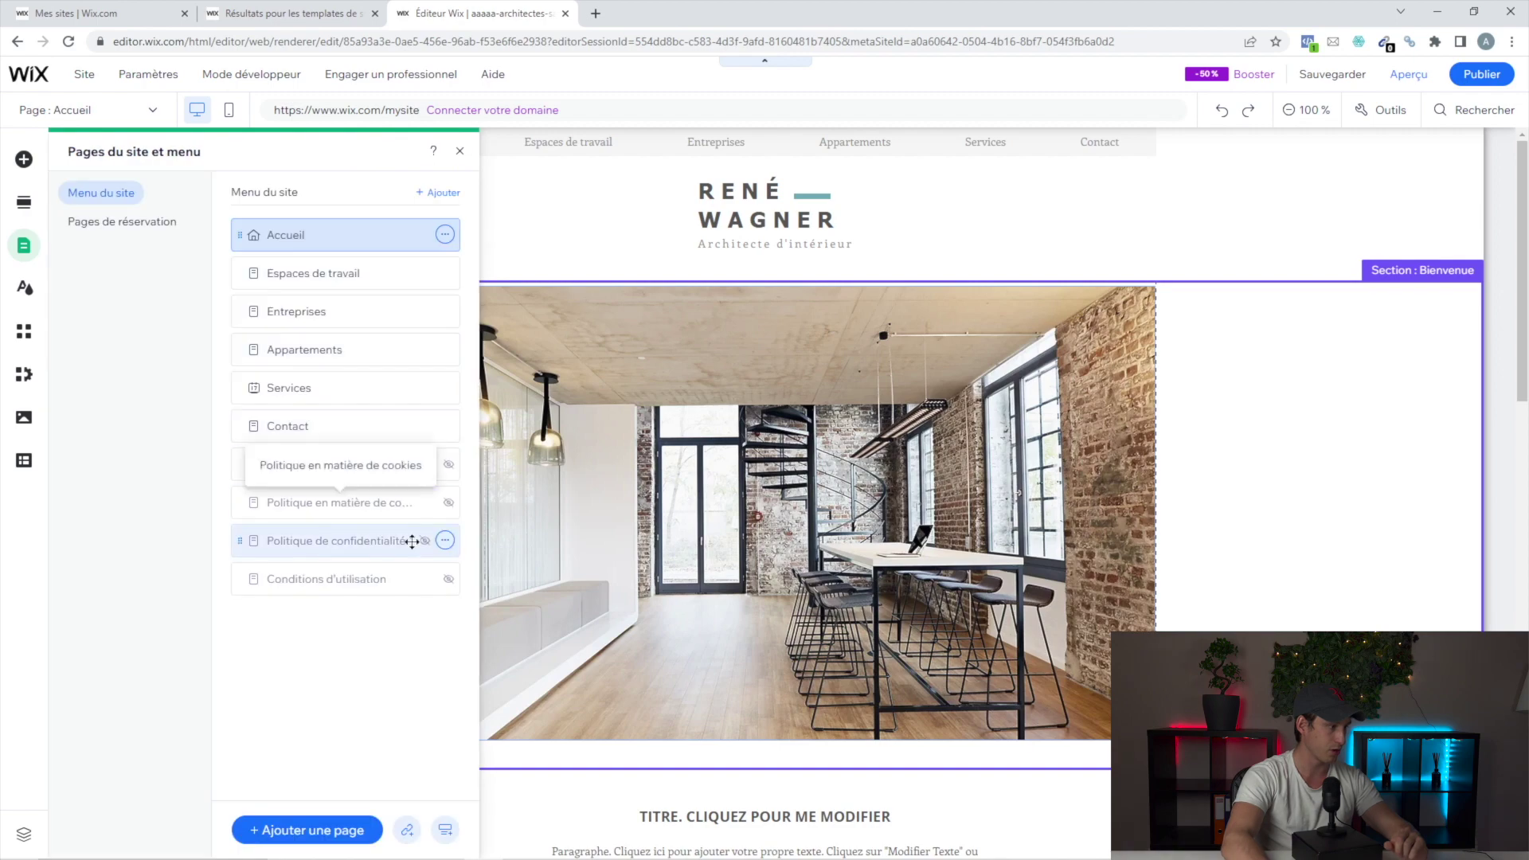
pyautogui.click(335, 820)
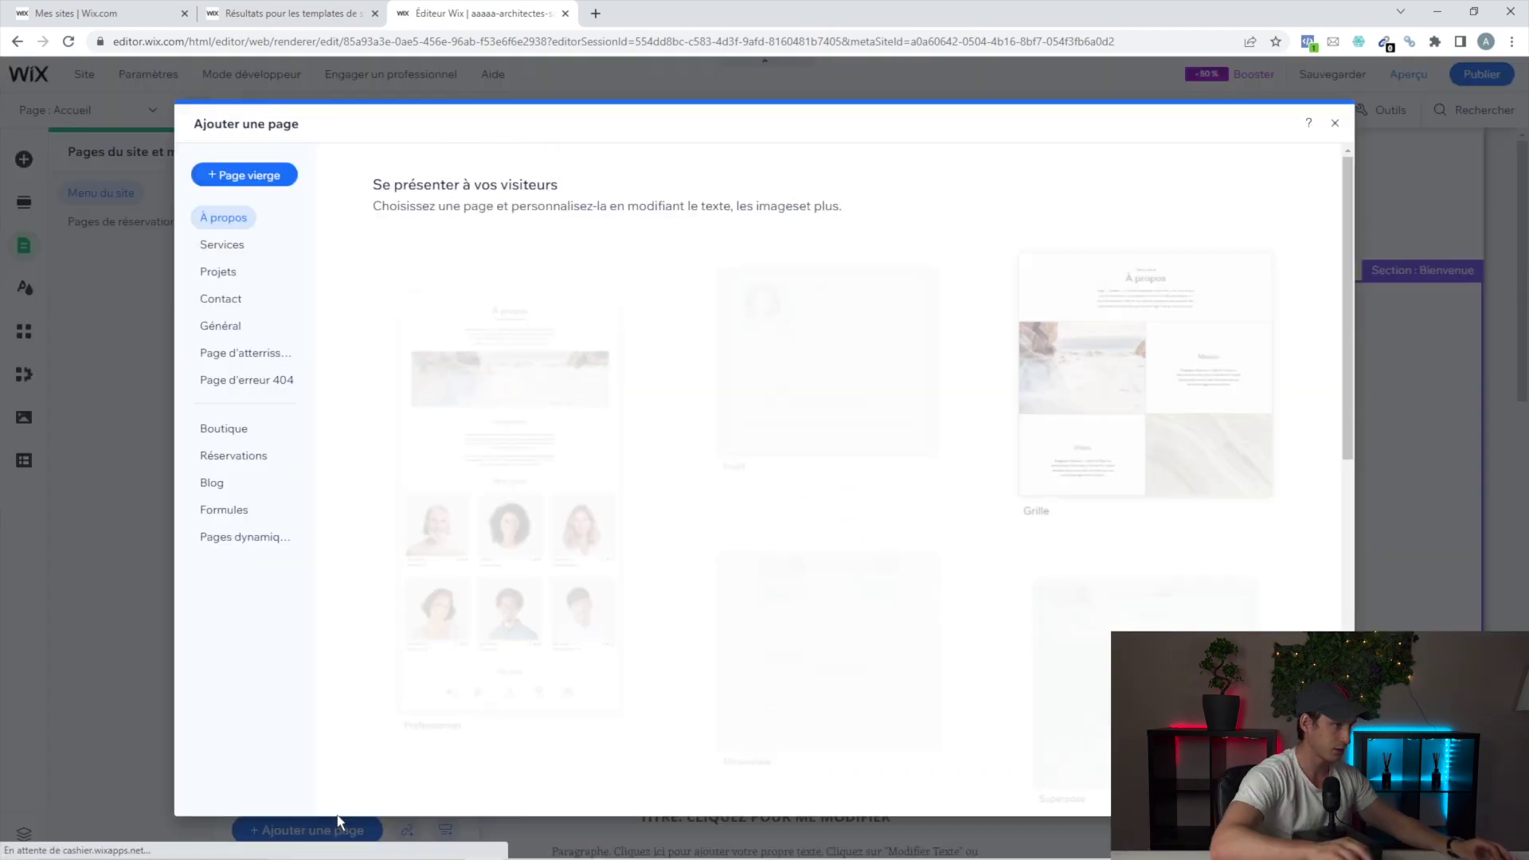
pyautogui.scroll(-3, 605, 453)
pyautogui.scroll(-6, 606, 453)
pyautogui.scroll(10, 980, 273)
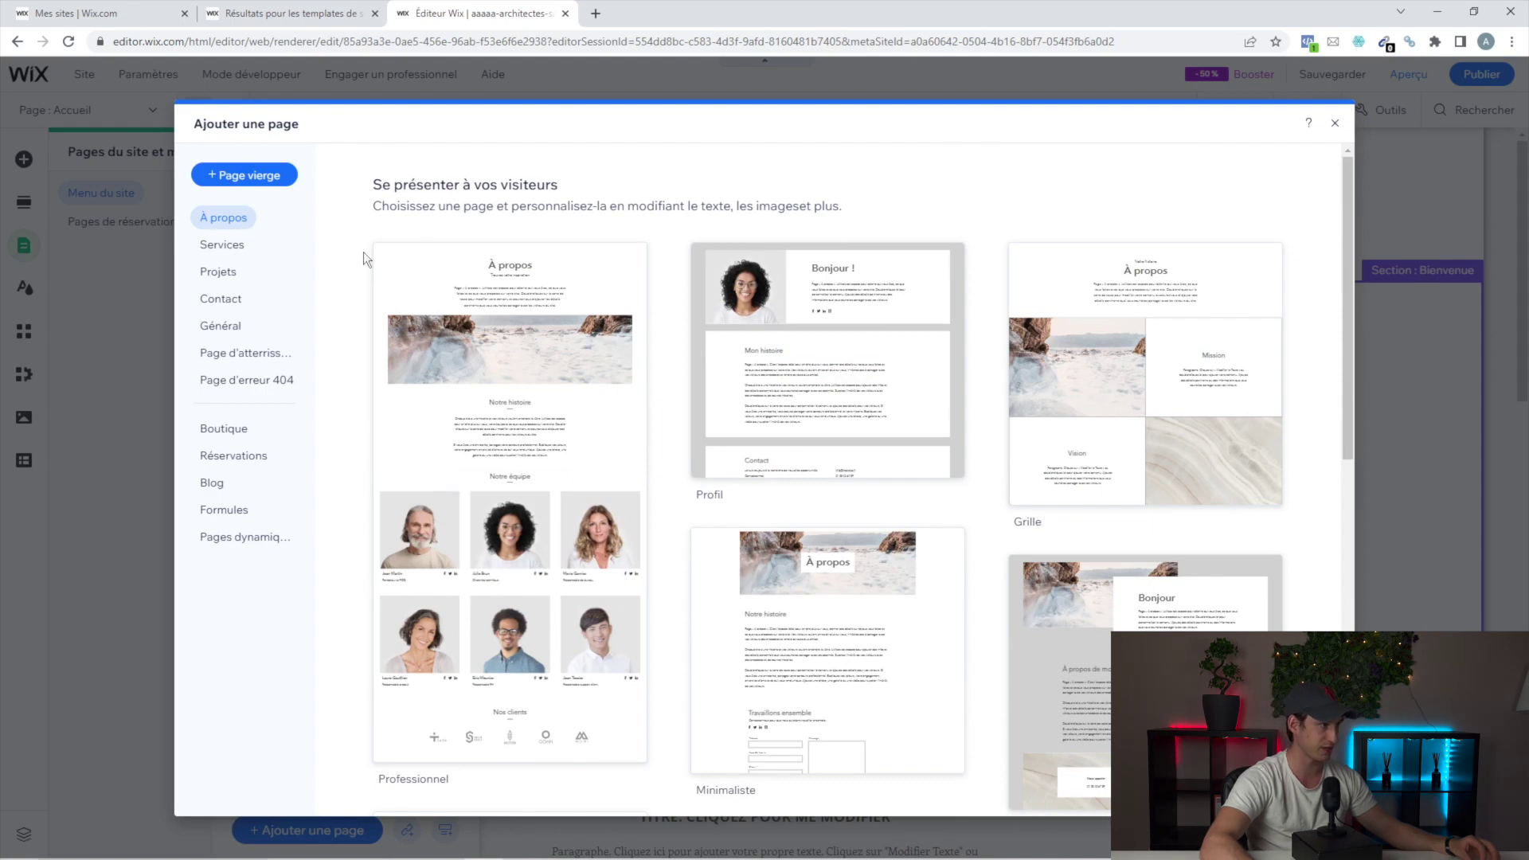
pyautogui.click(222, 244)
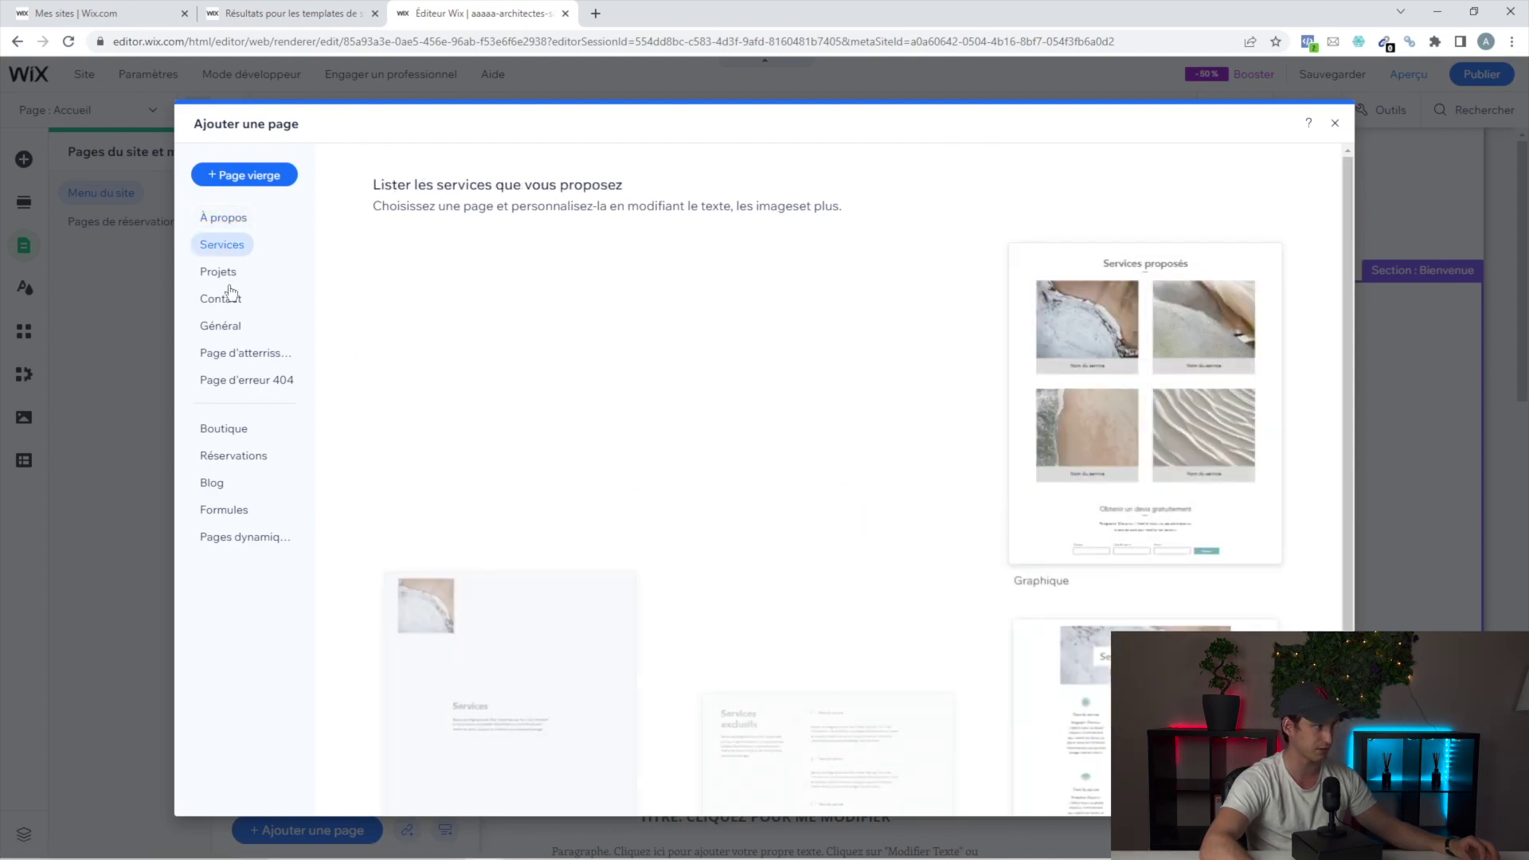
pyautogui.click(226, 273)
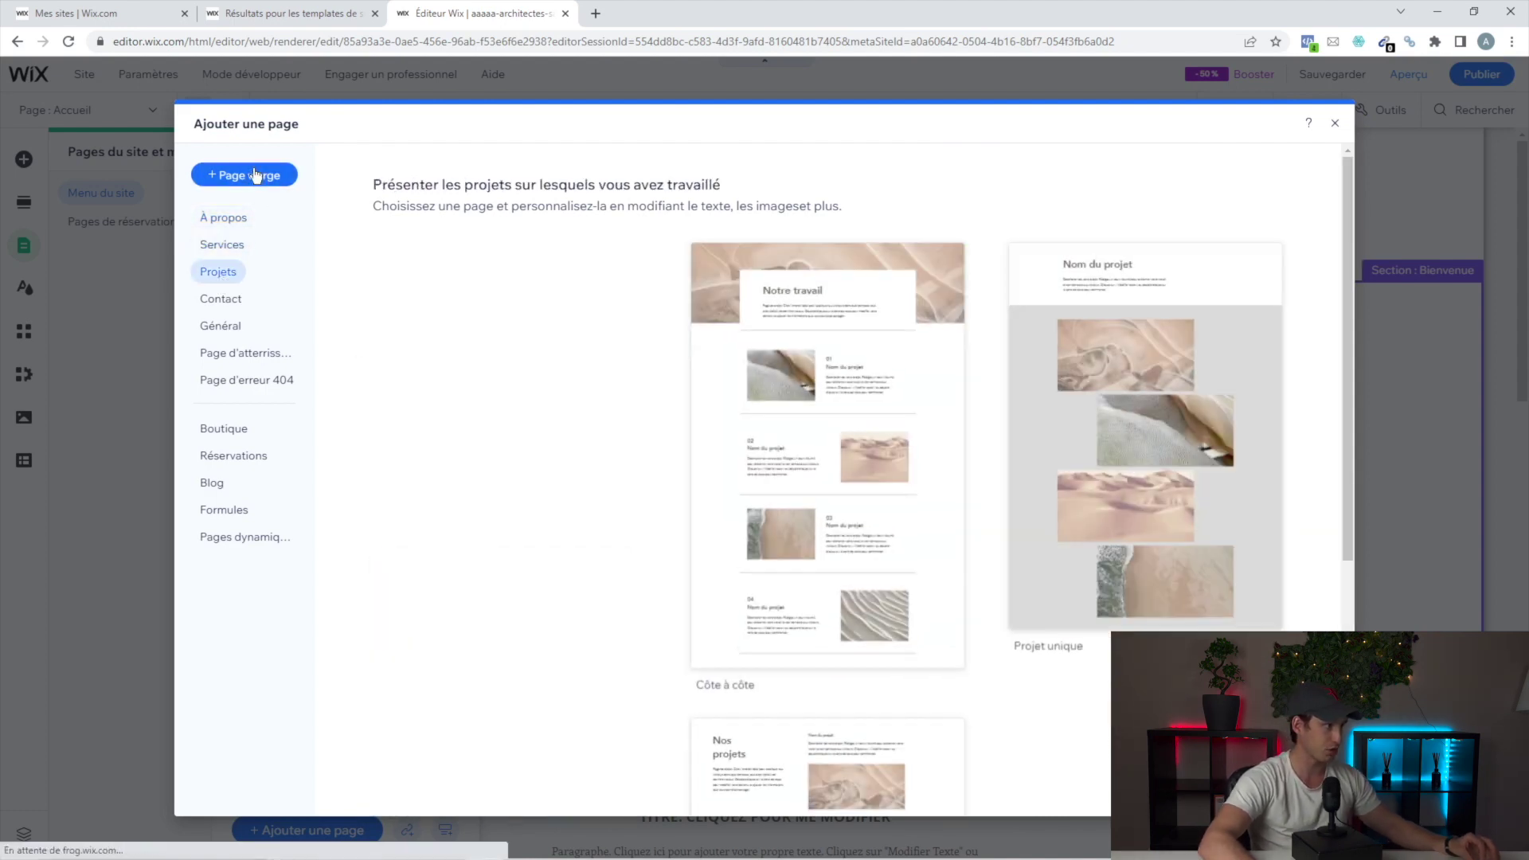
# - Add a blank page named Test to the site menu and return to its empty section
pyautogui.click(255, 175)
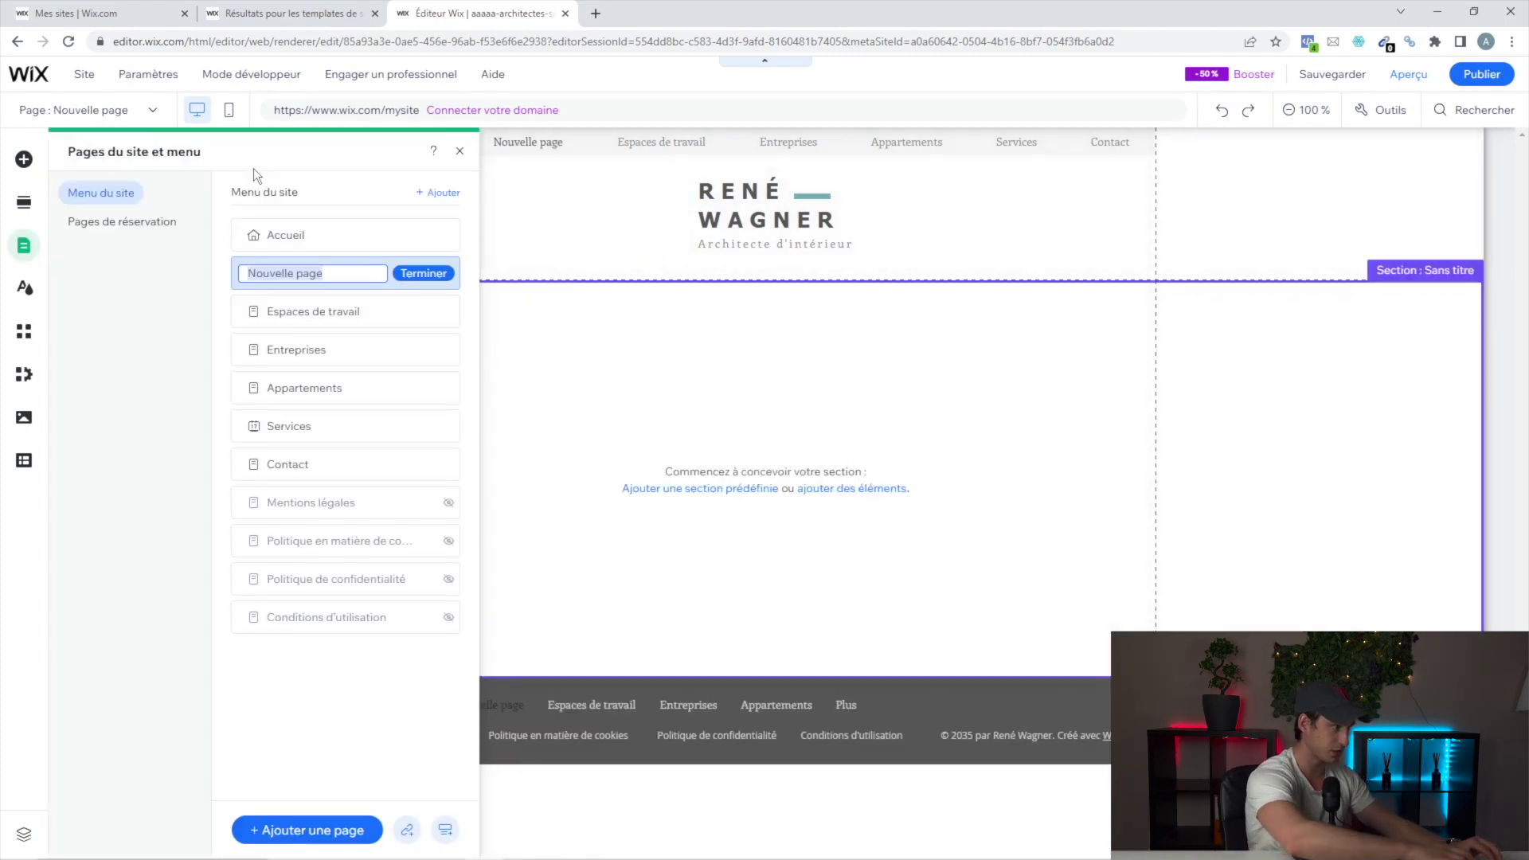
pyautogui.write('Test')
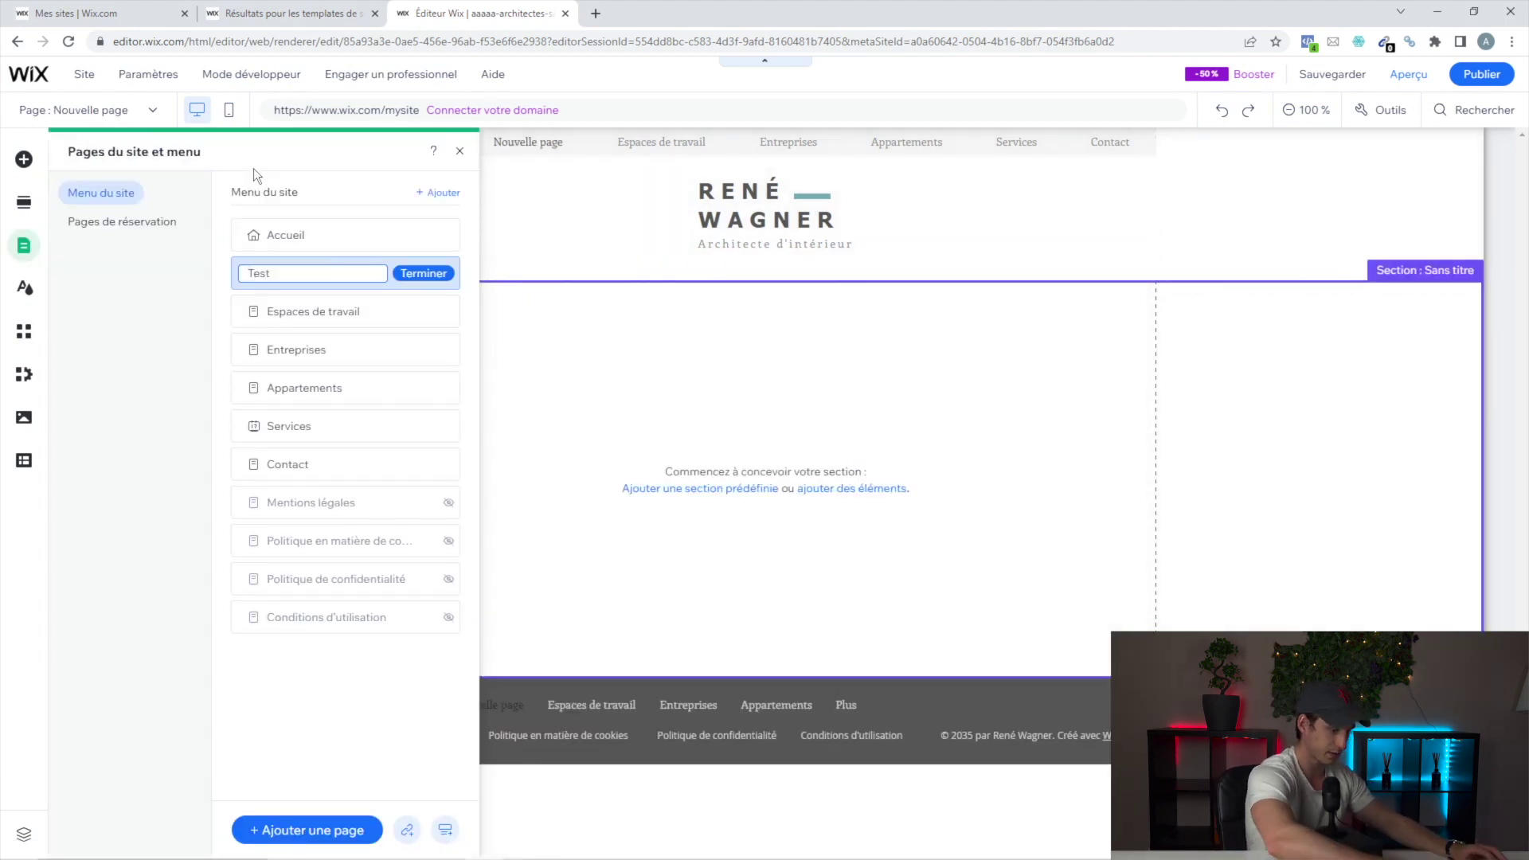
pyautogui.press('Return')
pyautogui.click(769, 394)
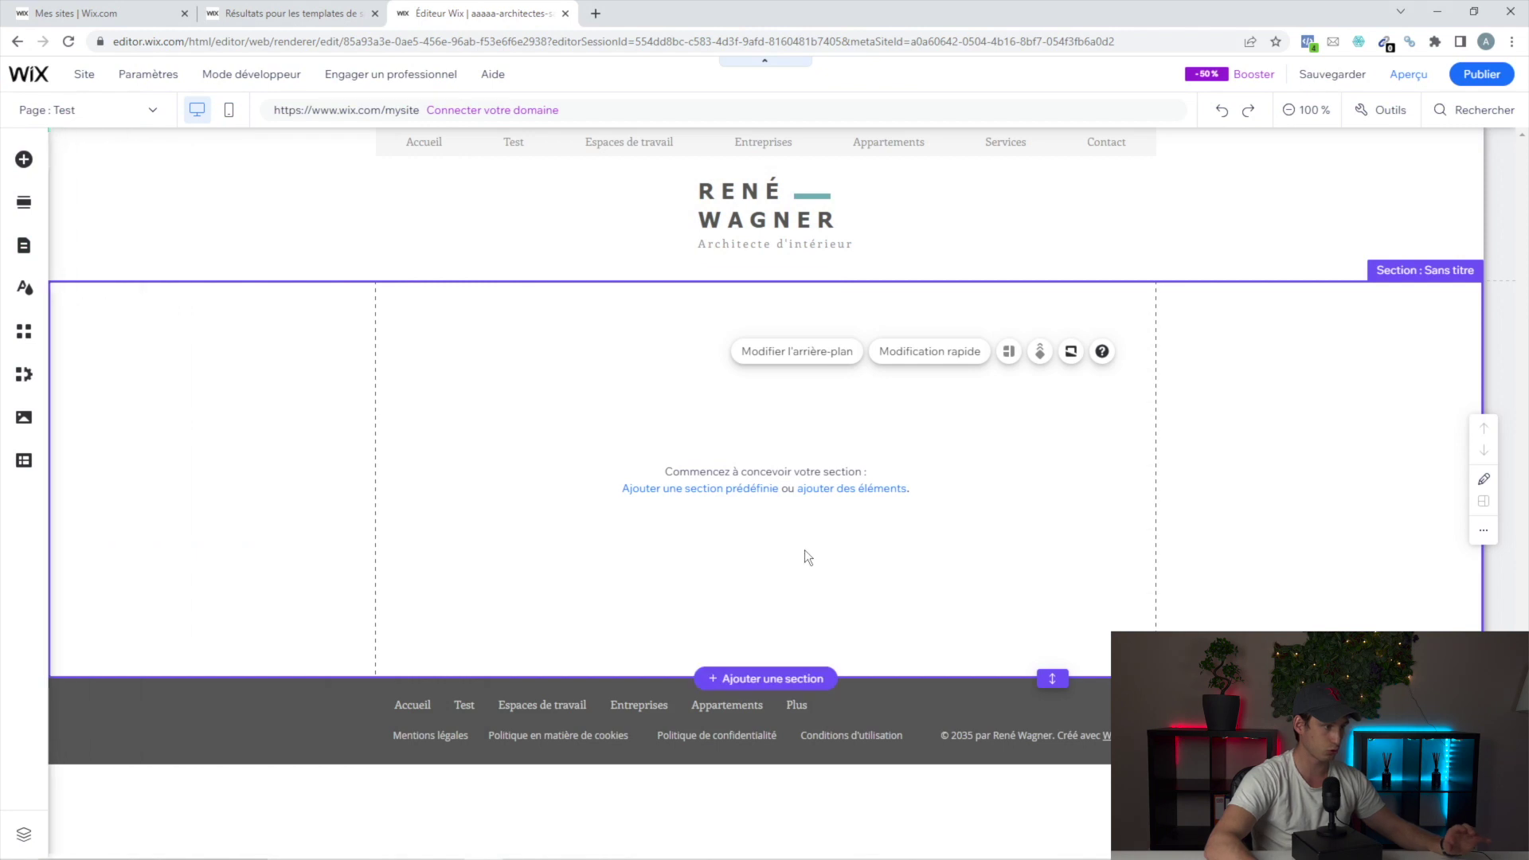
pyautogui.press('Escape')
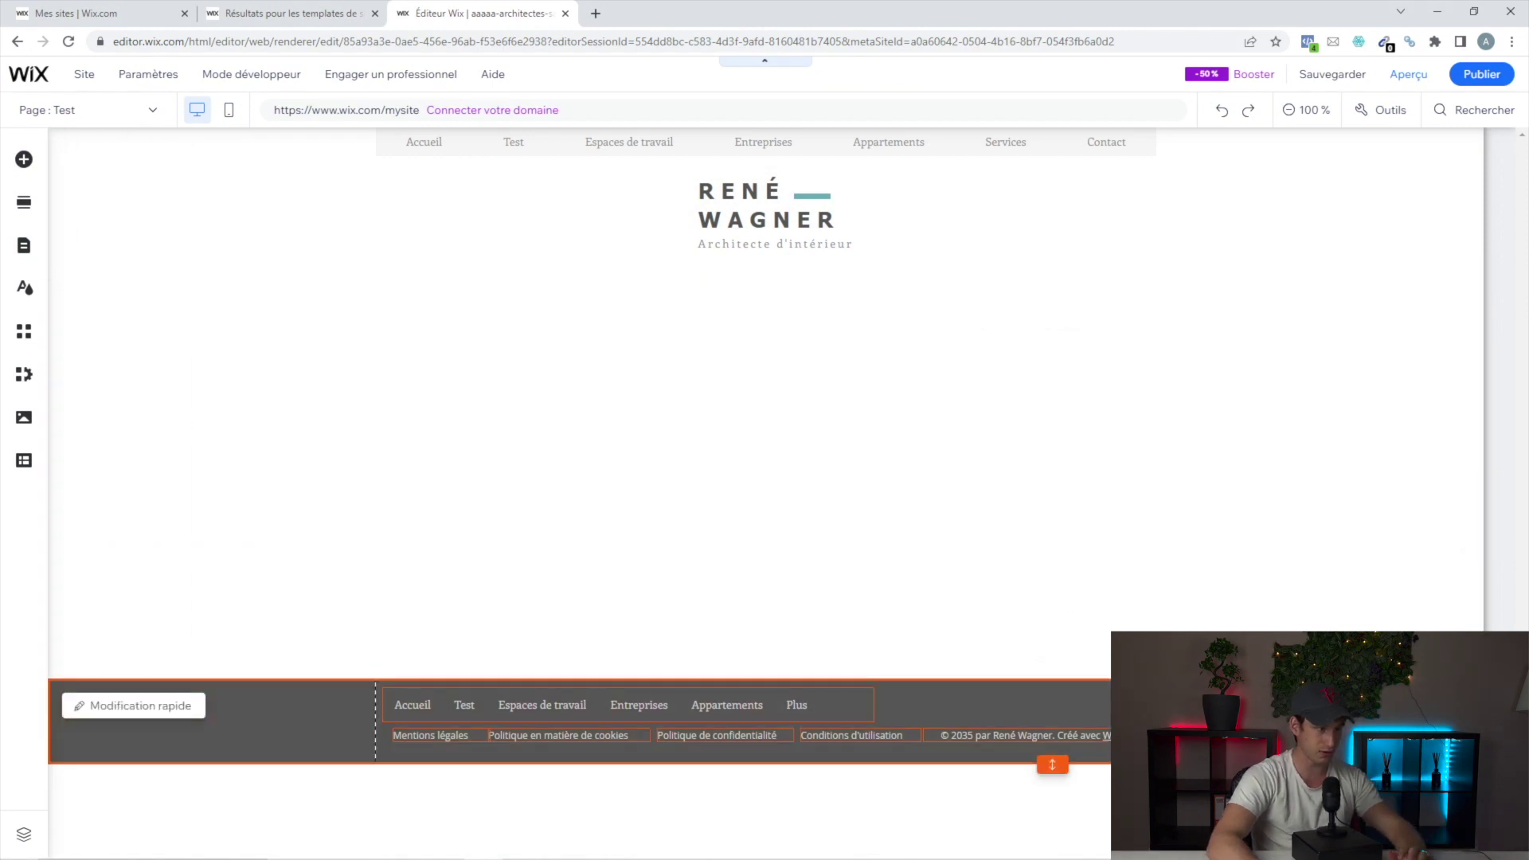
# - Select the Test page's footer, header, horizontal menu, tagline and empty section in turn to examine the page structure
pyautogui.click(239, 740)
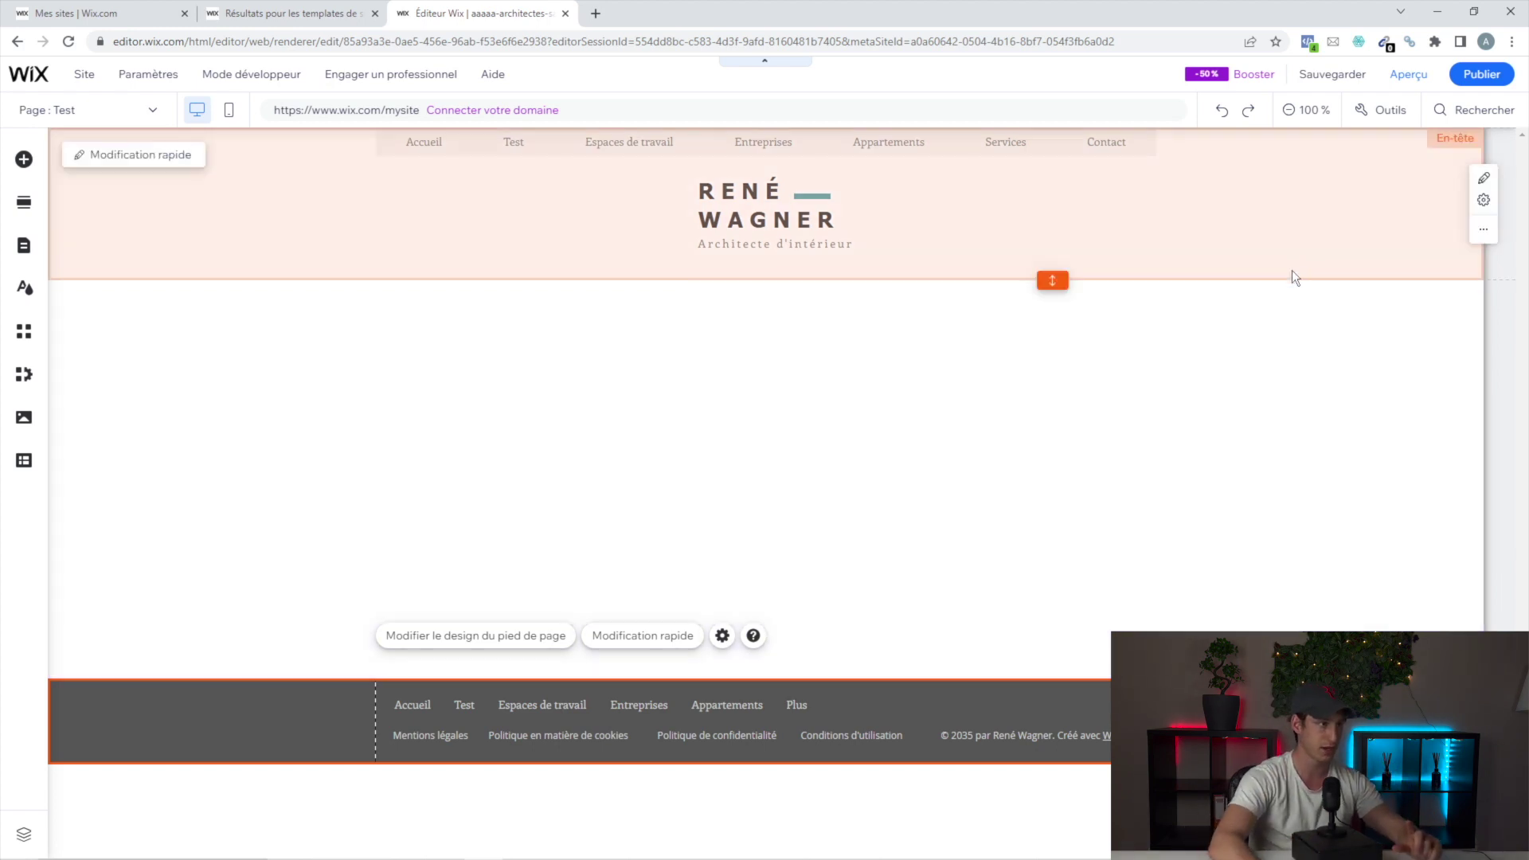
pyautogui.click(1293, 190)
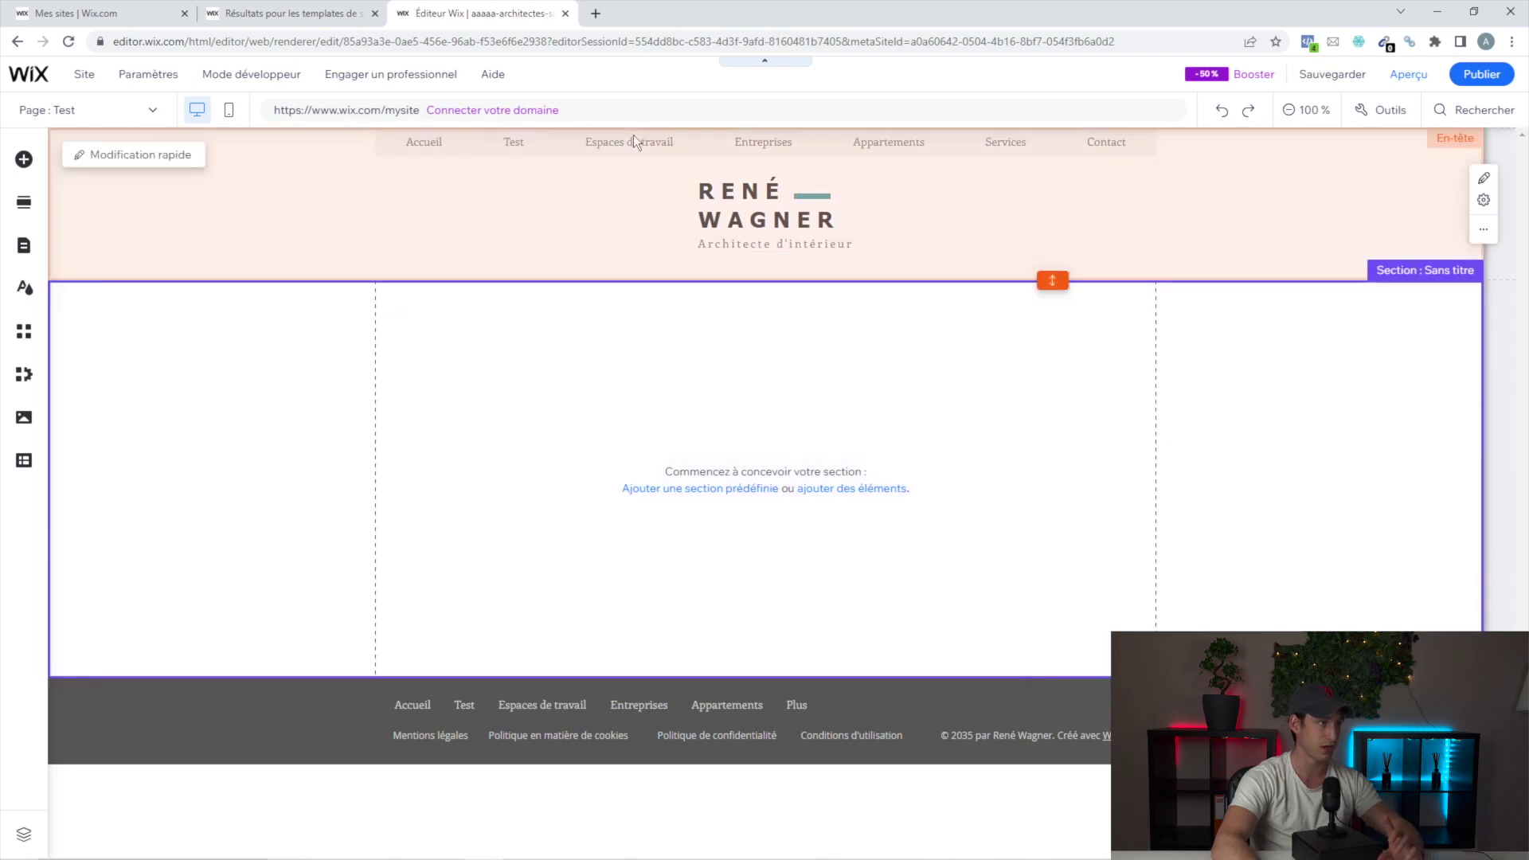
pyautogui.click(645, 139)
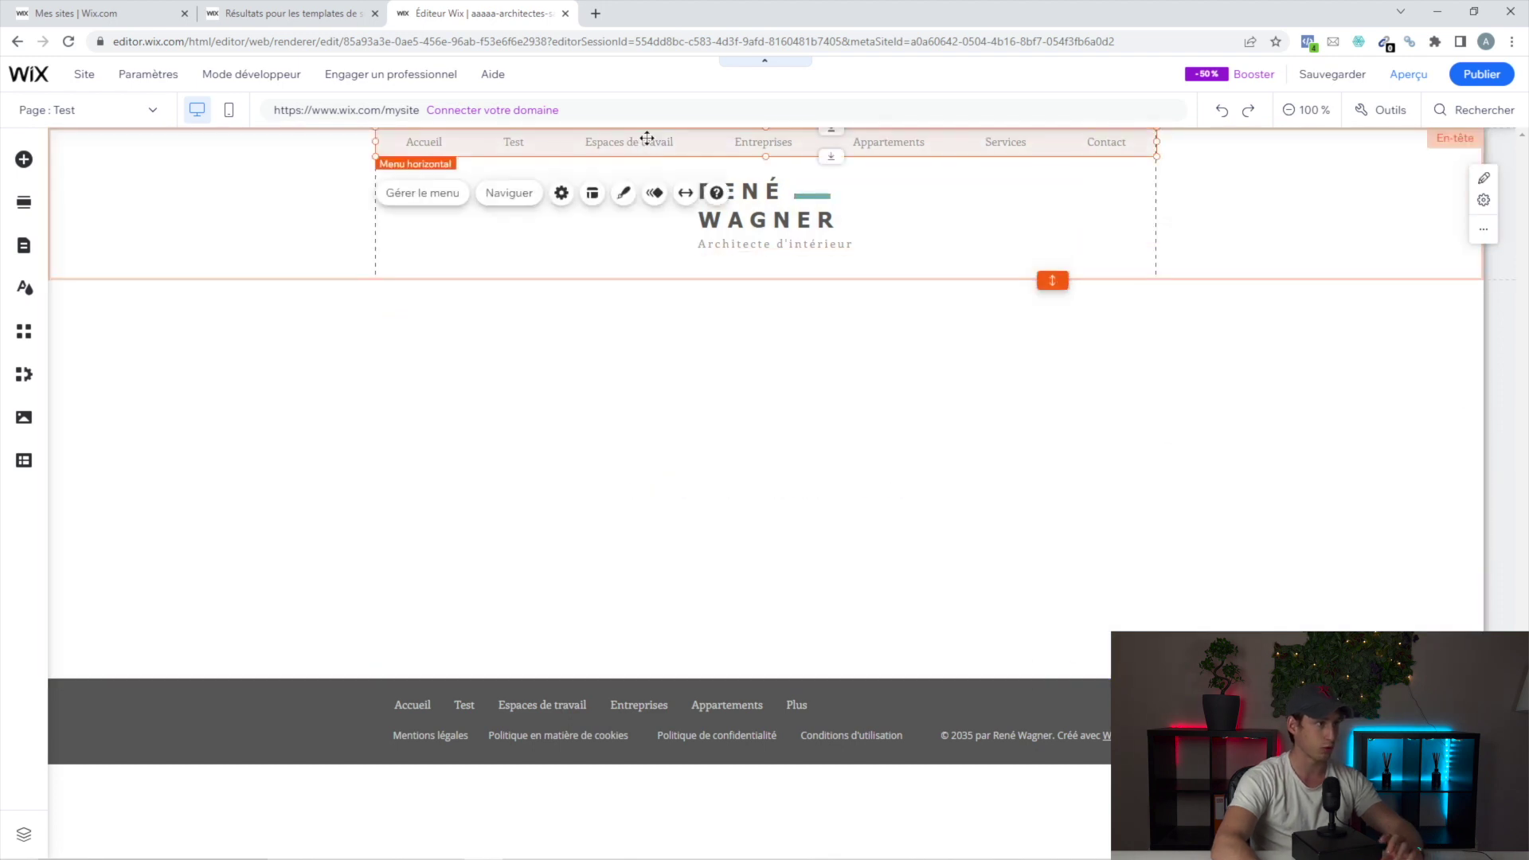
pyautogui.click(841, 239)
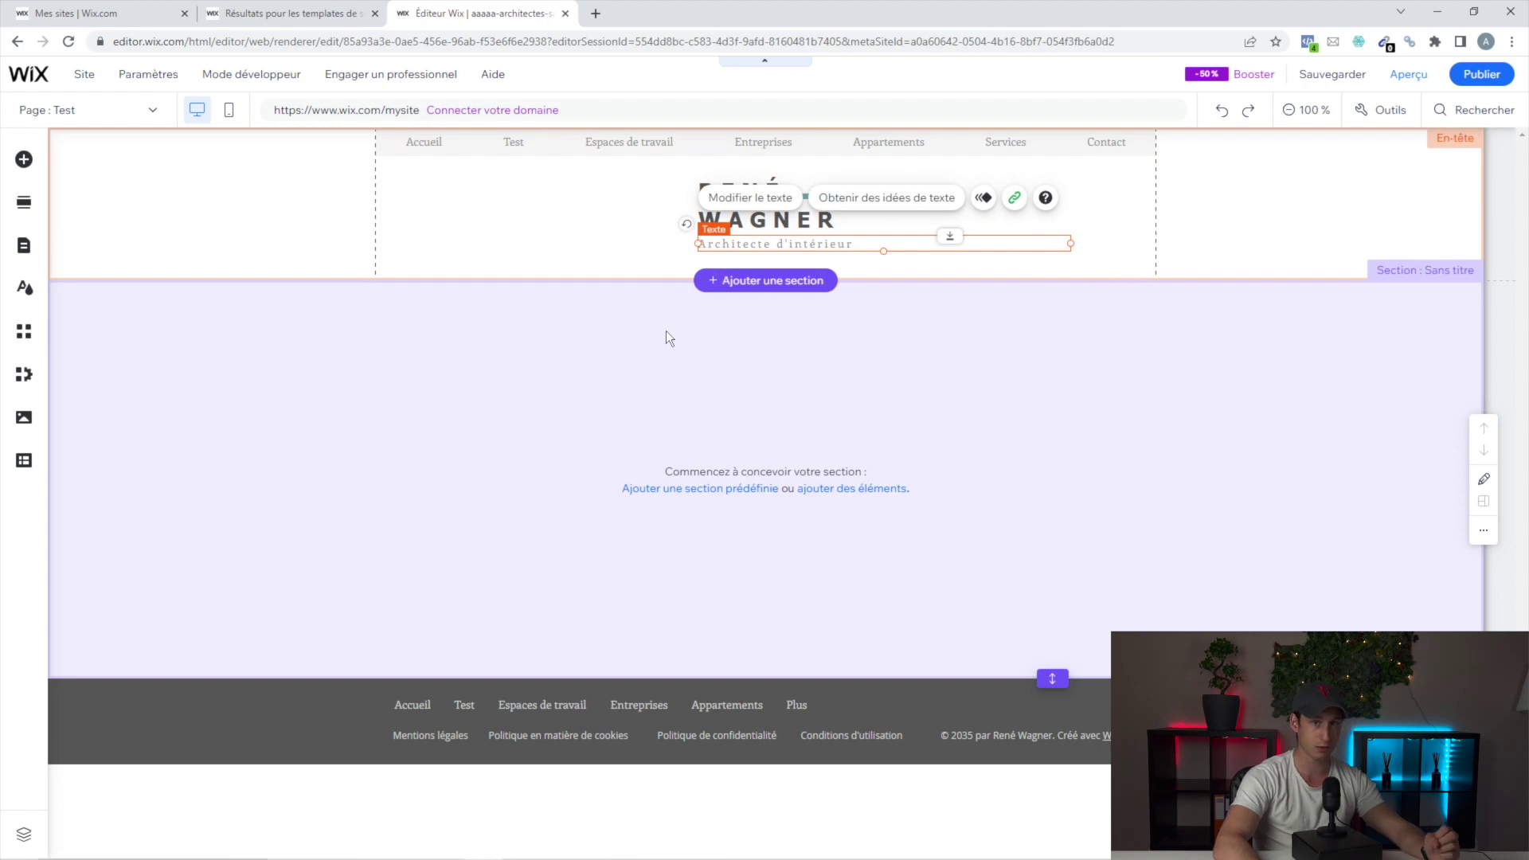
pyautogui.click(615, 296)
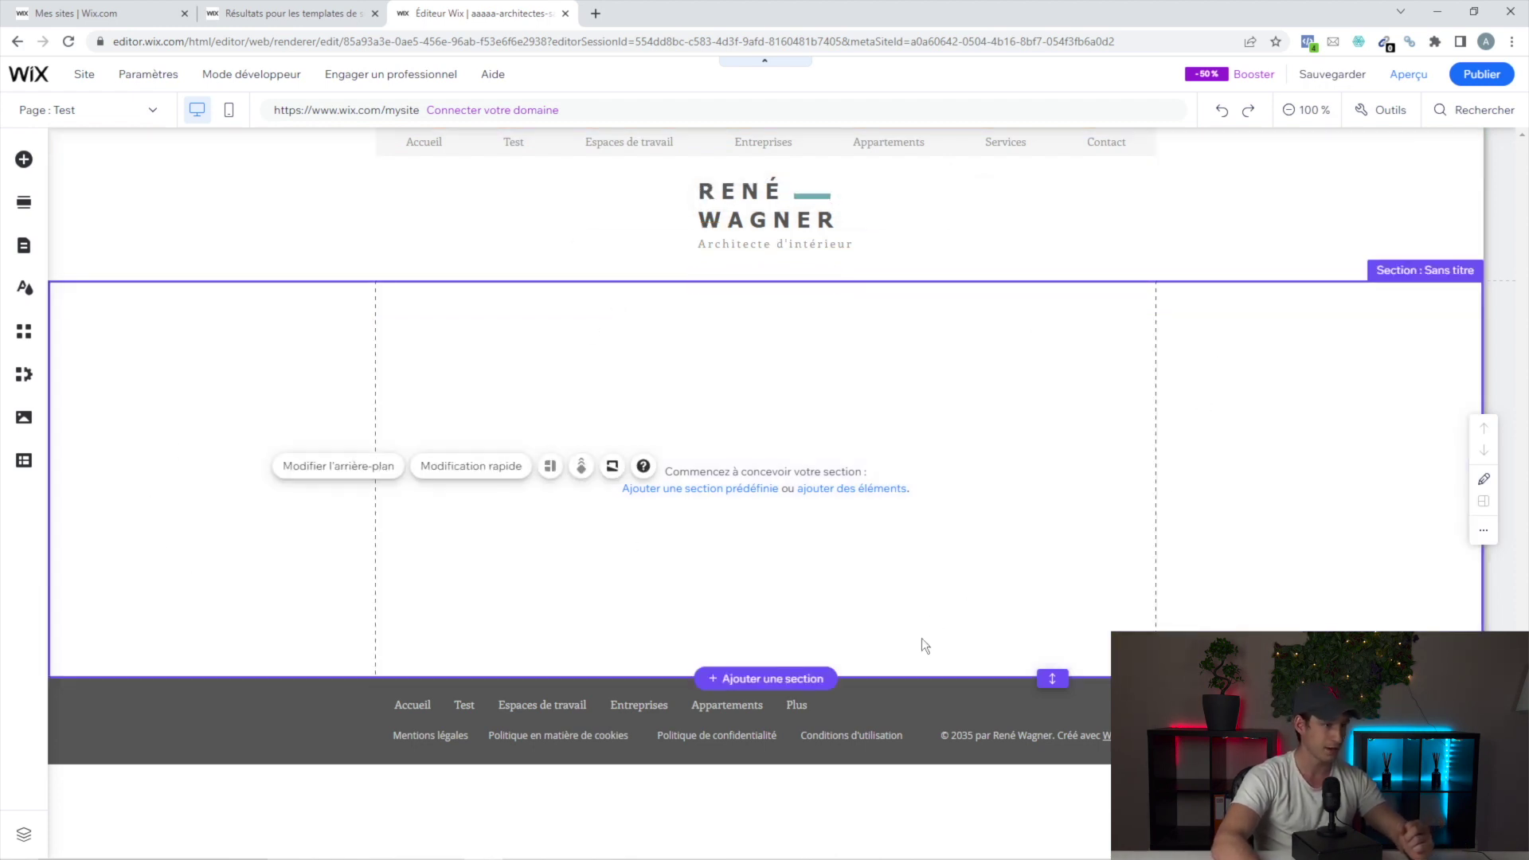
pyautogui.click(1156, 230)
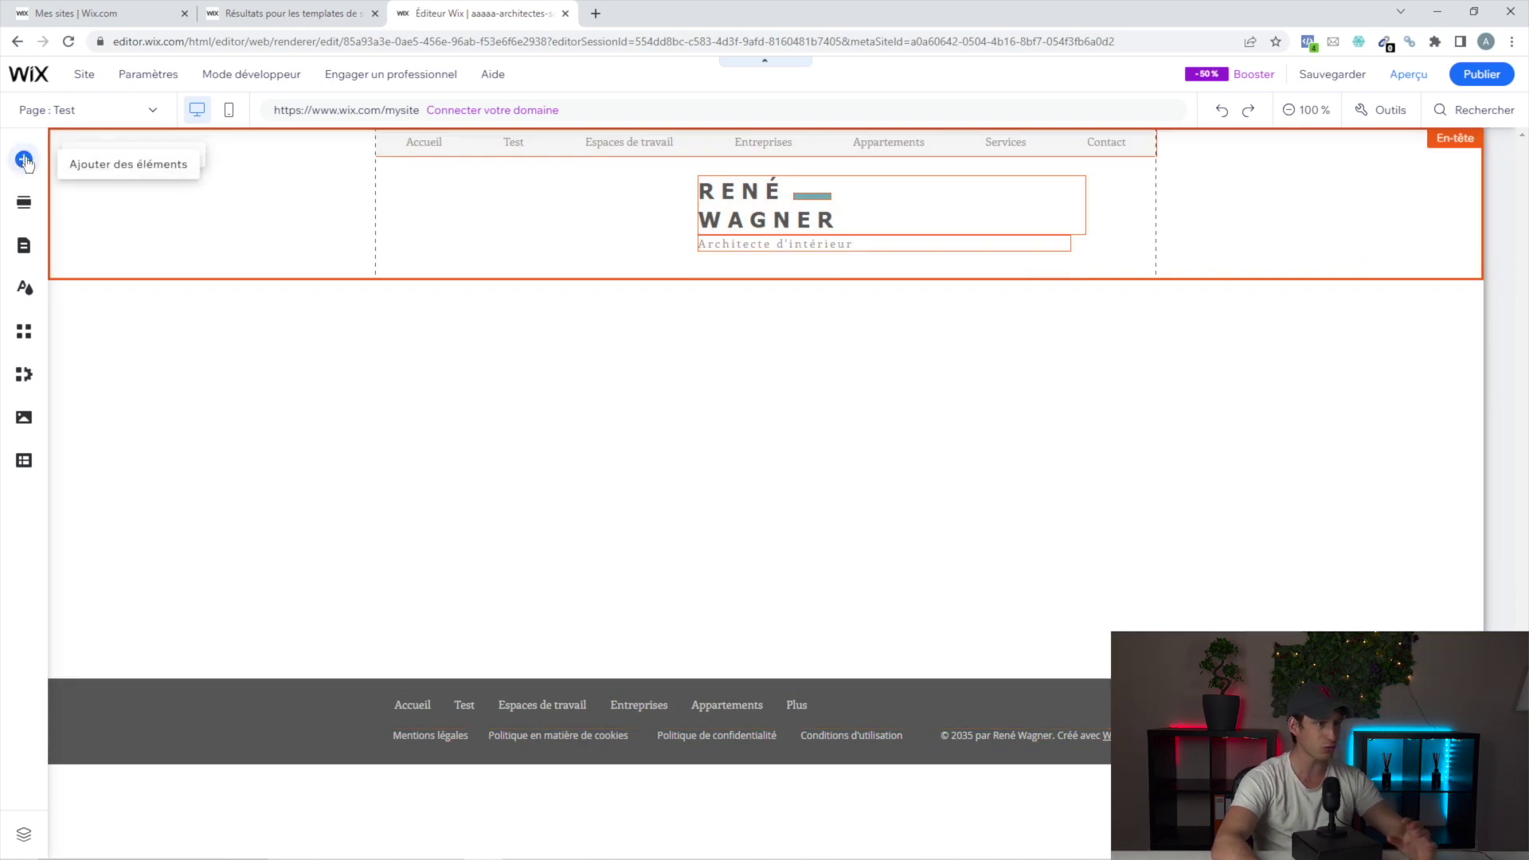
pyautogui.click(375, 342)
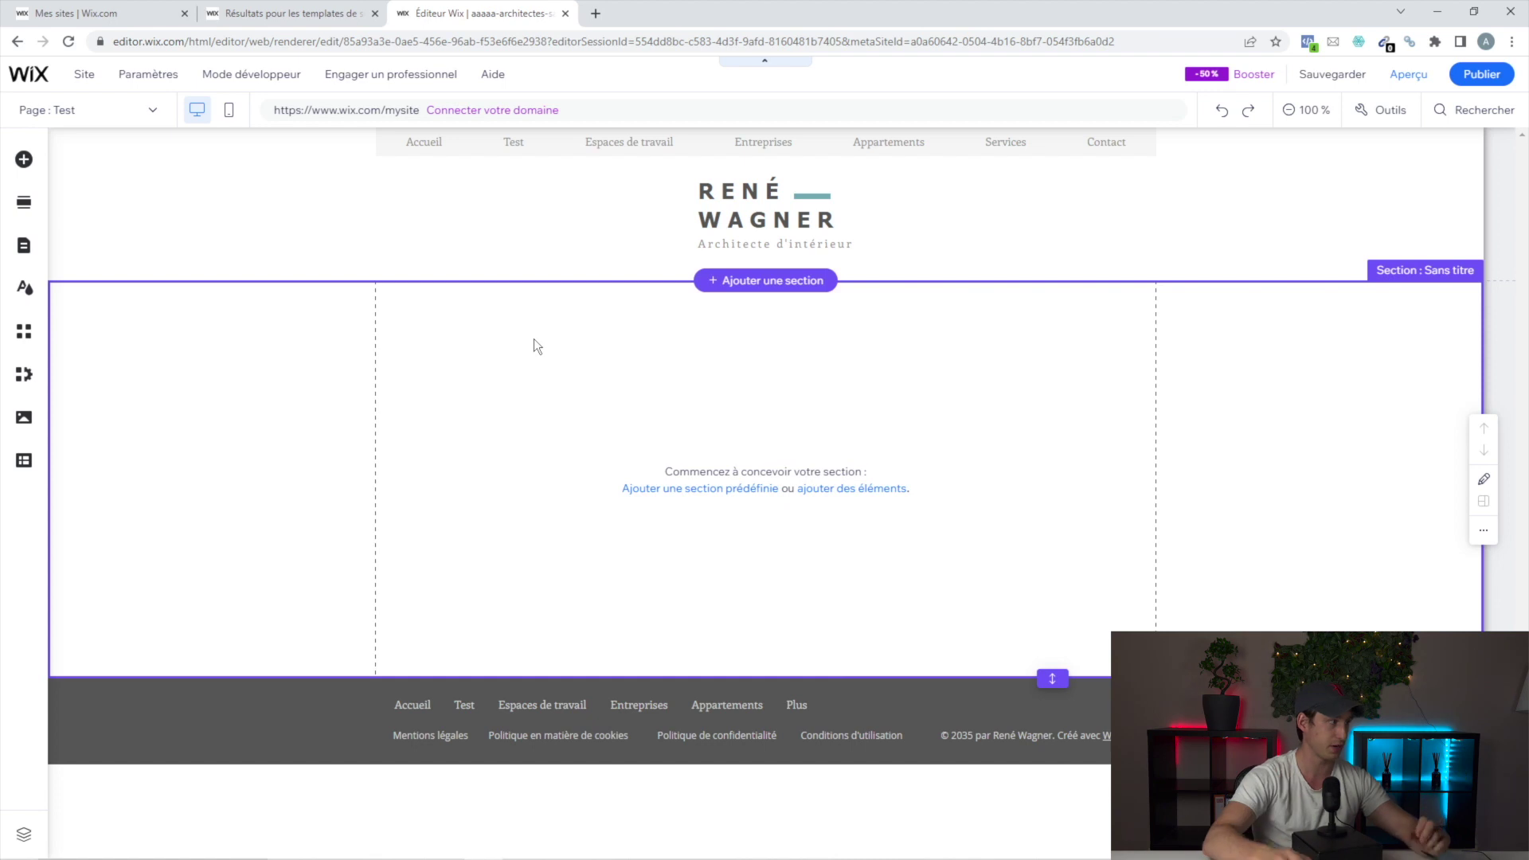
# - Insert a full-width black strip in the Test page's empty section and split it into two columns
pyautogui.click(24, 160)
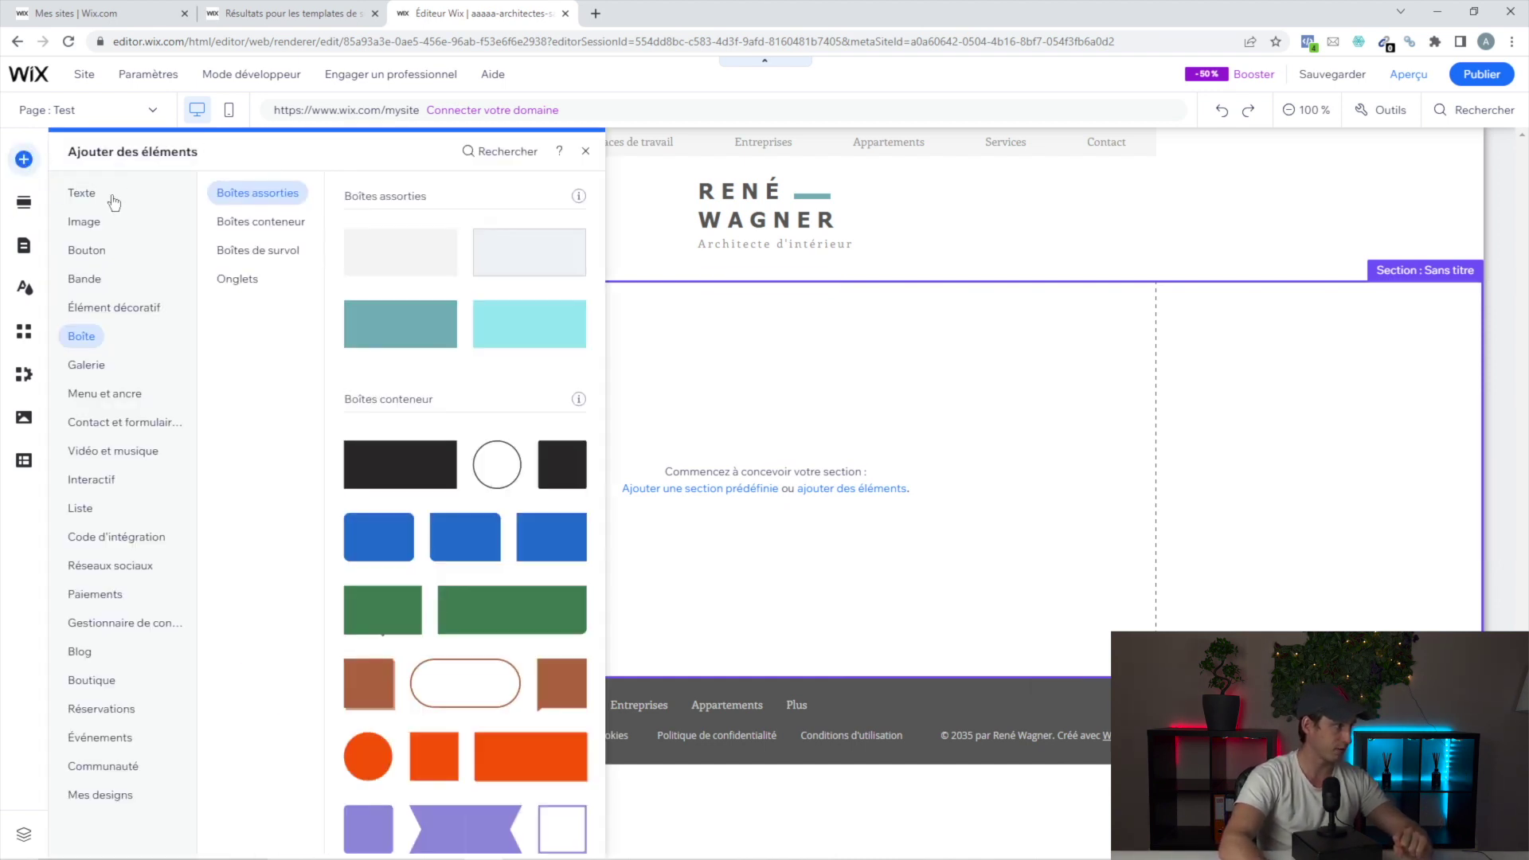
pyautogui.moveTo(89, 279)
pyautogui.click(406, 256)
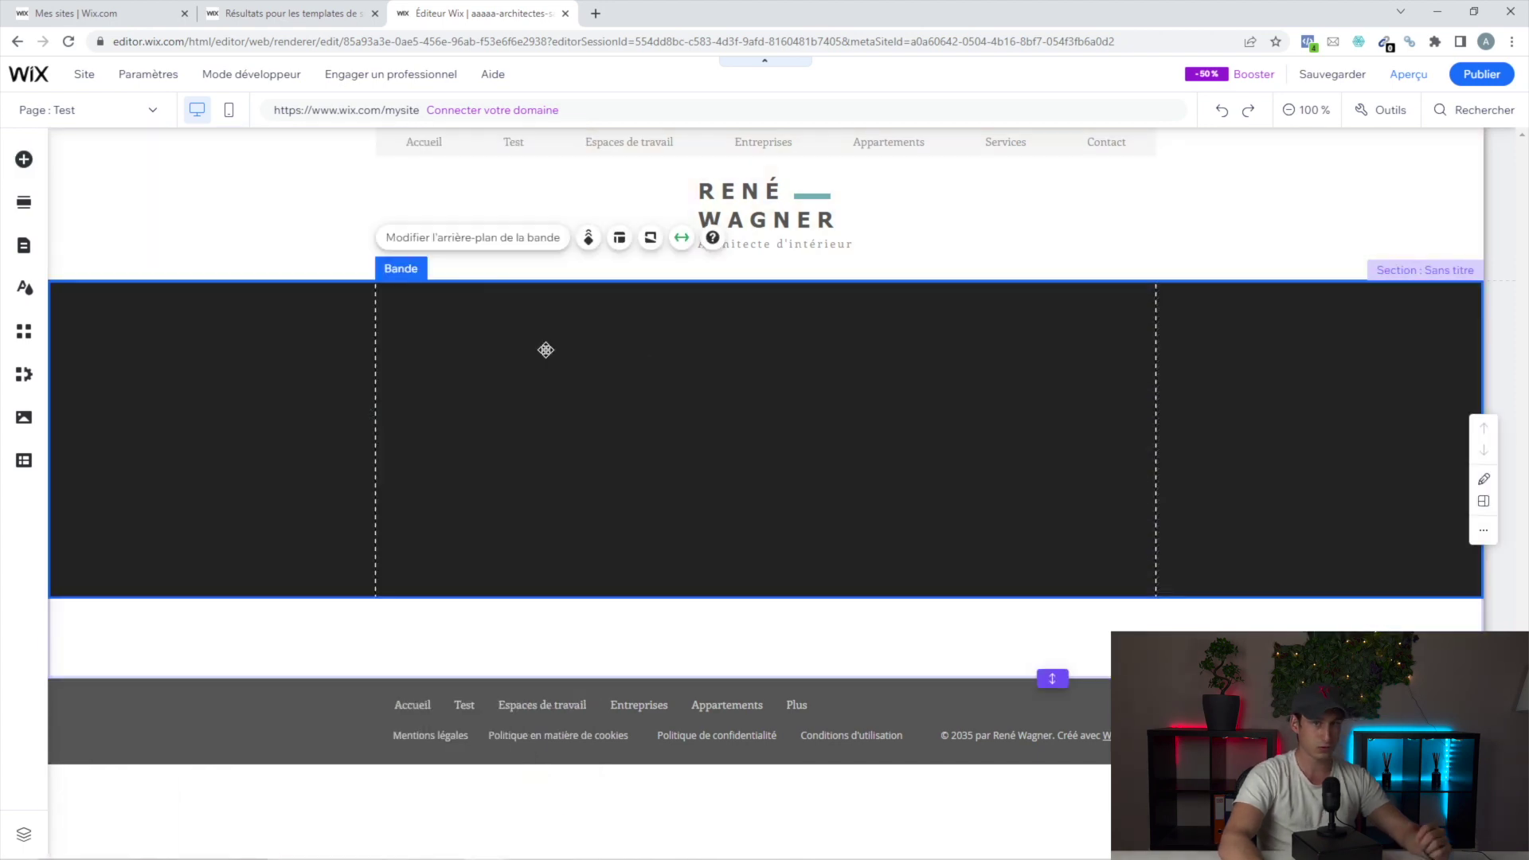
pyautogui.rightClick(531, 363)
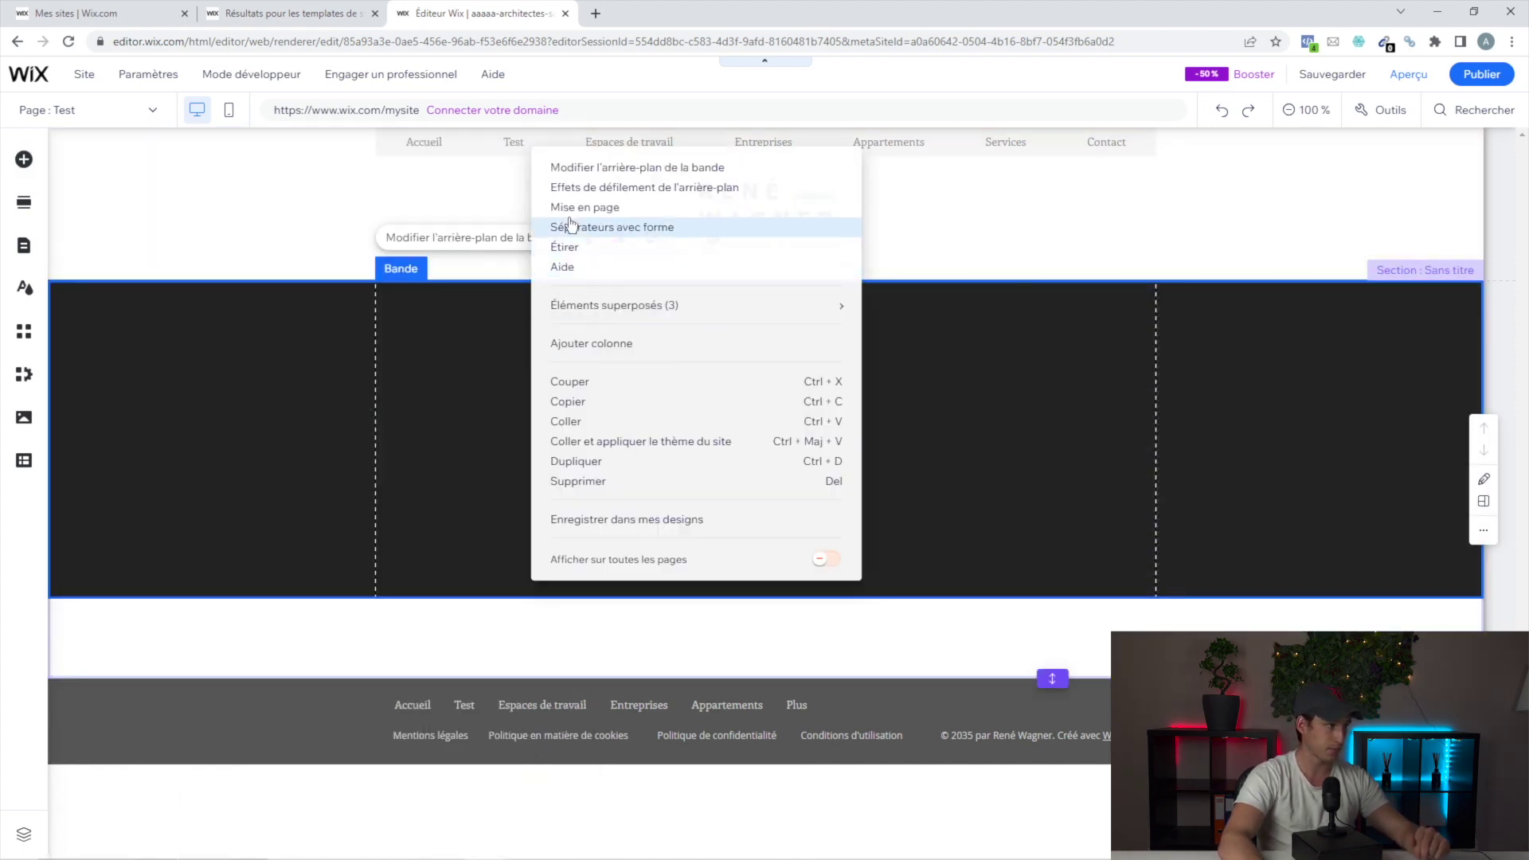
pyautogui.click(490, 329)
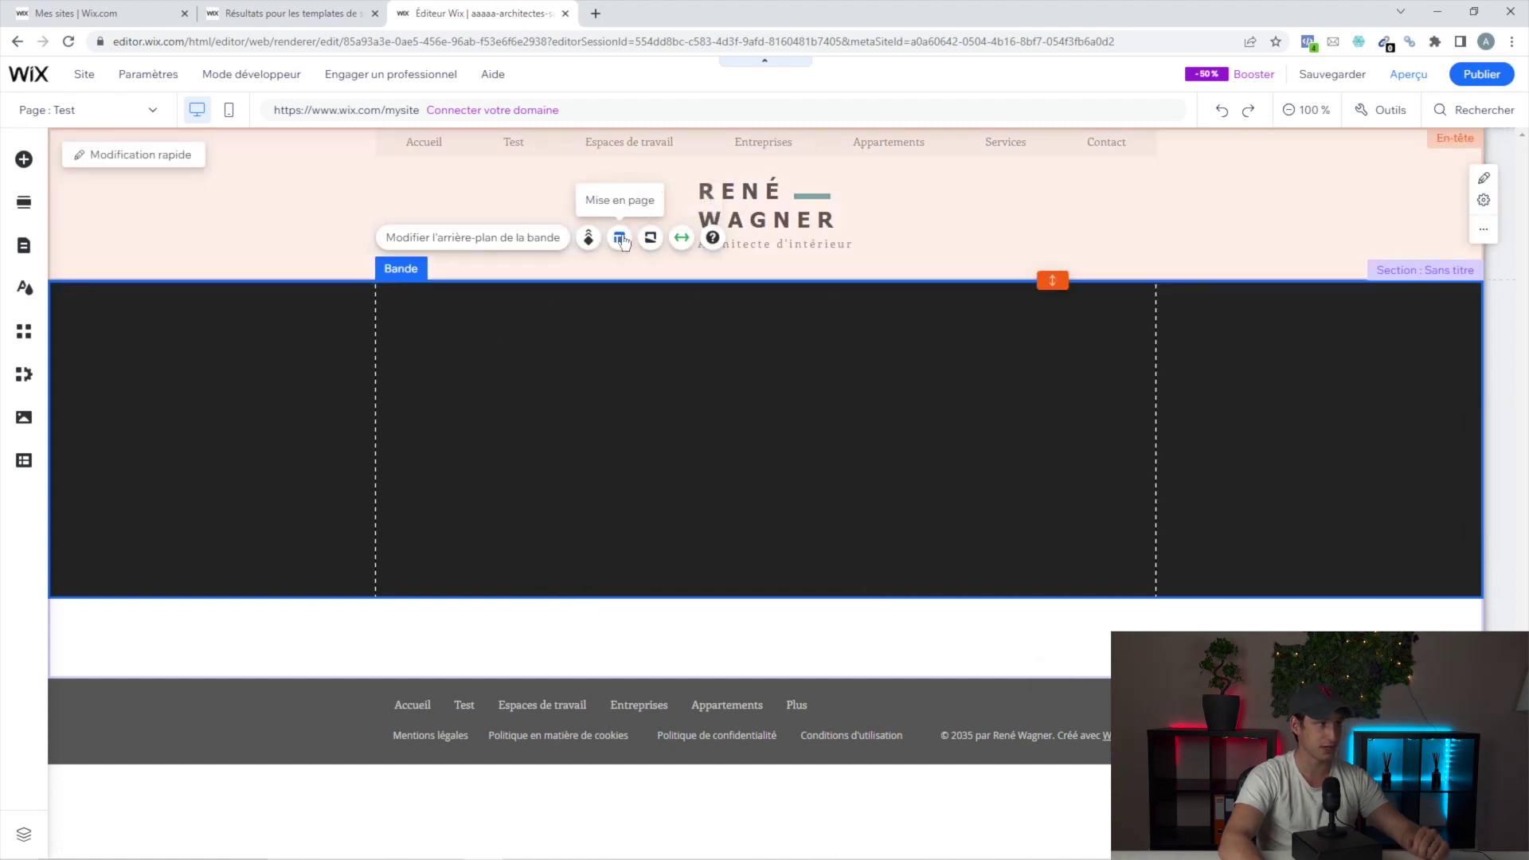
pyautogui.click(620, 239)
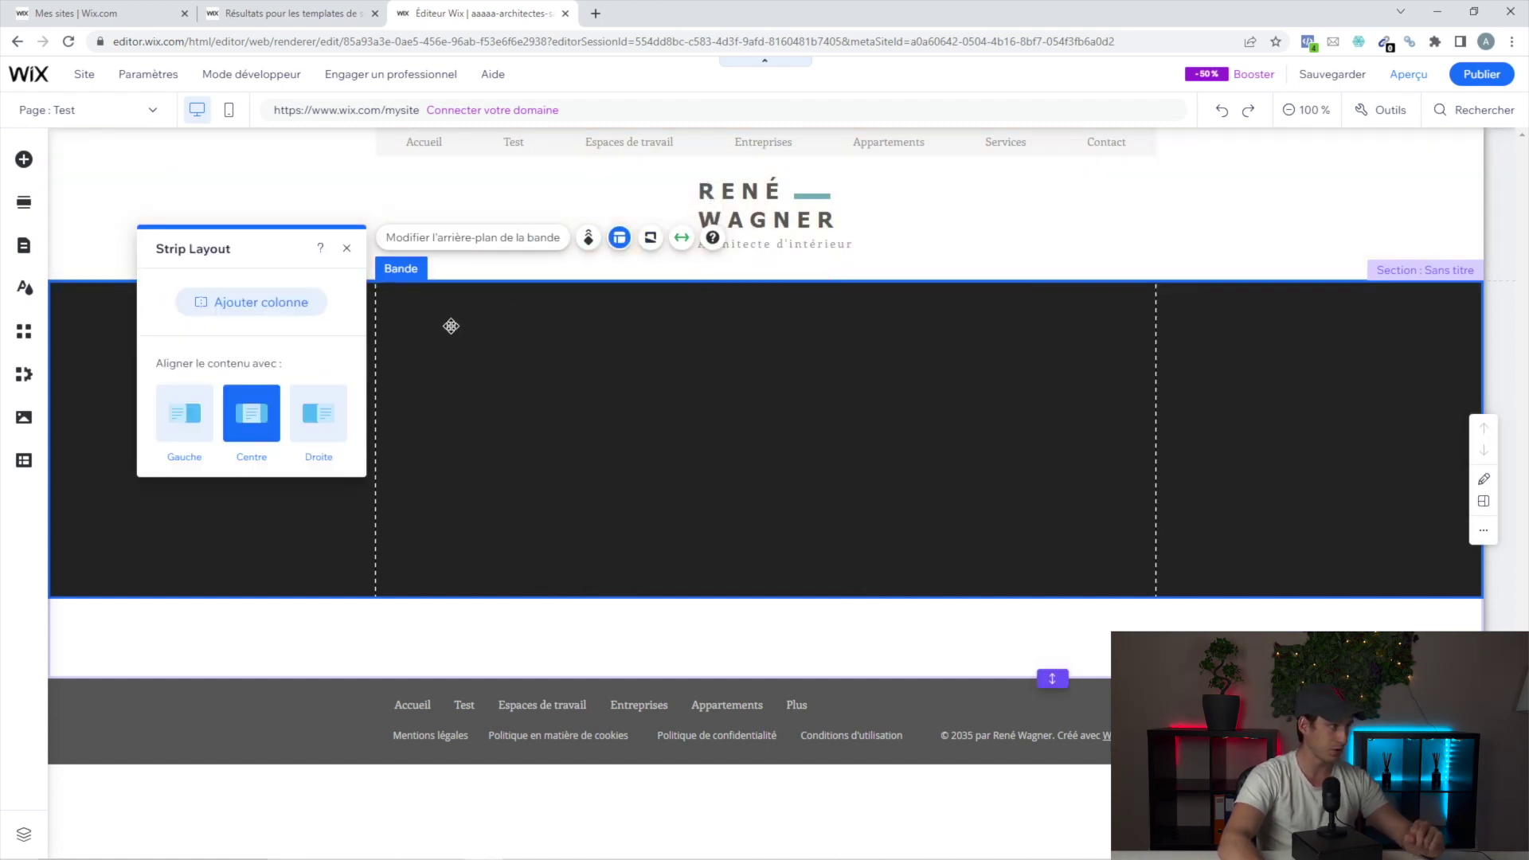
pyautogui.click(288, 314)
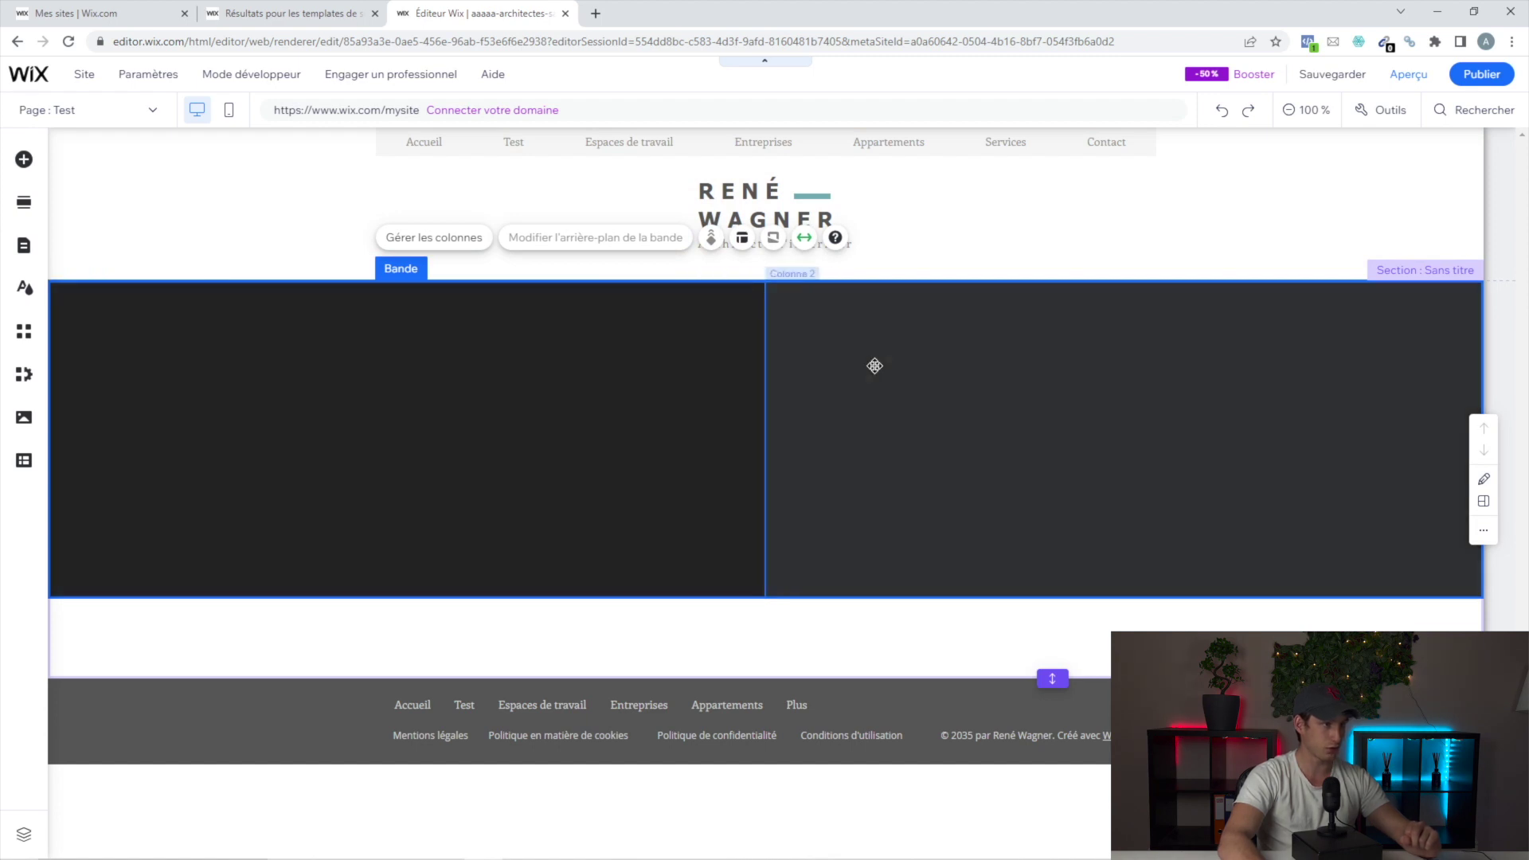
# - Select the strip's two columns alternately to compare them and delete the whole strip
pyautogui.click(876, 365)
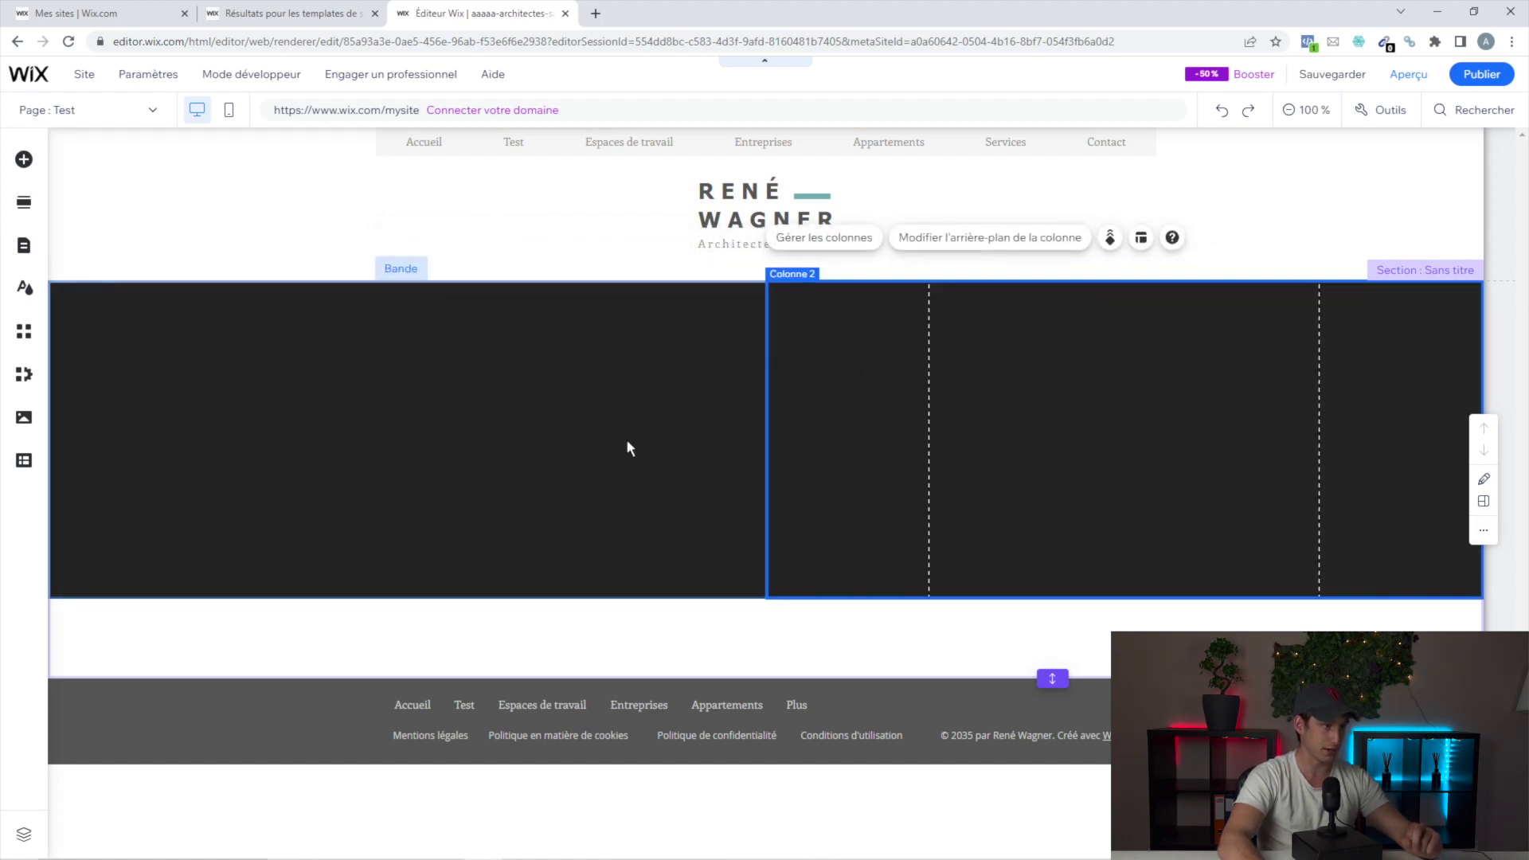
pyautogui.click(540, 439)
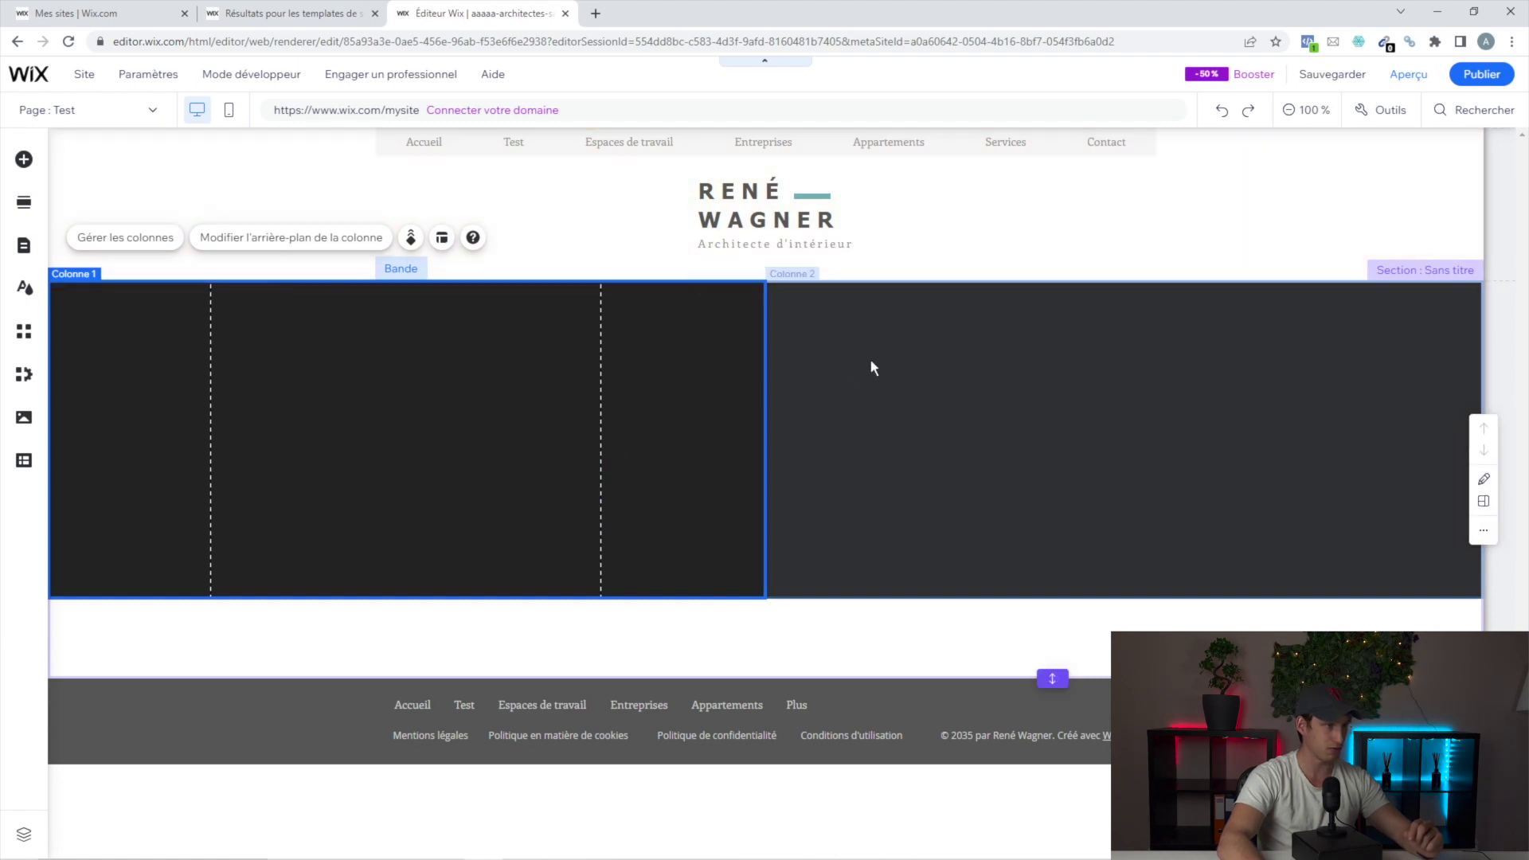
pyautogui.click(1159, 331)
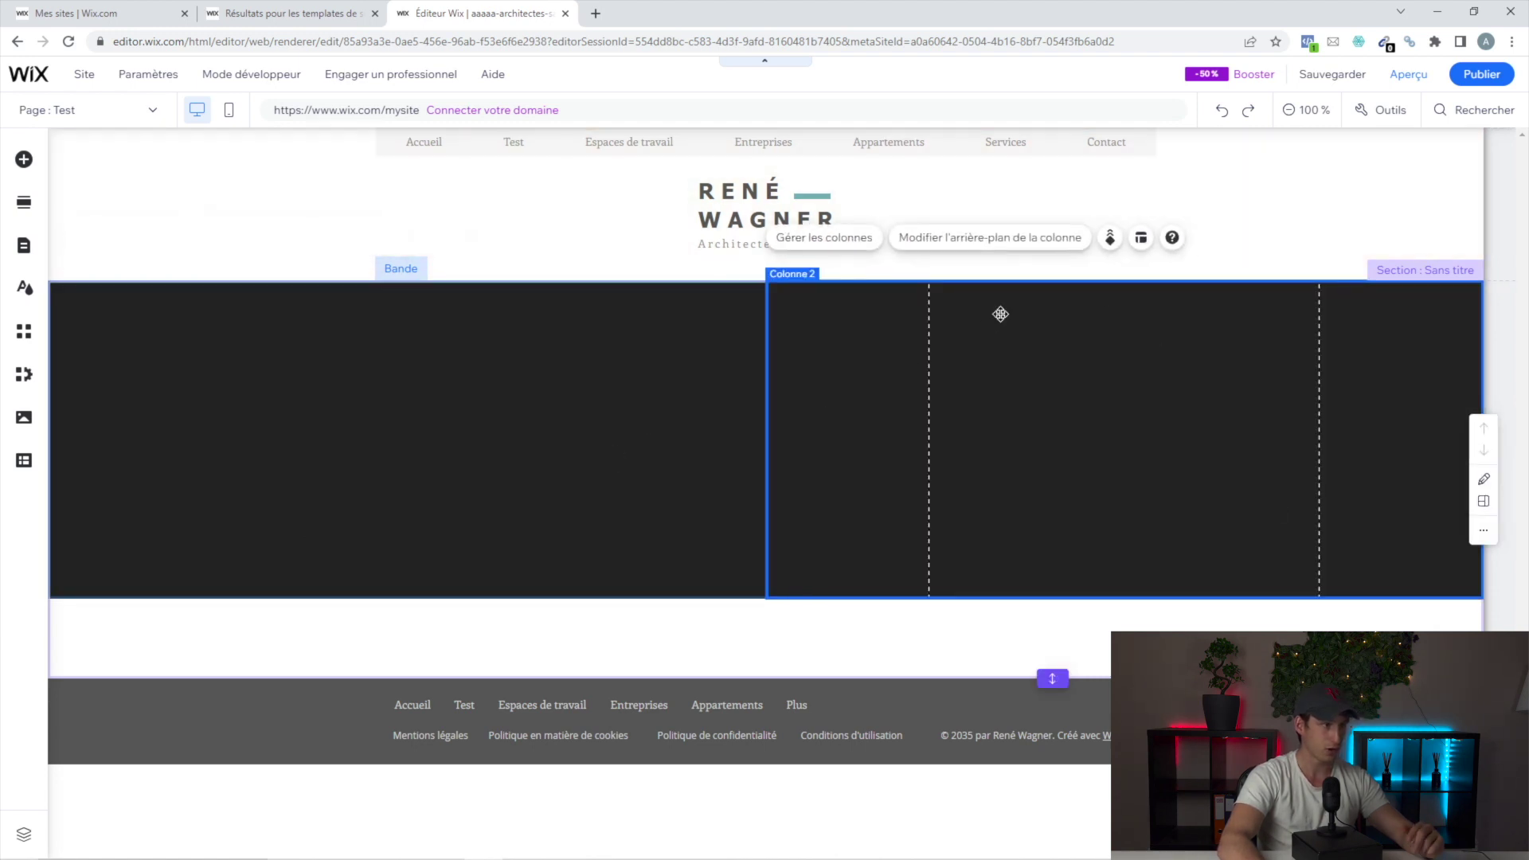
pyautogui.click(545, 322)
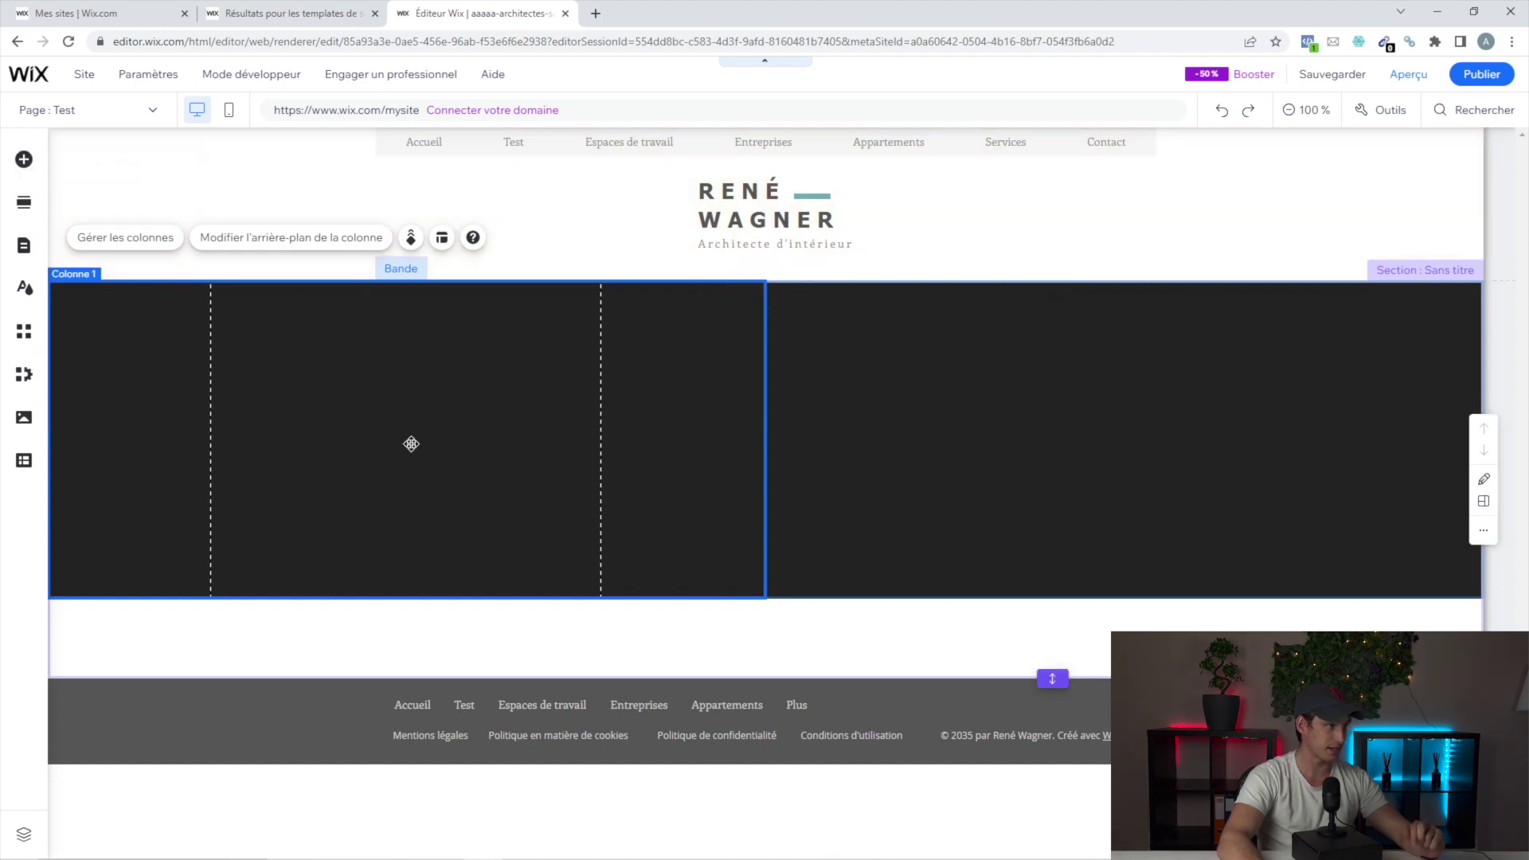
pyautogui.click(866, 315)
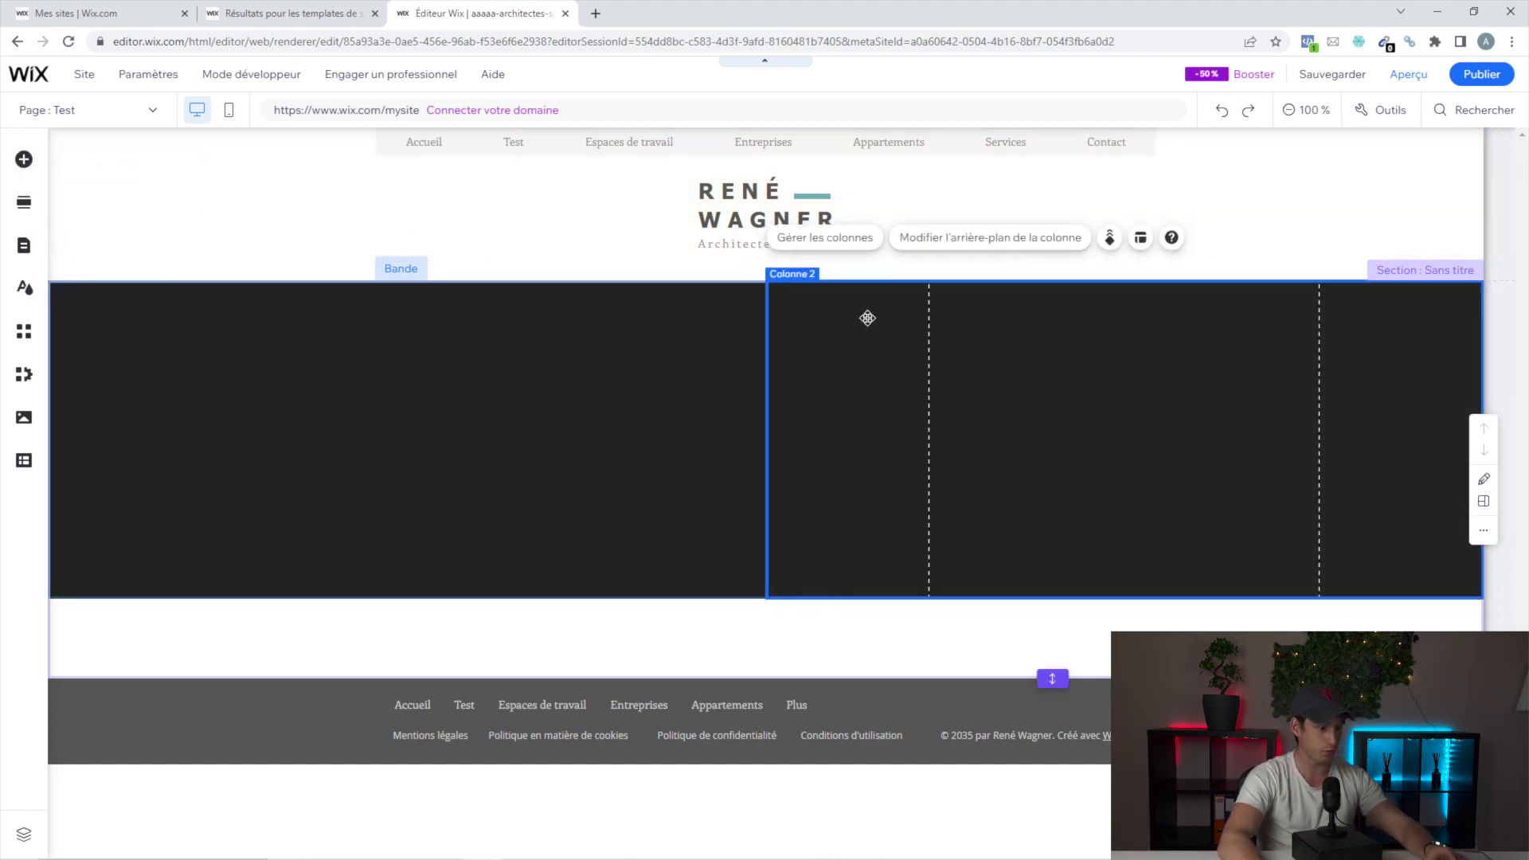
pyautogui.click(866, 354)
pyautogui.press('Delete')
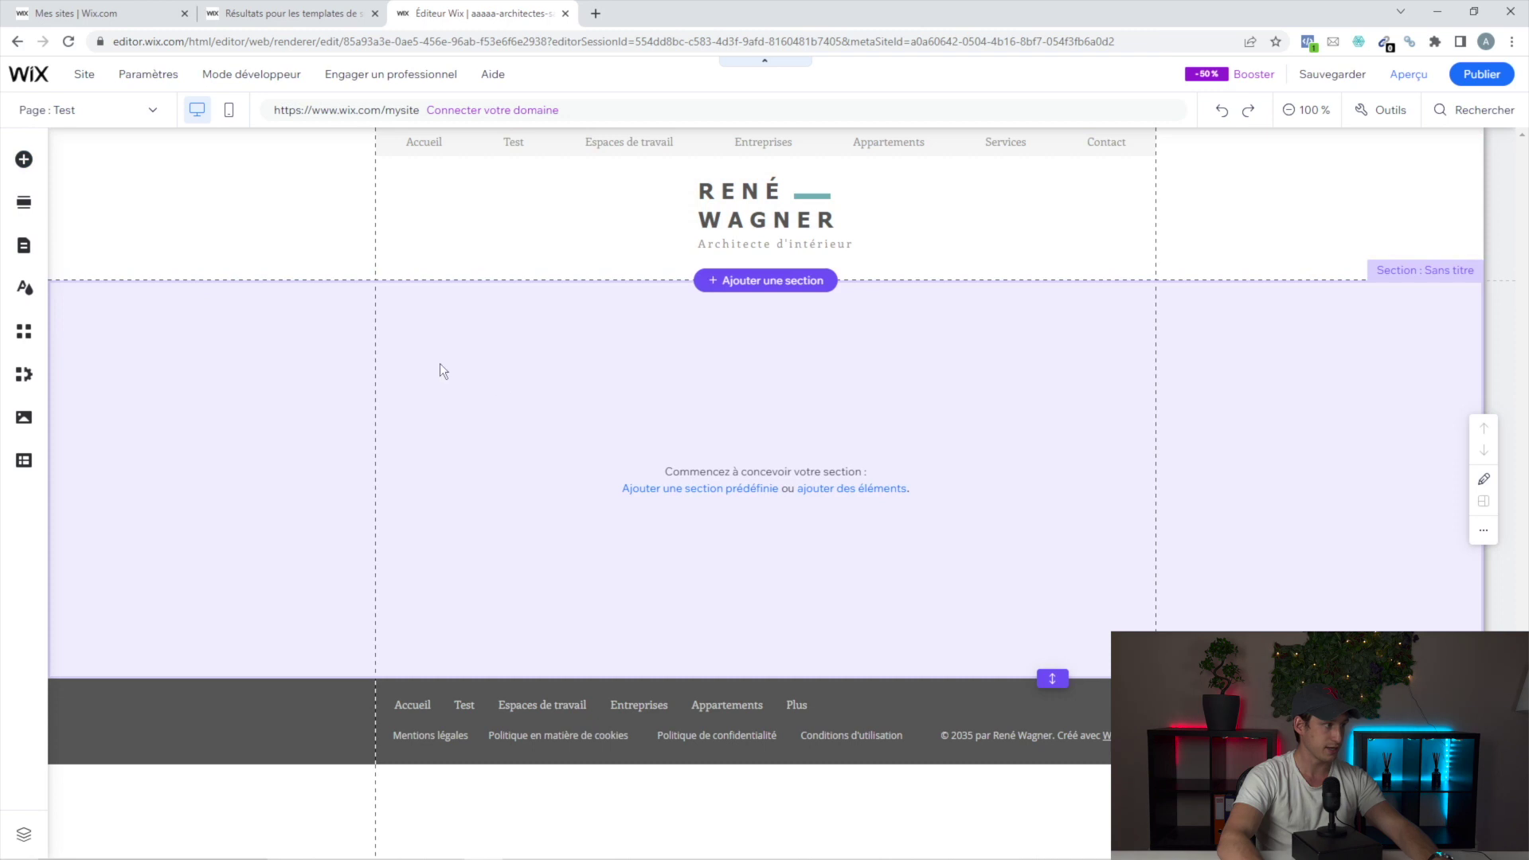
# - Place a single-column black strip across the top of the section, with a taller empty white area beneath it
pyautogui.click(570, 310)
pyautogui.moveTo(391, 291); pyautogui.dragTo(655, 609)
pyautogui.click(877, 322)
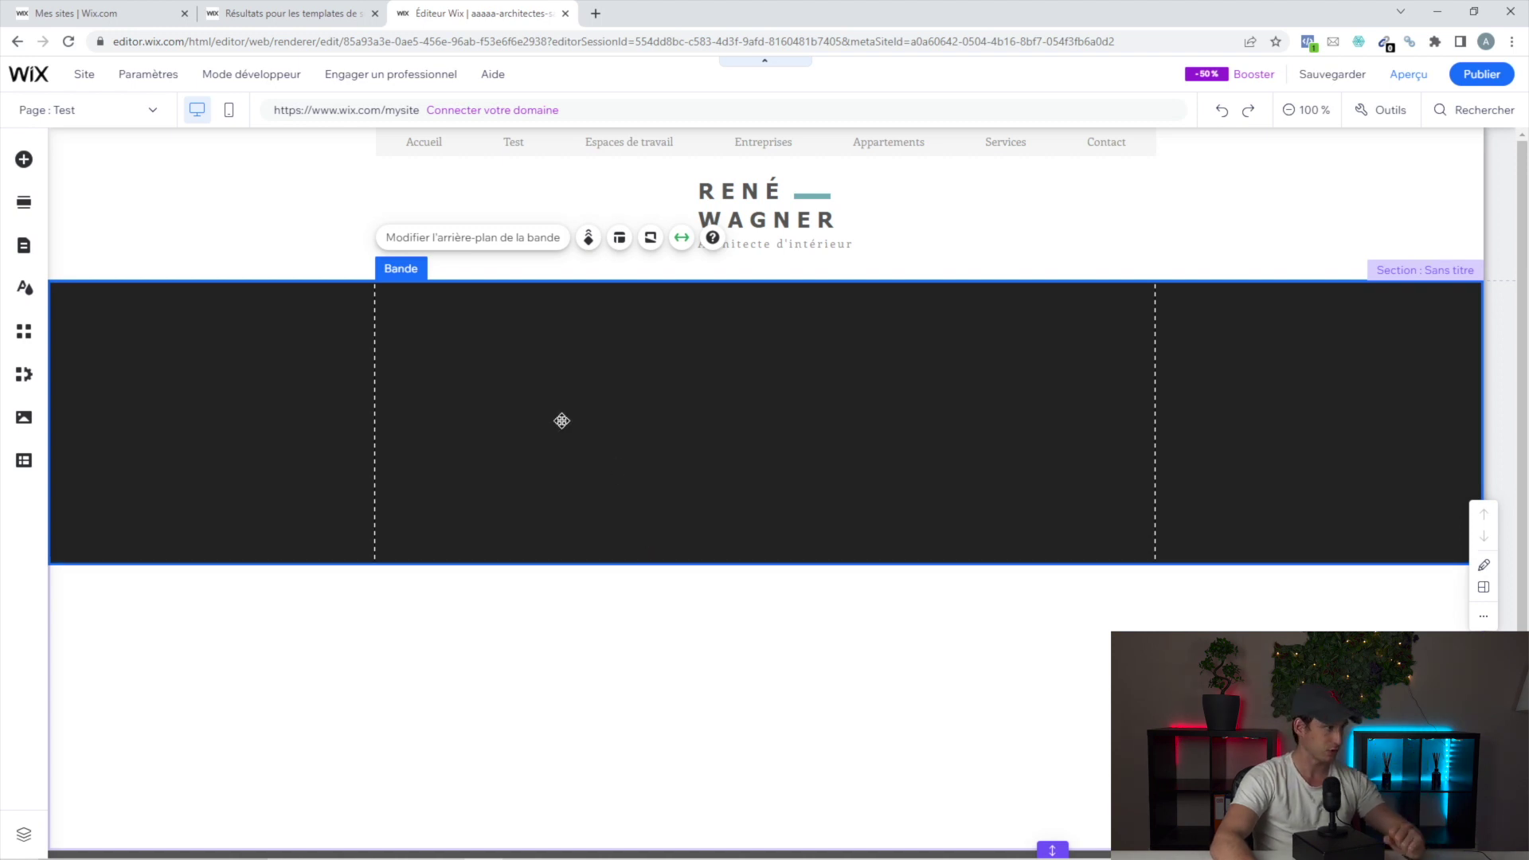
pyautogui.scroll(-2, 546, 539)
pyautogui.click(969, 559)
pyautogui.click(1073, 348)
pyautogui.scroll(2, 820, 437)
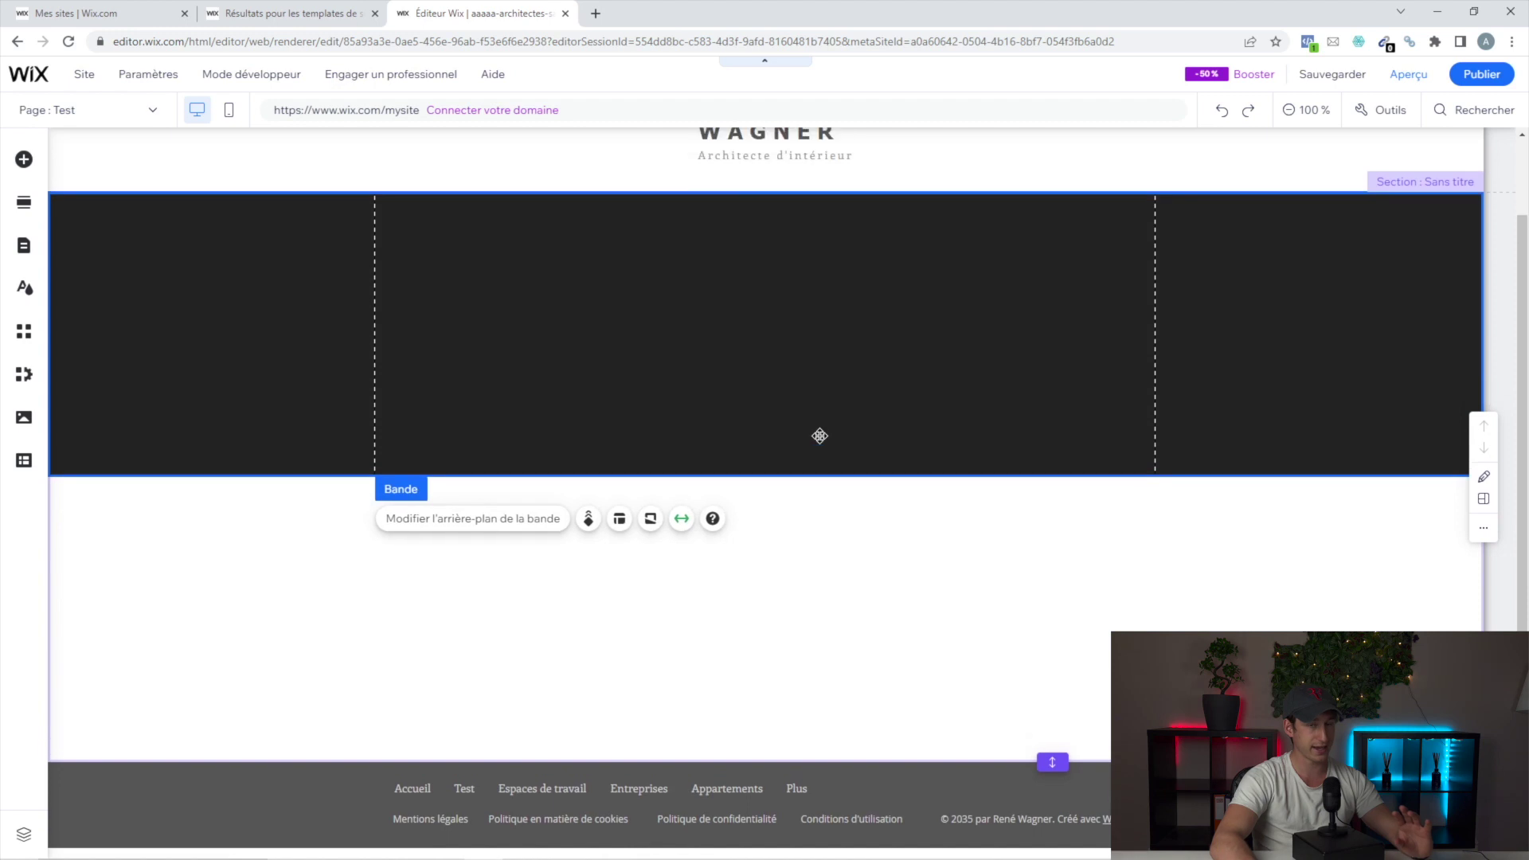
pyautogui.click(620, 626)
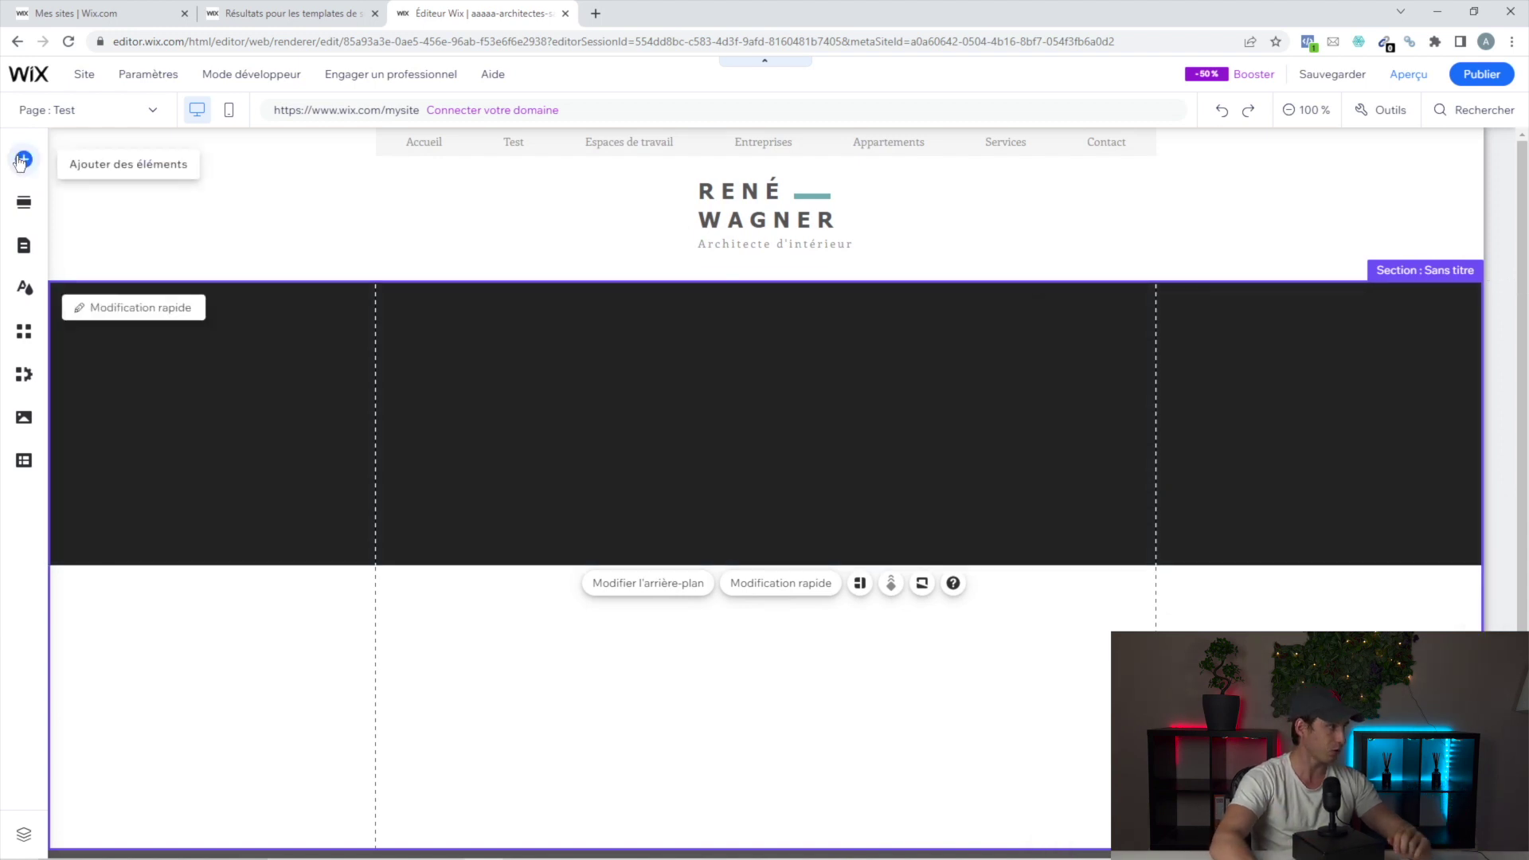
# - Add a Titre 1 heading under the black strip, align it near the left grid line and narrow its text box
pyautogui.click(24, 160)
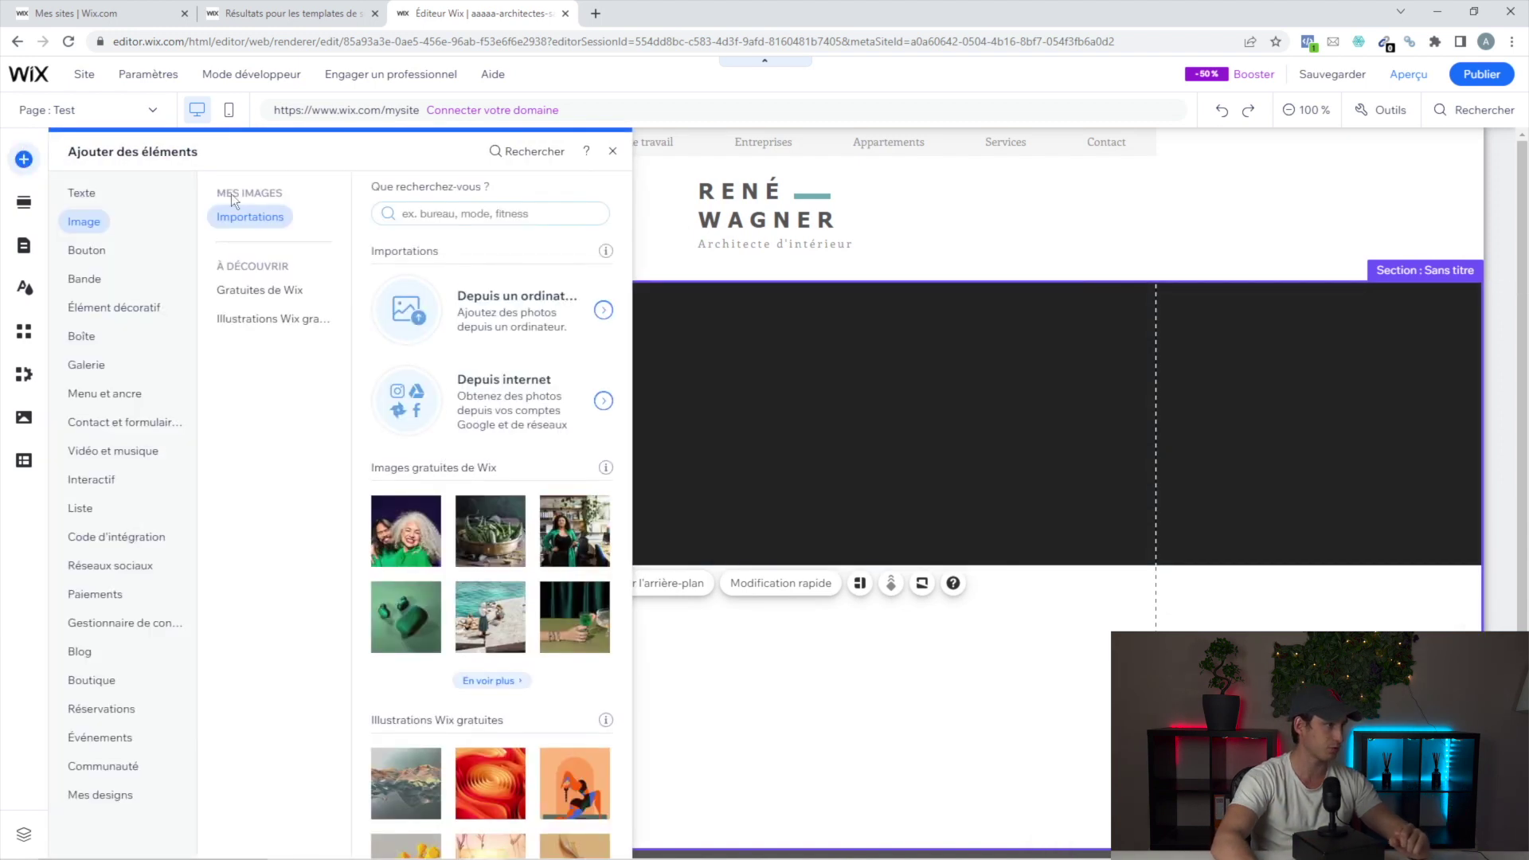
pyautogui.click(81, 193)
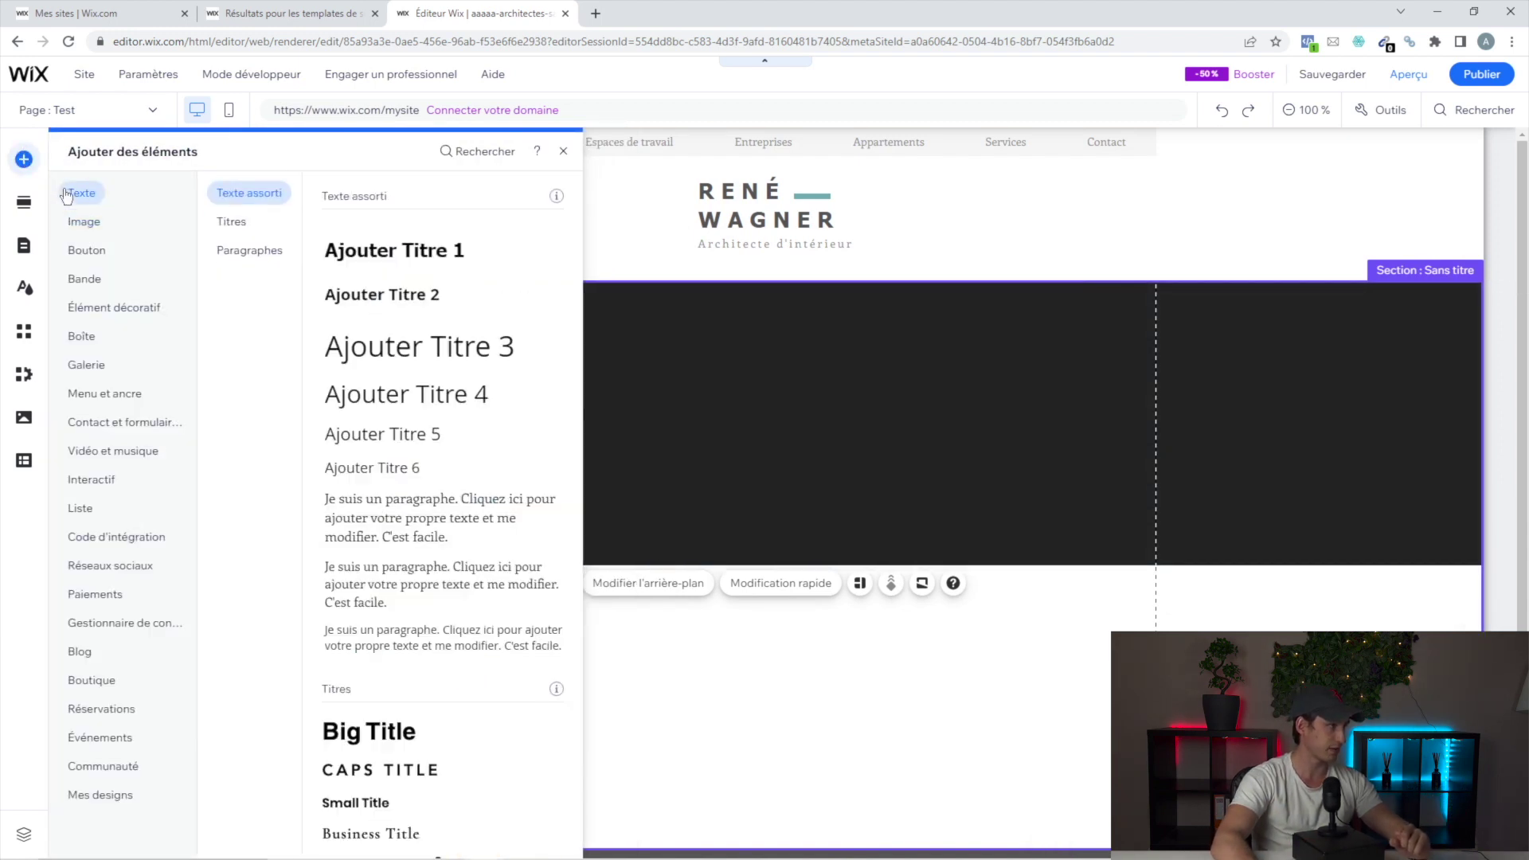
pyautogui.click(379, 259)
pyautogui.moveTo(605, 560); pyautogui.dragTo(460, 624)
pyautogui.moveTo(862, 626); pyautogui.dragTo(631, 629)
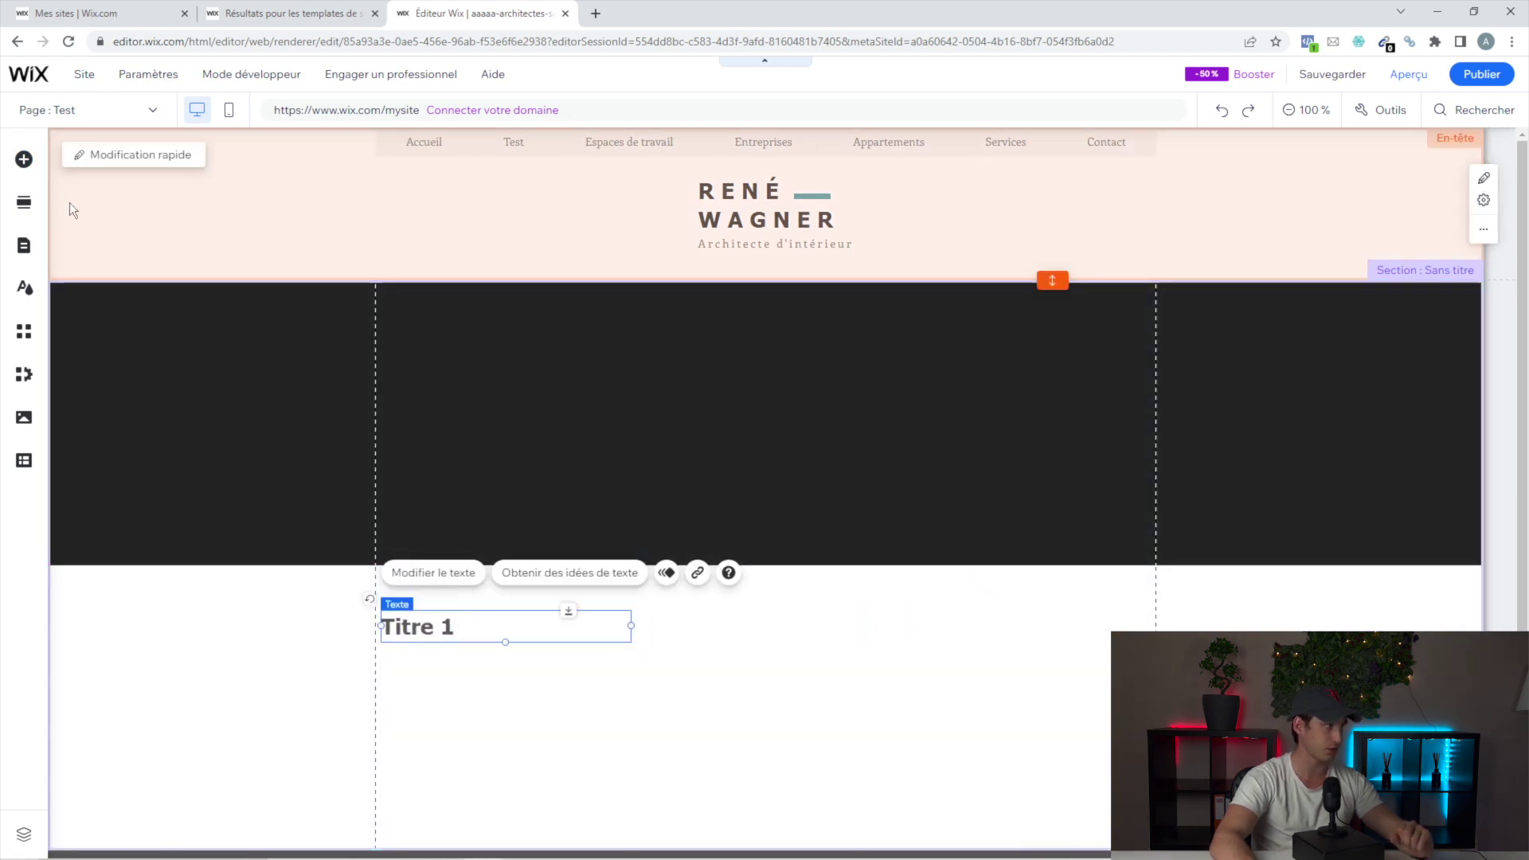
# - Replace the Titre 1 heading's text under the black strip with "Mes services"
pyautogui.click(24, 159)
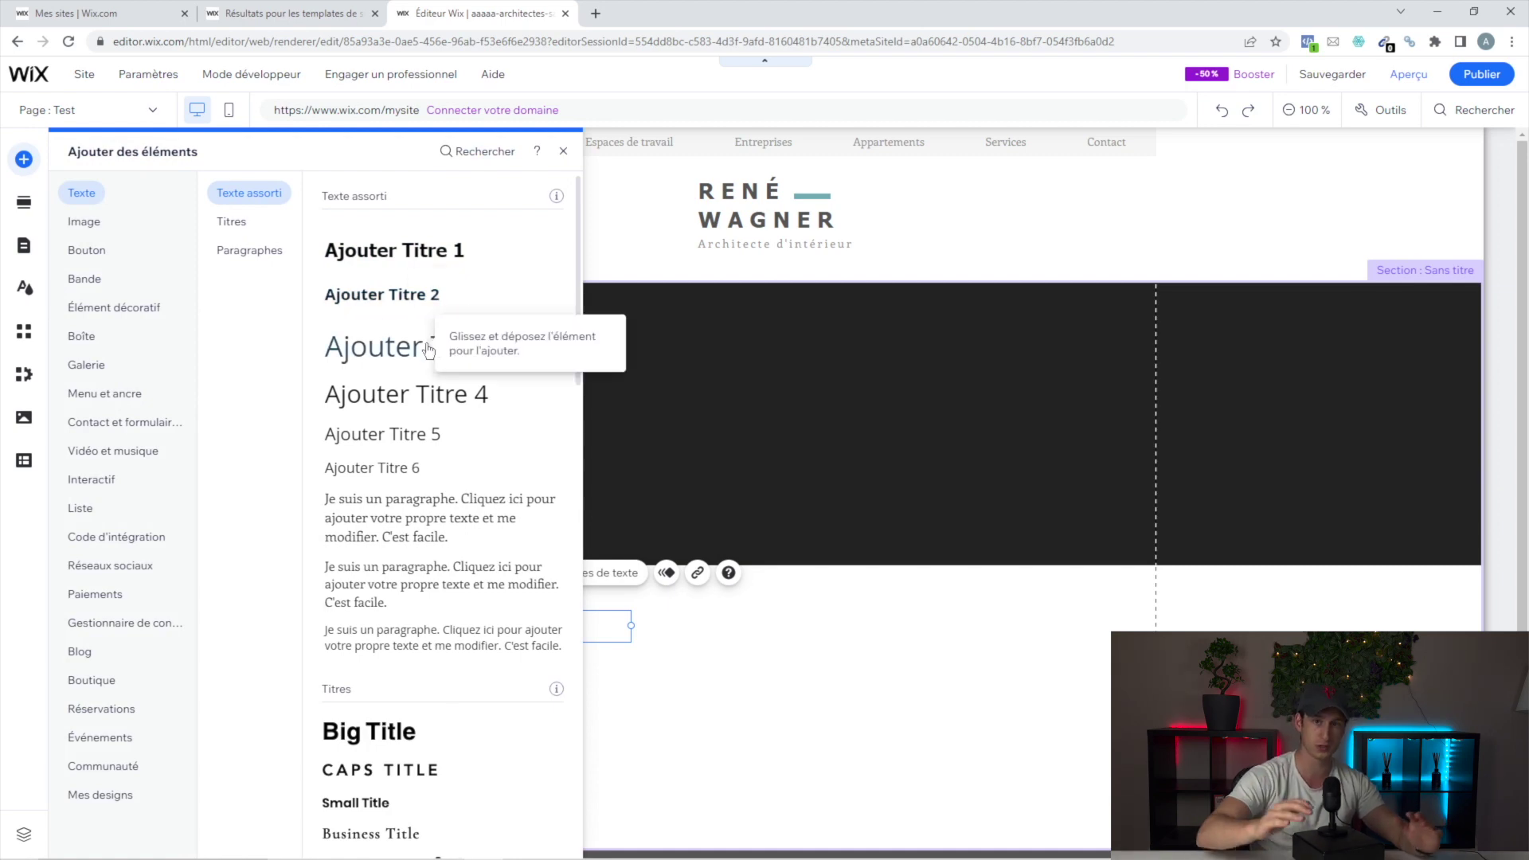
pyautogui.click(872, 349)
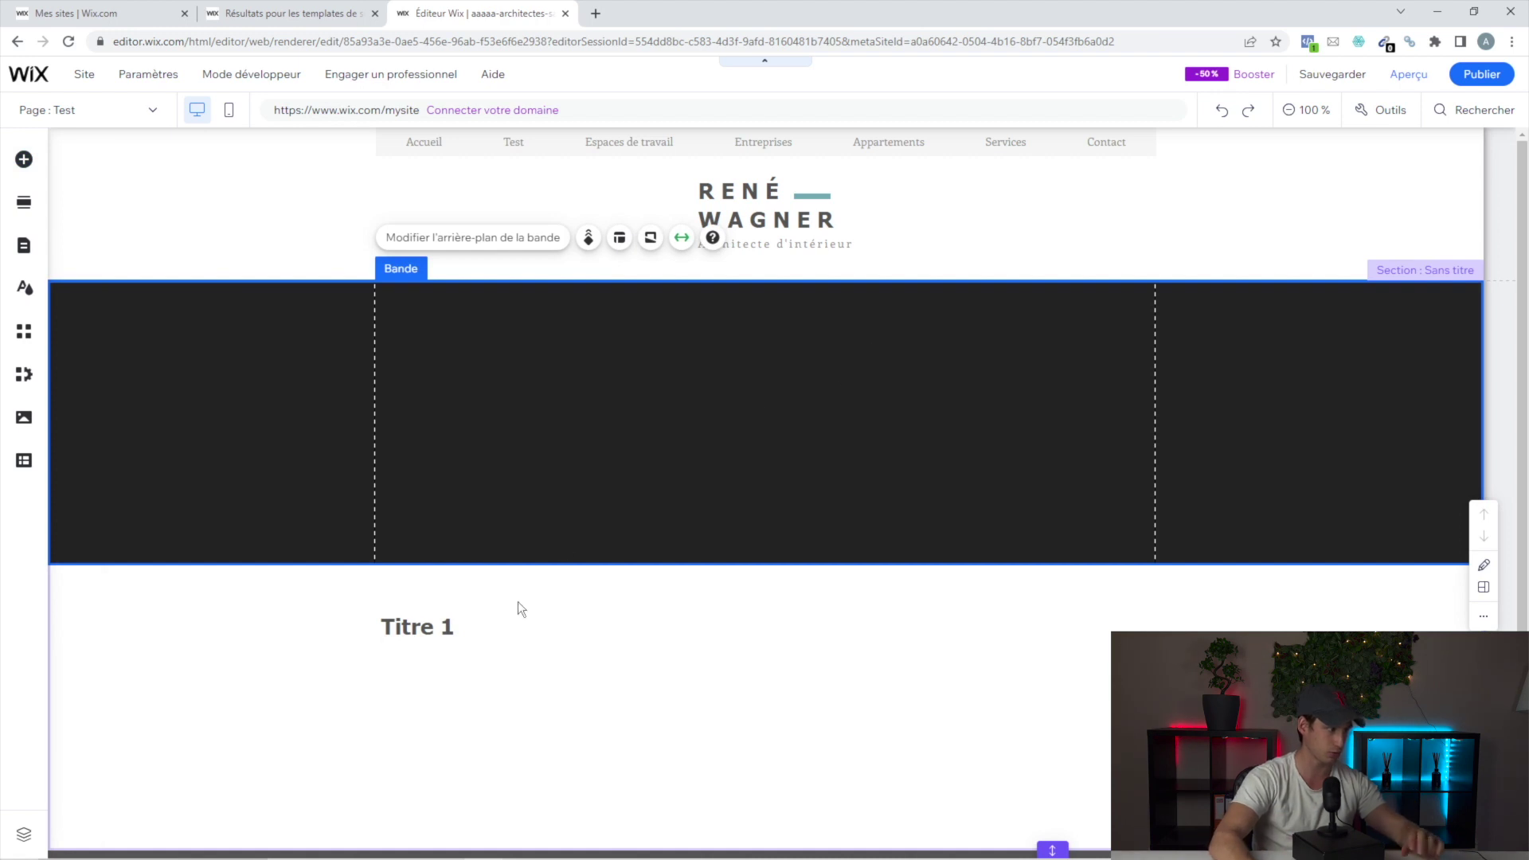
pyautogui.click(514, 625)
pyautogui.click(513, 625)
pyautogui.write('Mes services')
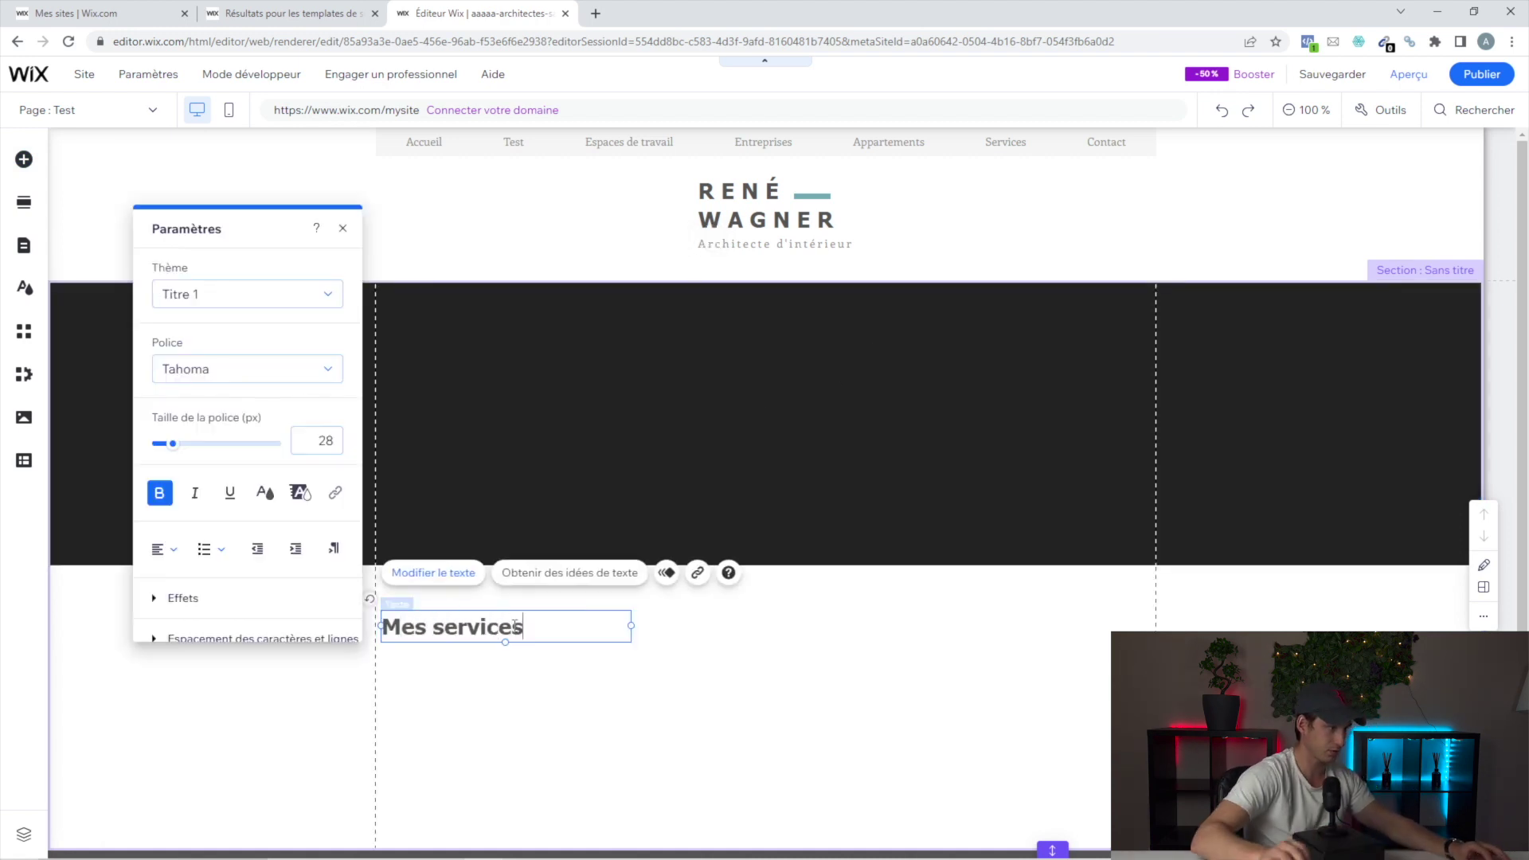
# - Add a Paragraphe 1 text directly under the "Mes services" heading and widen its box so it wraps on two lines
pyautogui.click(24, 159)
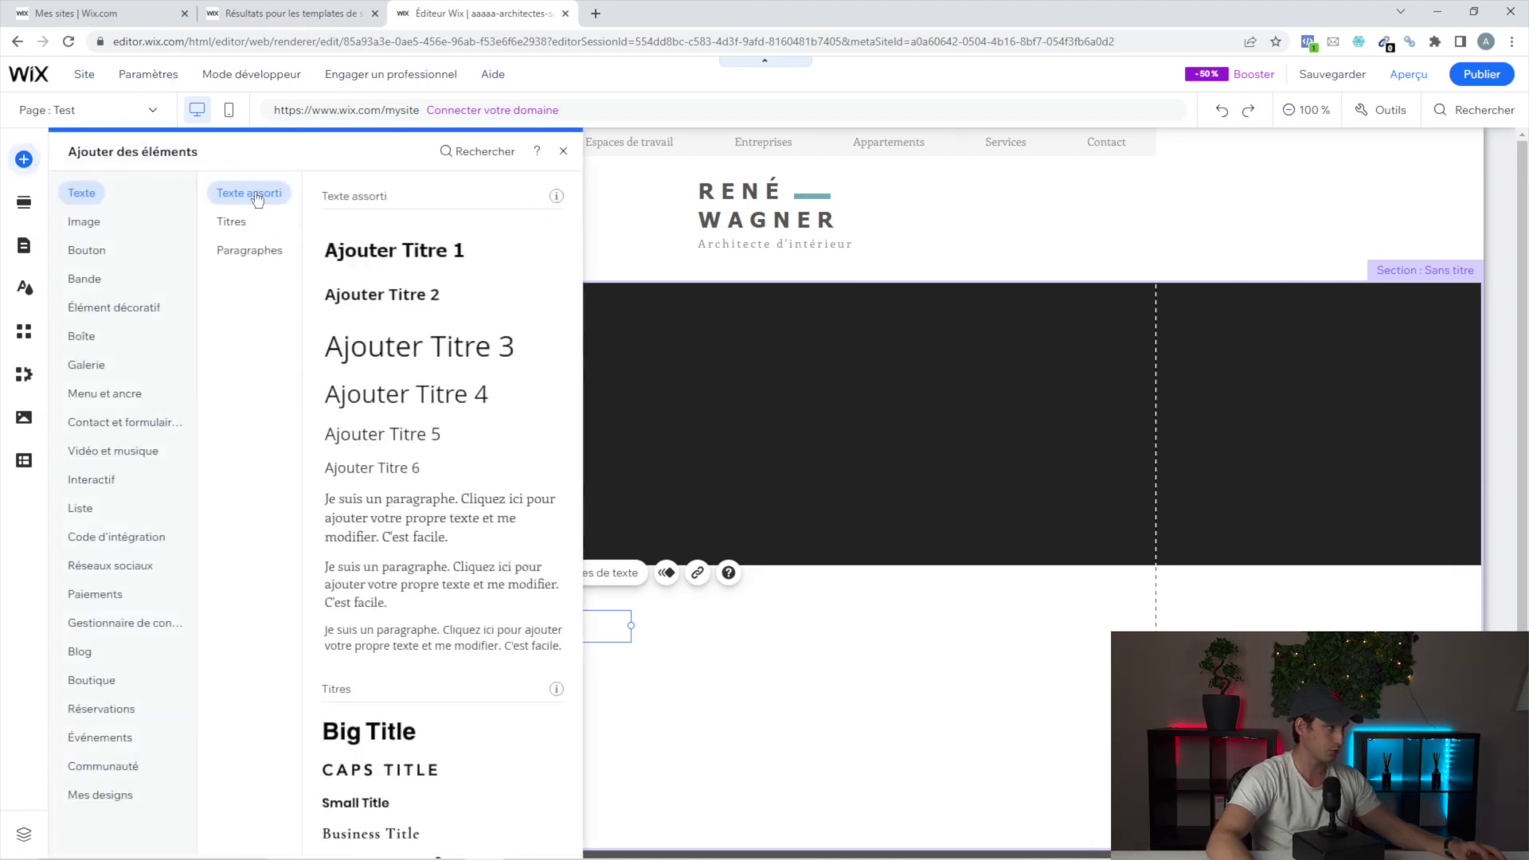
pyautogui.moveTo(396, 518); pyautogui.dragTo(439, 700)
pyautogui.click(438, 700)
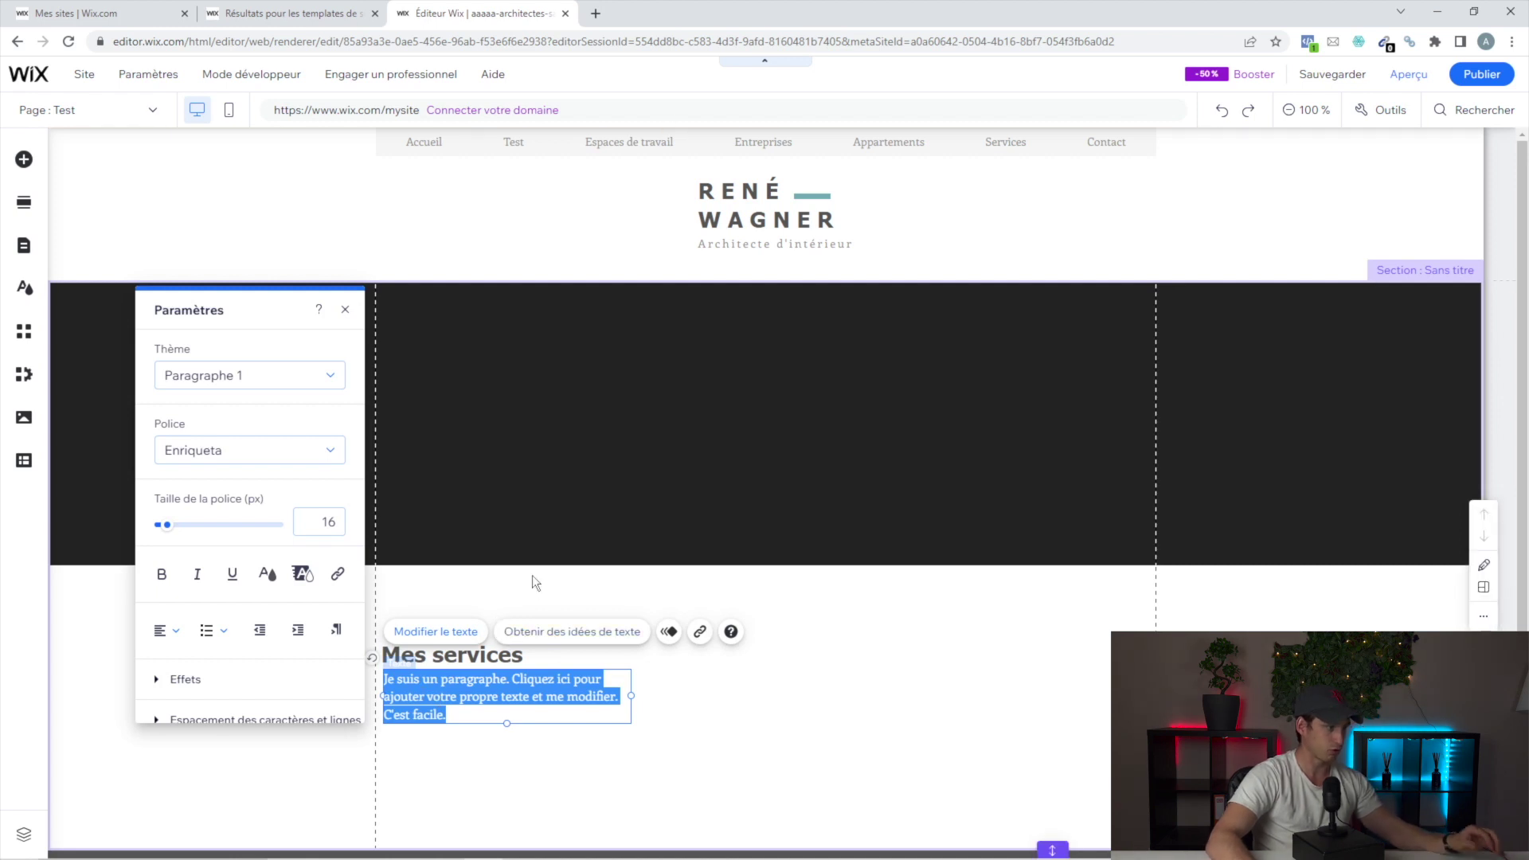
pyautogui.click(532, 574)
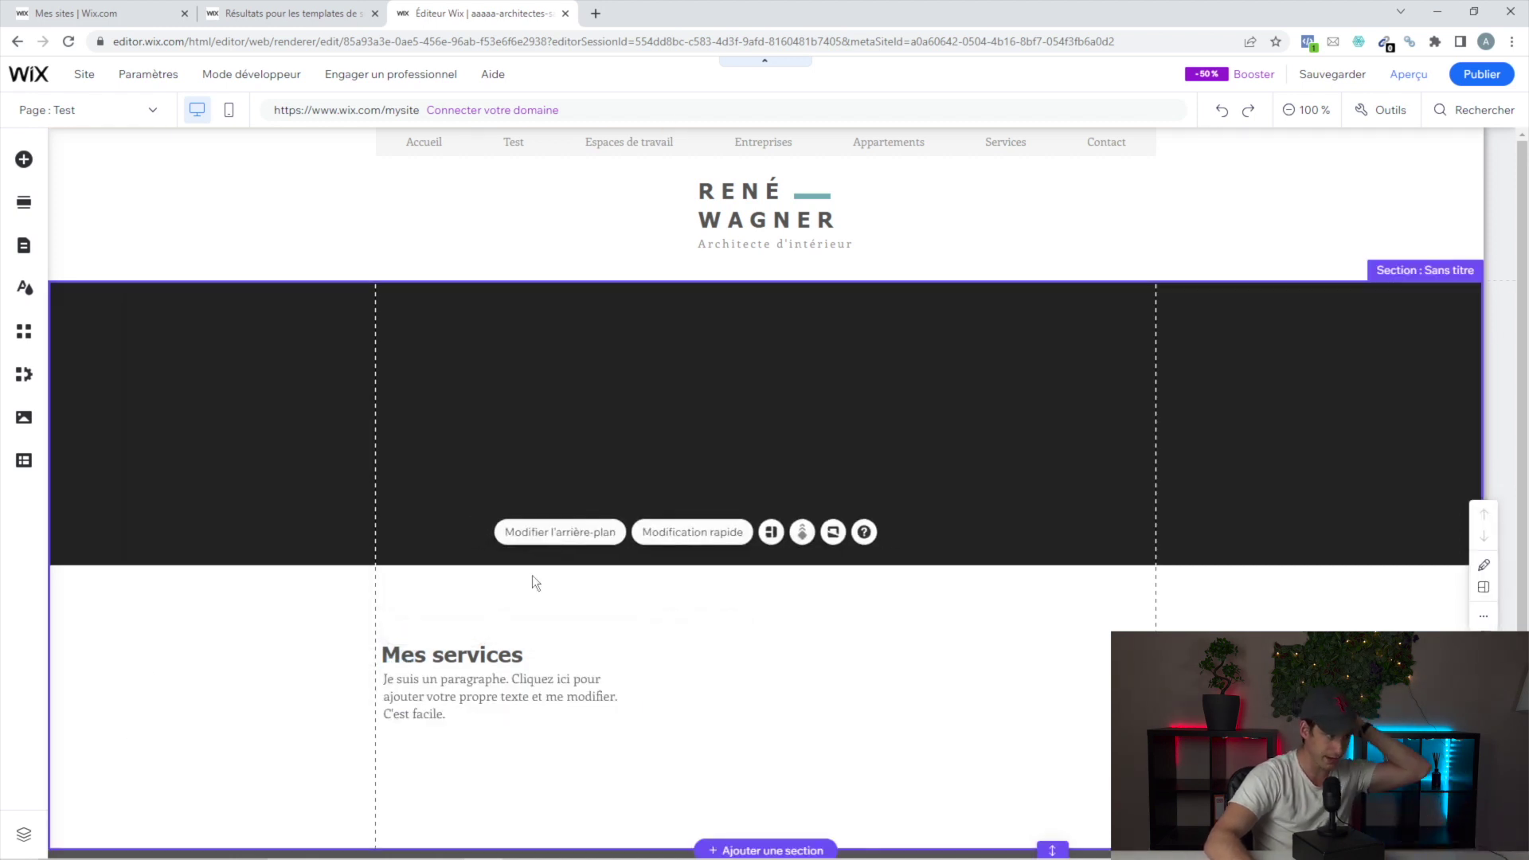
pyautogui.click(539, 699)
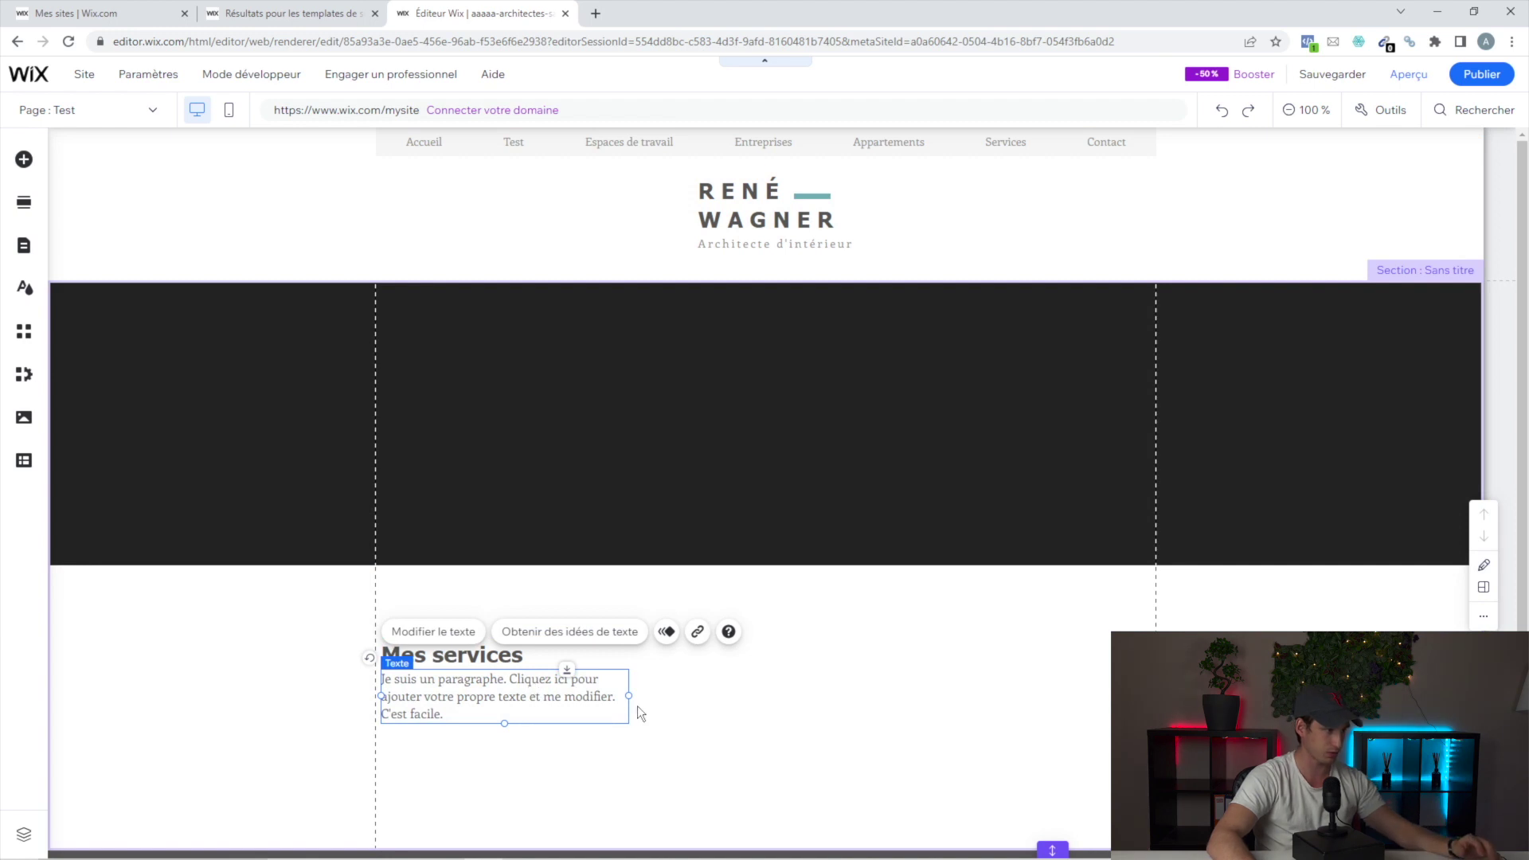
pyautogui.moveTo(629, 696); pyautogui.dragTo(701, 696)
pyautogui.click(681, 731)
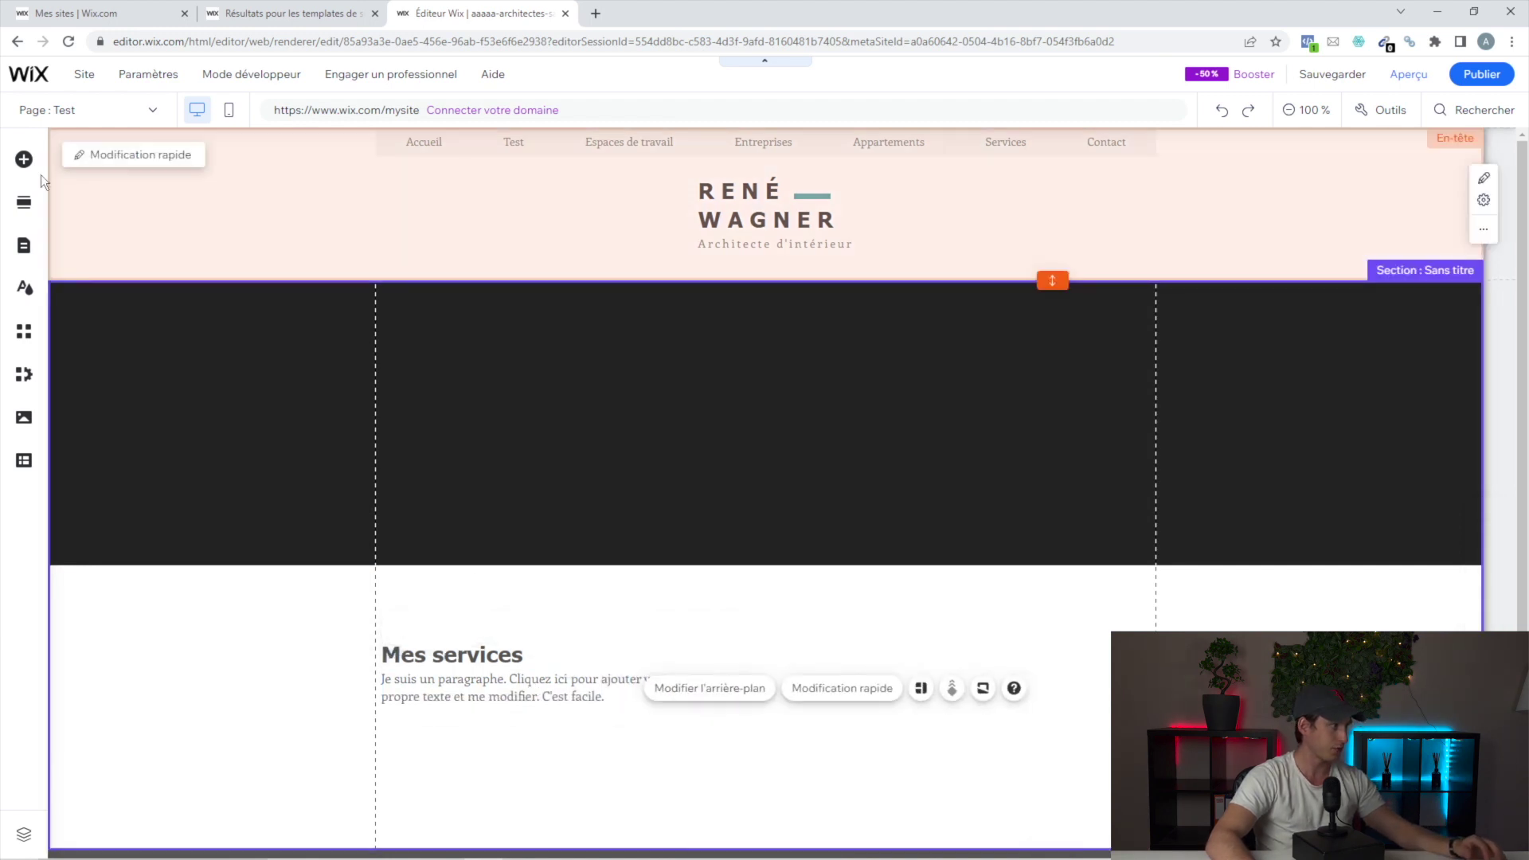
# - Open the site's media chooser for adding an image and search the Wix photos and videos for "architecte"
pyautogui.click(20, 159)
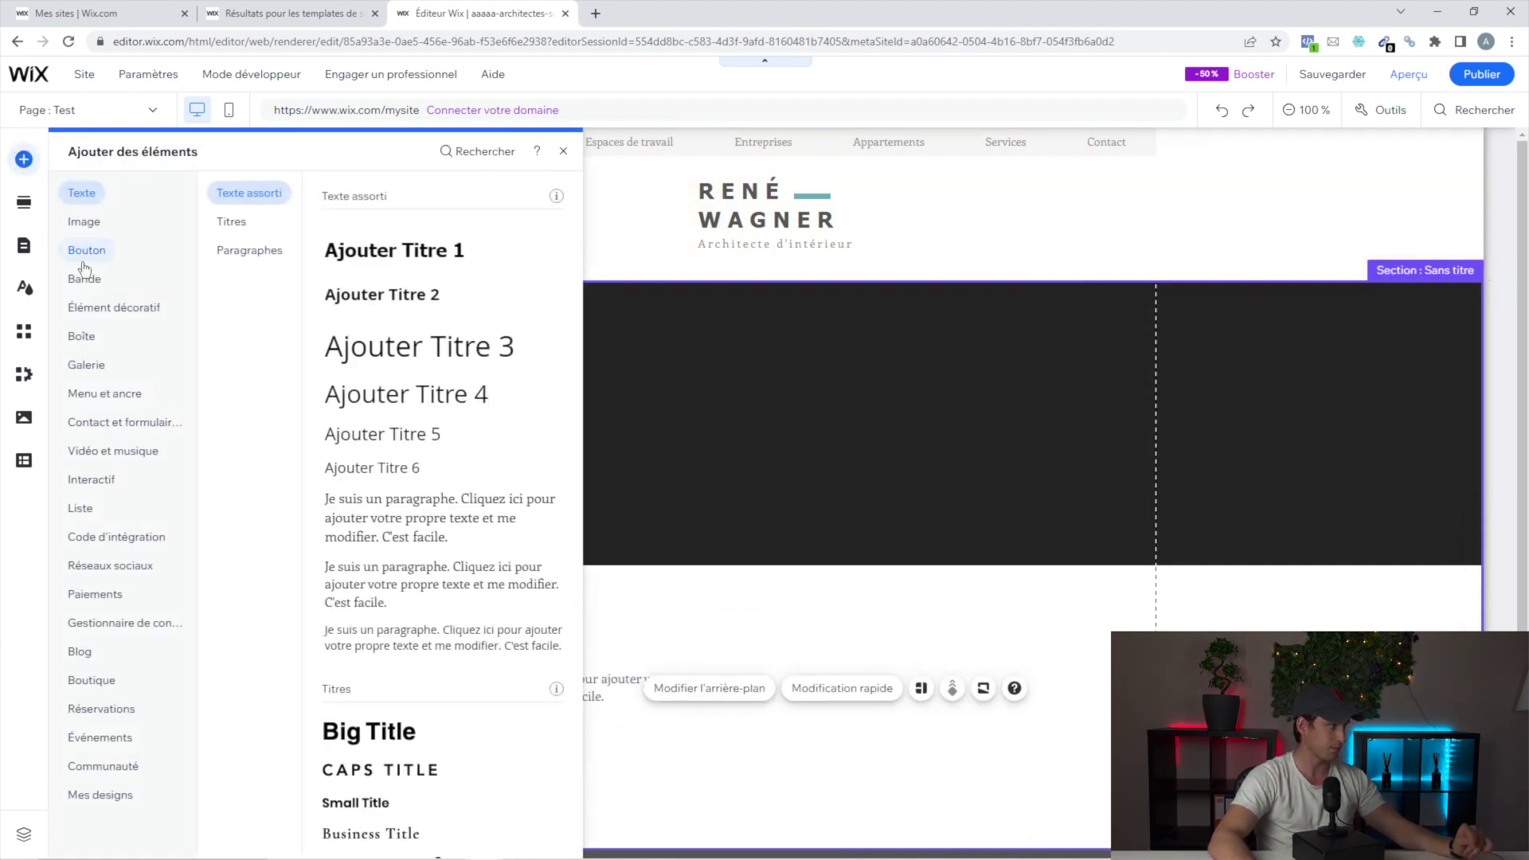
pyautogui.moveTo(91, 233)
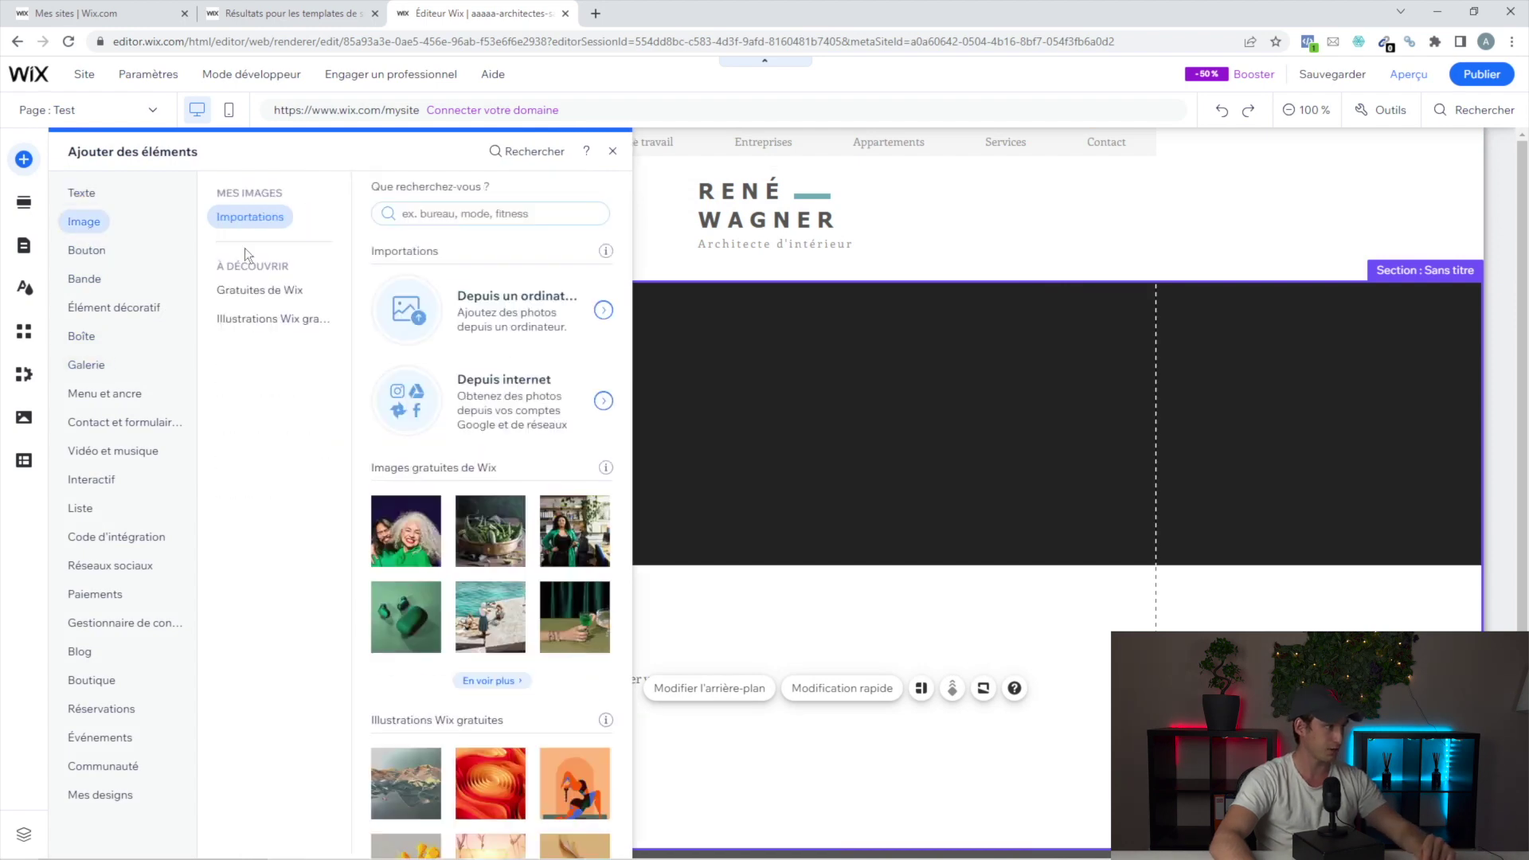
pyautogui.click(529, 318)
pyautogui.click(1079, 215)
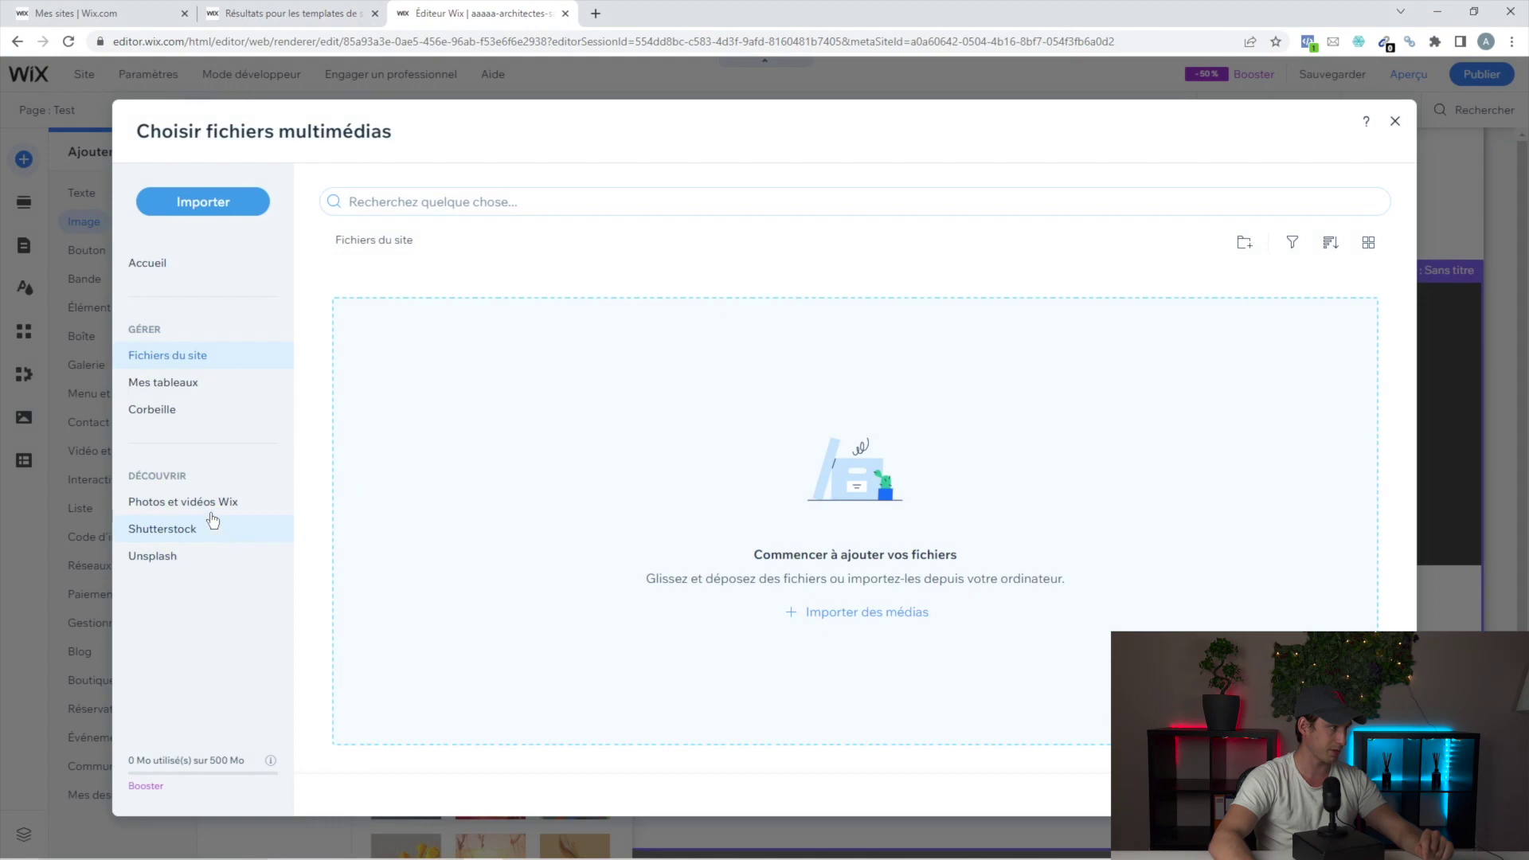
pyautogui.click(207, 508)
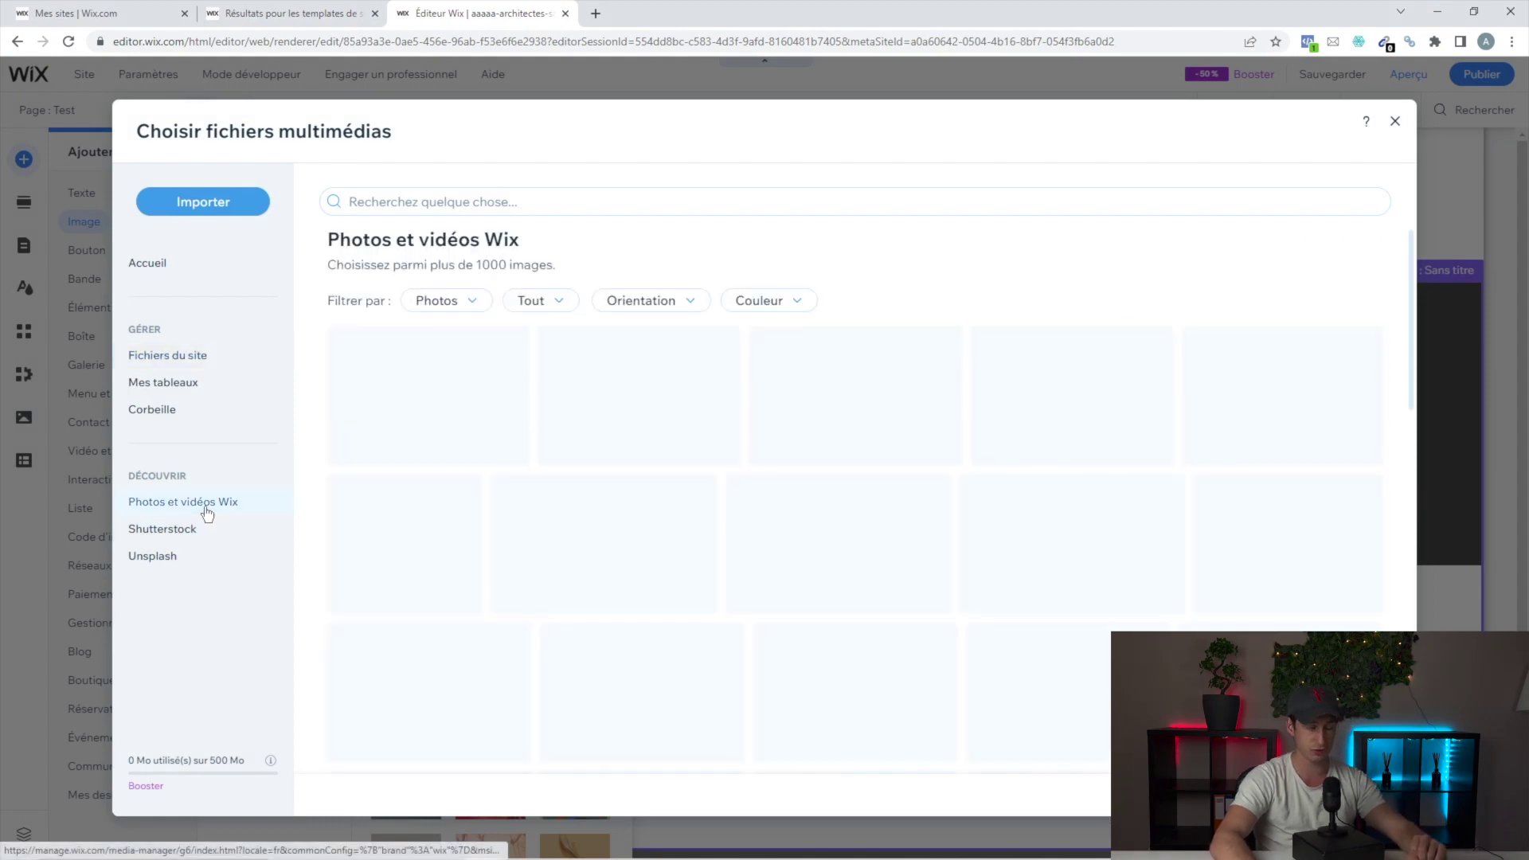
pyautogui.click(613, 194)
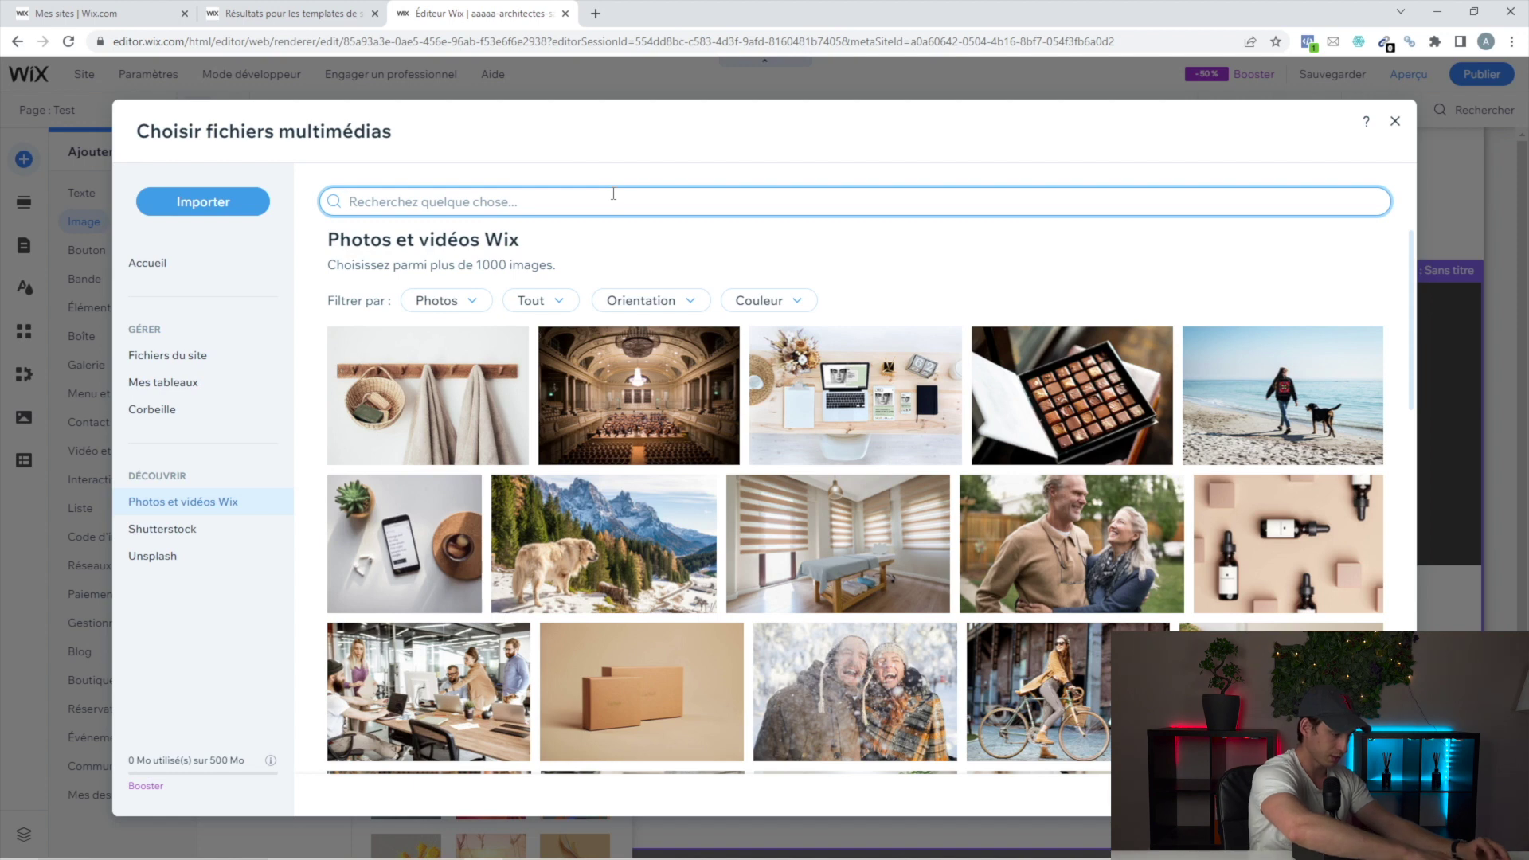
pyautogui.write('architecte')
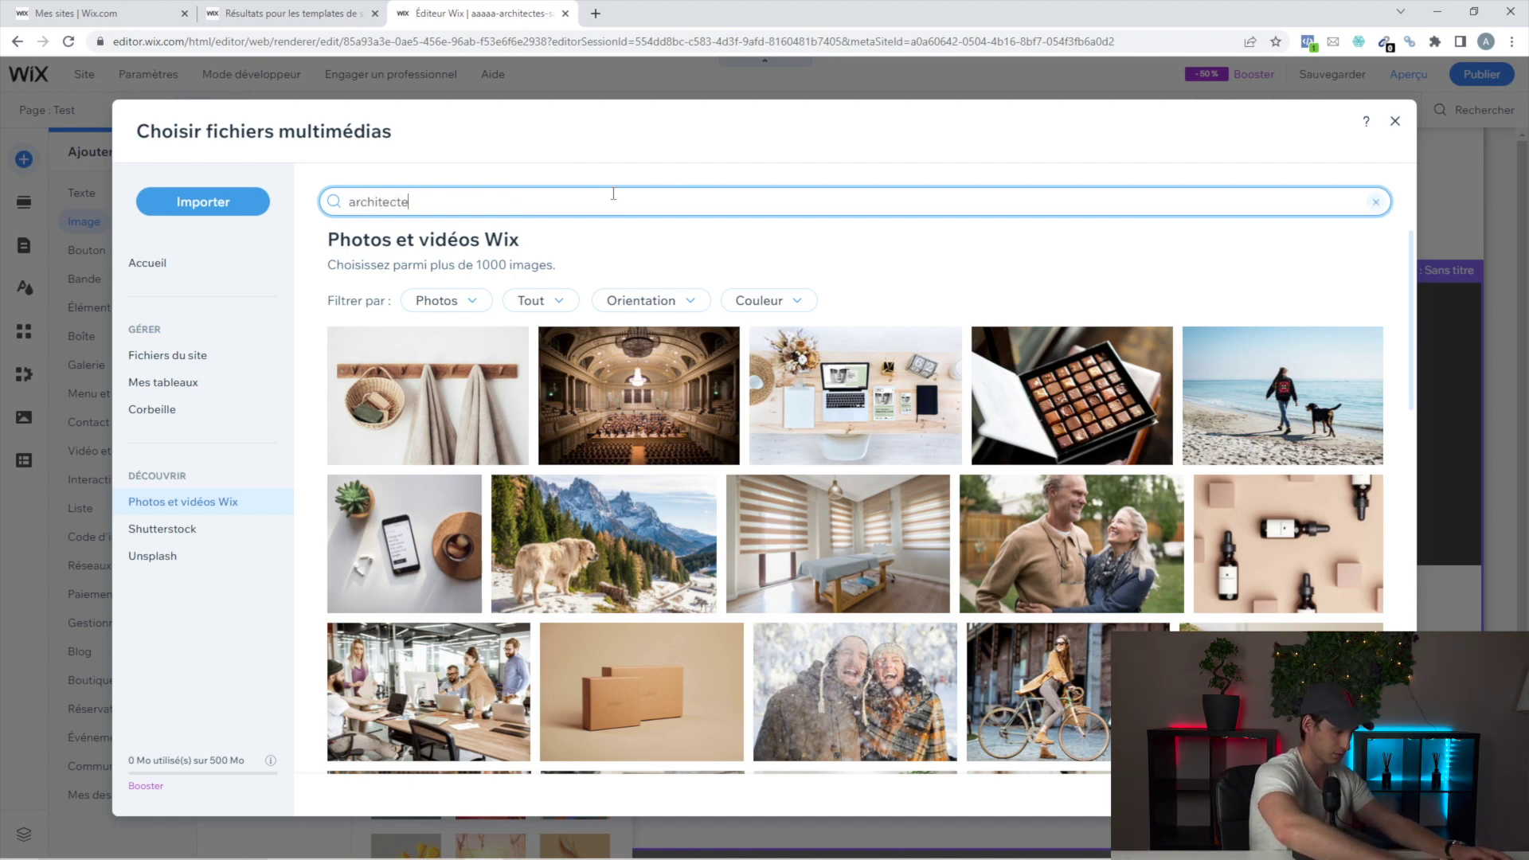
pyautogui.press('Return')
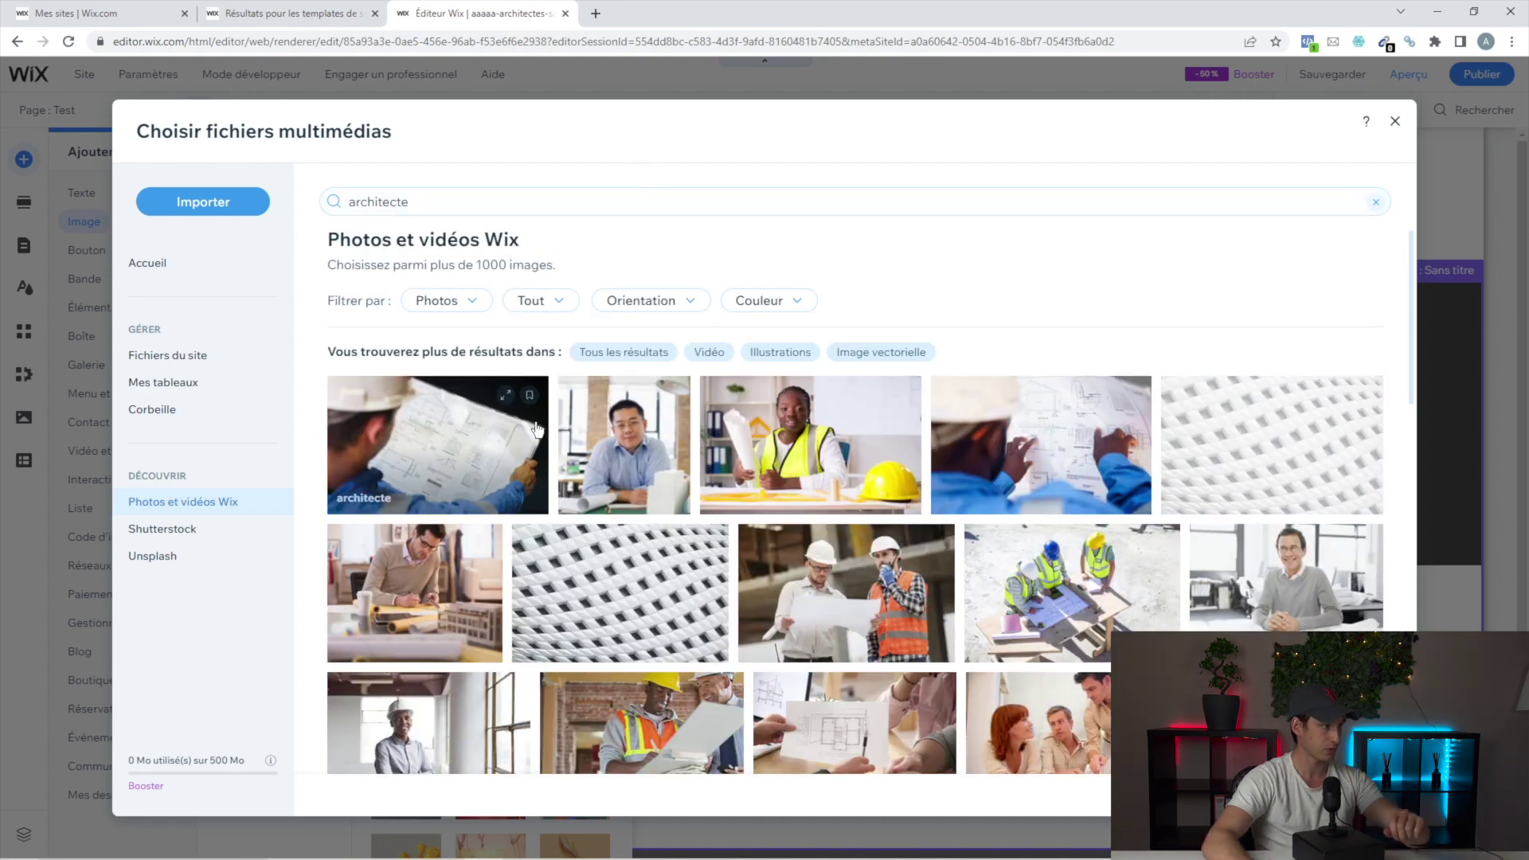
# - Insert the photo of hands holding a floor plan, shrink it and place it beside the "Mes services" text
pyautogui.scroll(-4, 844, 507)
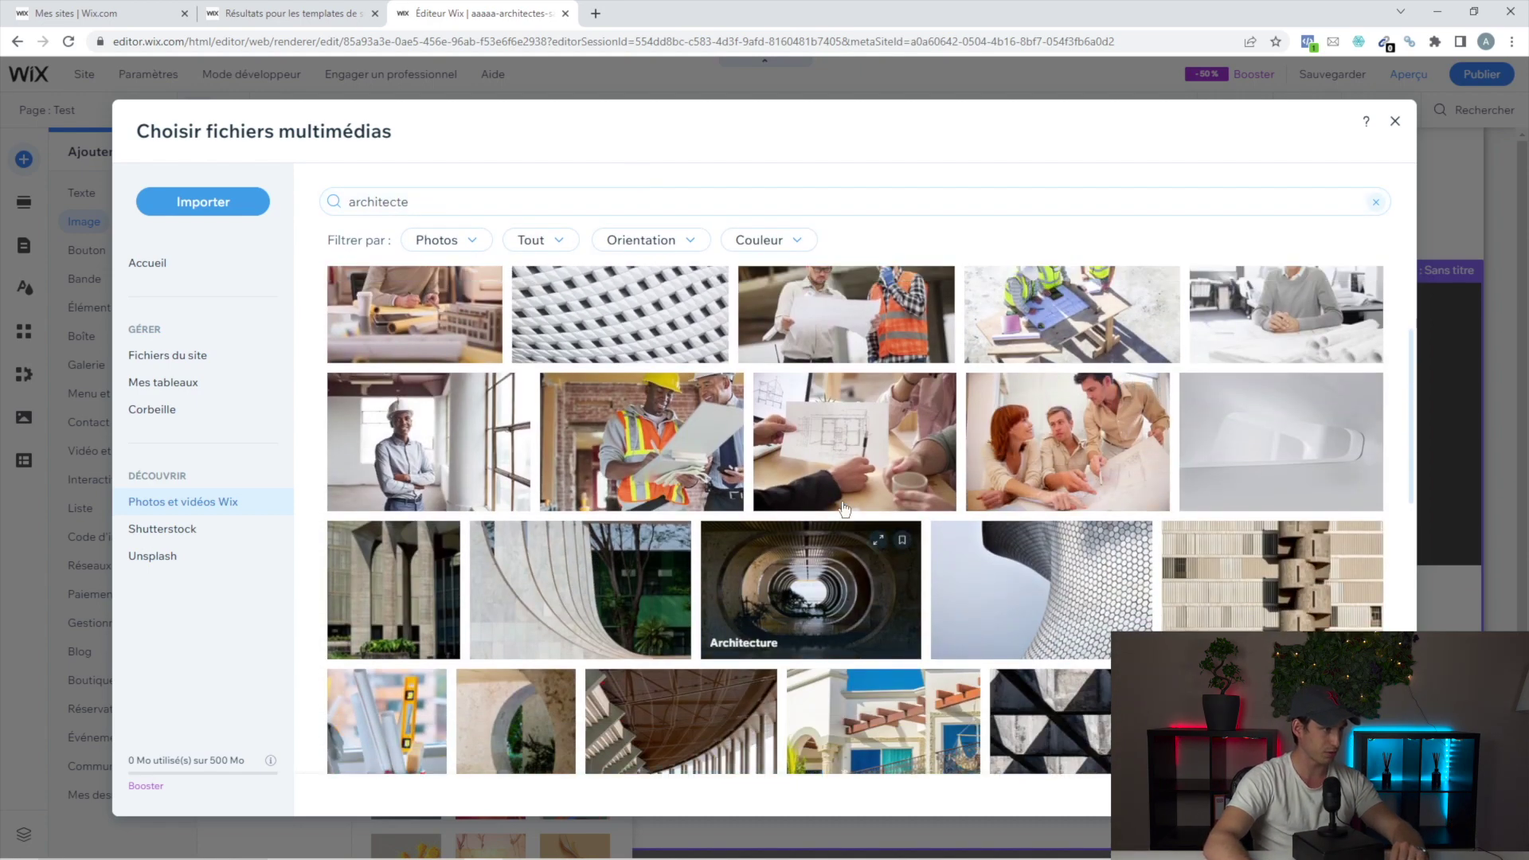
pyautogui.scroll(2, 844, 507)
pyautogui.doubleClick(846, 525)
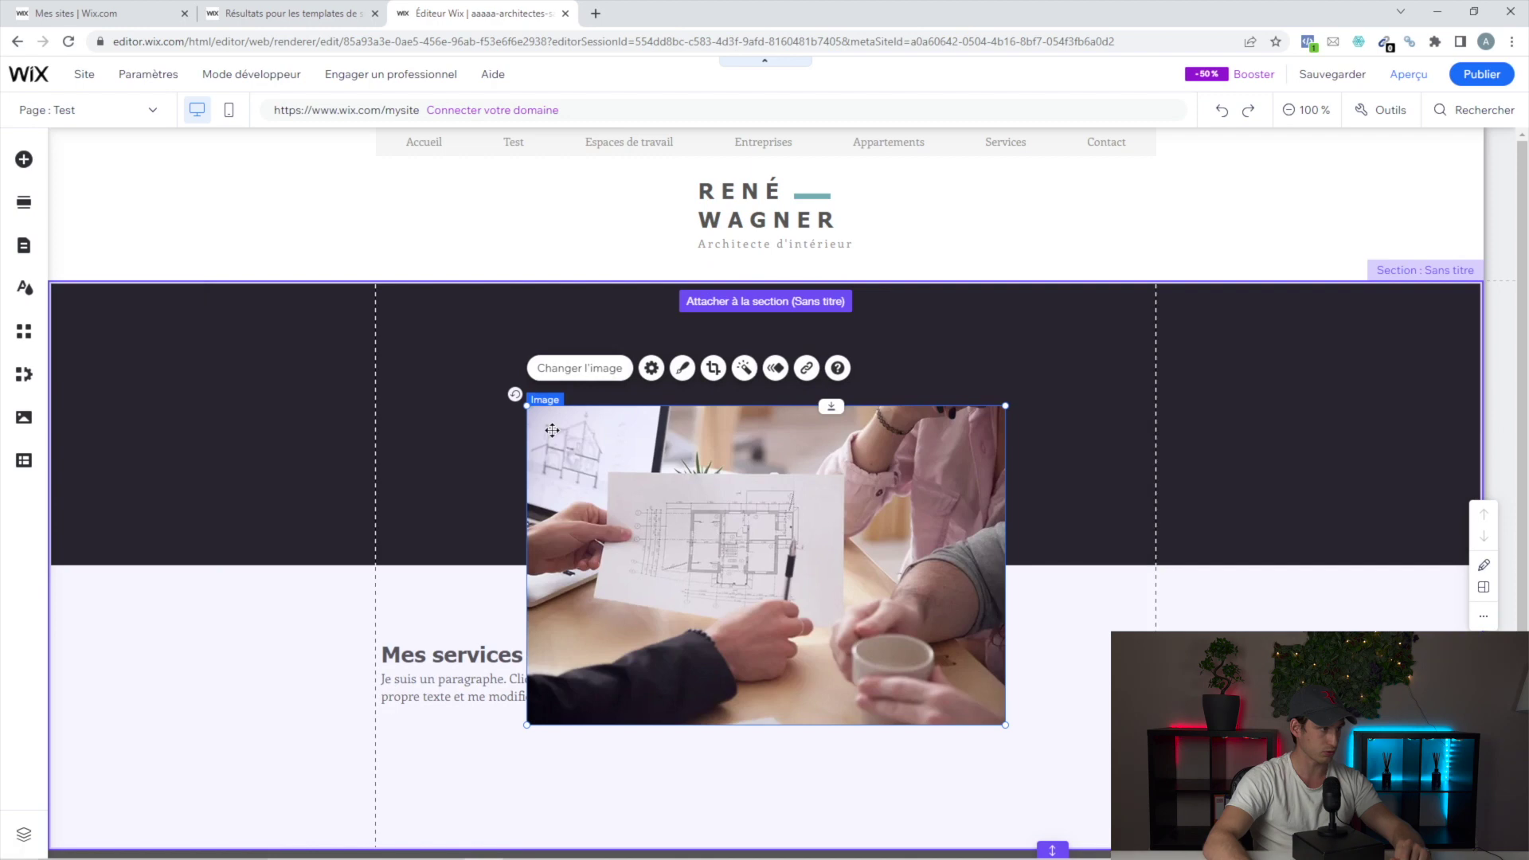
pyautogui.moveTo(532, 405); pyautogui.dragTo(781, 575)
pyautogui.moveTo(896, 629); pyautogui.dragTo(967, 677)
pyautogui.moveTo(854, 623); pyautogui.dragTo(824, 600)
pyautogui.moveTo(964, 683); pyautogui.dragTo(923, 683)
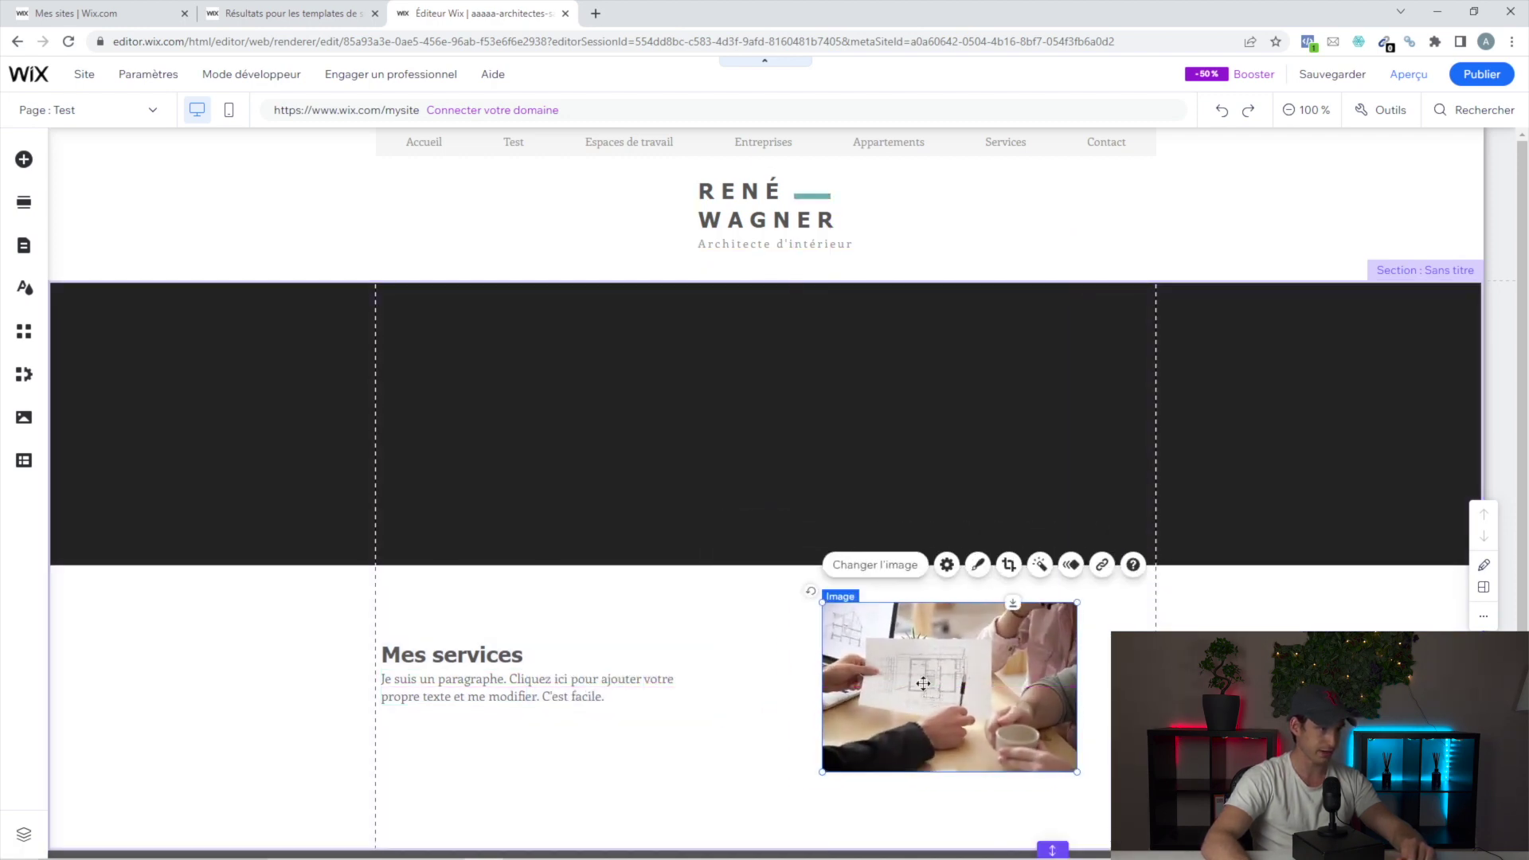
# - Customize the image's frame with the bordered design, using a 5 px wide red border at 100% opacity
pyautogui.click(978, 567)
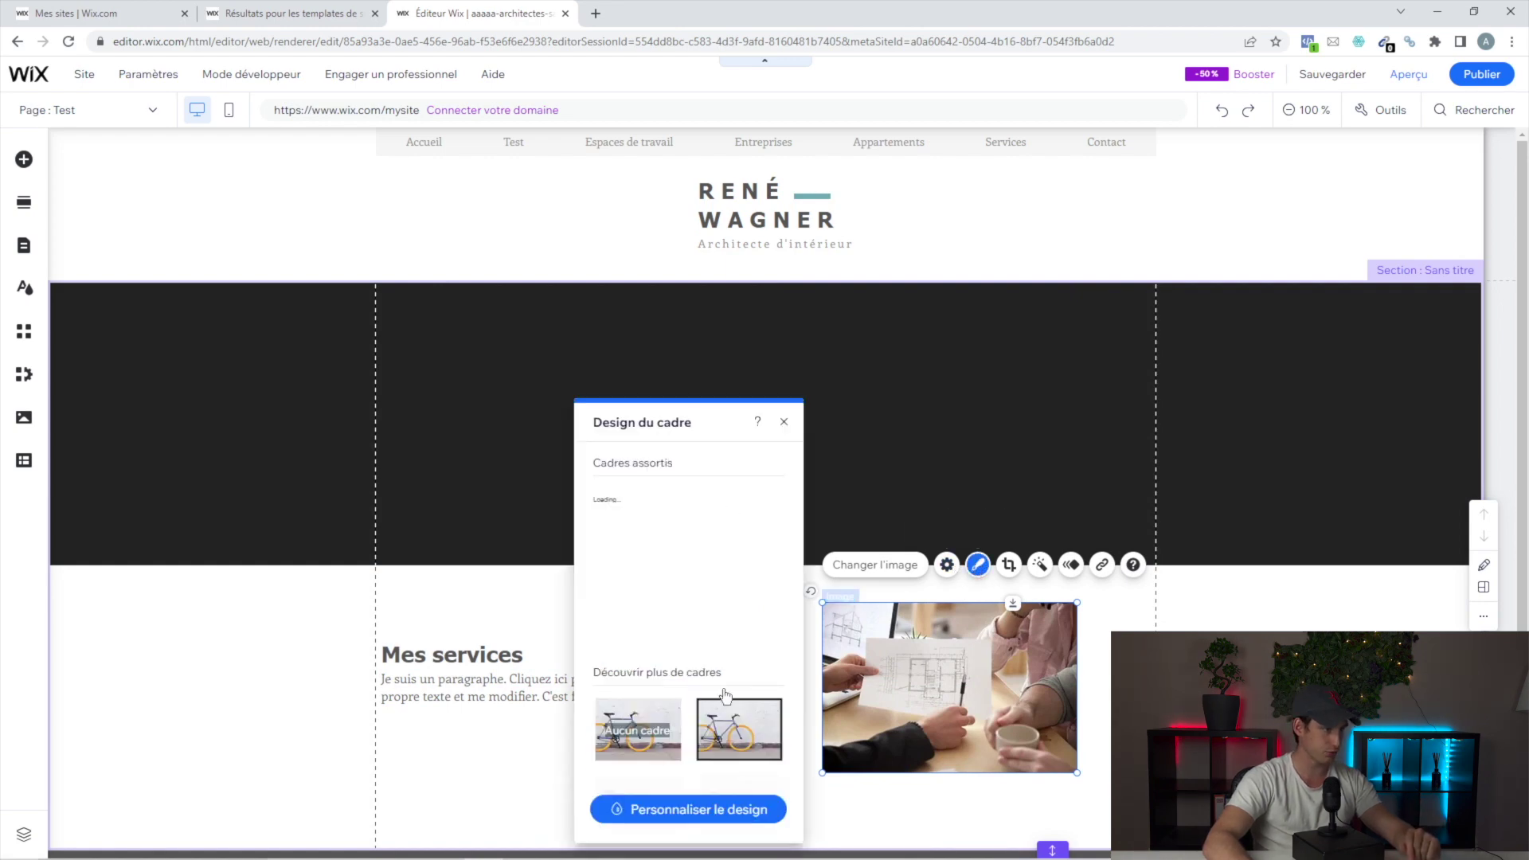
pyautogui.click(708, 810)
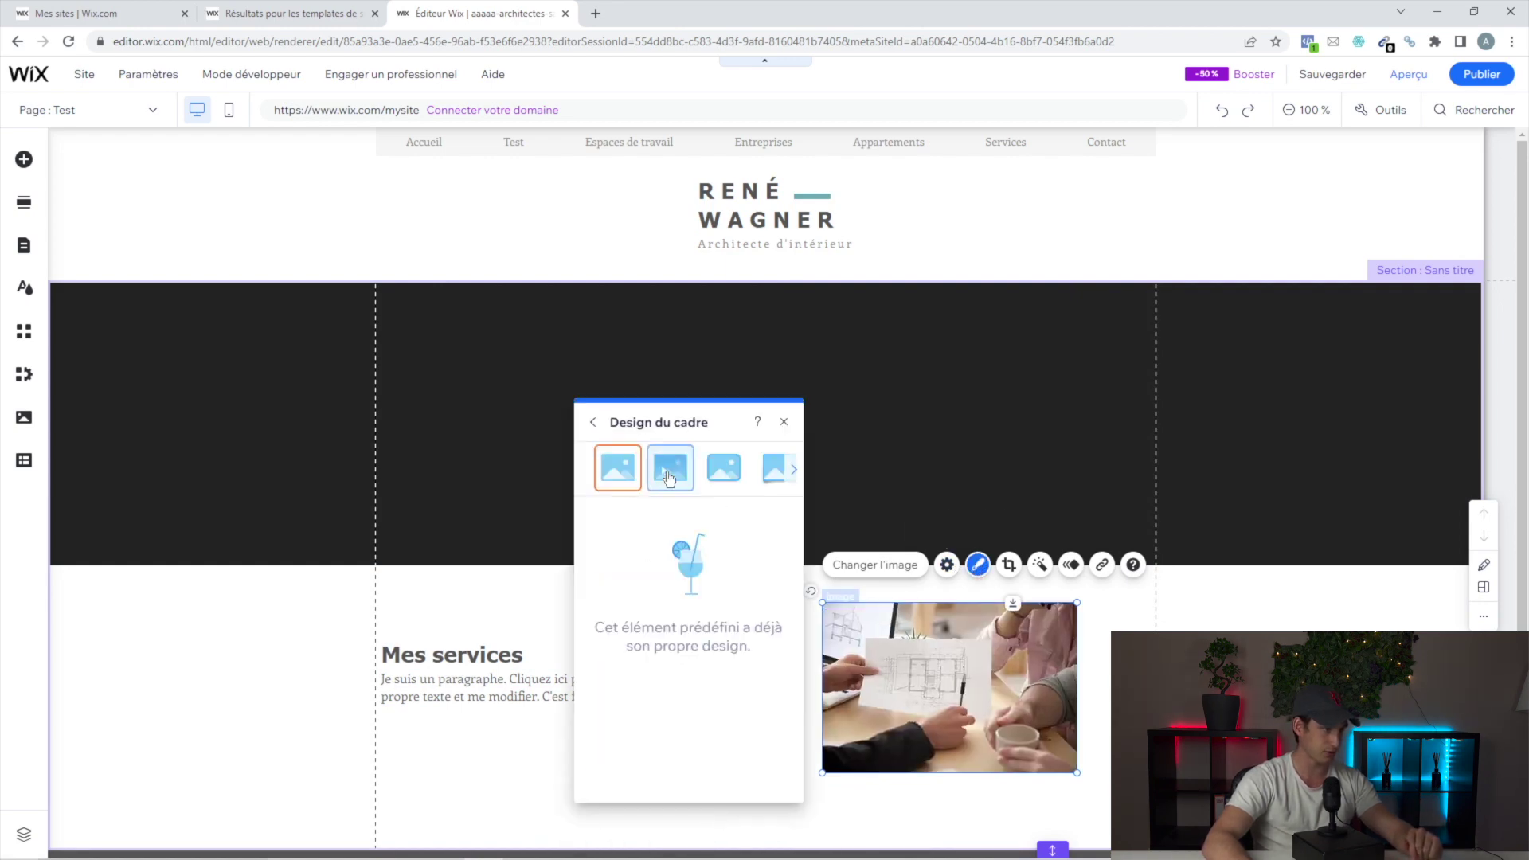
pyautogui.click(669, 478)
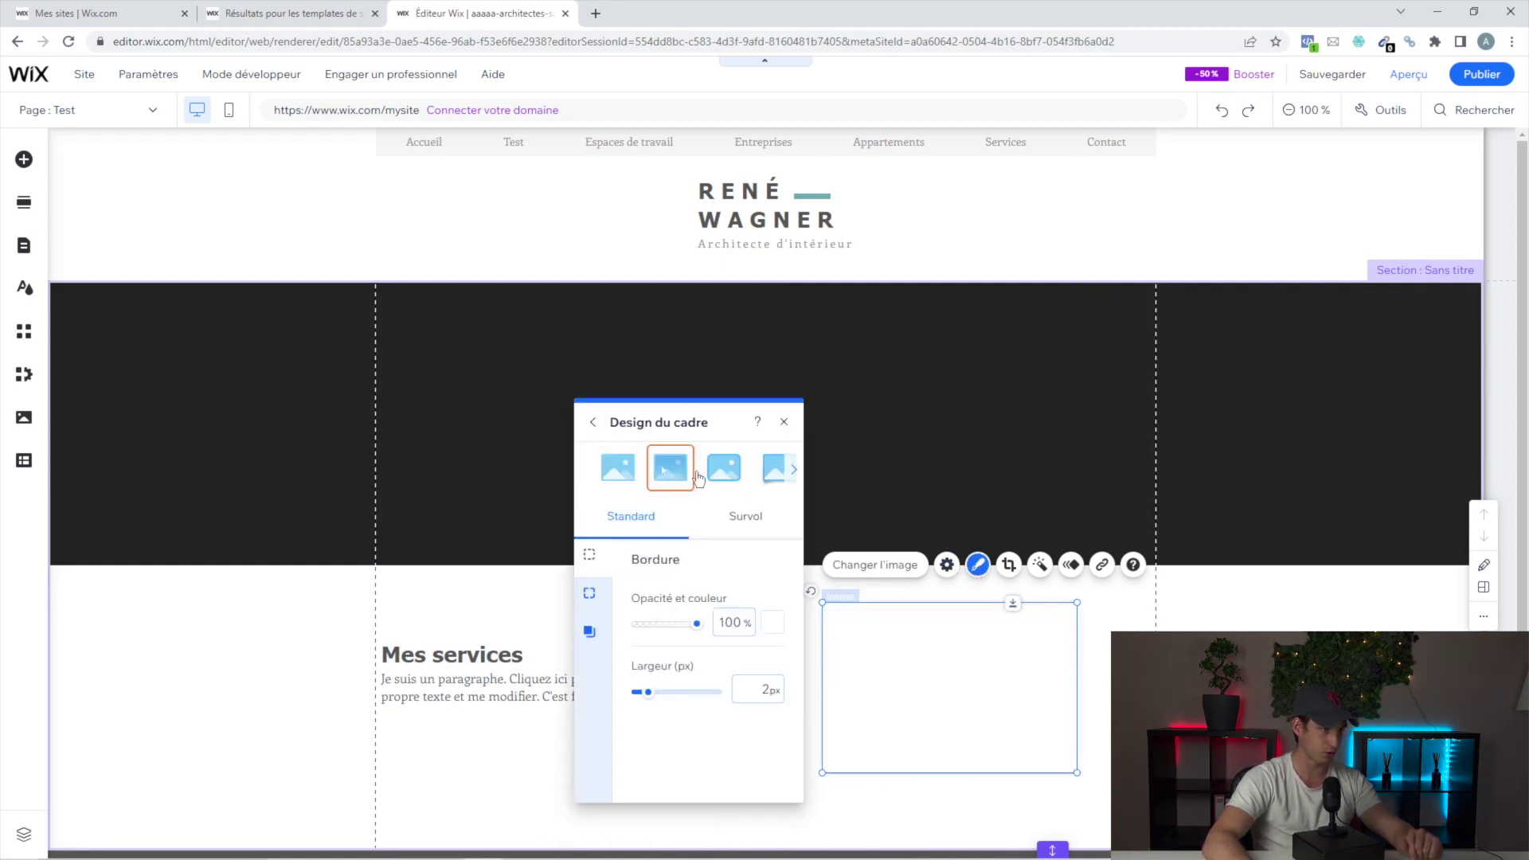
pyautogui.click(774, 625)
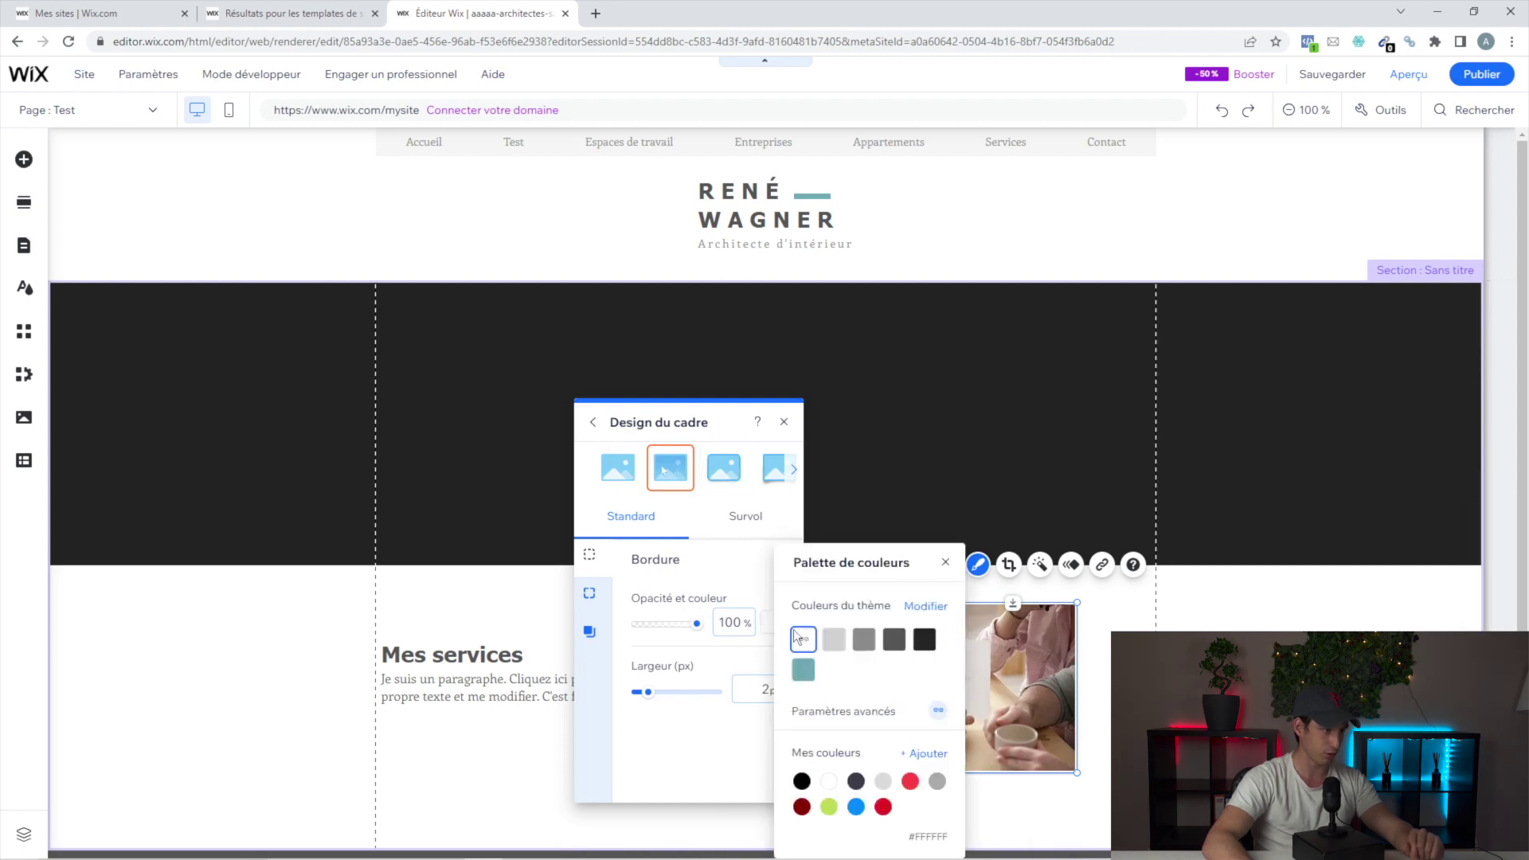
pyautogui.click(922, 641)
pyautogui.click(746, 685)
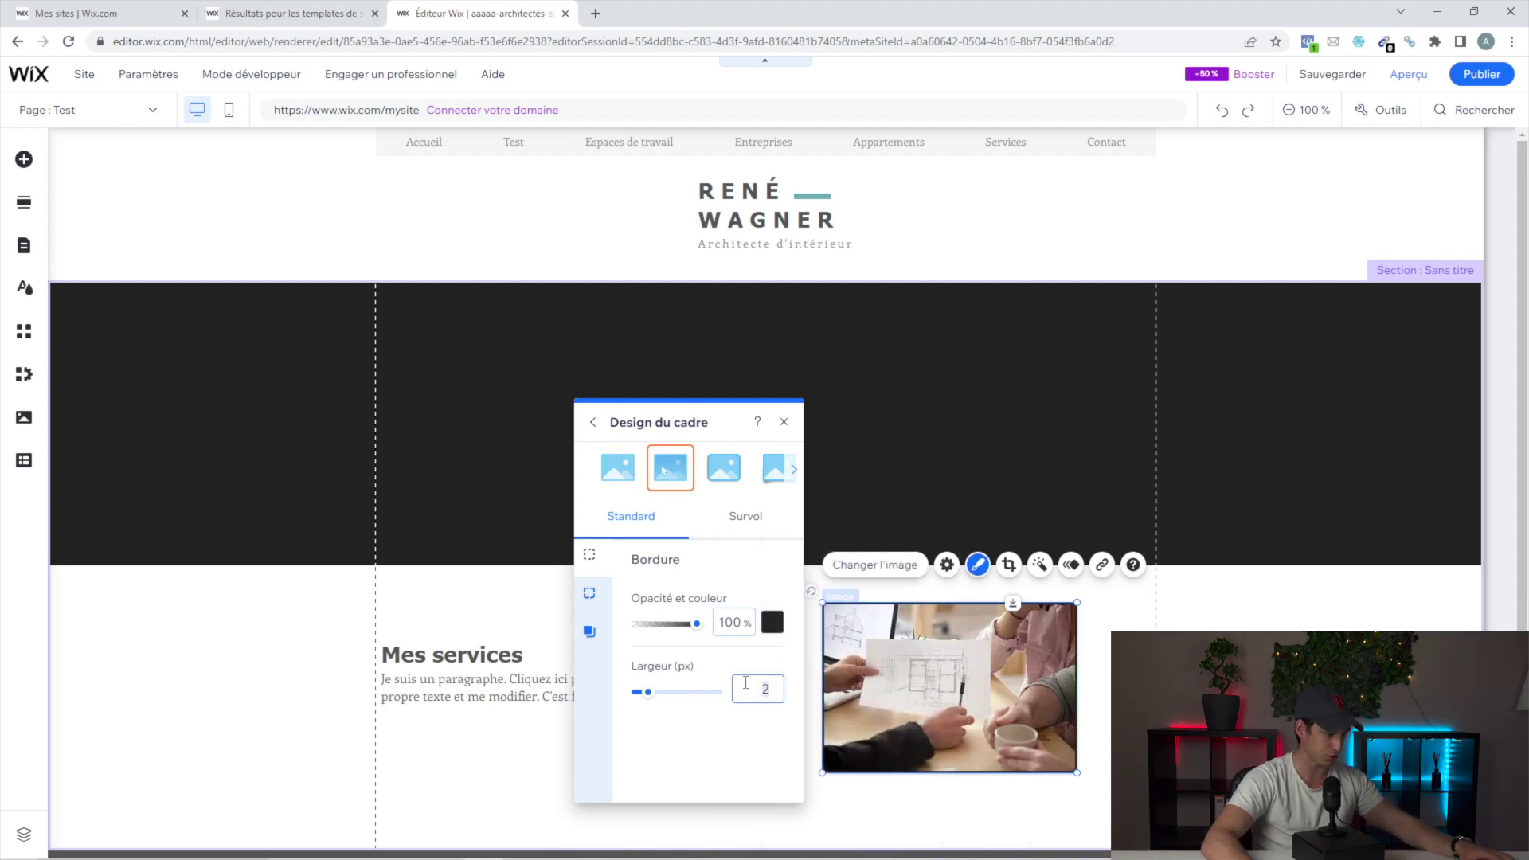
pyautogui.write('5')
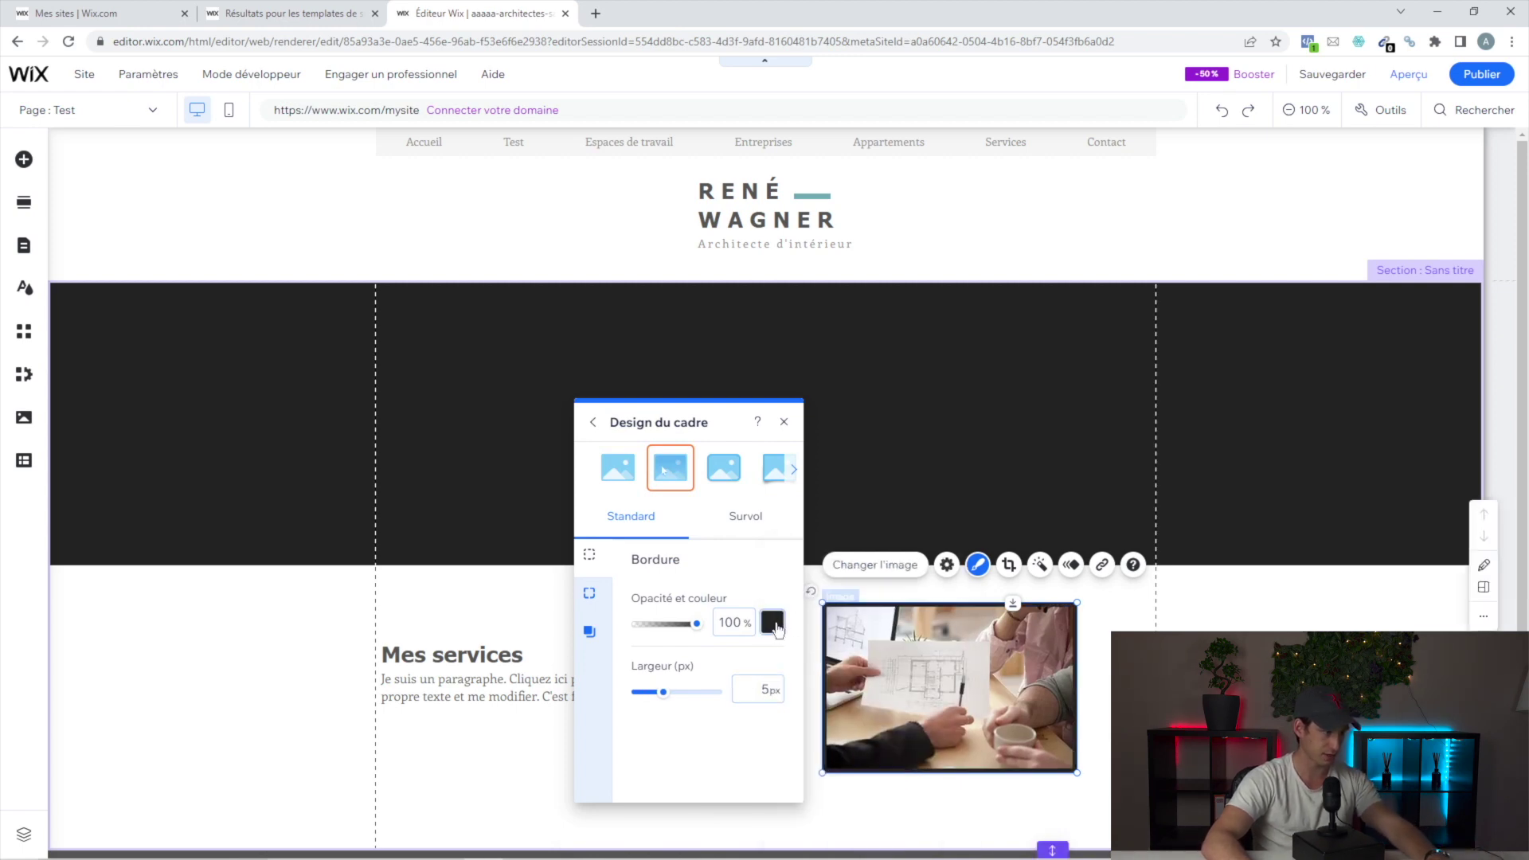
pyautogui.click(774, 624)
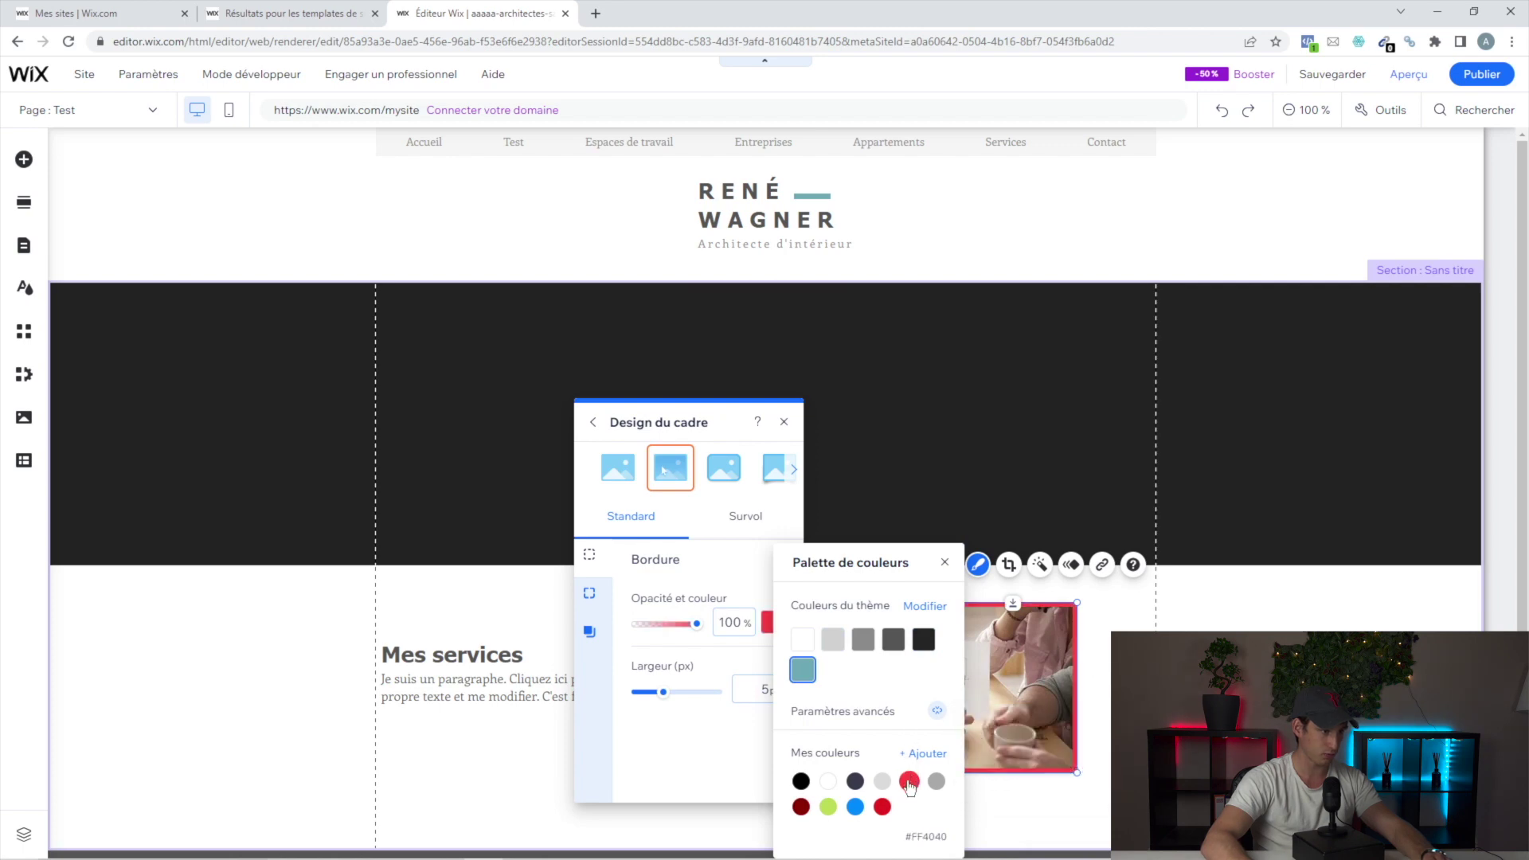
pyautogui.click(908, 781)
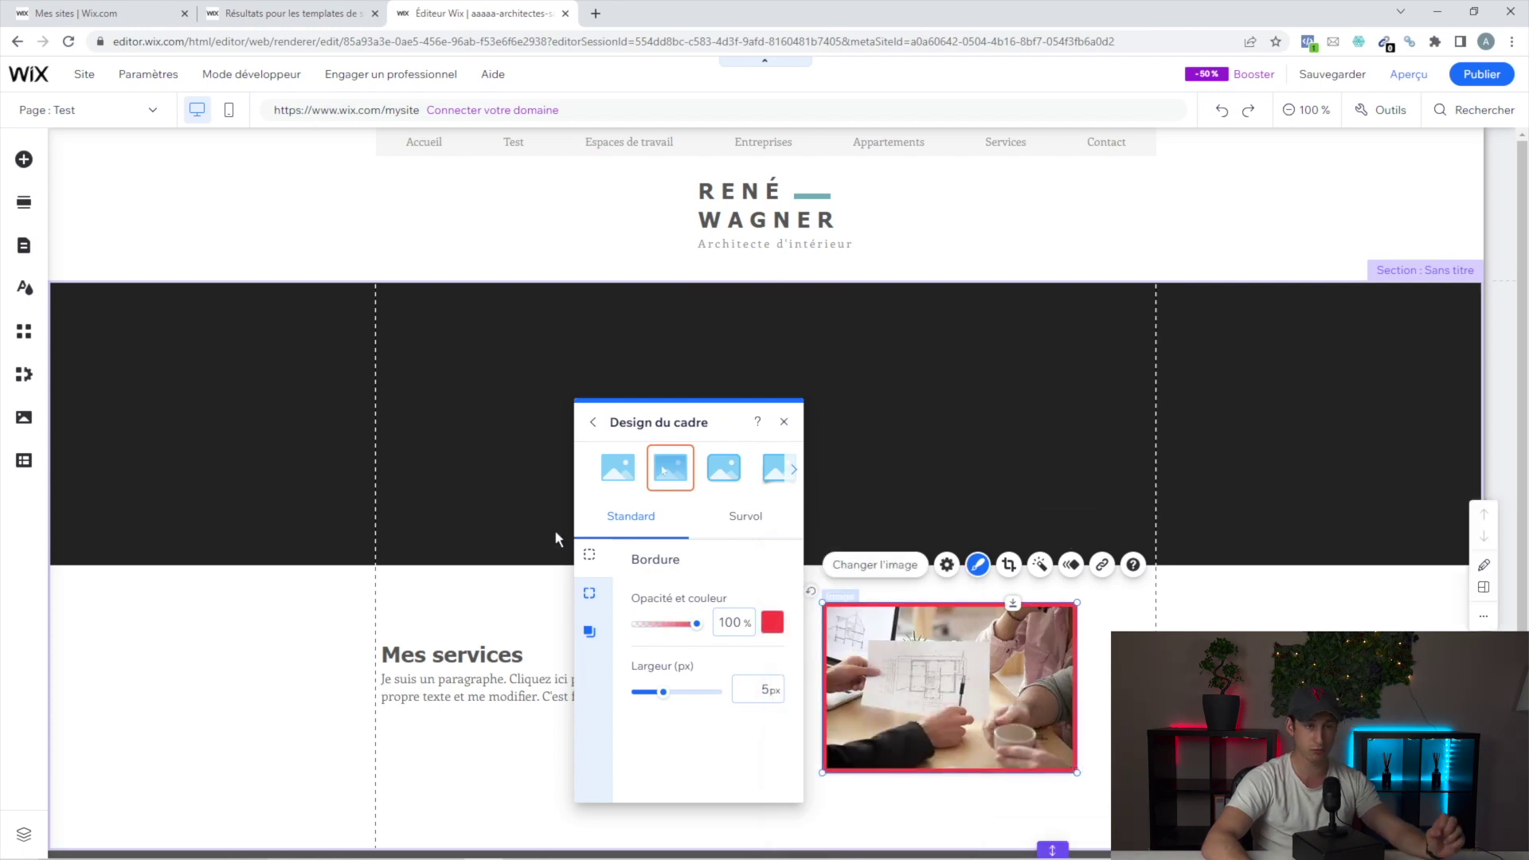
# - Round all four corners of the image's red frame with a linked, clearly larger corner radius
pyautogui.click(589, 593)
pyautogui.click(752, 619)
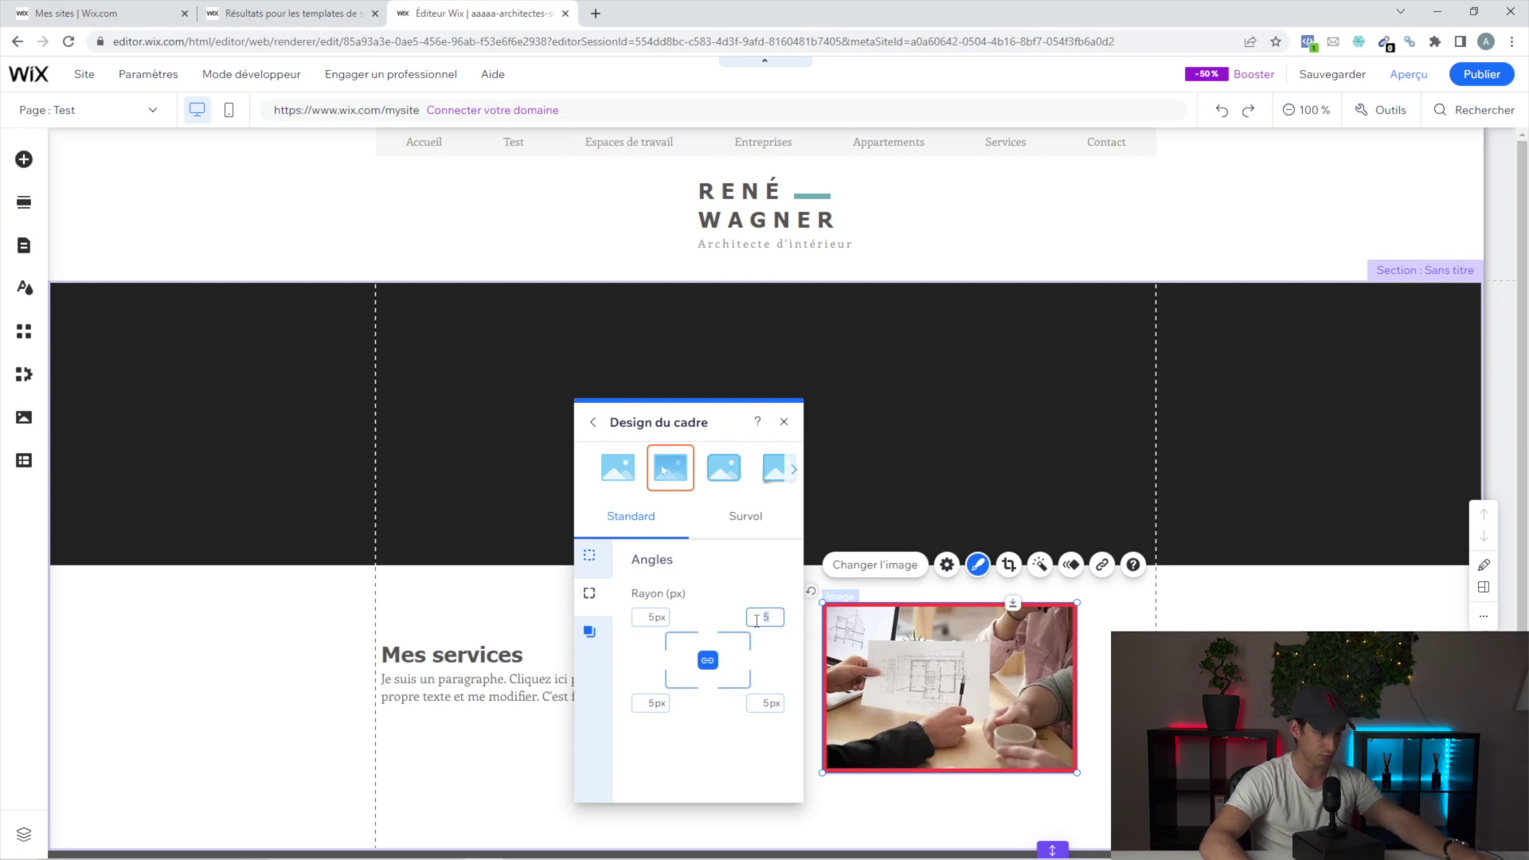
pyautogui.click(1050, 629)
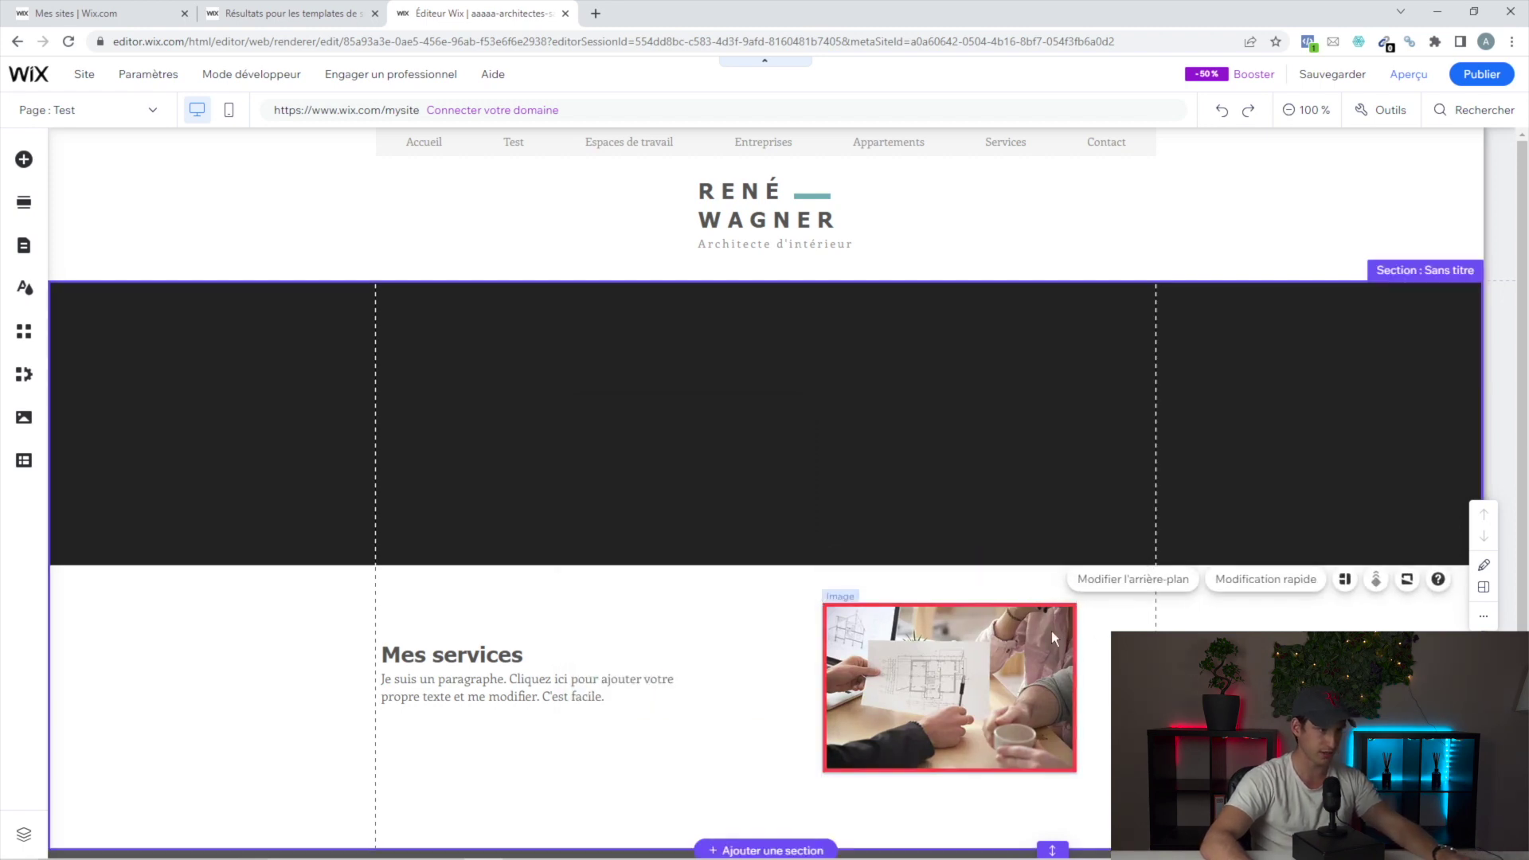
pyautogui.click(975, 566)
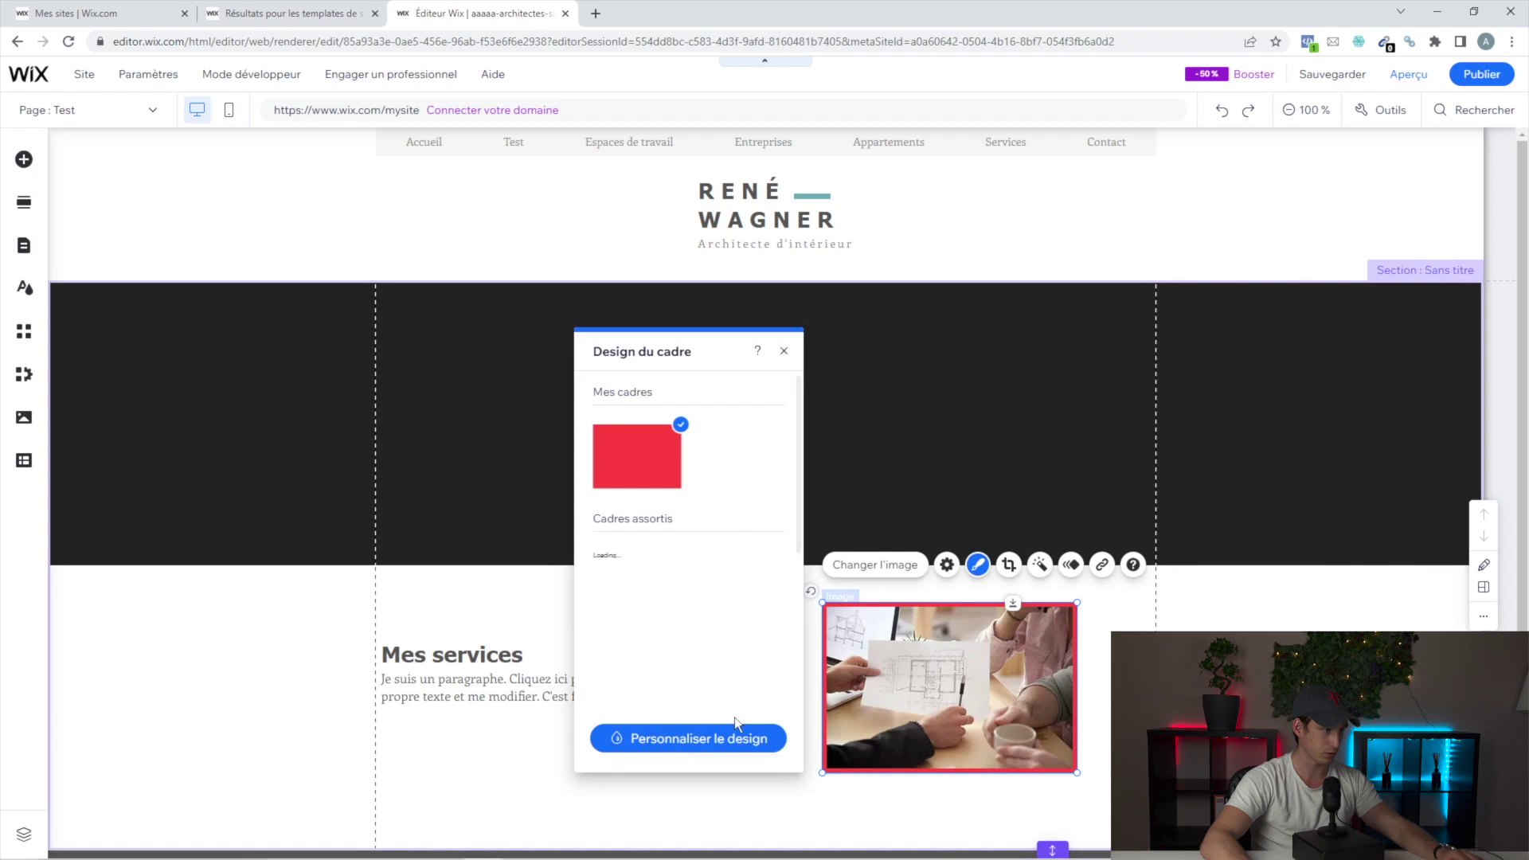
pyautogui.click(739, 740)
pyautogui.click(685, 528)
pyautogui.click(752, 546)
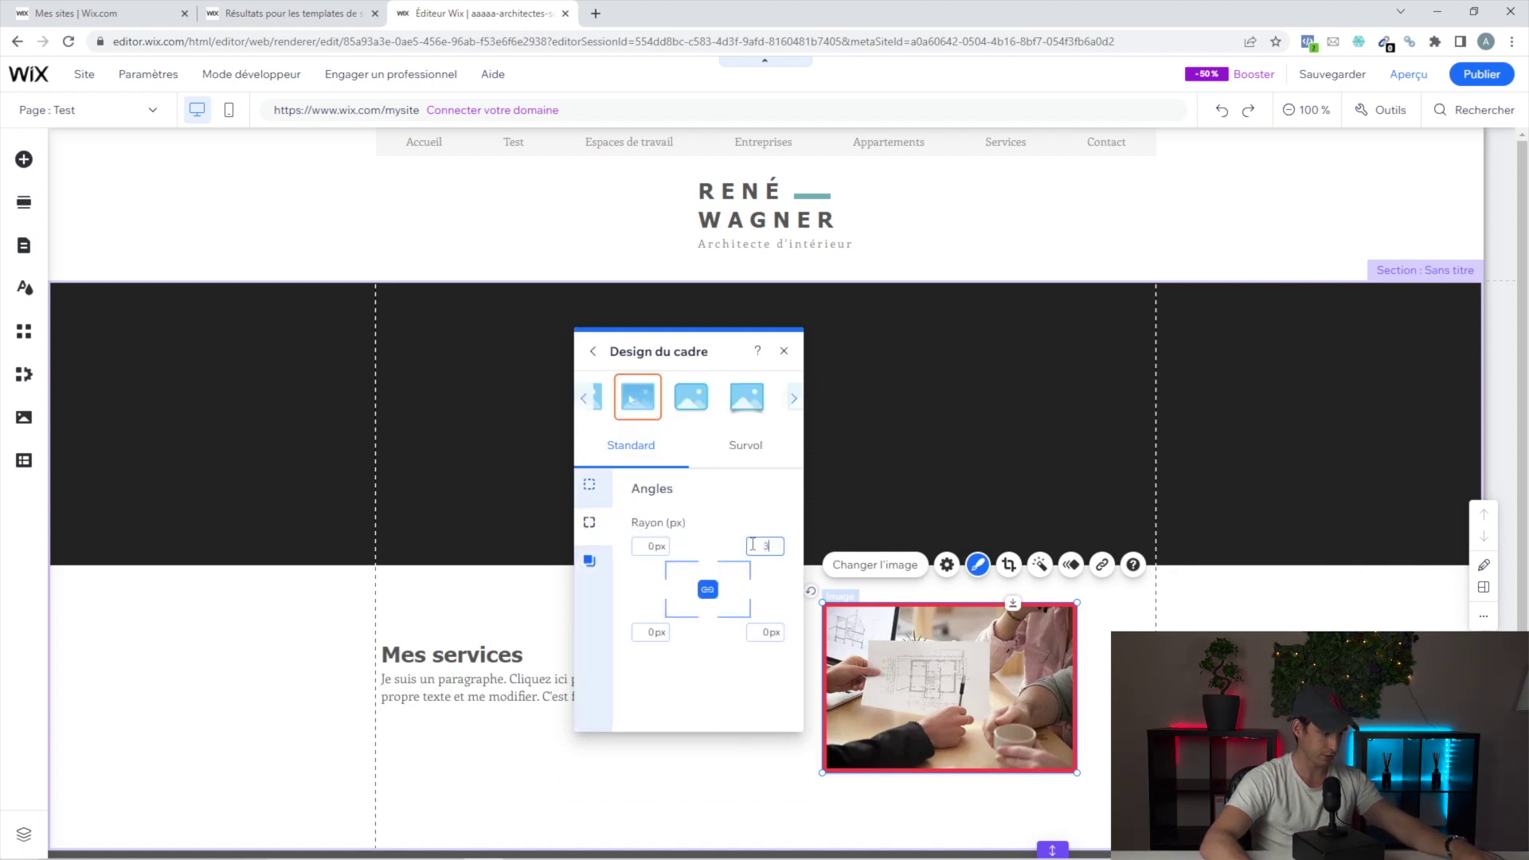
pyautogui.click(1035, 673)
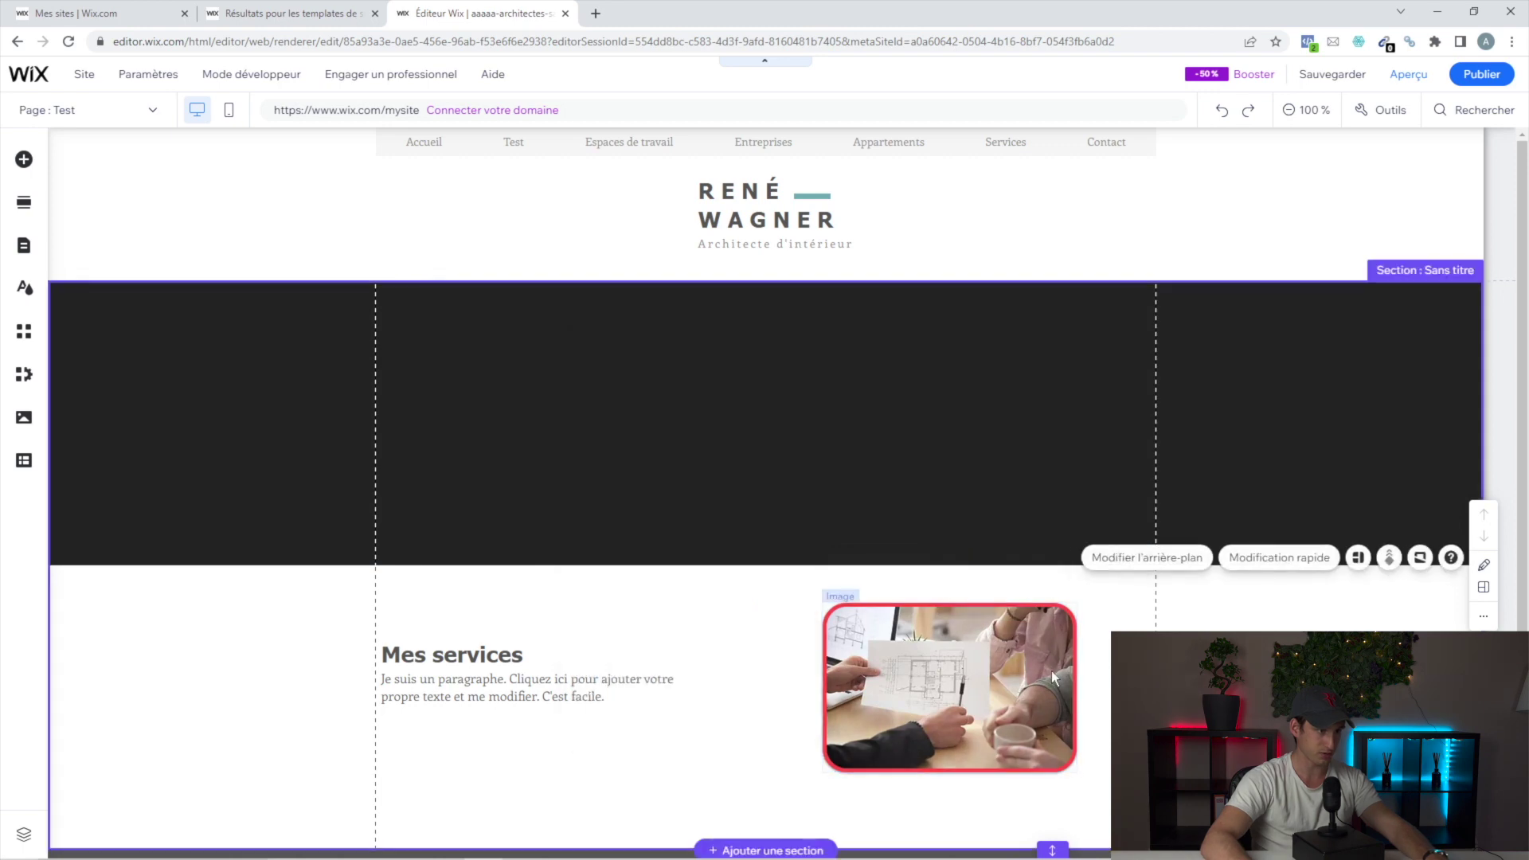
# - Shift the image and the heading with its paragraph slightly to the right in the white area and undo the last stray move
pyautogui.moveTo(1021, 674); pyautogui.dragTo(968, 671)
pyautogui.click(724, 758)
pyautogui.moveTo(546, 642); pyautogui.dragTo(545, 642)
pyautogui.hotkey('ctrl', 'z')
# - Split the black strip into two columns by adding a column to its layout
pyautogui.click(534, 499)
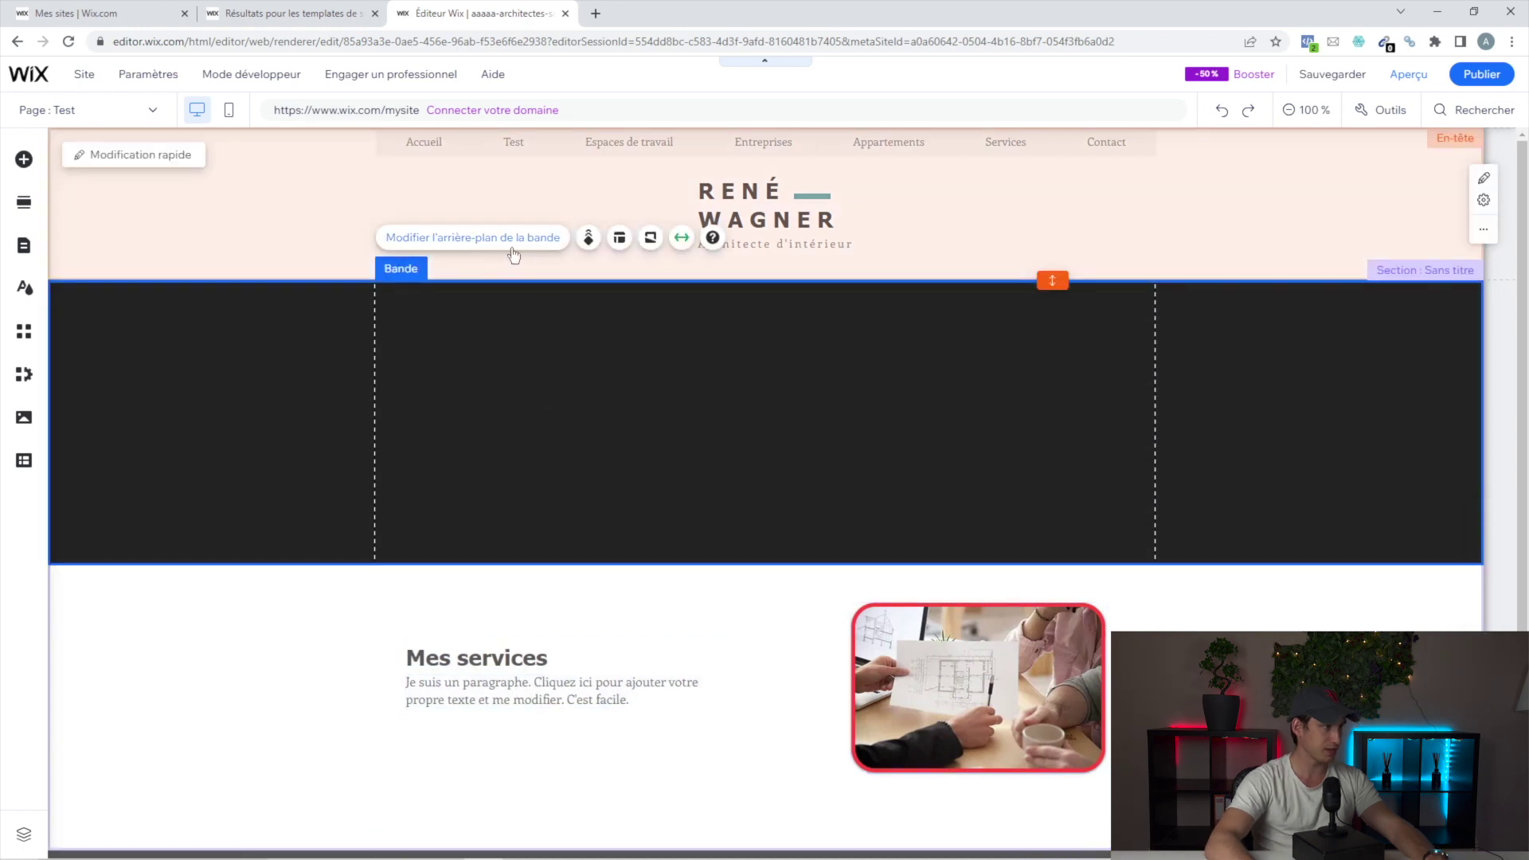
pyautogui.click(619, 240)
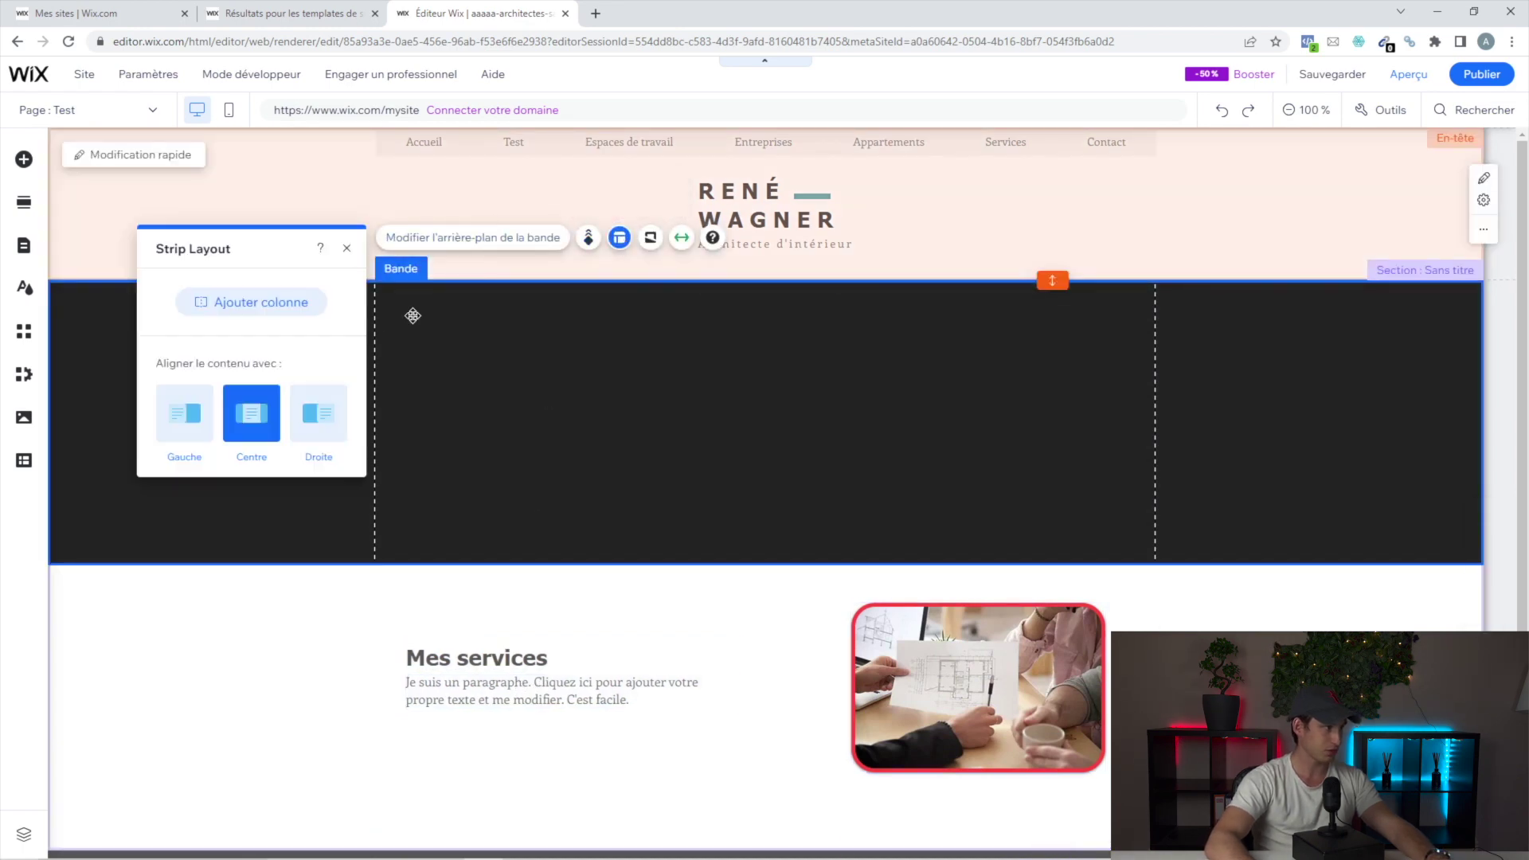
pyautogui.click(255, 307)
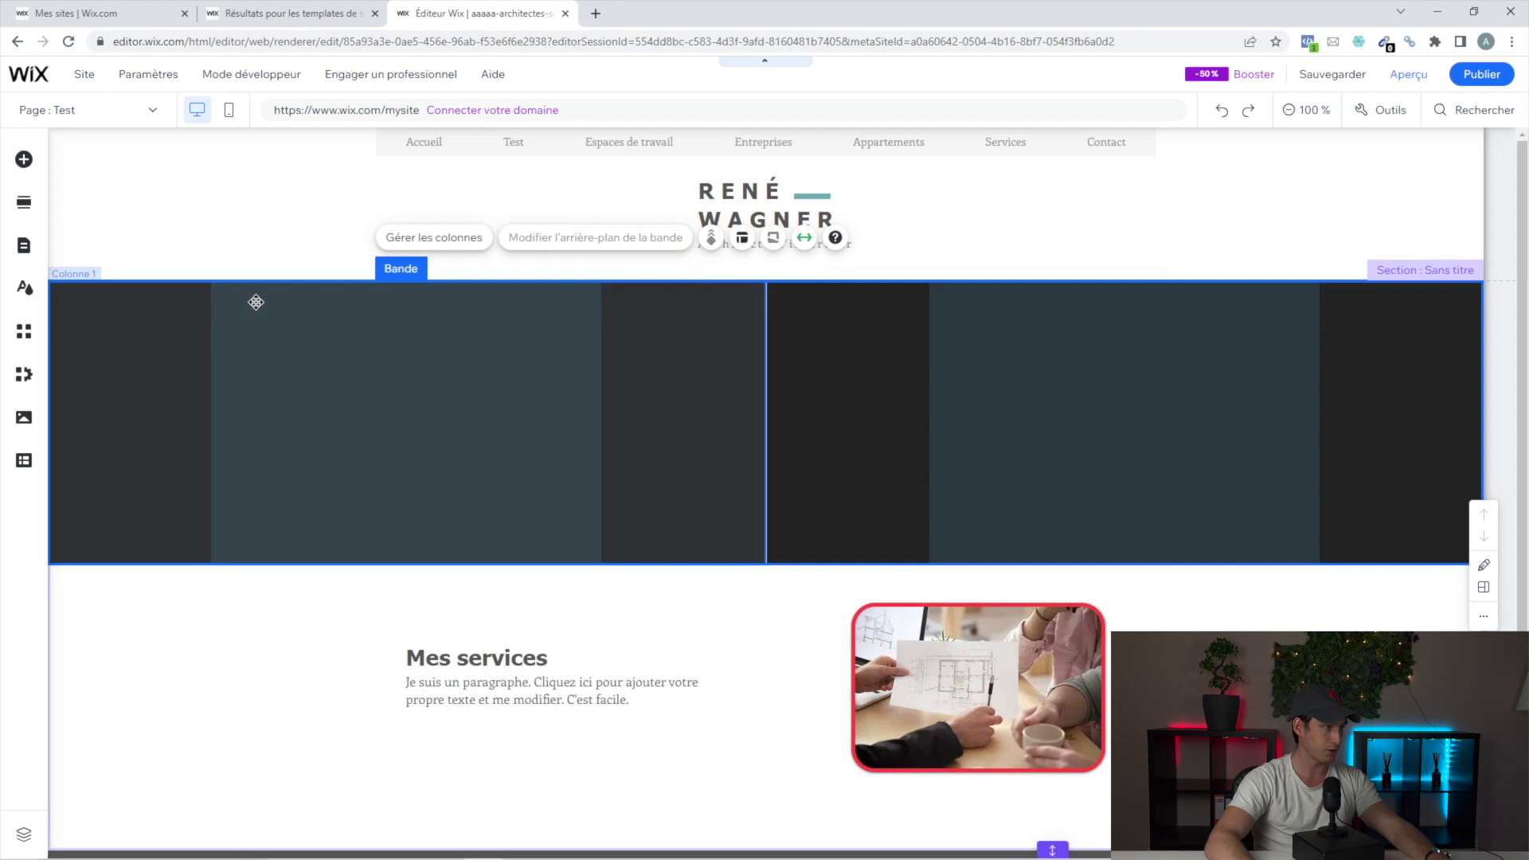
# - Copy the "Mes services" heading with its paragraph and place the duplicate in the strip's first column
pyautogui.moveTo(545, 752); pyautogui.dragTo(375, 389)
pyautogui.hotkey('ctrl', 'c')
pyautogui.hotkey('ctrl', 'v')
pyautogui.moveTo(475, 396); pyautogui.dragTo(437, 382)
# - Copy the red-framed image and place the duplicate in the middle of the strip's second column
pyautogui.click(973, 652)
pyautogui.hotkey('ctrl', 'c')
pyautogui.hotkey('ctrl', 'v')
pyautogui.moveTo(952, 696); pyautogui.dragTo(1089, 414)
pyautogui.click(716, 430)
pyautogui.click(1396, 461)
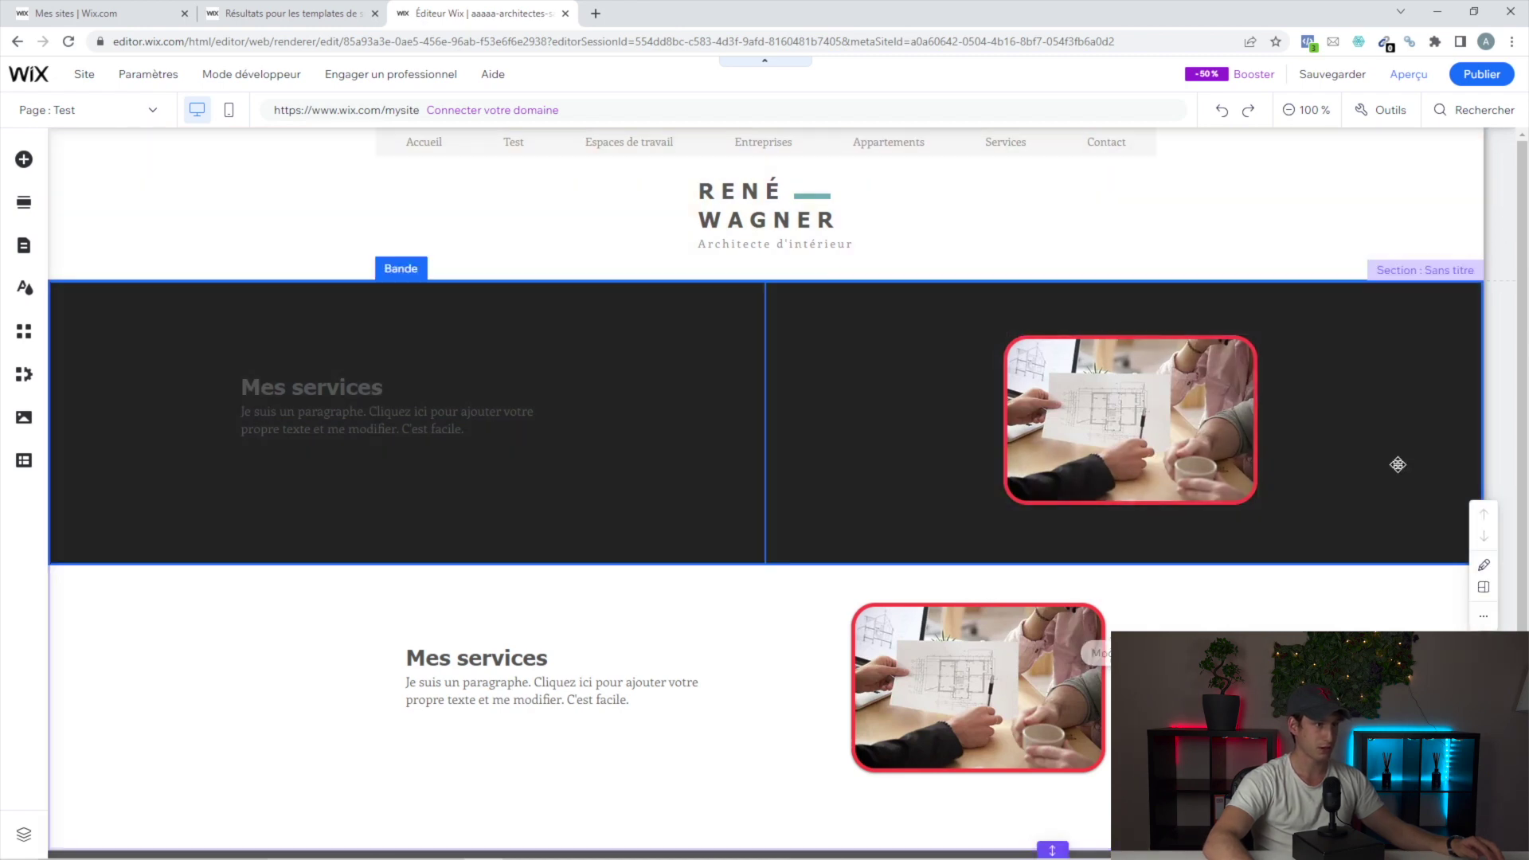
# - Select the strip's first column and open its background settings
pyautogui.click(808, 429)
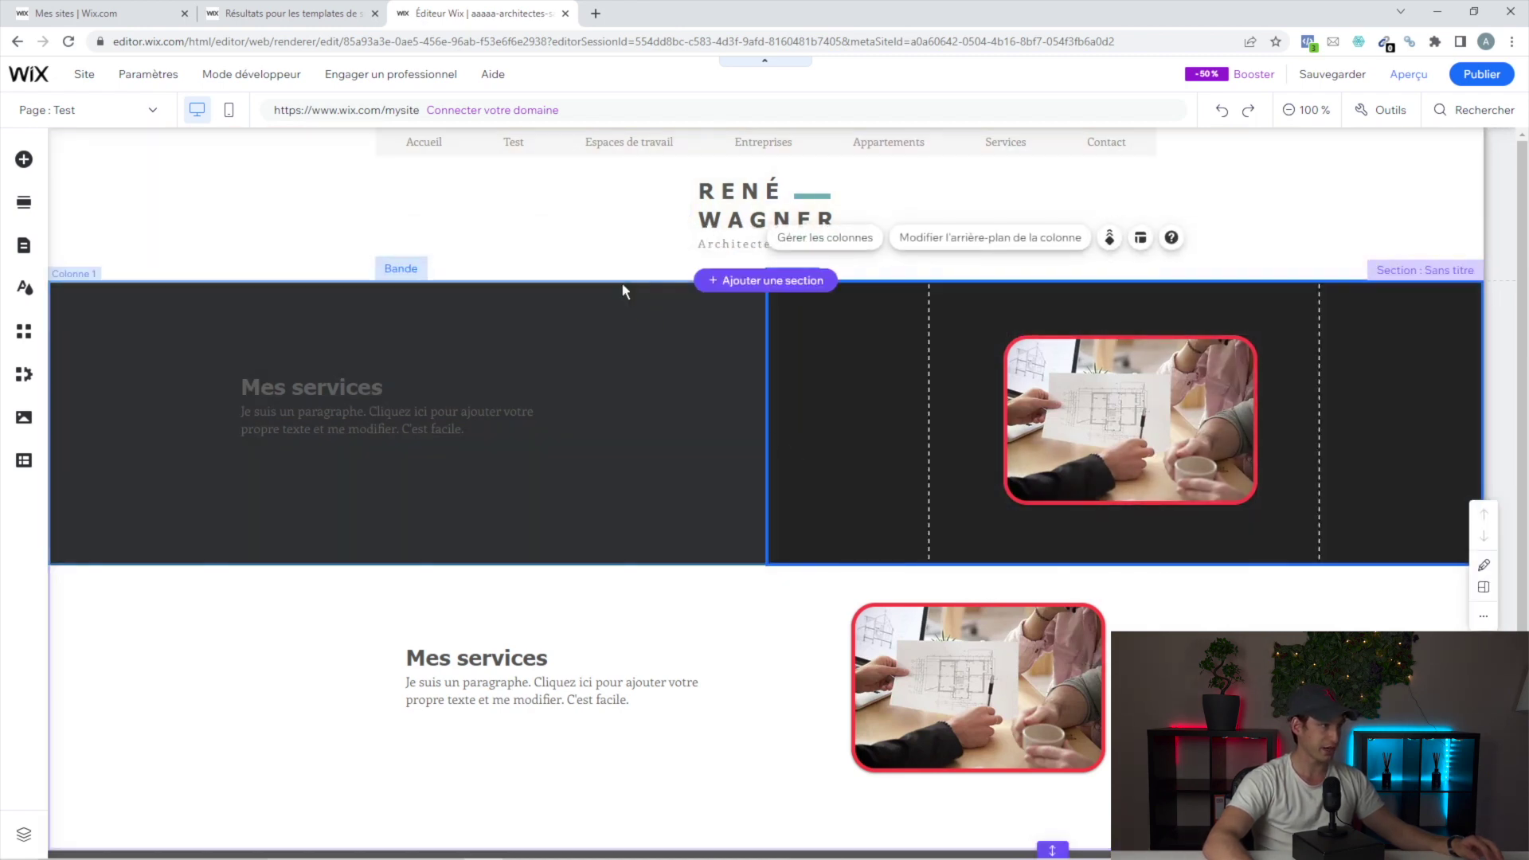
pyautogui.click(597, 471)
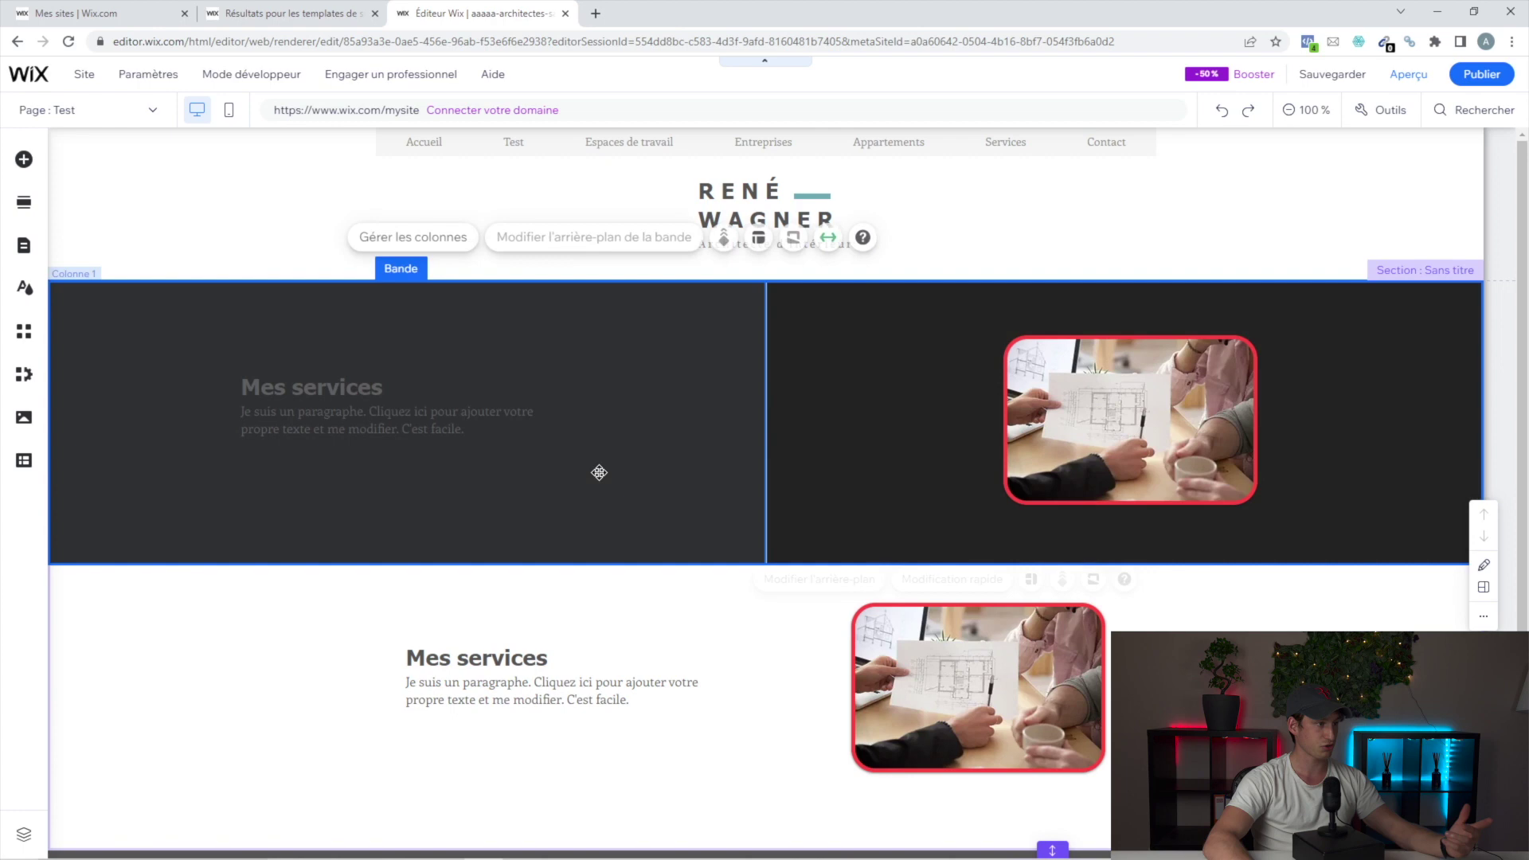
pyautogui.click(598, 472)
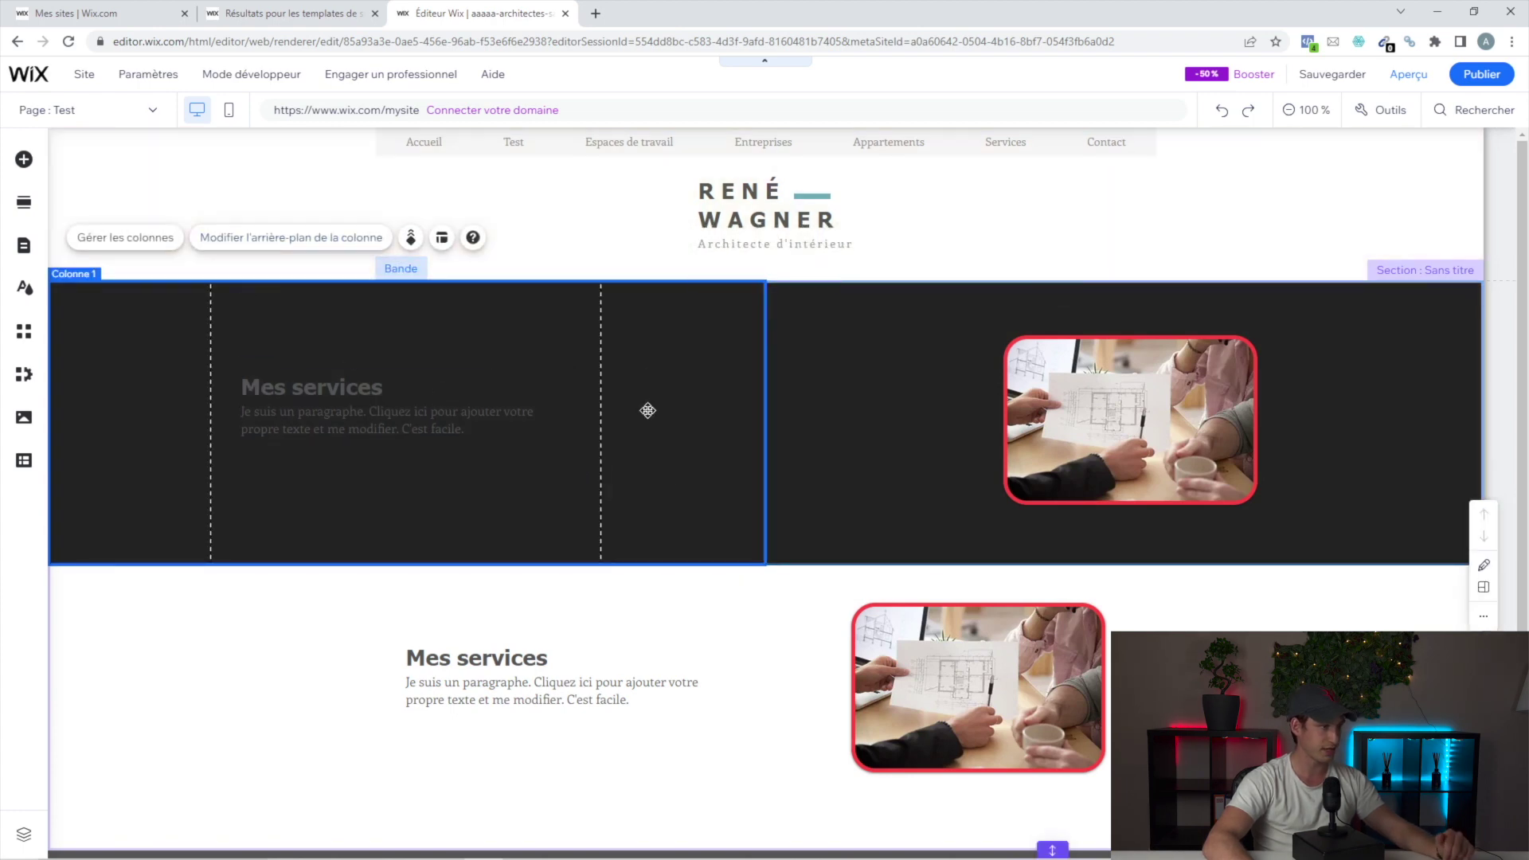
pyautogui.click(793, 590)
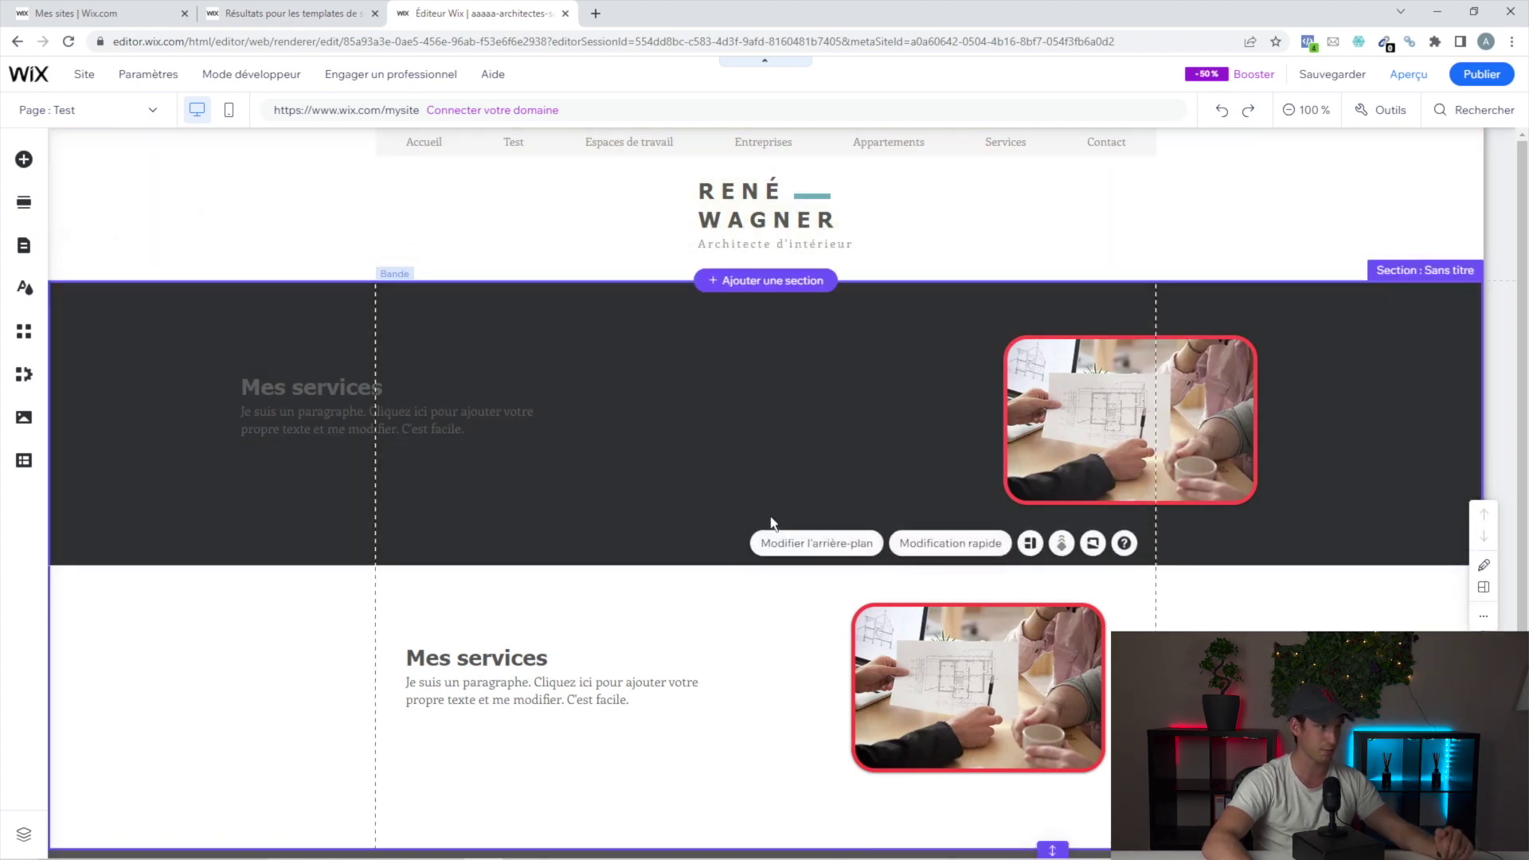
pyautogui.click(774, 521)
pyautogui.click(624, 505)
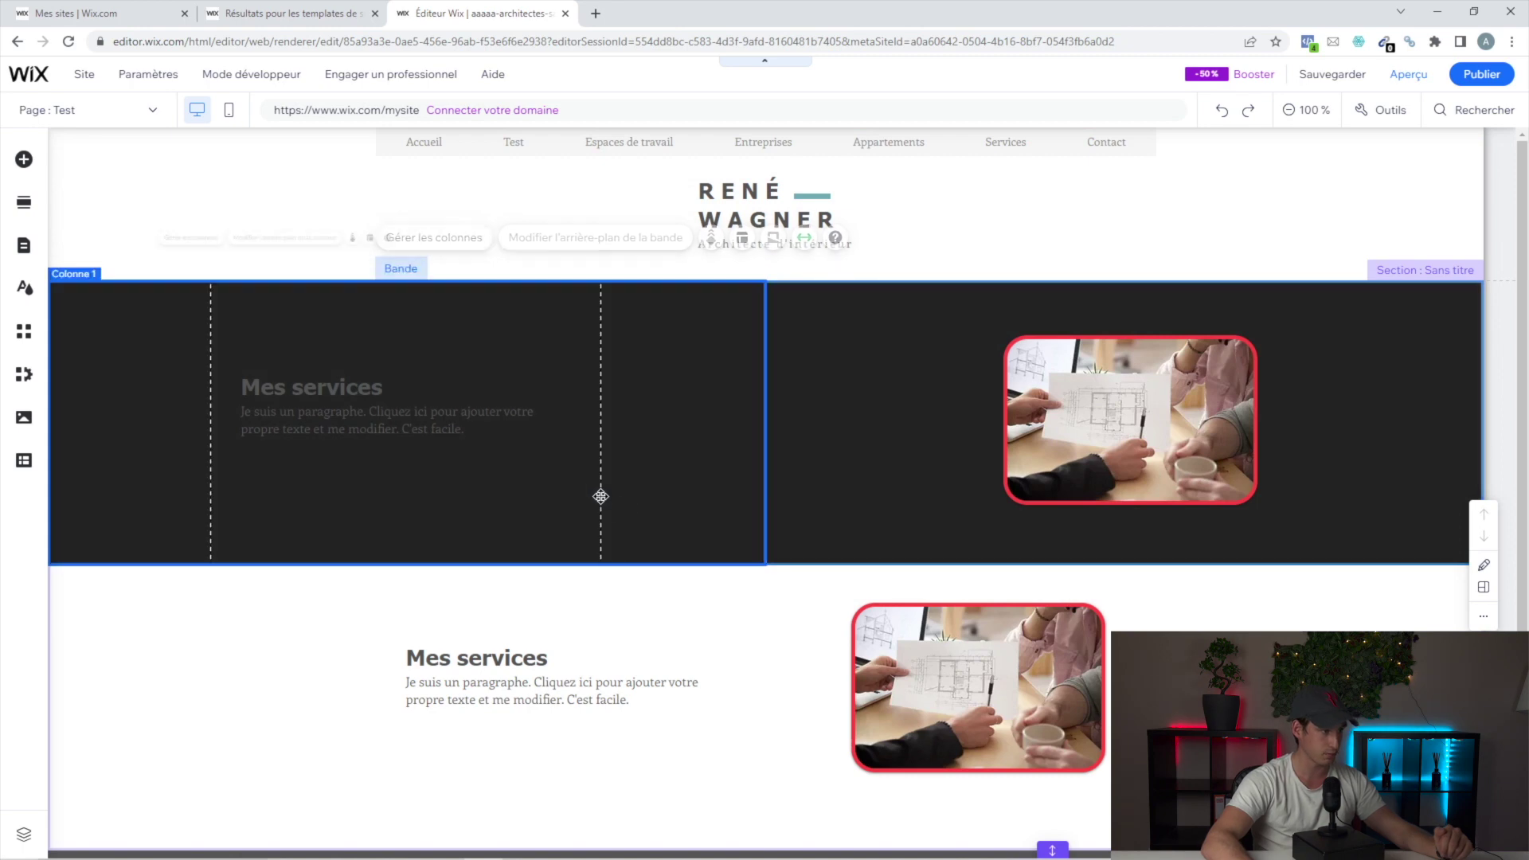
pyautogui.click(307, 238)
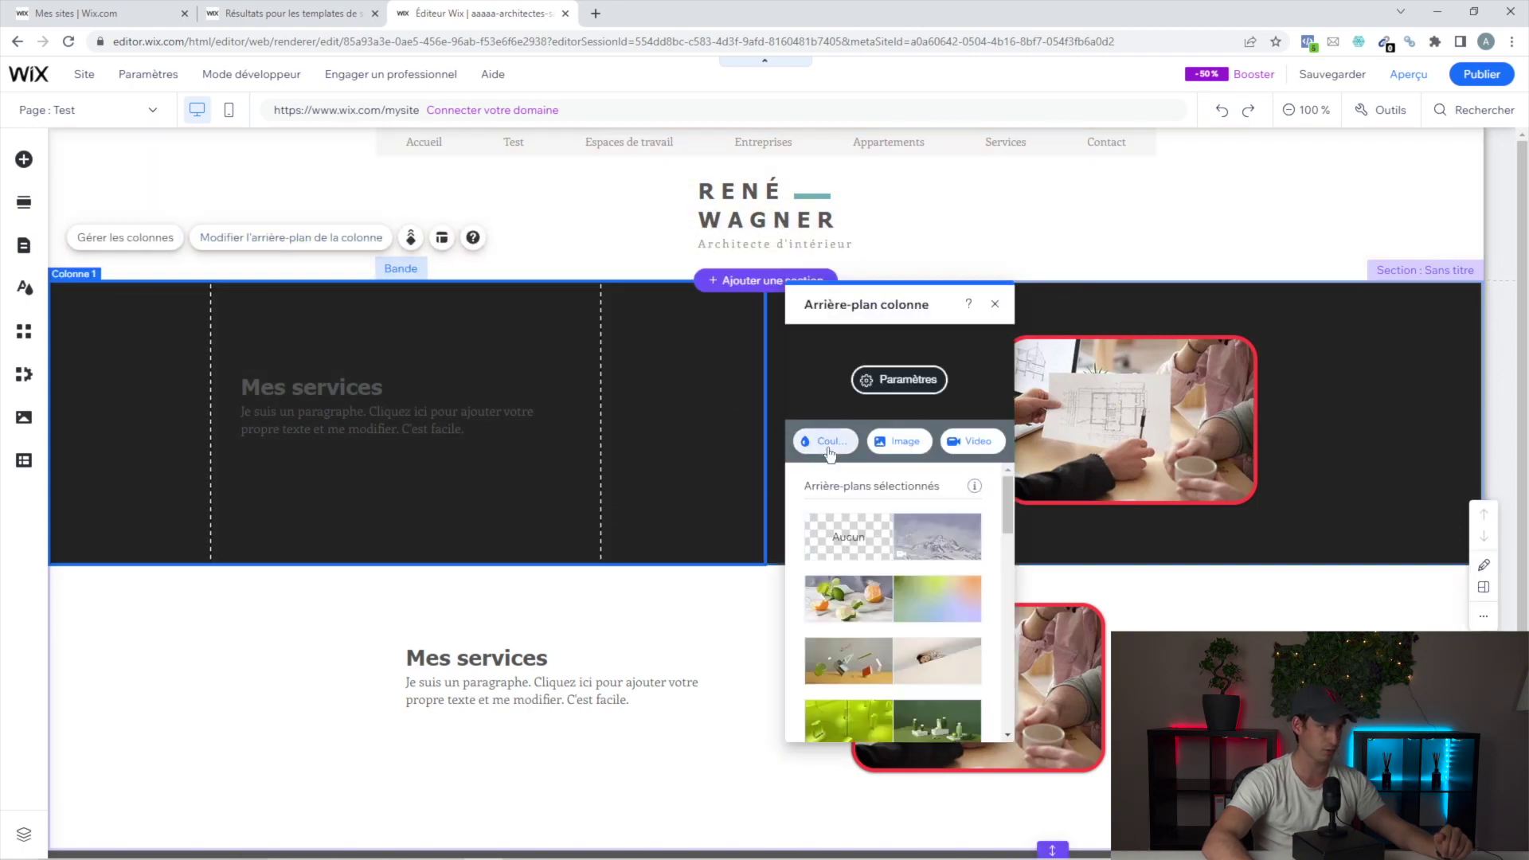
# - Try the Citrus Fruits image as the first column's background and undo it
pyautogui.moveTo(858, 599)
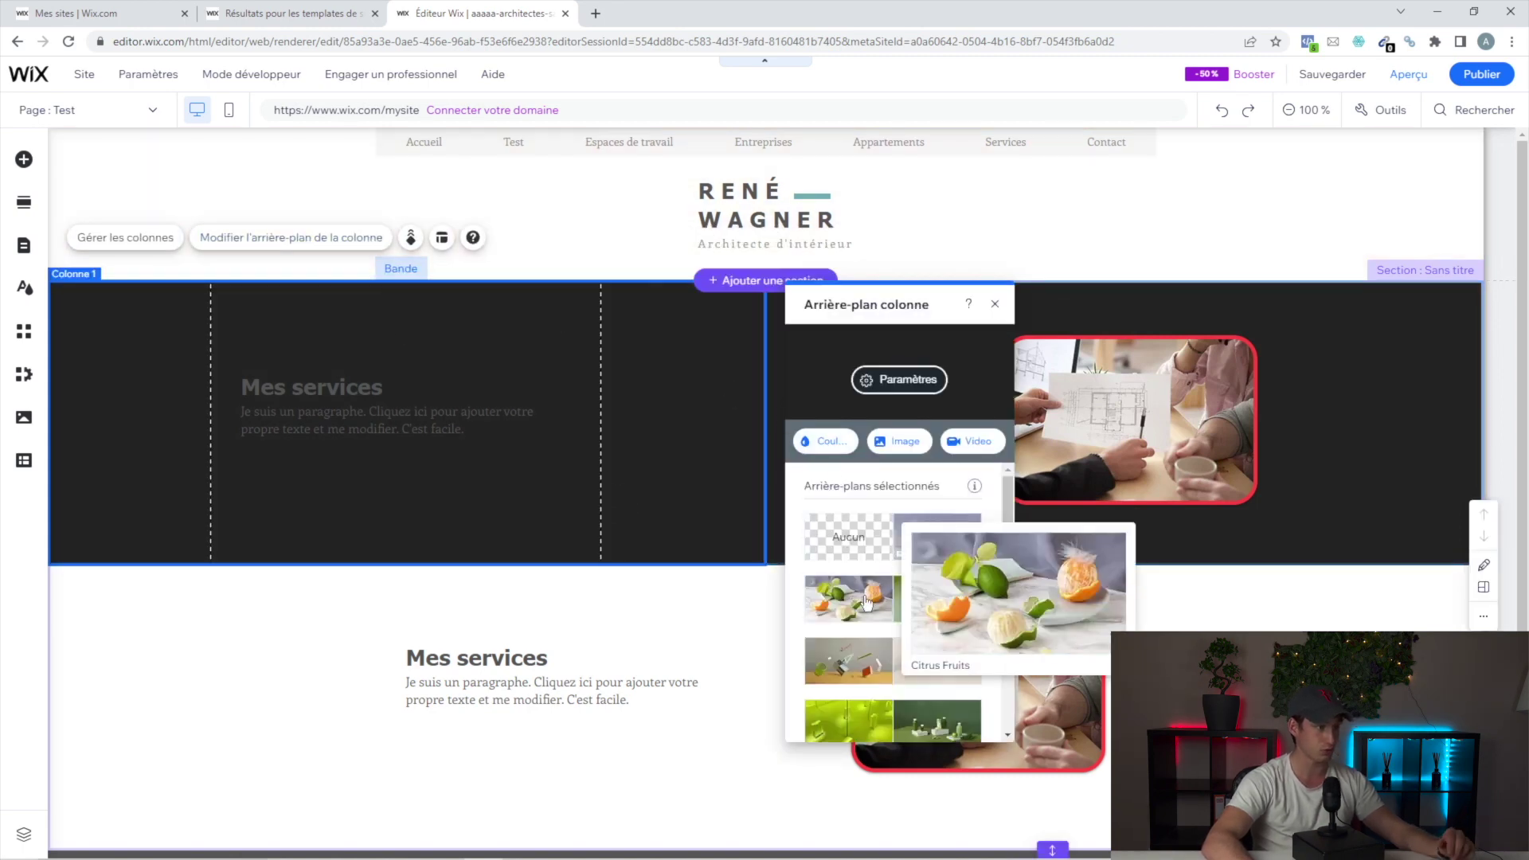
pyautogui.click(866, 603)
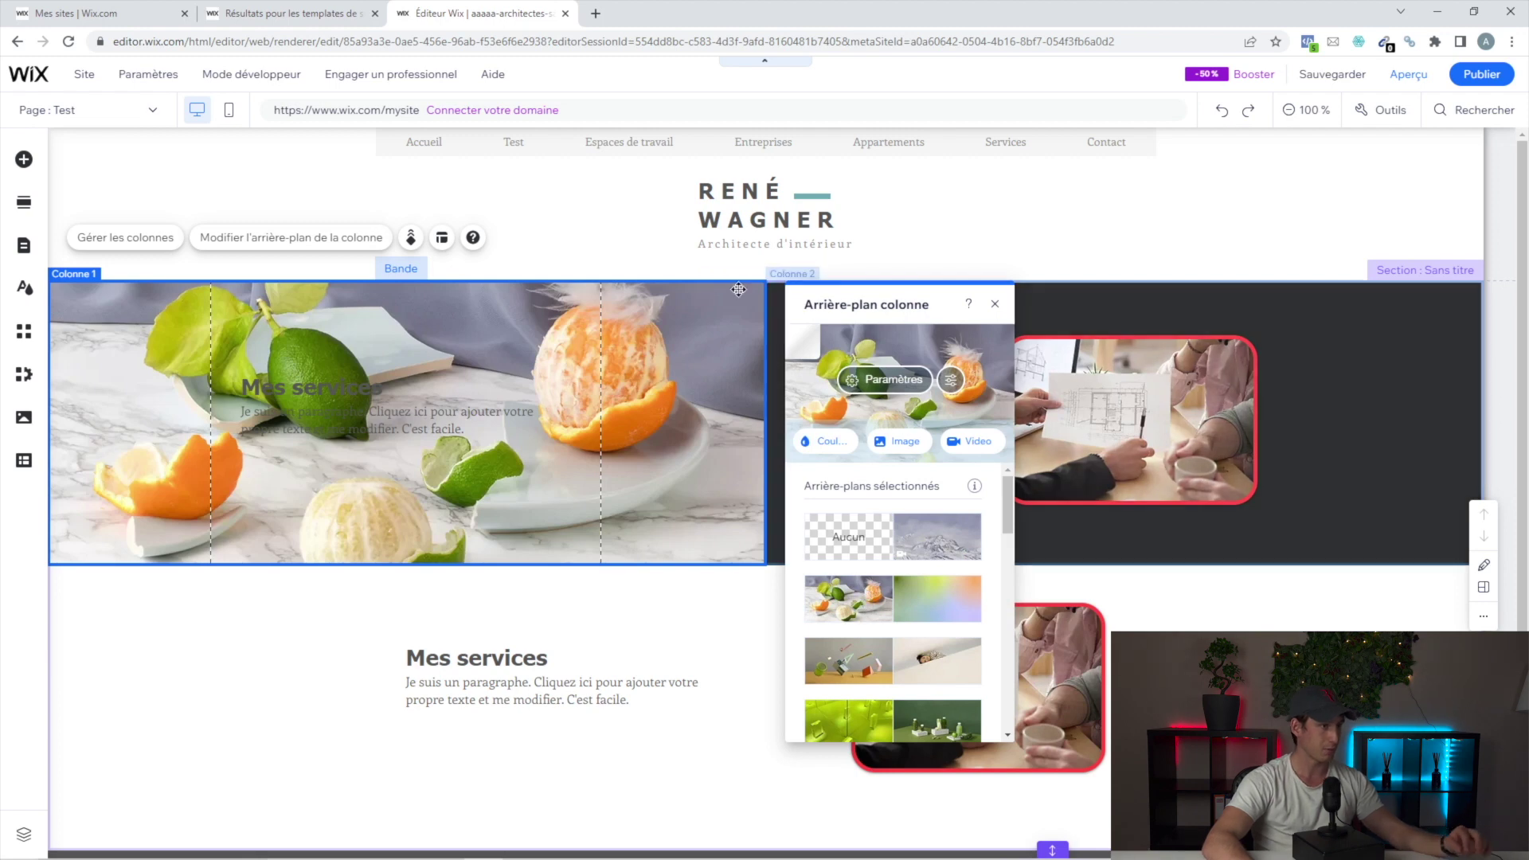
pyautogui.click(1221, 110)
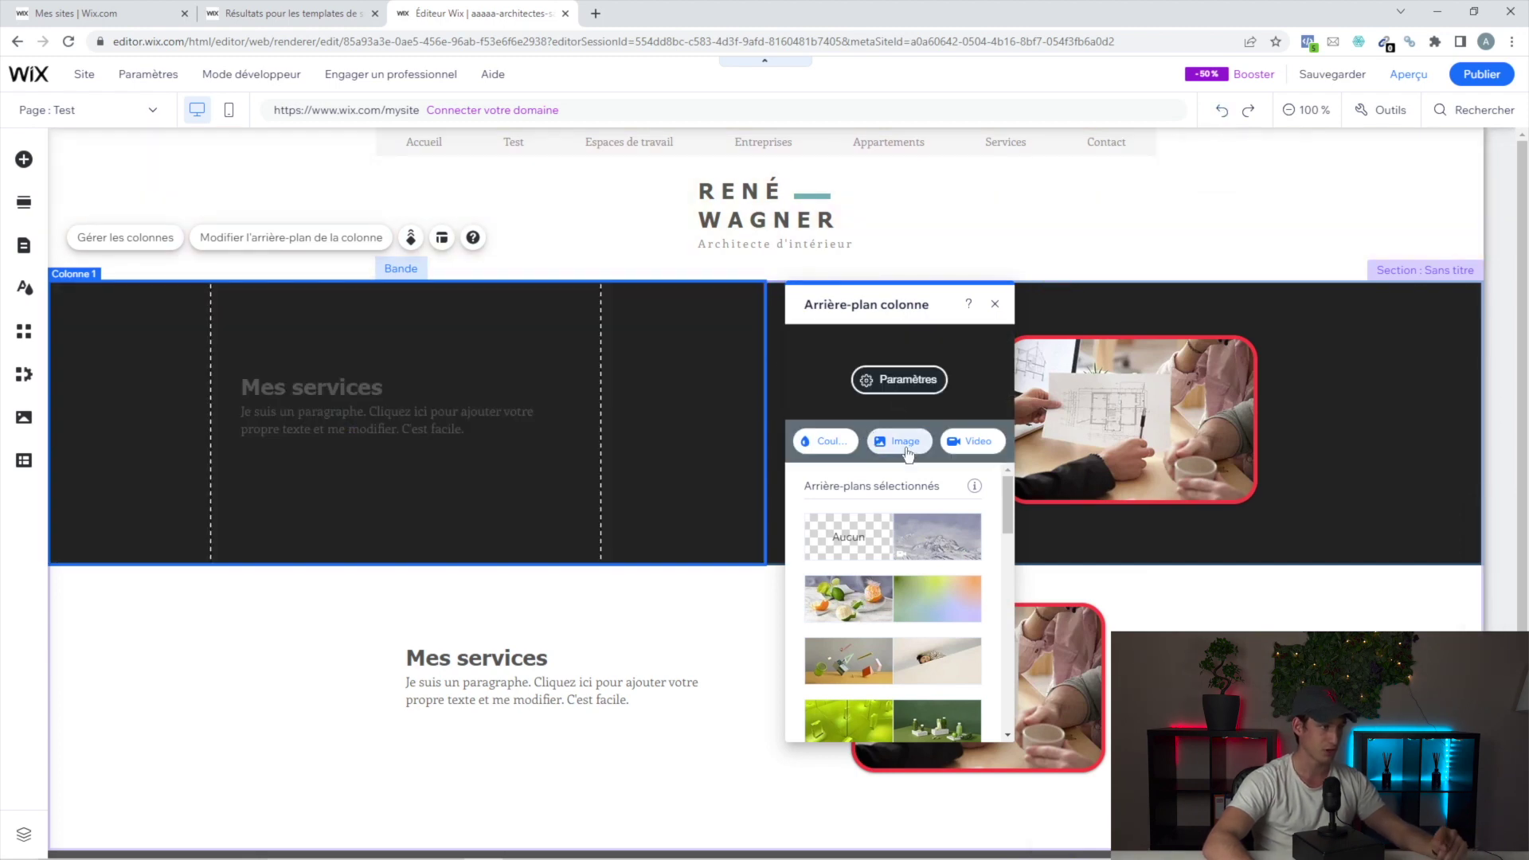
# - Give the strip's first column a solid bright red background from the saved colours
pyautogui.click(846, 441)
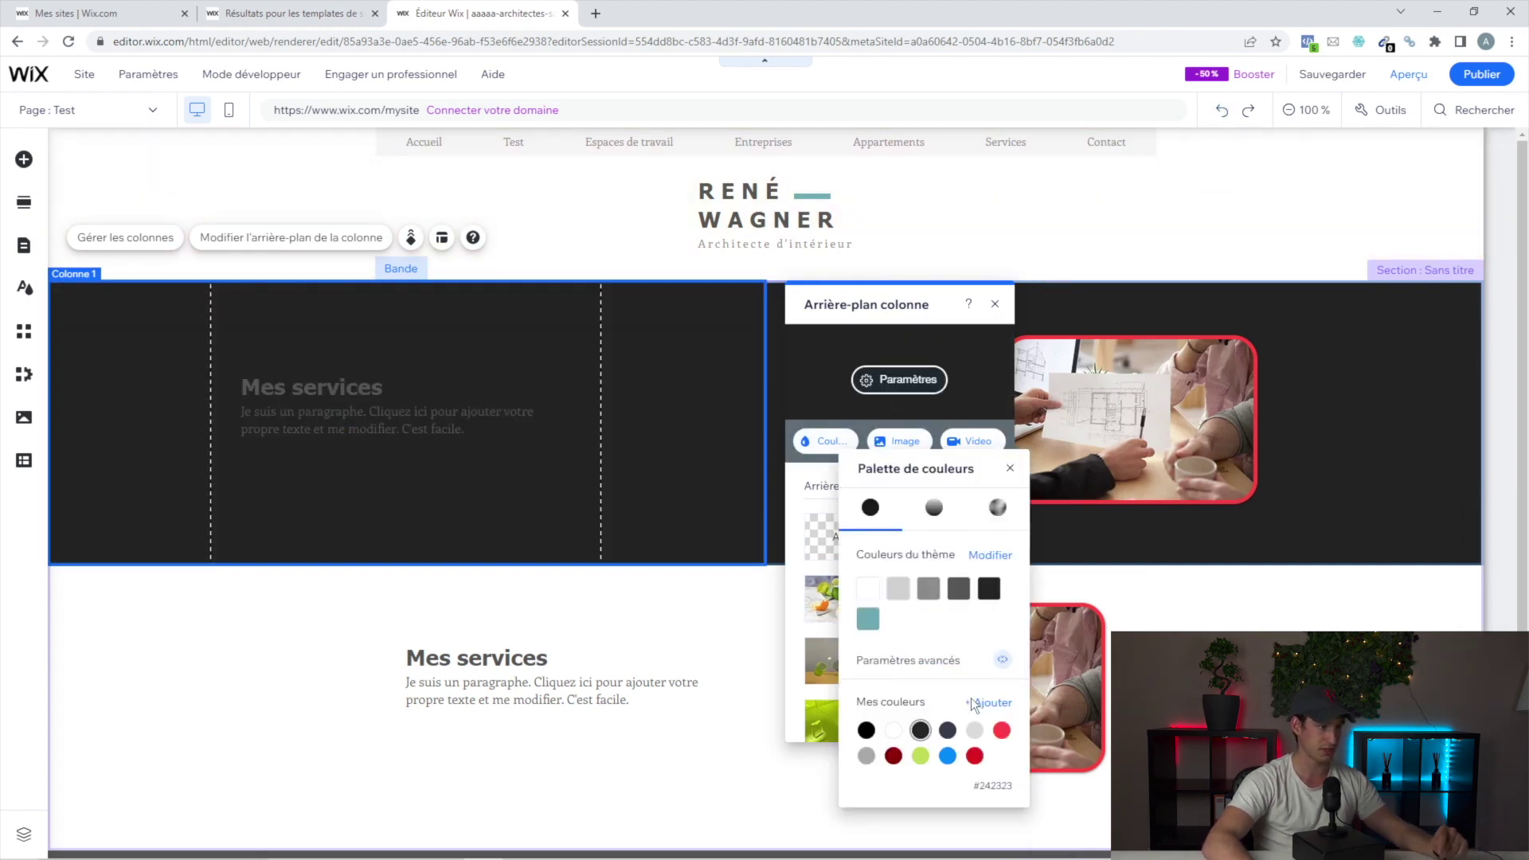
pyautogui.click(1002, 731)
pyautogui.click(1107, 567)
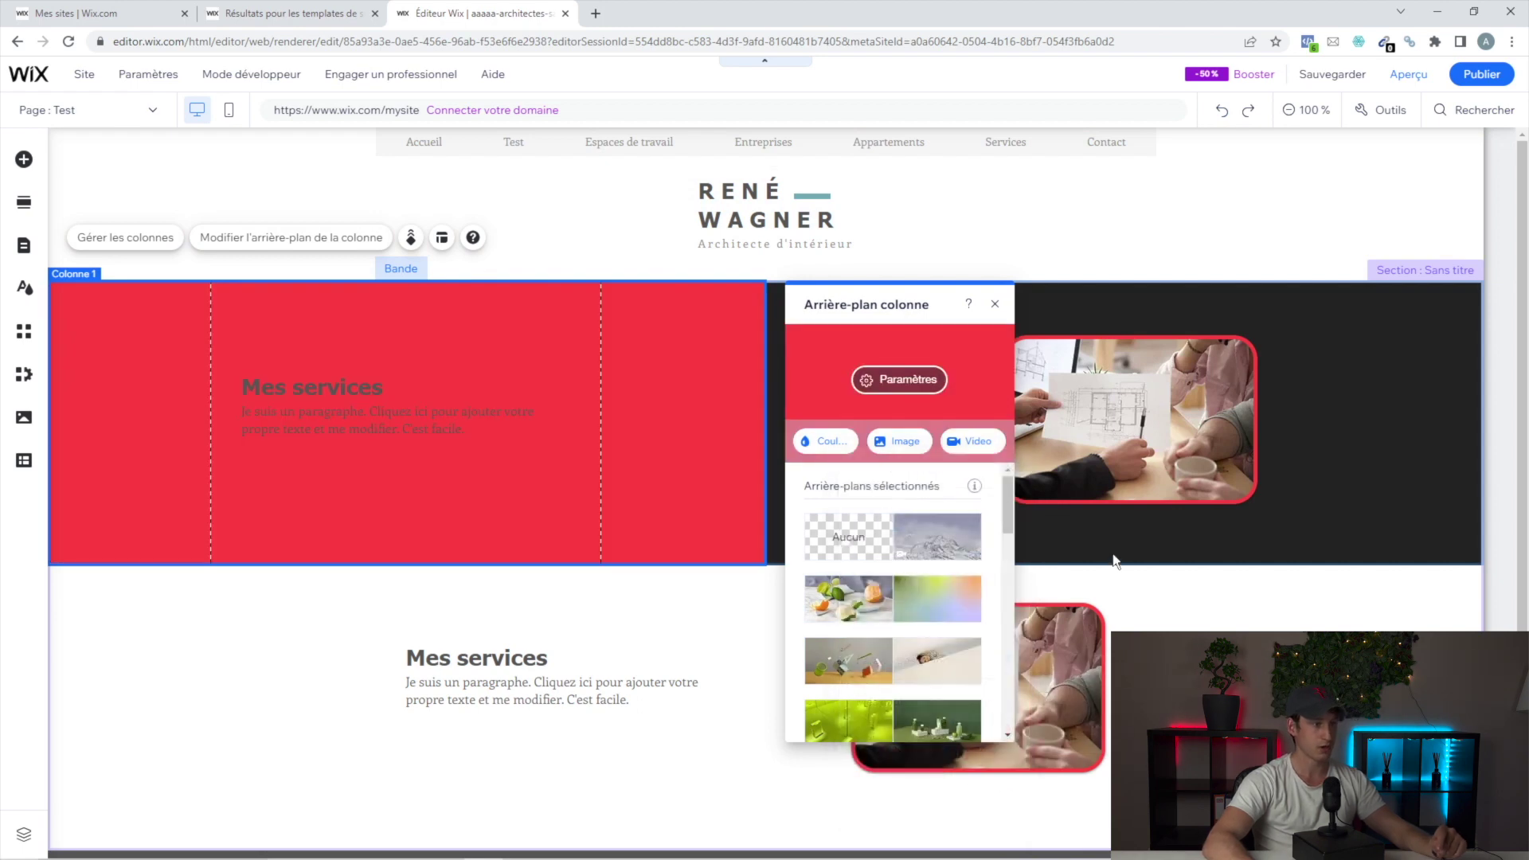
pyautogui.click(1109, 554)
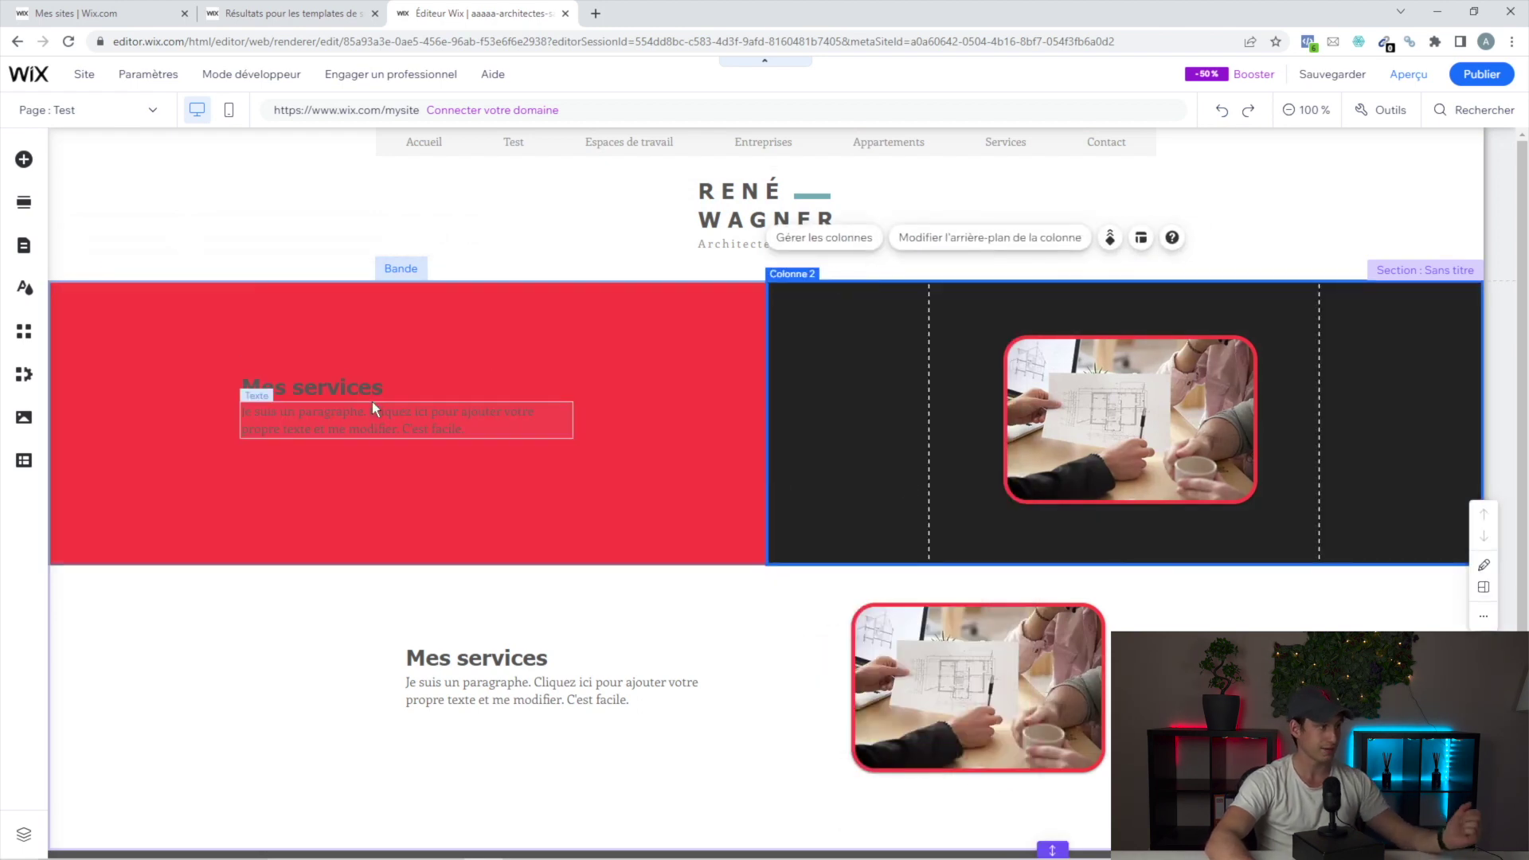
# - Change the font of the "Mes services" heading in the red column to Wix Madefor Display
pyautogui.doubleClick(350, 389)
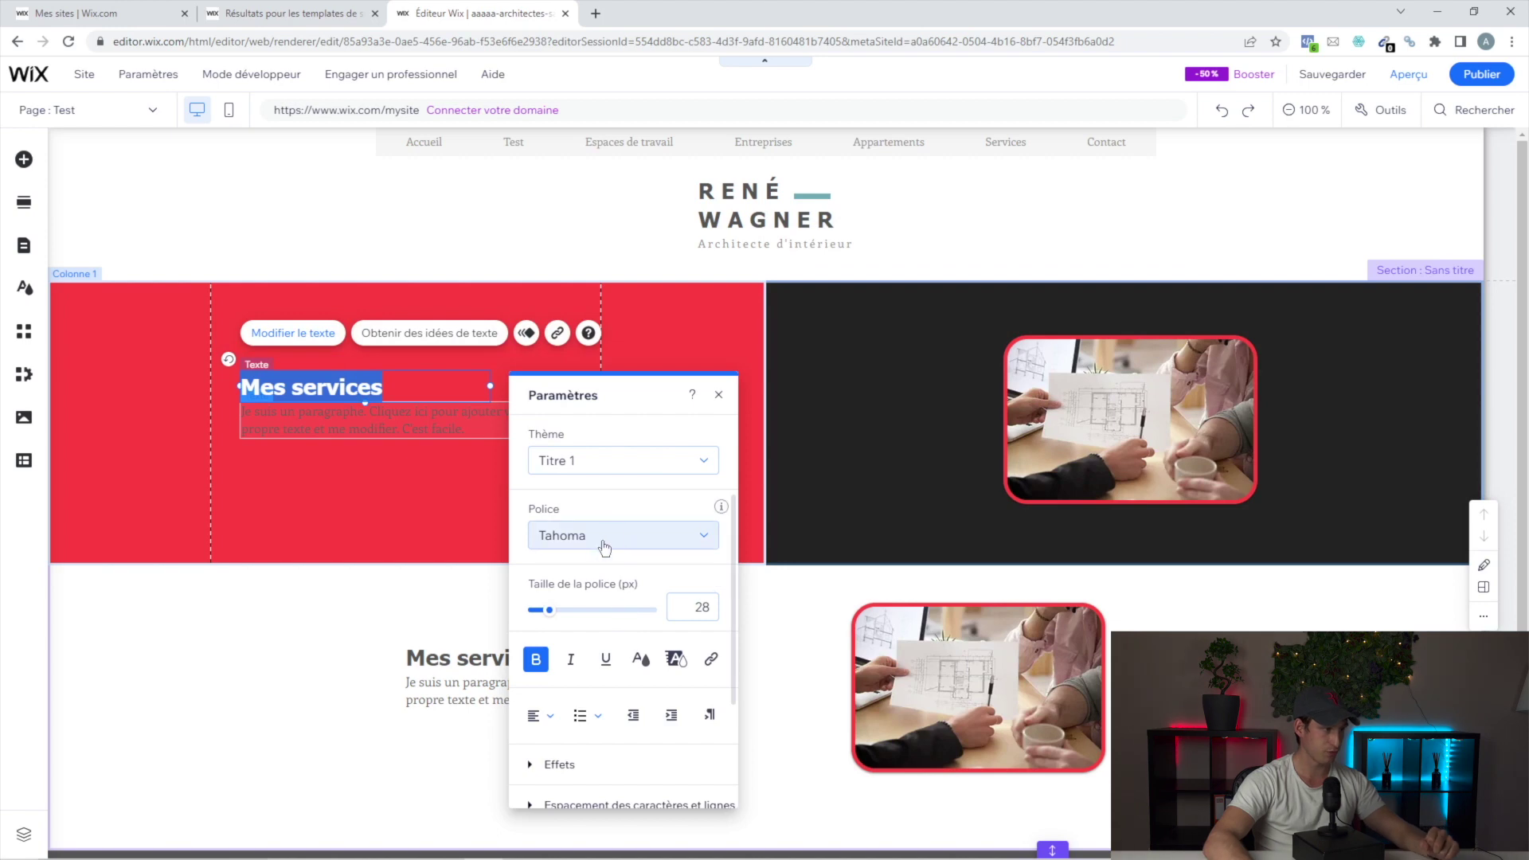
pyautogui.click(609, 535)
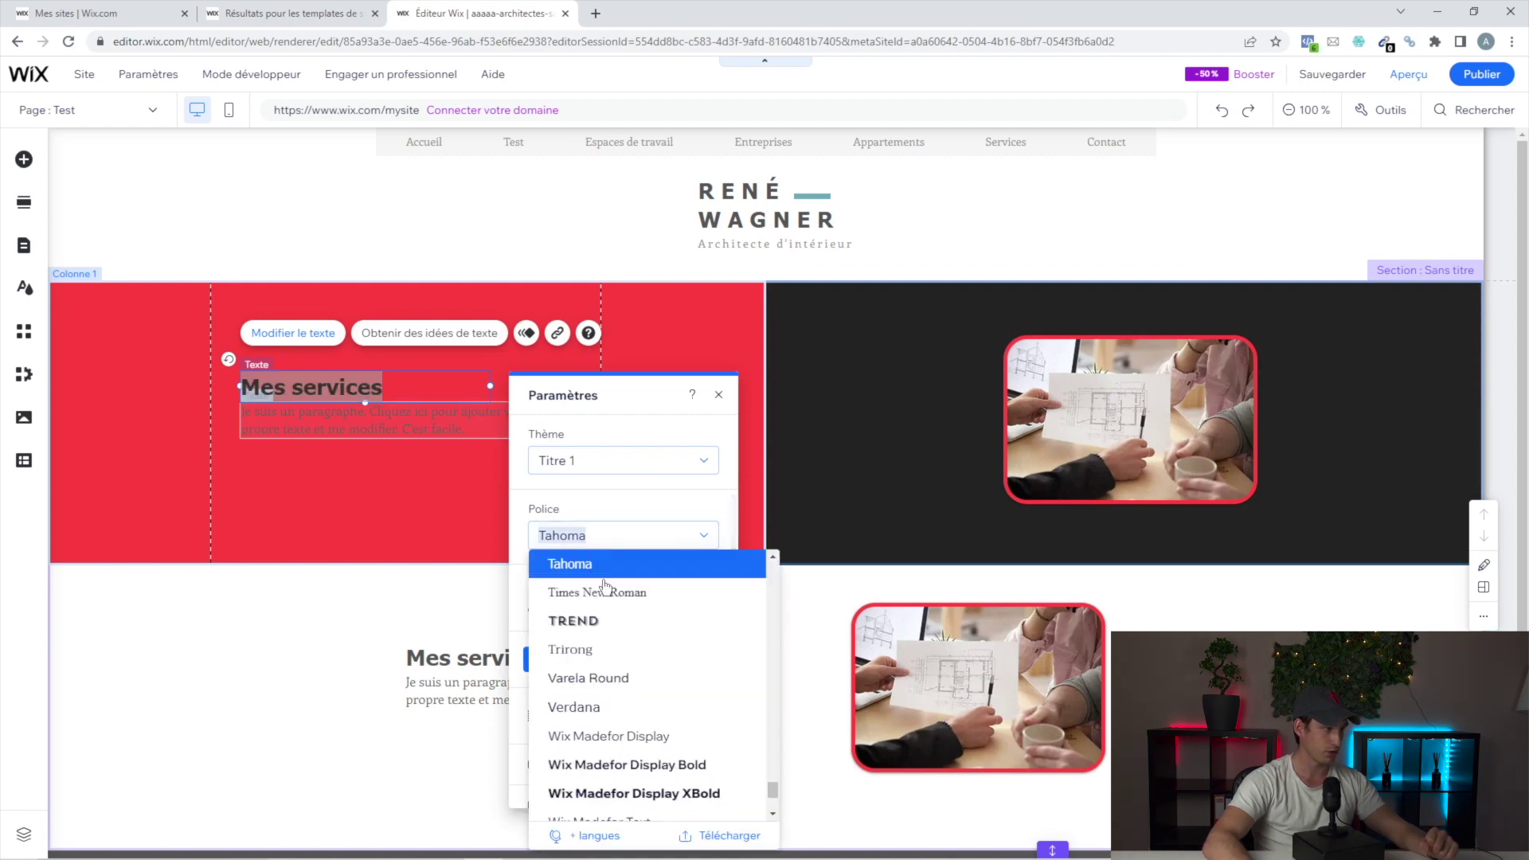
pyautogui.scroll(-3, 609, 577)
pyautogui.click(615, 577)
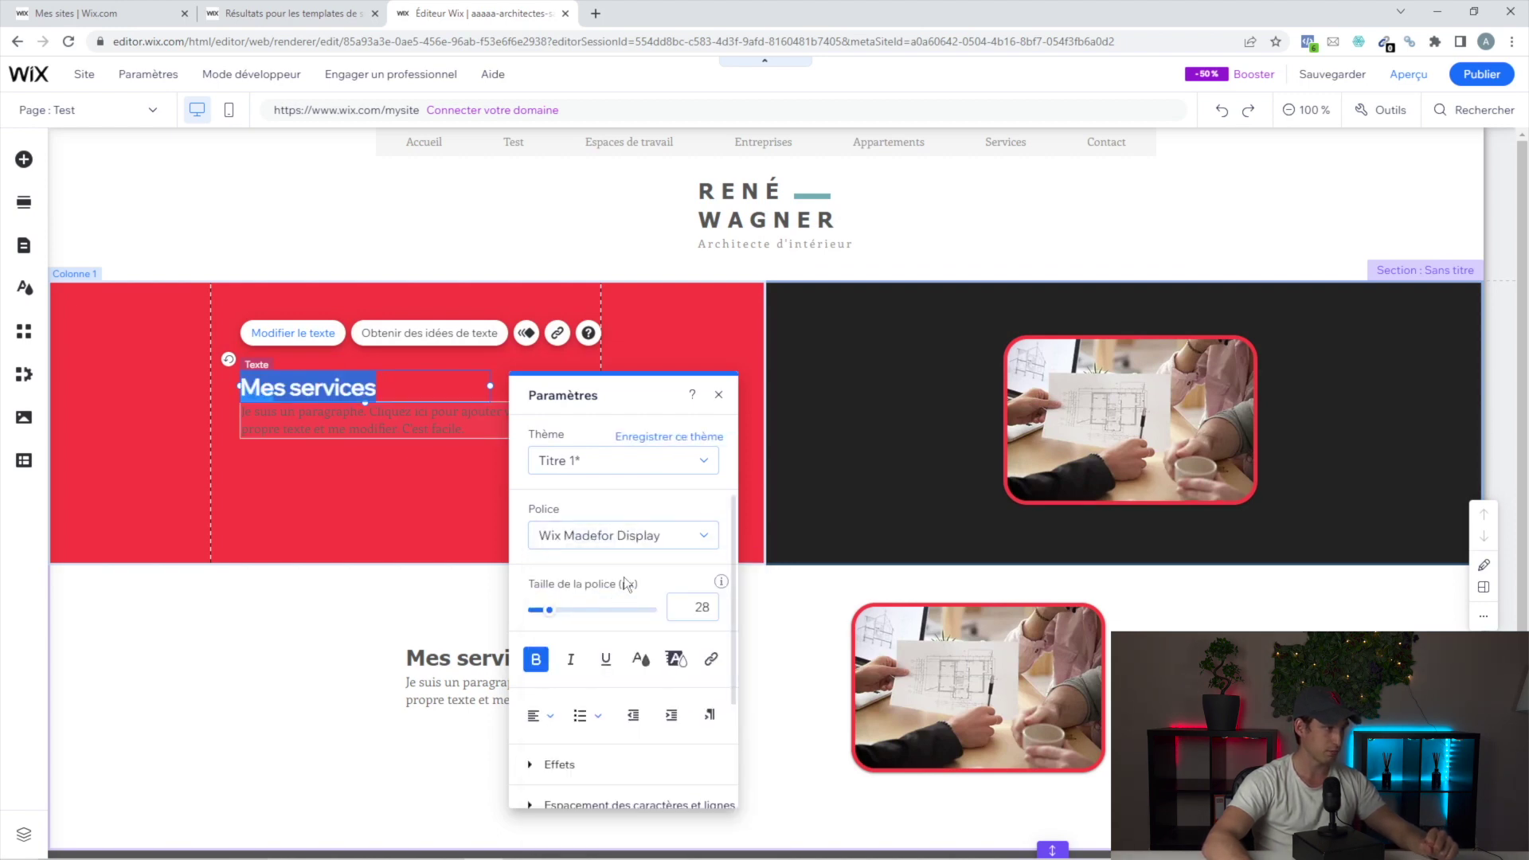
pyautogui.click(328, 507)
pyautogui.click(308, 394)
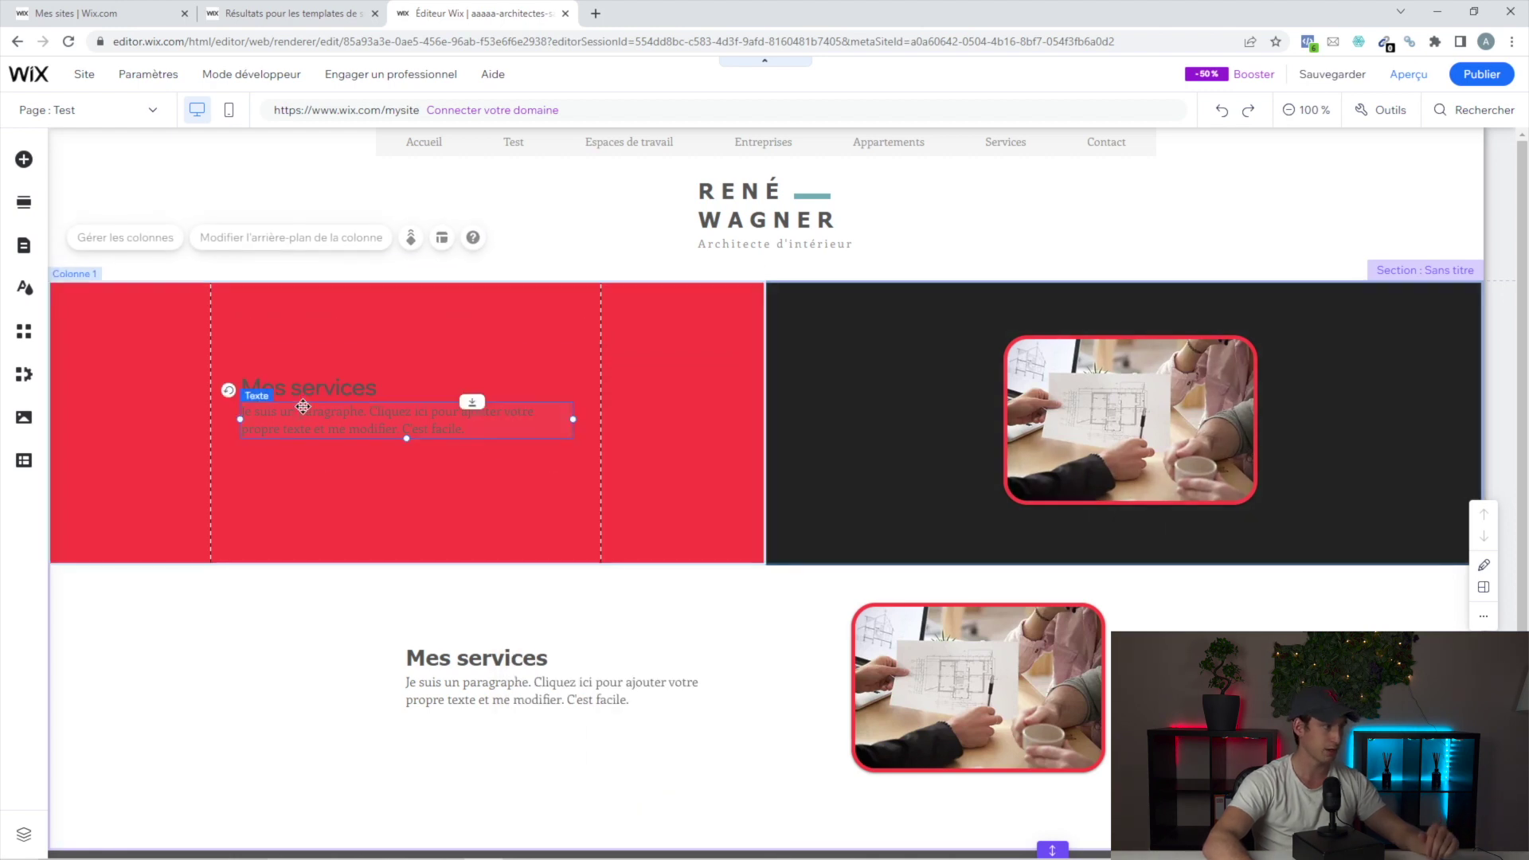
pyautogui.doubleClick(308, 394)
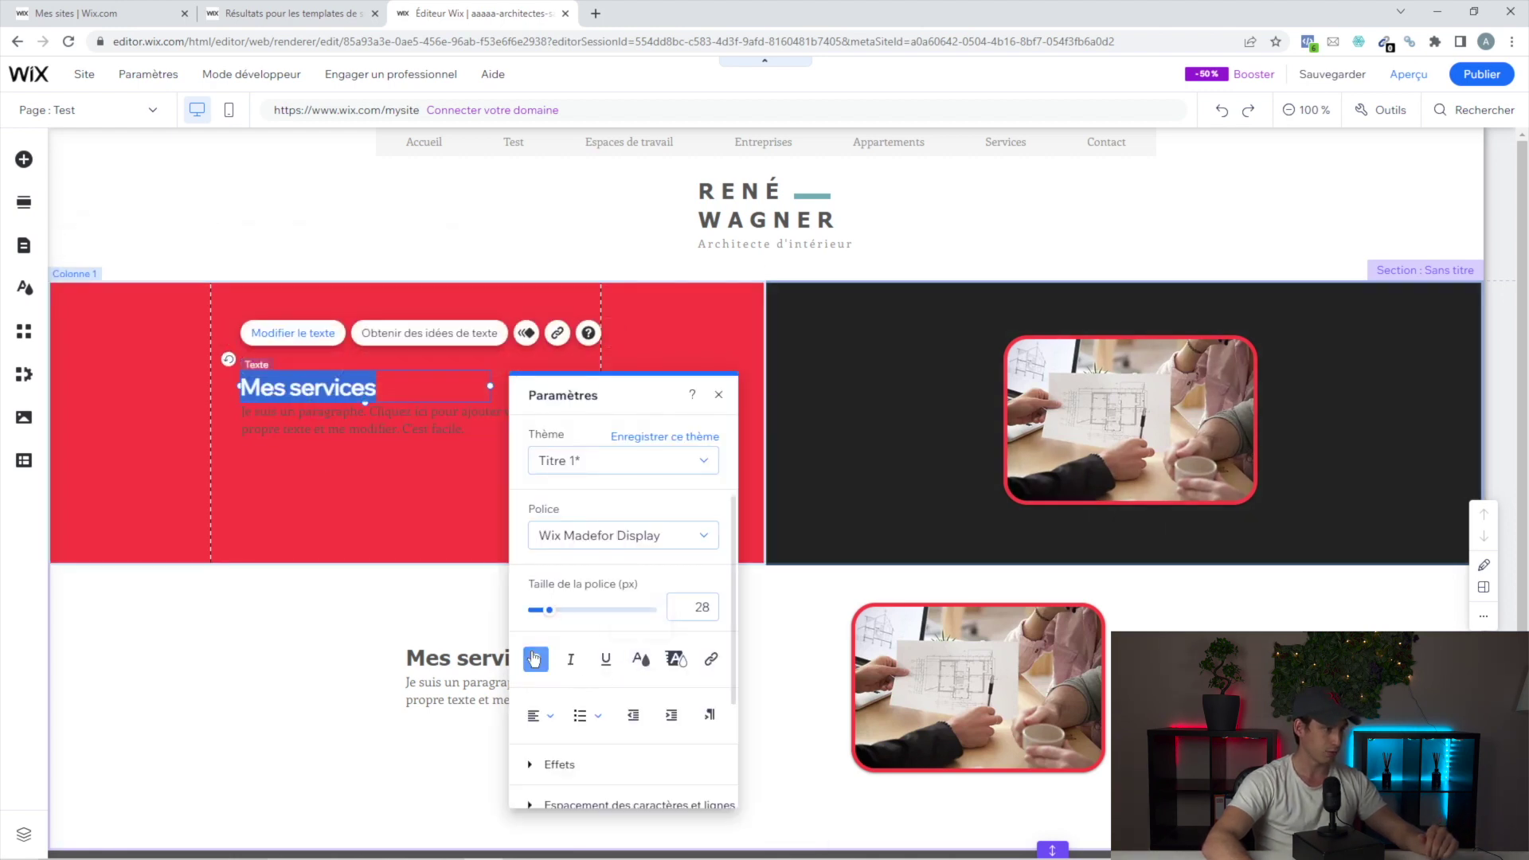
pyautogui.click(641, 658)
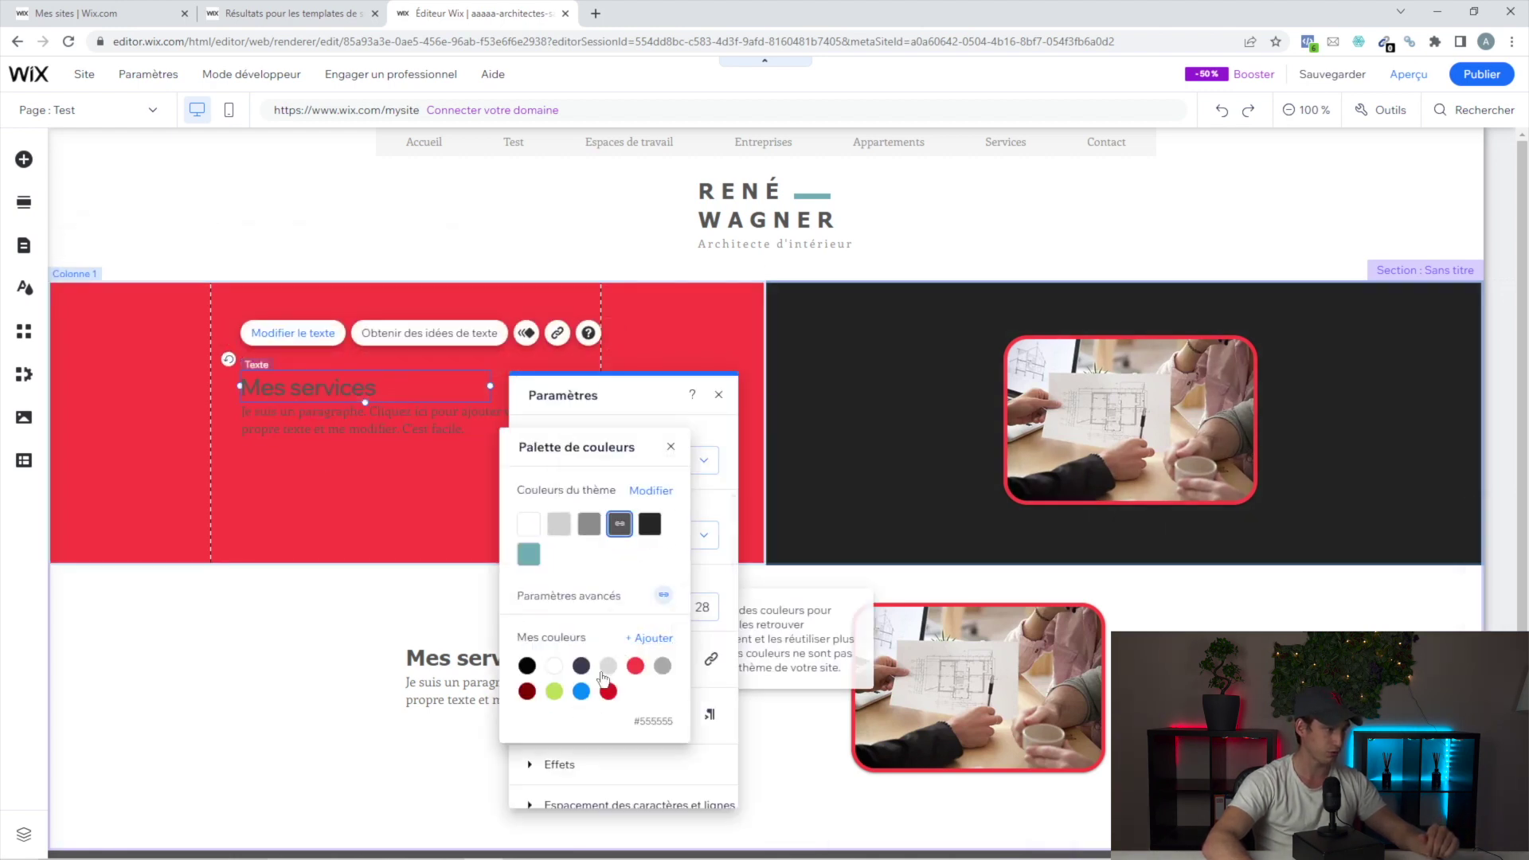
pyautogui.click(671, 446)
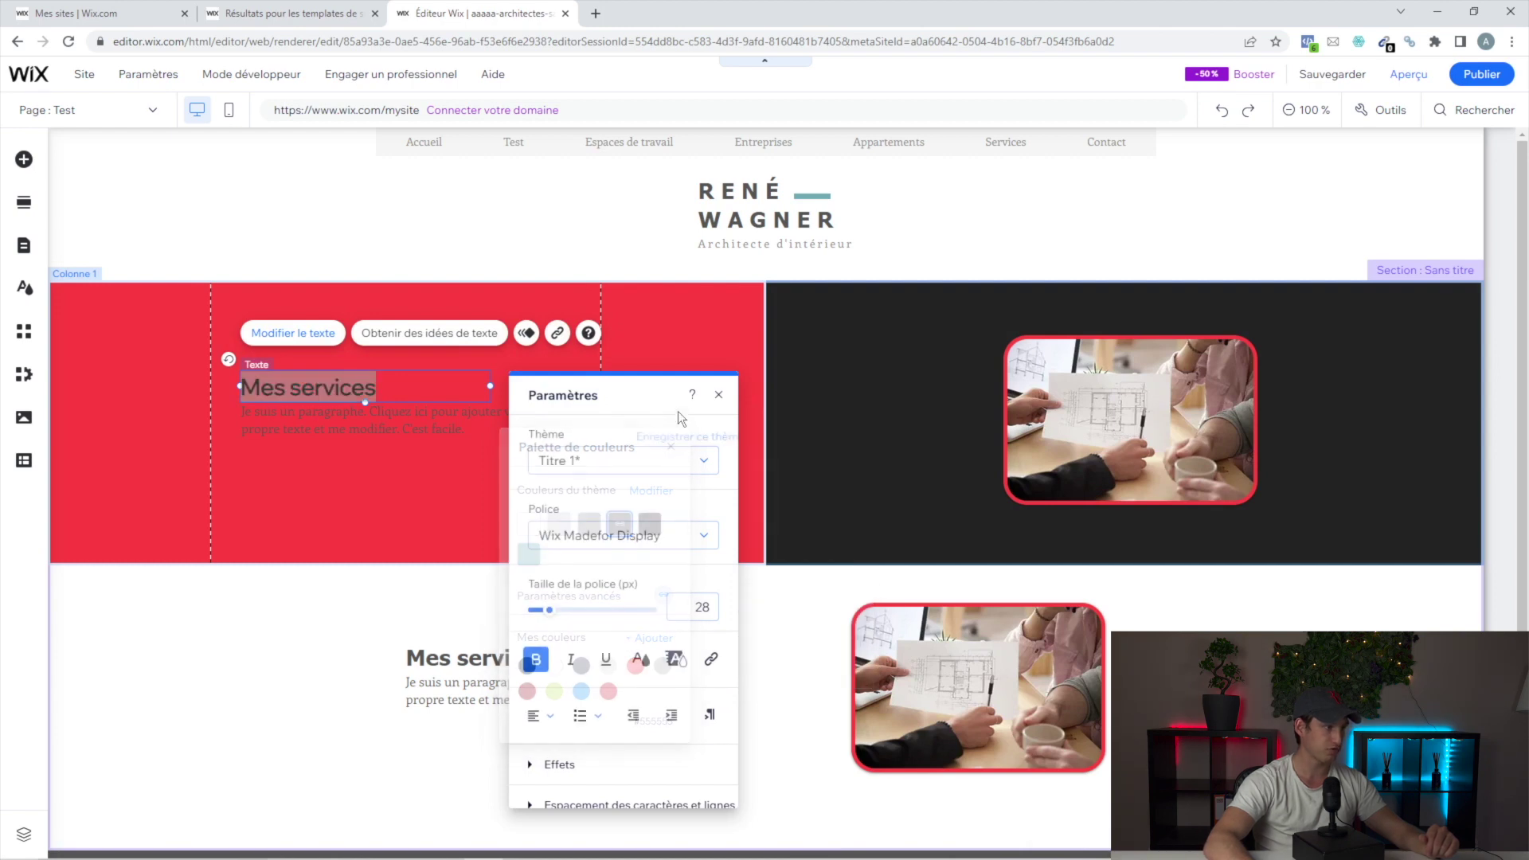
pyautogui.click(719, 395)
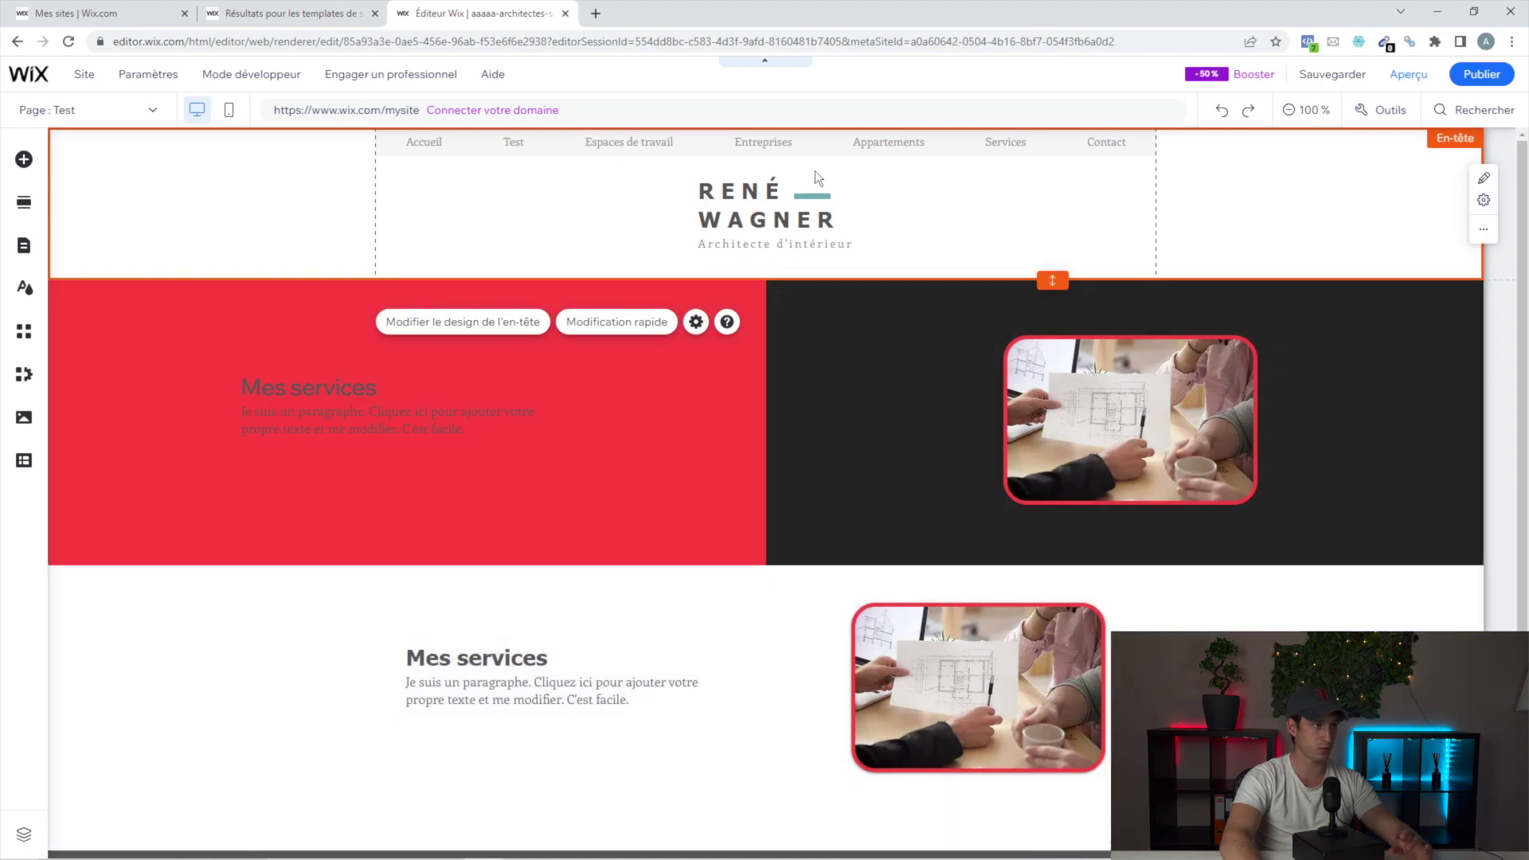
# - Move the header's site title, accent line and "Architecte d'intérieur" subtitle together into the header's upper-left corner
pyautogui.moveTo(903, 257); pyautogui.dragTo(824, 221)
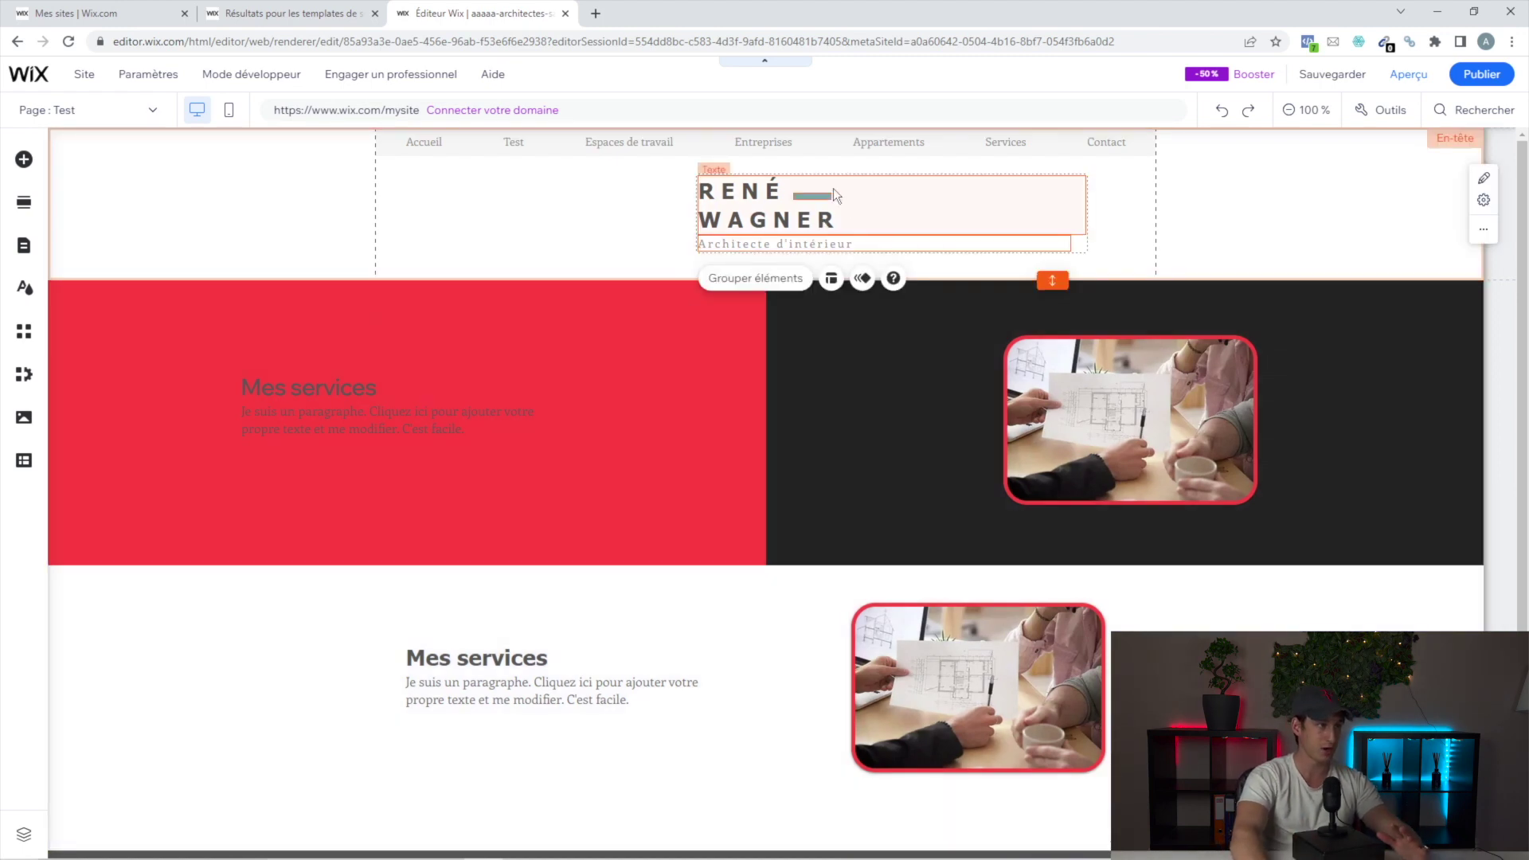
pyautogui.moveTo(781, 208)
pyautogui.mouseDown()
pyautogui.moveTo(255, 206)
pyautogui.moveTo(147, 176)
pyautogui.mouseUp()
pyautogui.click(550, 223)
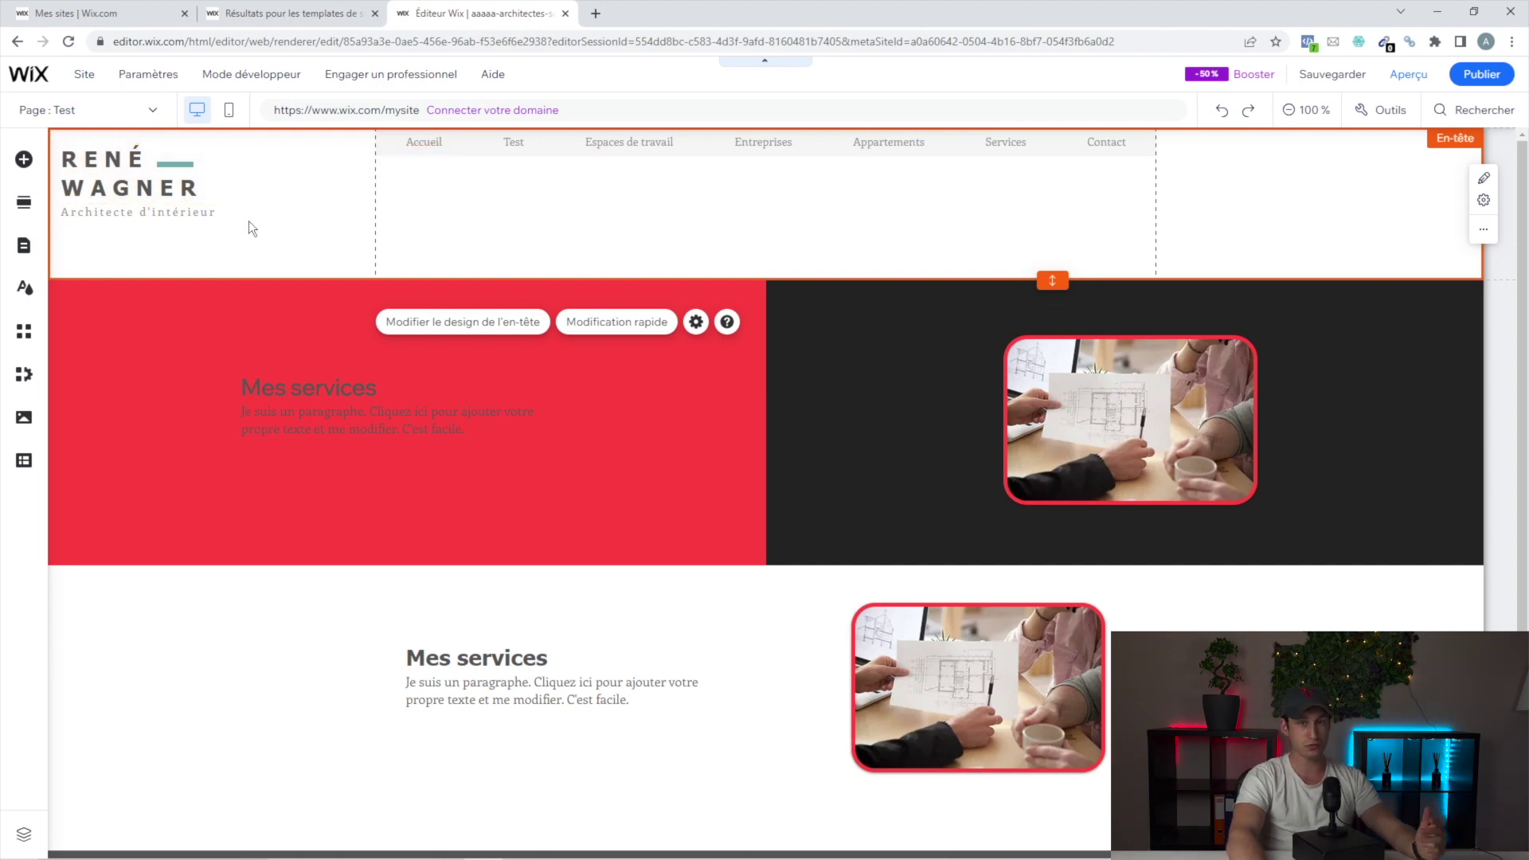
# - Pin the site title text to the page's upper-left corner with a horizontal margin of 26 px
pyautogui.click(110, 175)
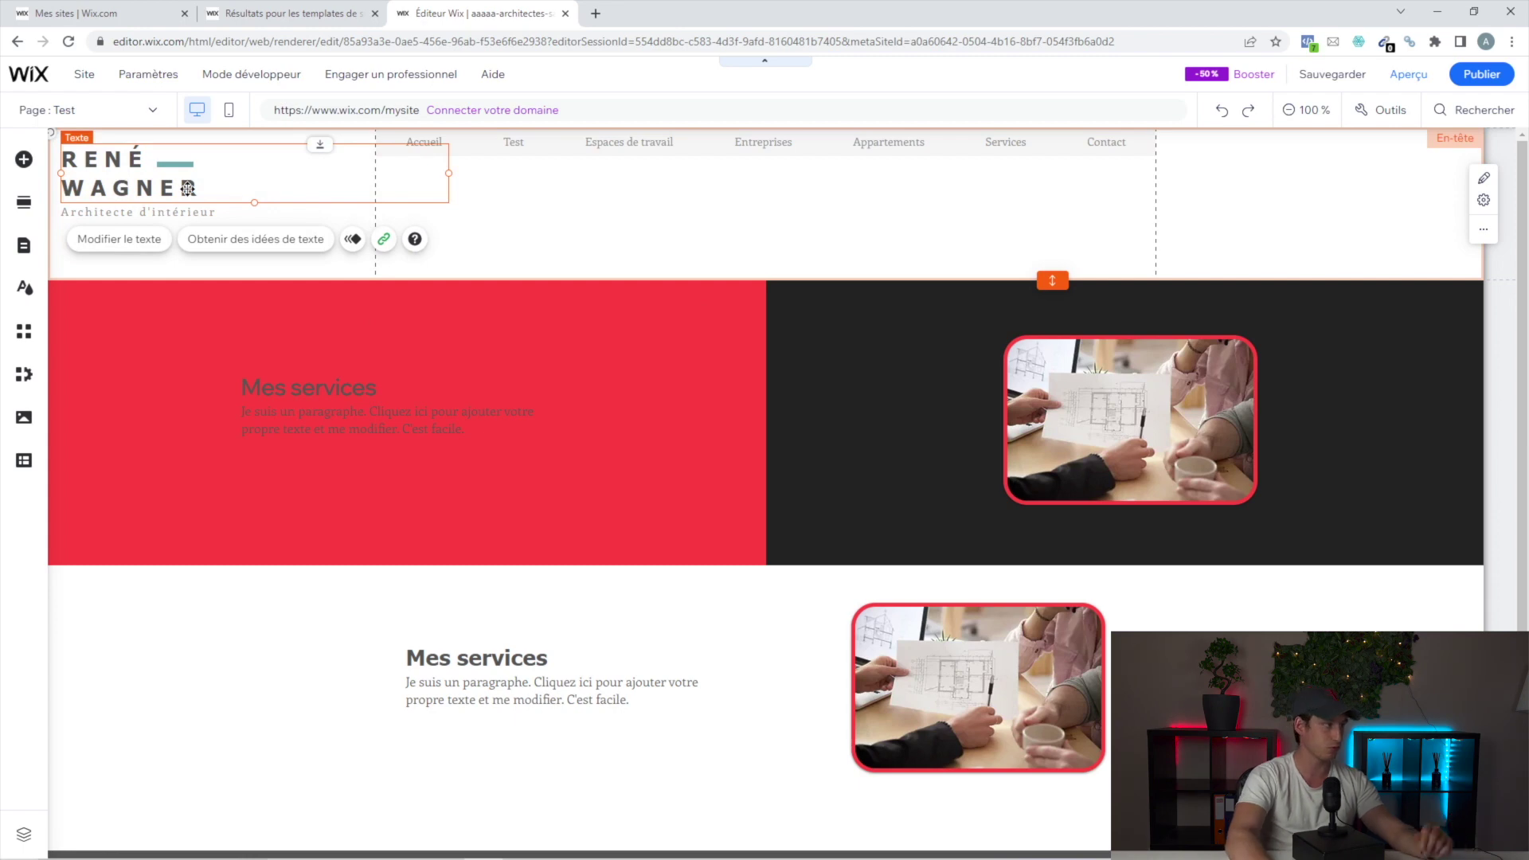
pyautogui.rightClick(134, 178)
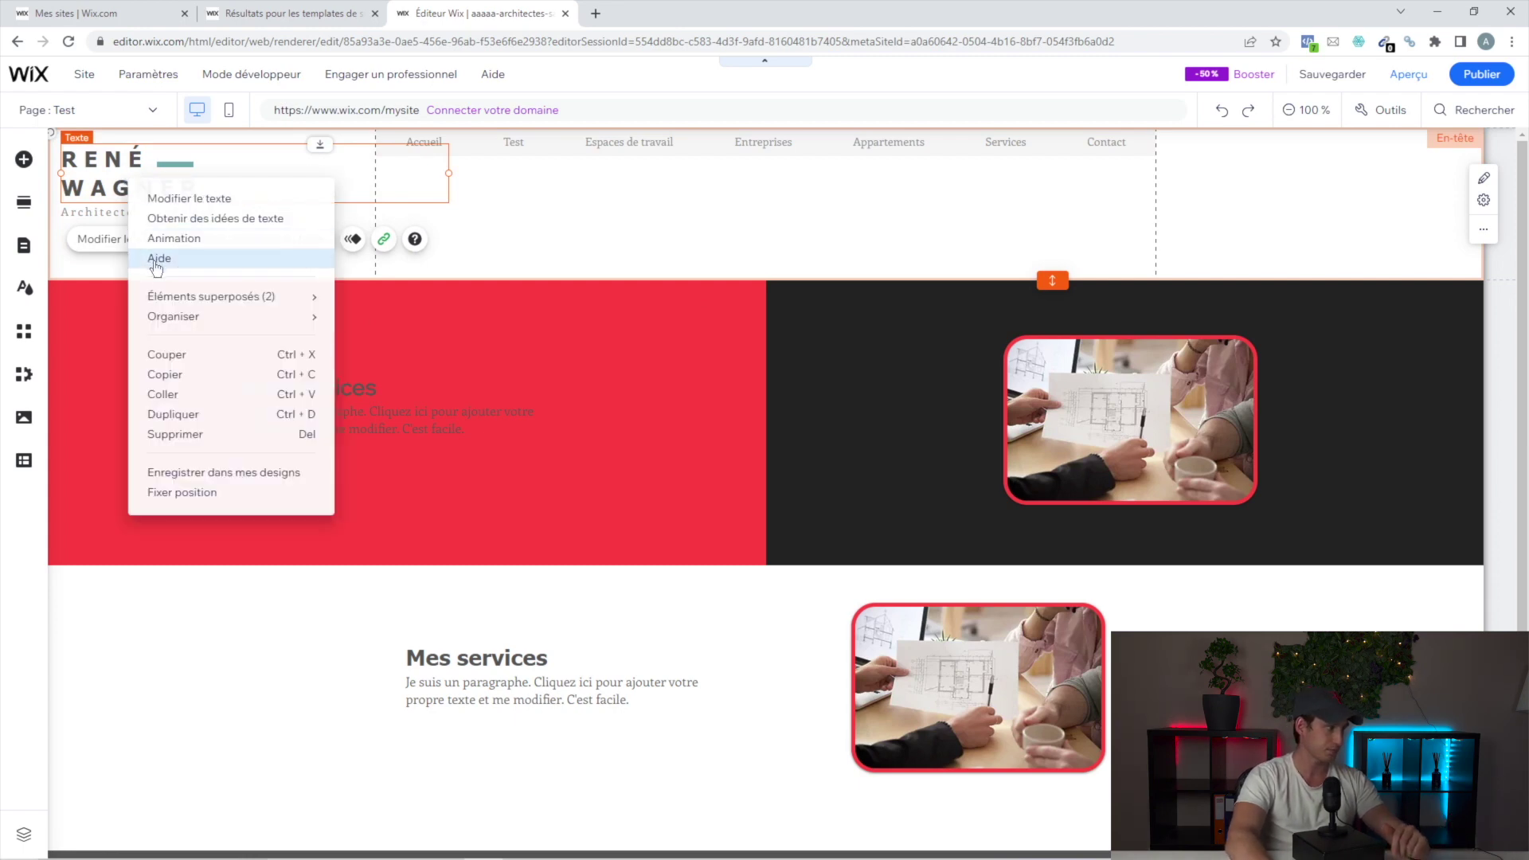
pyautogui.click(208, 494)
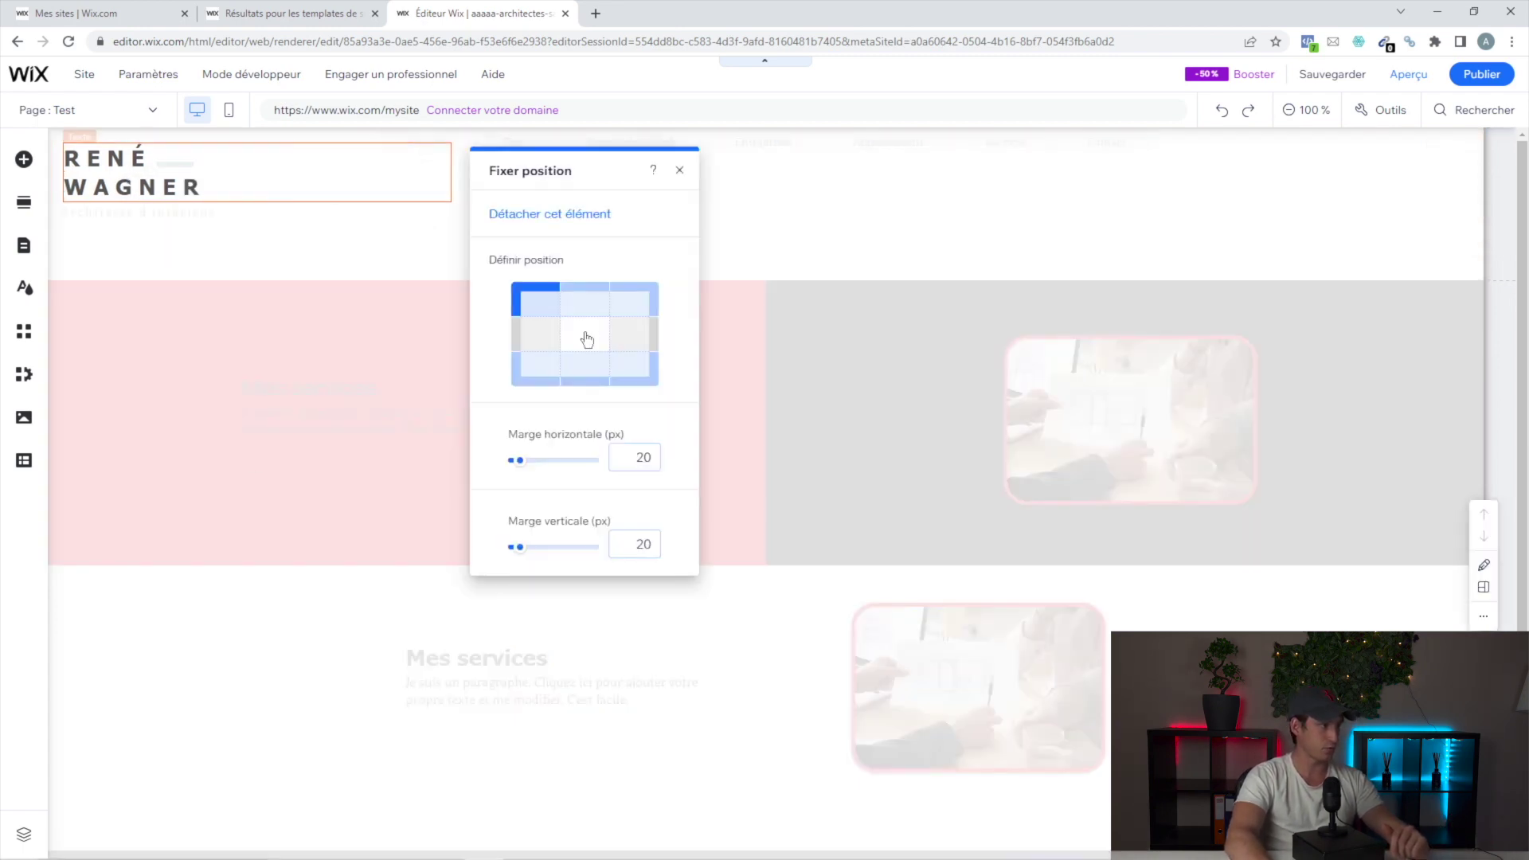
pyautogui.moveTo(521, 469)
pyautogui.mouseDown()
pyautogui.moveTo(584, 464)
pyautogui.moveTo(504, 468)
pyautogui.moveTo(519, 468)
pyautogui.mouseUp()
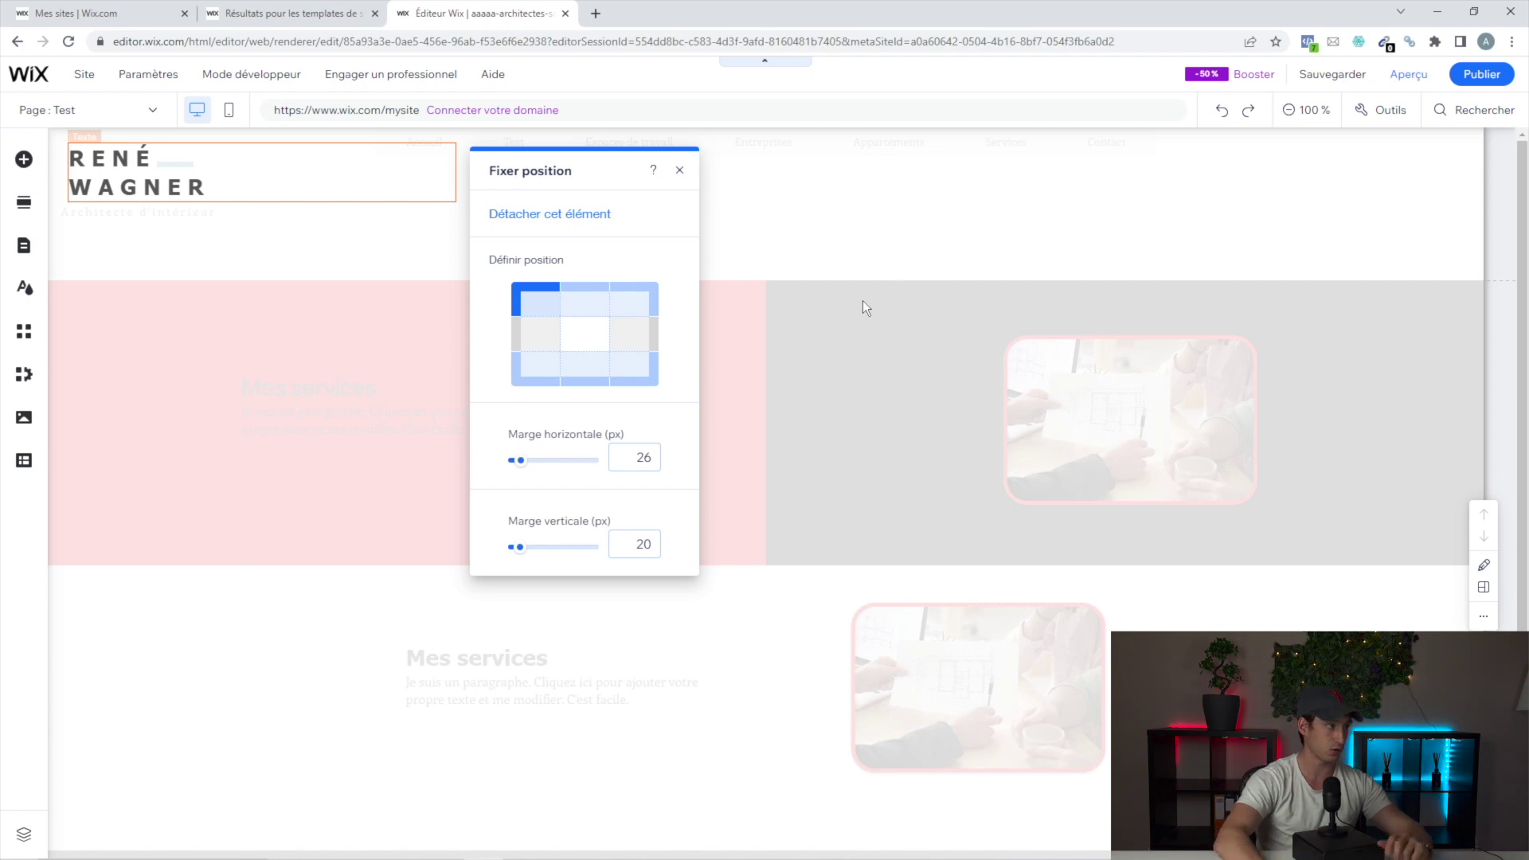
pyautogui.click(681, 170)
# - Preview the Test page to check how the pinned site title behaves along its full length, and return to the editor
pyautogui.scroll(-1, 824, 295)
pyautogui.scroll(1, 825, 295)
pyautogui.scroll(-1, 801, 250)
pyautogui.scroll(1, 802, 256)
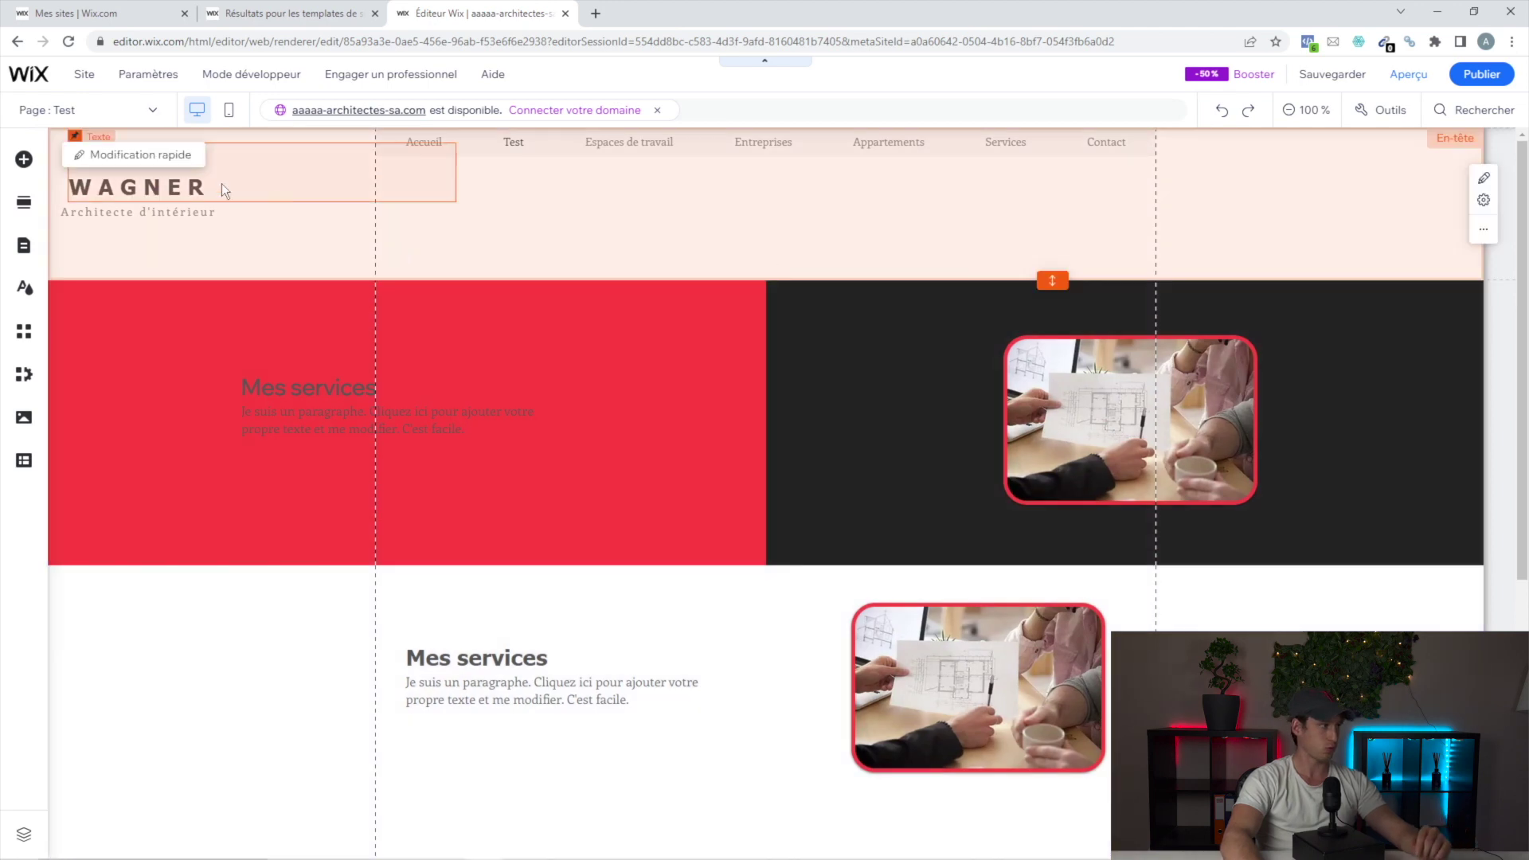
pyautogui.click(1409, 77)
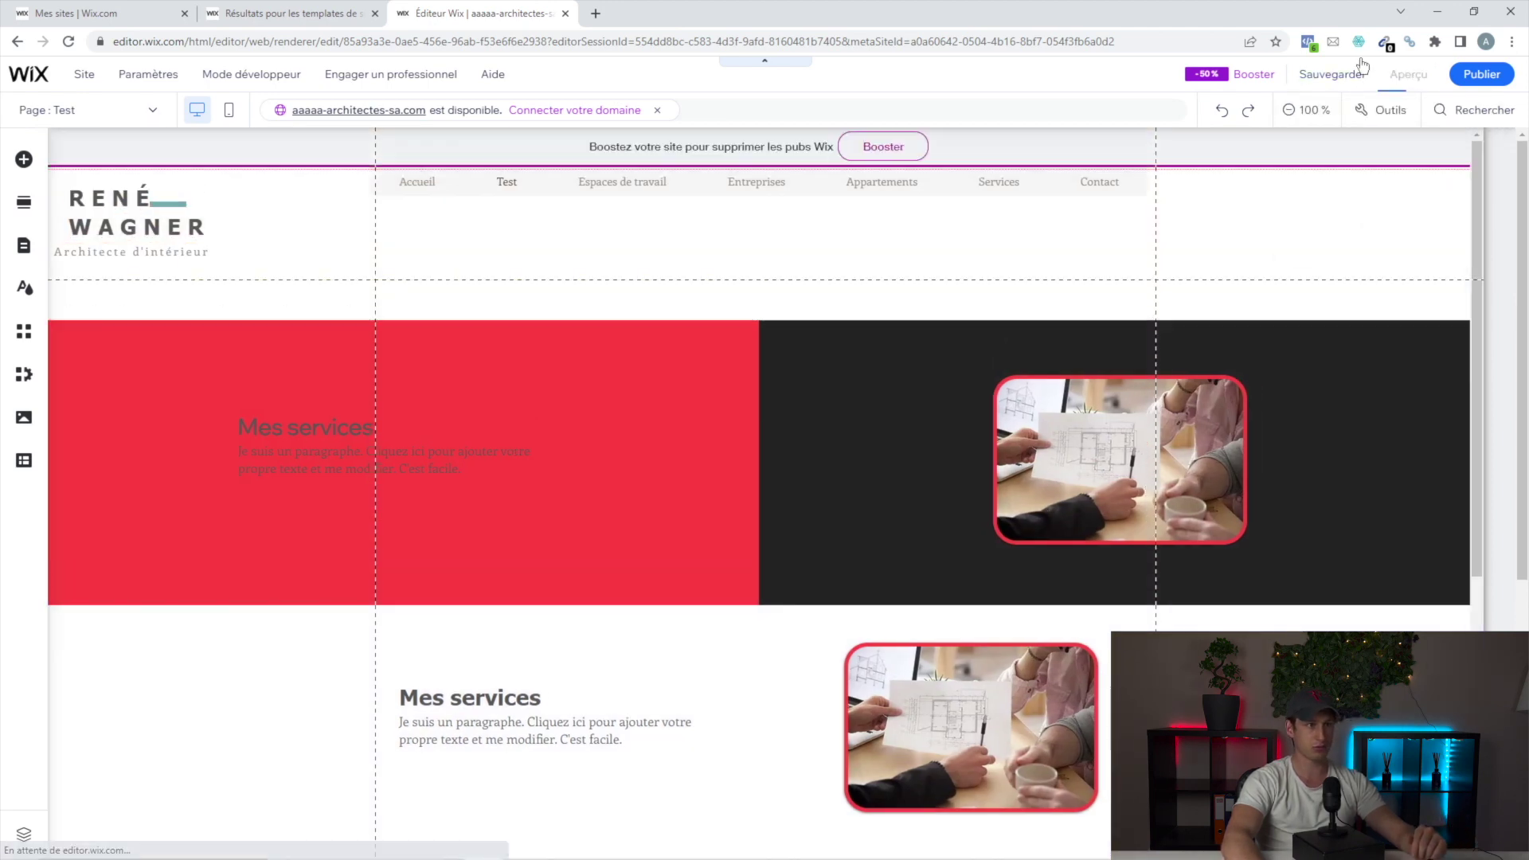
pyautogui.click(1378, 83)
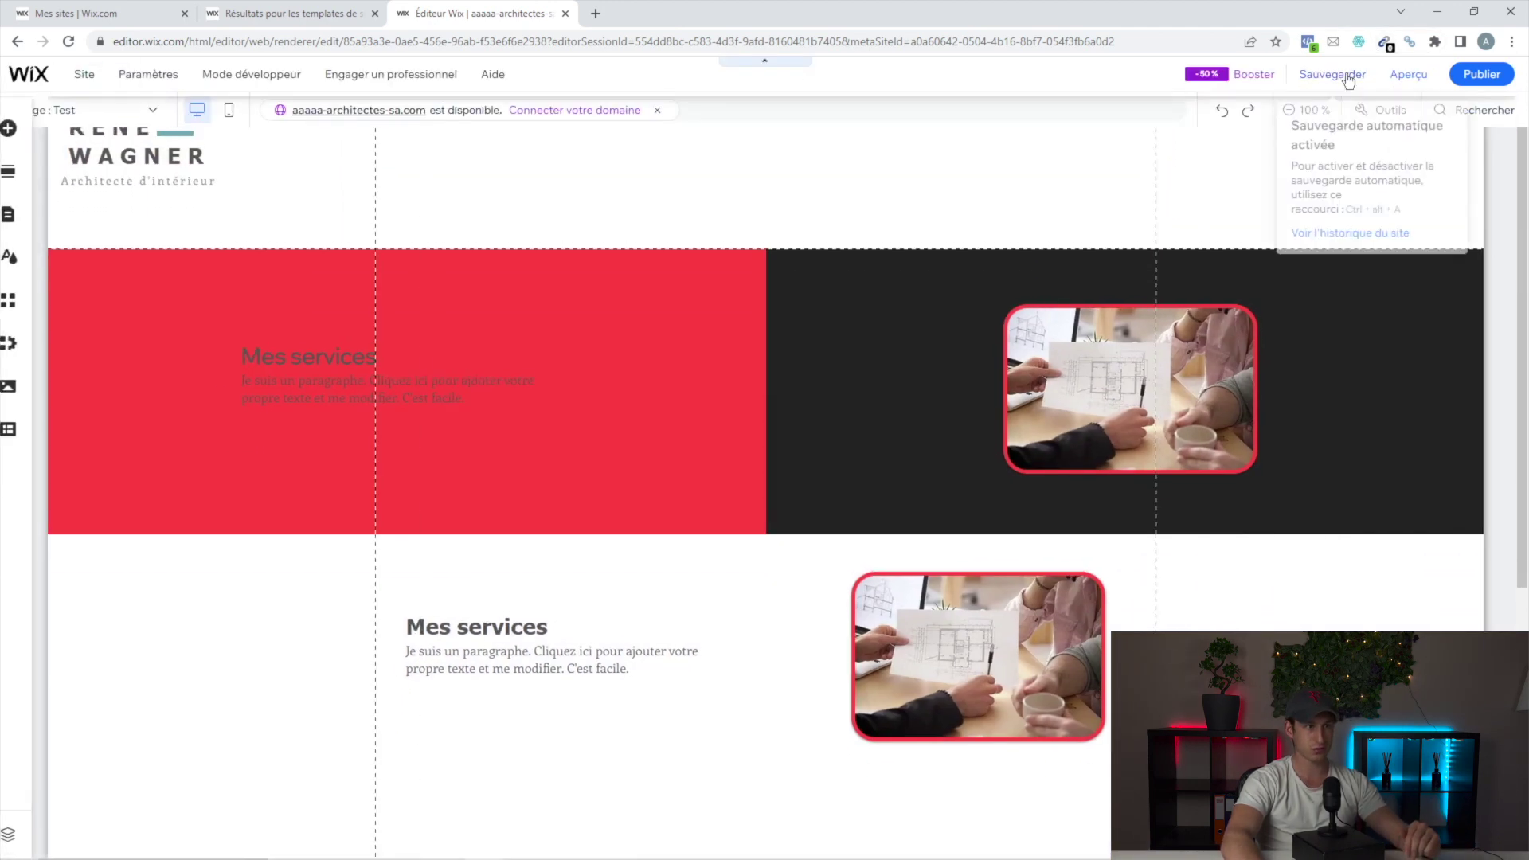
pyautogui.click(1403, 75)
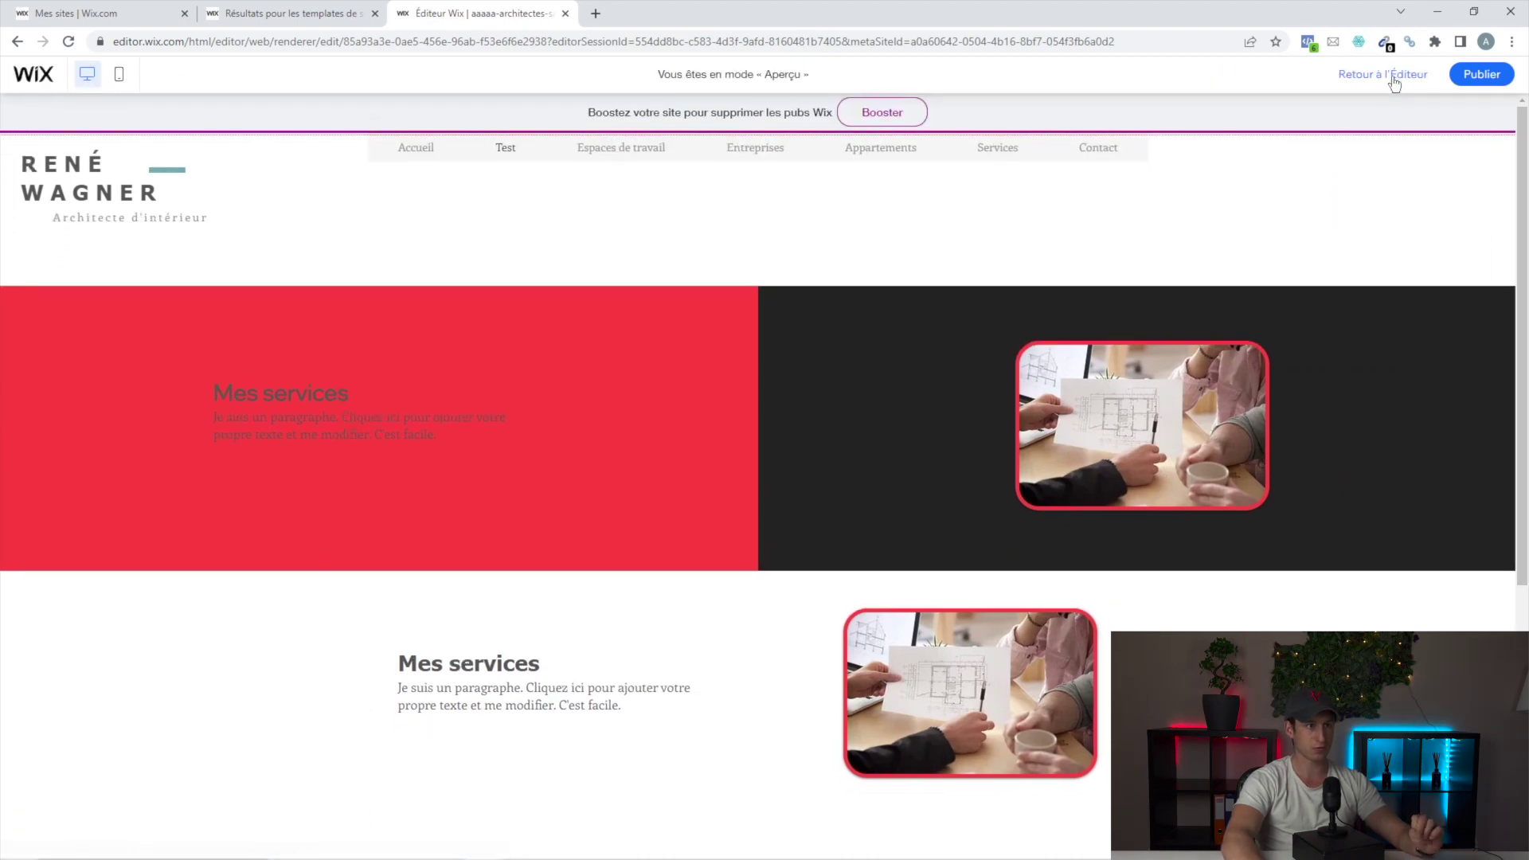
pyautogui.scroll(-5, 664, 341)
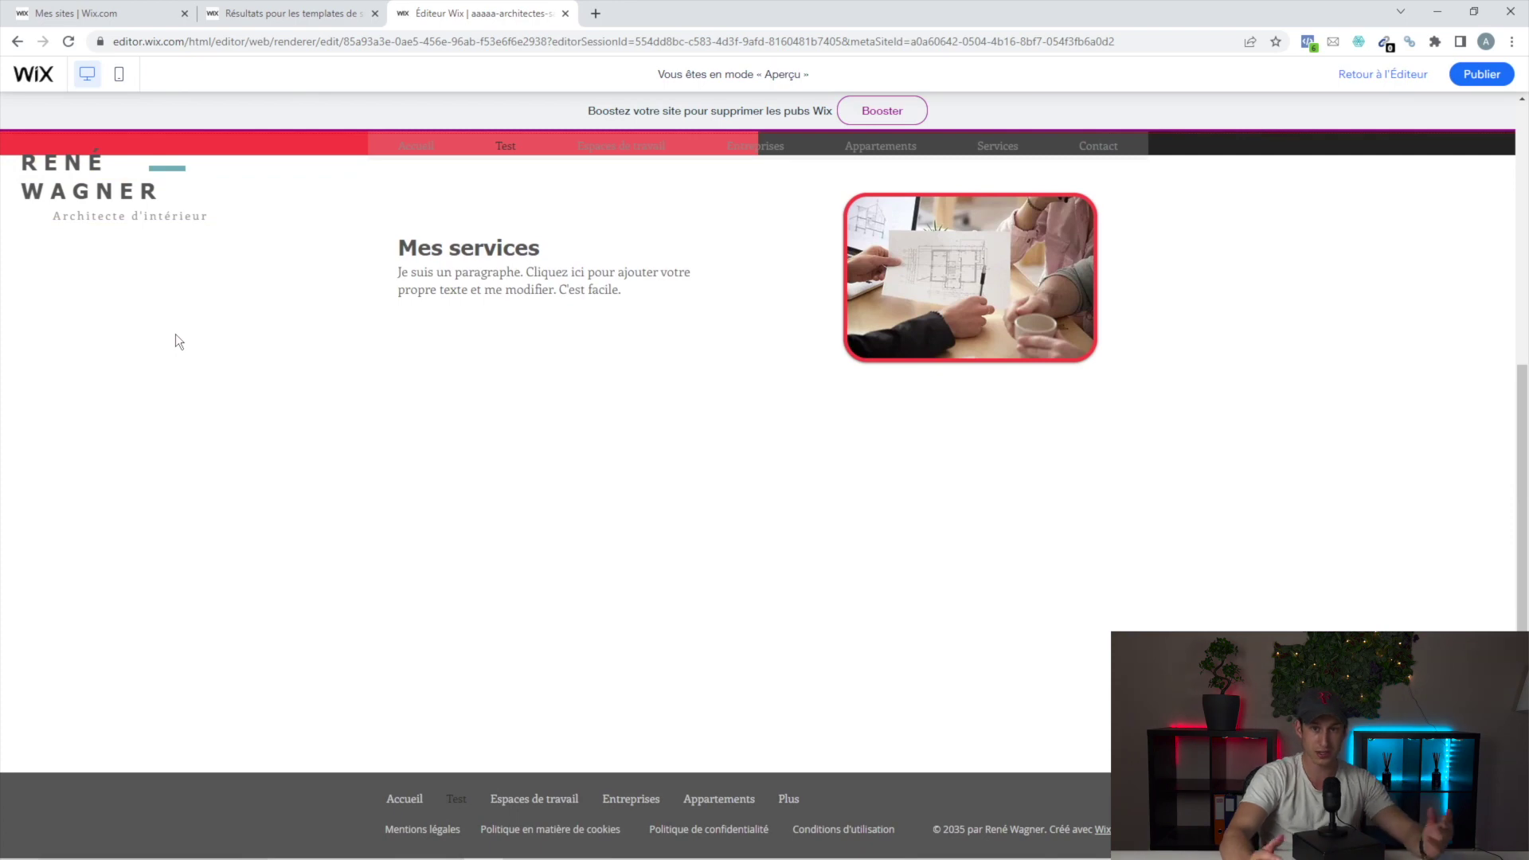
pyautogui.scroll(5, 175, 332)
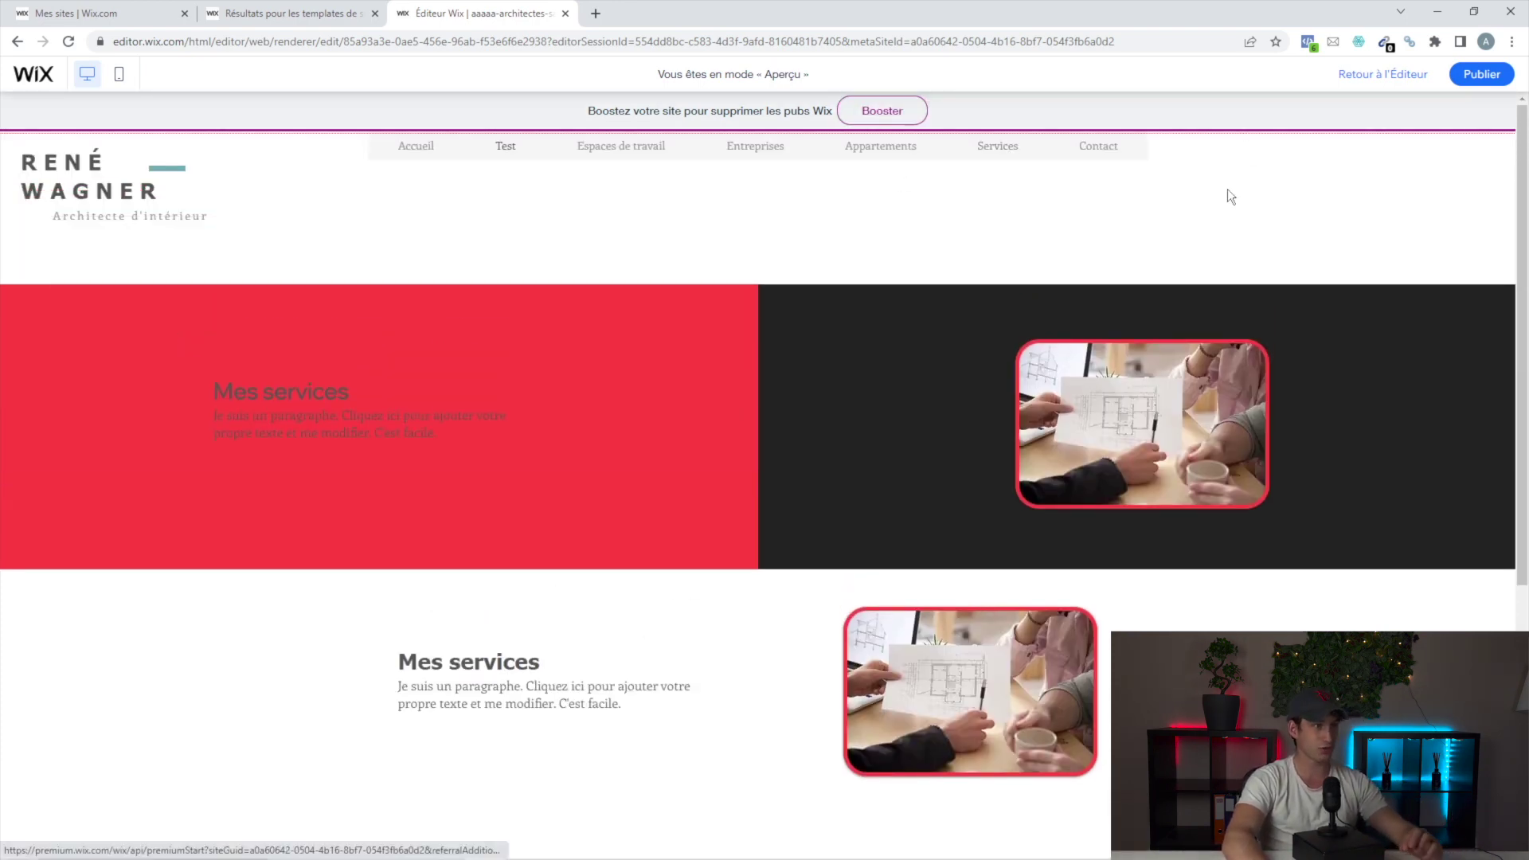
pyautogui.scroll(-5, 814, 242)
pyautogui.scroll(5, 843, 314)
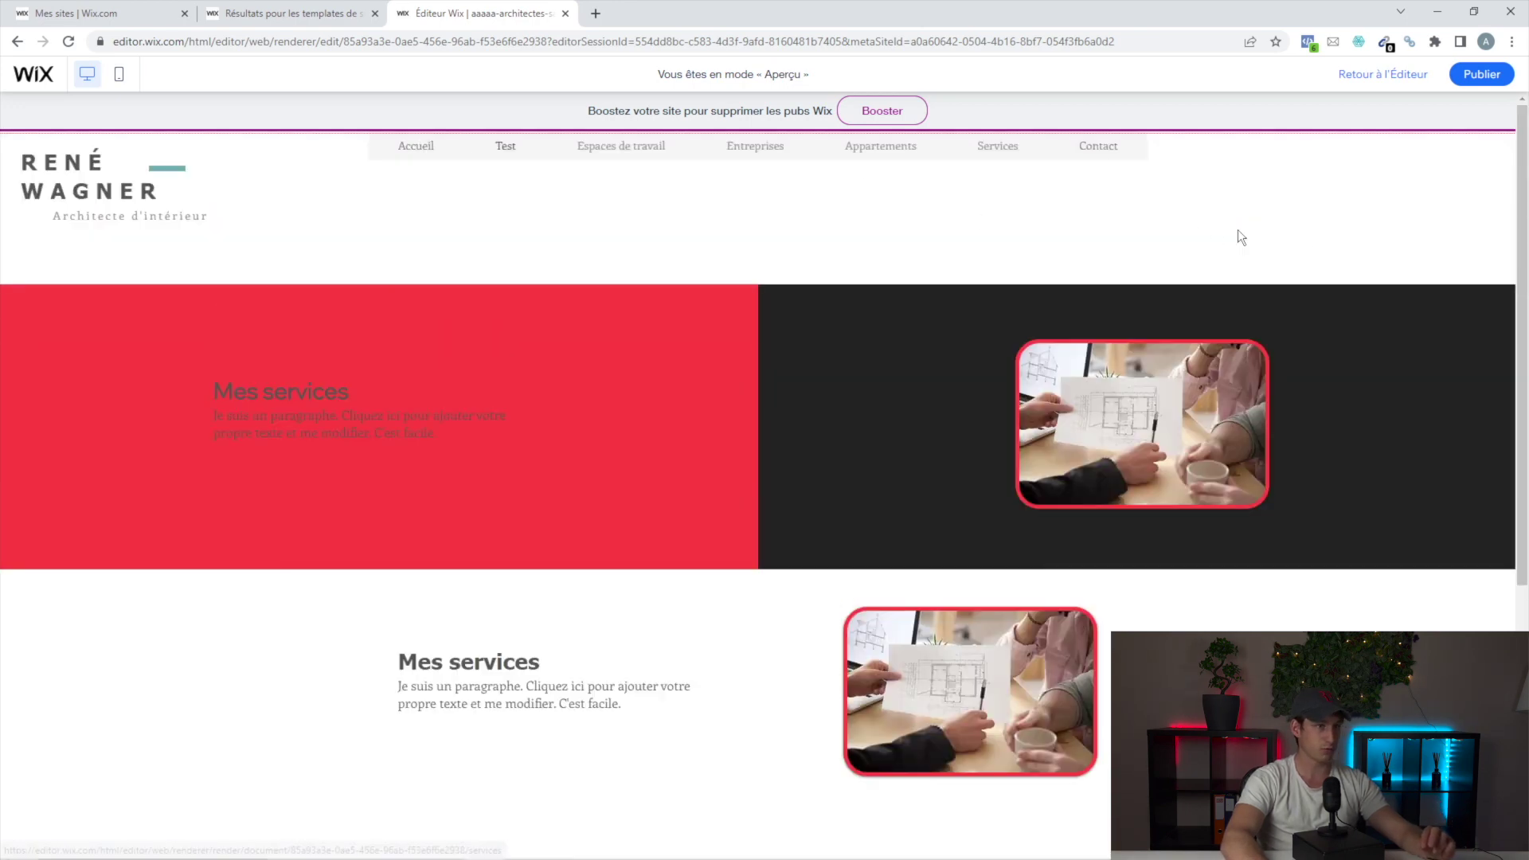
pyautogui.scroll(-1, 1315, 232)
pyautogui.scroll(-5, 1306, 239)
pyautogui.scroll(5, 1299, 248)
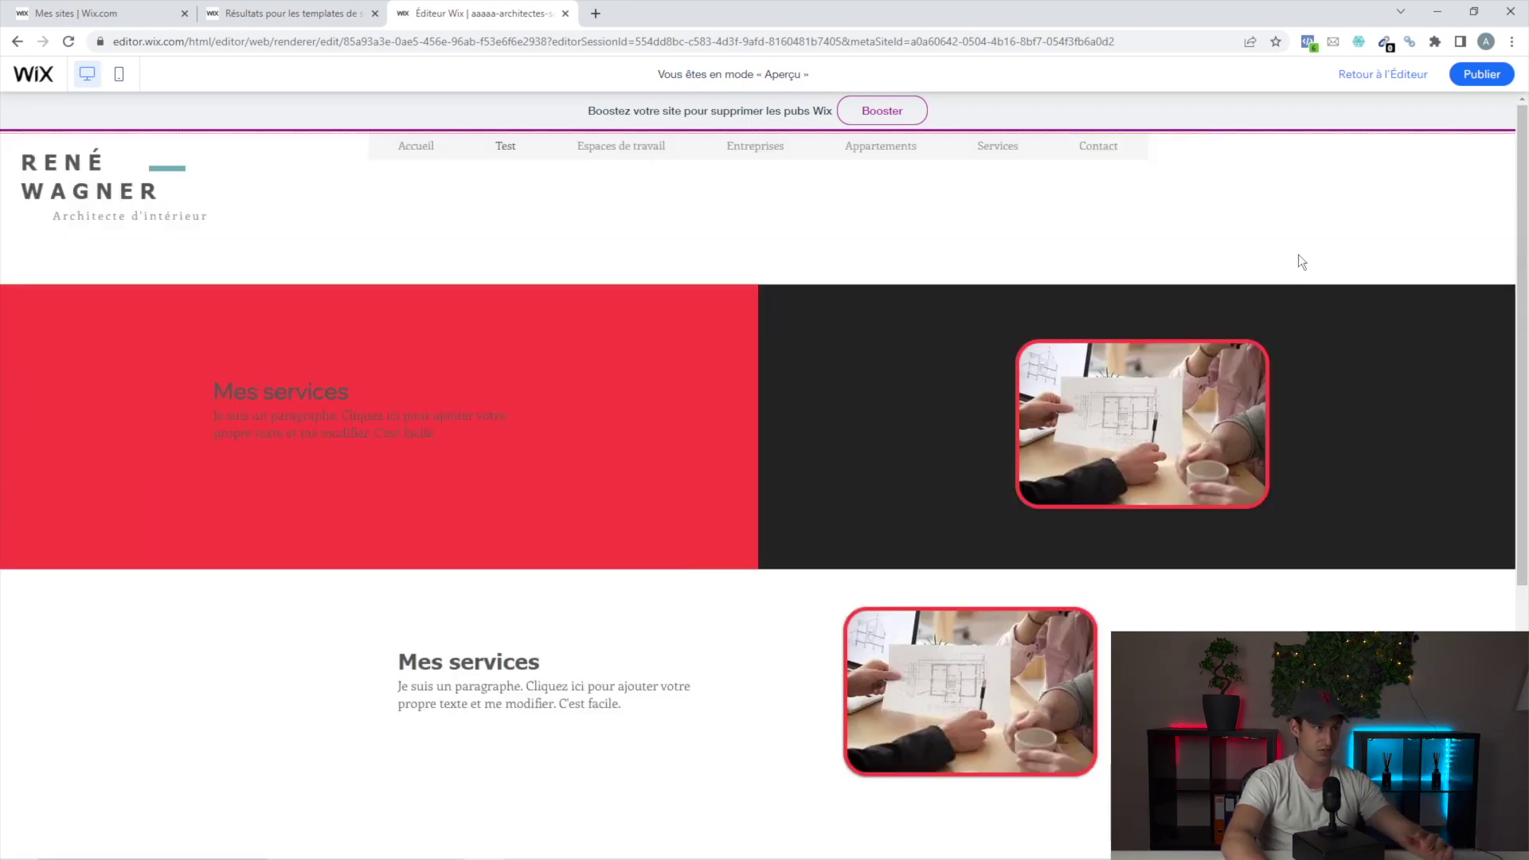
pyautogui.scroll(-5, 1274, 319)
pyautogui.scroll(5, 1234, 374)
pyautogui.click(1384, 78)
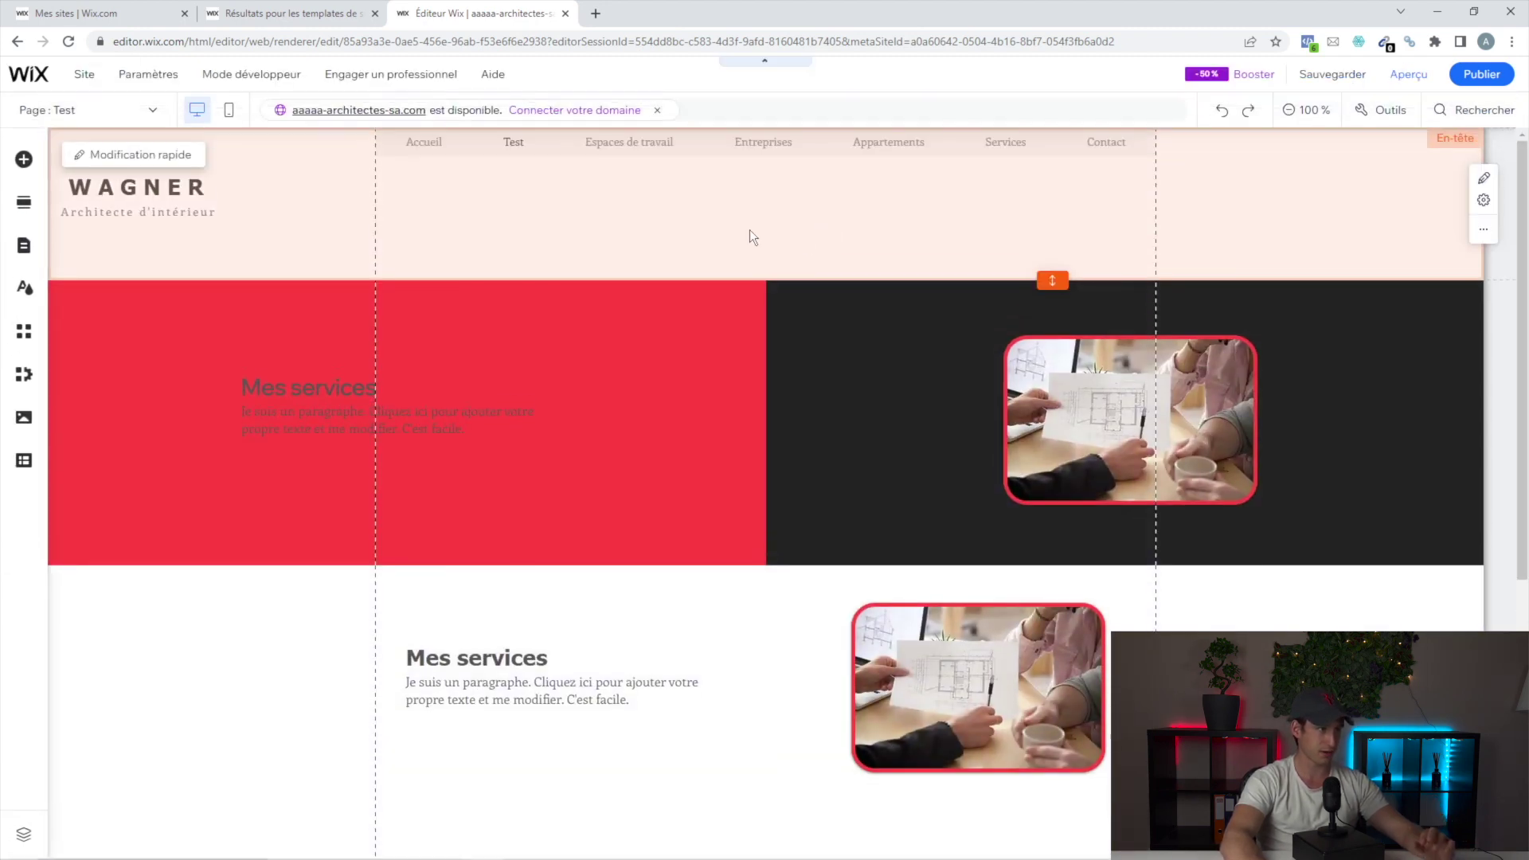
# - Set the header's scroll behaviour to "Figer" in the header settings
pyautogui.click(728, 226)
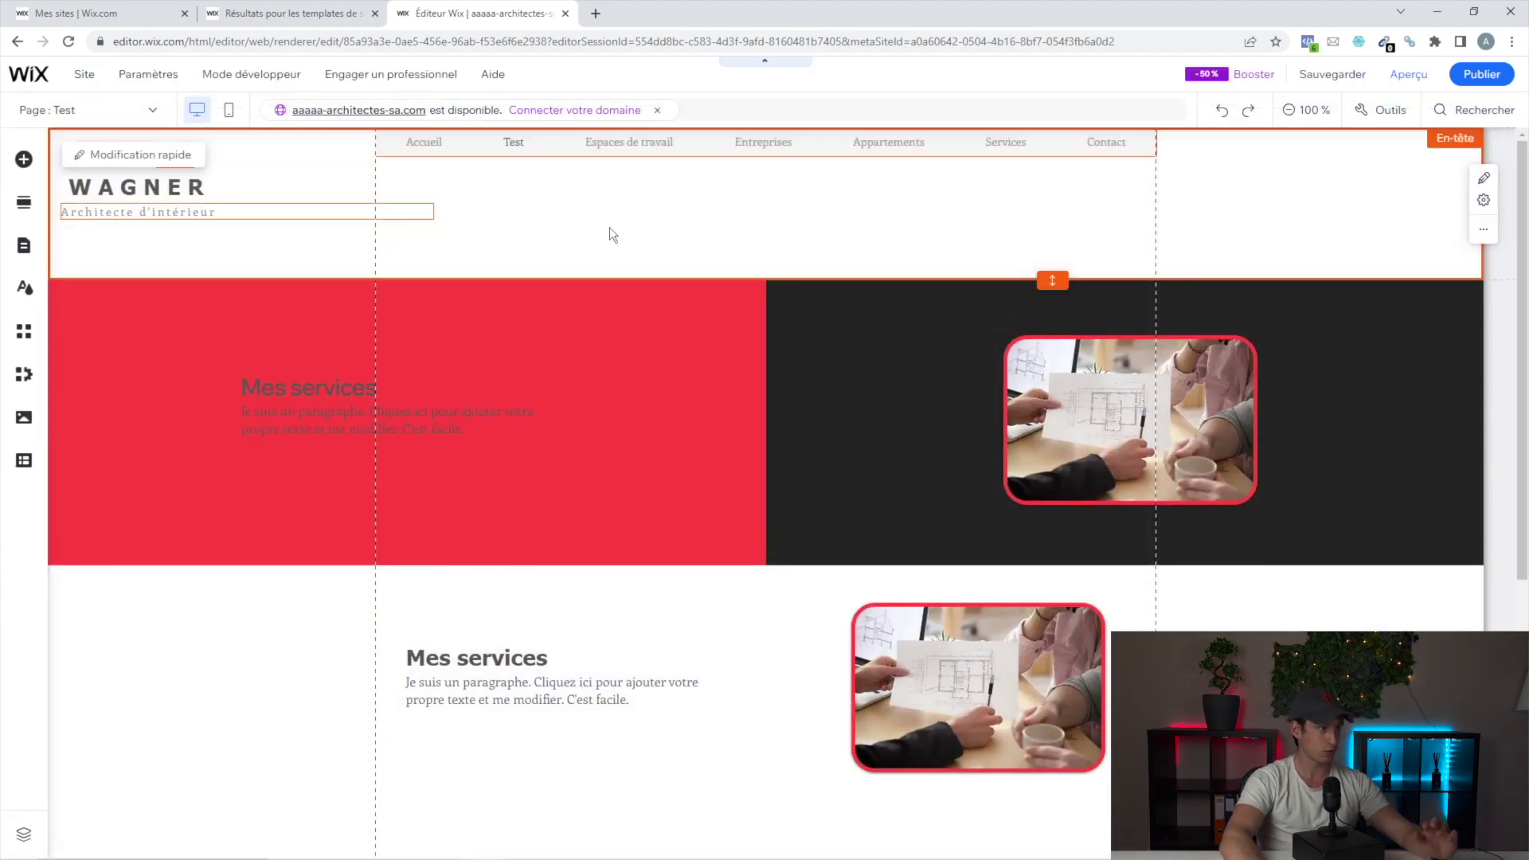
pyautogui.rightClick(648, 212)
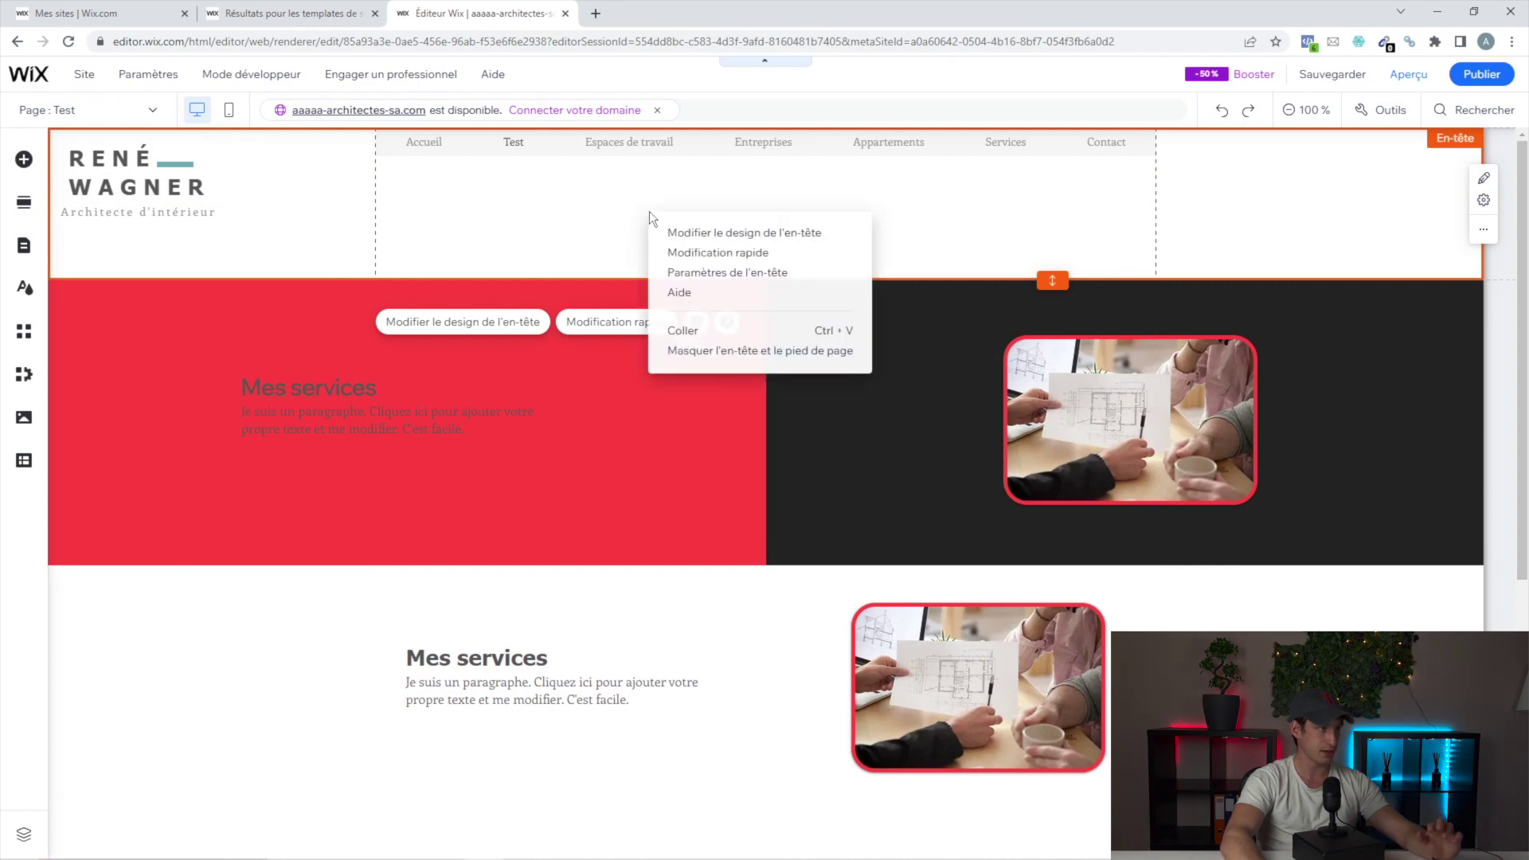
pyautogui.click(726, 274)
pyautogui.click(235, 466)
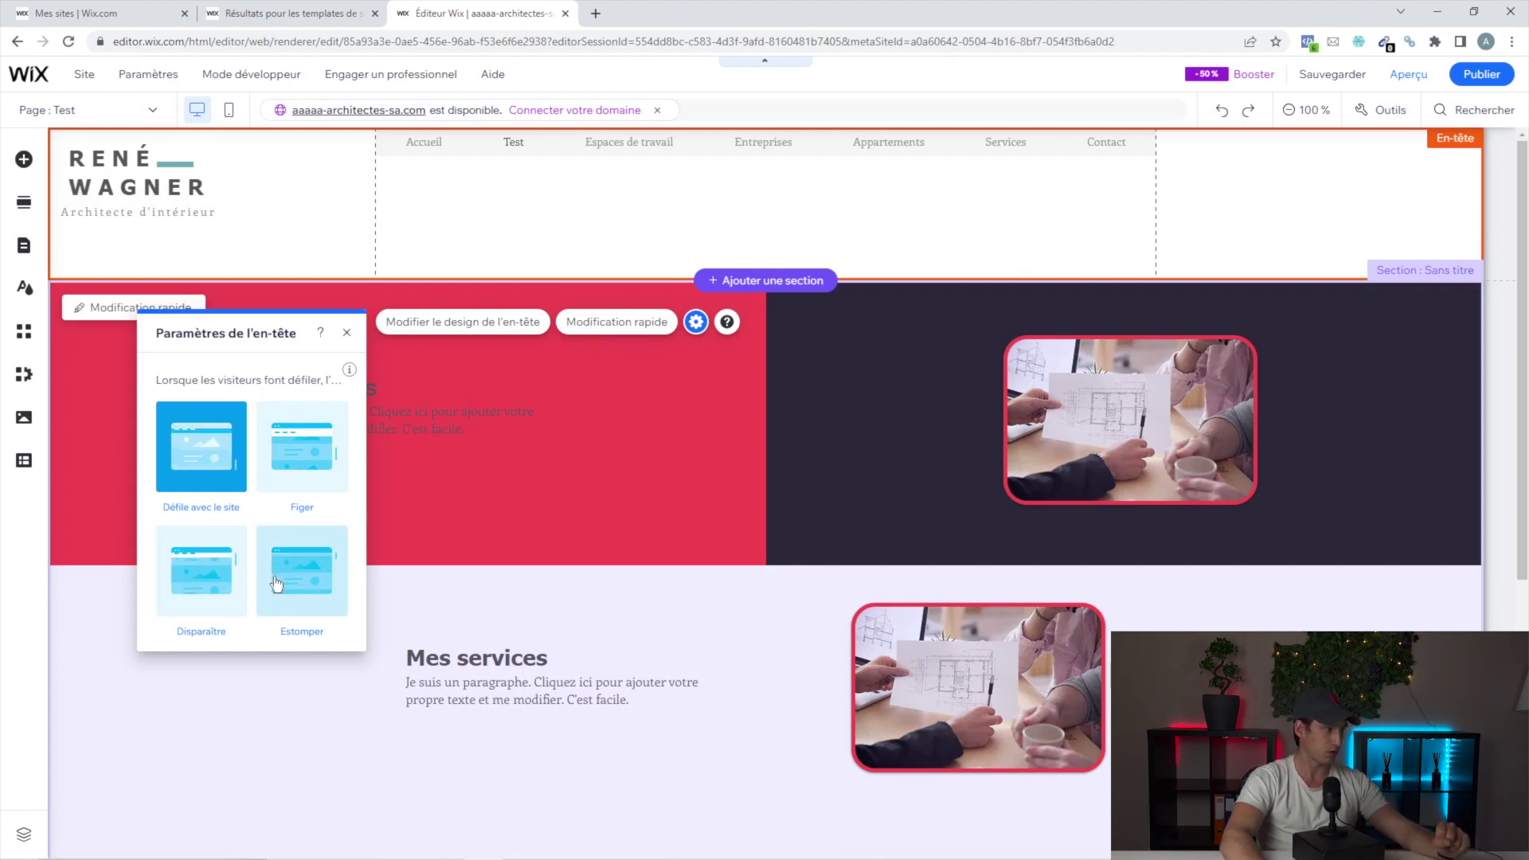
pyautogui.click(300, 460)
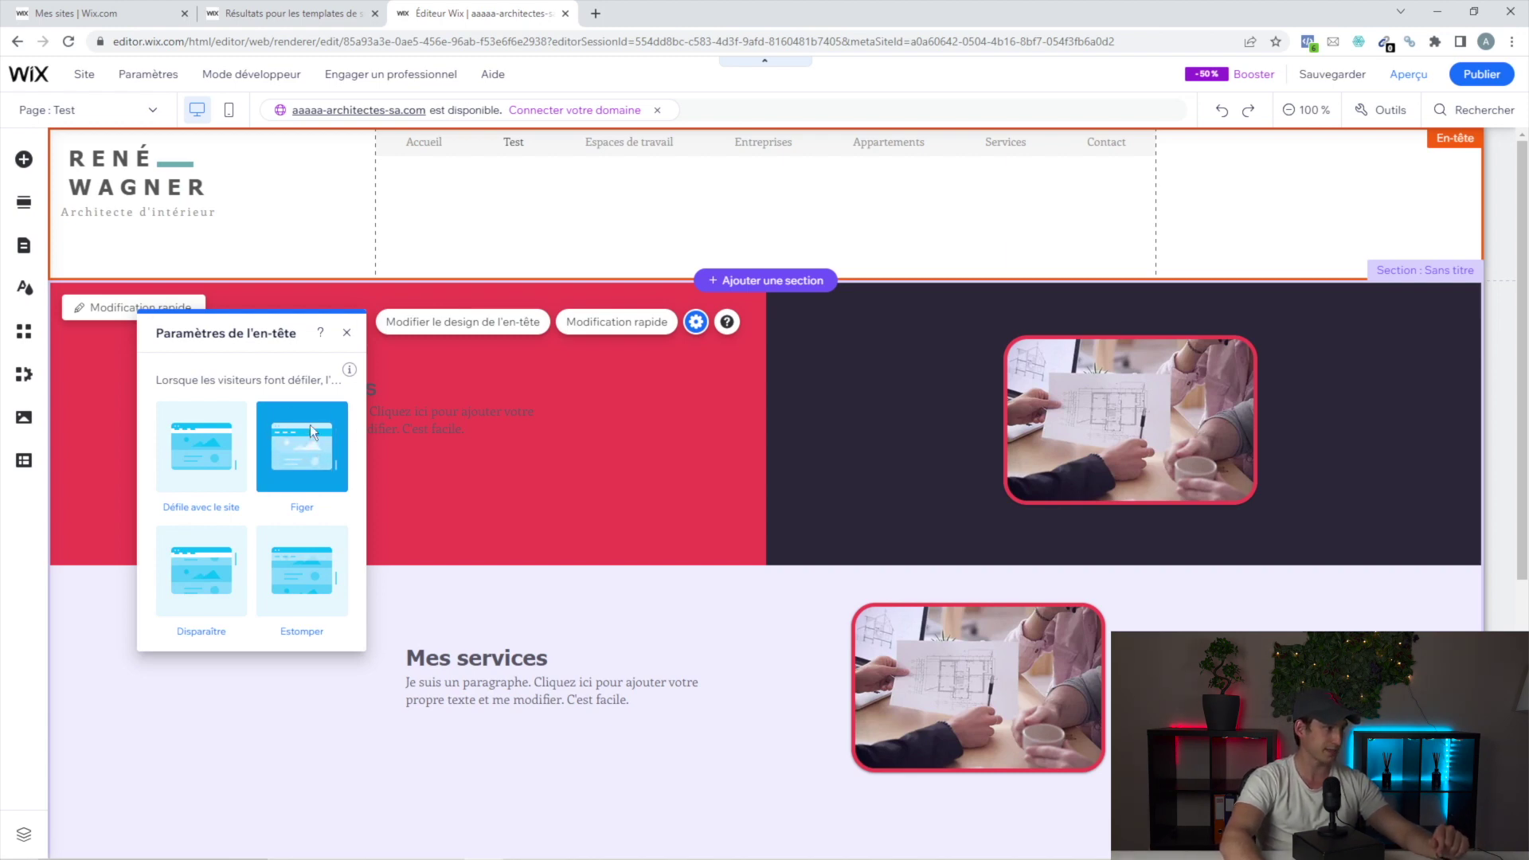
pyautogui.click(213, 456)
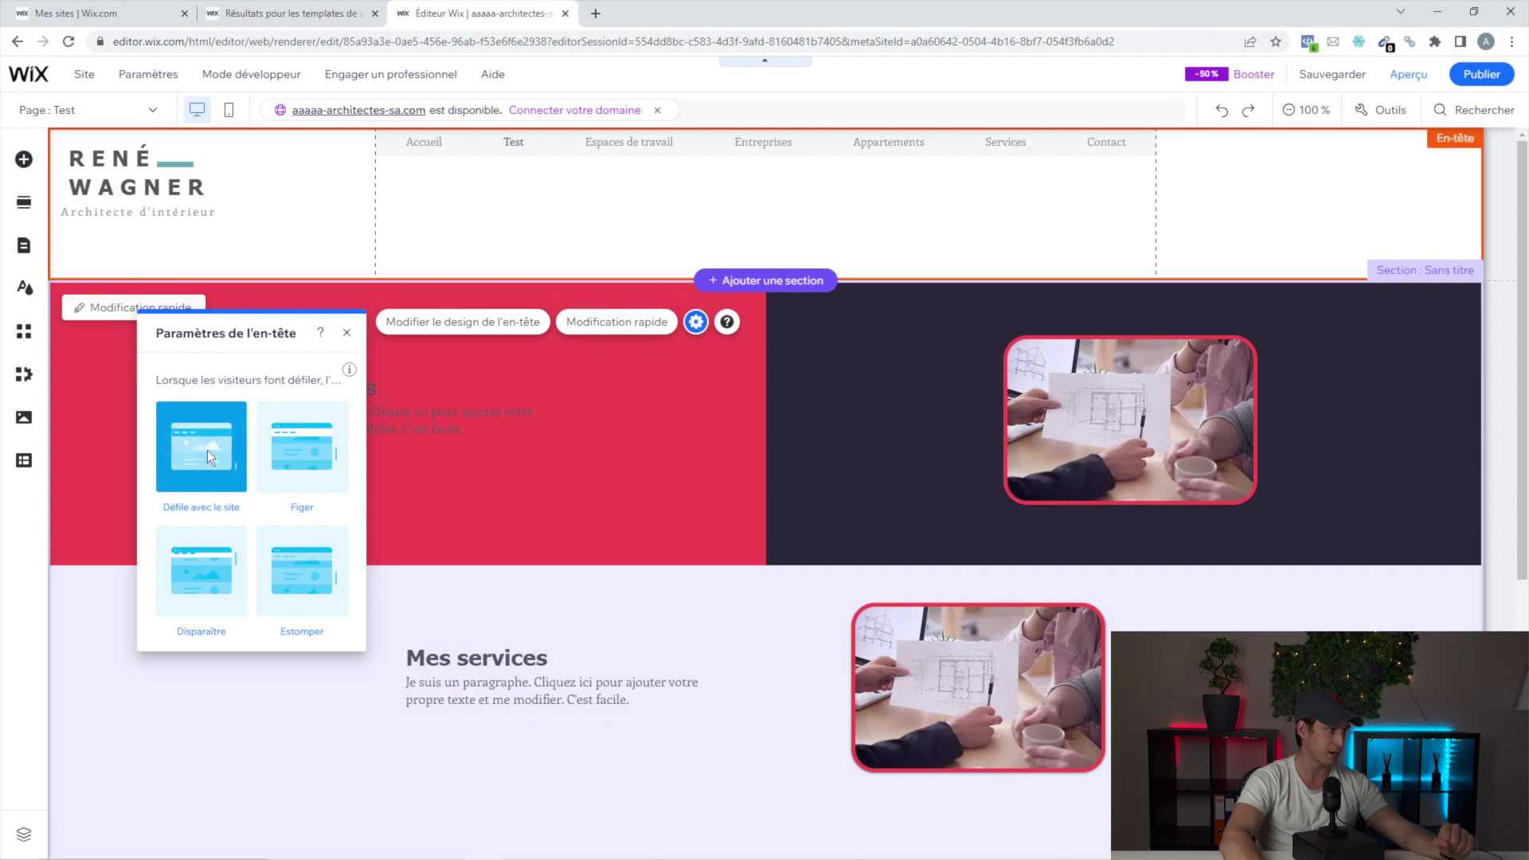
pyautogui.click(333, 410)
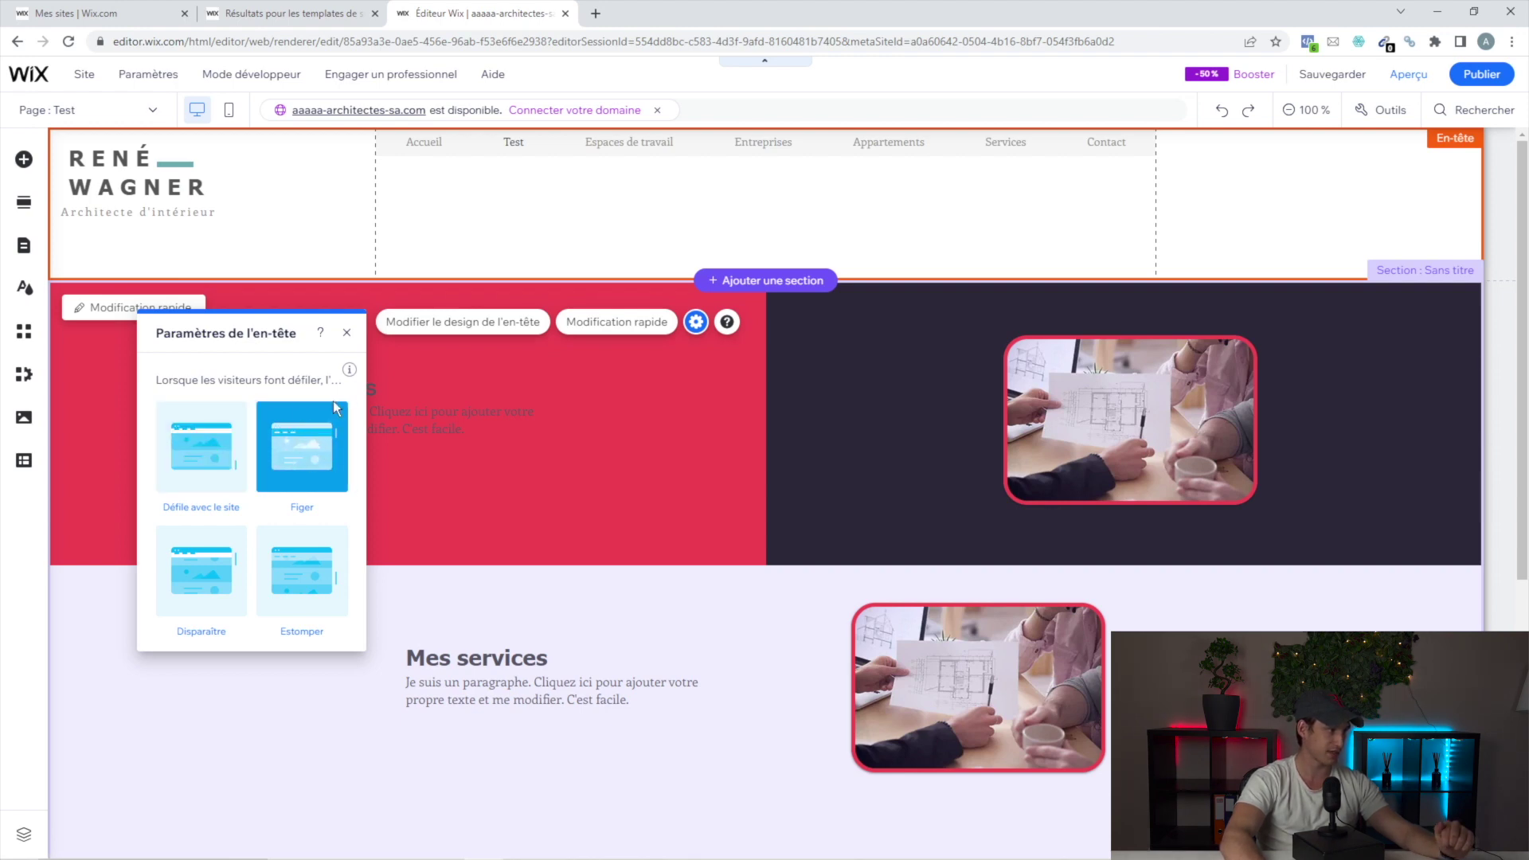
pyautogui.click(346, 333)
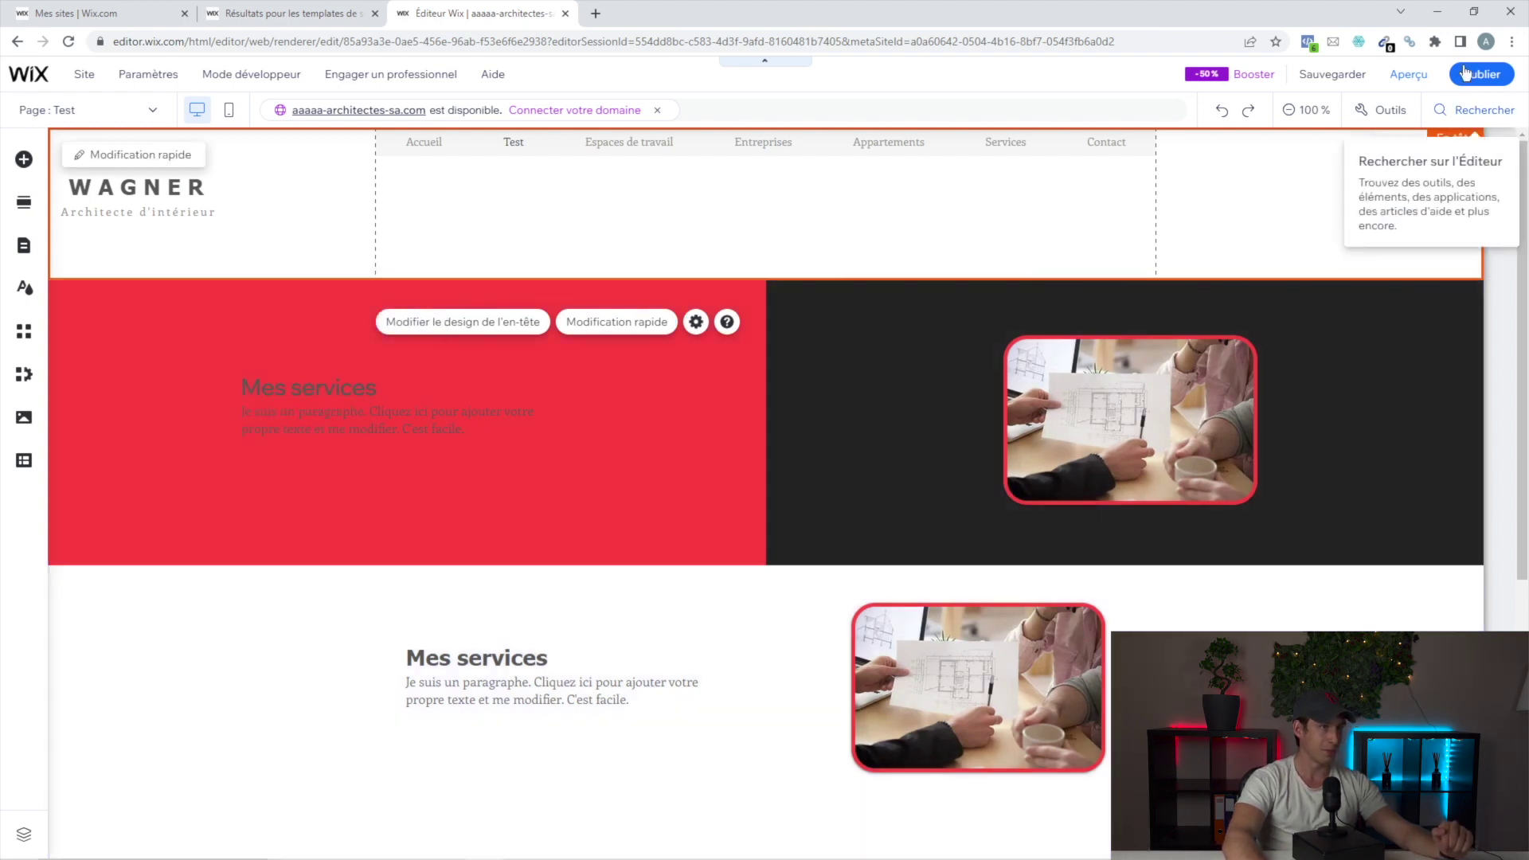
# - Preview the Test page to check how the frozen header behaves during scrolling, and return to the editor
pyautogui.click(1408, 74)
pyautogui.scroll(-5, 723, 330)
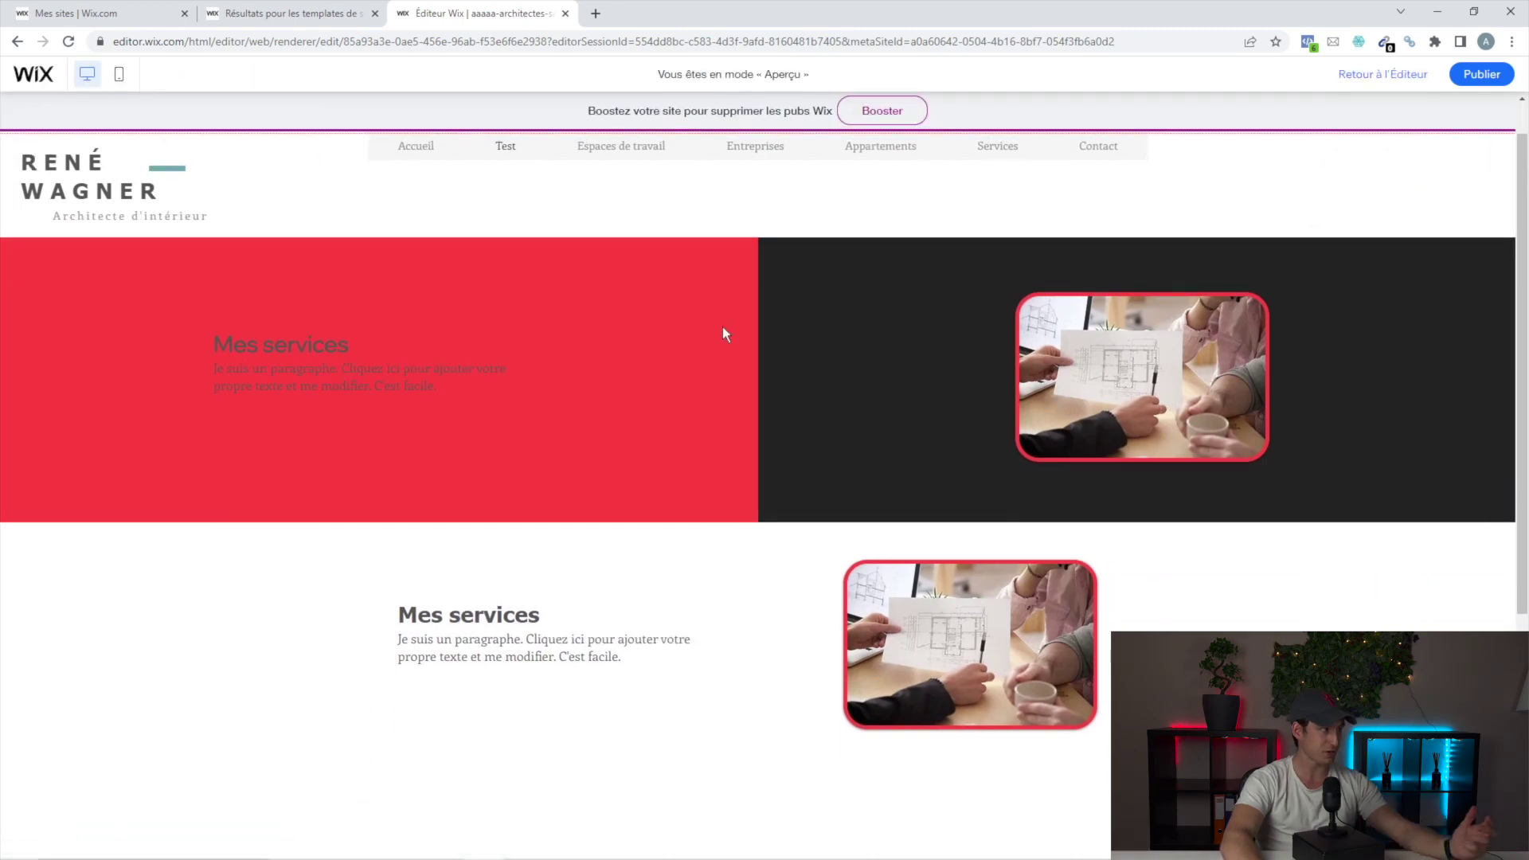
pyautogui.scroll(3, 274, 358)
pyautogui.scroll(-3, 255, 516)
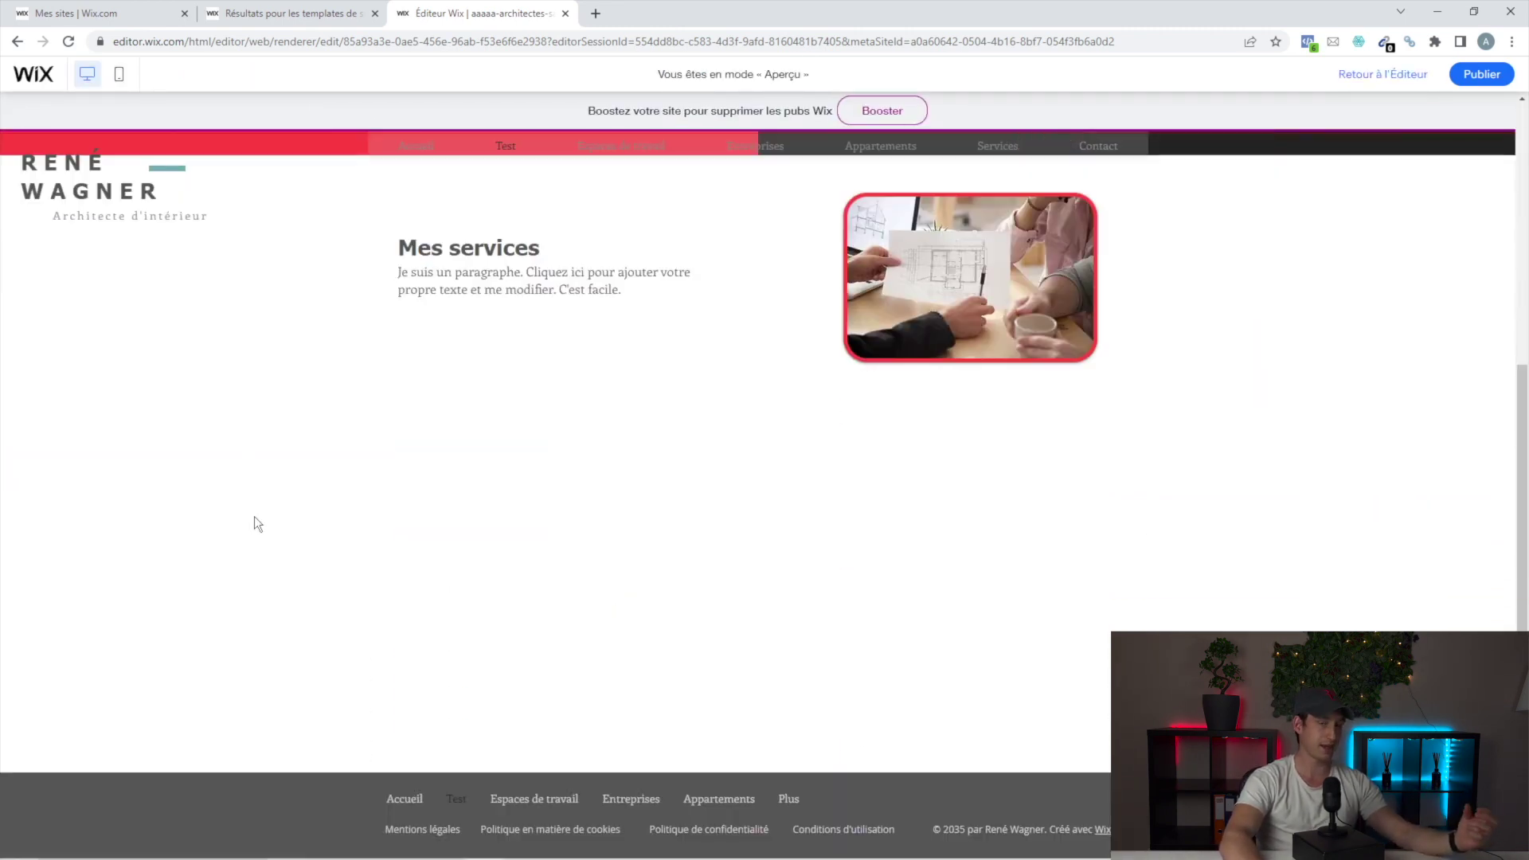
pyautogui.scroll(5, 265, 518)
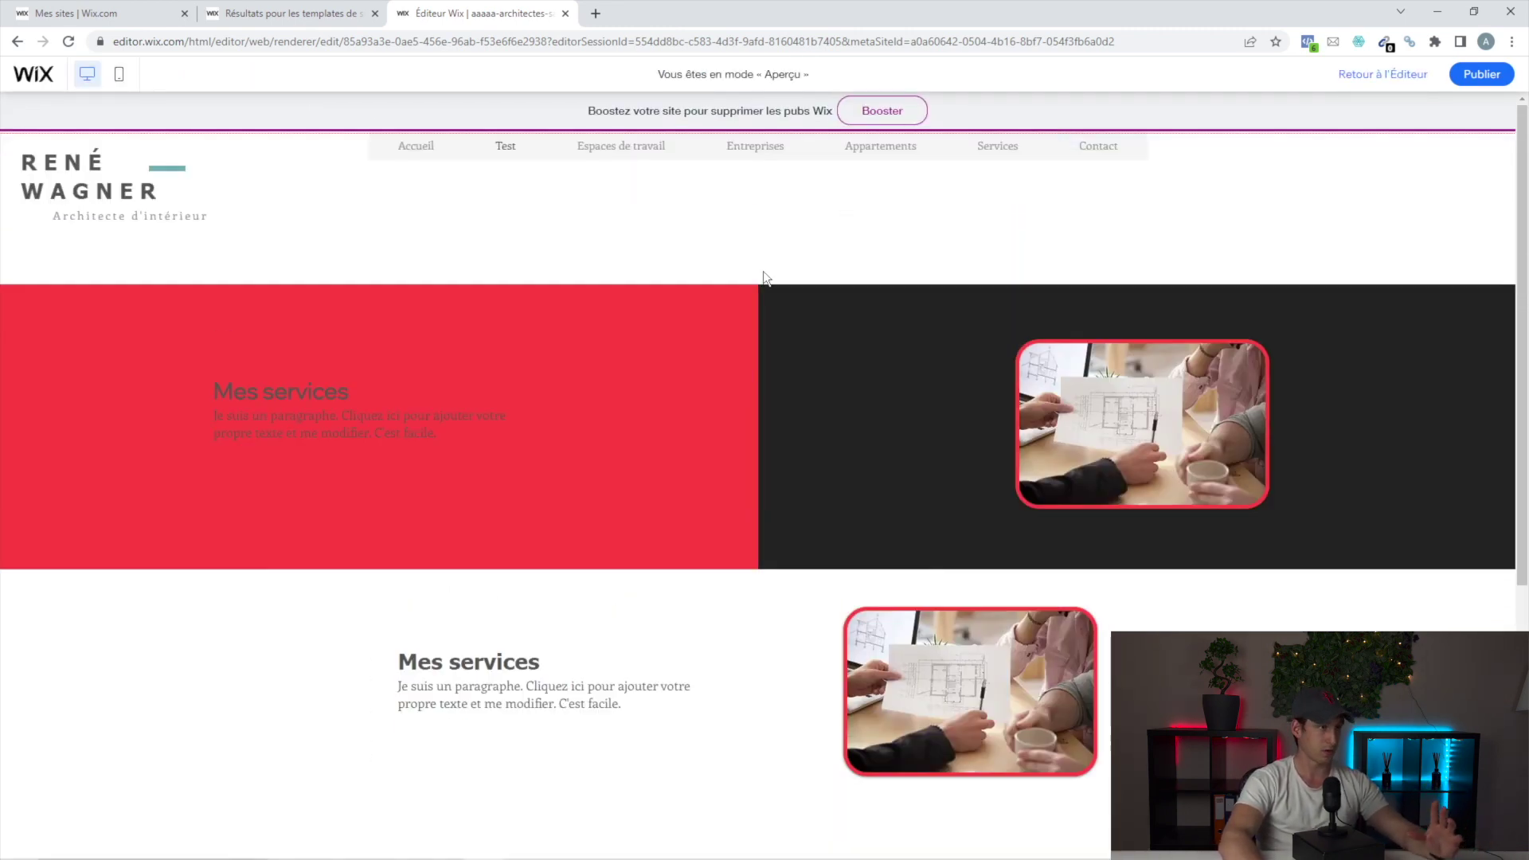
pyautogui.click(1417, 75)
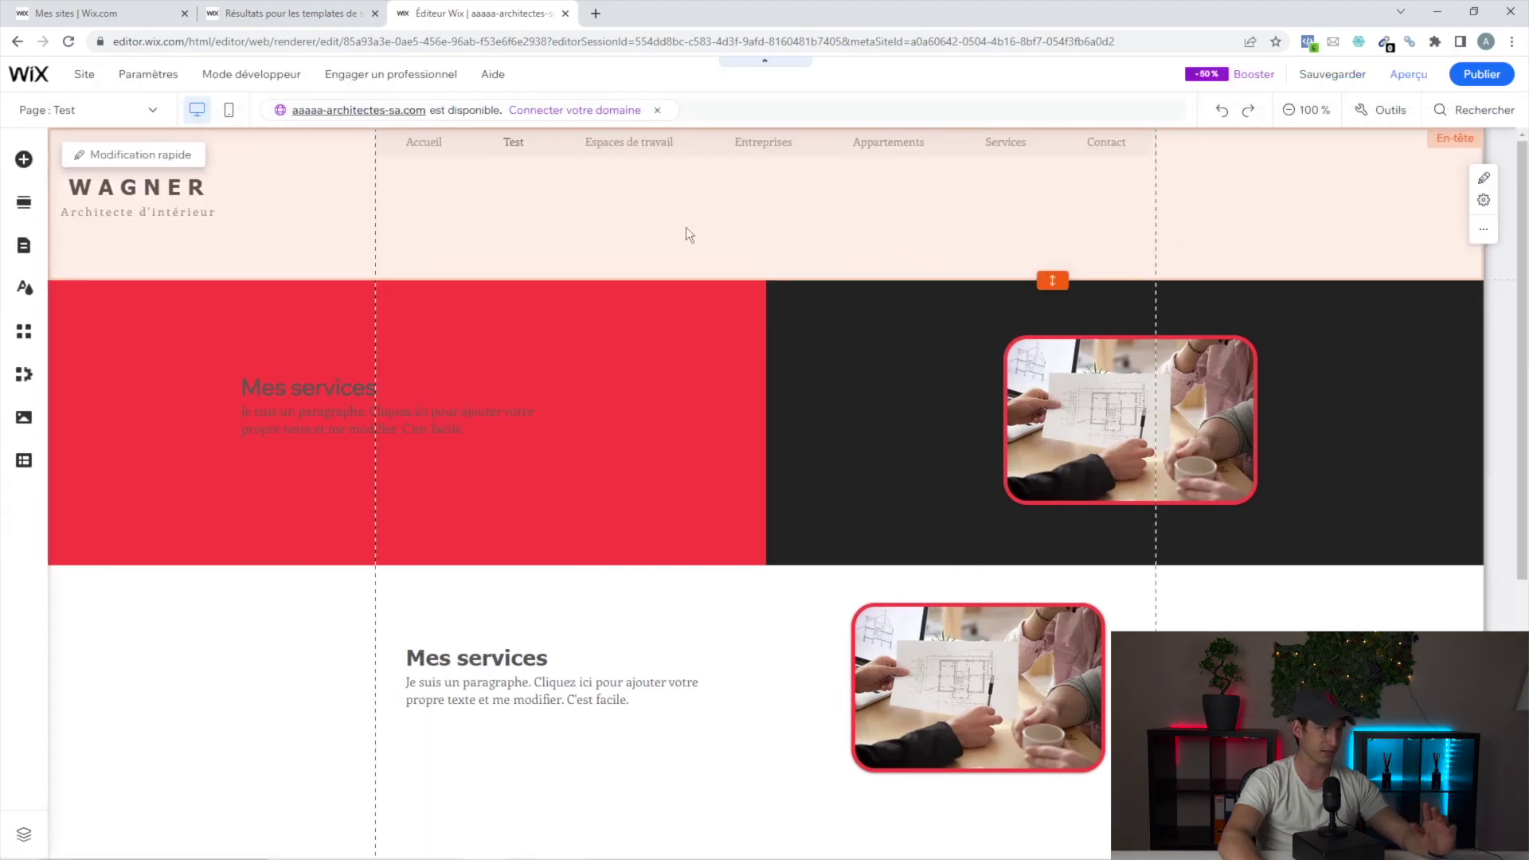
# - Browse the header's preset designs, try a textured one, and apply the design with a separate central background
pyautogui.click(607, 227)
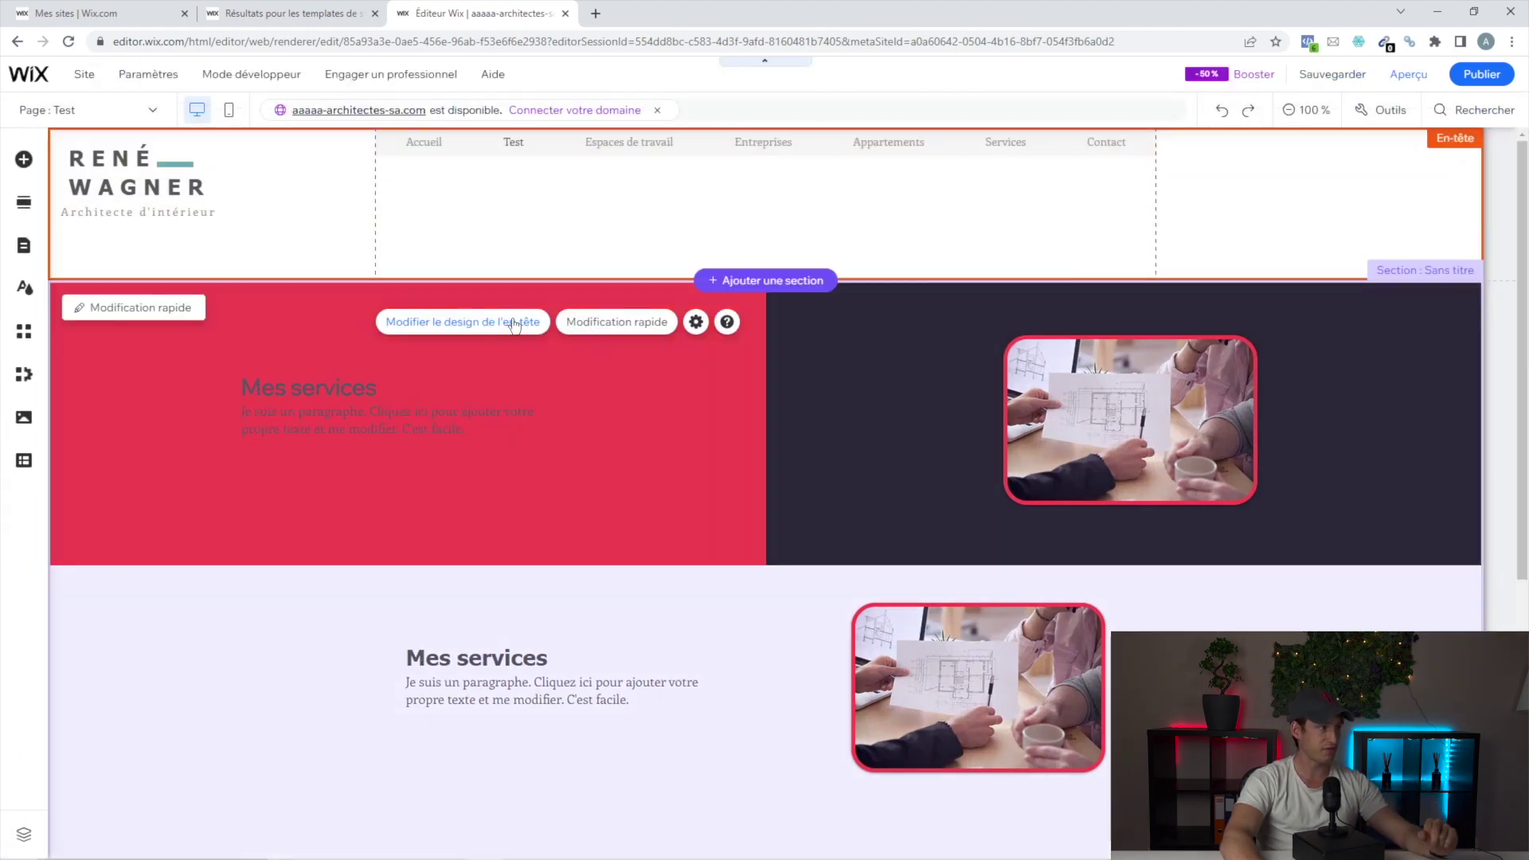
pyautogui.click(511, 325)
pyautogui.click(291, 726)
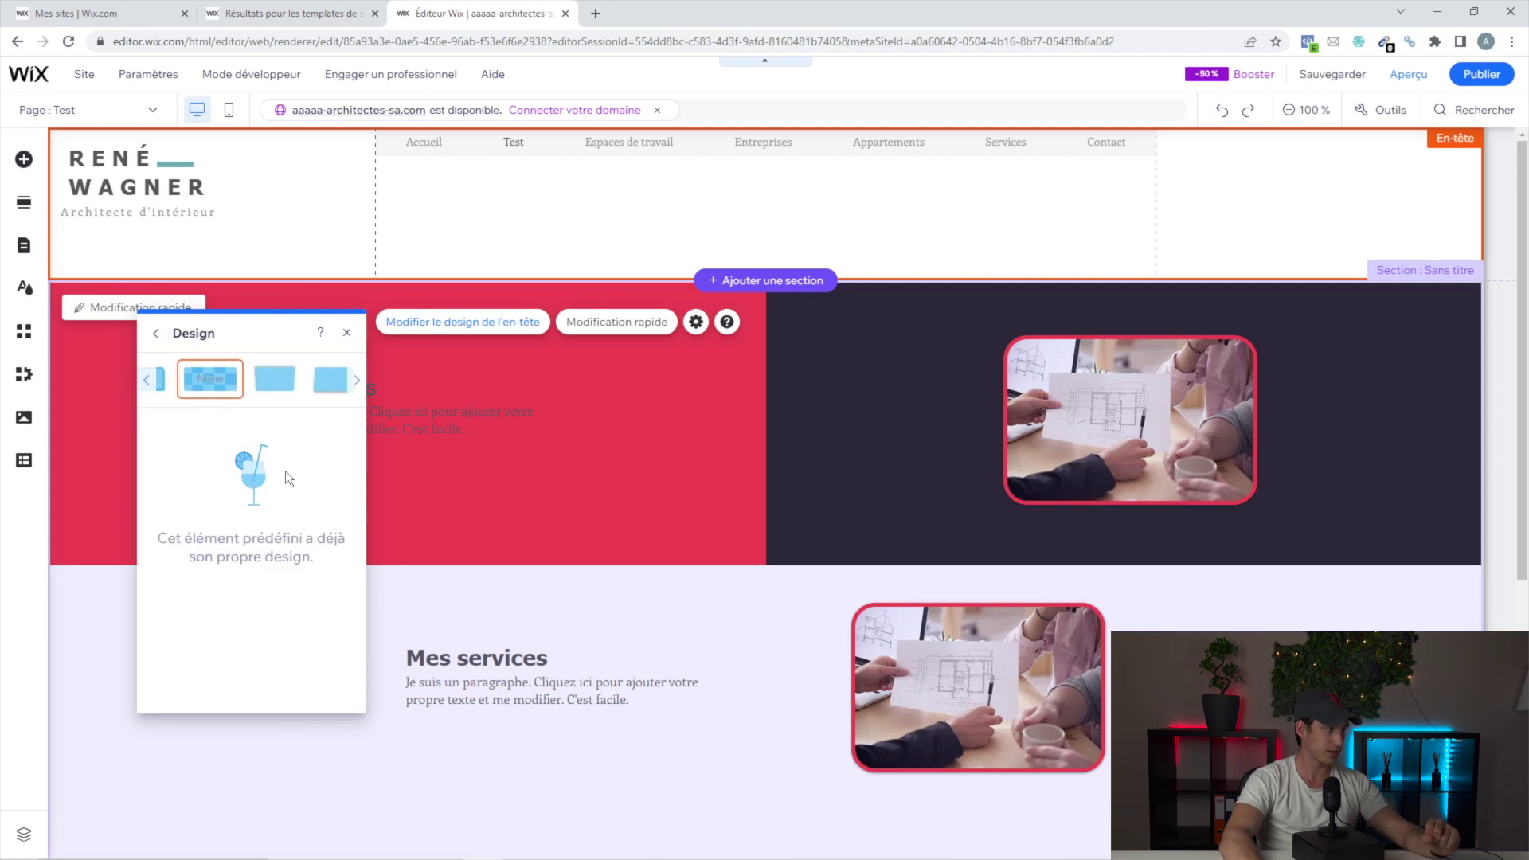
pyautogui.click(149, 382)
pyautogui.click(150, 383)
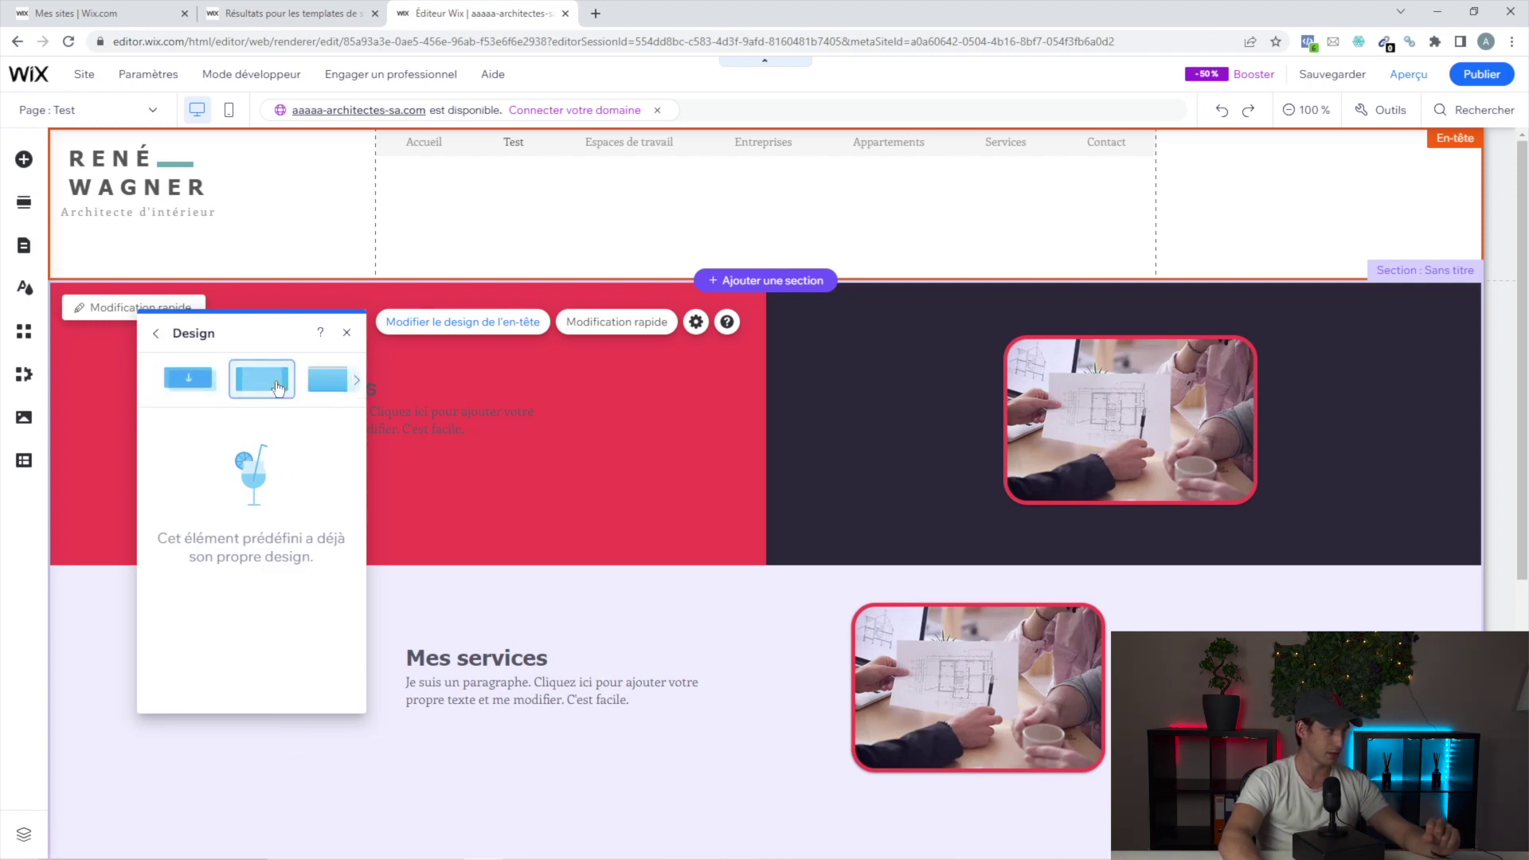
pyautogui.click(357, 387)
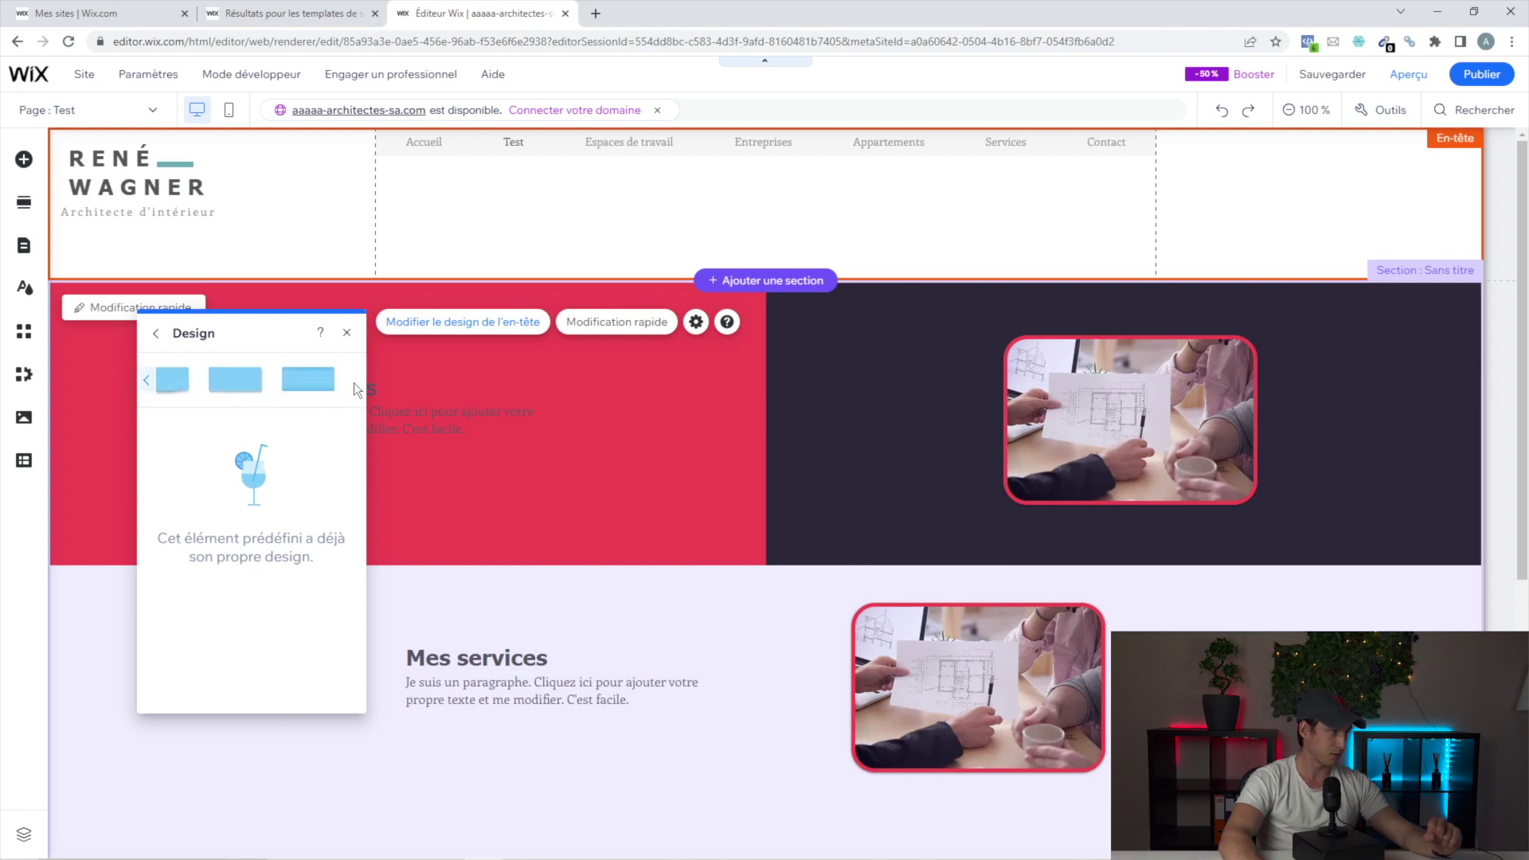
pyautogui.click(213, 390)
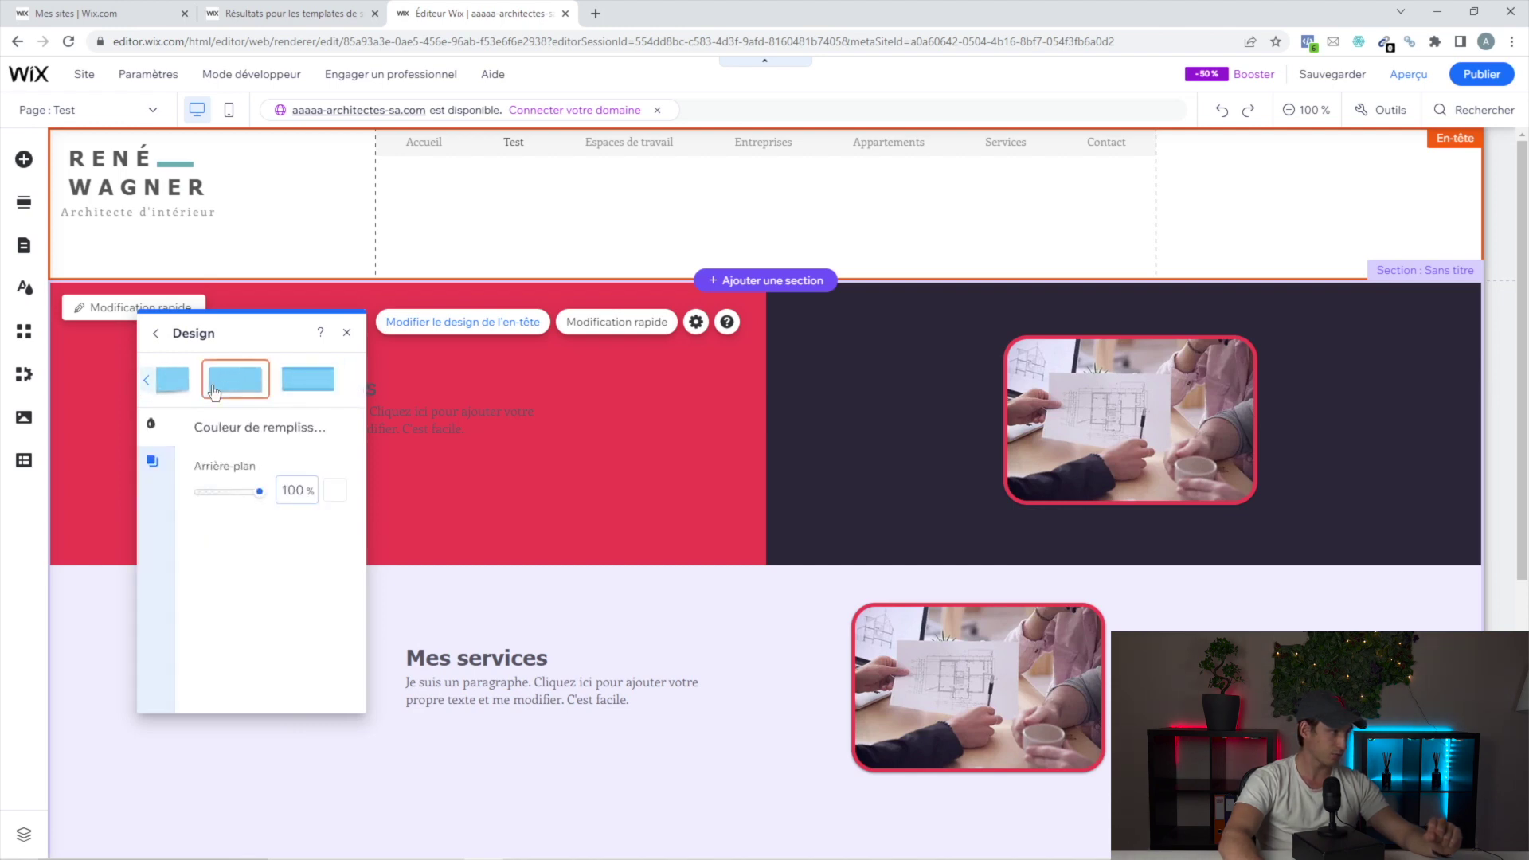
pyautogui.click(147, 465)
pyautogui.click(151, 423)
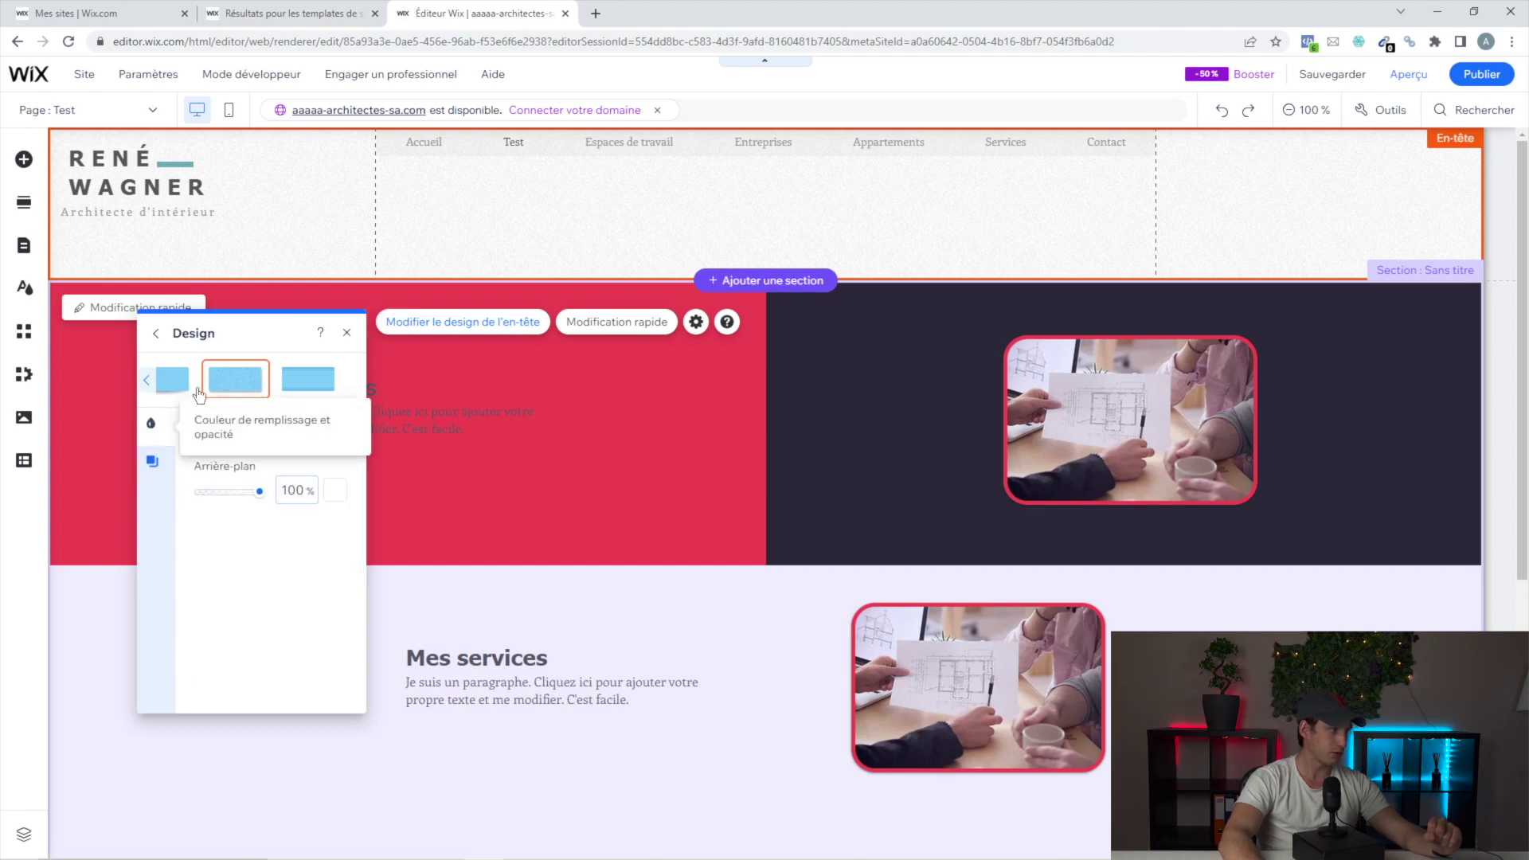
pyautogui.click(152, 384)
pyautogui.click(148, 383)
pyautogui.click(148, 383)
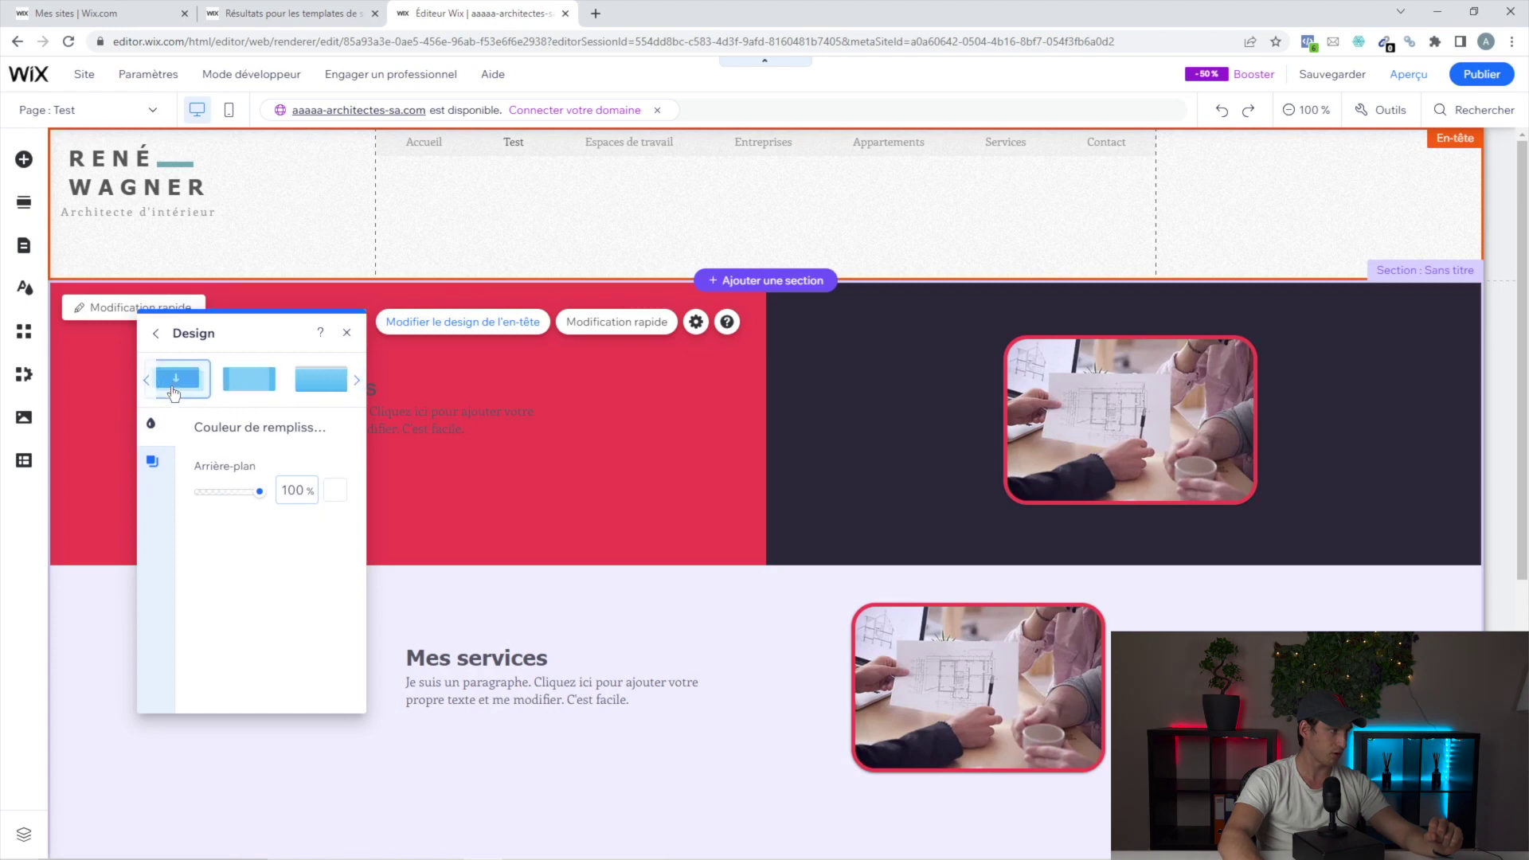
pyautogui.click(247, 379)
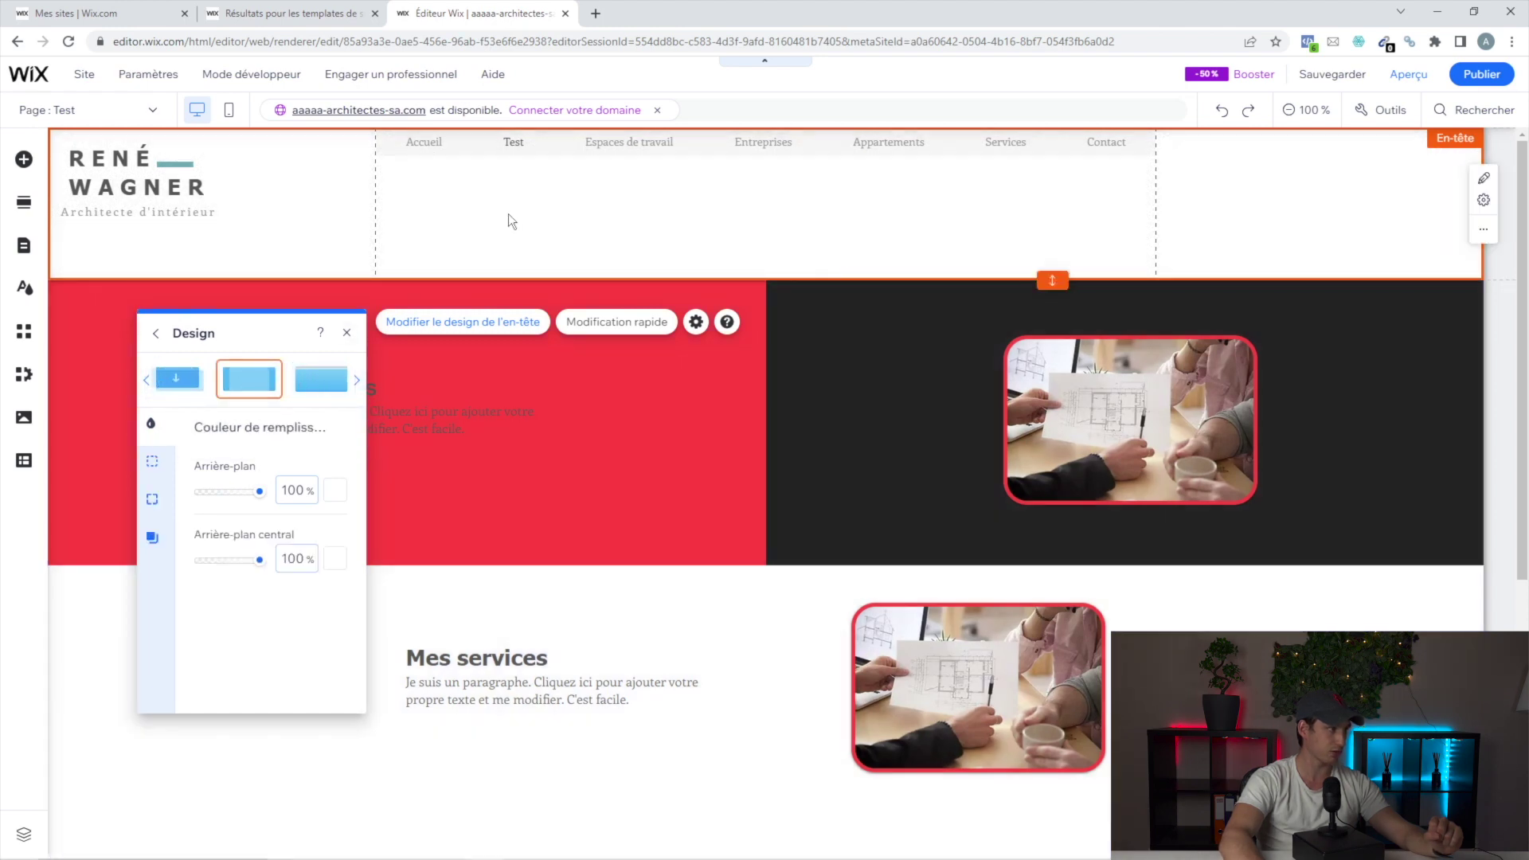
# - Colour the header's background with the darkest theme colour and its central background lime green #BADA55
pyautogui.click(335, 490)
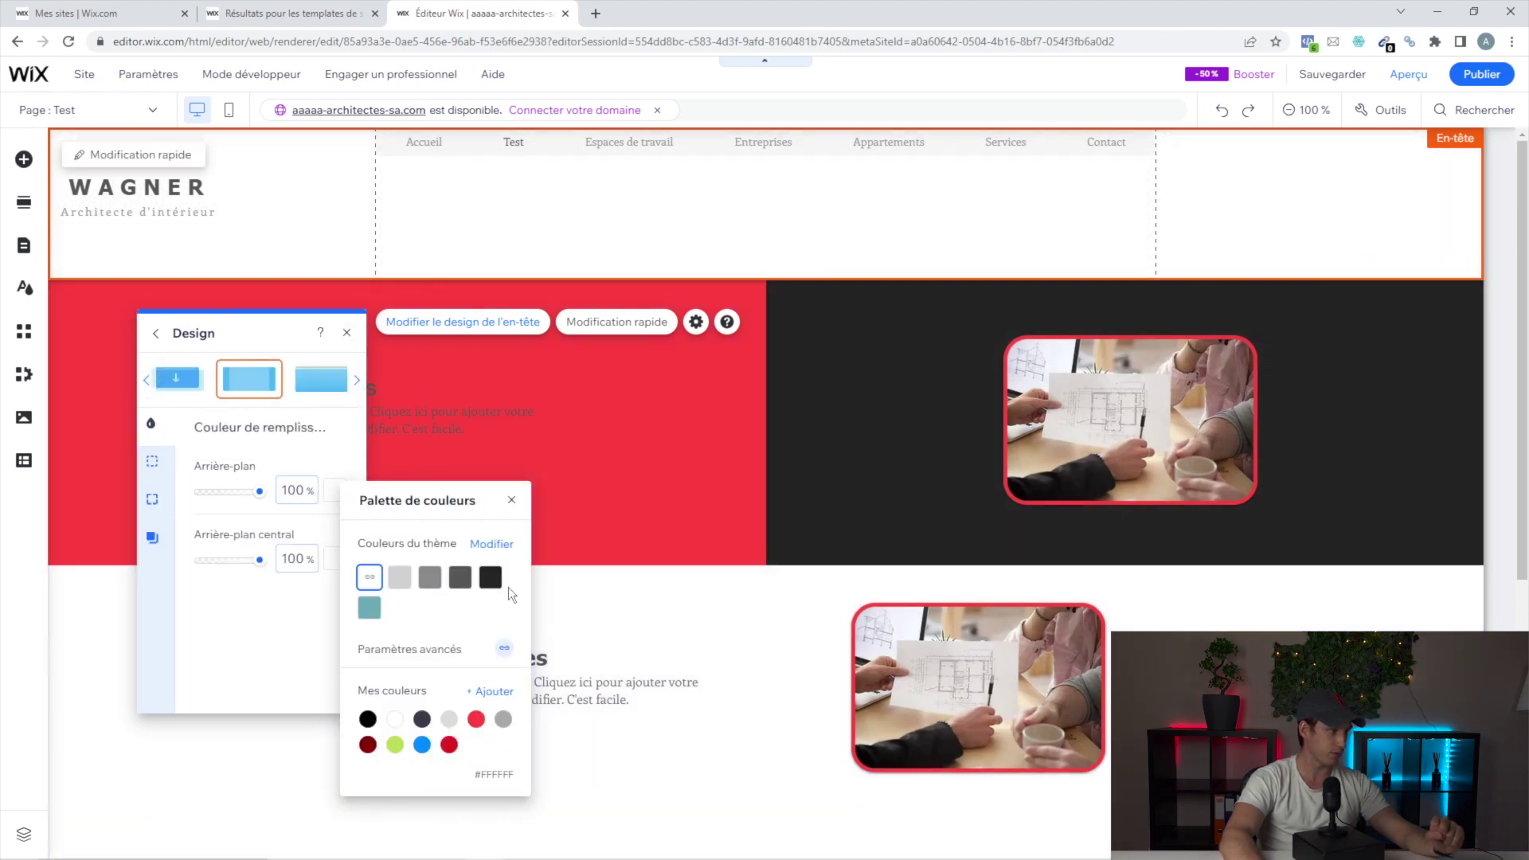
pyautogui.click(490, 577)
pyautogui.click(332, 560)
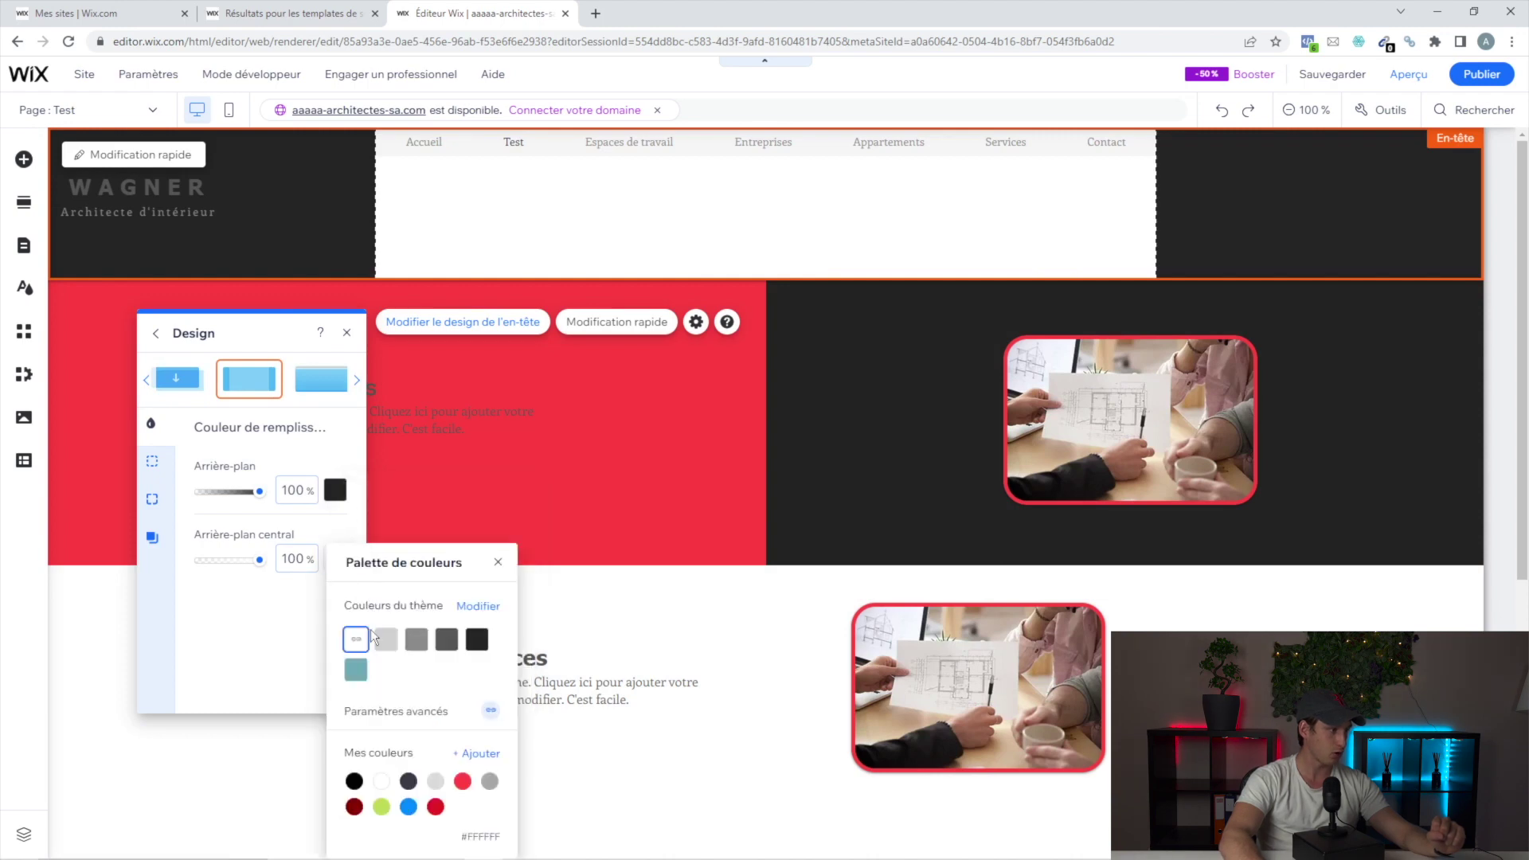
pyautogui.click(476, 754)
pyautogui.click(415, 685)
pyautogui.moveTo(418, 690); pyautogui.dragTo(395, 690)
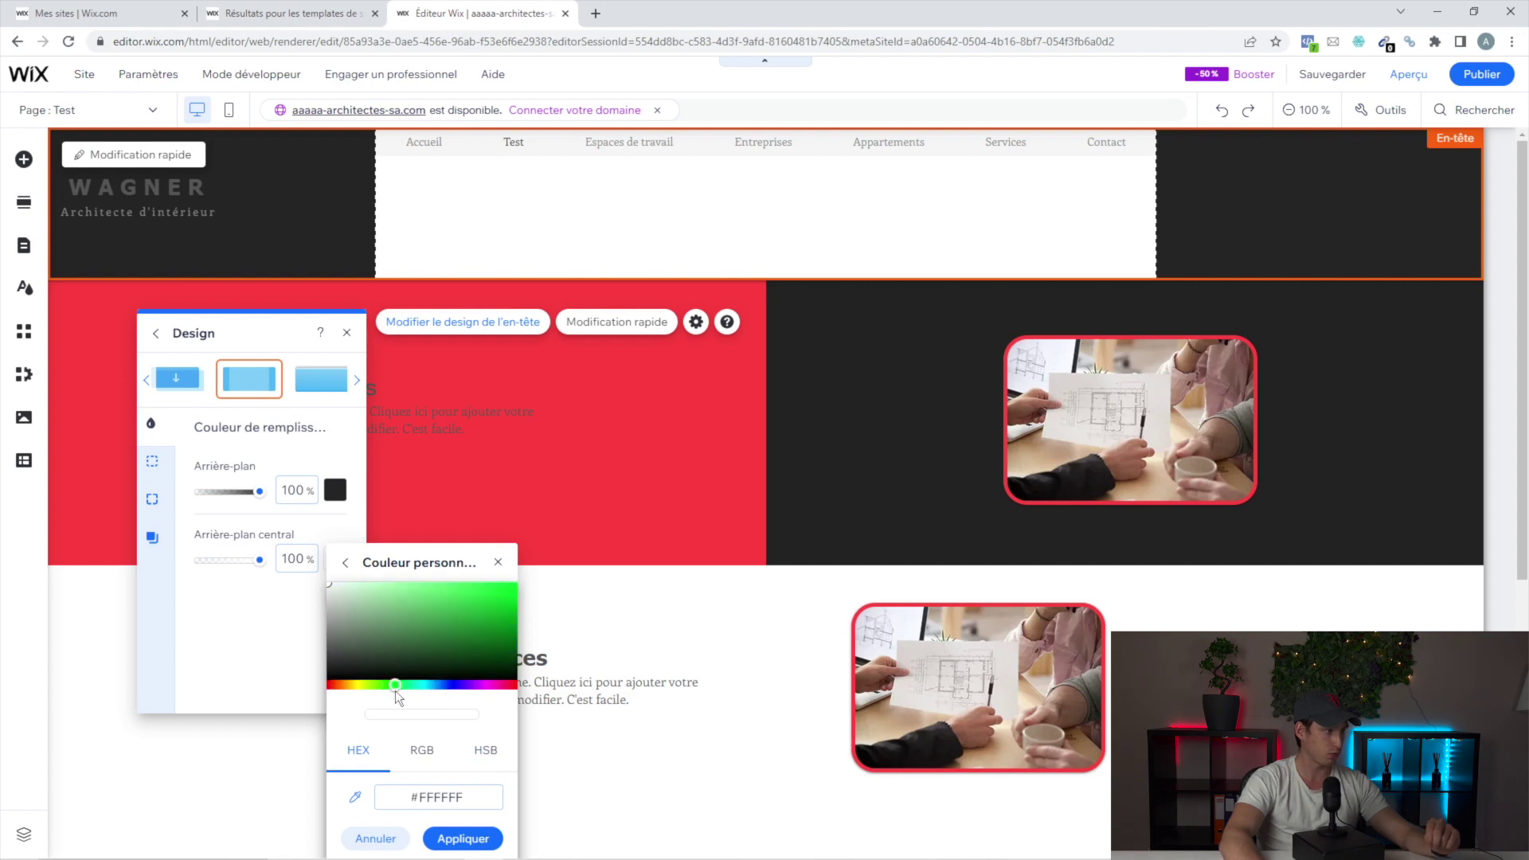
pyautogui.click(464, 834)
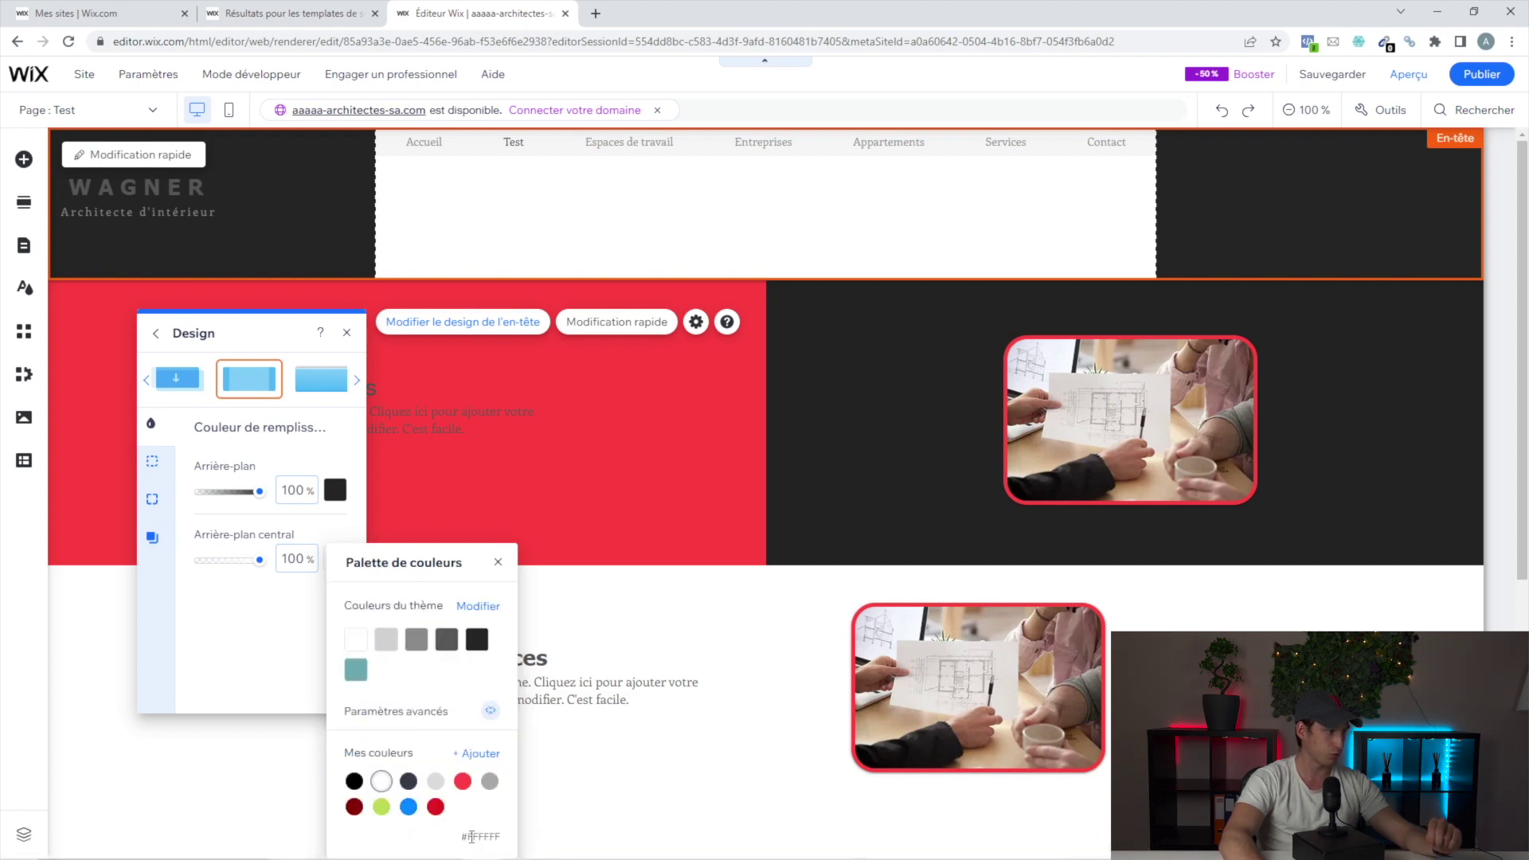
pyautogui.click(381, 807)
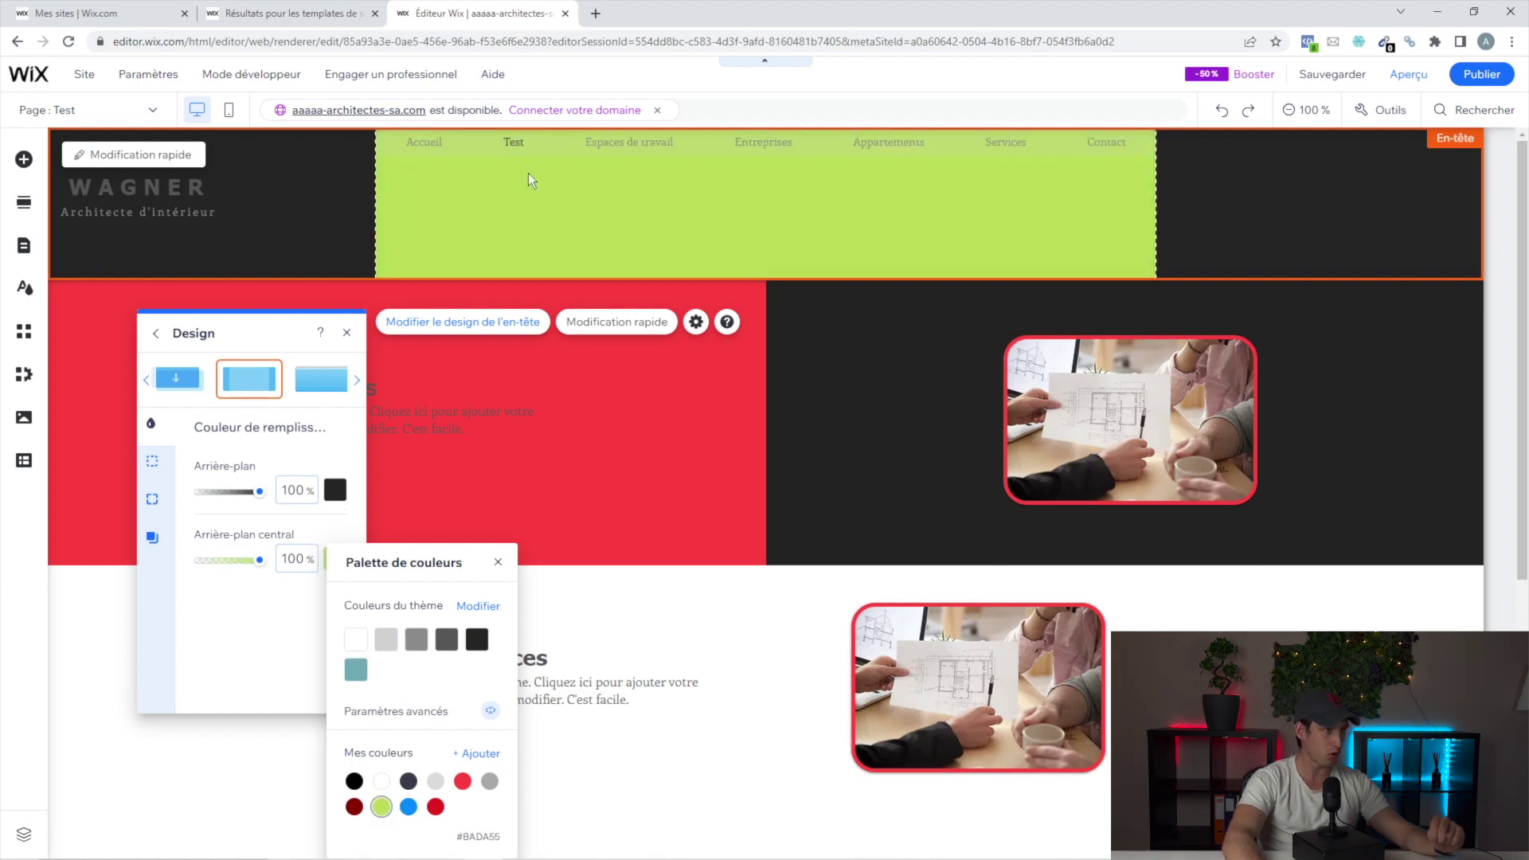
# - Preview the Test page to check the recoloured header along the page's length, and return to the editor
pyautogui.click(1408, 74)
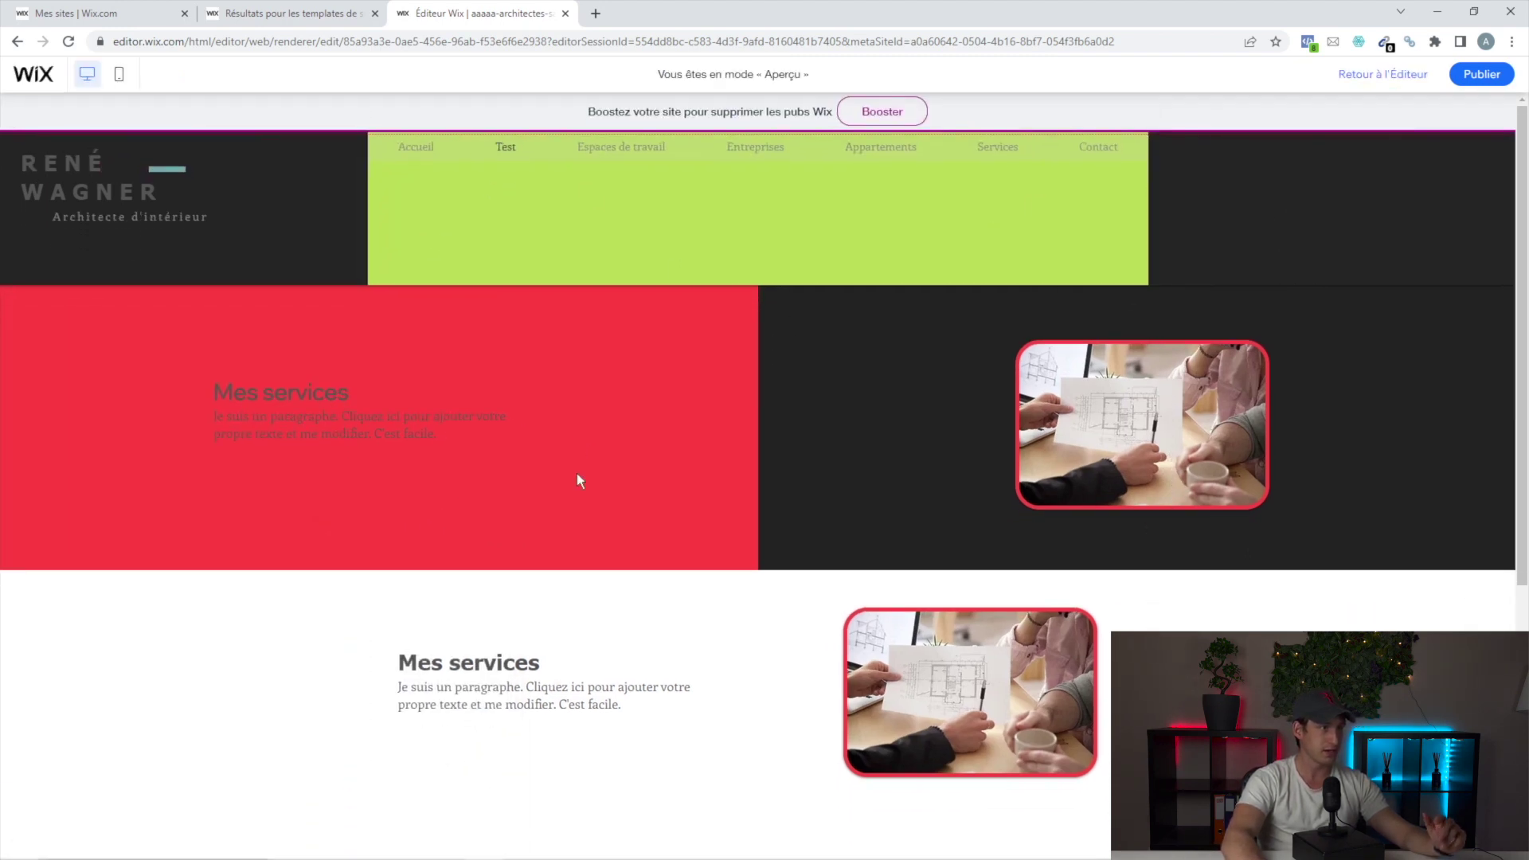
pyautogui.scroll(-7, 576, 473)
pyautogui.scroll(7, 574, 475)
pyautogui.scroll(-5, 571, 484)
pyautogui.scroll(5, 570, 487)
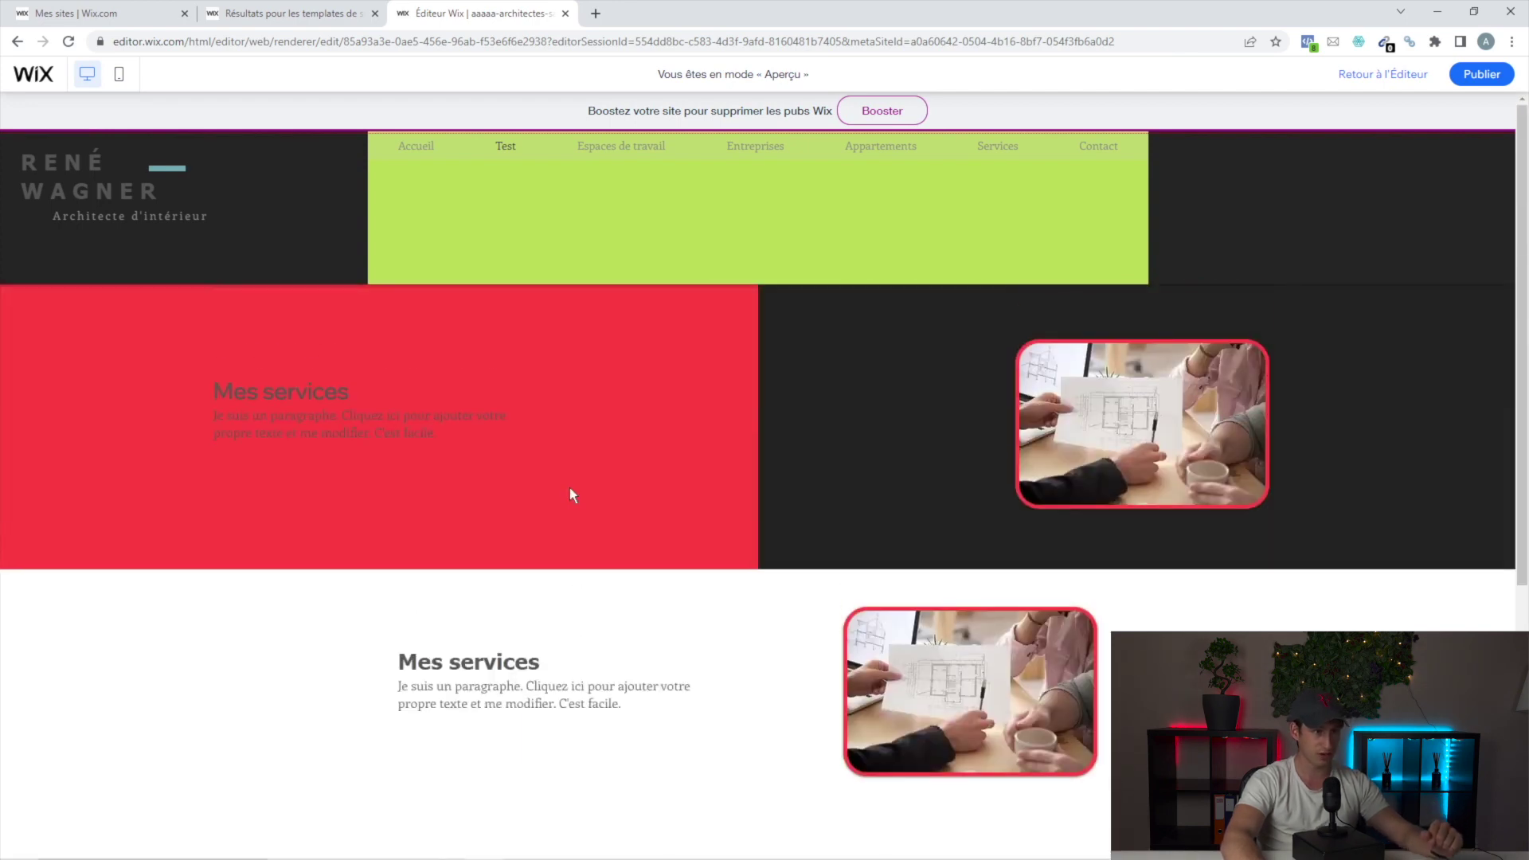
pyautogui.click(1373, 75)
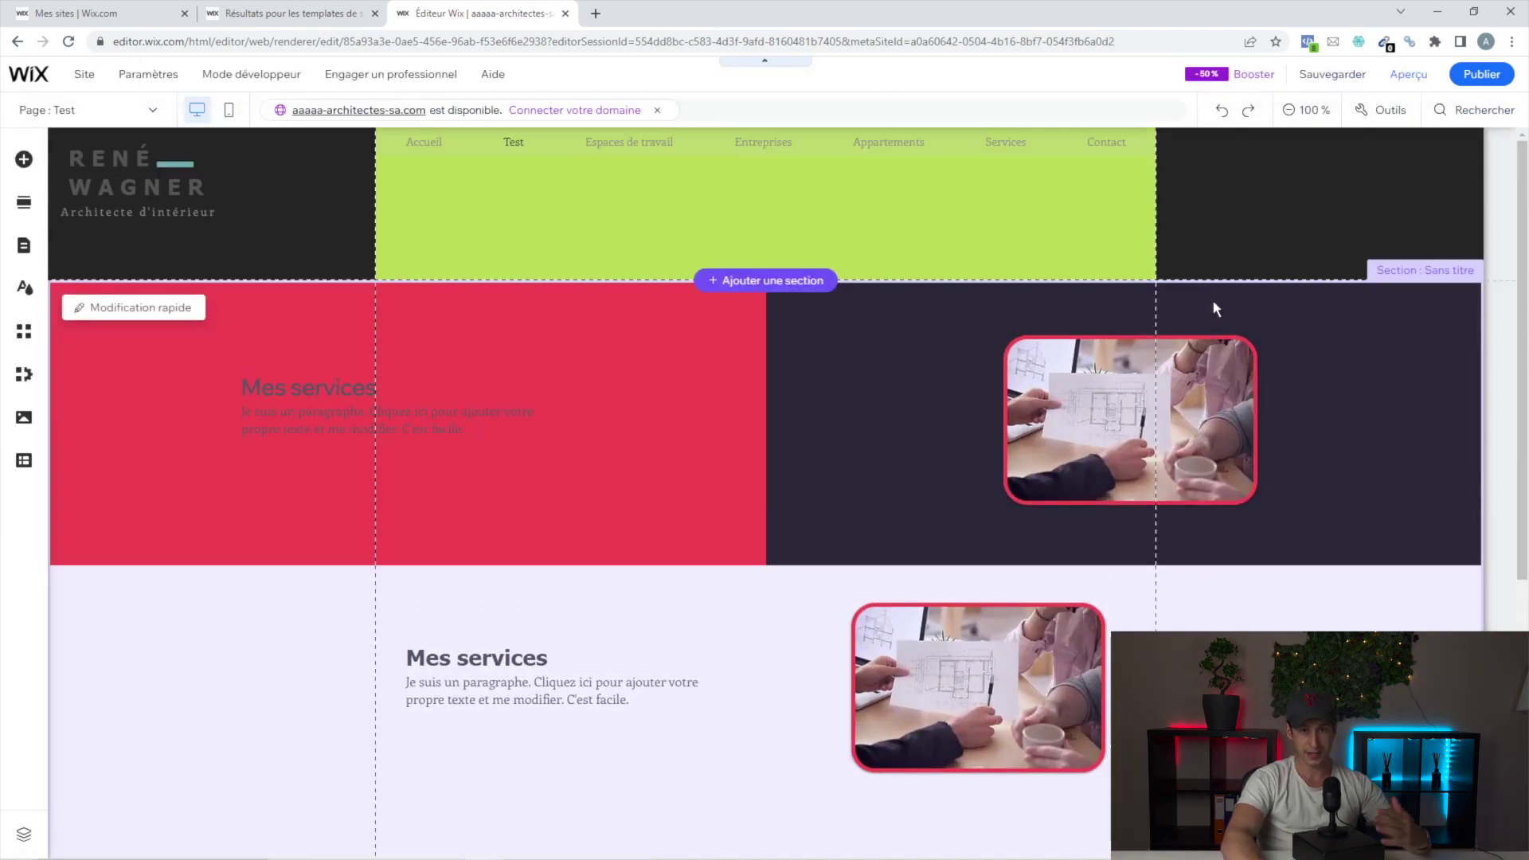
pyautogui.scroll(-4, 1242, 358)
pyautogui.scroll(2, 1230, 459)
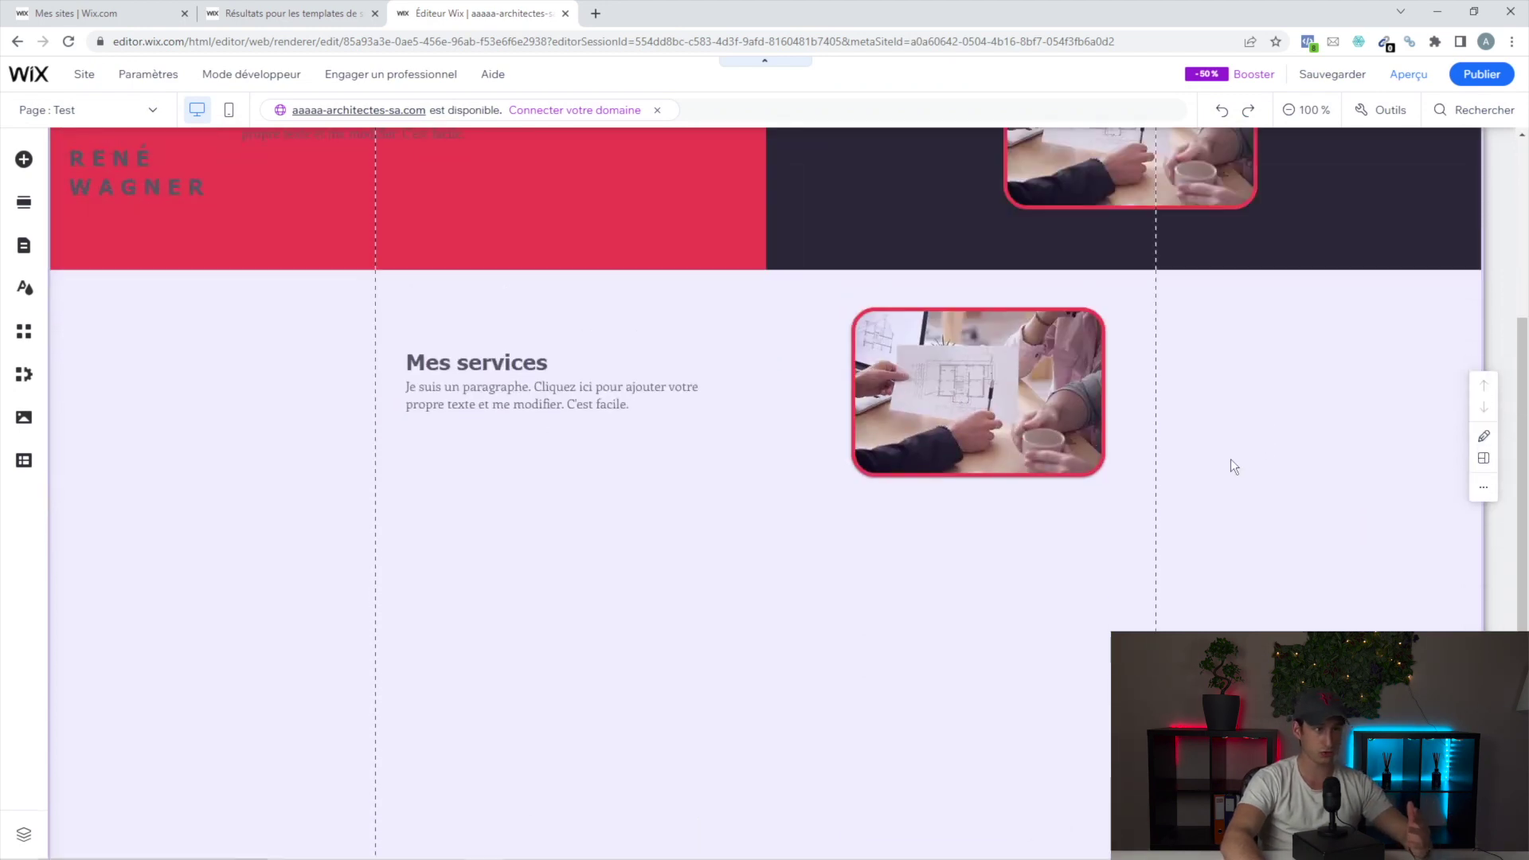
pyautogui.scroll(-2, 1222, 517)
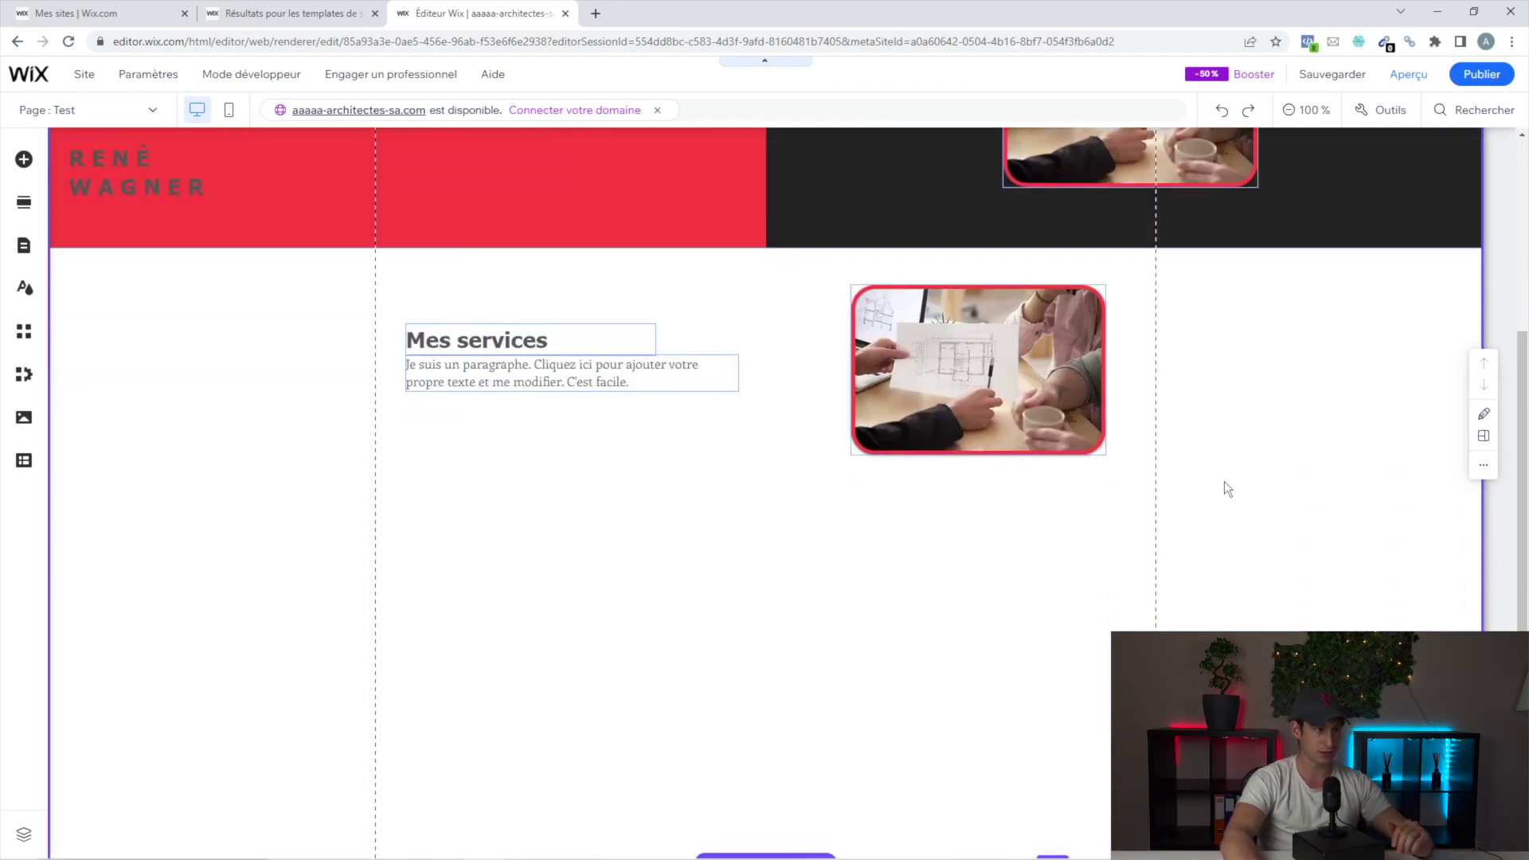
pyautogui.scroll(4, 1226, 579)
pyautogui.click(940, 474)
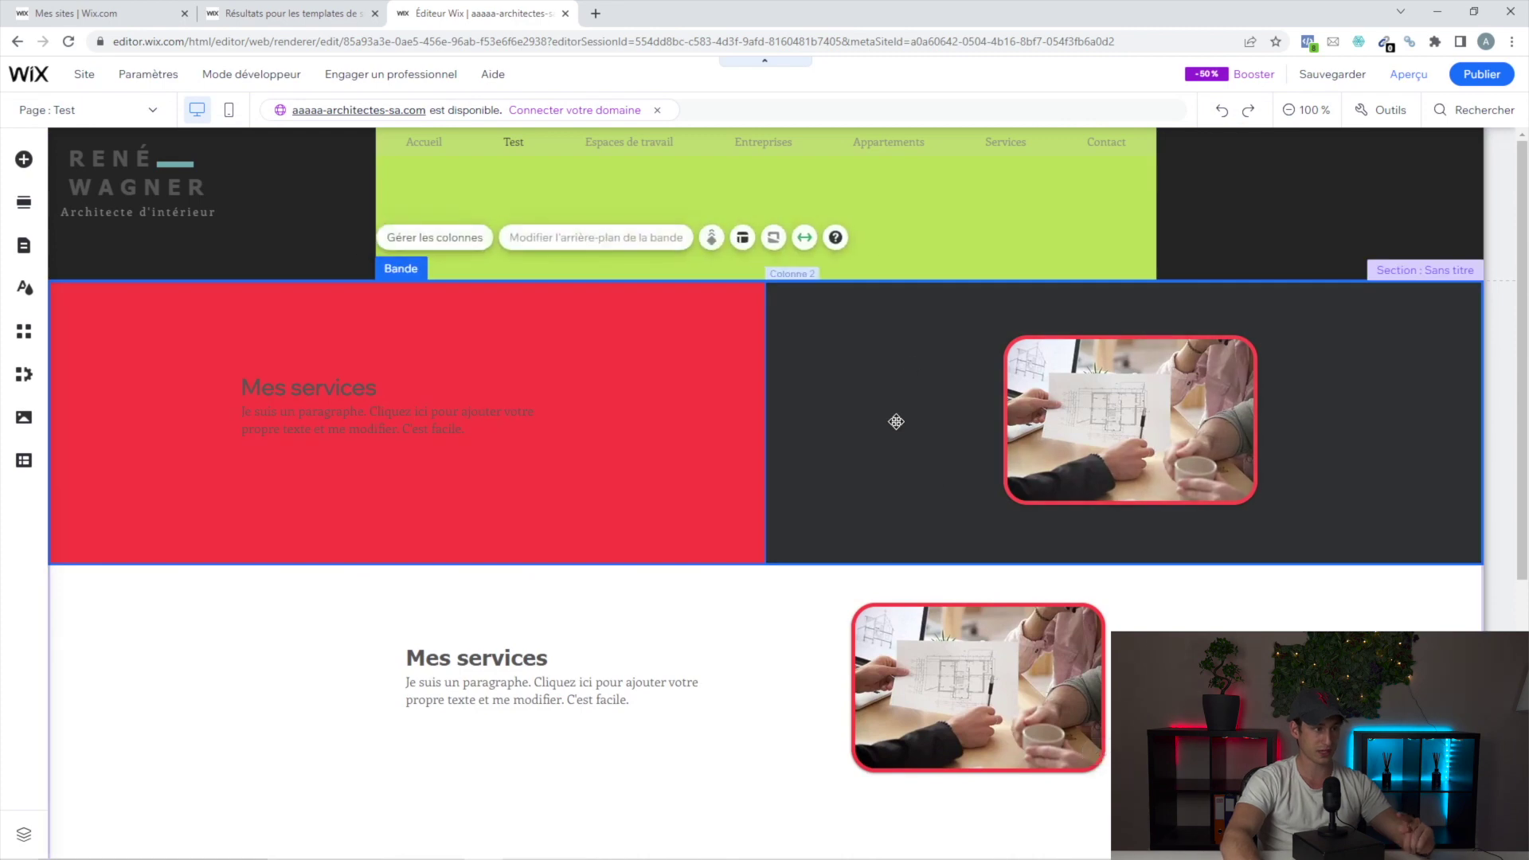
pyautogui.click(879, 400)
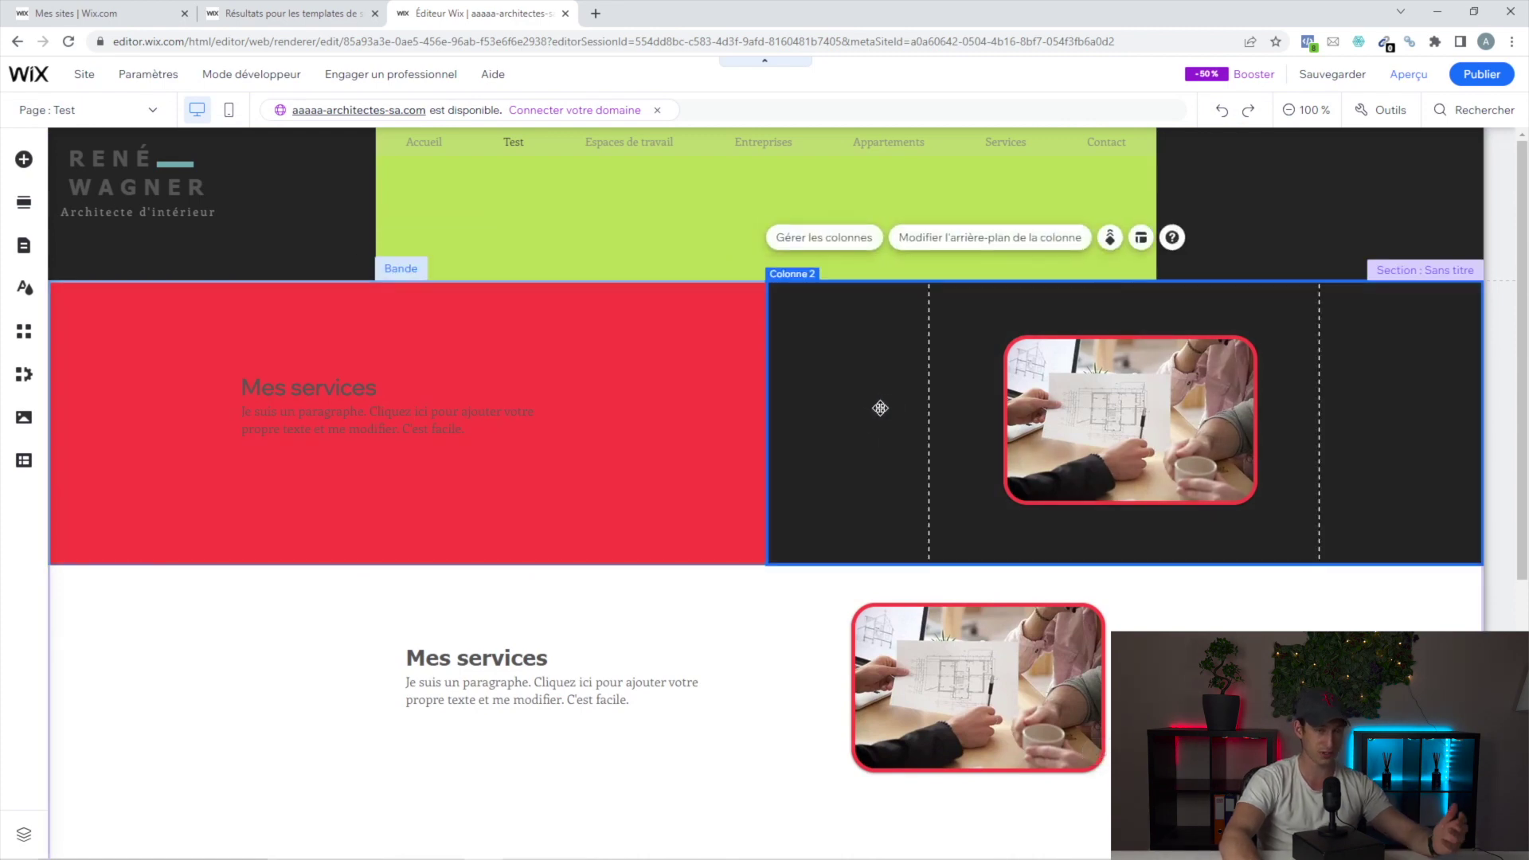
# - Open the colour palette for the background of the section containing the lower "Mes services" text
pyautogui.scroll(-4, 1329, 524)
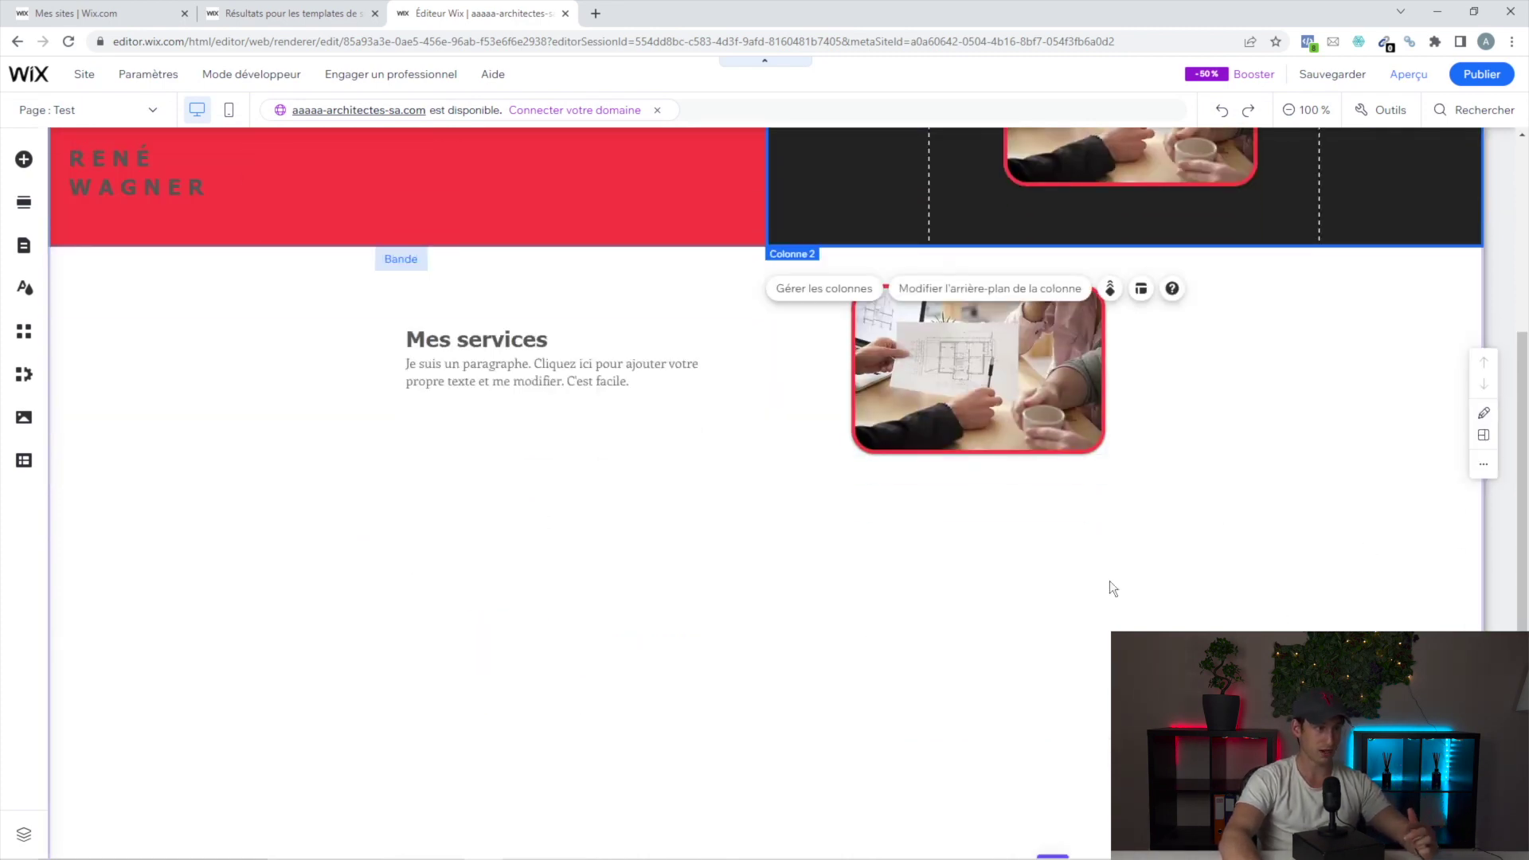
pyautogui.click(1048, 580)
pyautogui.scroll(-2, 882, 581)
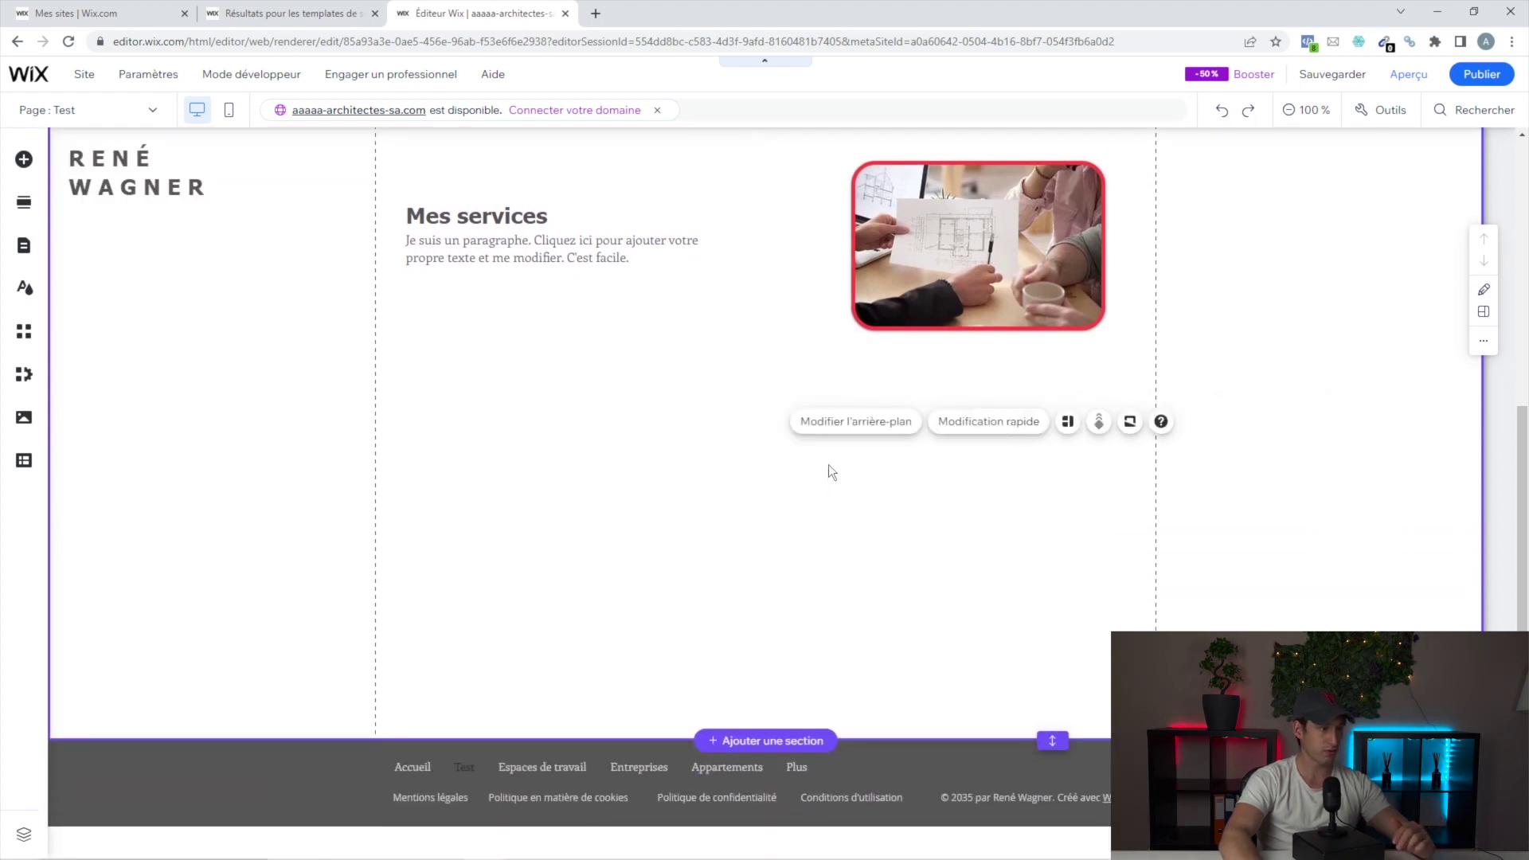
pyautogui.rightClick(828, 465)
pyautogui.click(771, 459)
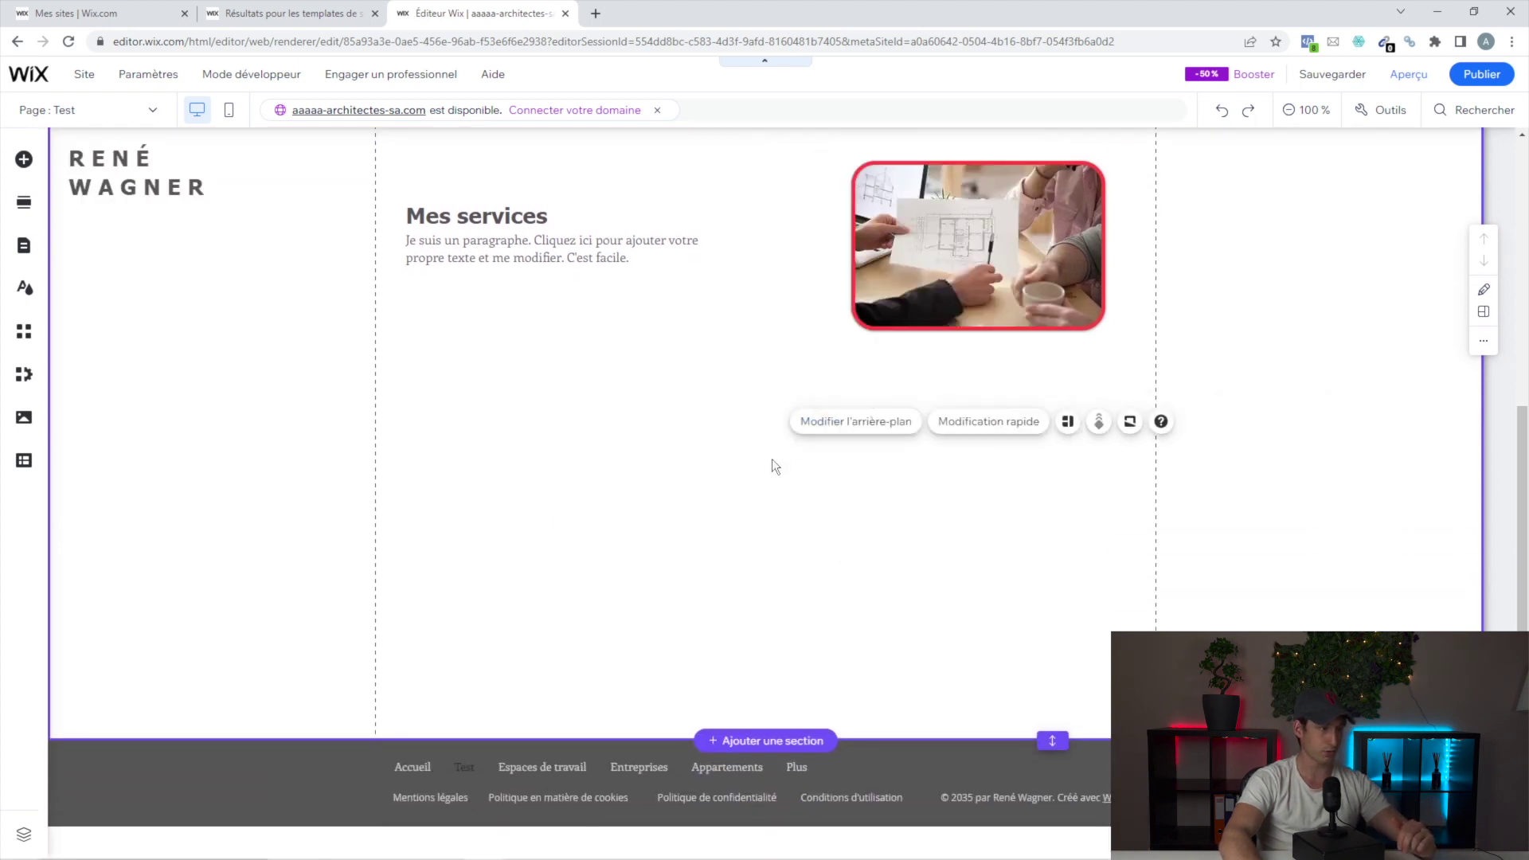
pyautogui.click(811, 422)
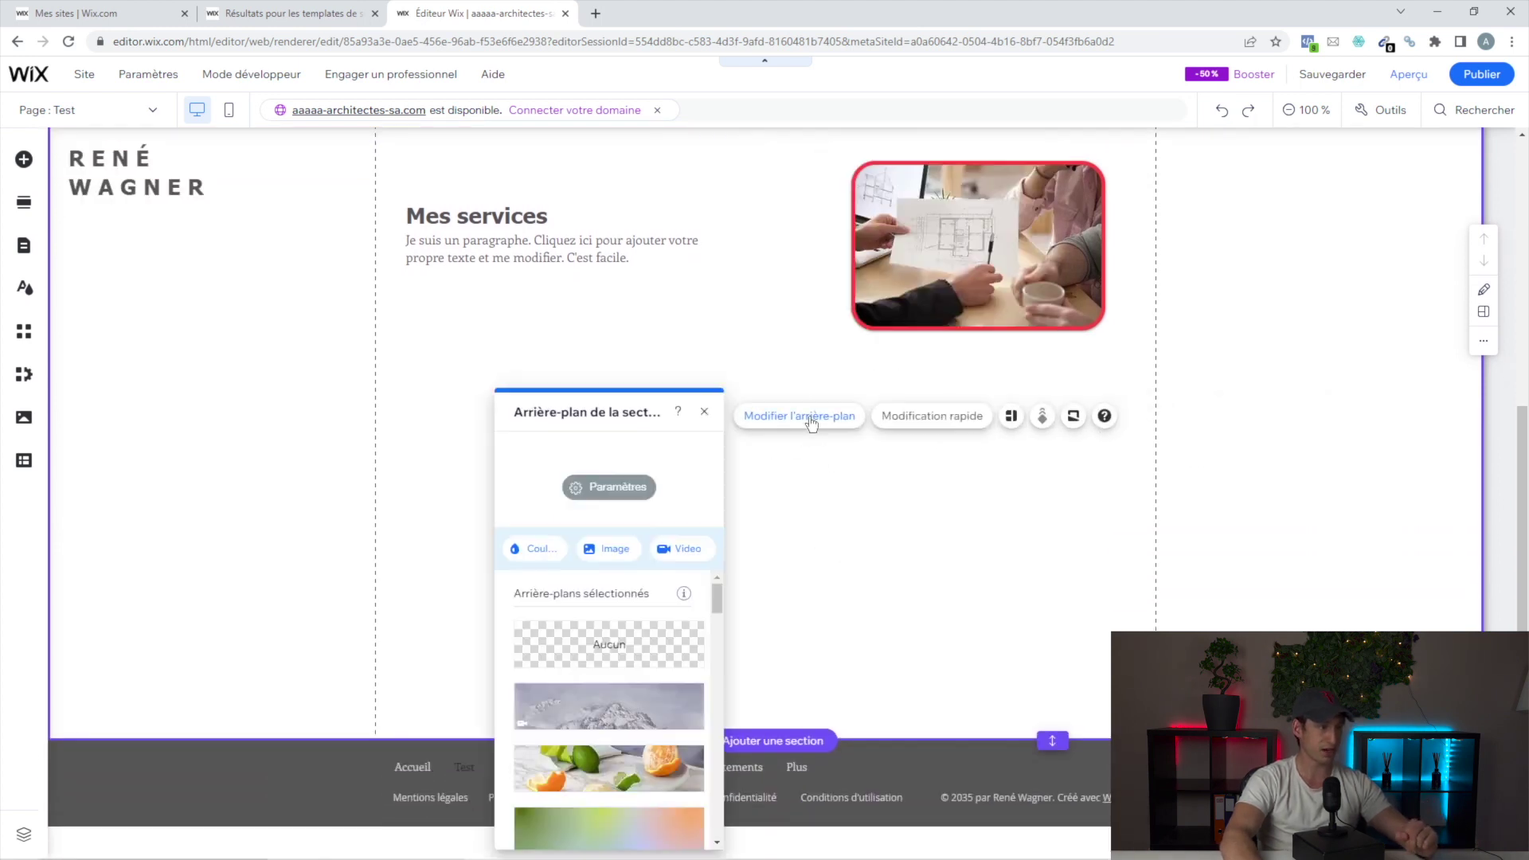
pyautogui.click(532, 555)
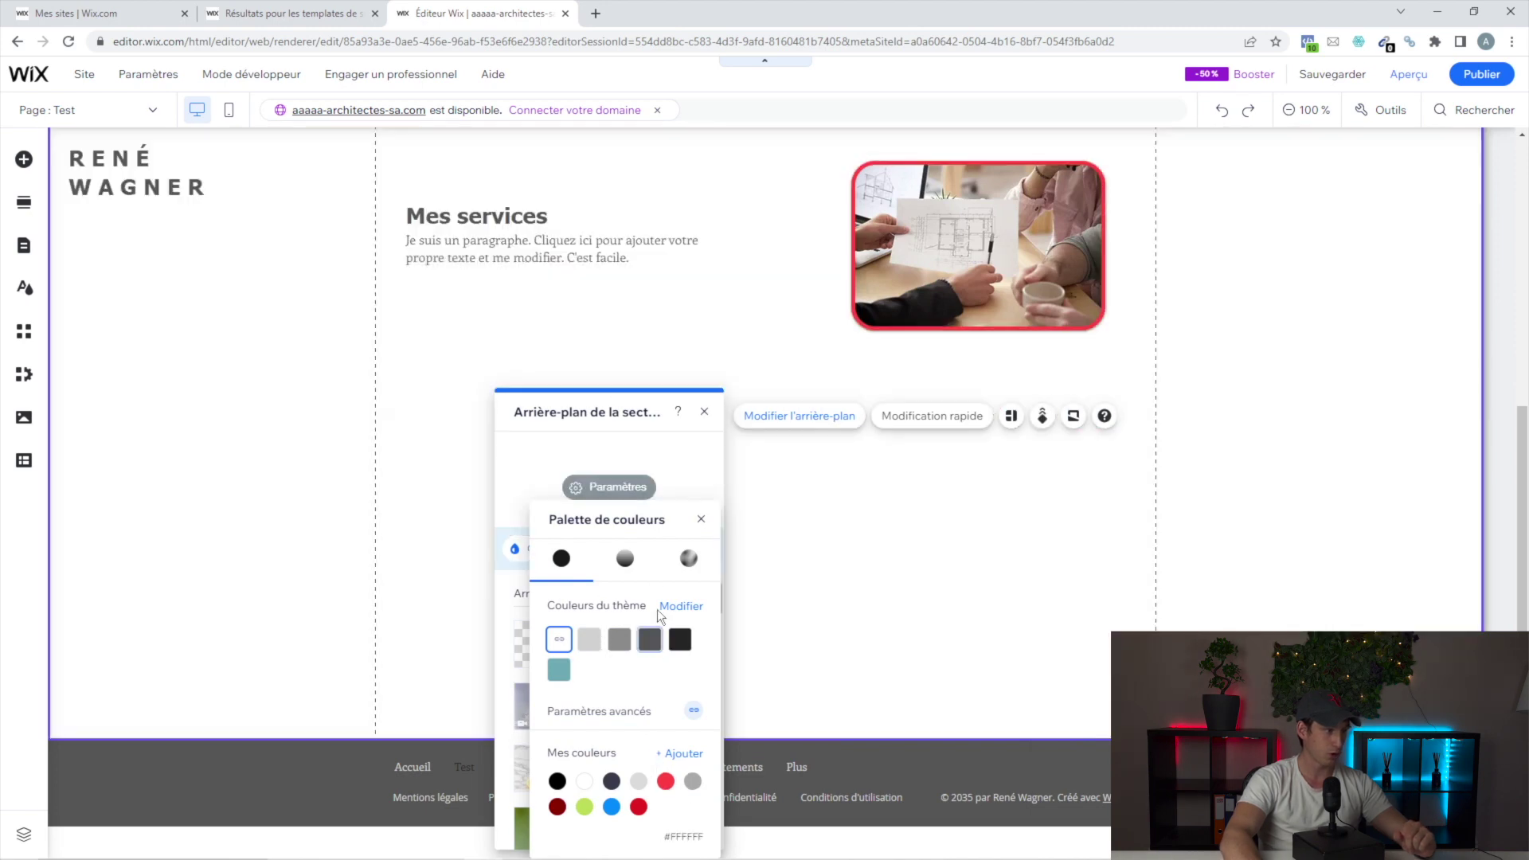
pyautogui.click(614, 561)
pyautogui.click(639, 546)
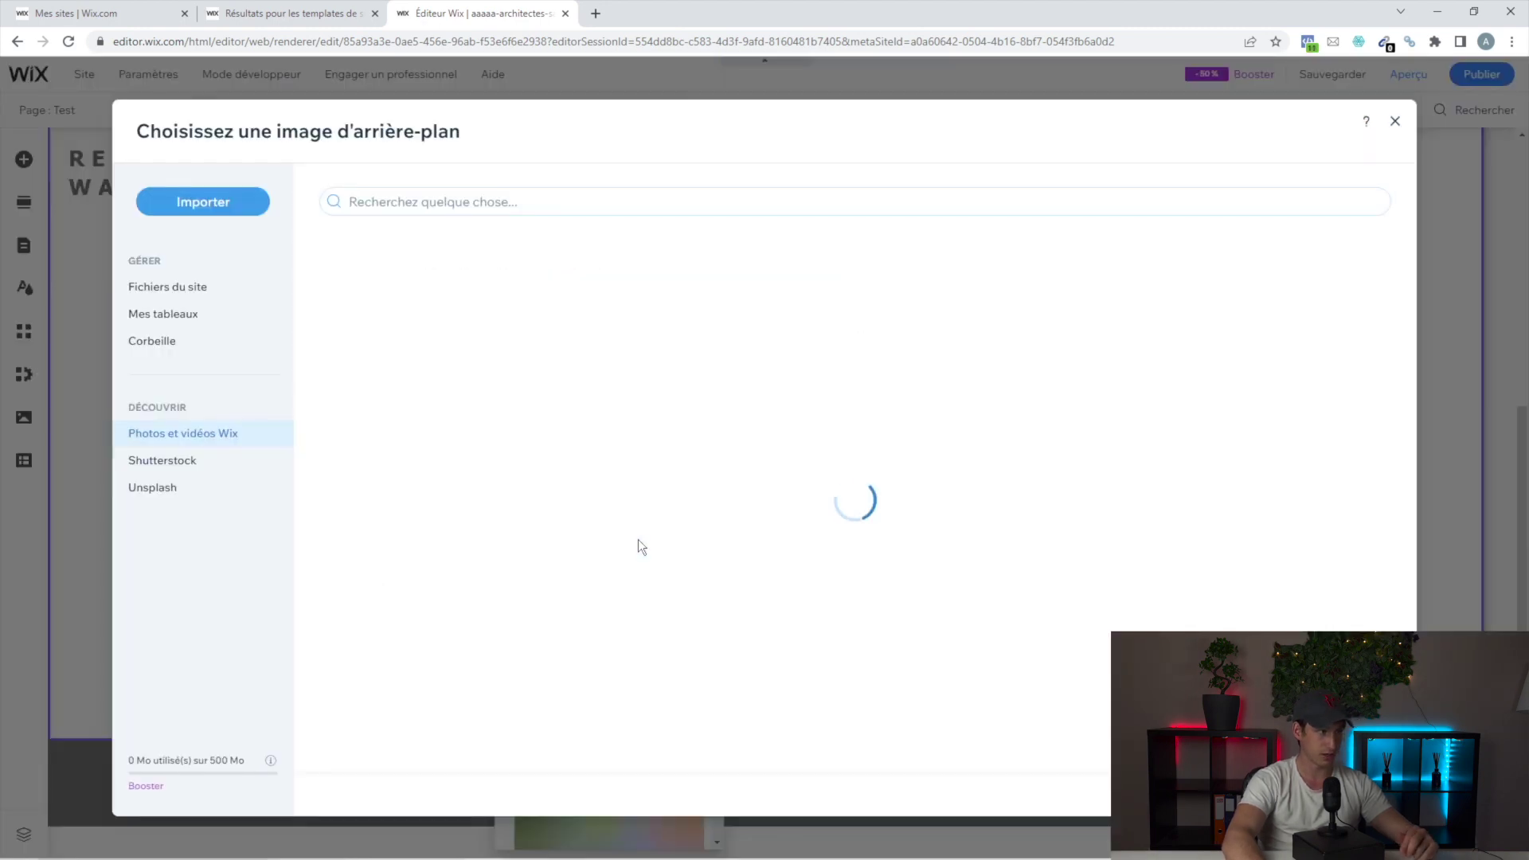
pyautogui.click(1392, 120)
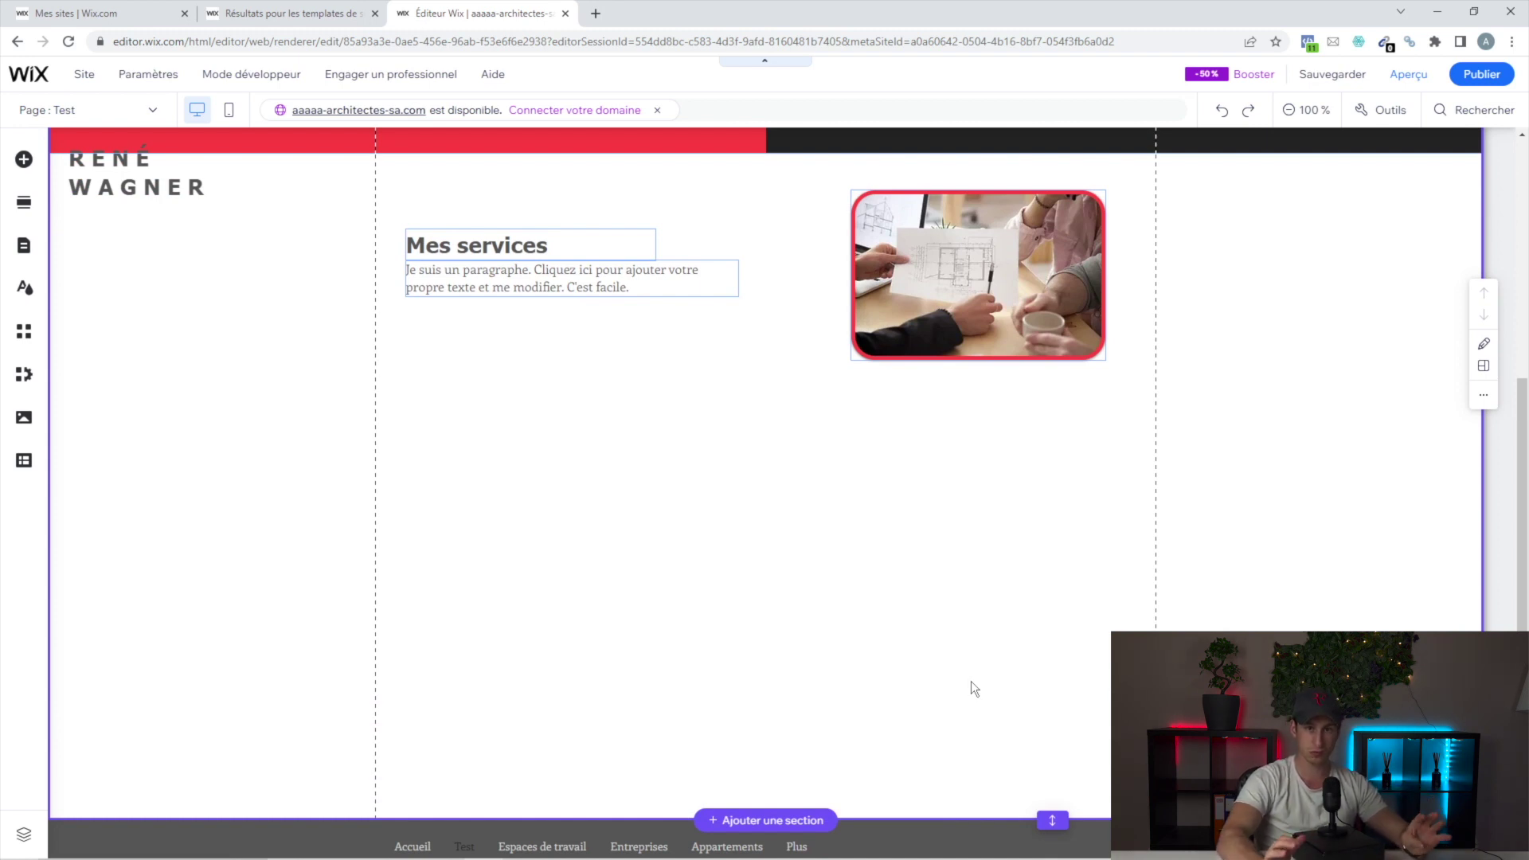
# - Try a red highlight behind the "Mes services" heading in the white section, then undo it
pyautogui.scroll(3, 975, 684)
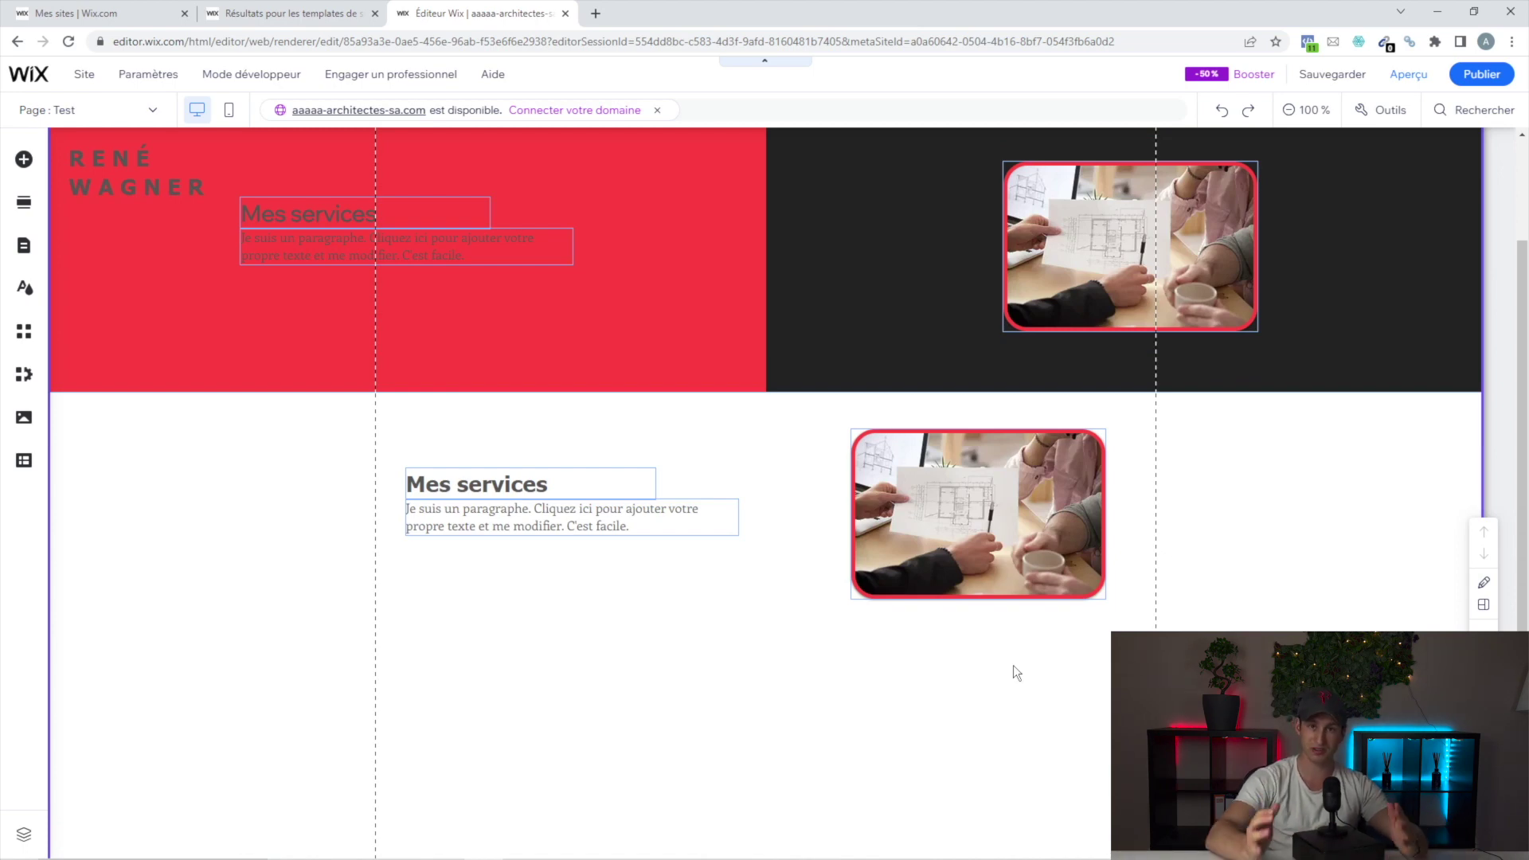
pyautogui.click(560, 478)
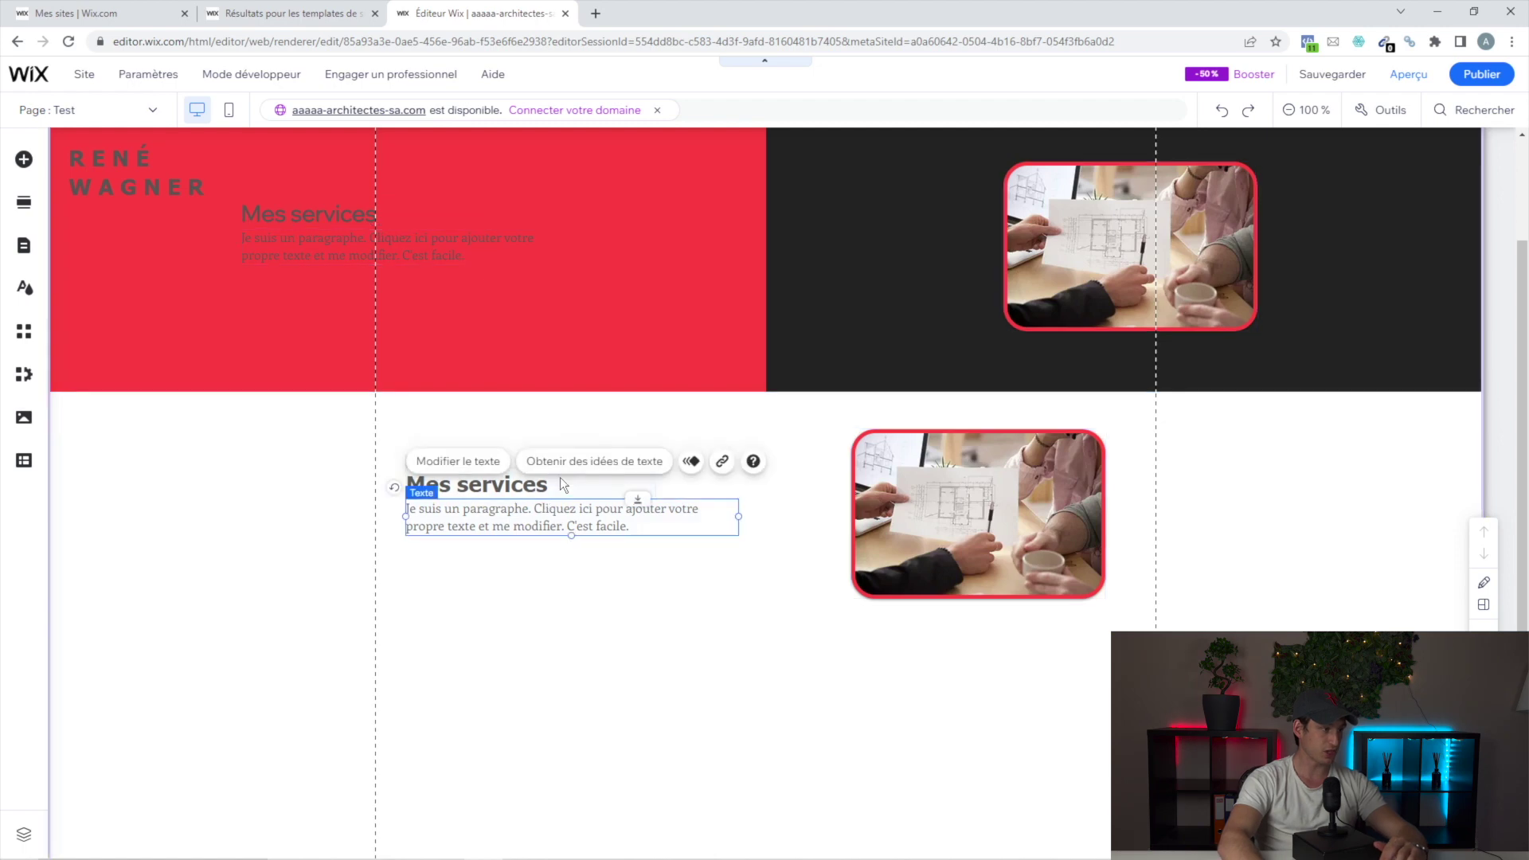
pyautogui.click(560, 483)
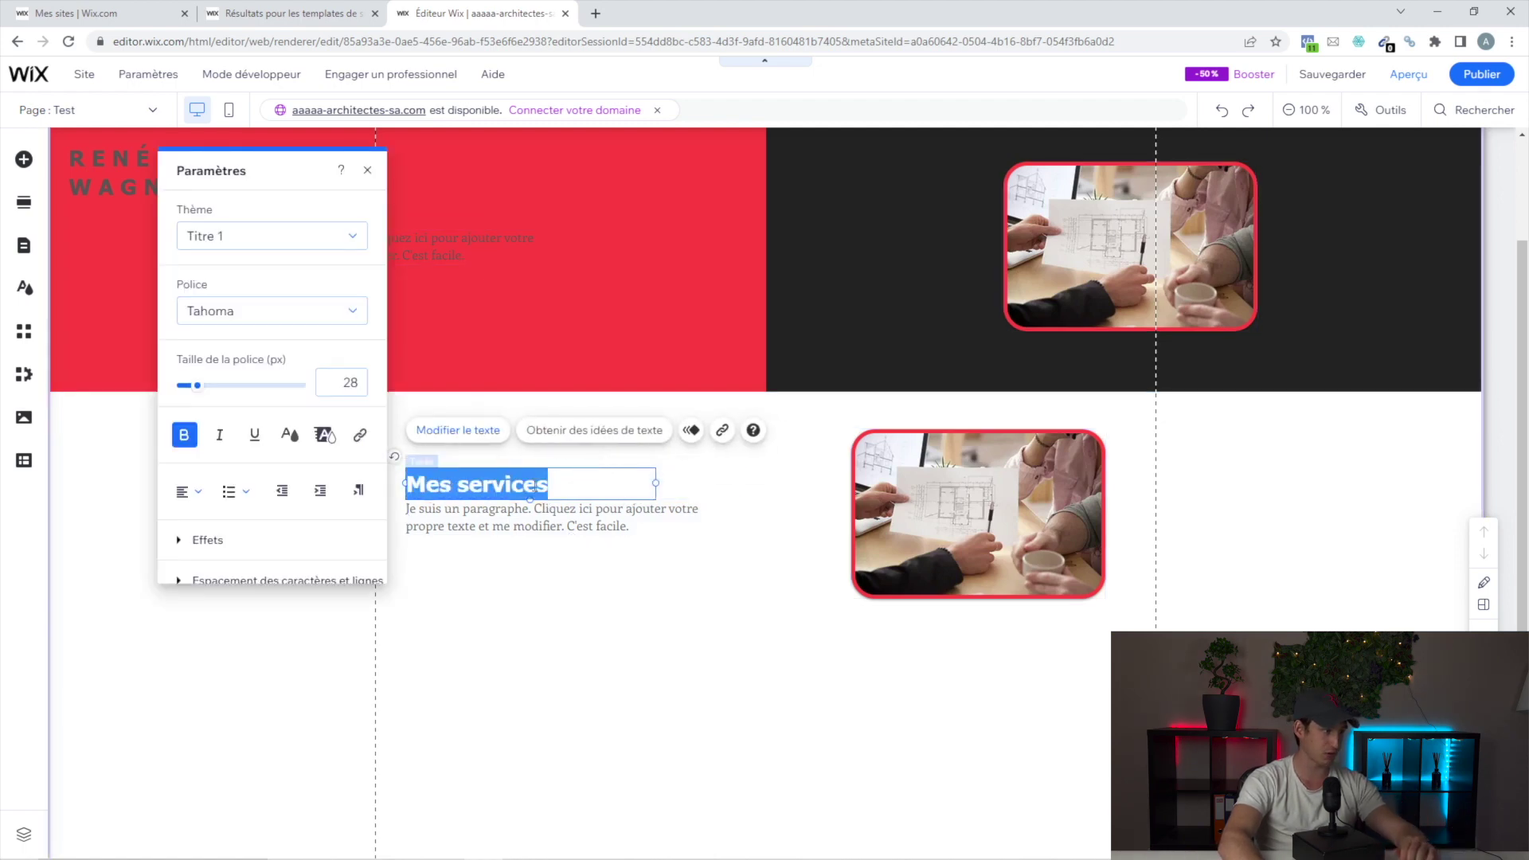
pyautogui.click(182, 434)
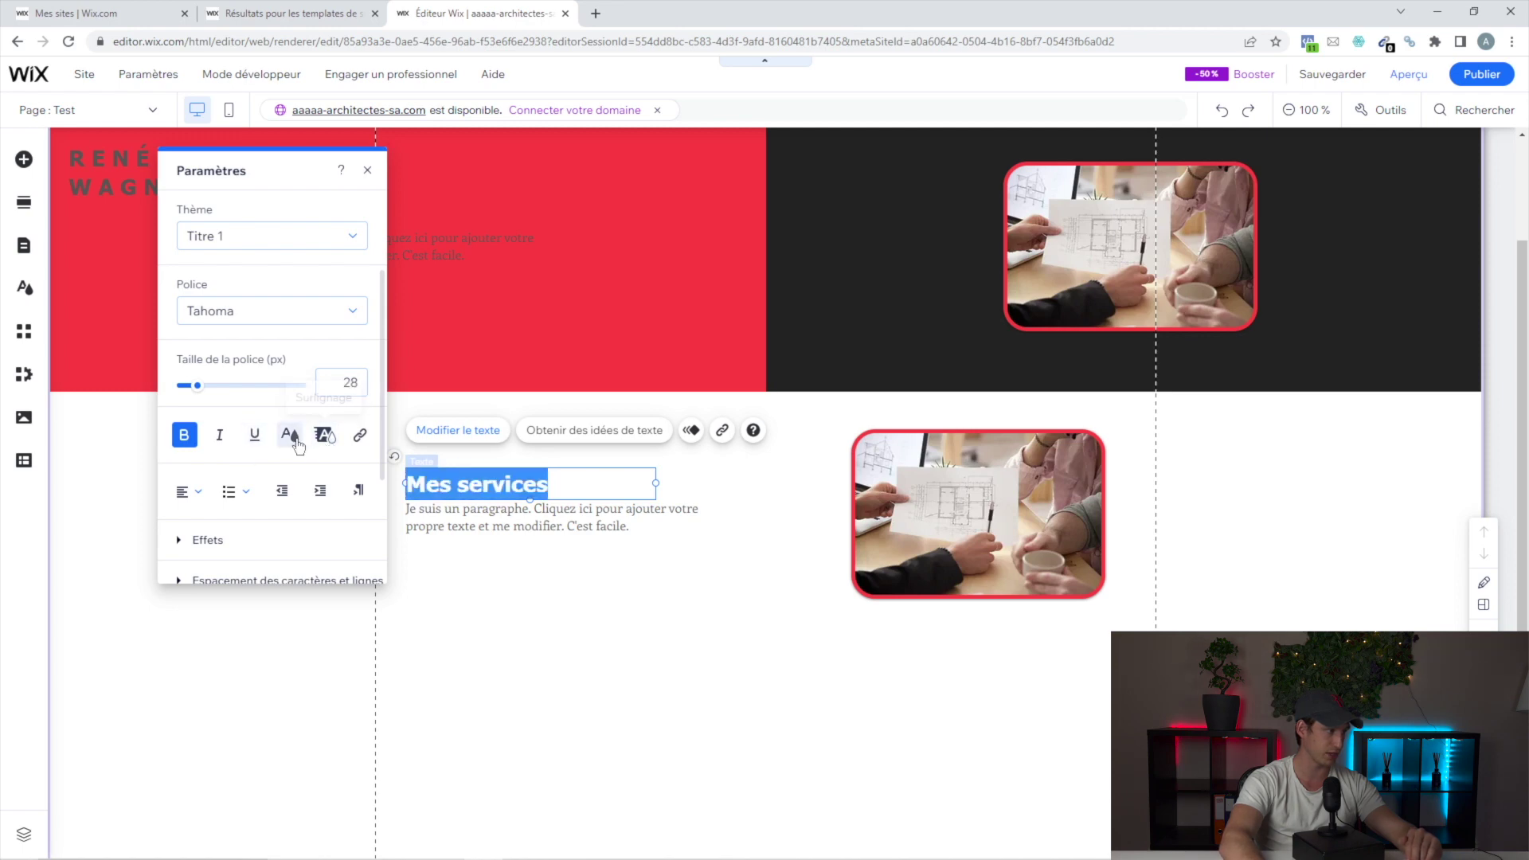
pyautogui.click(325, 435)
pyautogui.click(283, 443)
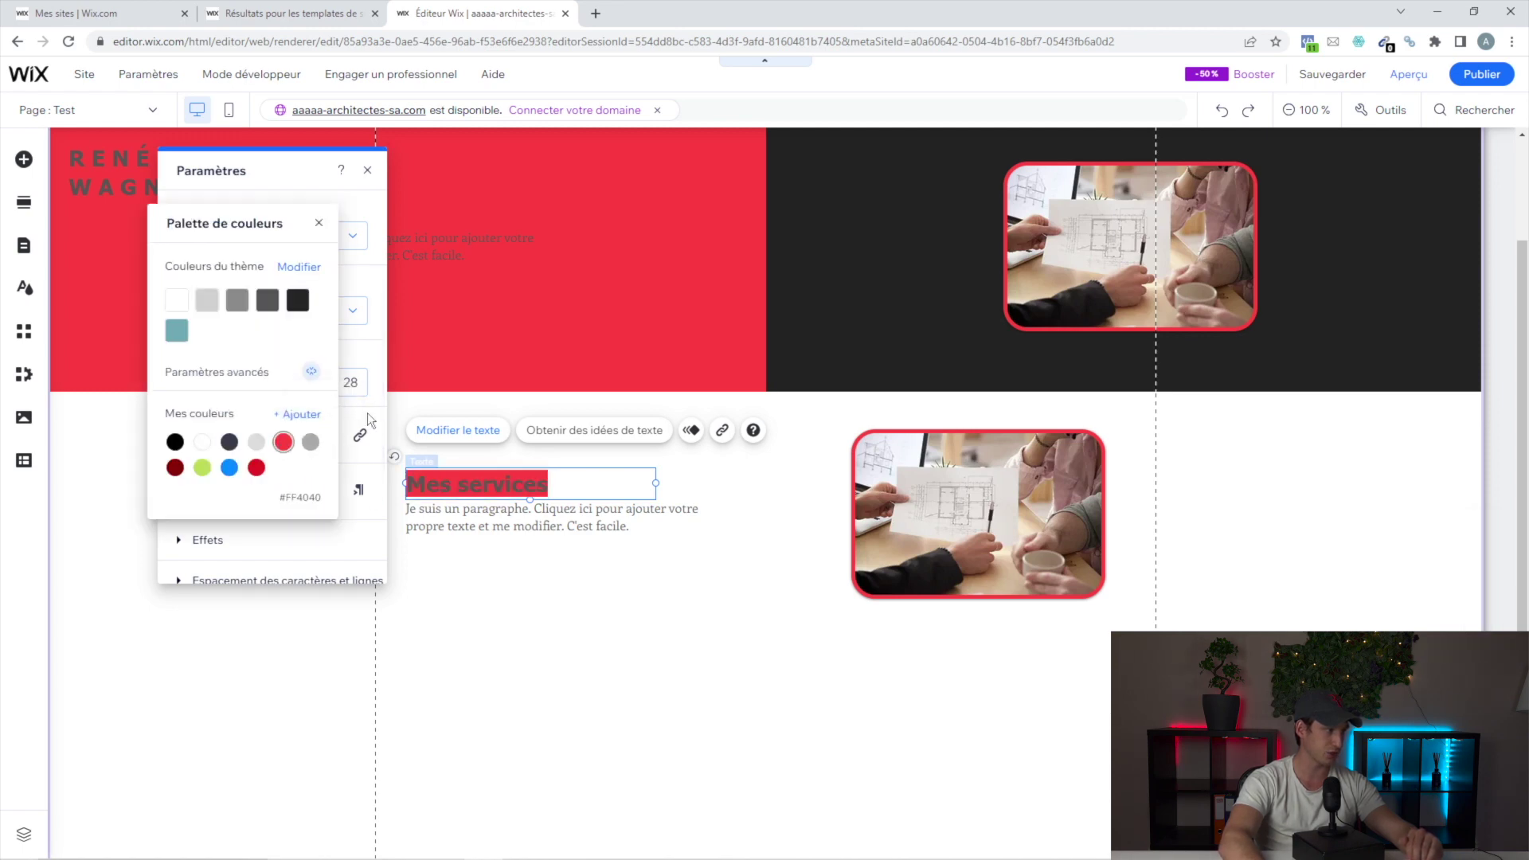
pyautogui.click(655, 351)
pyautogui.click(1232, 333)
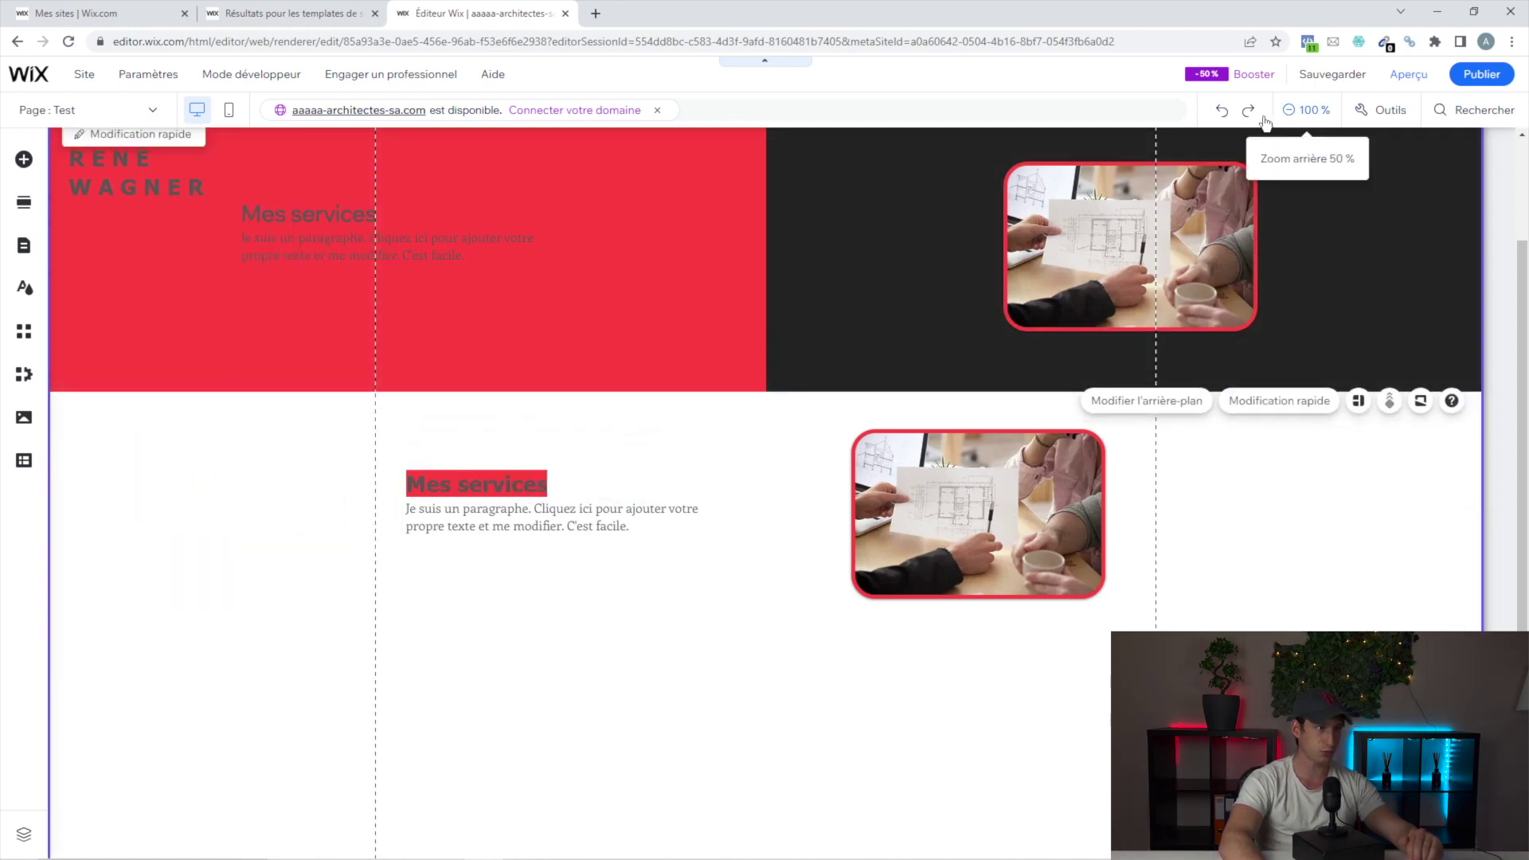
pyautogui.click(1222, 110)
# - Apply text effect A to the "Mes services" heading in the white section
pyautogui.doubleClick(596, 484)
pyautogui.scroll(-5, 250, 465)
pyautogui.click(260, 393)
pyautogui.scroll(1, 254, 432)
pyautogui.scroll(-1, 251, 413)
pyautogui.click(230, 350)
pyautogui.click(275, 357)
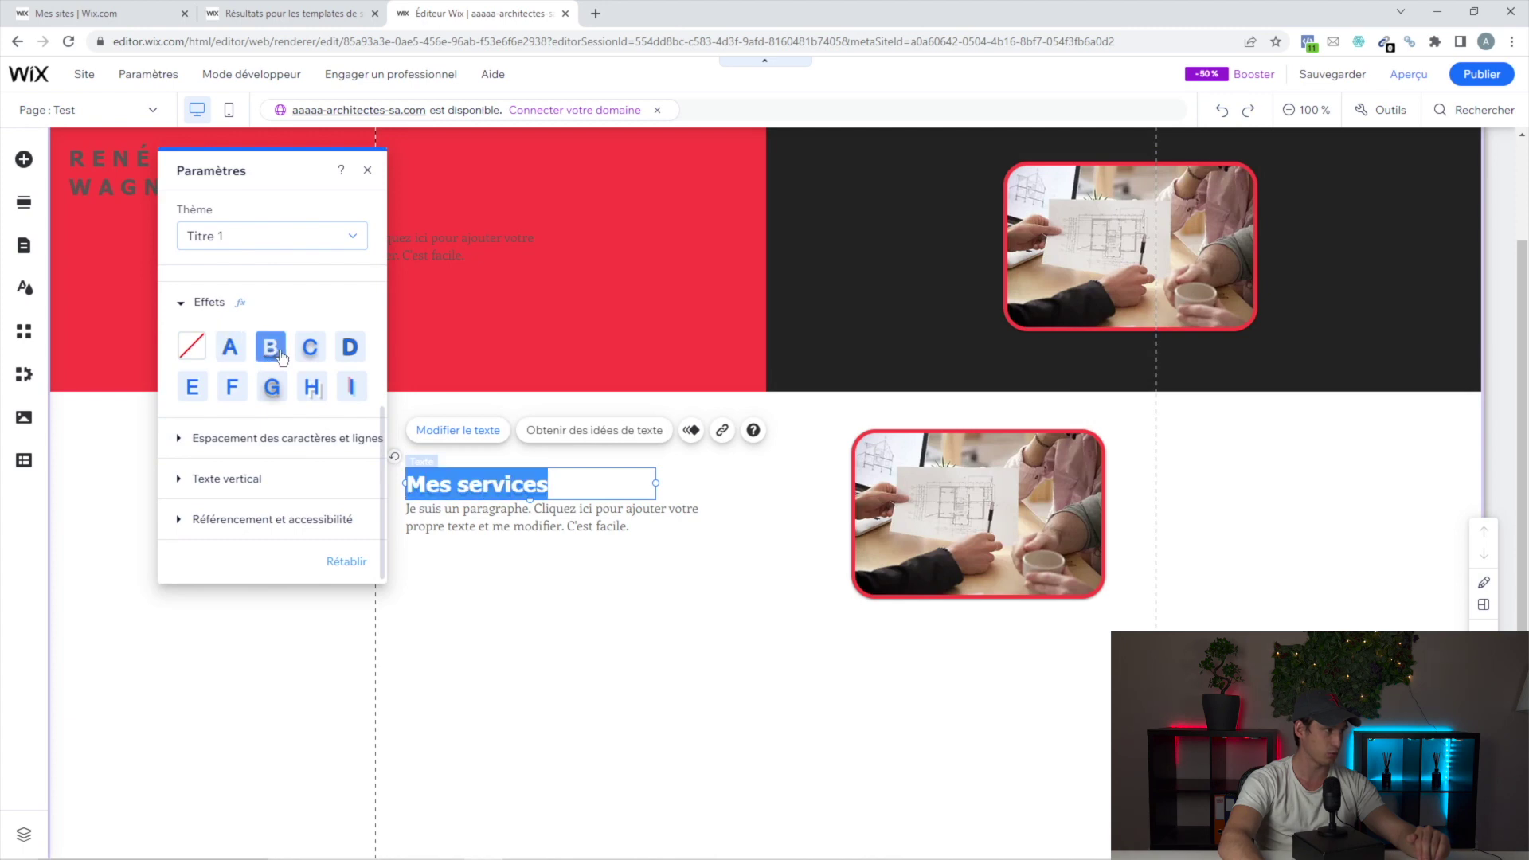
# - Examine the heading's character spacing, line spacing and vertical text options, then close its text settings
pyautogui.click(253, 433)
pyautogui.scroll(-1, 263, 477)
pyautogui.moveTo(205, 315)
pyautogui.mouseDown()
pyautogui.moveTo(252, 318)
pyautogui.moveTo(193, 315)
pyautogui.mouseUp()
pyautogui.click(238, 480)
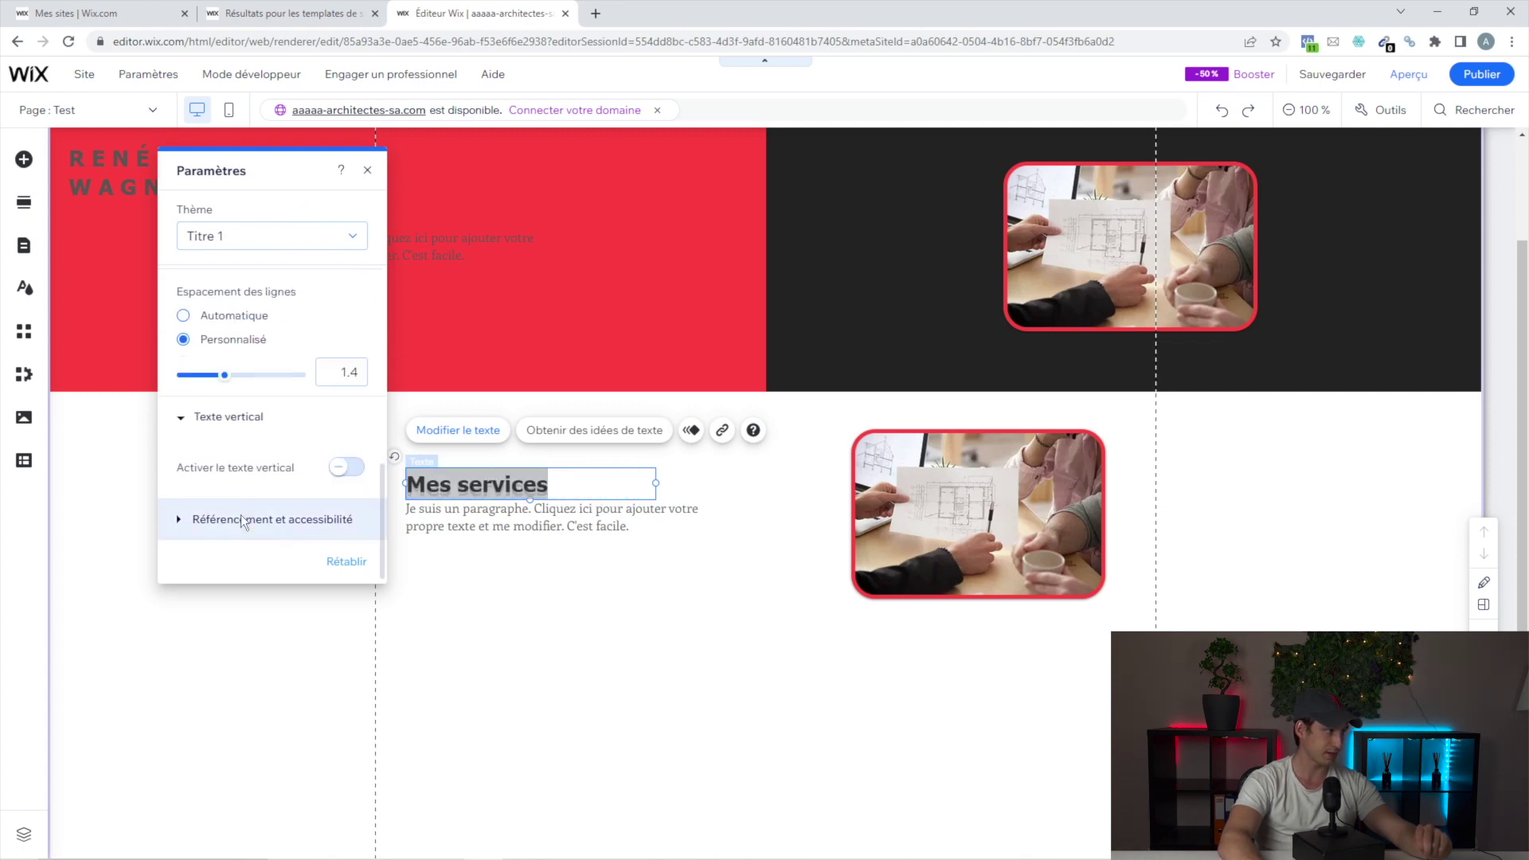
pyautogui.click(371, 172)
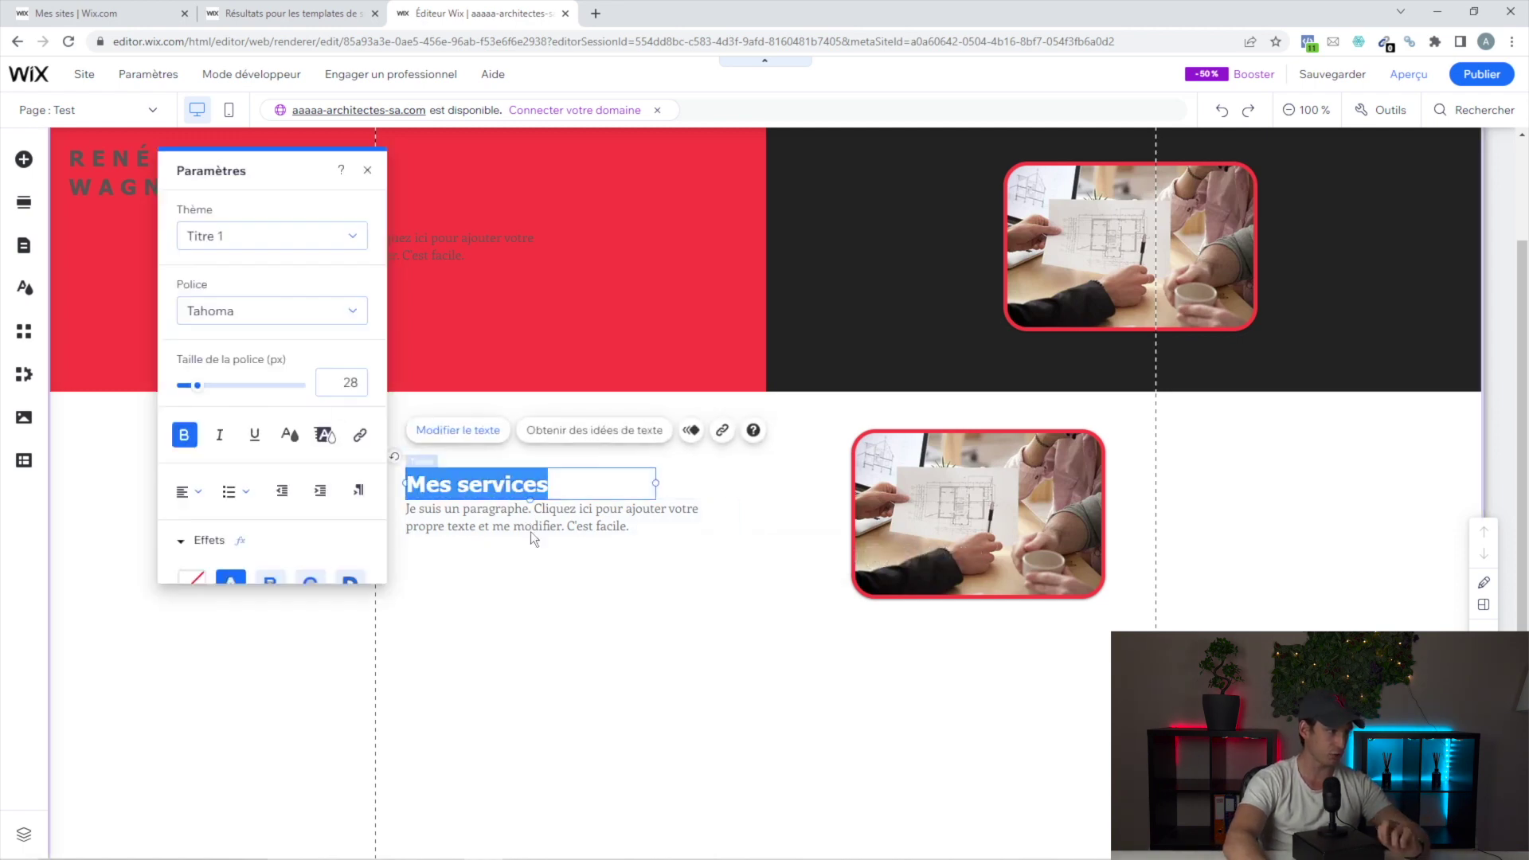
pyautogui.click(543, 615)
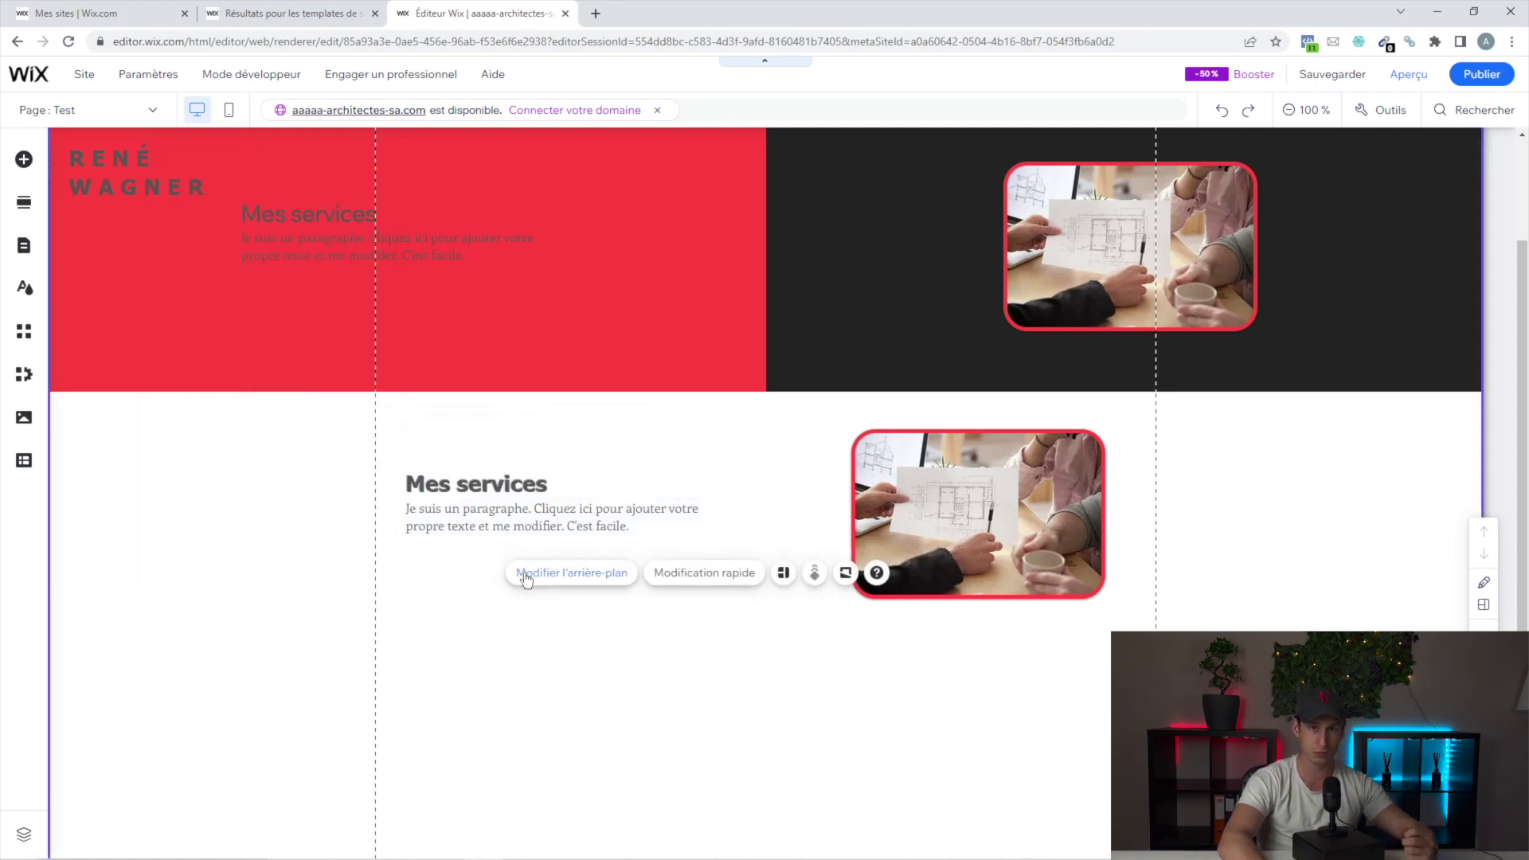
# - Add the dark grey themed button to the white section and place it below the paragraph and image
pyautogui.click(24, 159)
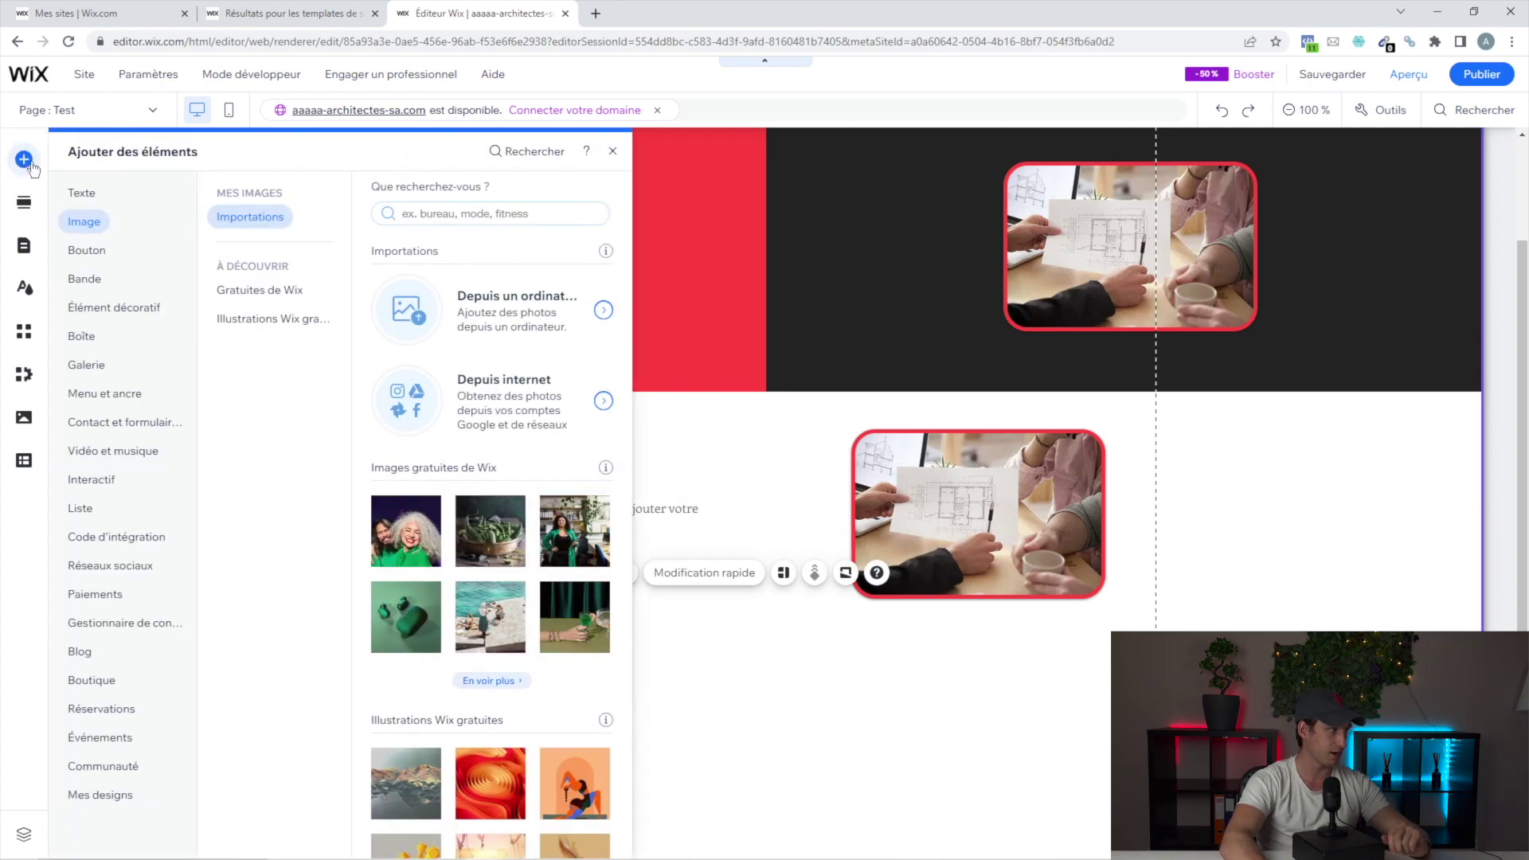
pyautogui.click(87, 249)
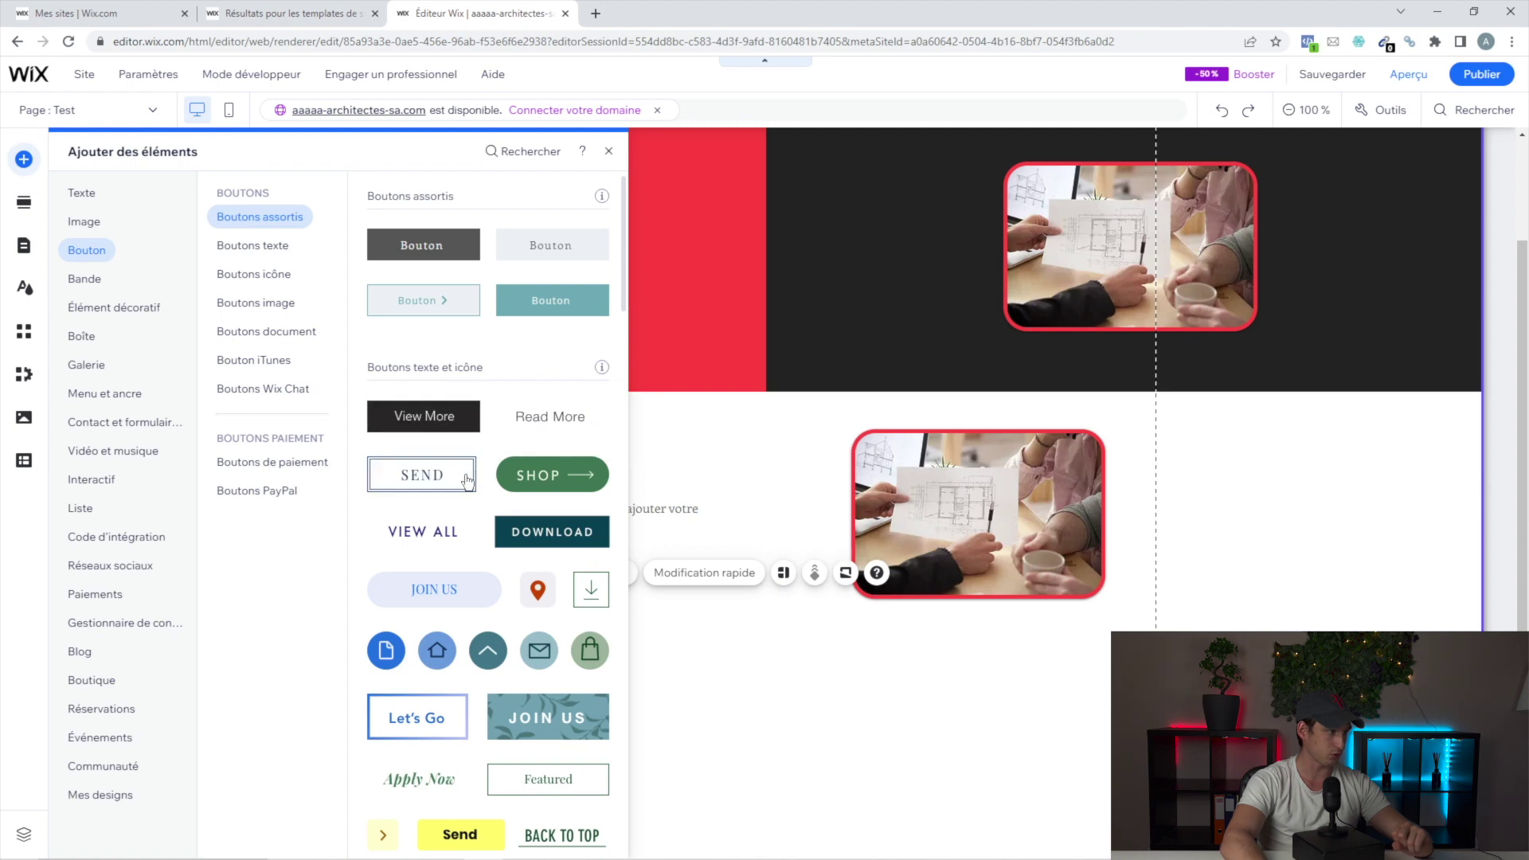
pyautogui.click(422, 245)
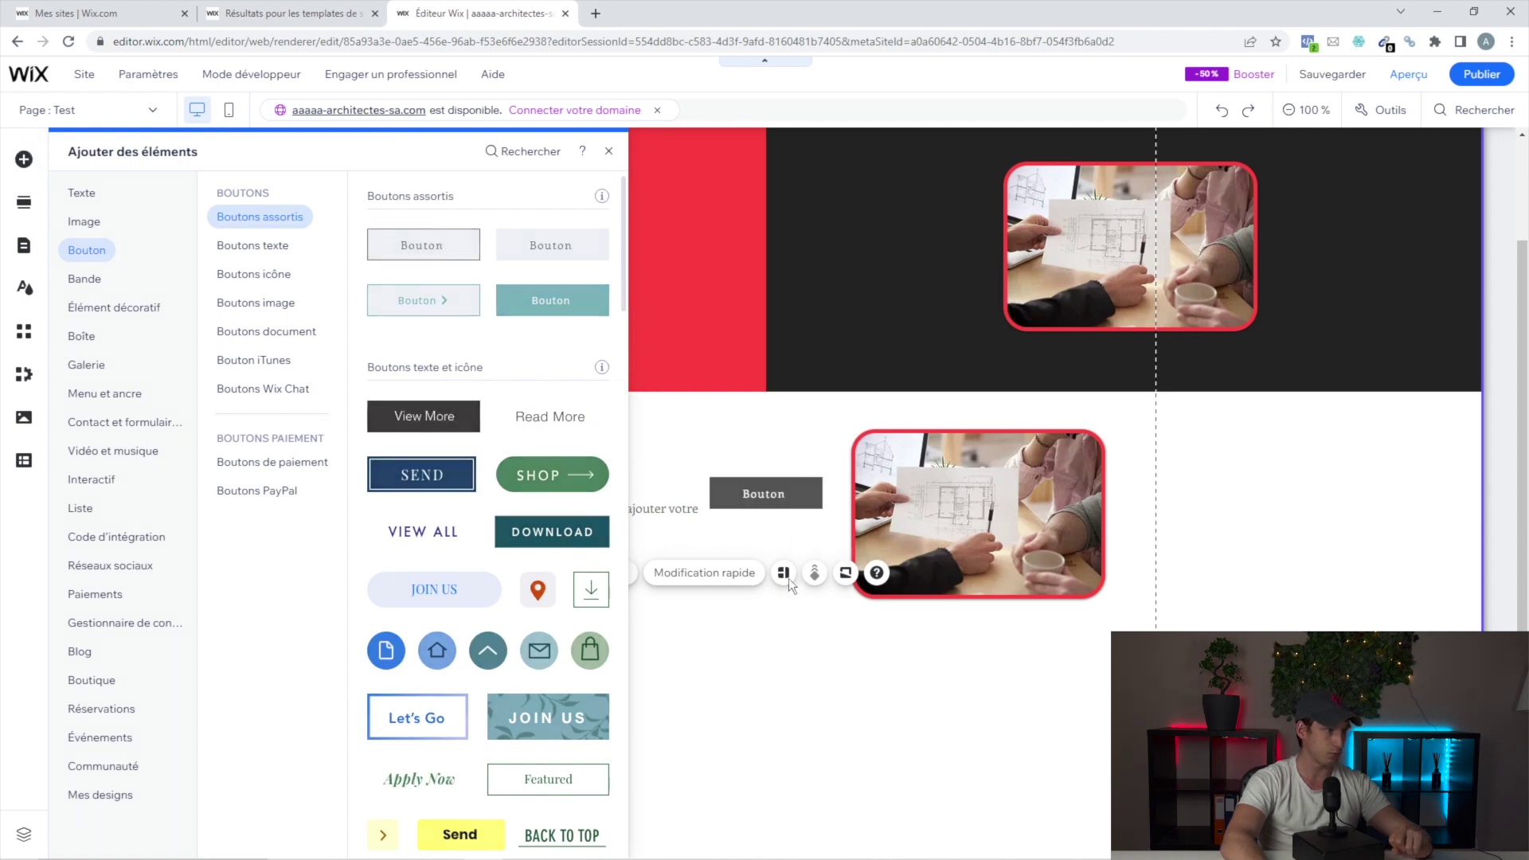
pyautogui.moveTo(767, 492); pyautogui.dragTo(747, 678)
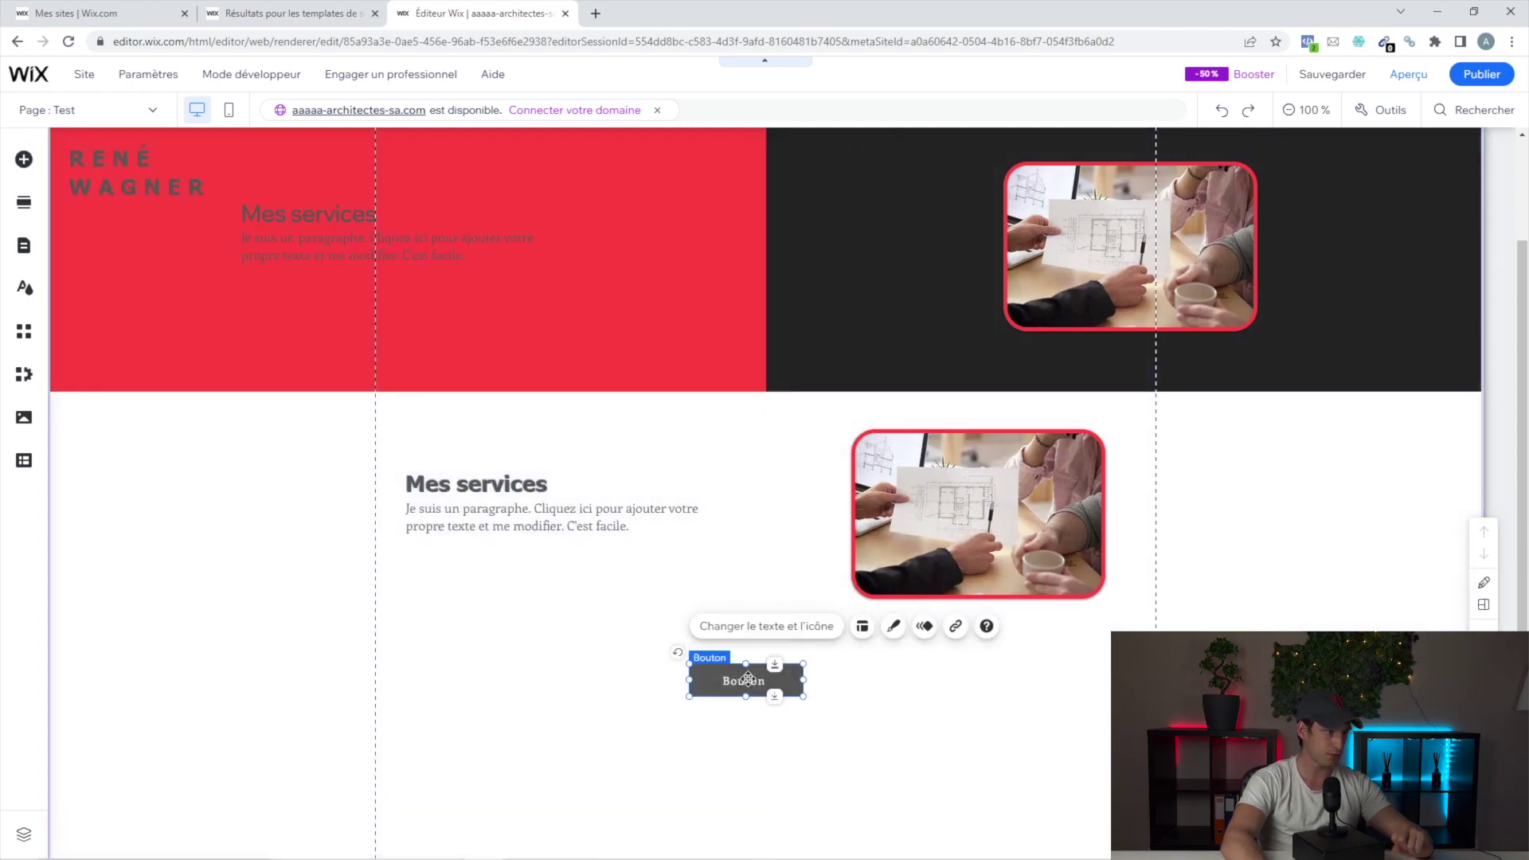
# - Customise the new button's design with a green #5BB290 background fill
pyautogui.click(895, 629)
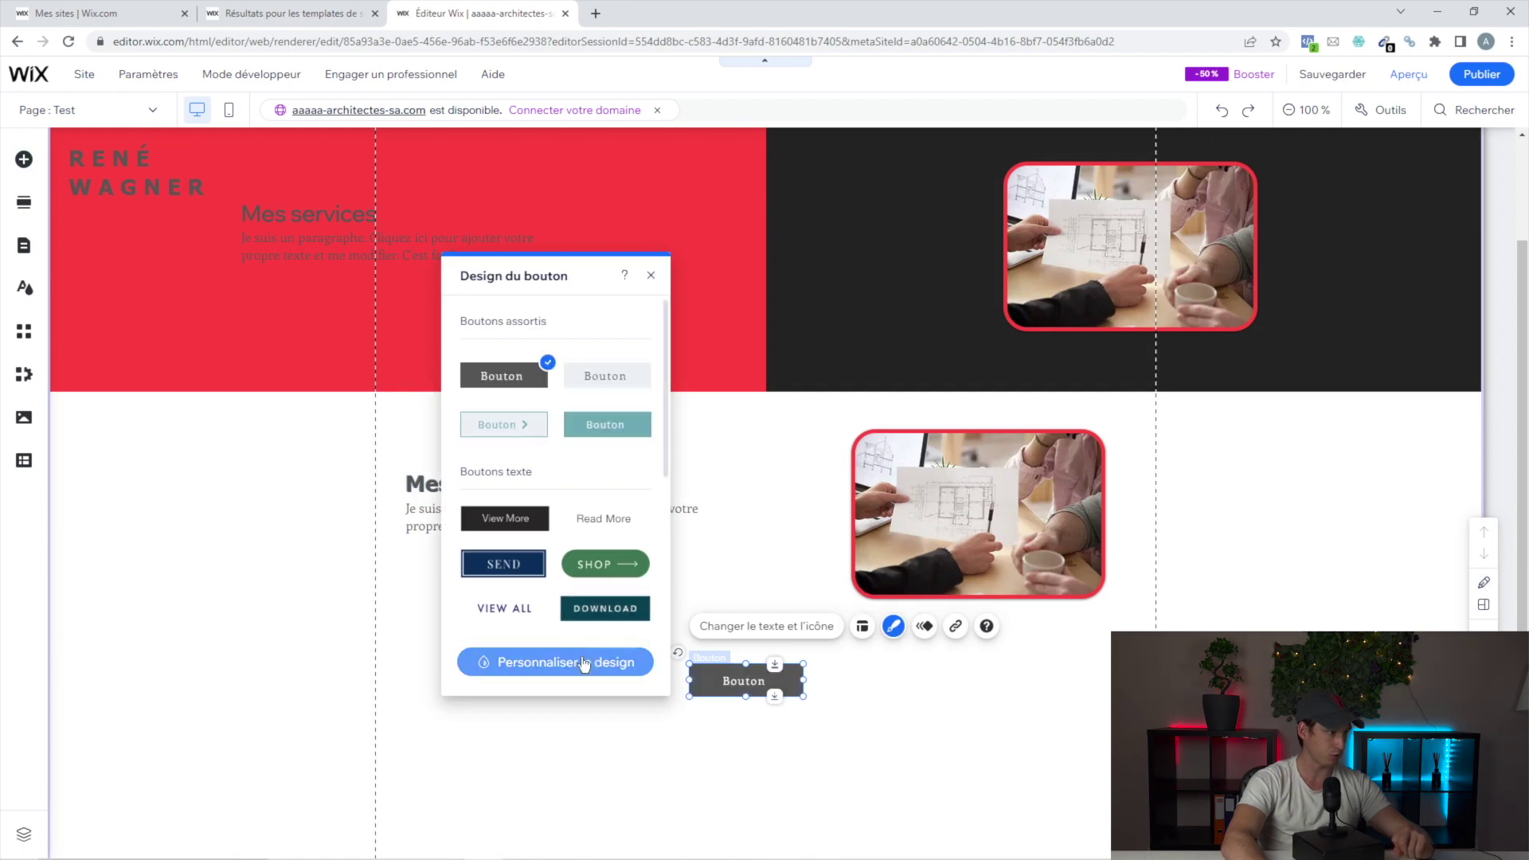
pyautogui.click(547, 360)
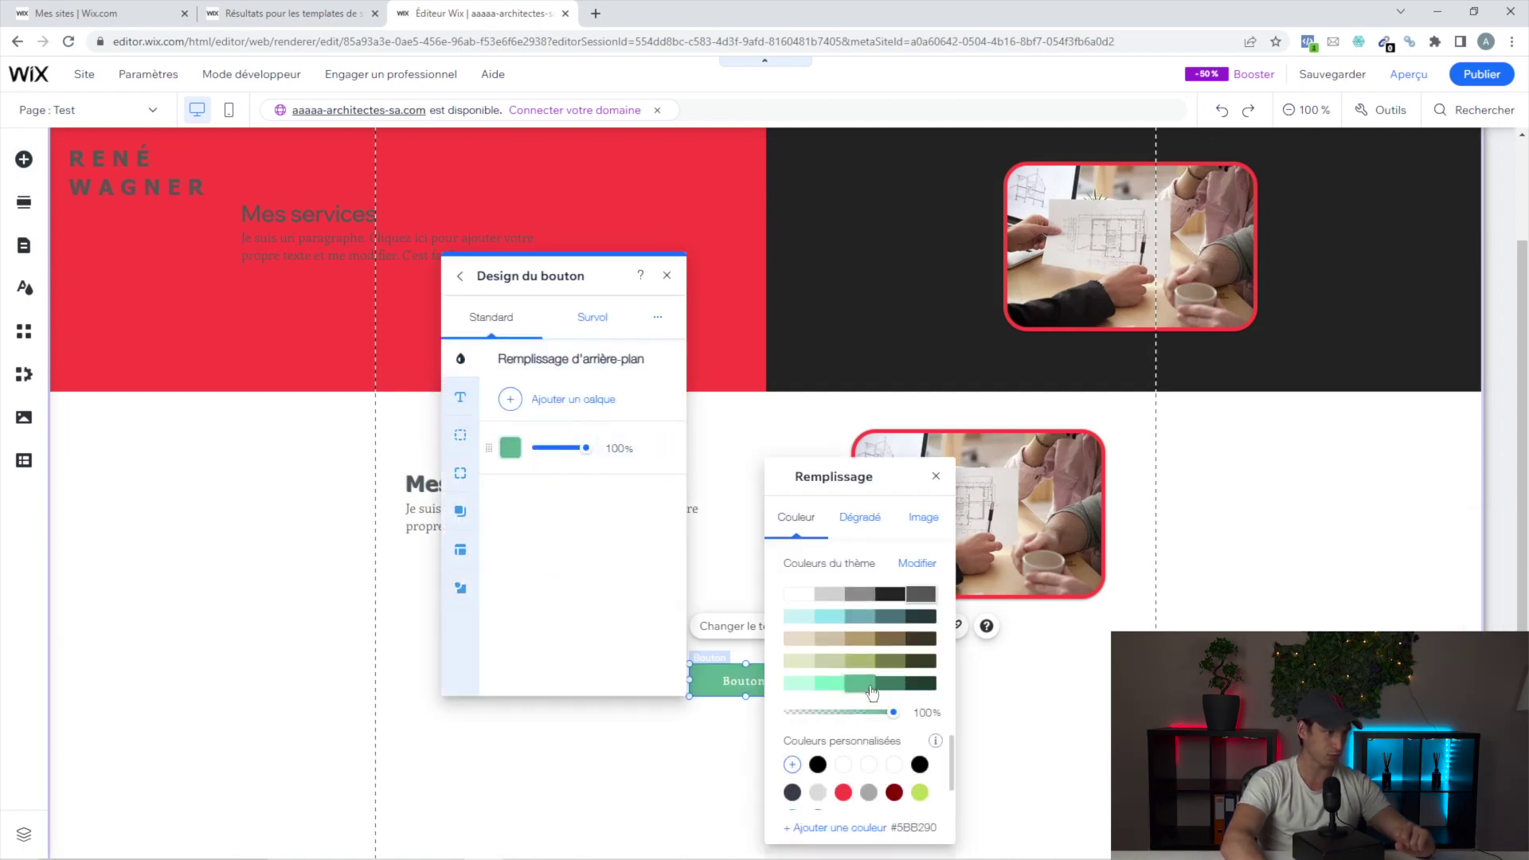
pyautogui.click(654, 573)
# - Make the button's text bold and set its font size to 18 px
pyautogui.click(460, 397)
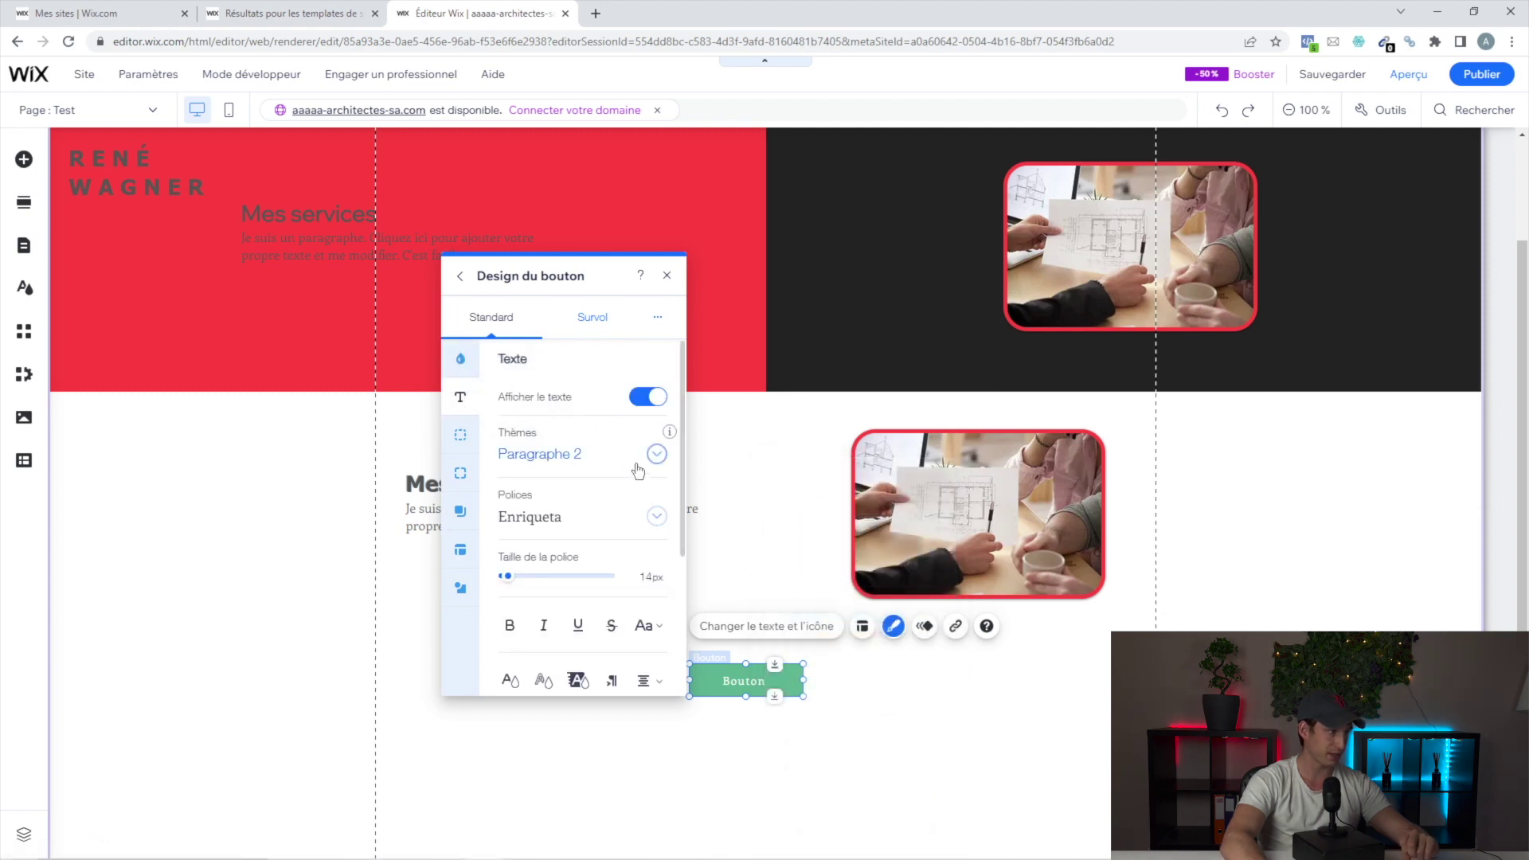
pyautogui.scroll(-2, 571, 525)
pyautogui.click(509, 546)
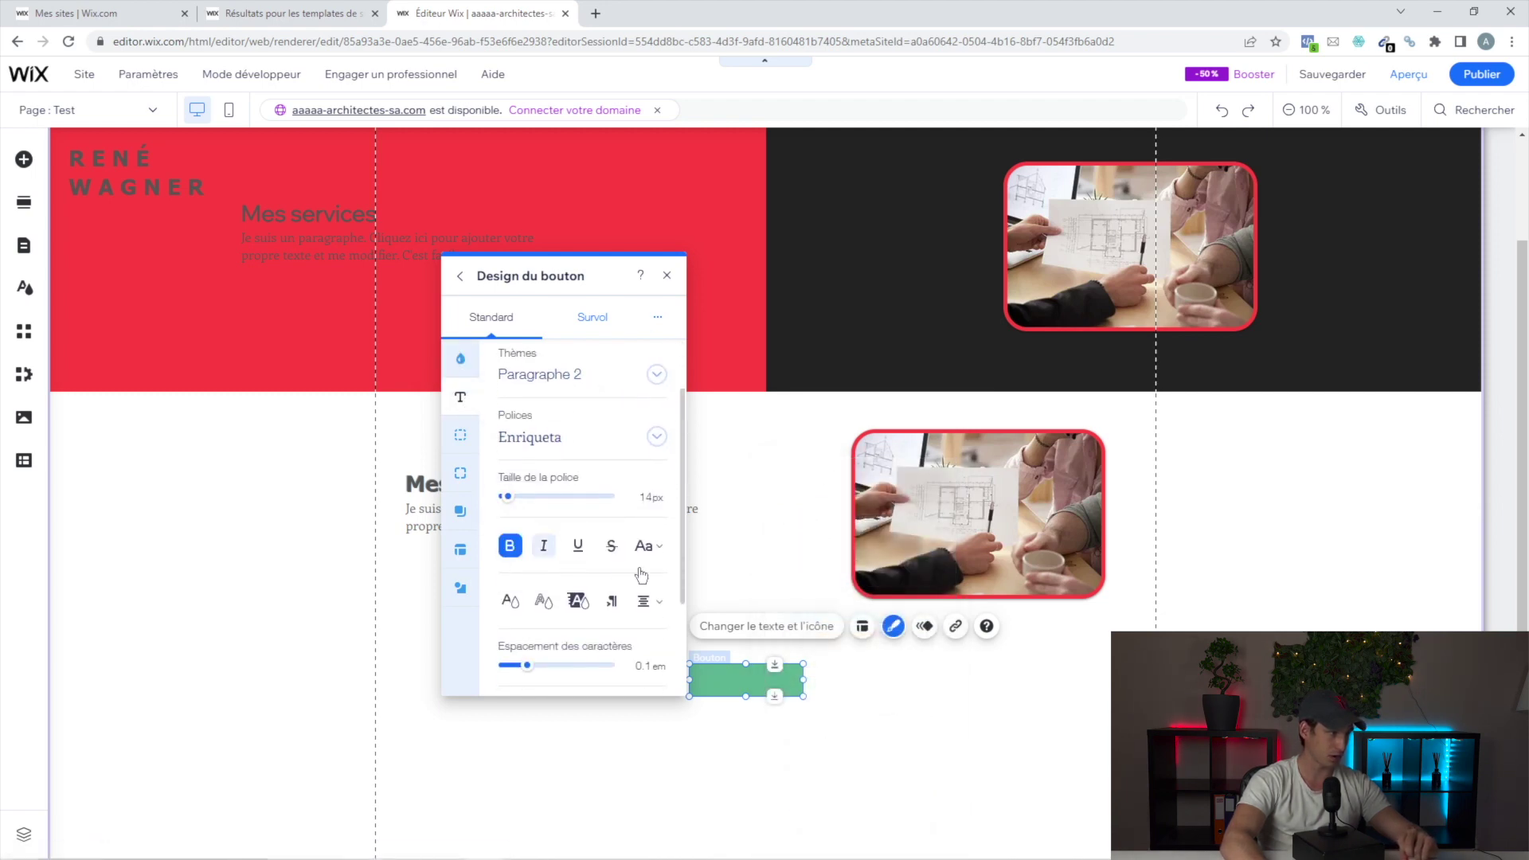
pyautogui.click(510, 602)
pyautogui.click(546, 655)
pyautogui.scroll(-2, 552, 590)
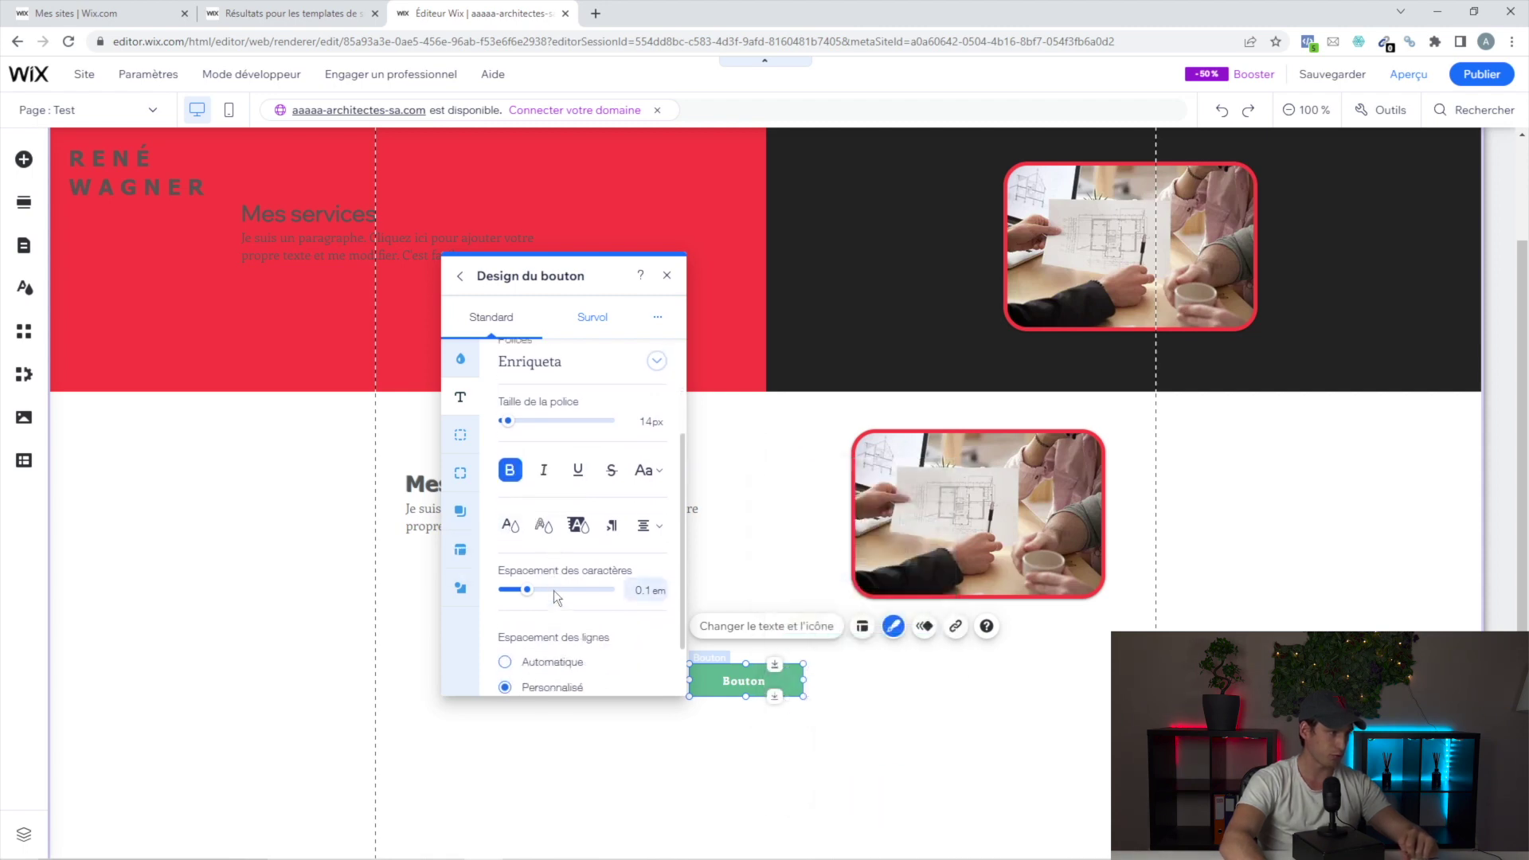
pyautogui.scroll(2, 621, 430)
pyautogui.click(646, 500)
pyautogui.doubleClick(646, 499)
pyautogui.write('18')
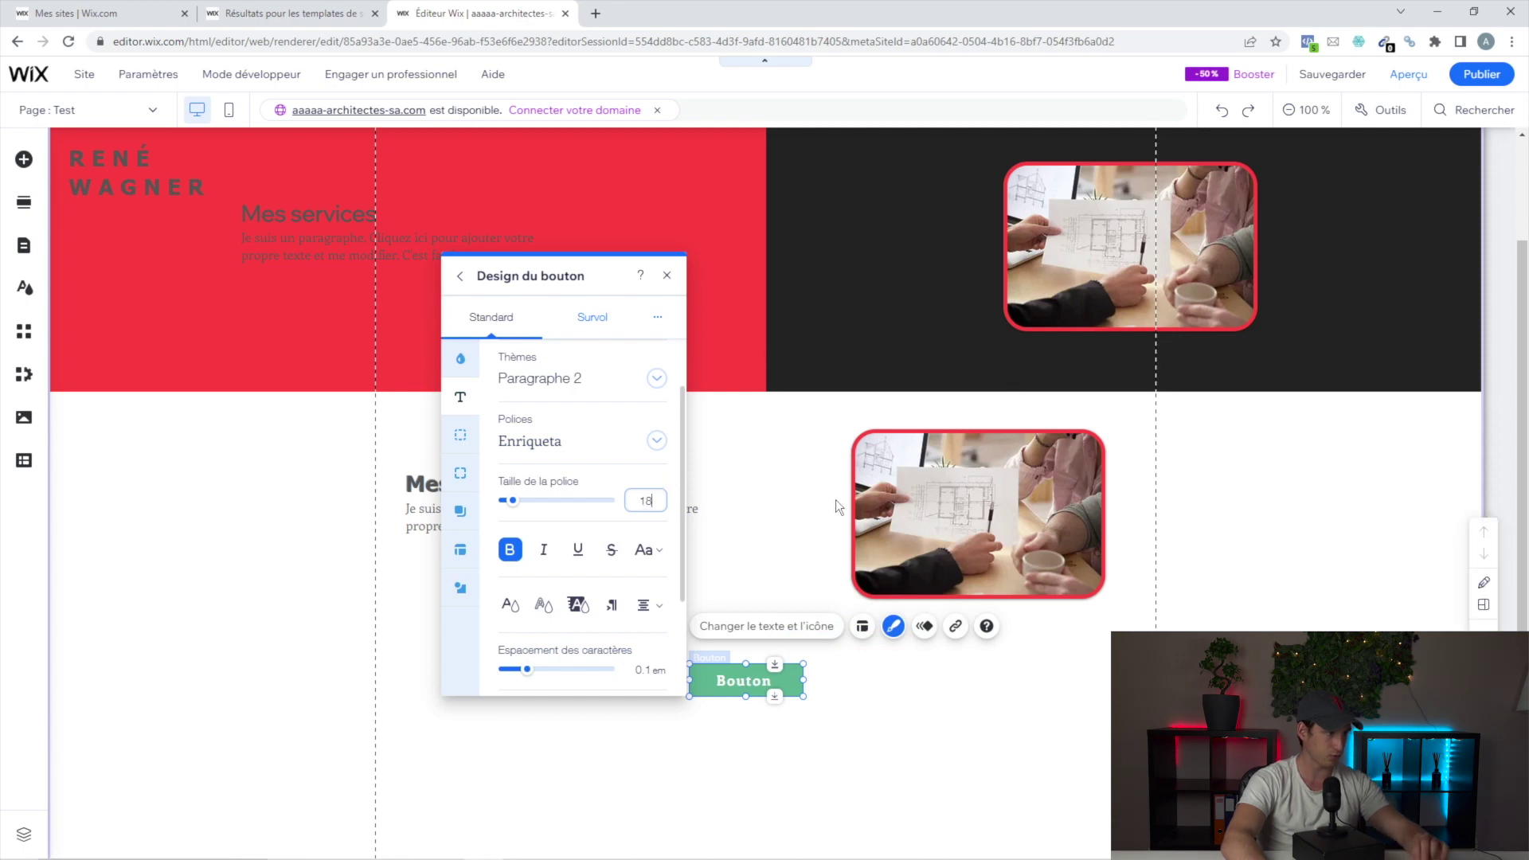
# - Give the button a 4 px near-black border on all four sides
pyautogui.click(460, 435)
pyautogui.click(546, 408)
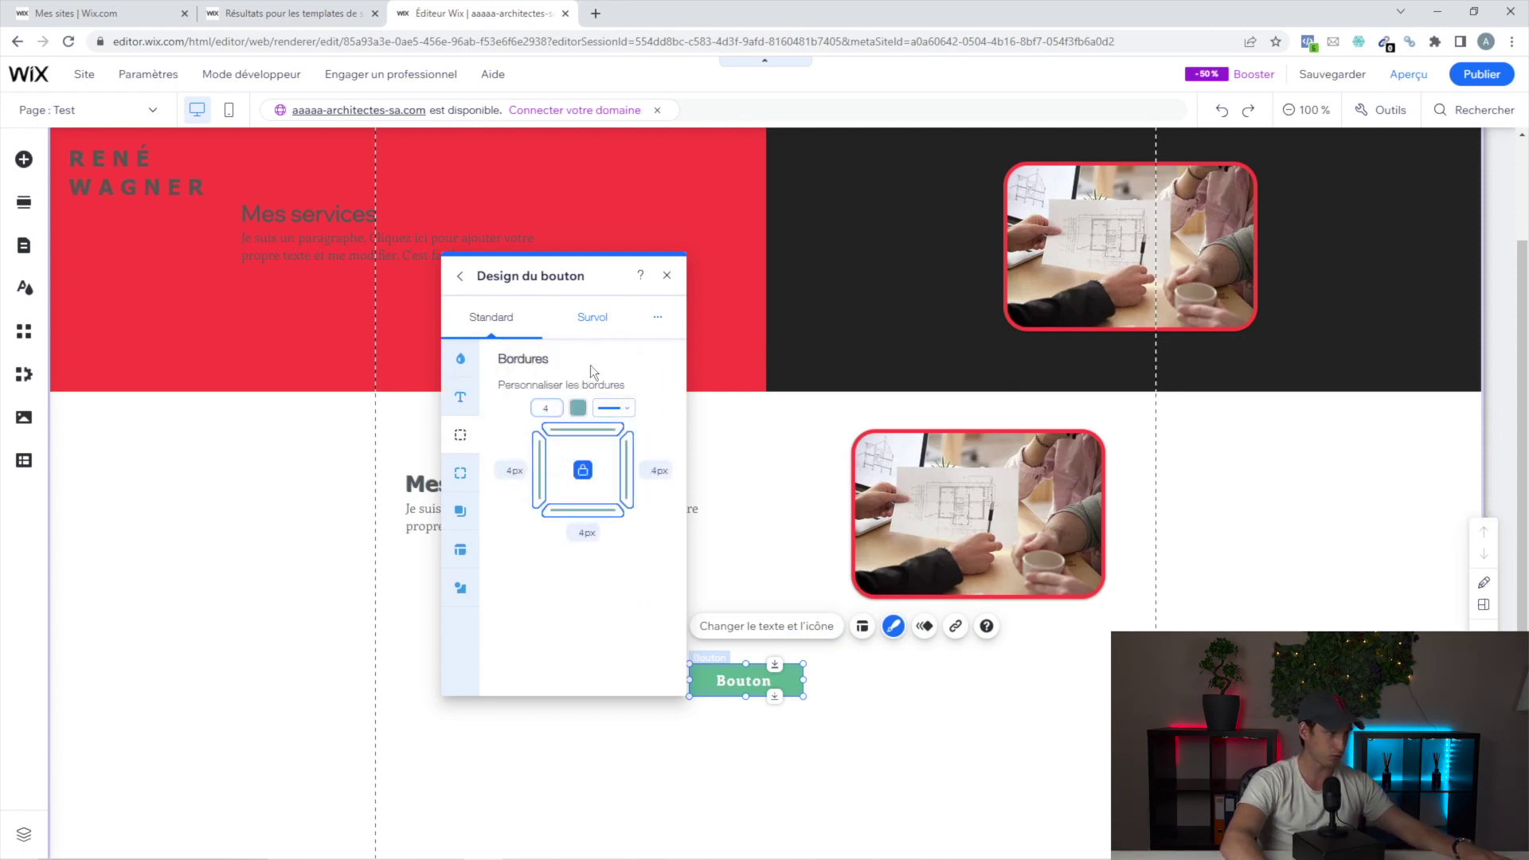
pyautogui.click(577, 409)
pyautogui.click(889, 593)
pyautogui.click(751, 681)
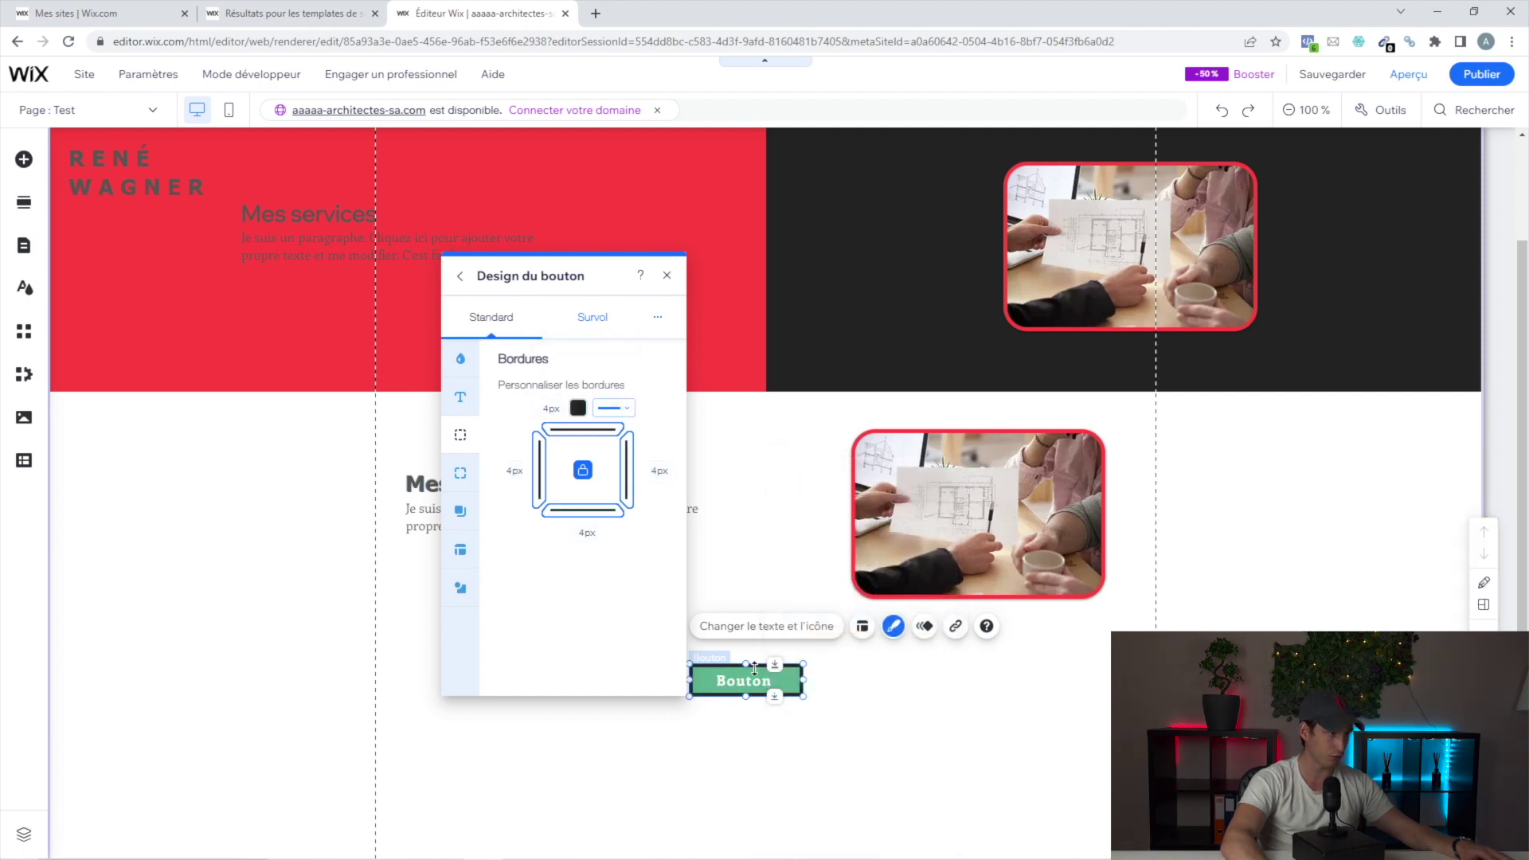
# - Round all four corners of the button
pyautogui.click(460, 473)
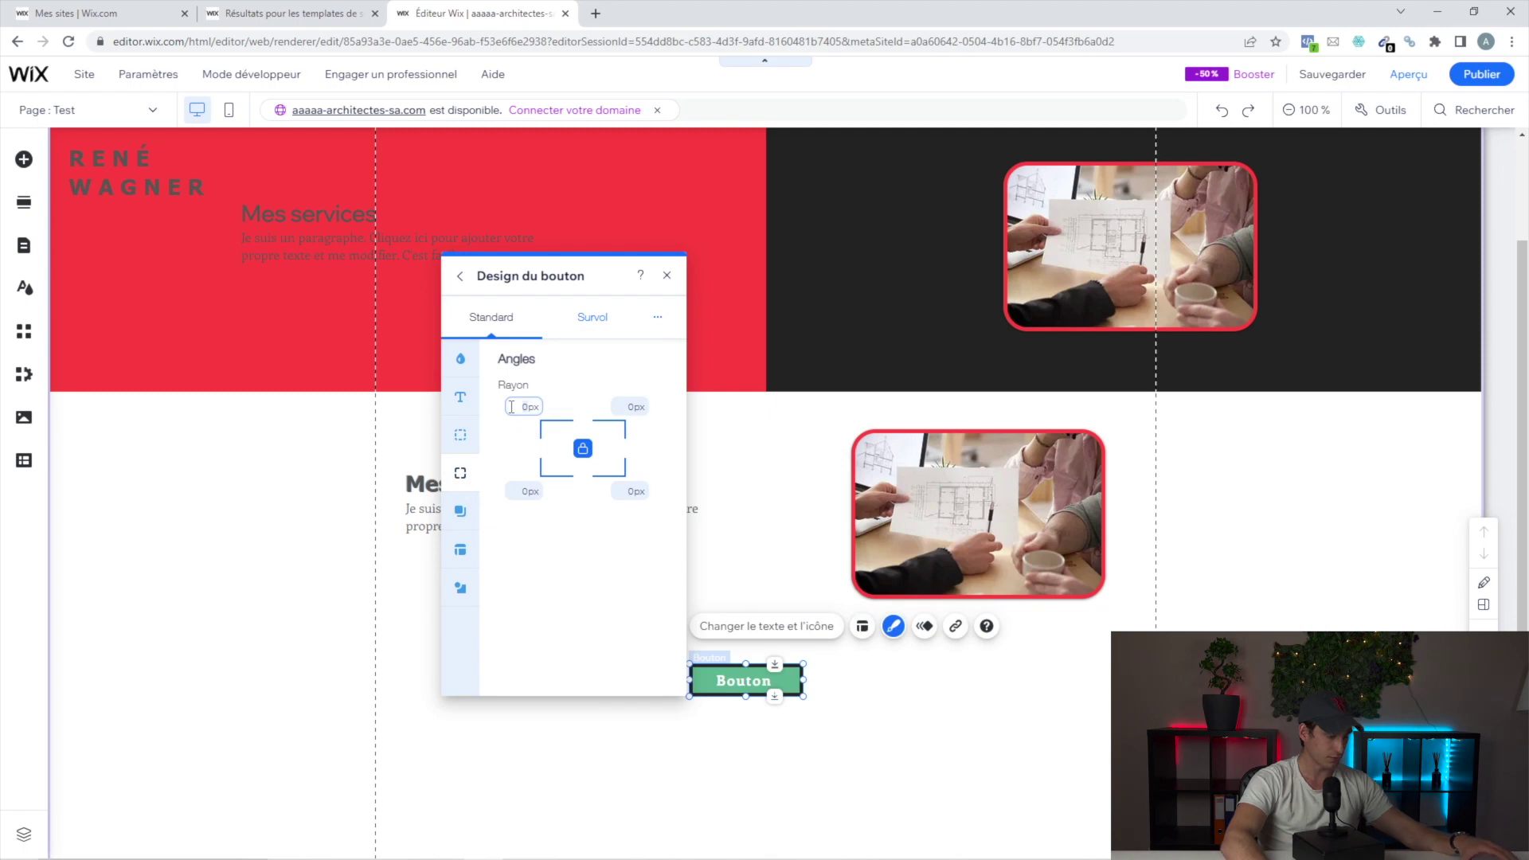
pyautogui.click(690, 432)
pyautogui.click(752, 684)
# - Give the button an outer shadow with a distance of 8 px and a blur of 24 px
pyautogui.click(892, 626)
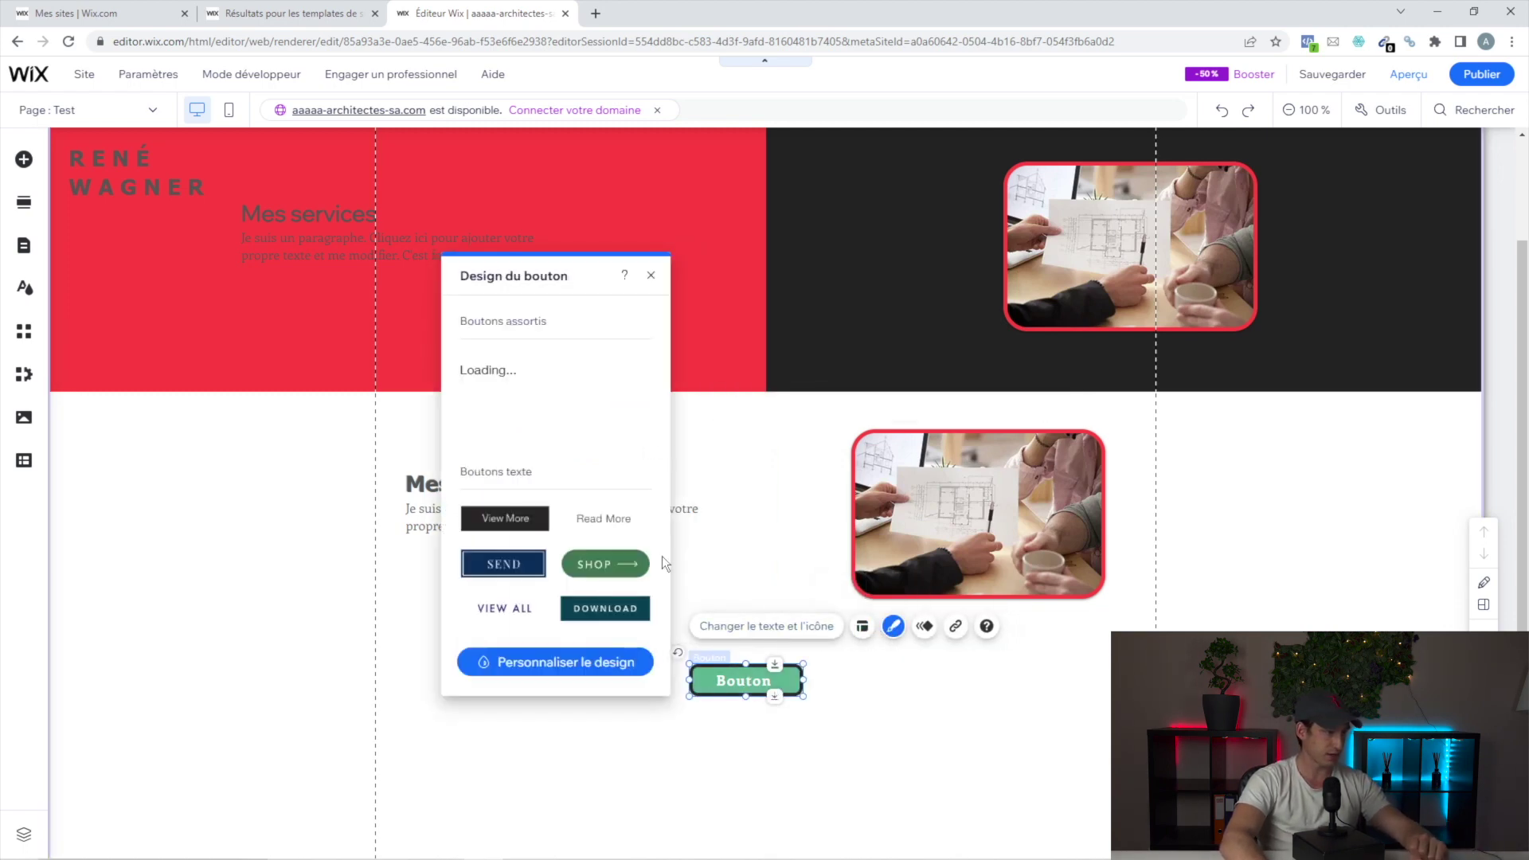
pyautogui.click(550, 661)
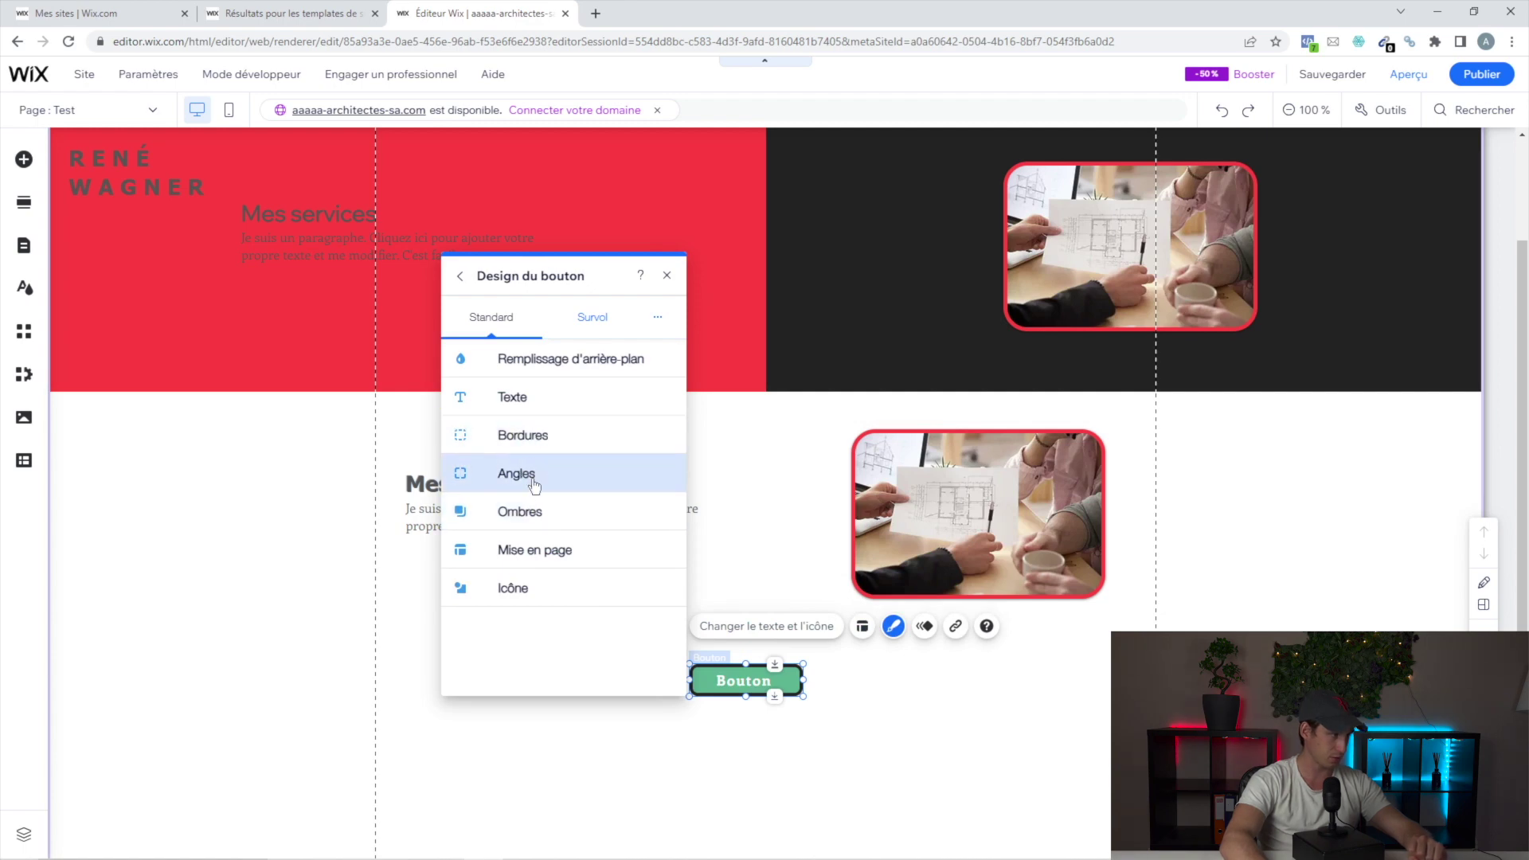
pyautogui.click(534, 509)
pyautogui.click(511, 449)
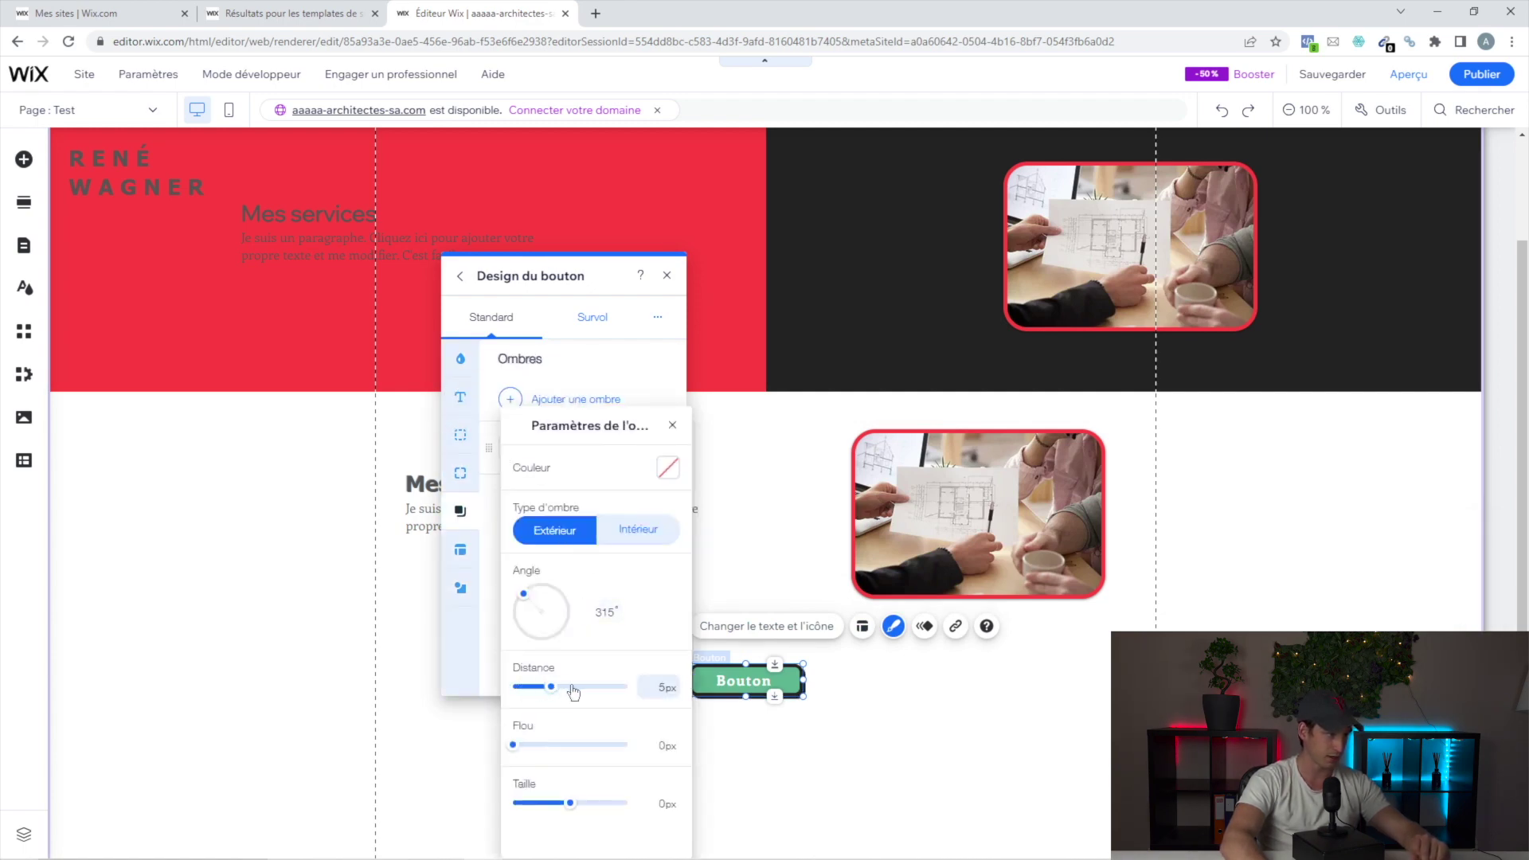
pyautogui.moveTo(515, 745); pyautogui.dragTo(541, 746)
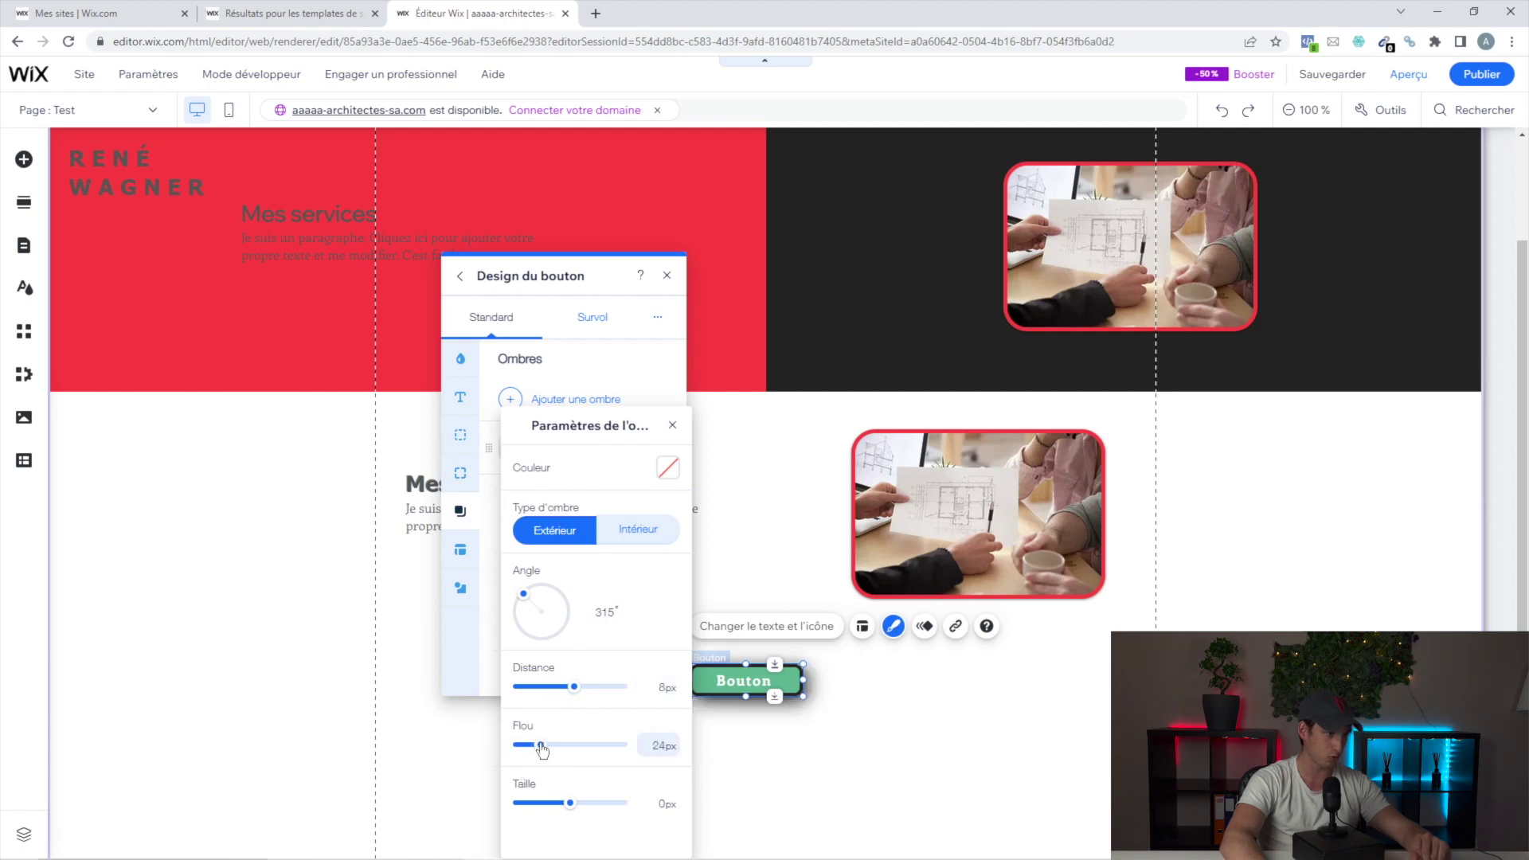
pyautogui.click(815, 546)
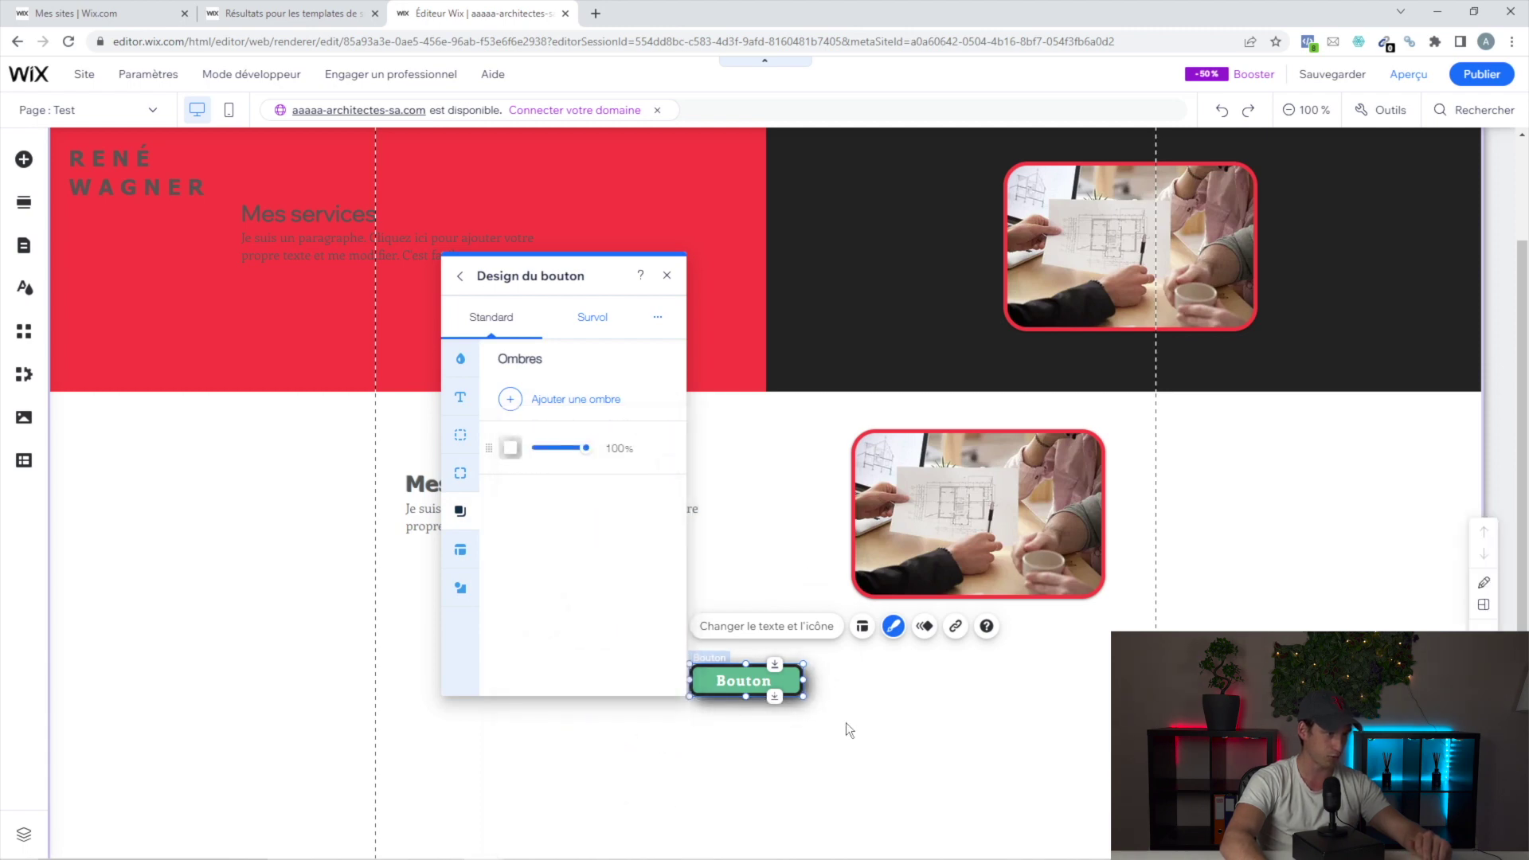
pyautogui.click(815, 738)
# - Try displaying an icon on the button, then switch it off again
pyautogui.click(771, 690)
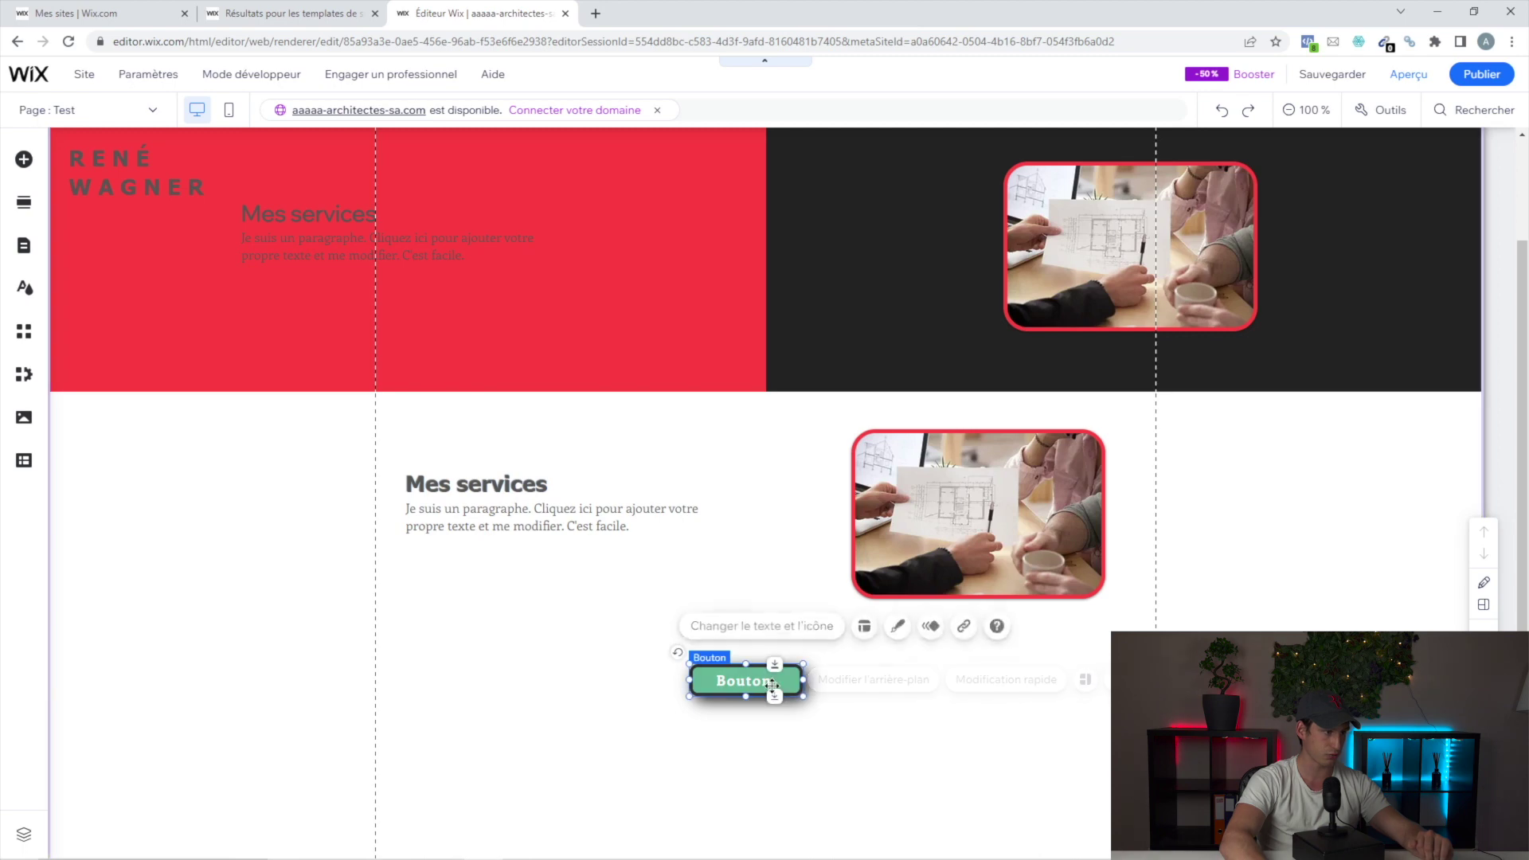
pyautogui.click(892, 626)
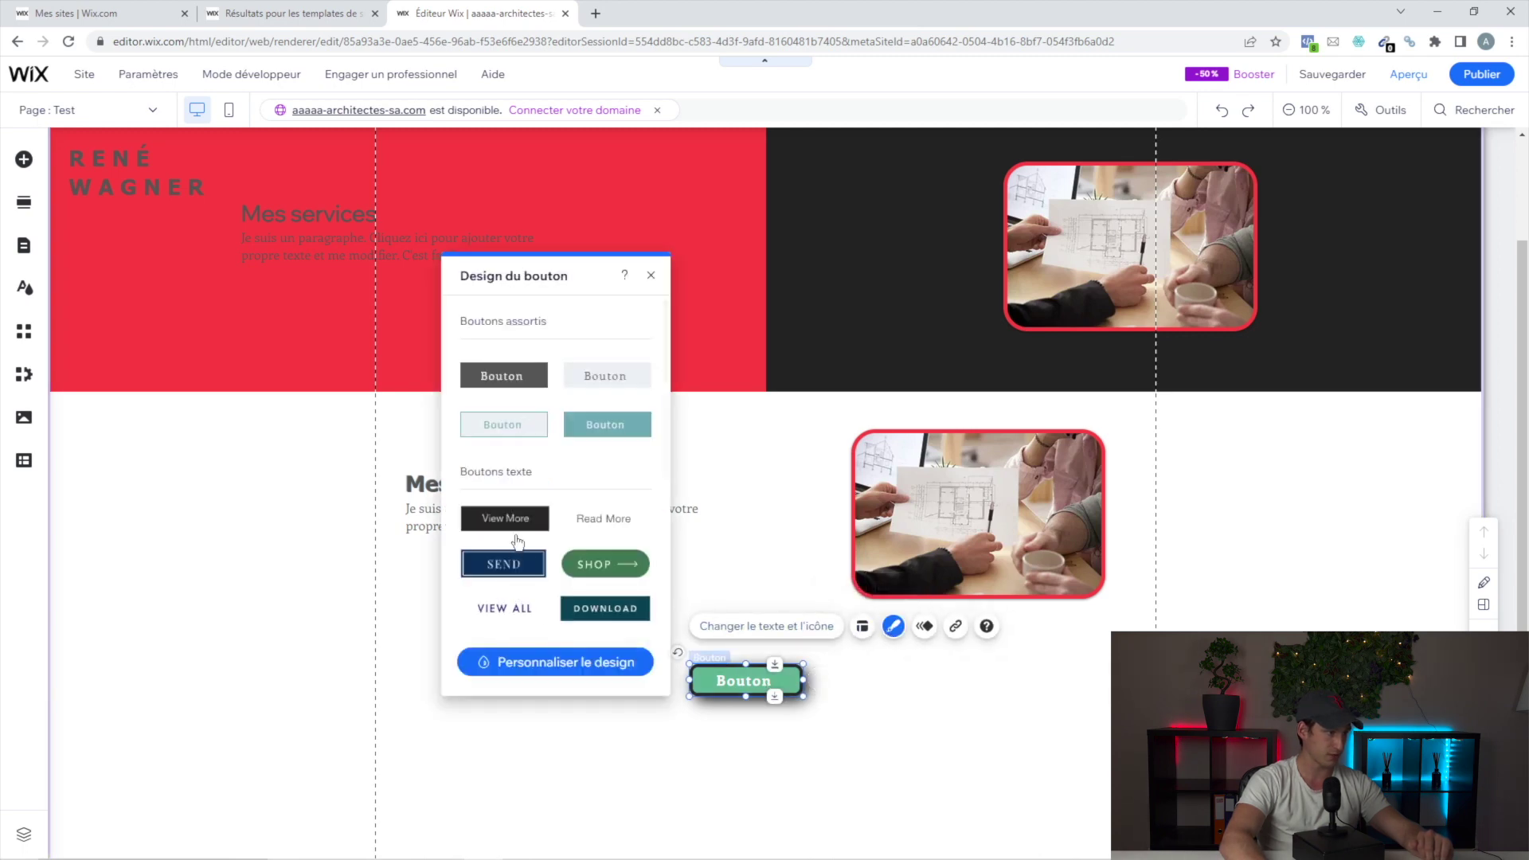
pyautogui.click(545, 660)
pyautogui.click(534, 587)
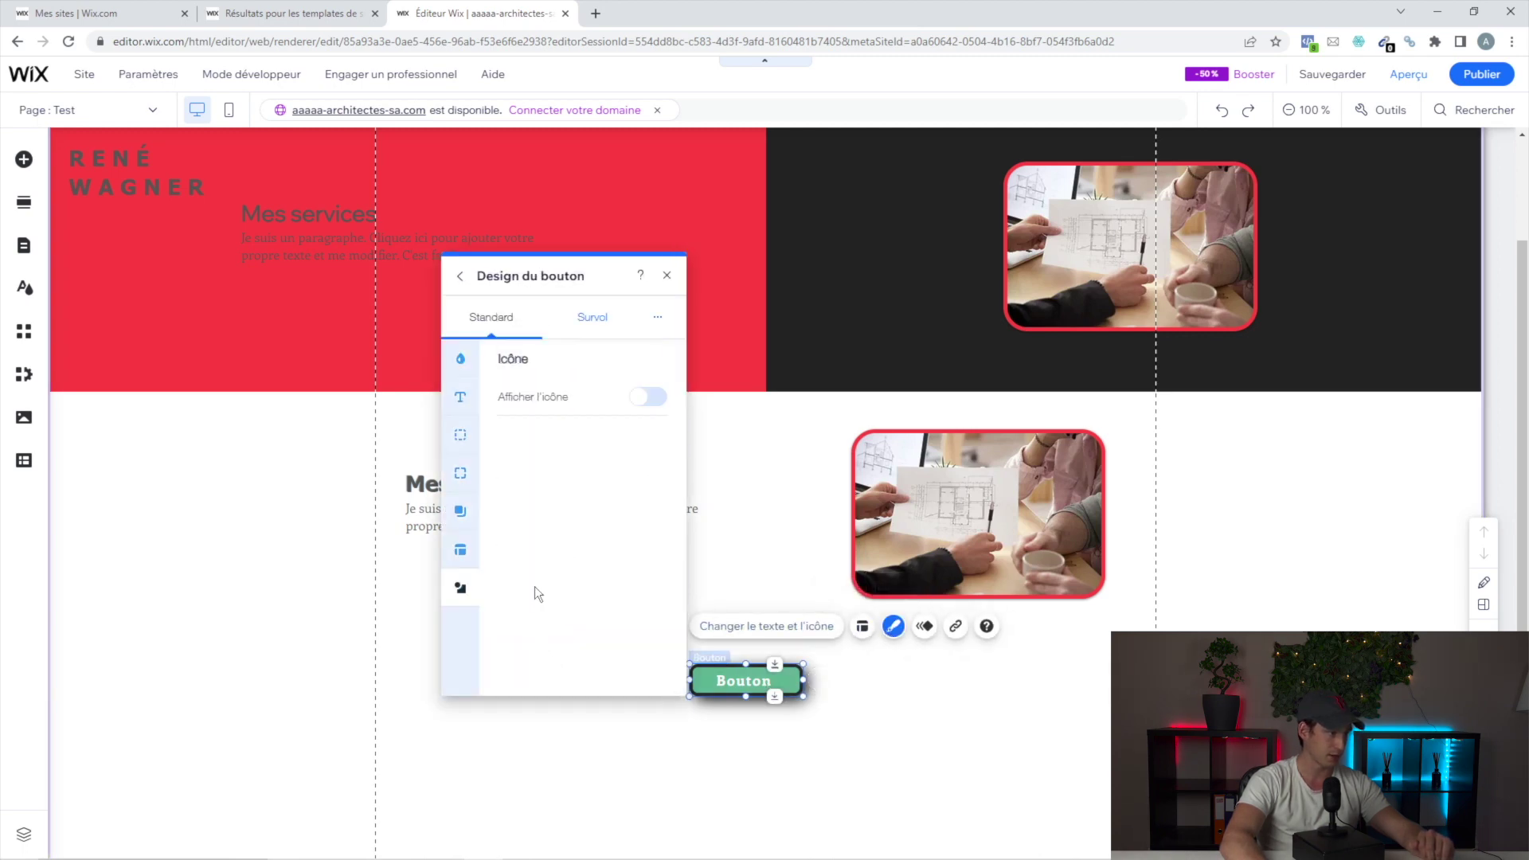
pyautogui.click(666, 399)
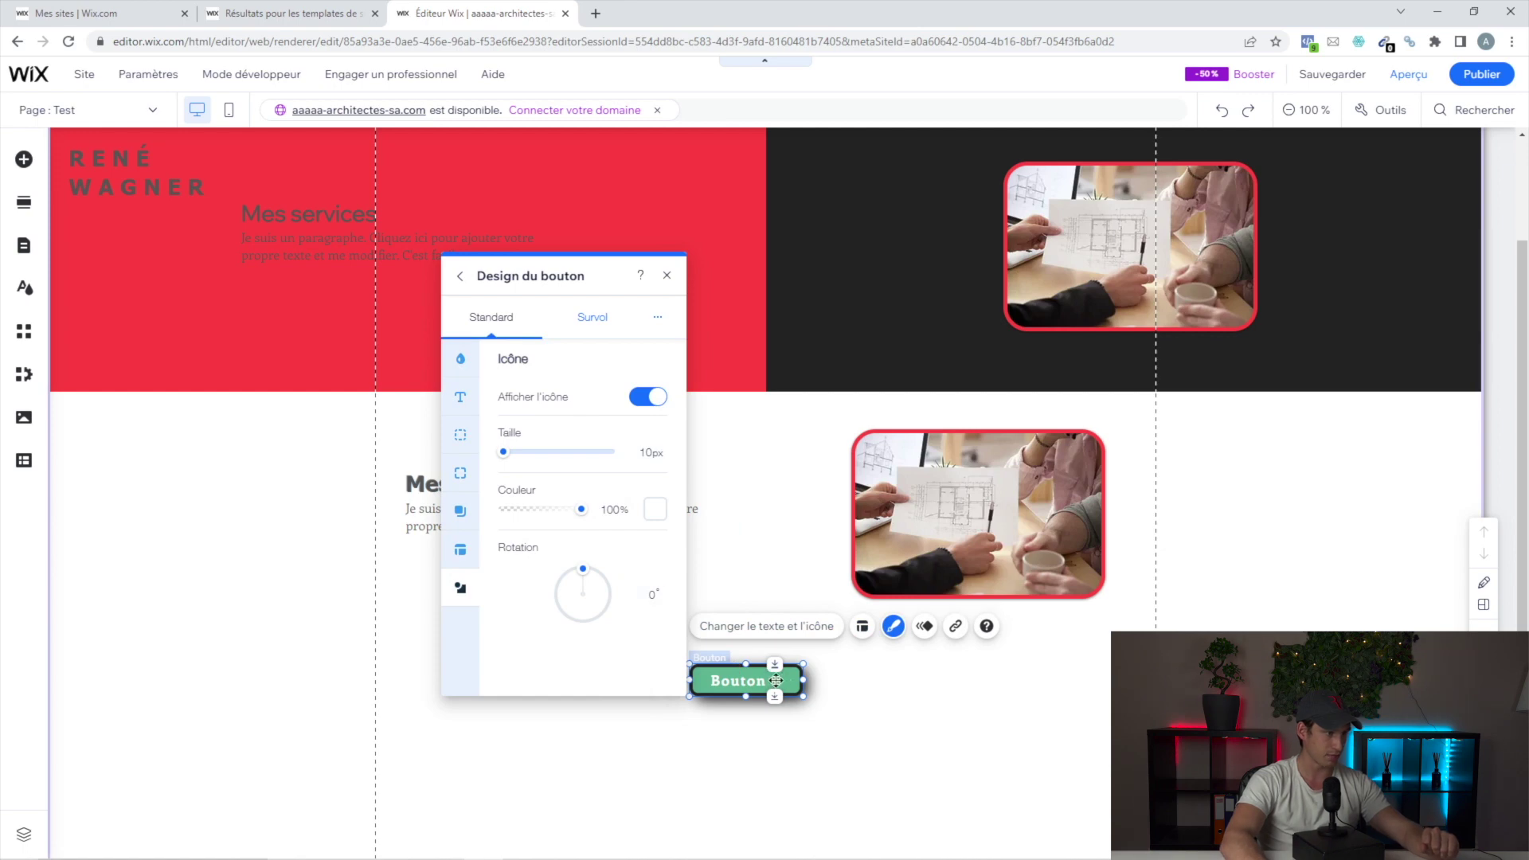
pyautogui.click(652, 398)
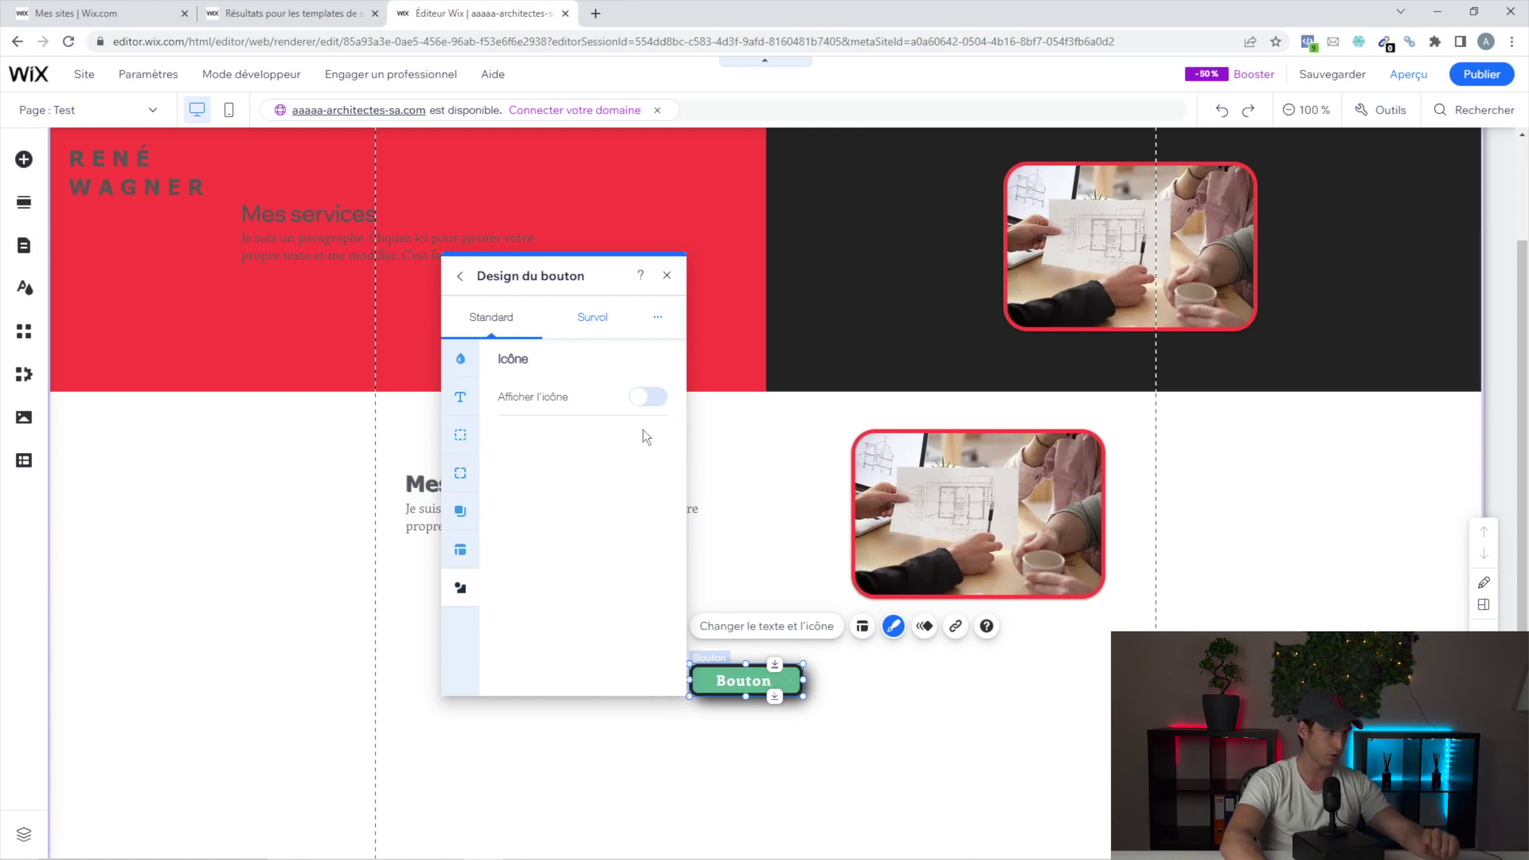
# - Display the icon on the button and close the button's design settings
pyautogui.click(652, 396)
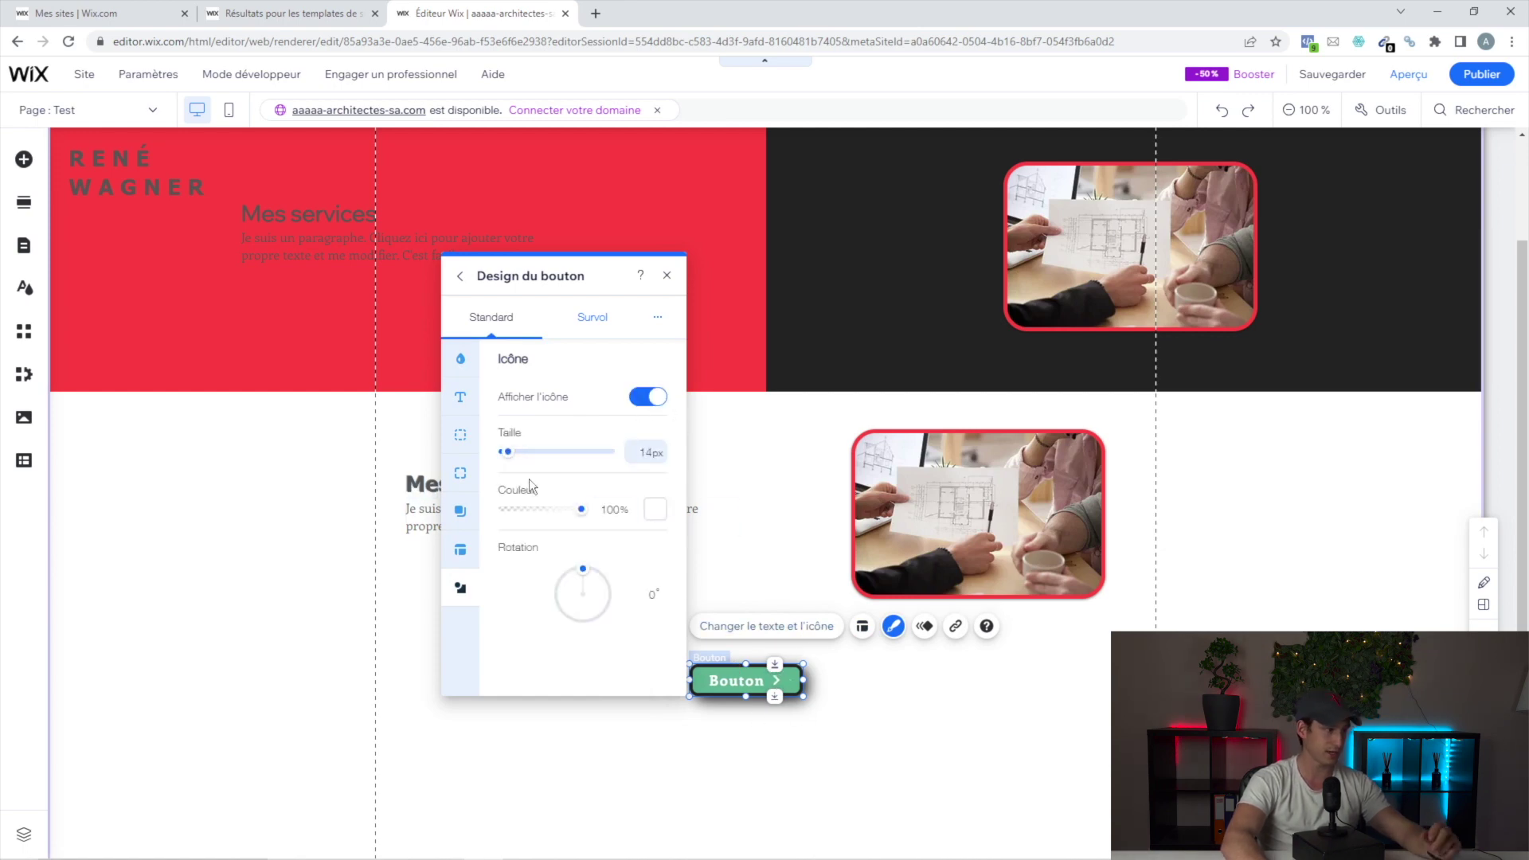
pyautogui.click(657, 515)
pyautogui.click(557, 484)
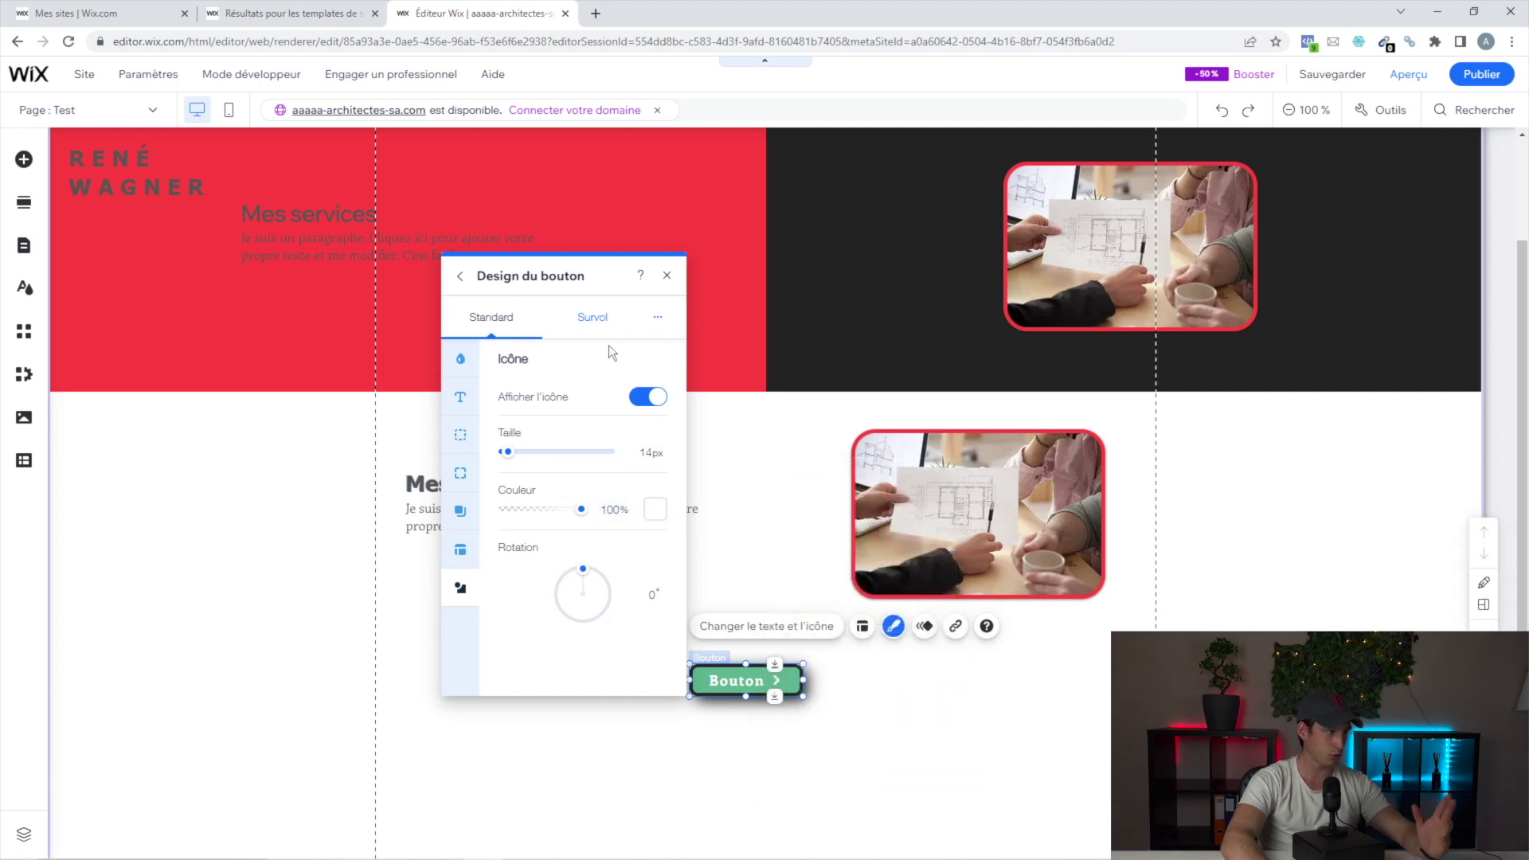
pyautogui.click(460, 276)
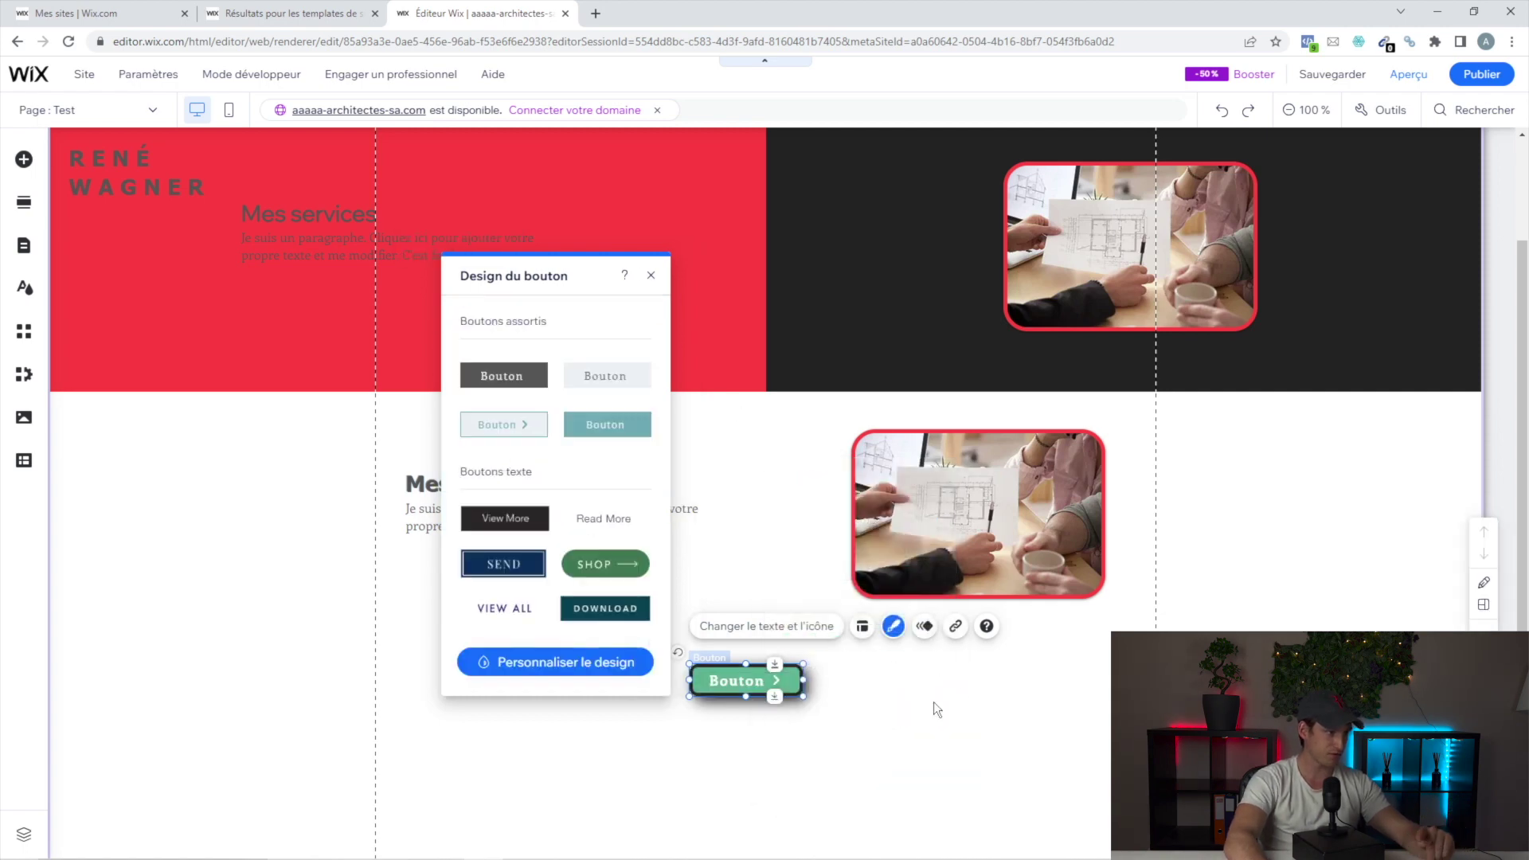
pyautogui.click(933, 701)
pyautogui.click(761, 691)
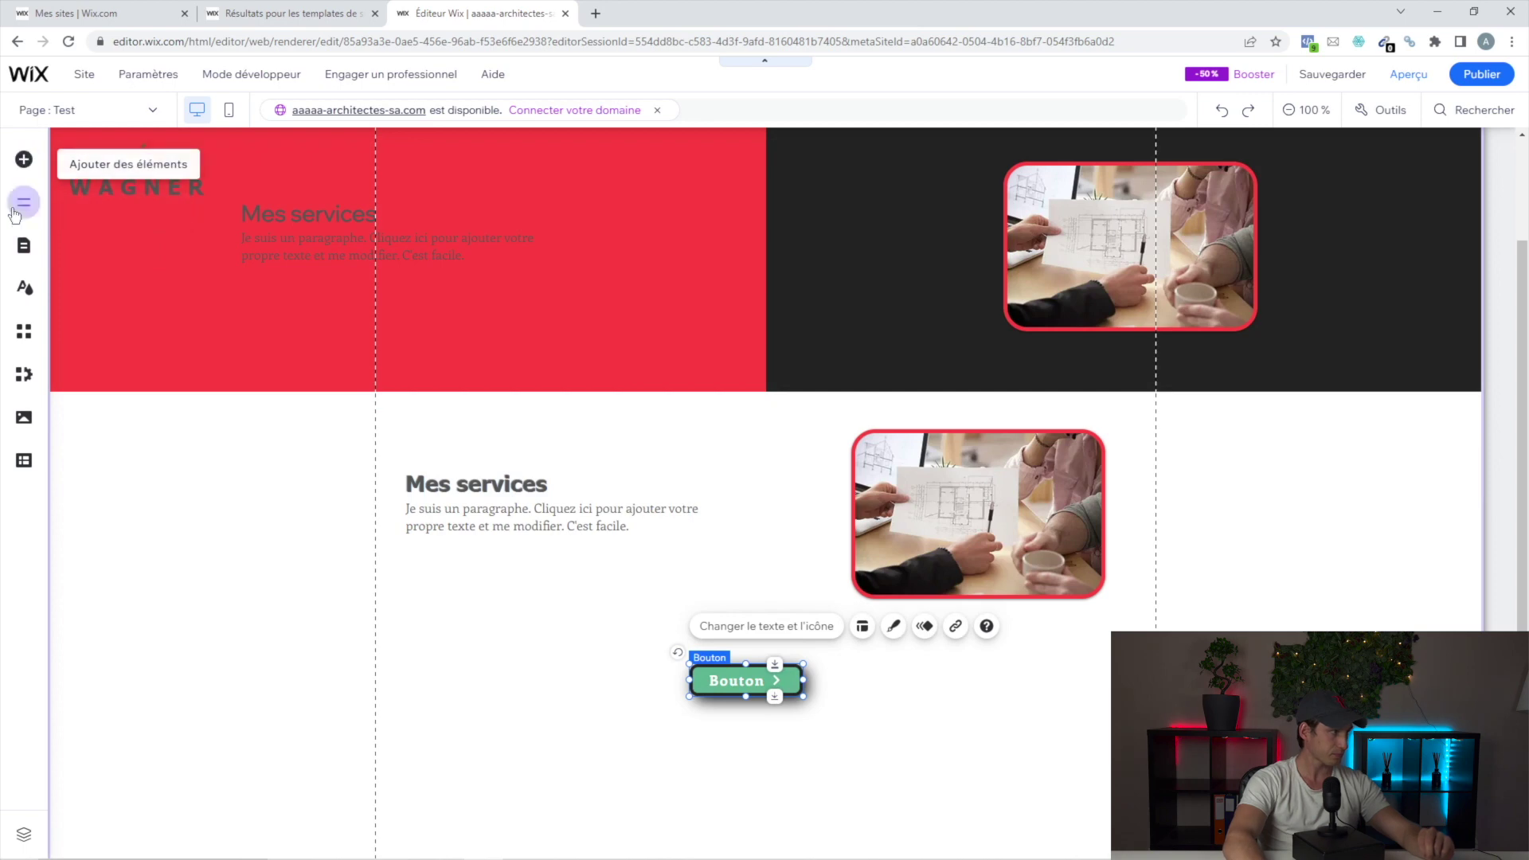
# - Look at the site's Contact page from the page list, then return to the Test page
pyautogui.click(24, 248)
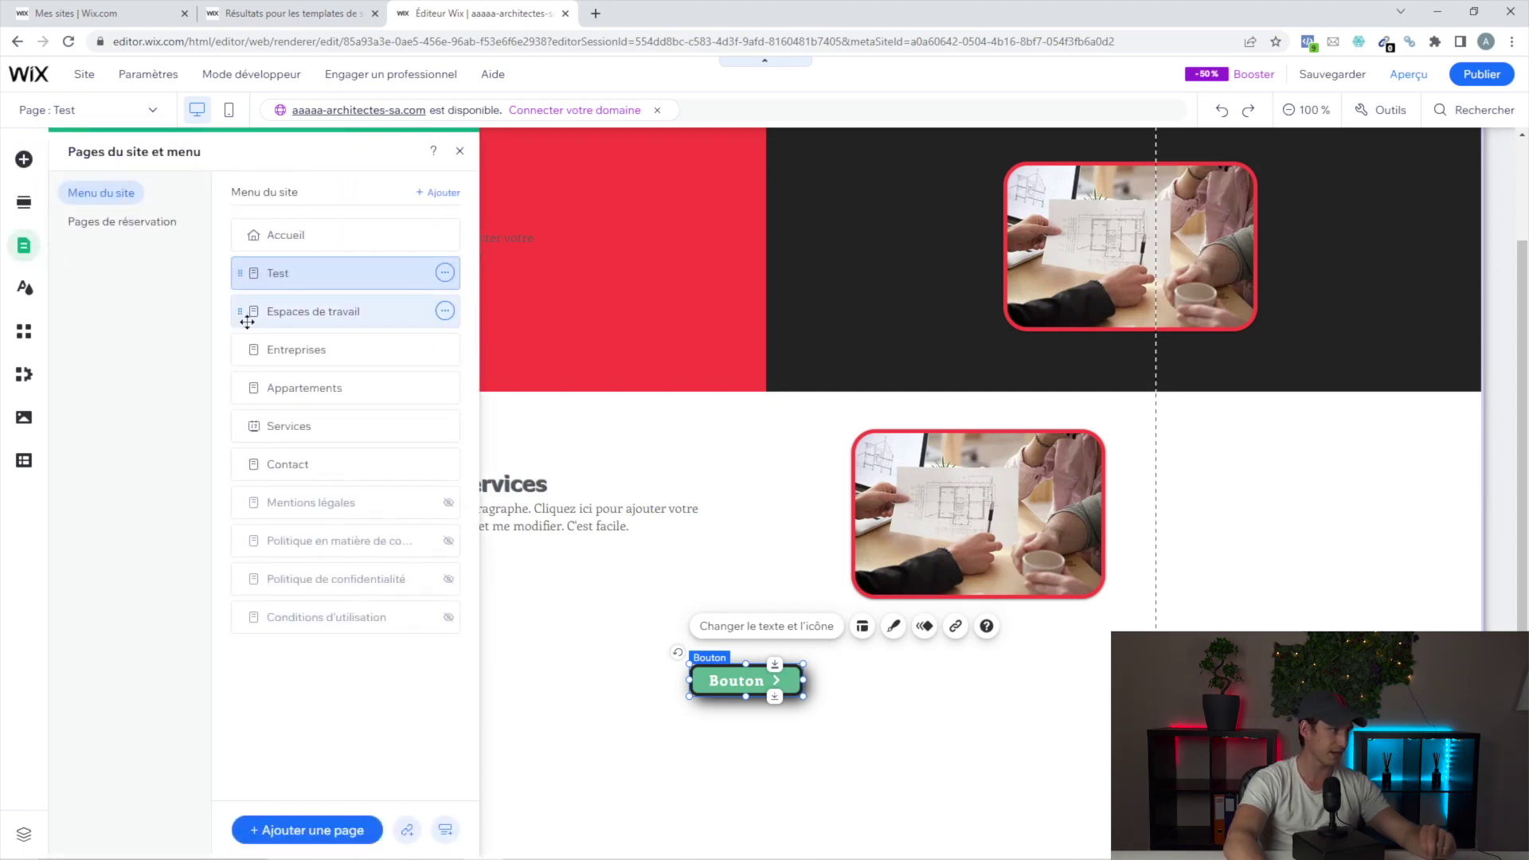
pyautogui.click(328, 465)
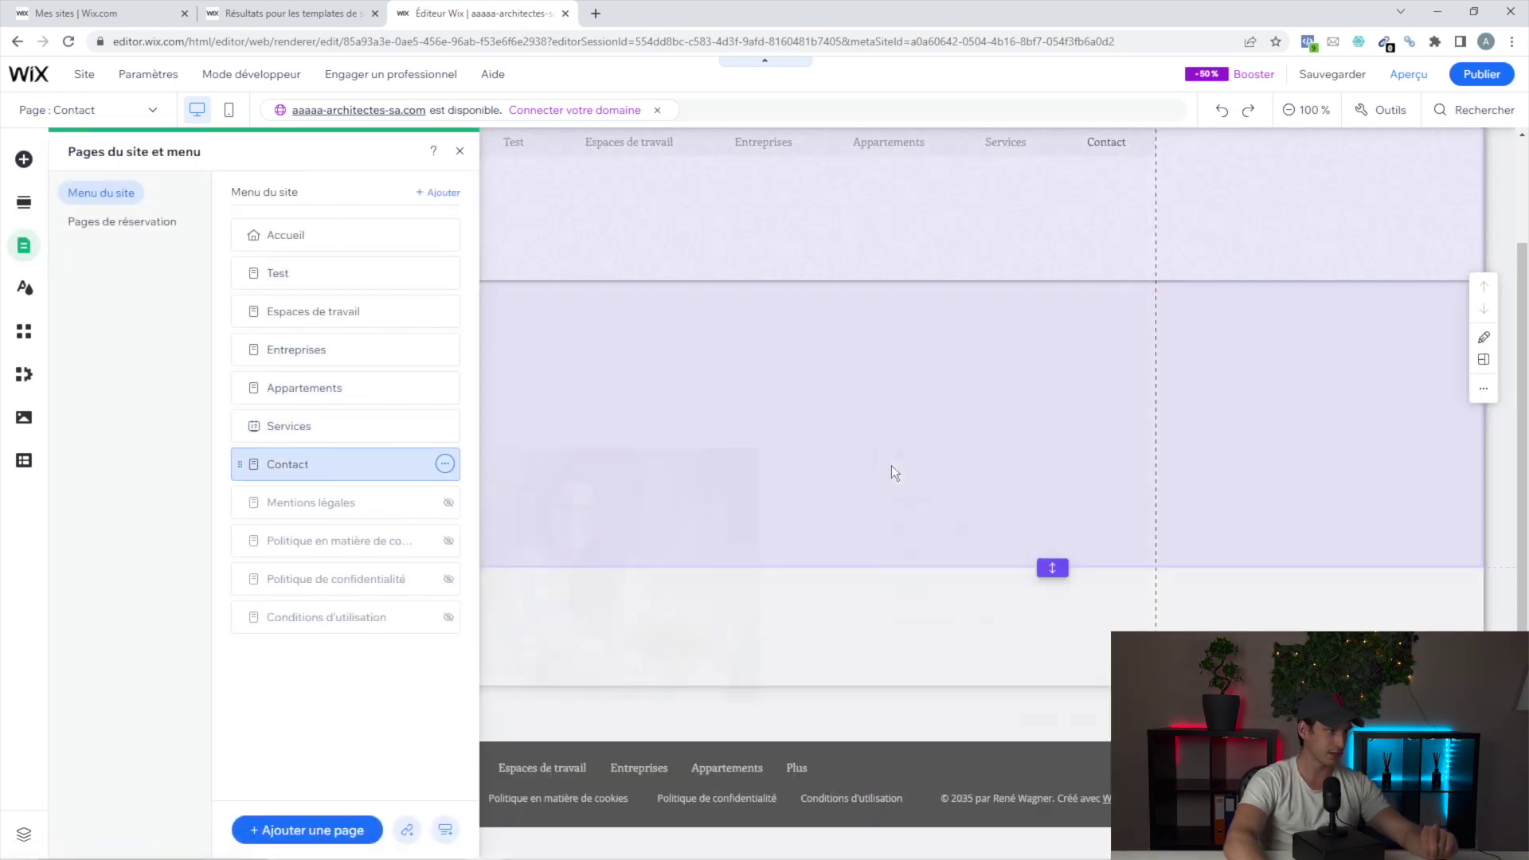
pyautogui.click(327, 272)
pyautogui.click(458, 152)
pyautogui.scroll(-3, 767, 597)
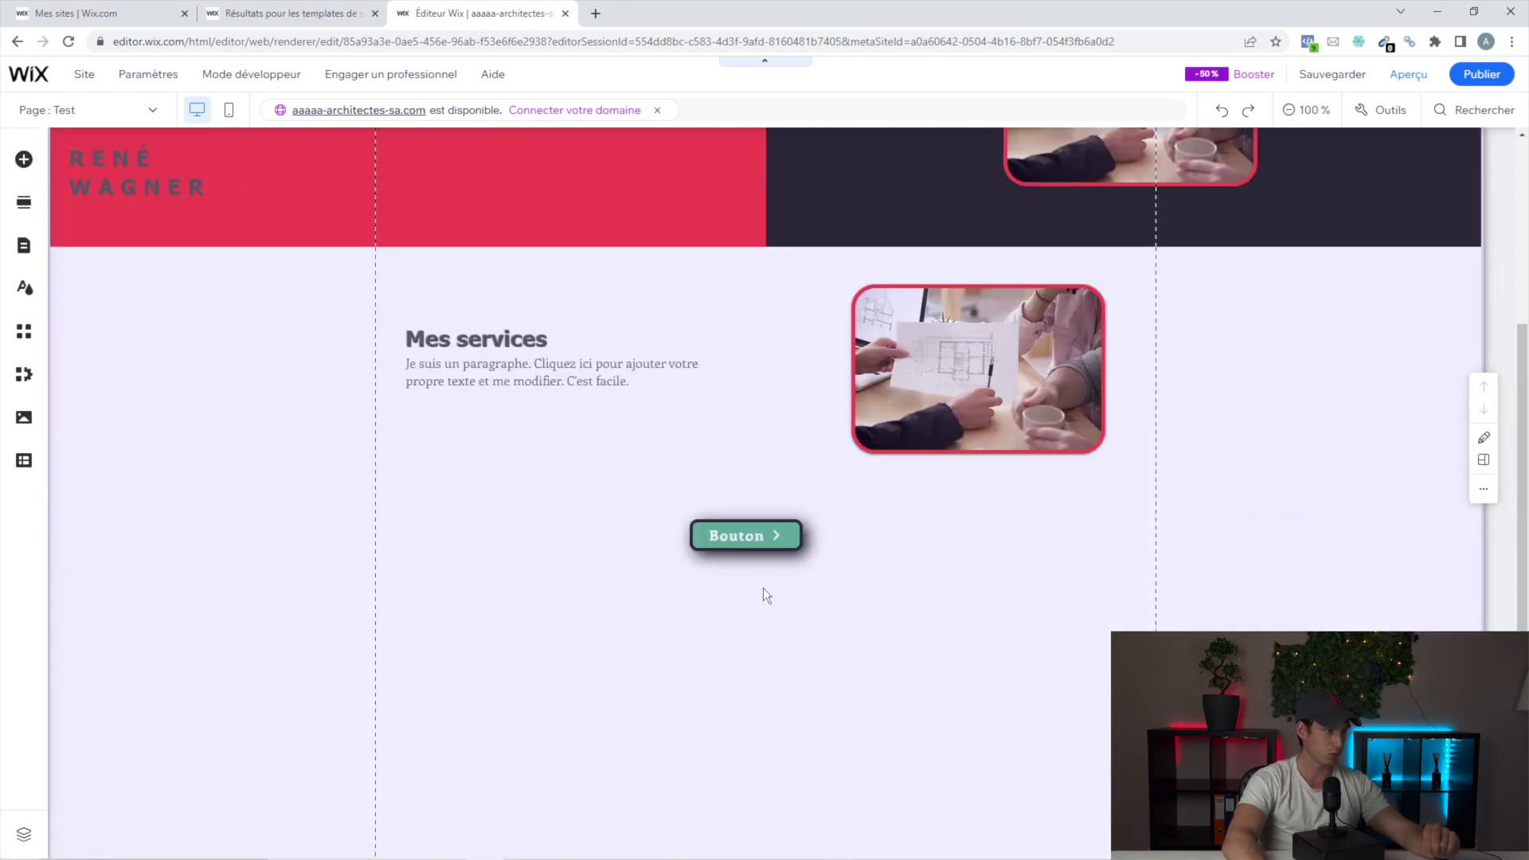
# - Link the button to the Contact page and save the site
pyautogui.click(759, 537)
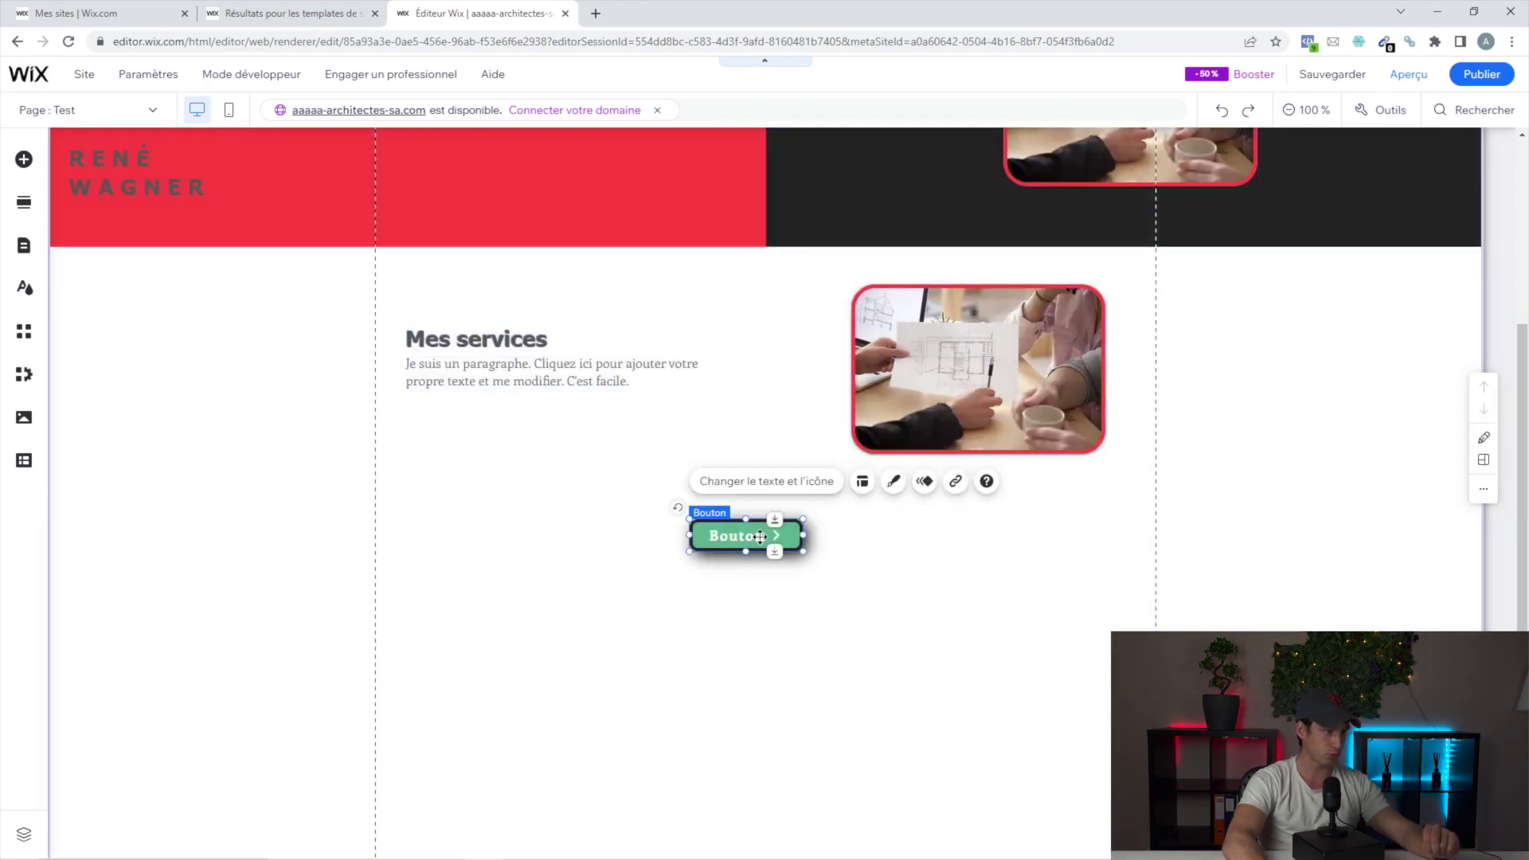
pyautogui.click(955, 482)
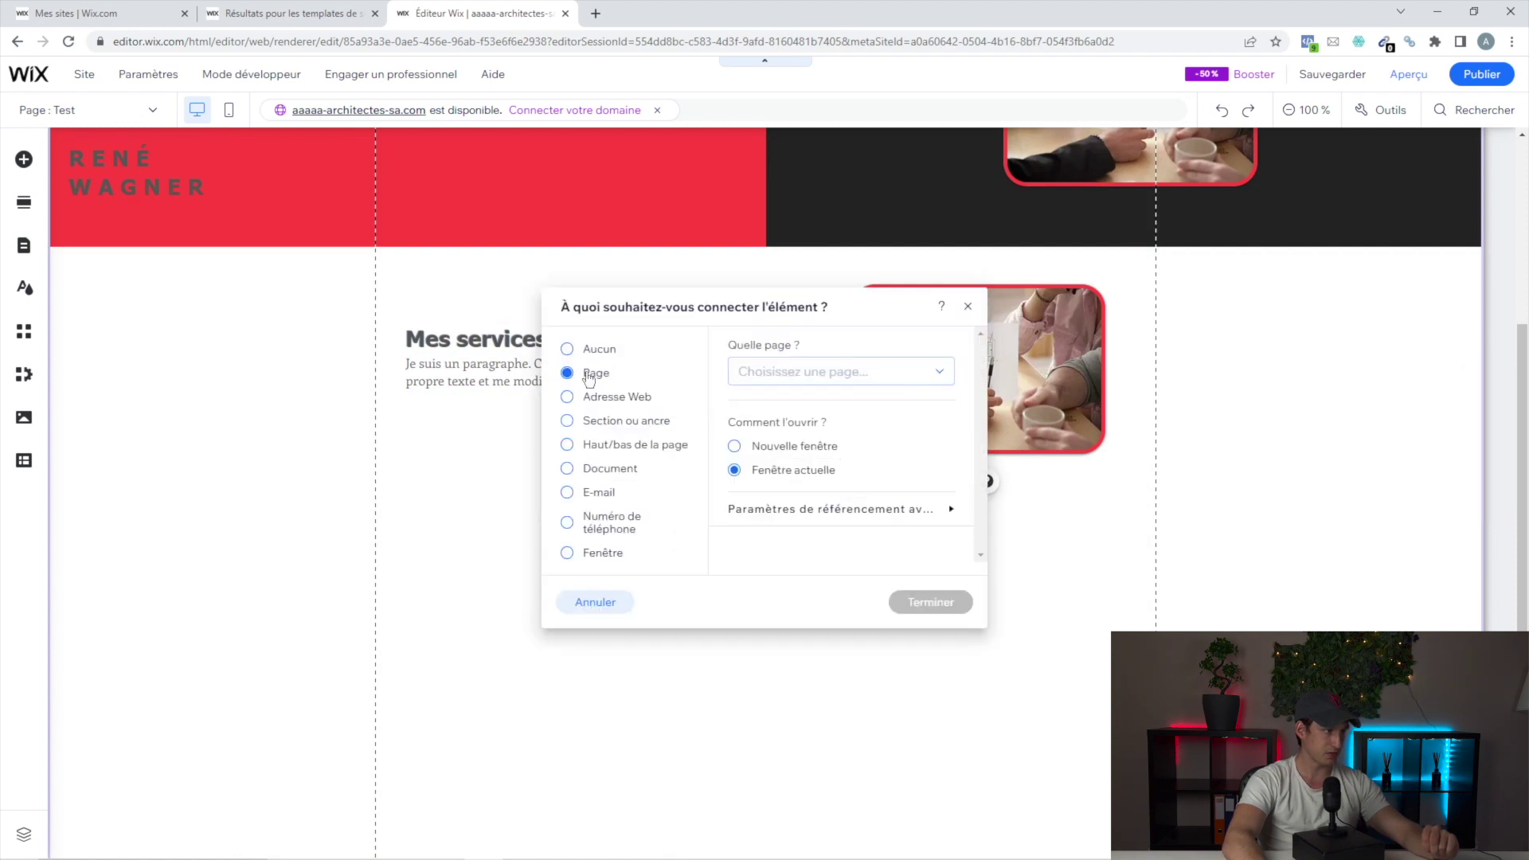
pyautogui.click(788, 371)
pyautogui.scroll(-2, 796, 474)
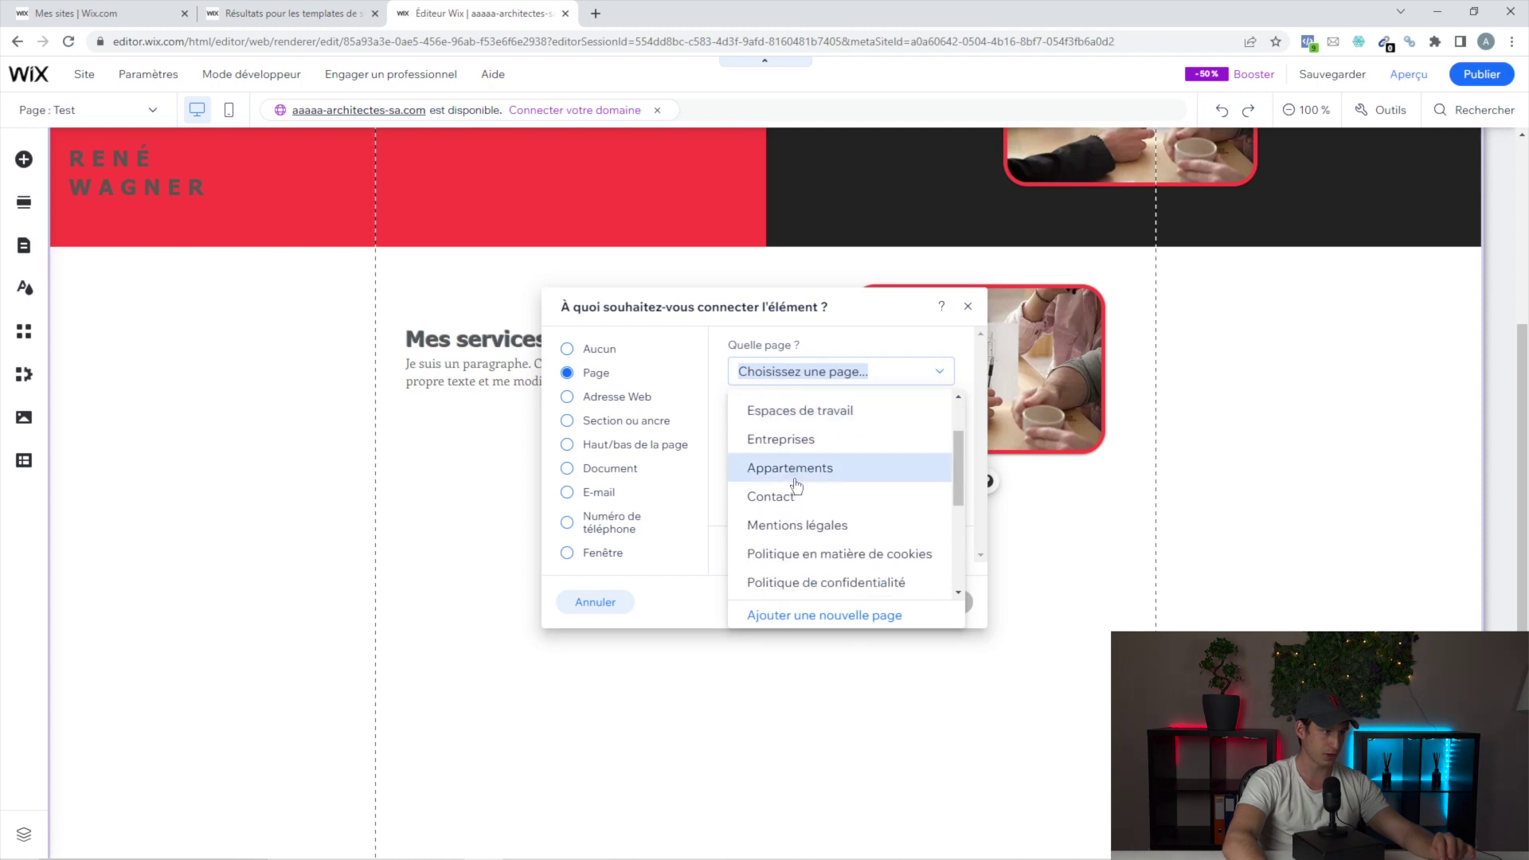
pyautogui.click(796, 496)
pyautogui.click(930, 604)
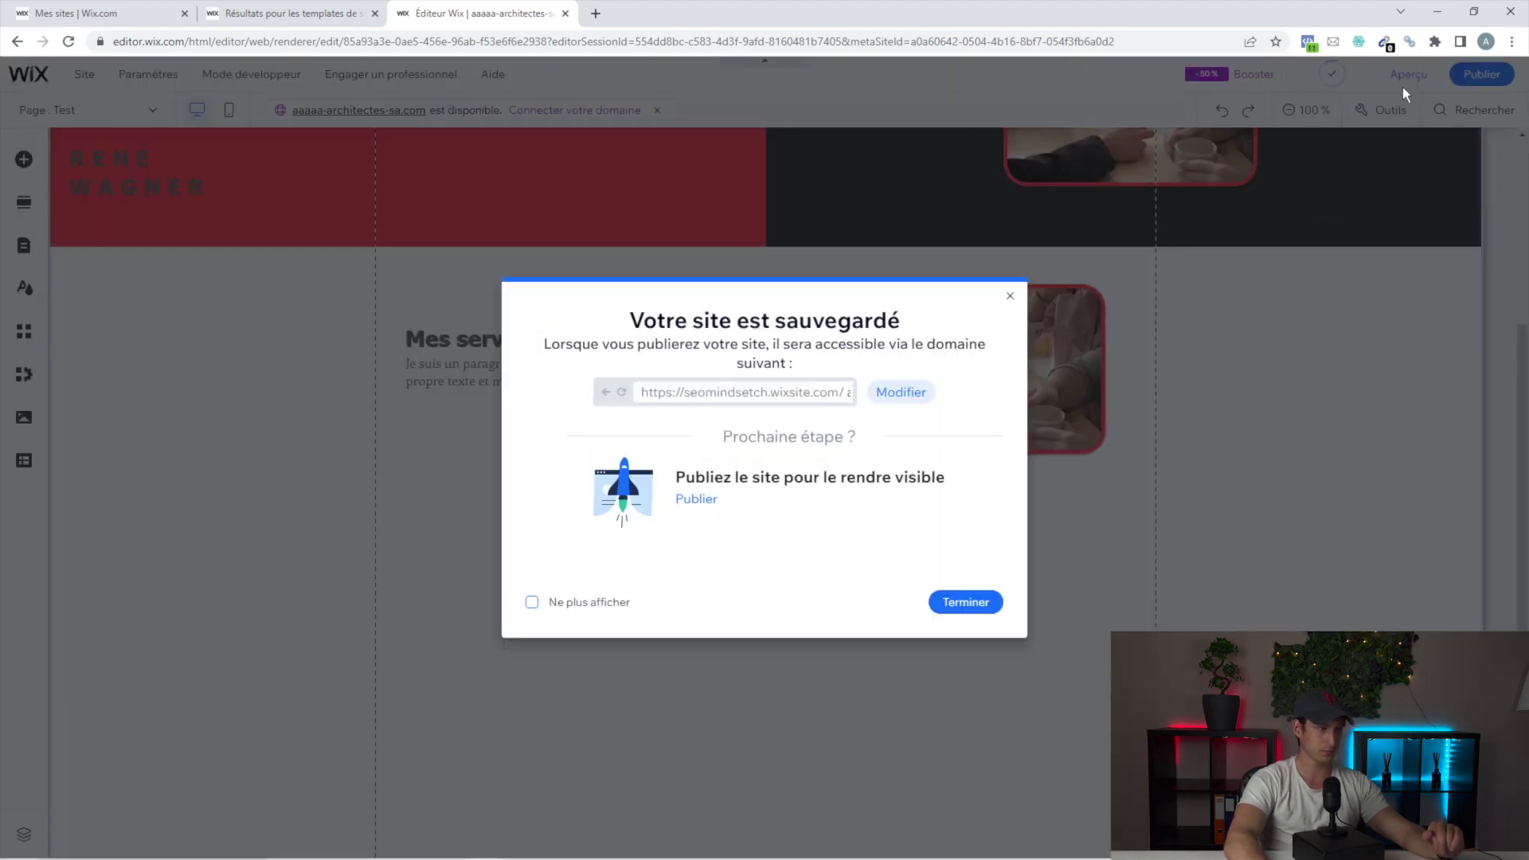
pyautogui.click(1221, 313)
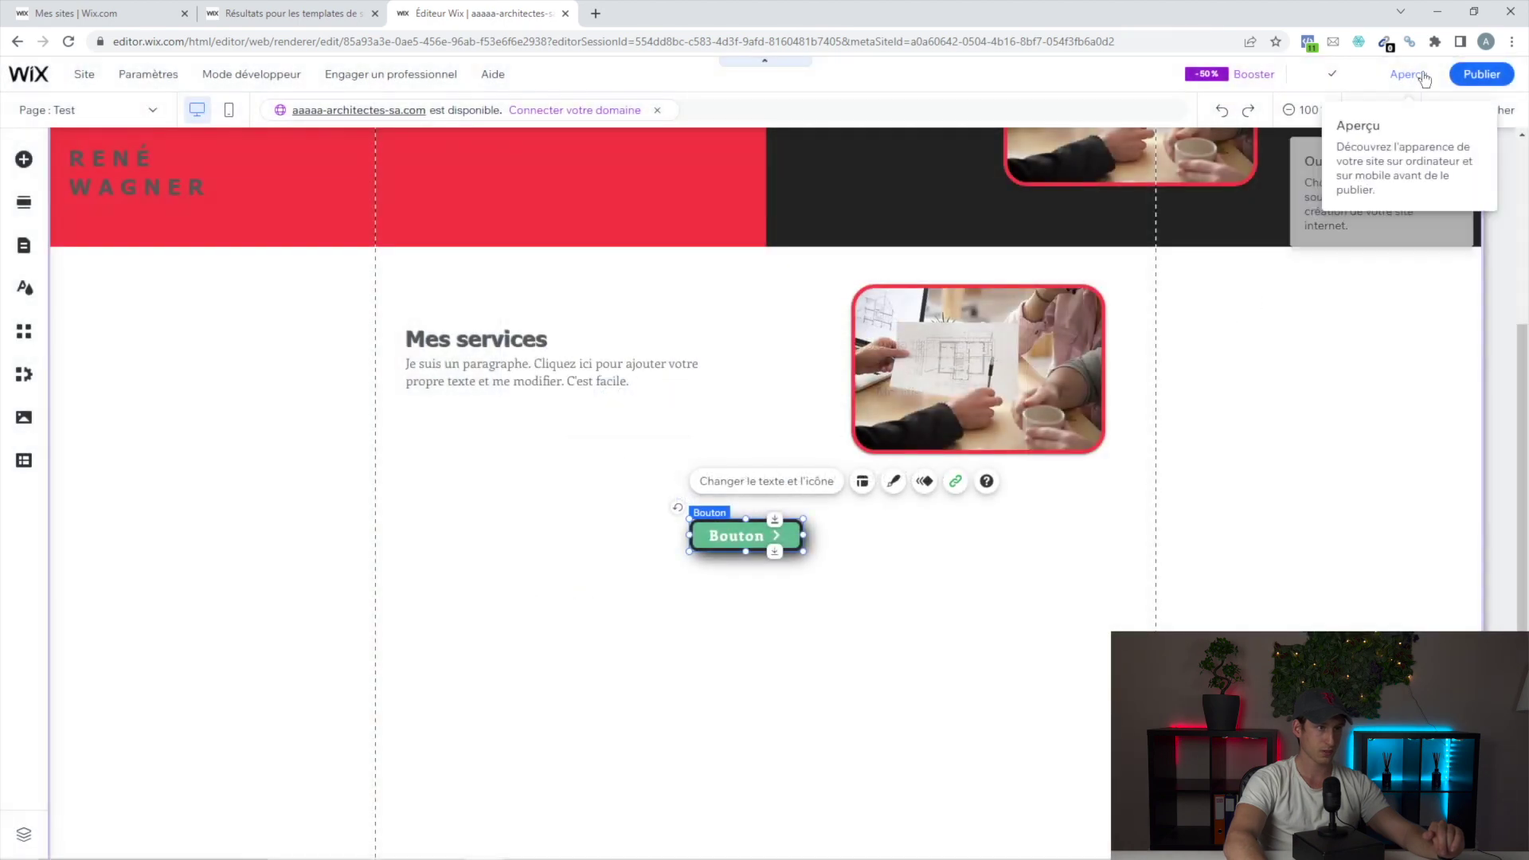
# - Preview the site, test the button's link to the Contact page, and return to the editor
pyautogui.click(1424, 76)
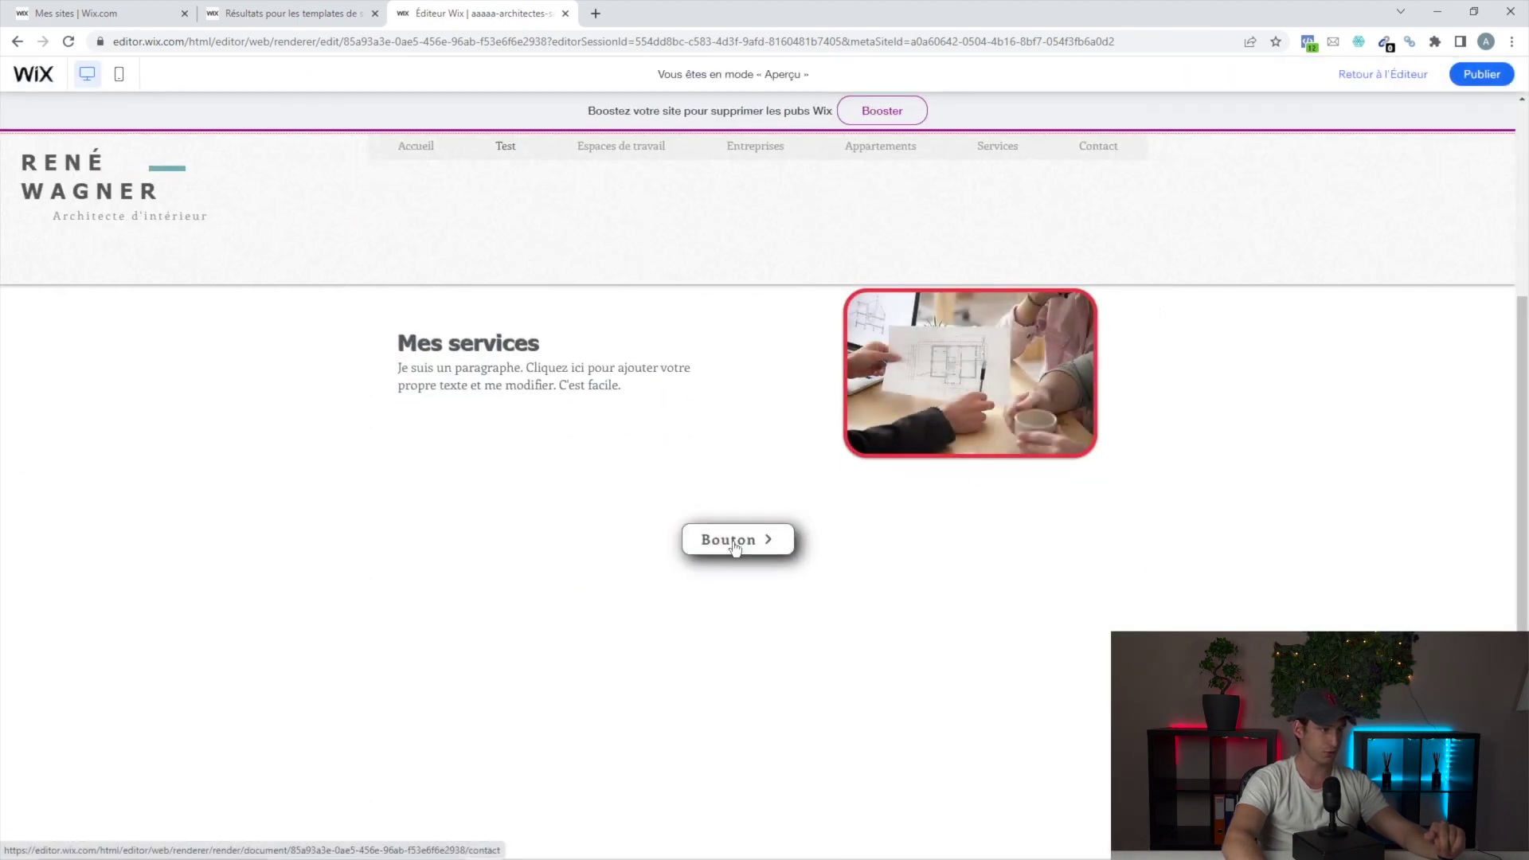
pyautogui.click(774, 551)
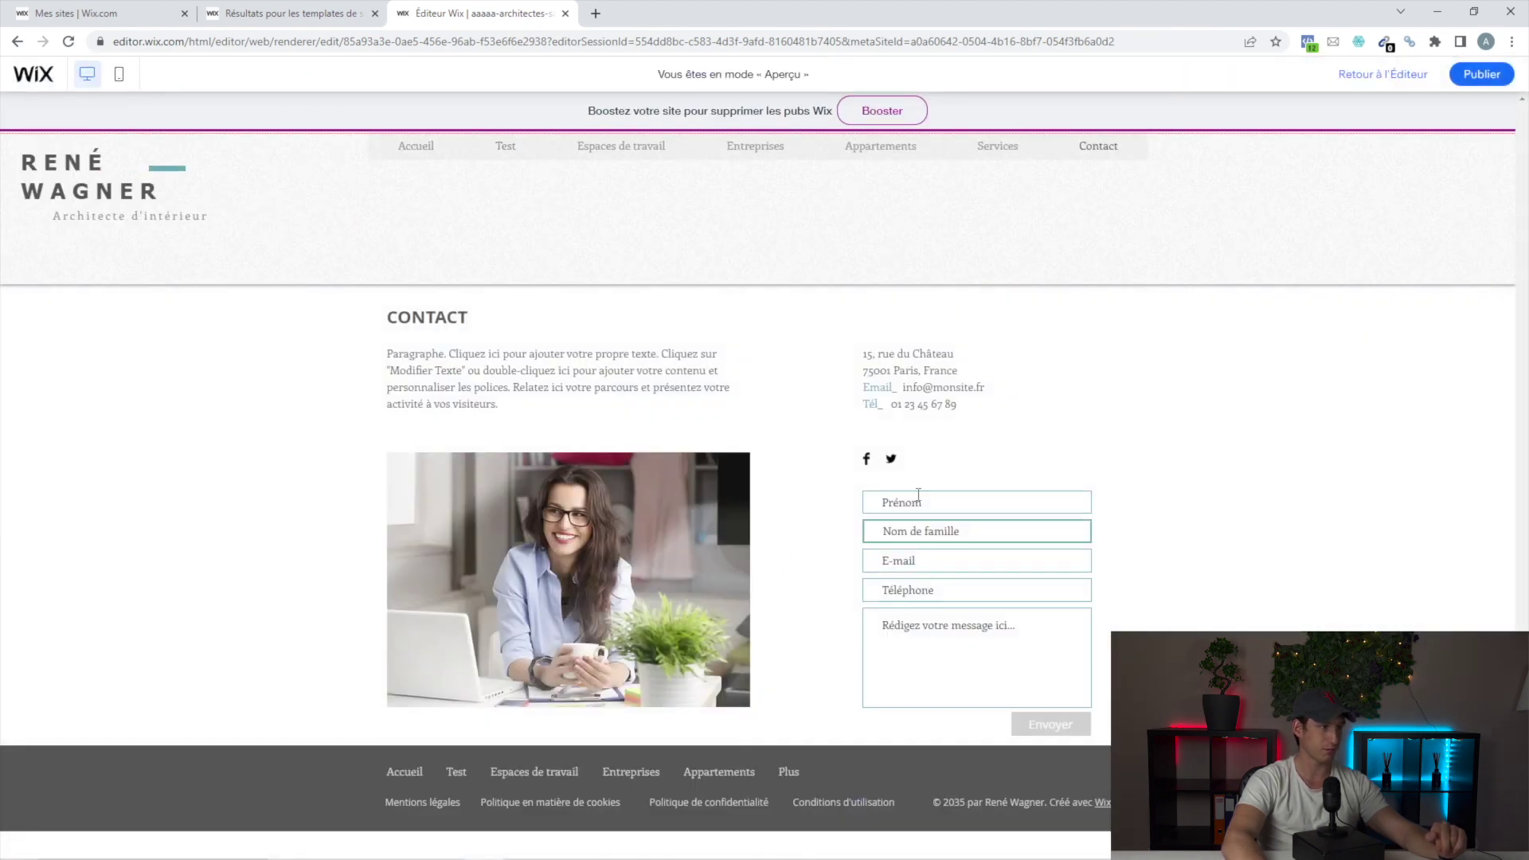
pyautogui.click(1382, 74)
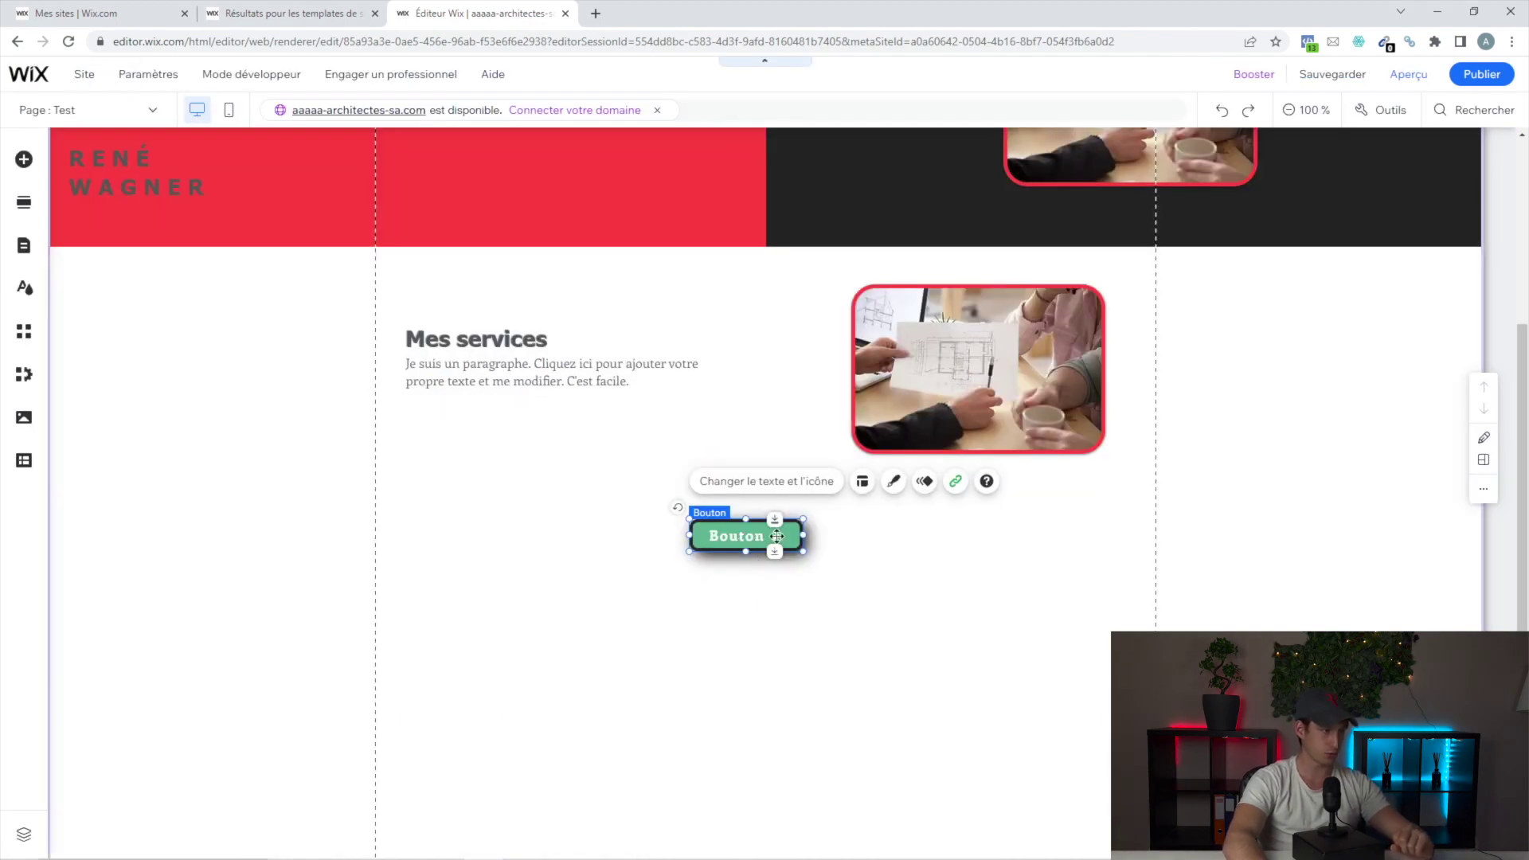
# - Change the button's link from the Contact page to the top of the current page (Haut)
pyautogui.click(954, 481)
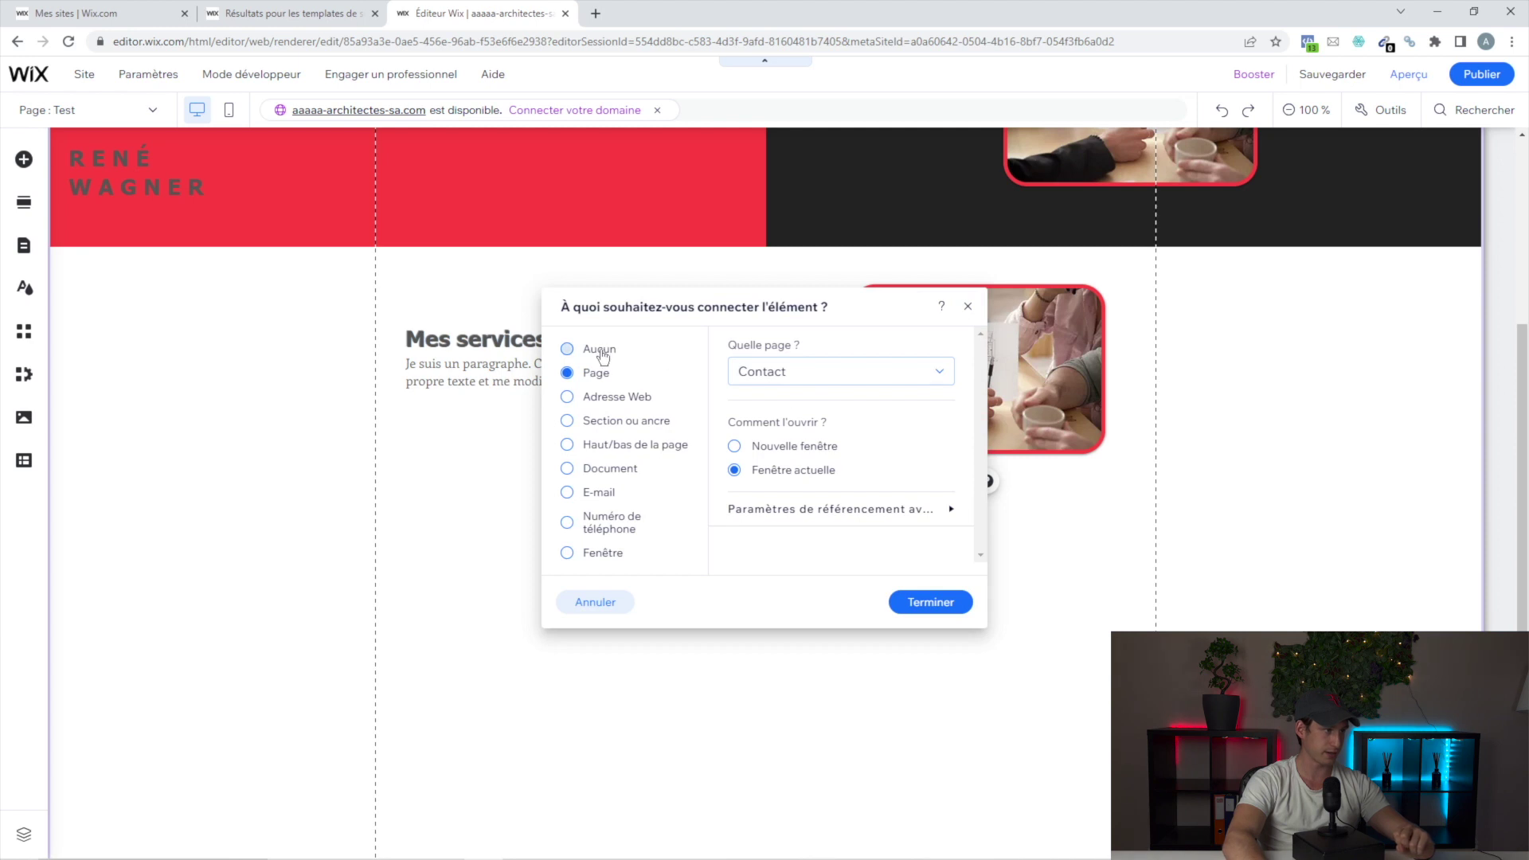
pyautogui.click(633, 400)
pyautogui.click(803, 374)
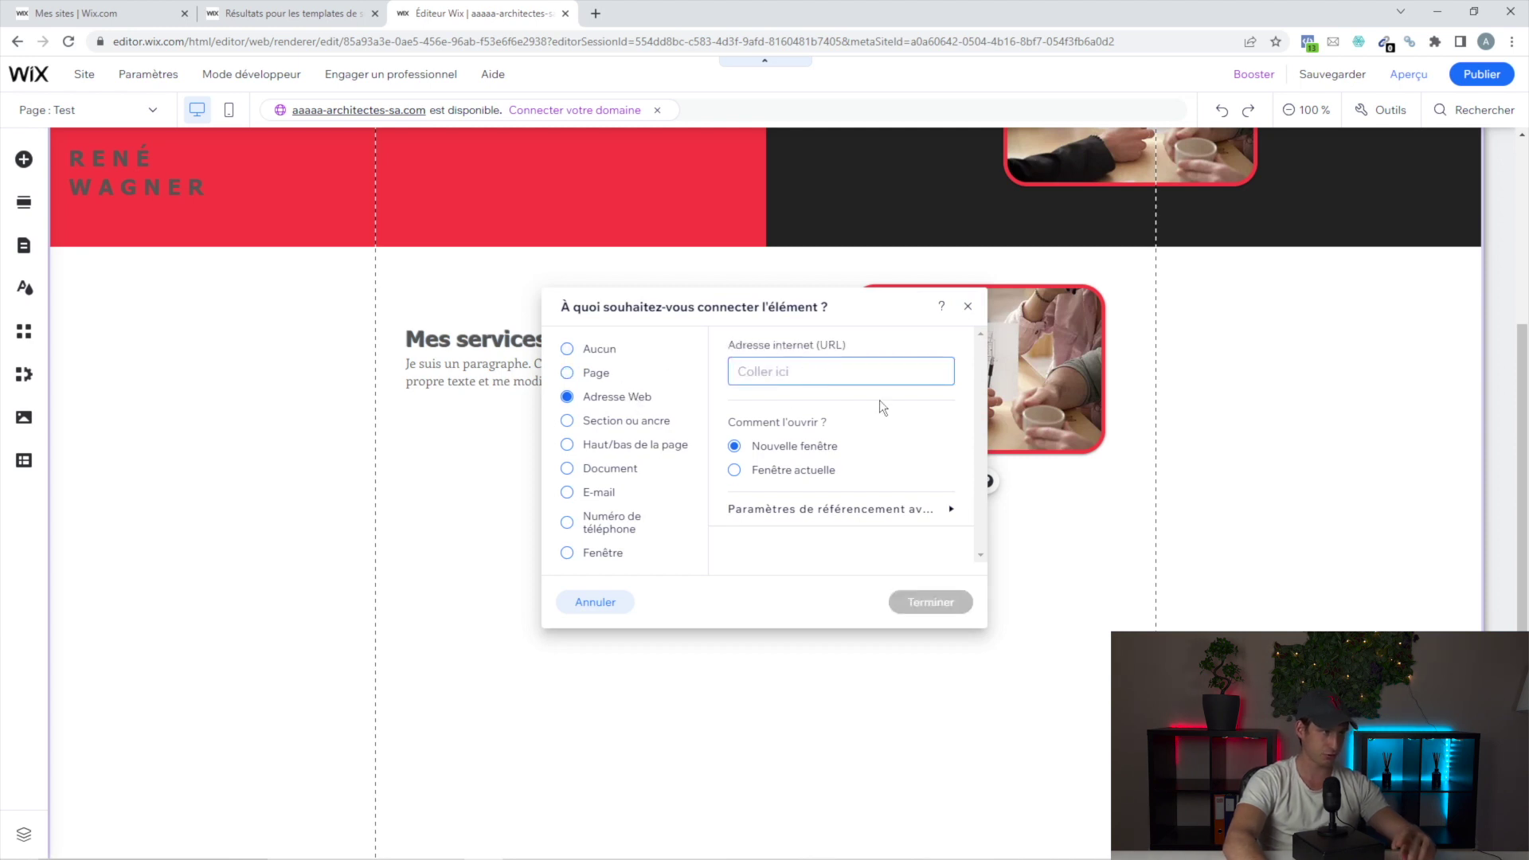
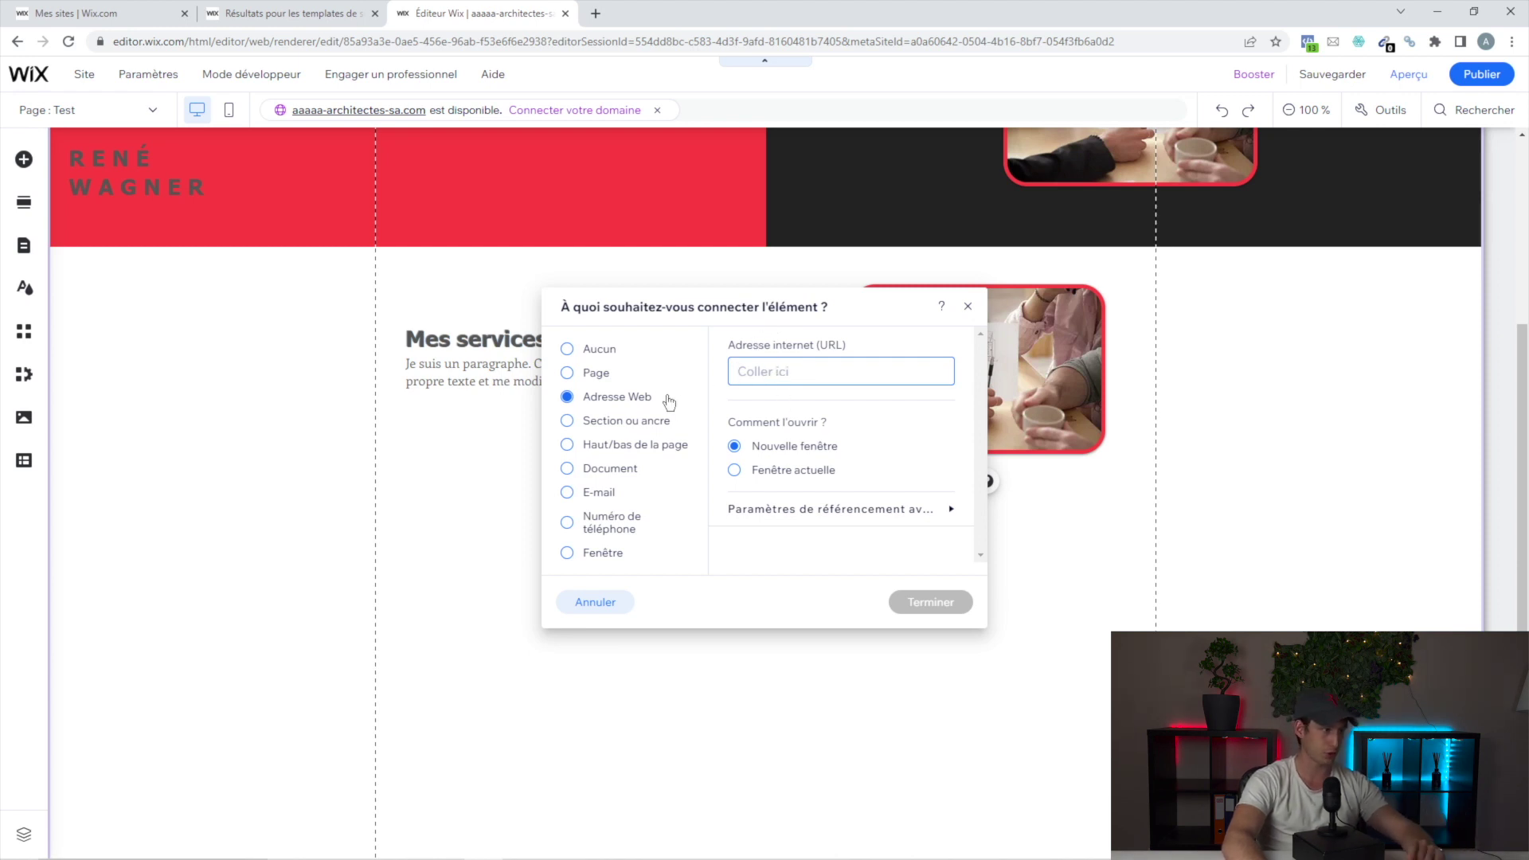
pyautogui.click(634, 444)
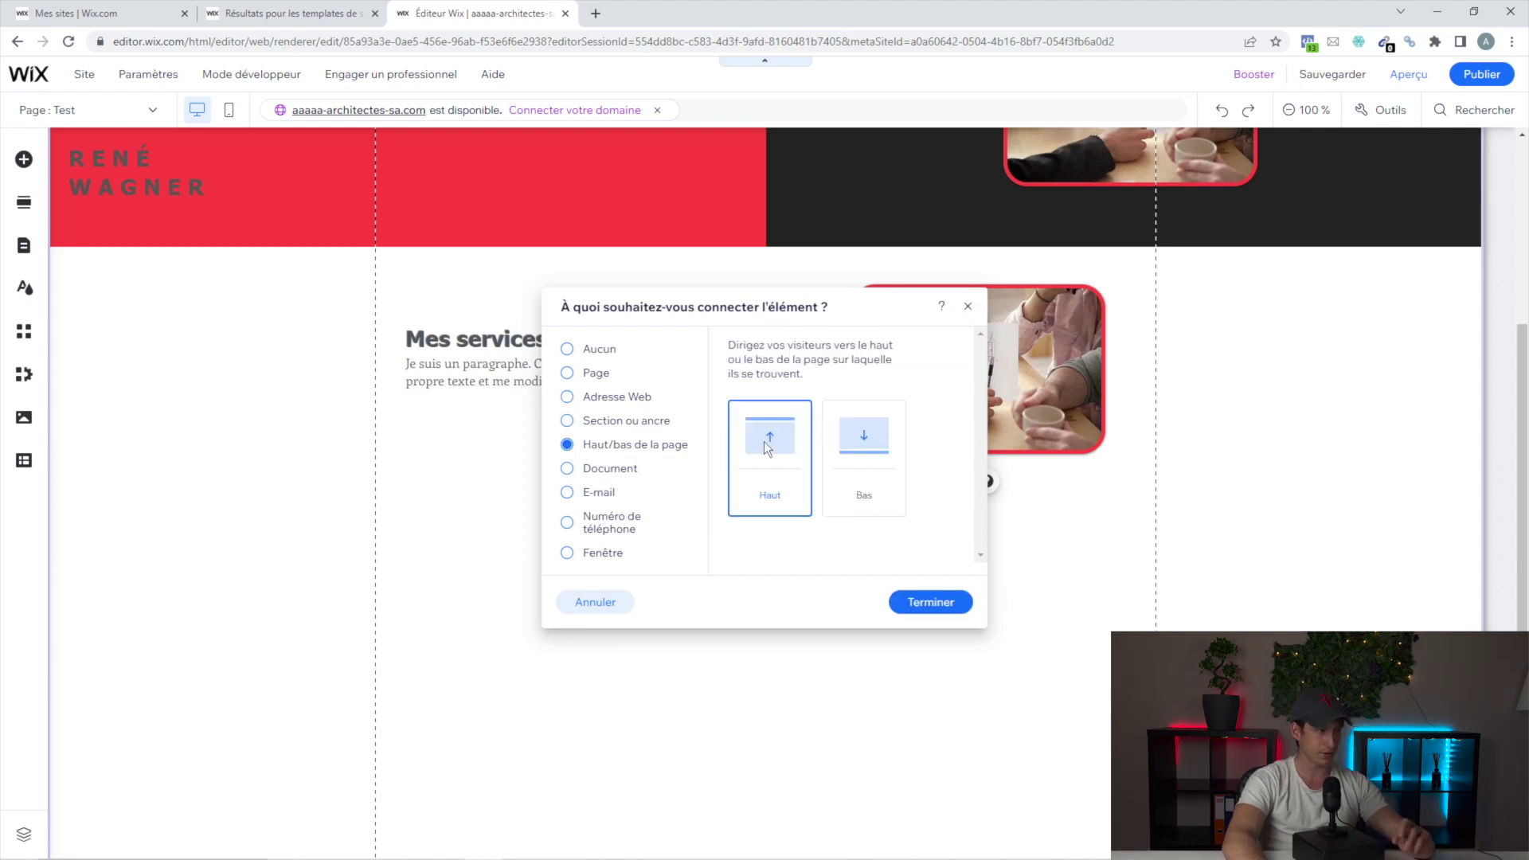
pyautogui.click(918, 603)
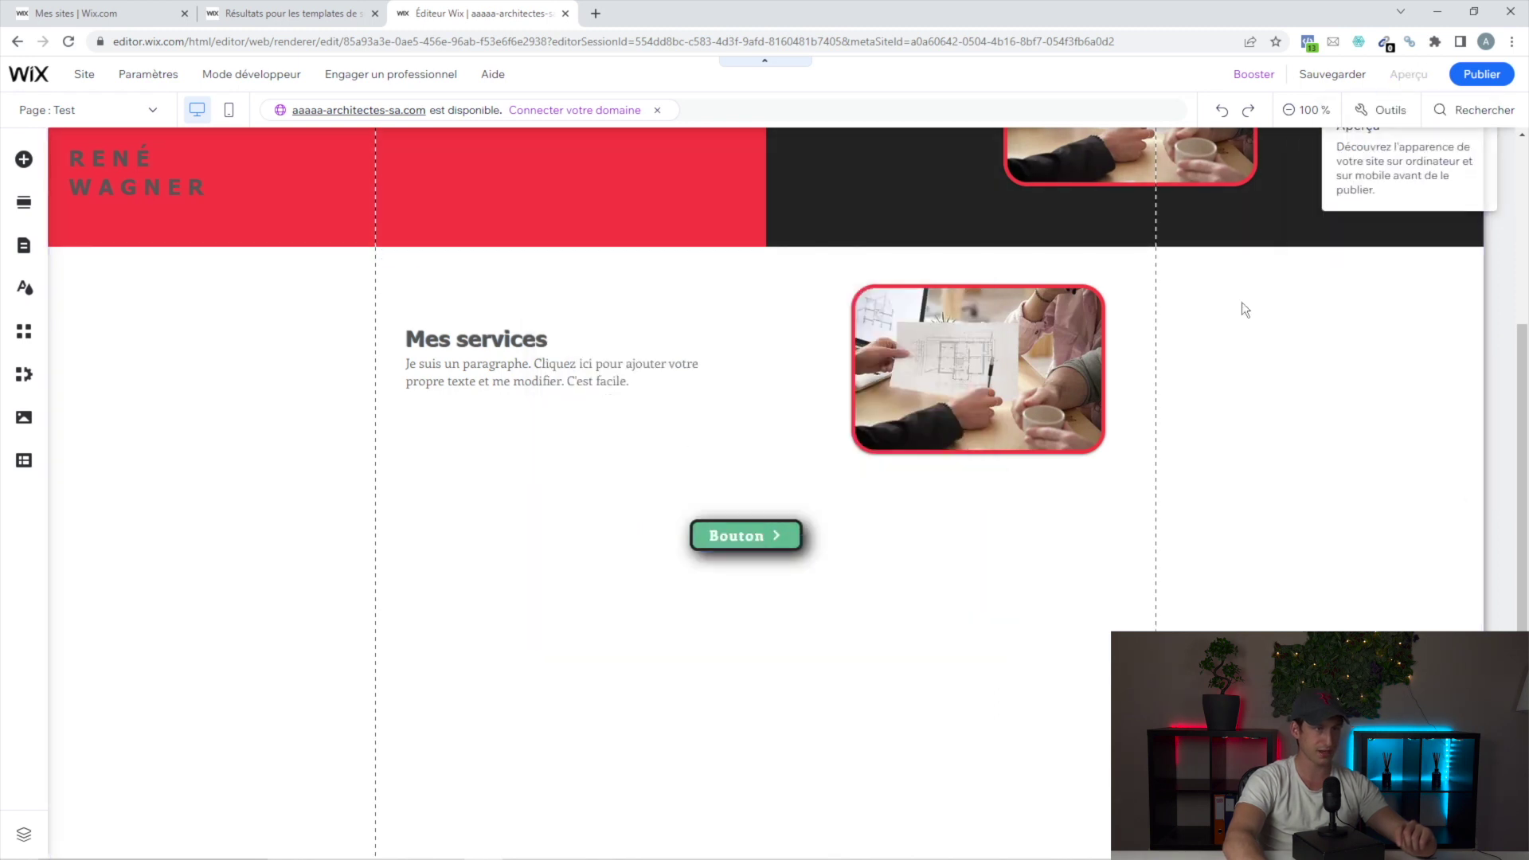
# - Preview the site, check the button's jump to the top of the page, and return to editing
pyautogui.click(1415, 73)
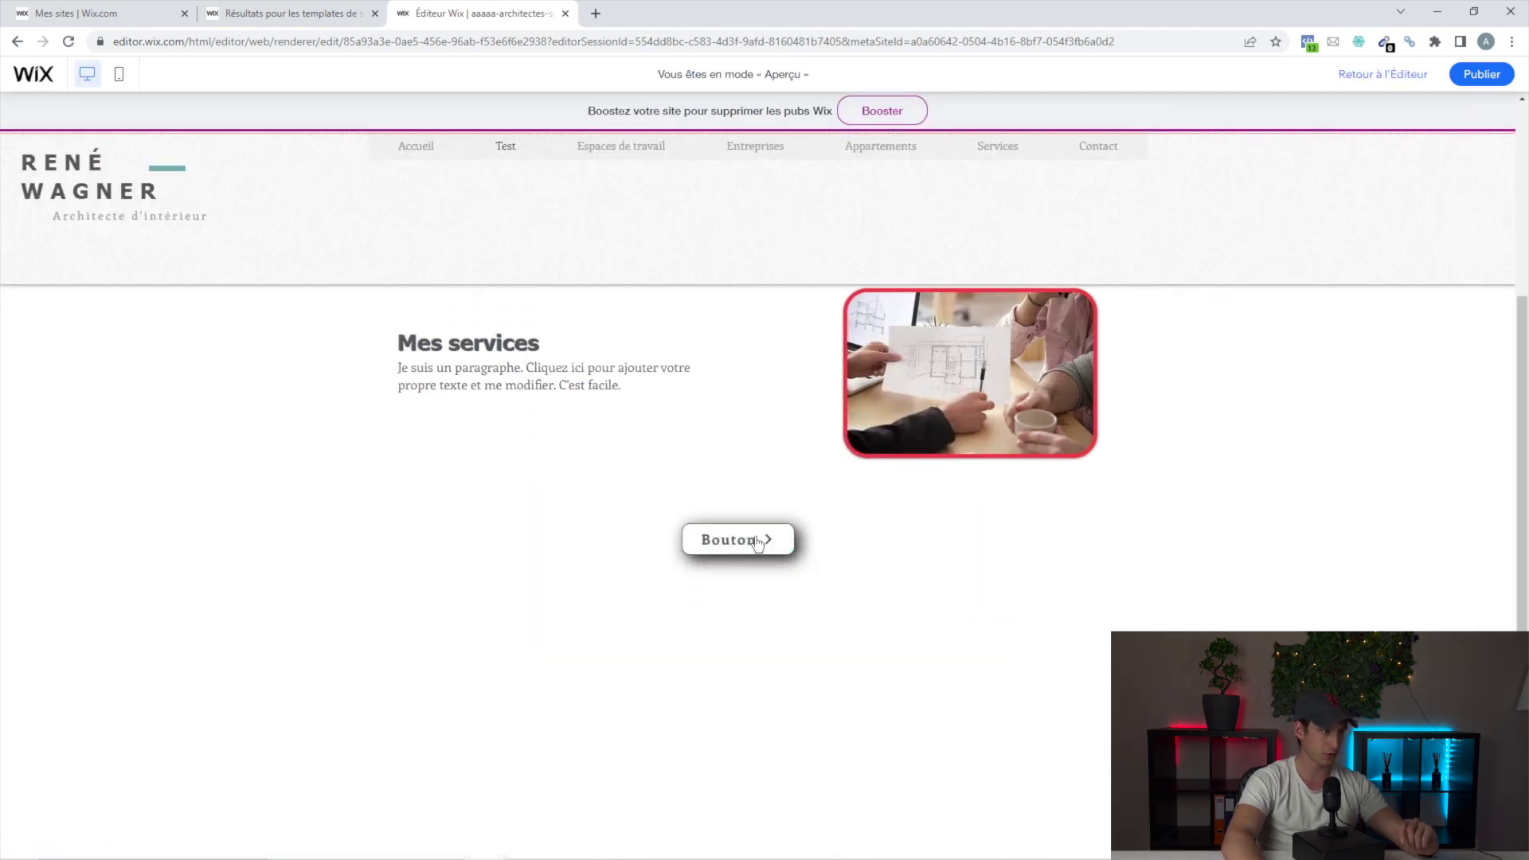
pyautogui.scroll(-6, 755, 537)
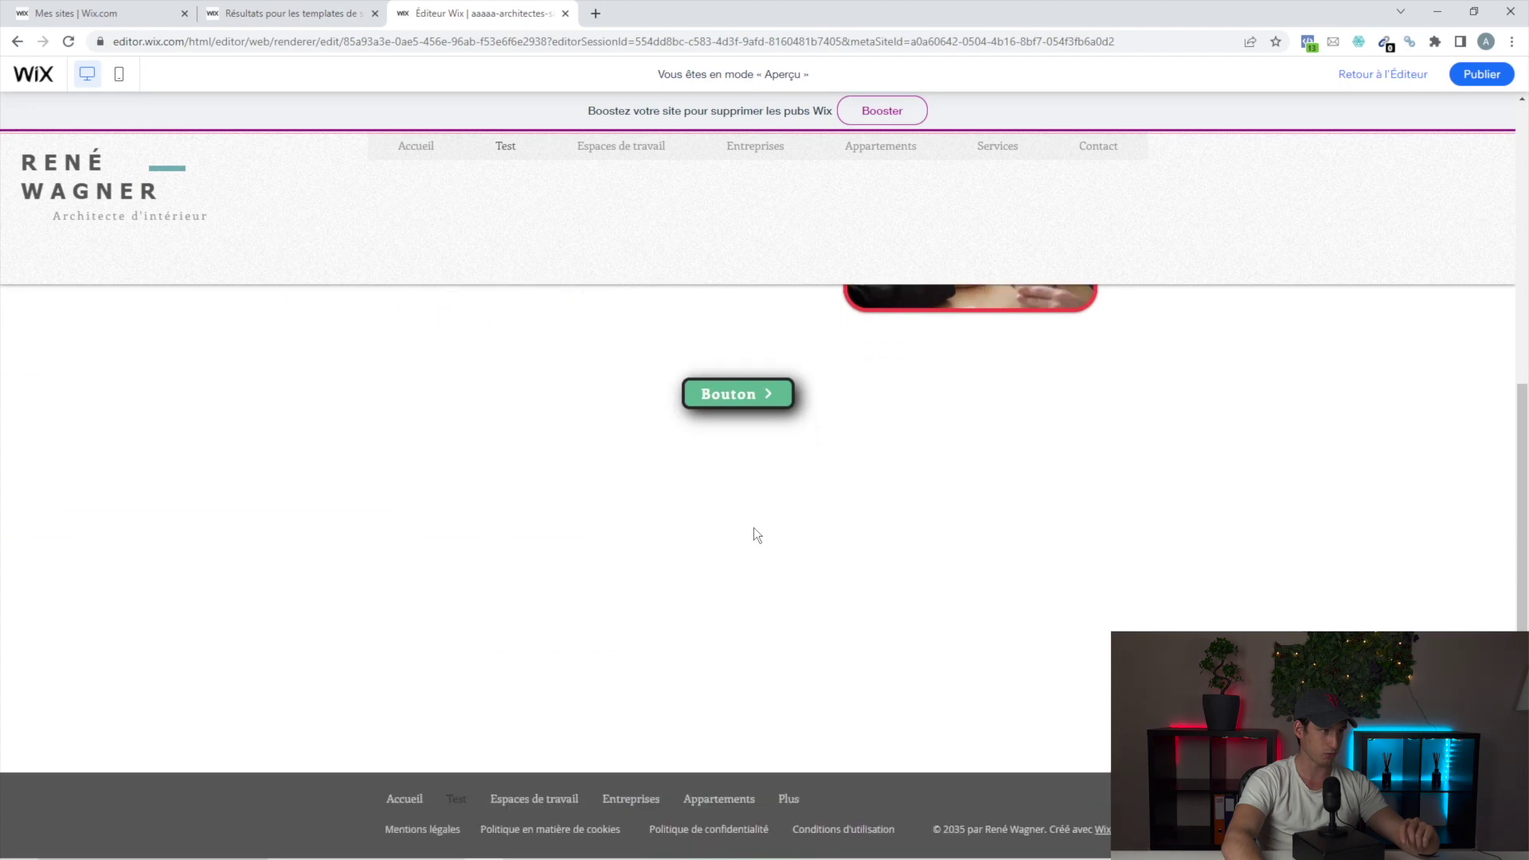
pyautogui.scroll(2, 752, 399)
pyautogui.scroll(4, 748, 404)
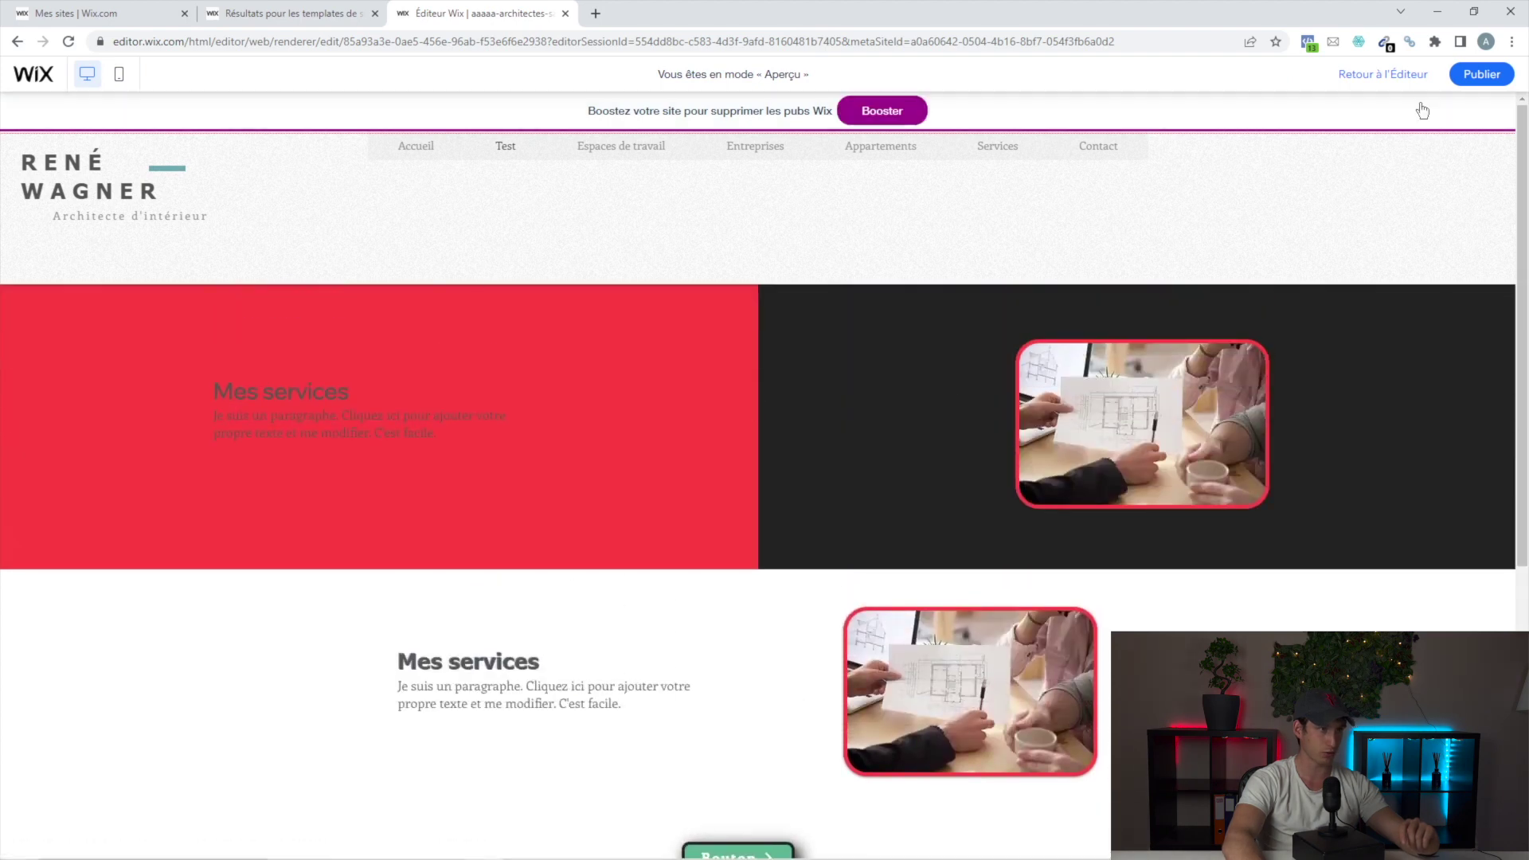
pyautogui.click(1401, 74)
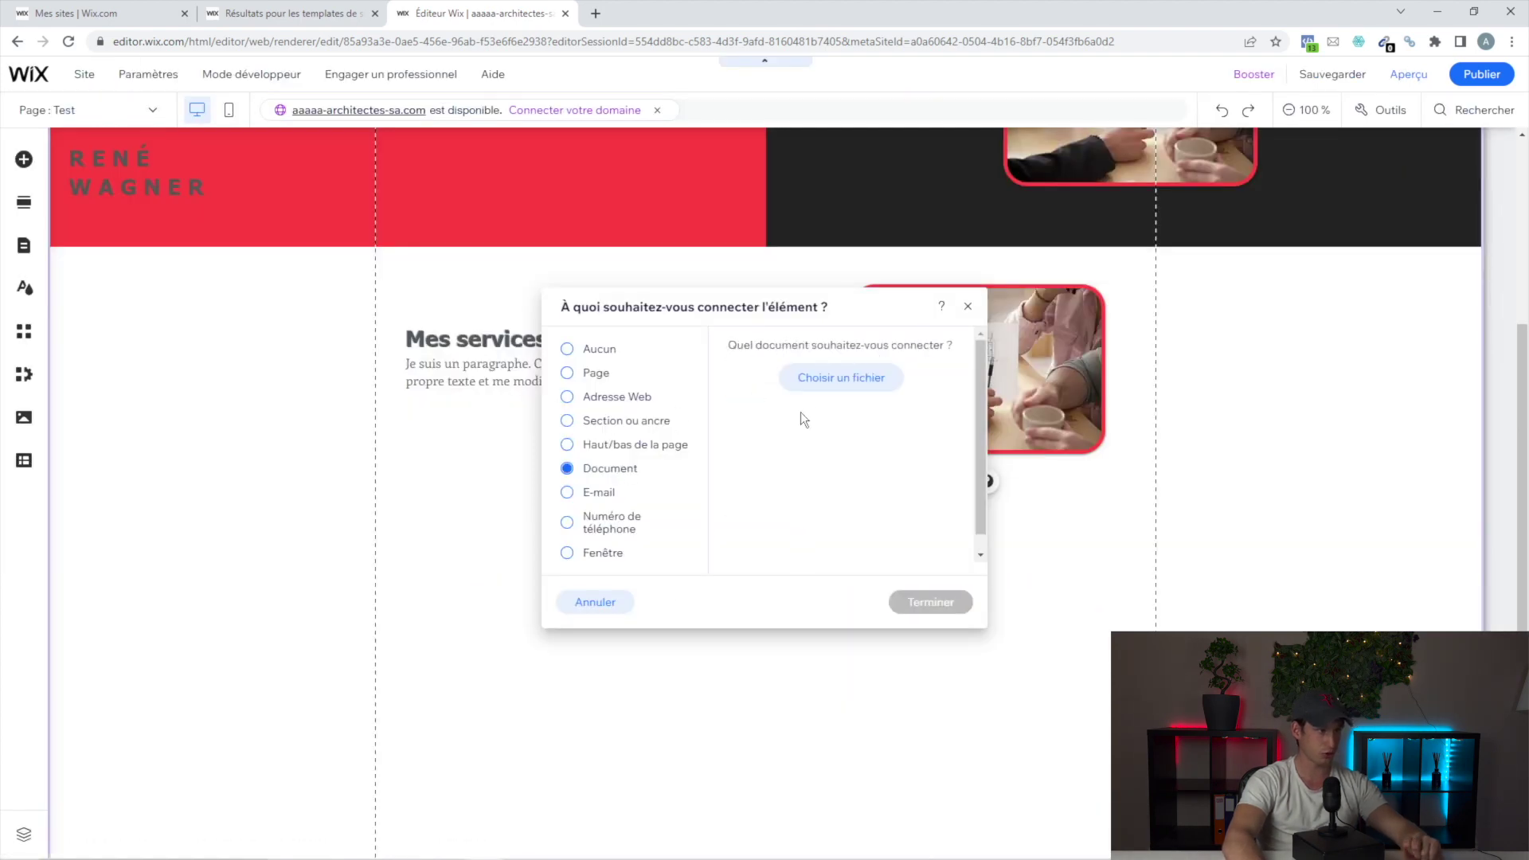
# - Examine the document option for the button's link and its file chooser, then close both without linking a file
pyautogui.click(836, 381)
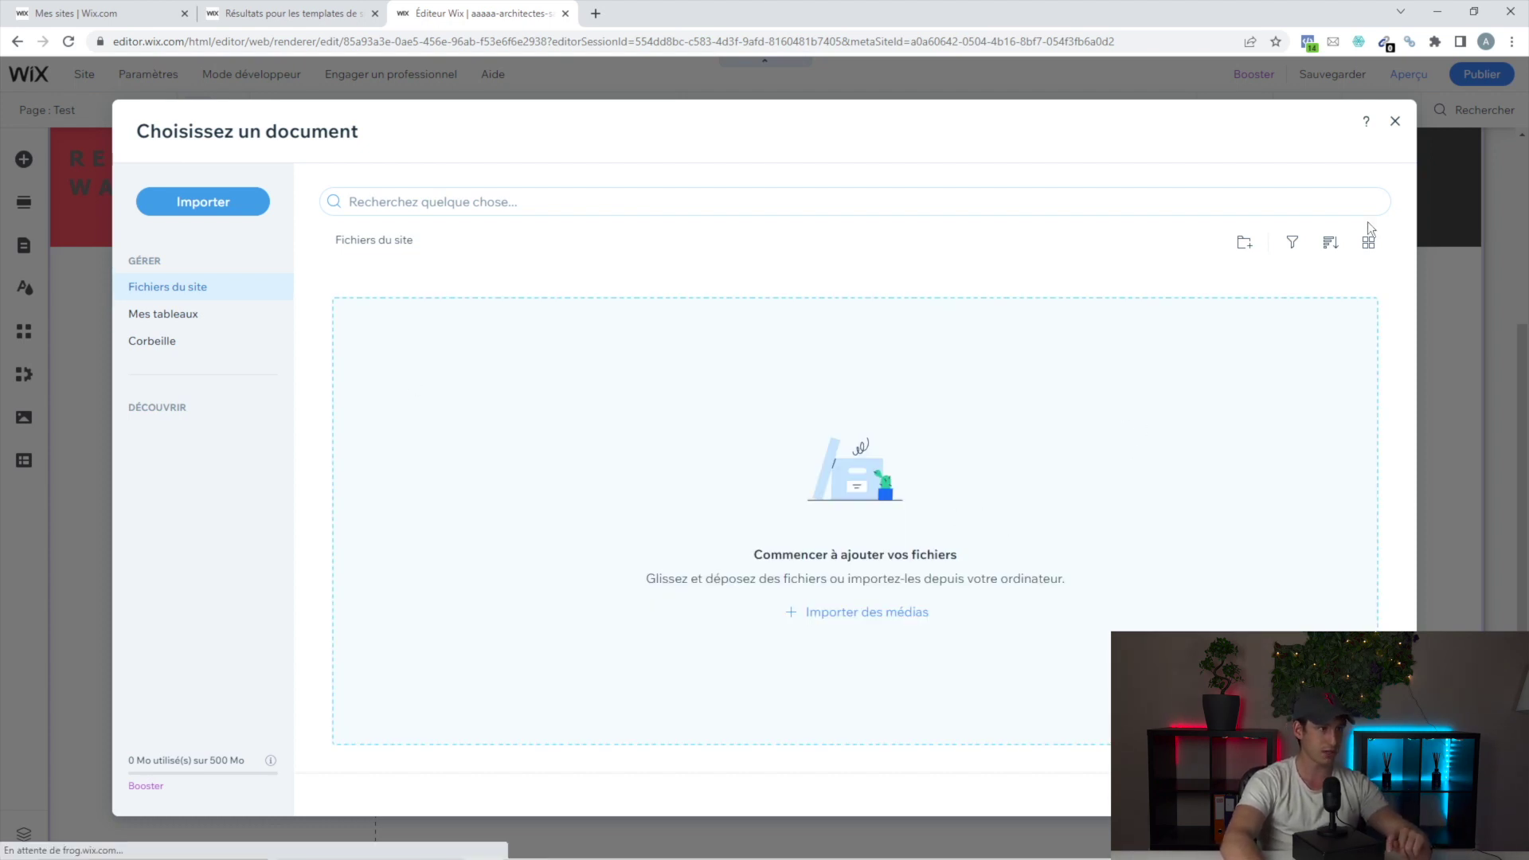
pyautogui.press('Escape')
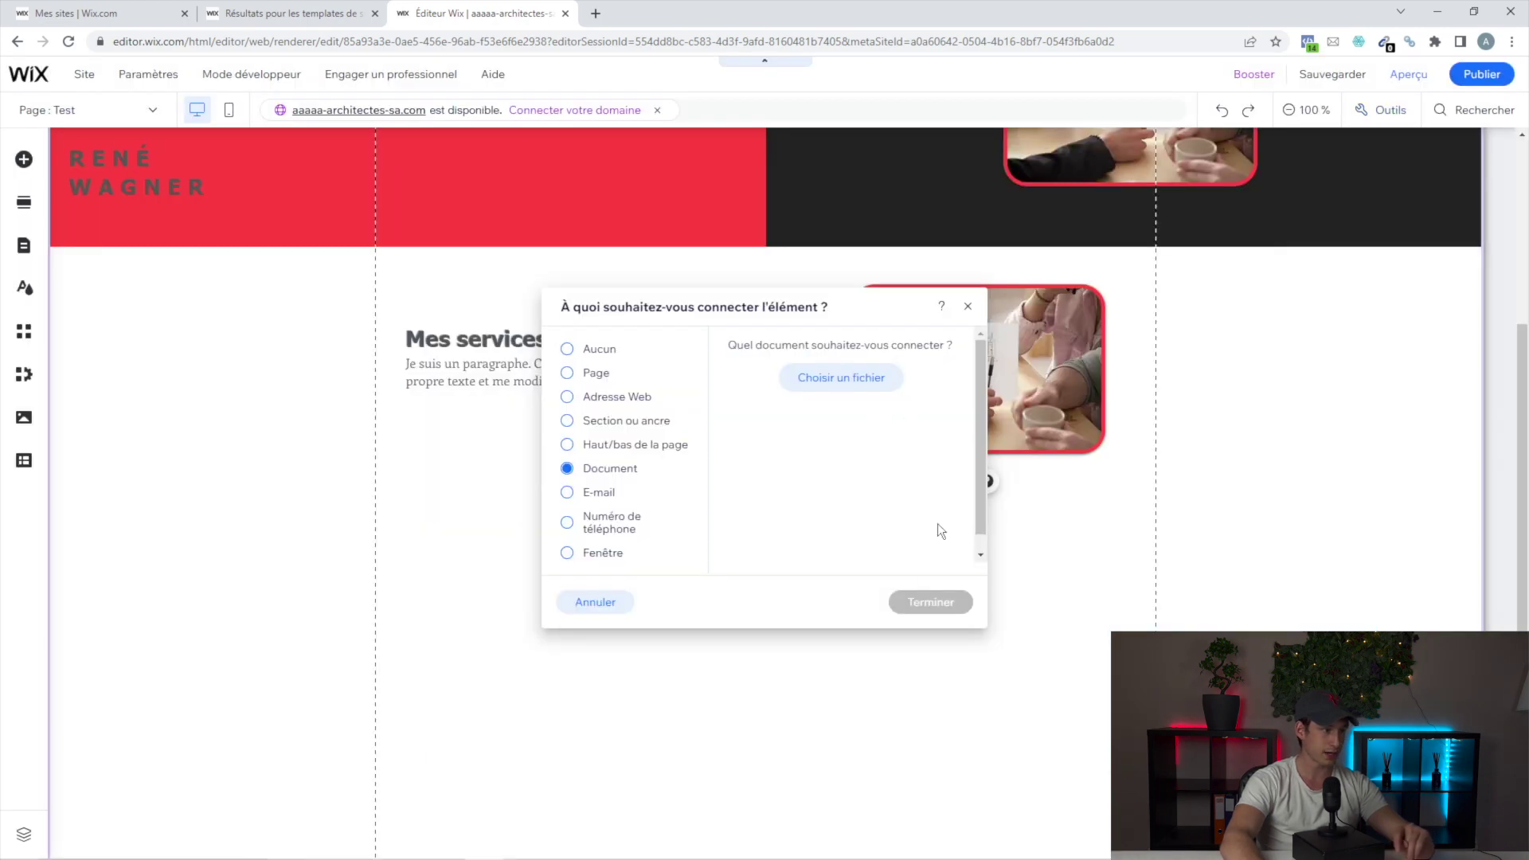
pyautogui.click(969, 306)
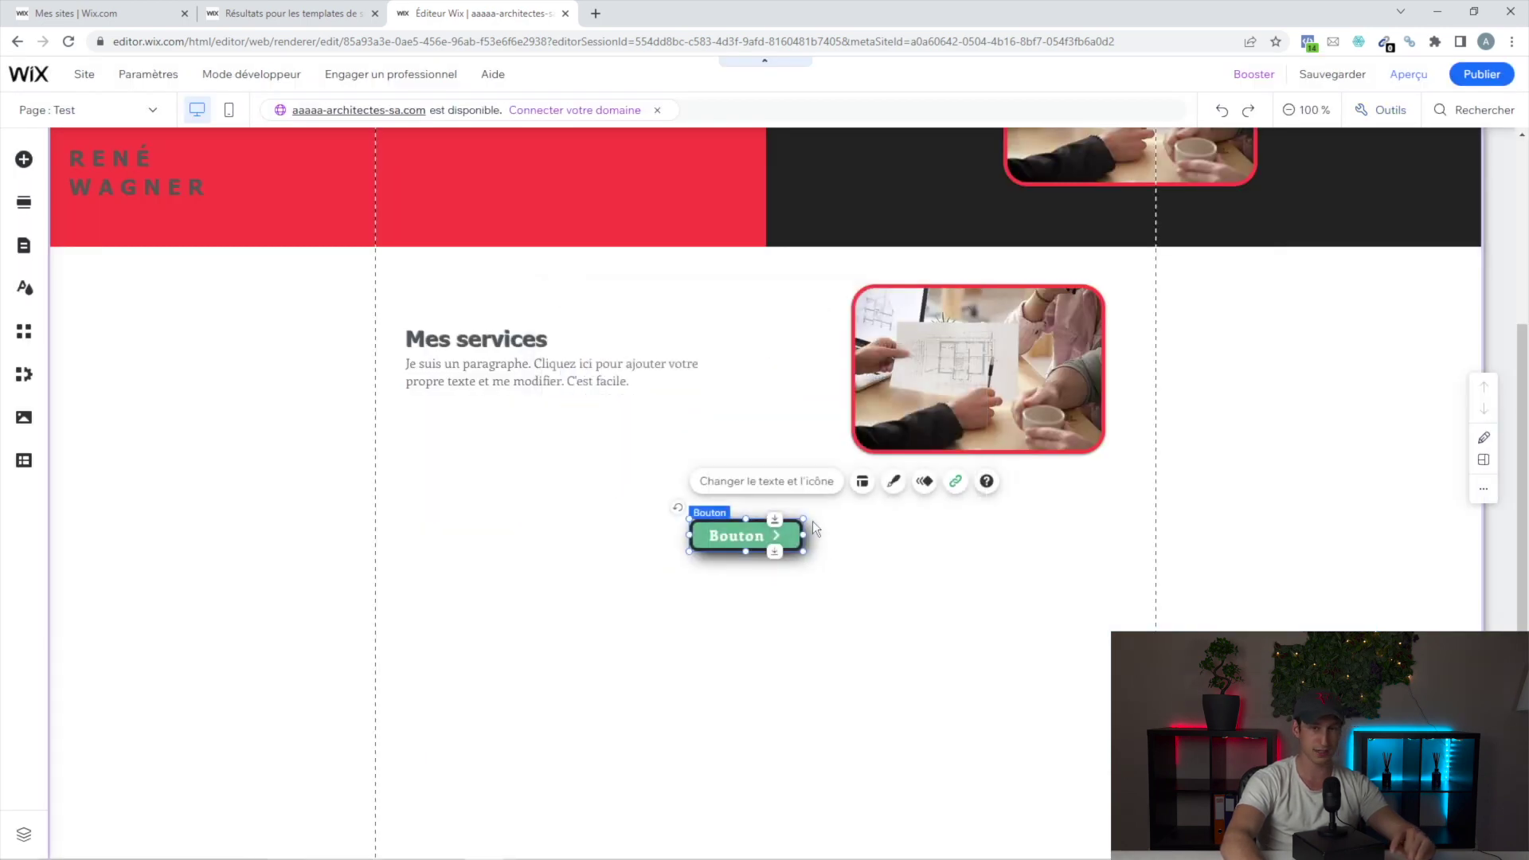
# - Examine the e-mail, phone number, promotional window and section or anchor options for the button's link, without applying any
pyautogui.click(955, 483)
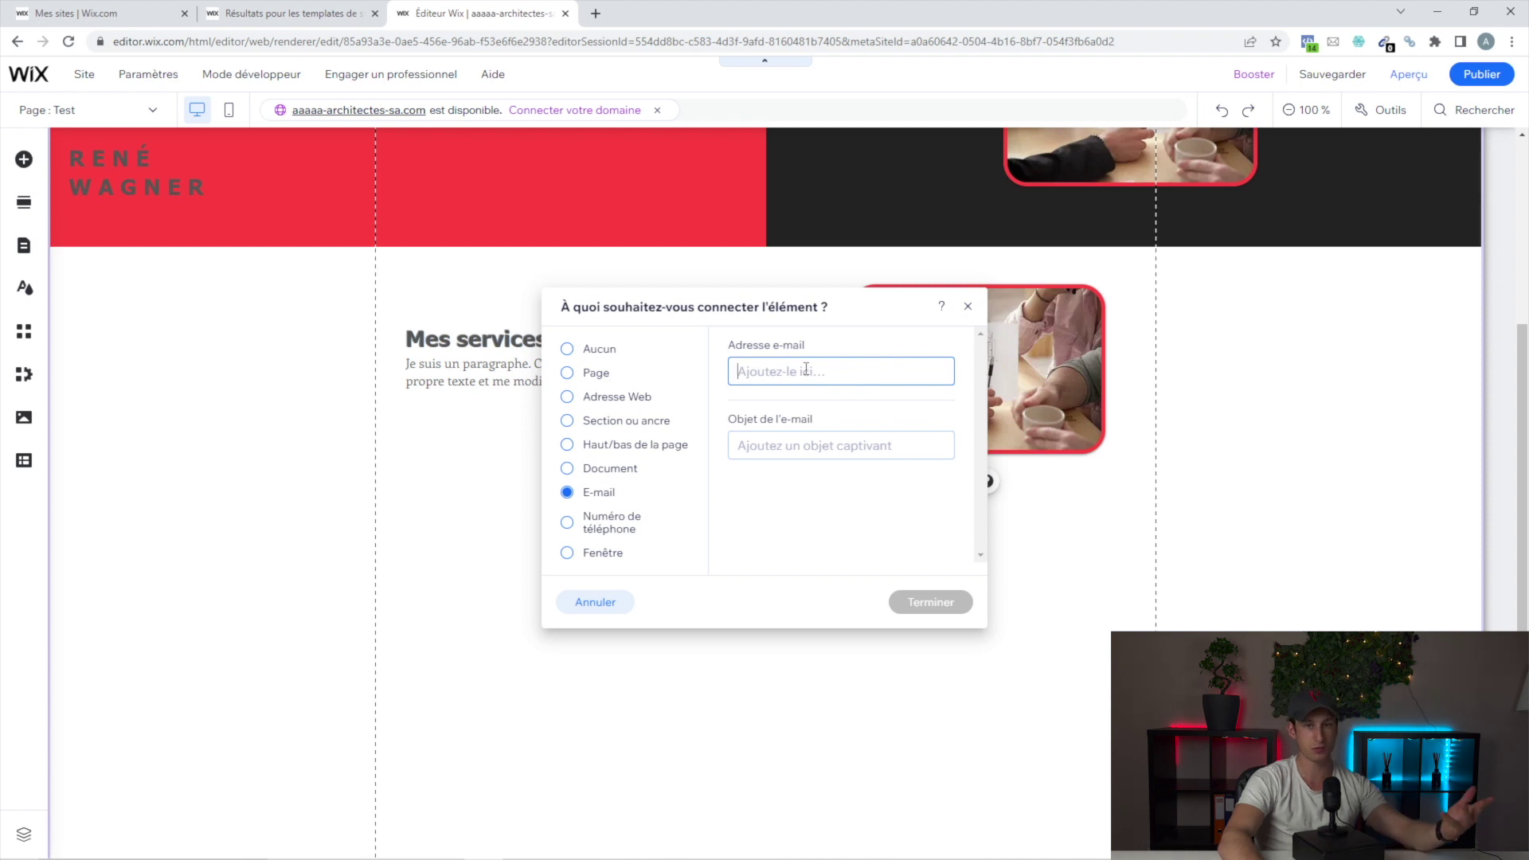
pyautogui.click(814, 439)
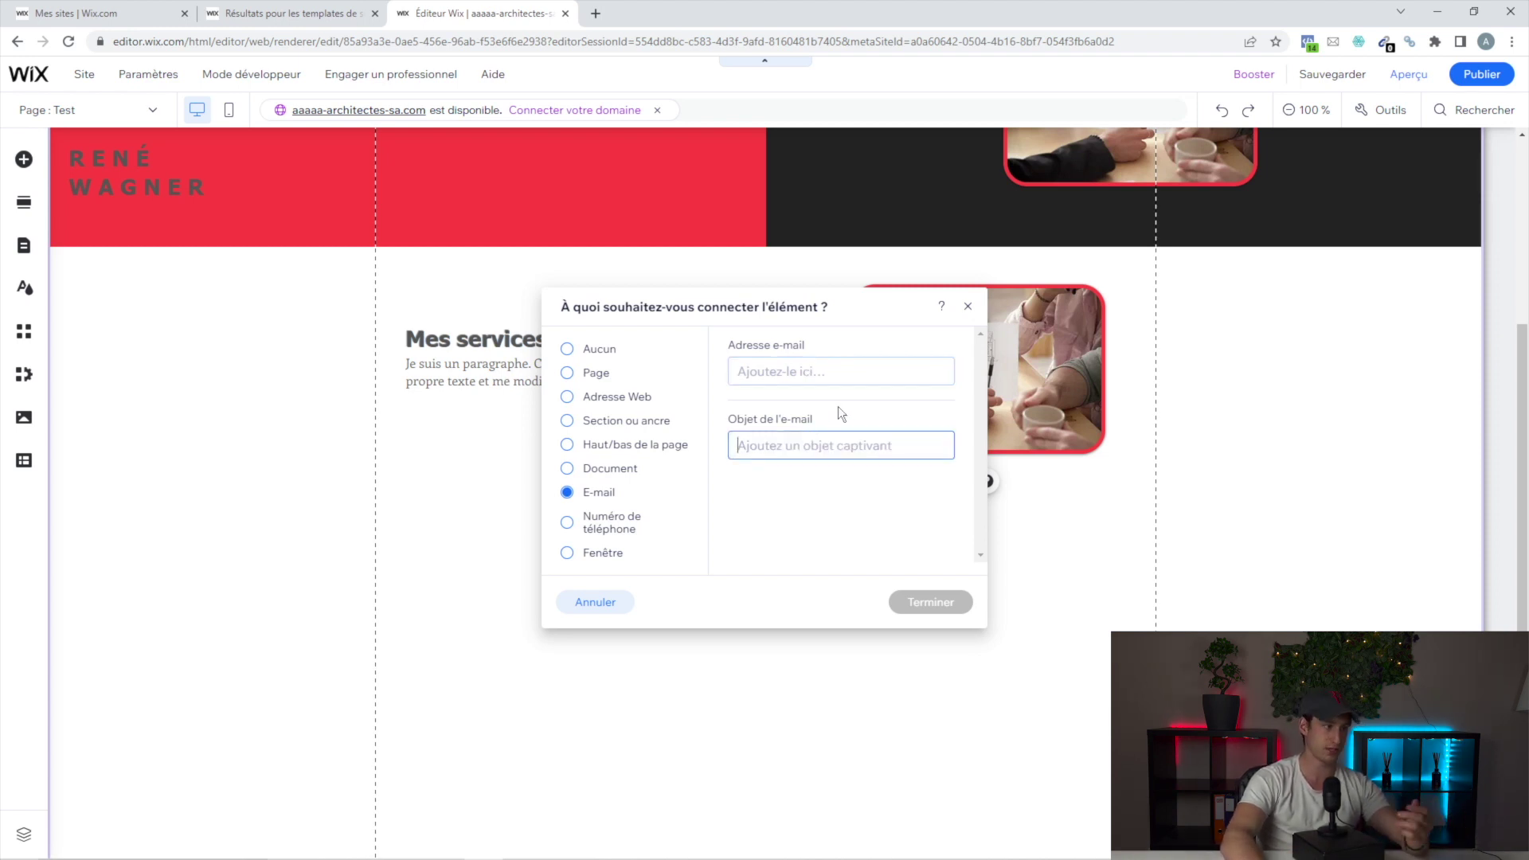
pyautogui.click(593, 526)
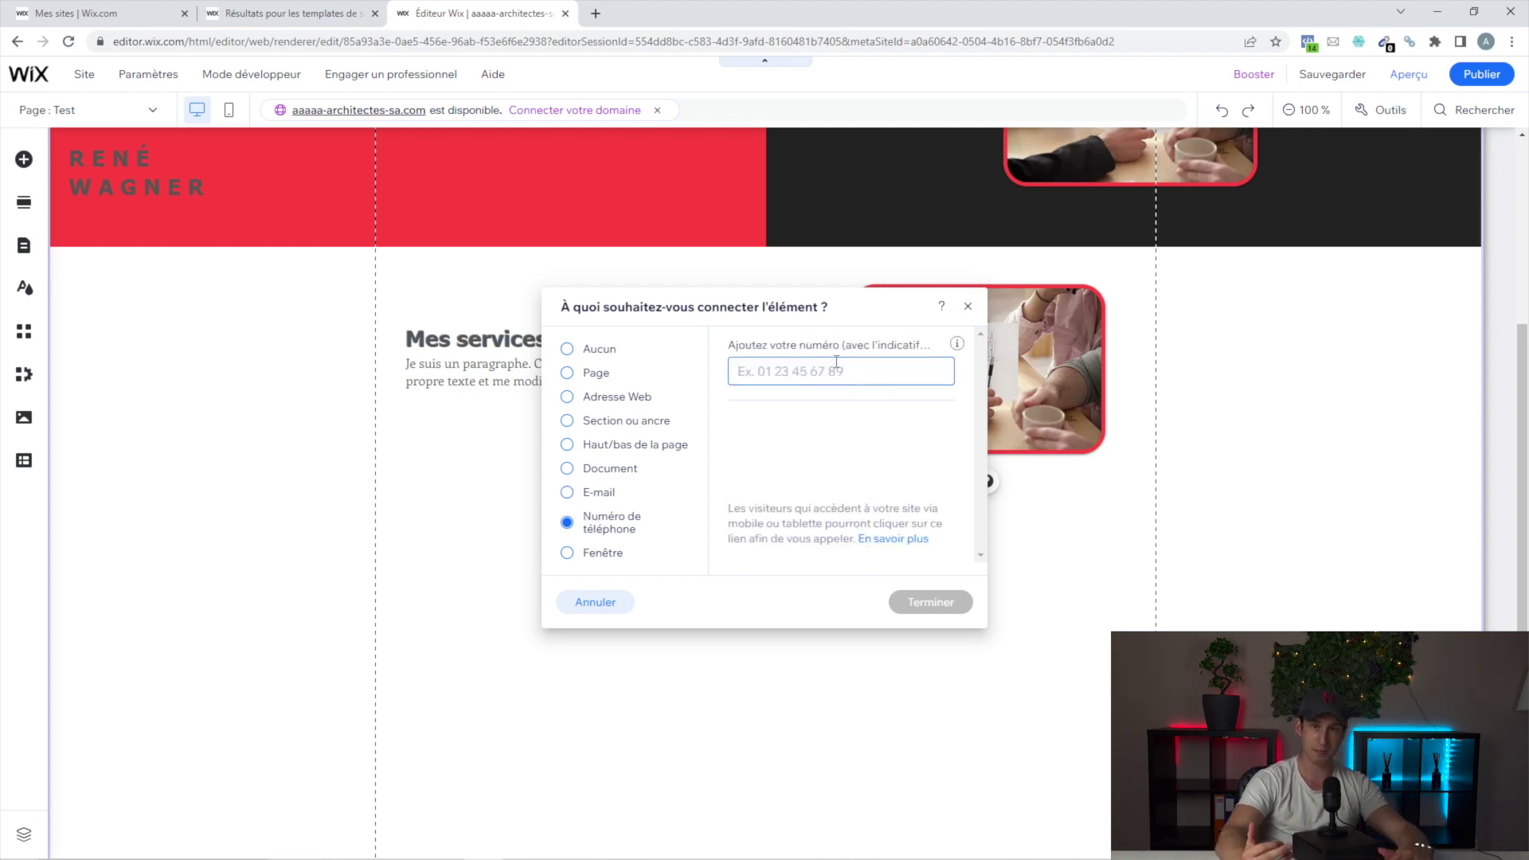
pyautogui.click(618, 554)
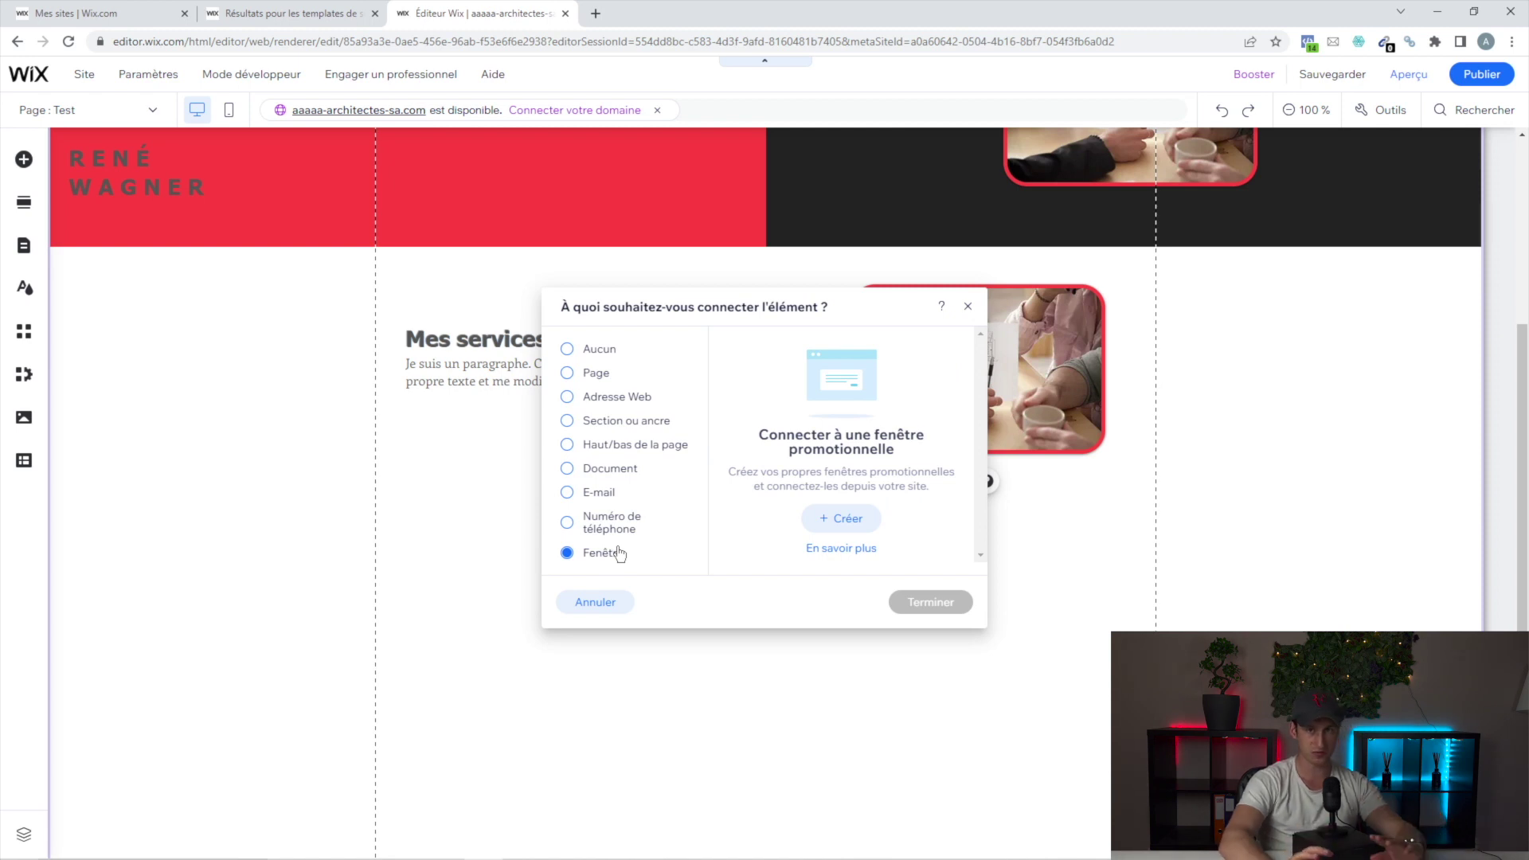
pyautogui.click(648, 427)
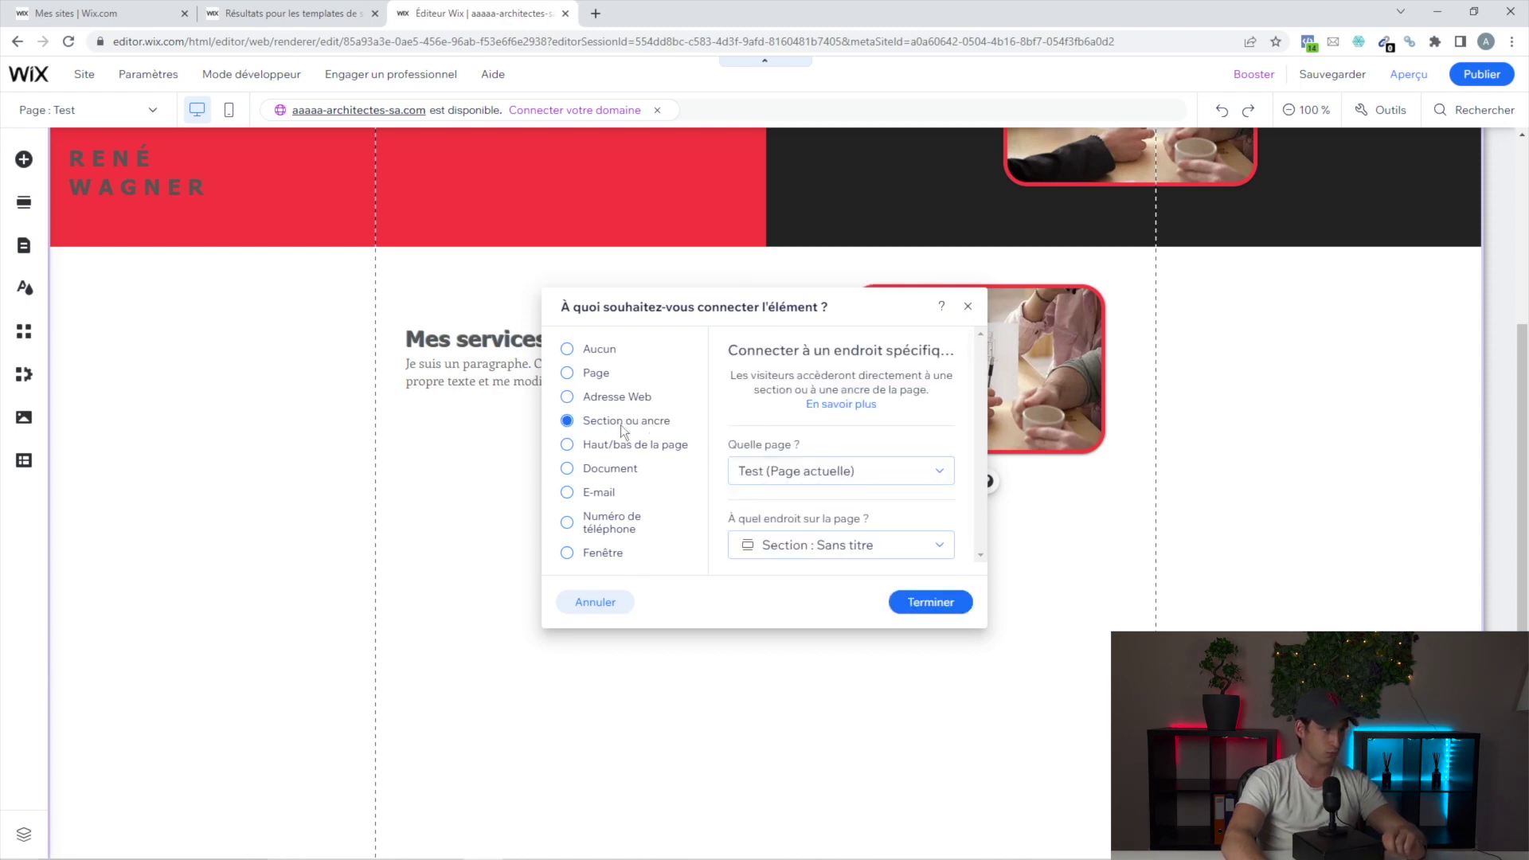
pyautogui.click(968, 307)
# - Examine the untitled section holding the red and black strip, then look over the page down to the footer
pyautogui.scroll(4, 1169, 503)
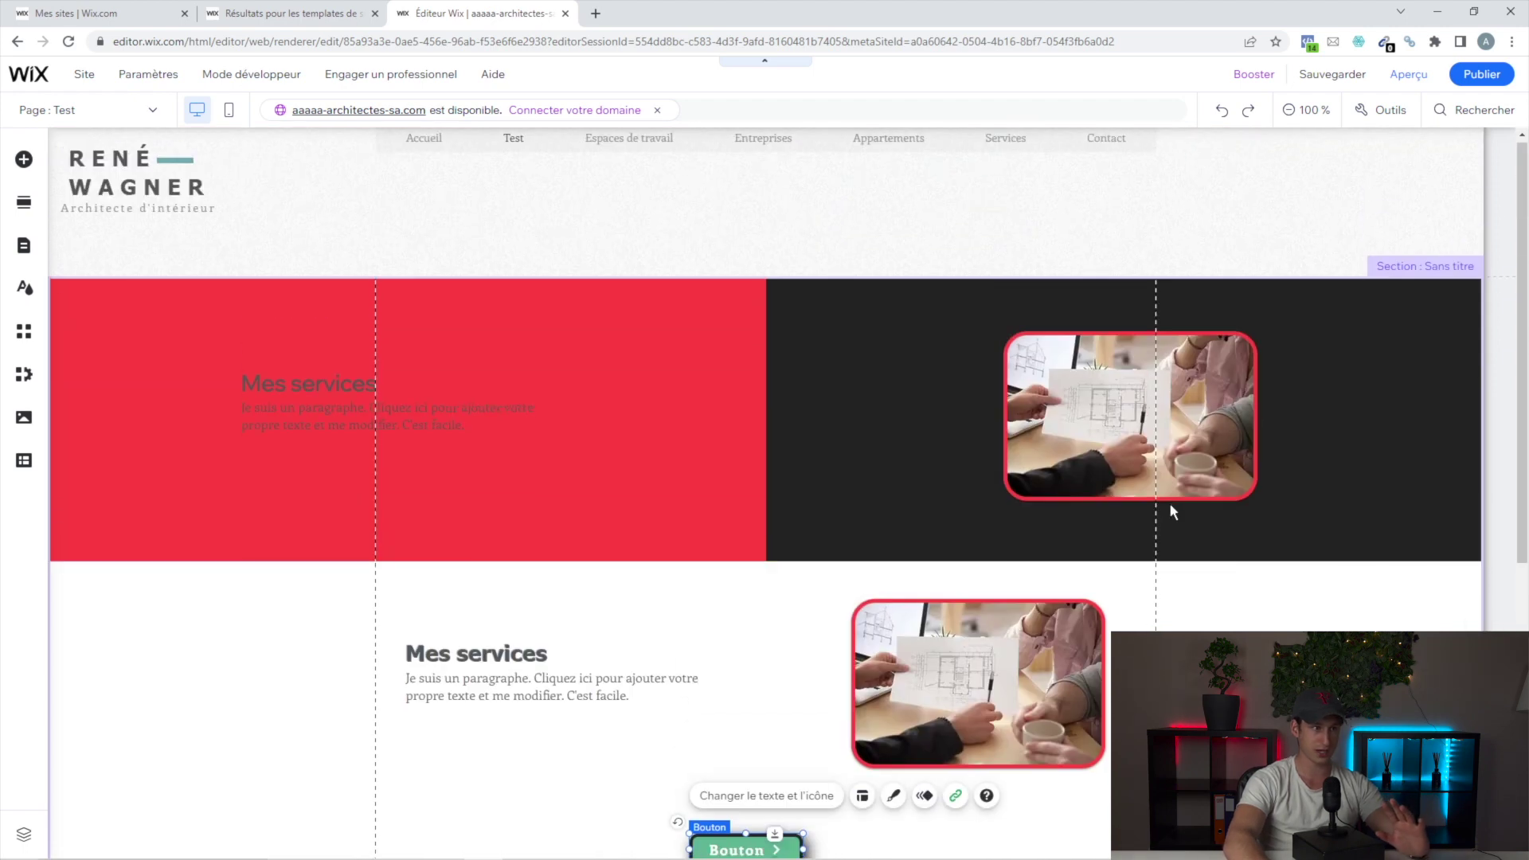
pyautogui.click(1298, 362)
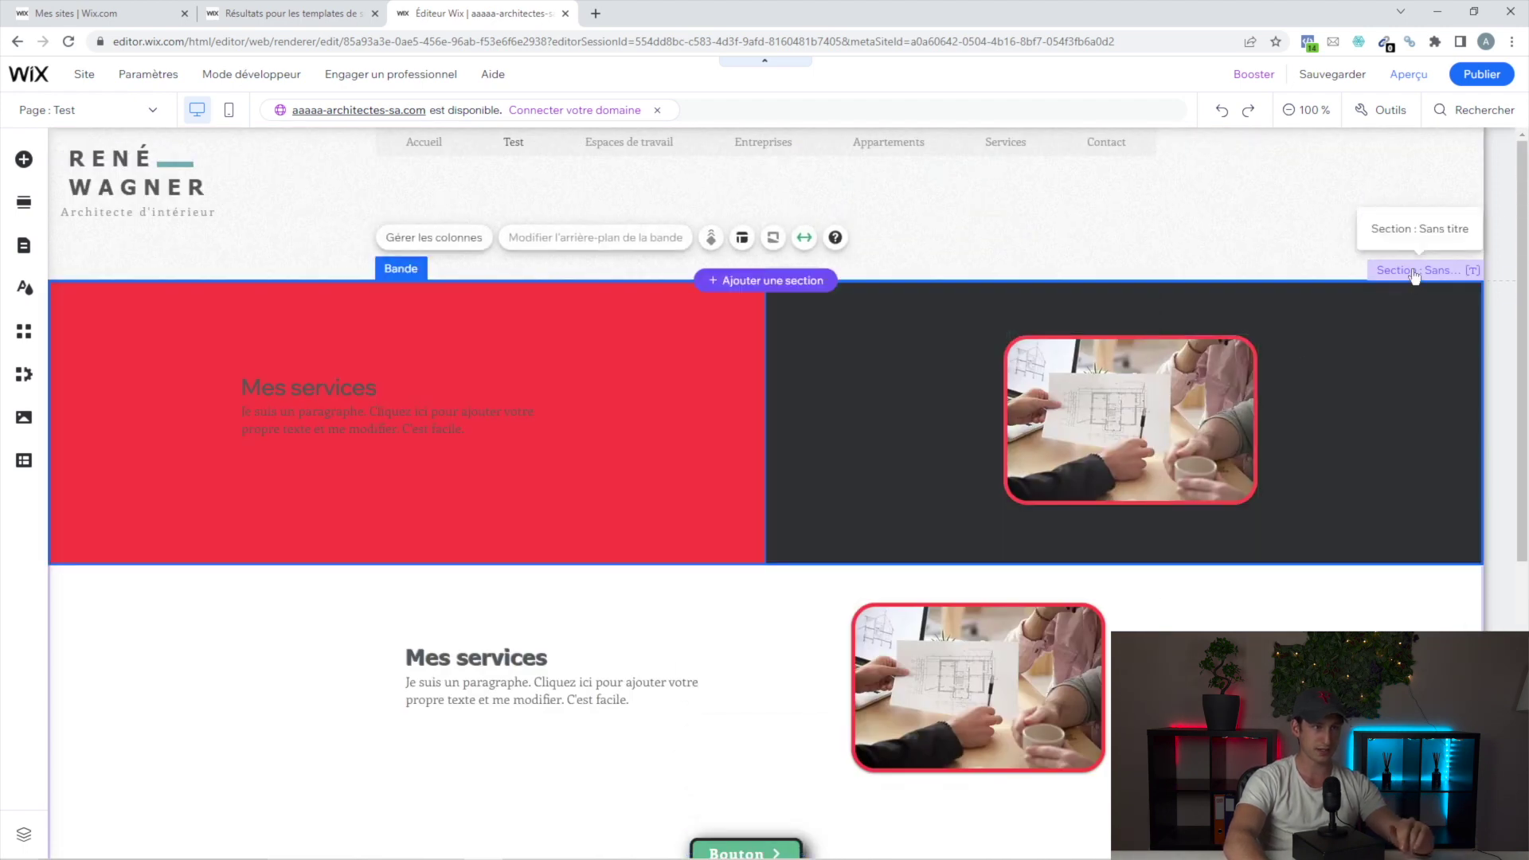
pyautogui.scroll(-6, 1436, 484)
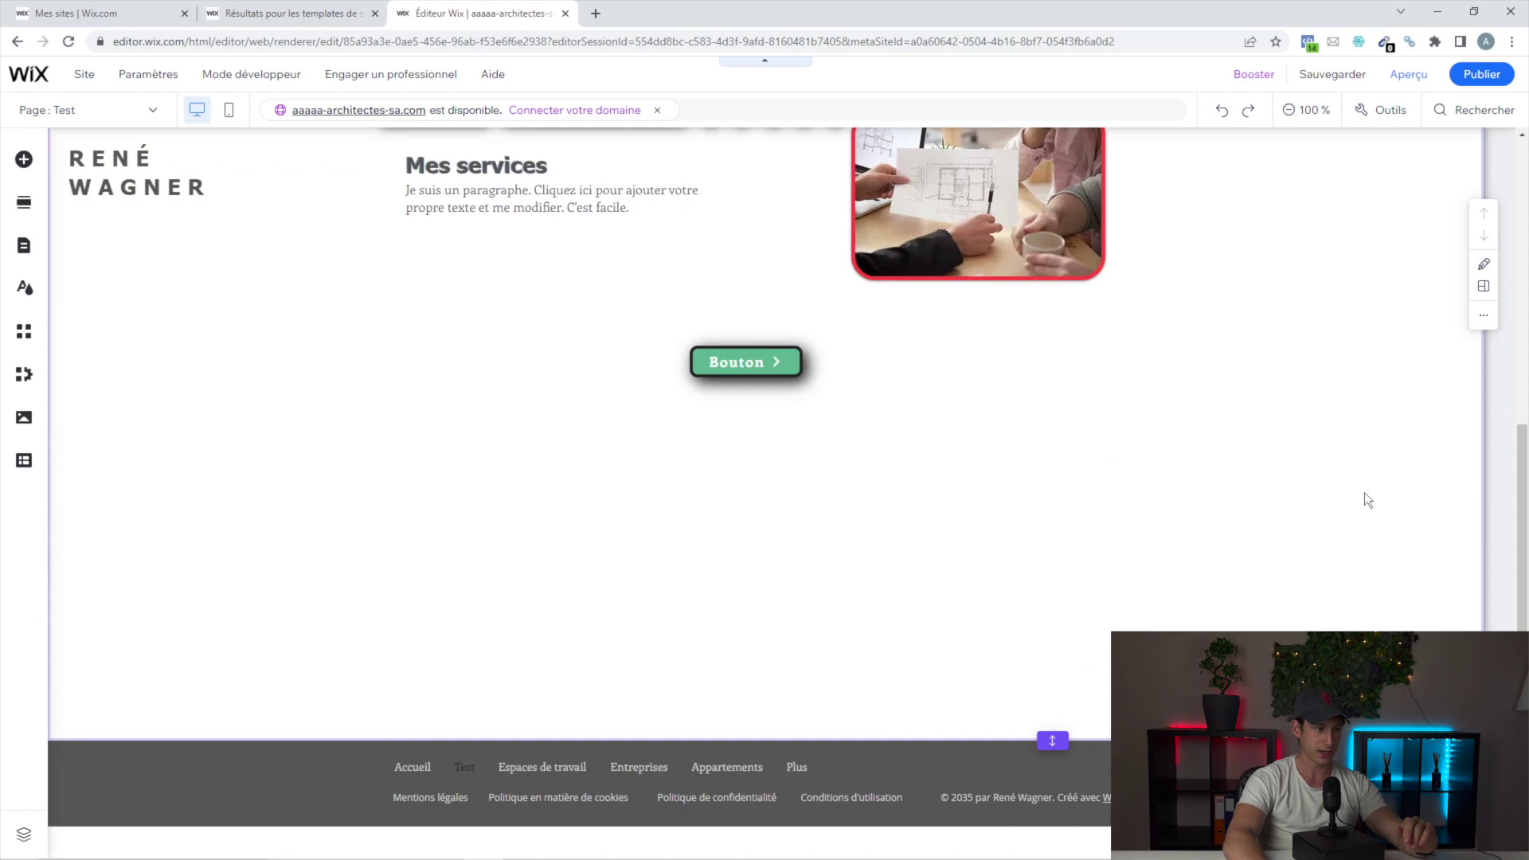
# - Extend the untitled section downward by lowering its lower edge, making more empty space between the green button and the footer
pyautogui.scroll(6, 1365, 513)
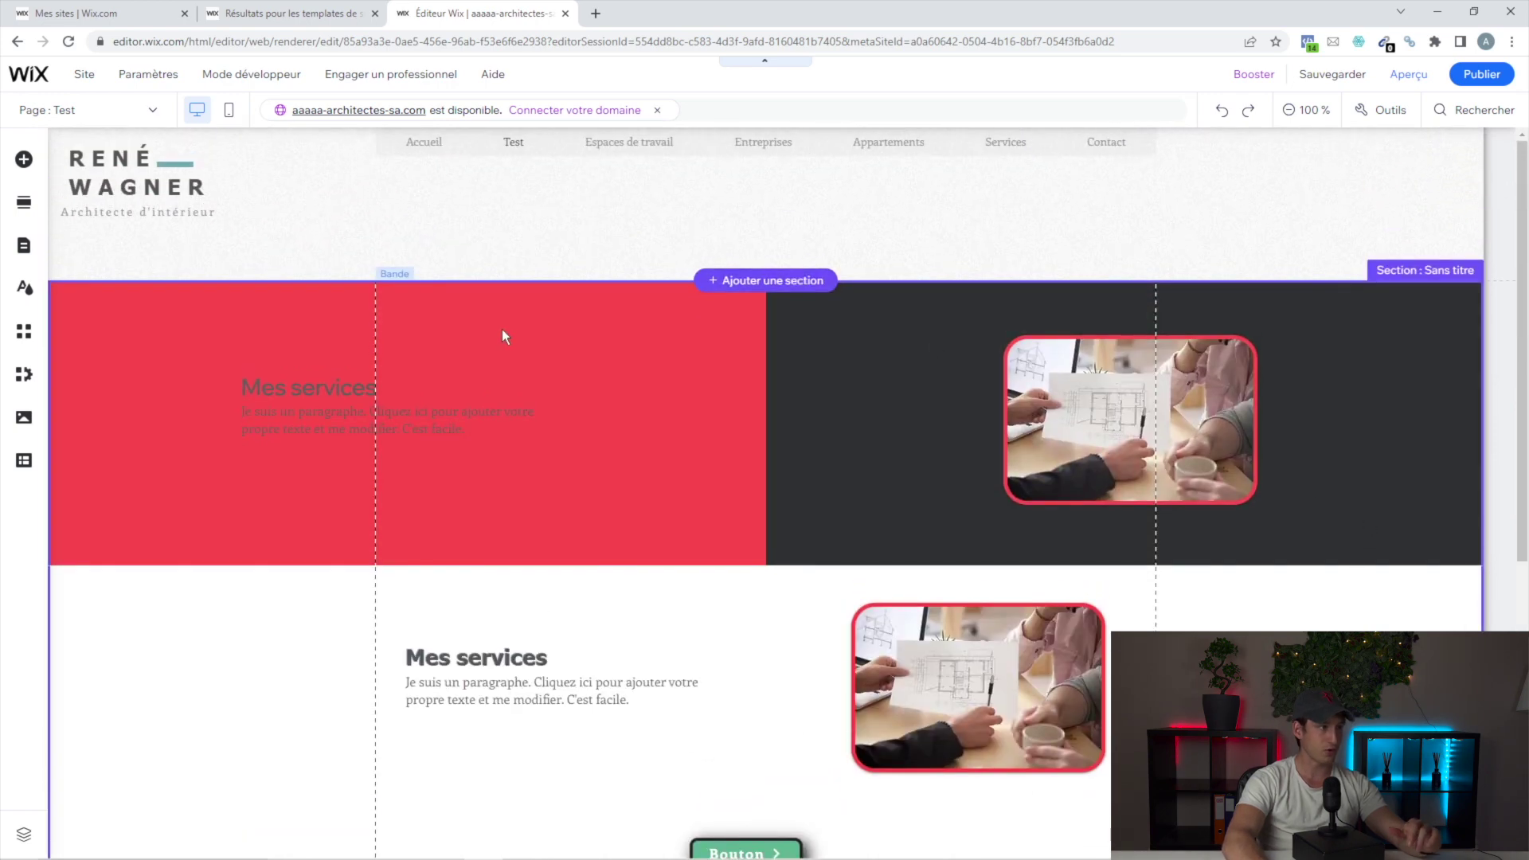
pyautogui.scroll(-6, 648, 439)
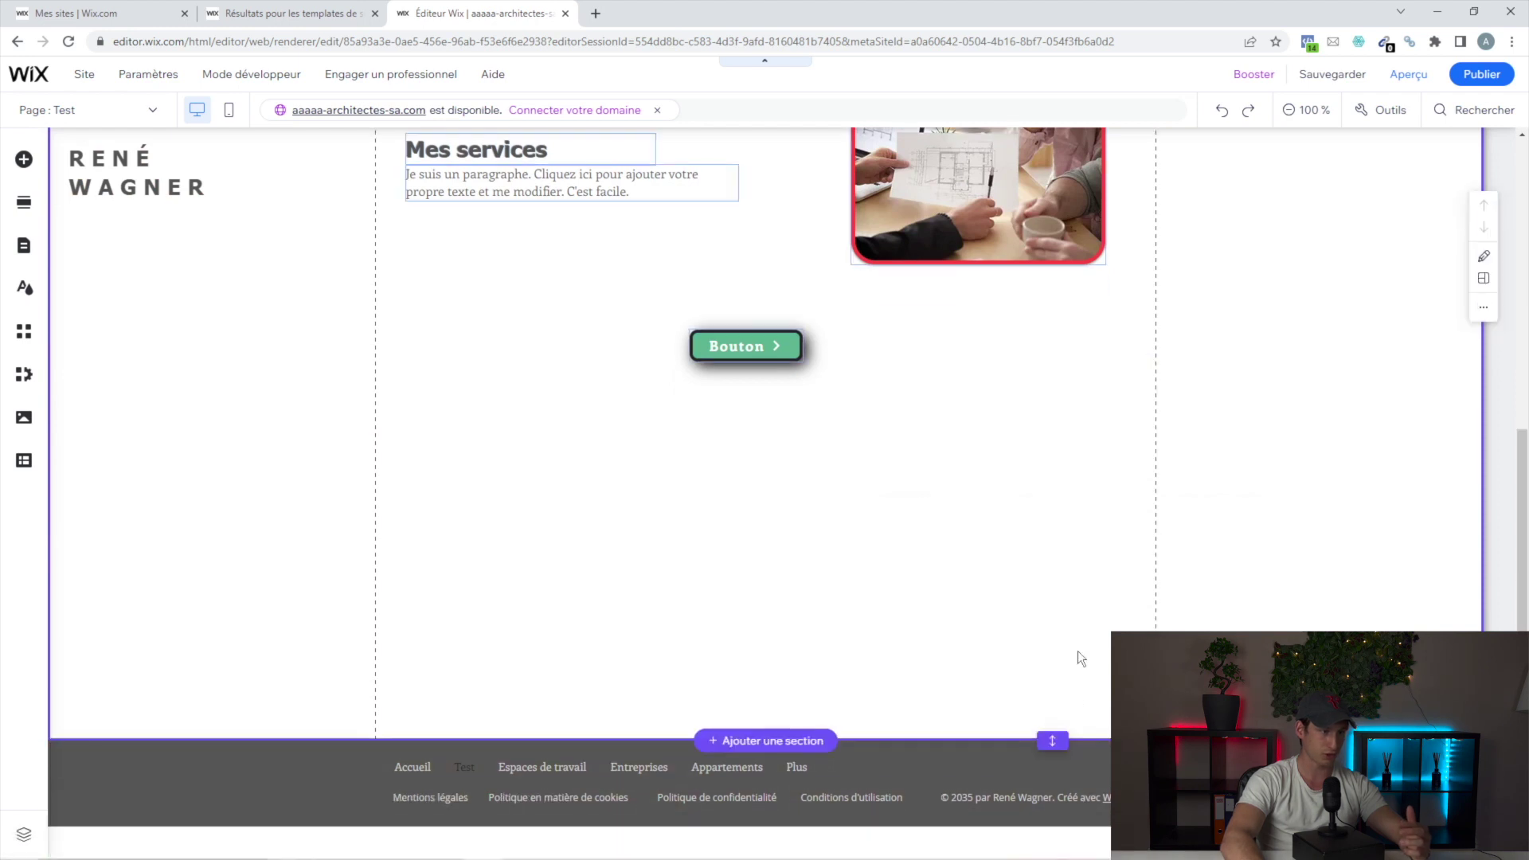
pyautogui.moveTo(1057, 736)
pyautogui.mouseDown()
pyautogui.moveTo(1068, 825)
pyautogui.moveTo(1050, 736)
pyautogui.mouseUp()
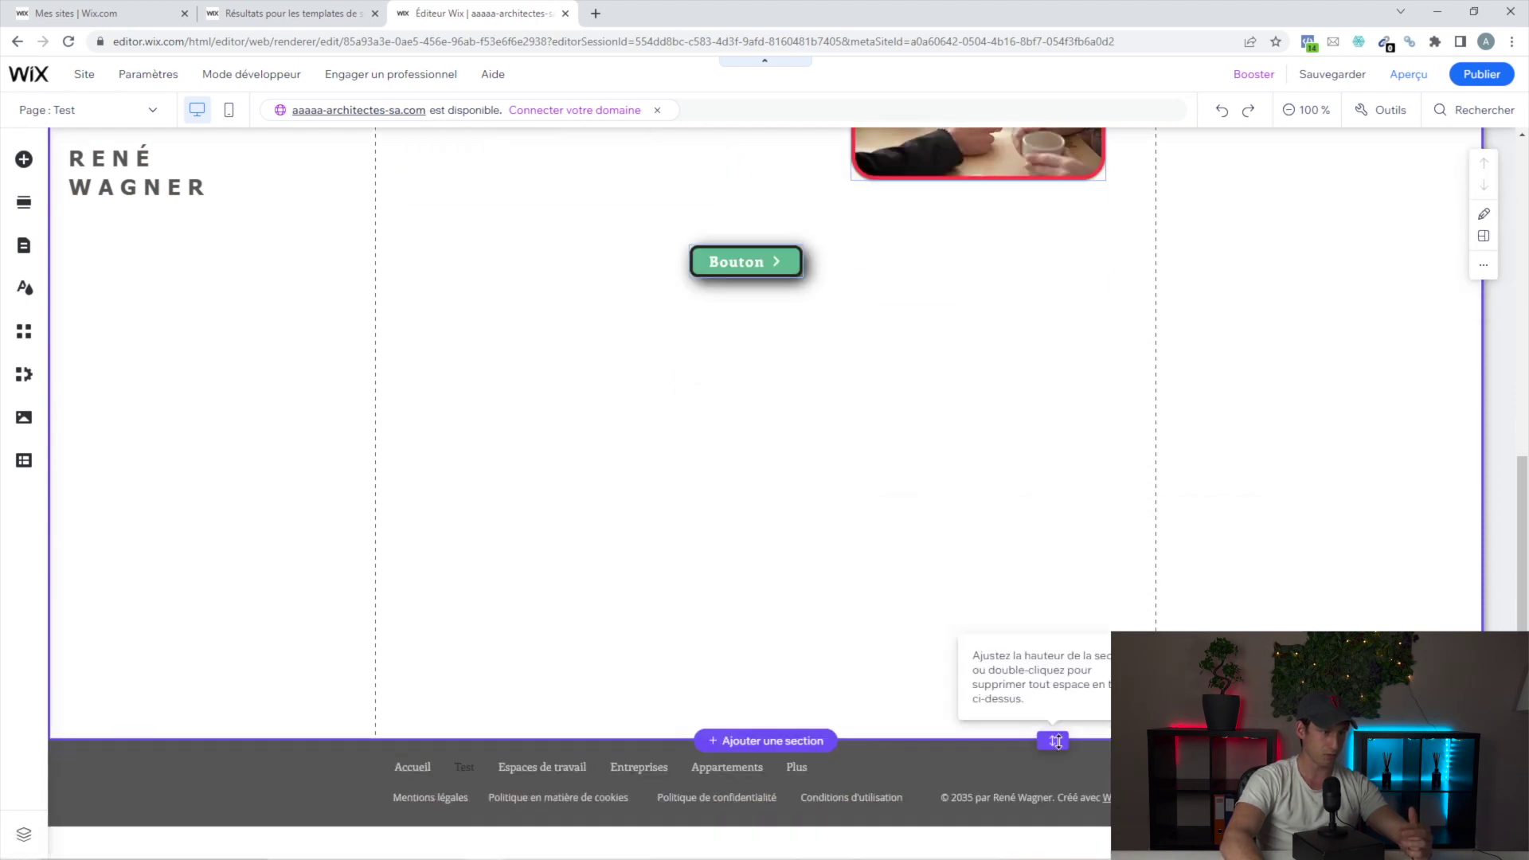
pyautogui.scroll(-1, 1071, 696)
pyautogui.moveTo(1049, 741); pyautogui.dragTo(1064, 841)
pyautogui.scroll(-2, 1057, 789)
pyautogui.moveTo(1058, 746); pyautogui.dragTo(1068, 854)
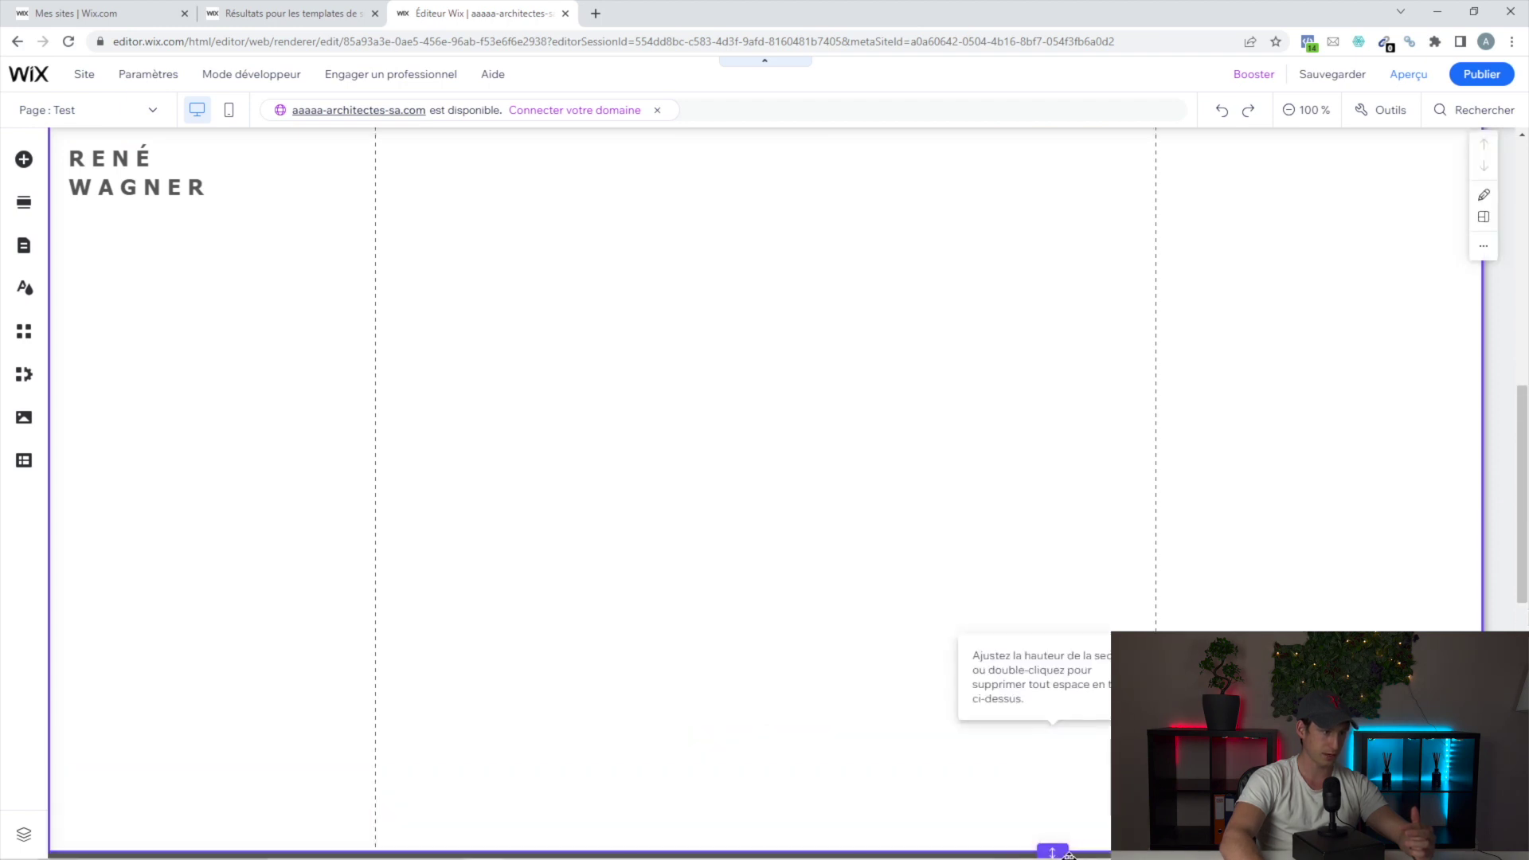
# - Add the Contact Us contact form to the page and place it in the empty space beneath the green button
pyautogui.click(24, 159)
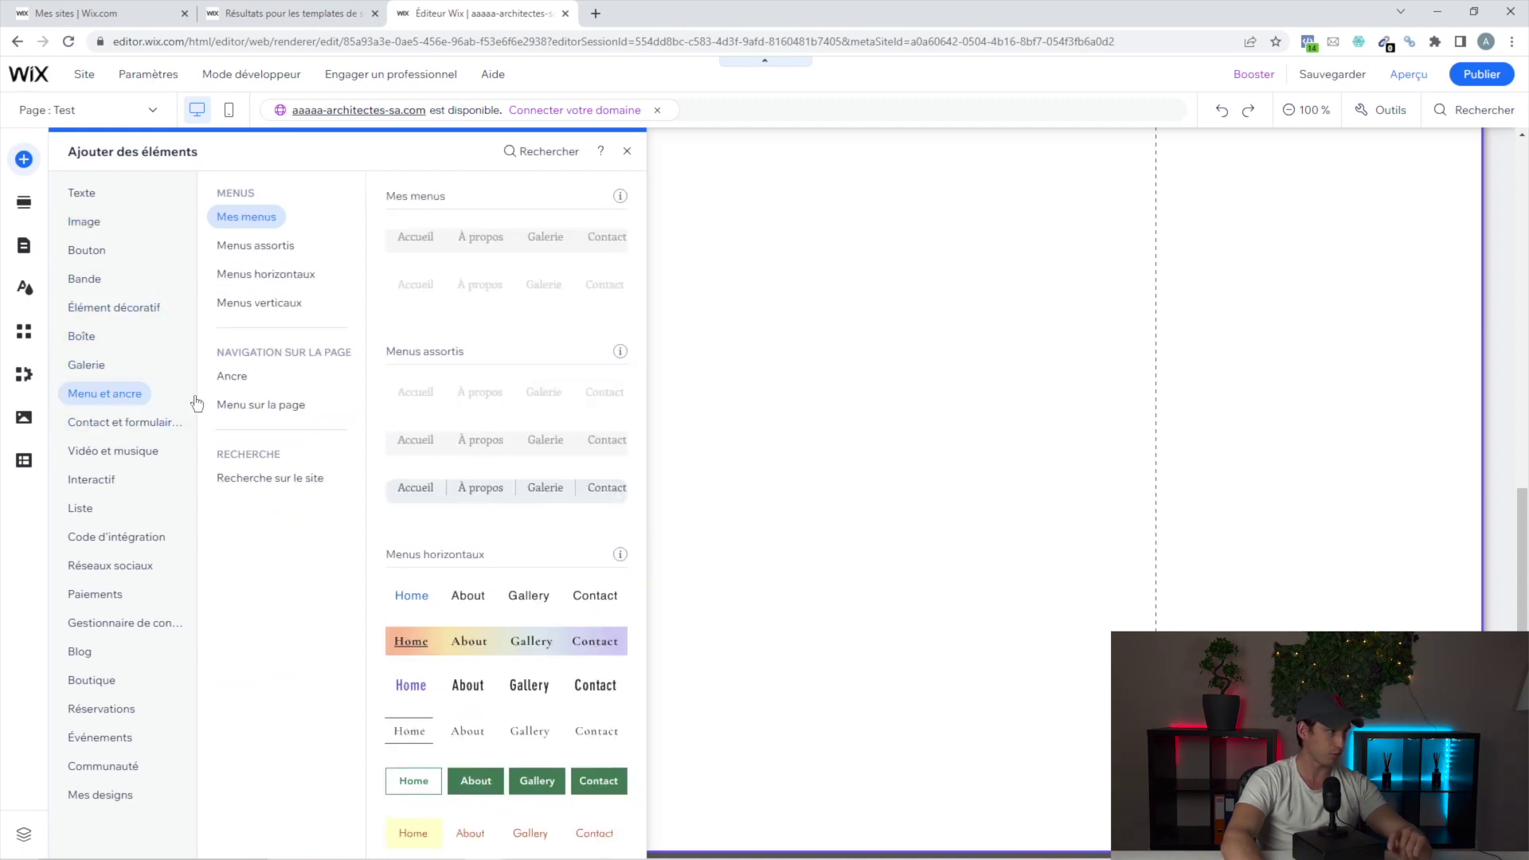
pyautogui.moveTo(124, 422)
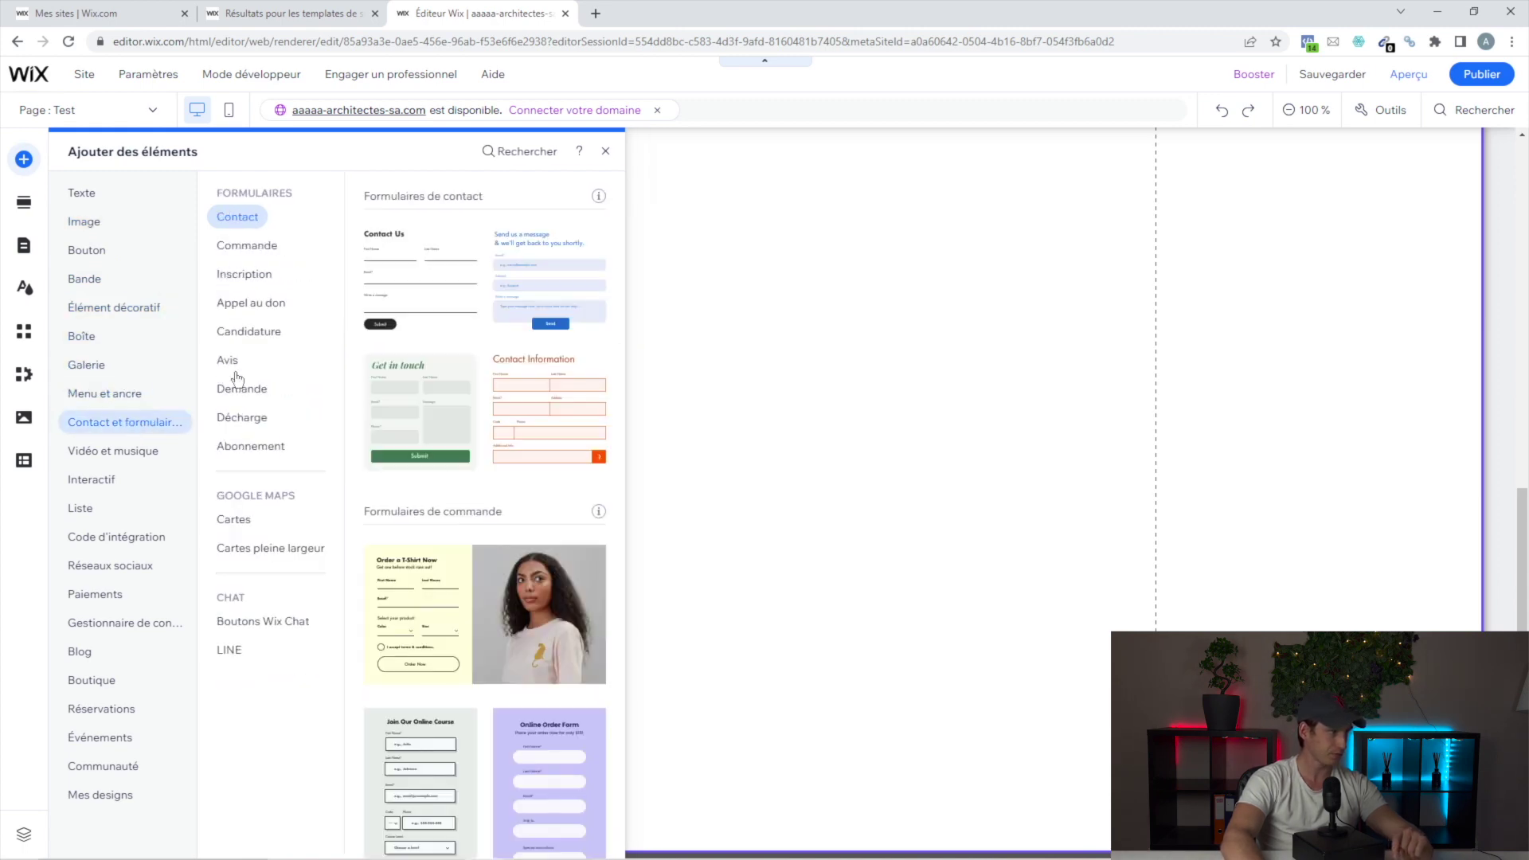
pyautogui.click(393, 277)
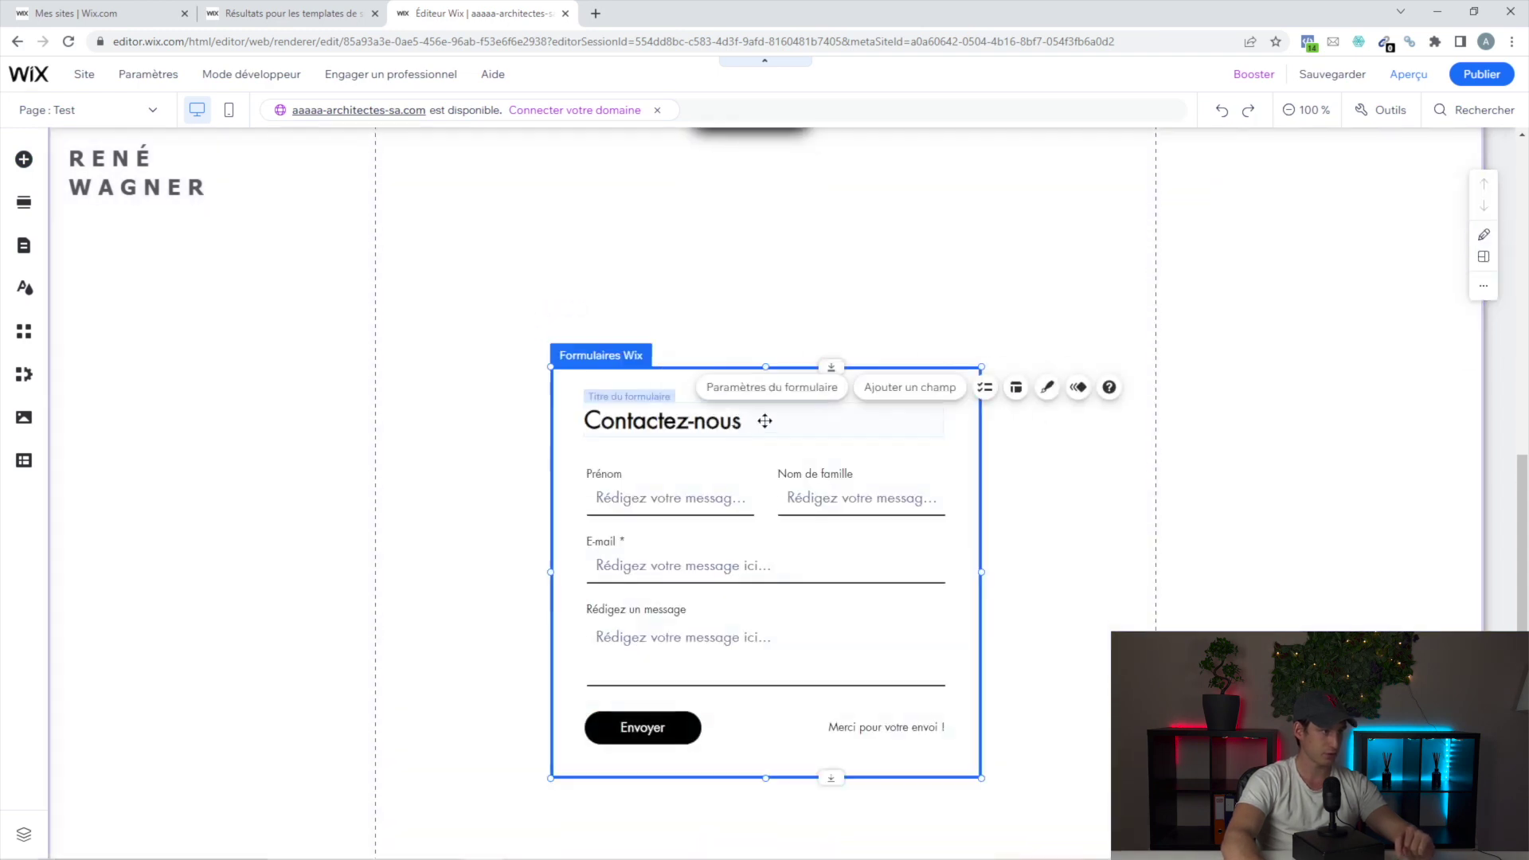
pyautogui.moveTo(765, 421); pyautogui.dragTo(820, 393)
pyautogui.moveTo(900, 435); pyautogui.dragTo(908, 376)
# - Examine the layout and the distance between the green button and the contact form
pyautogui.scroll(12, 869, 427)
pyautogui.scroll(-5, 860, 438)
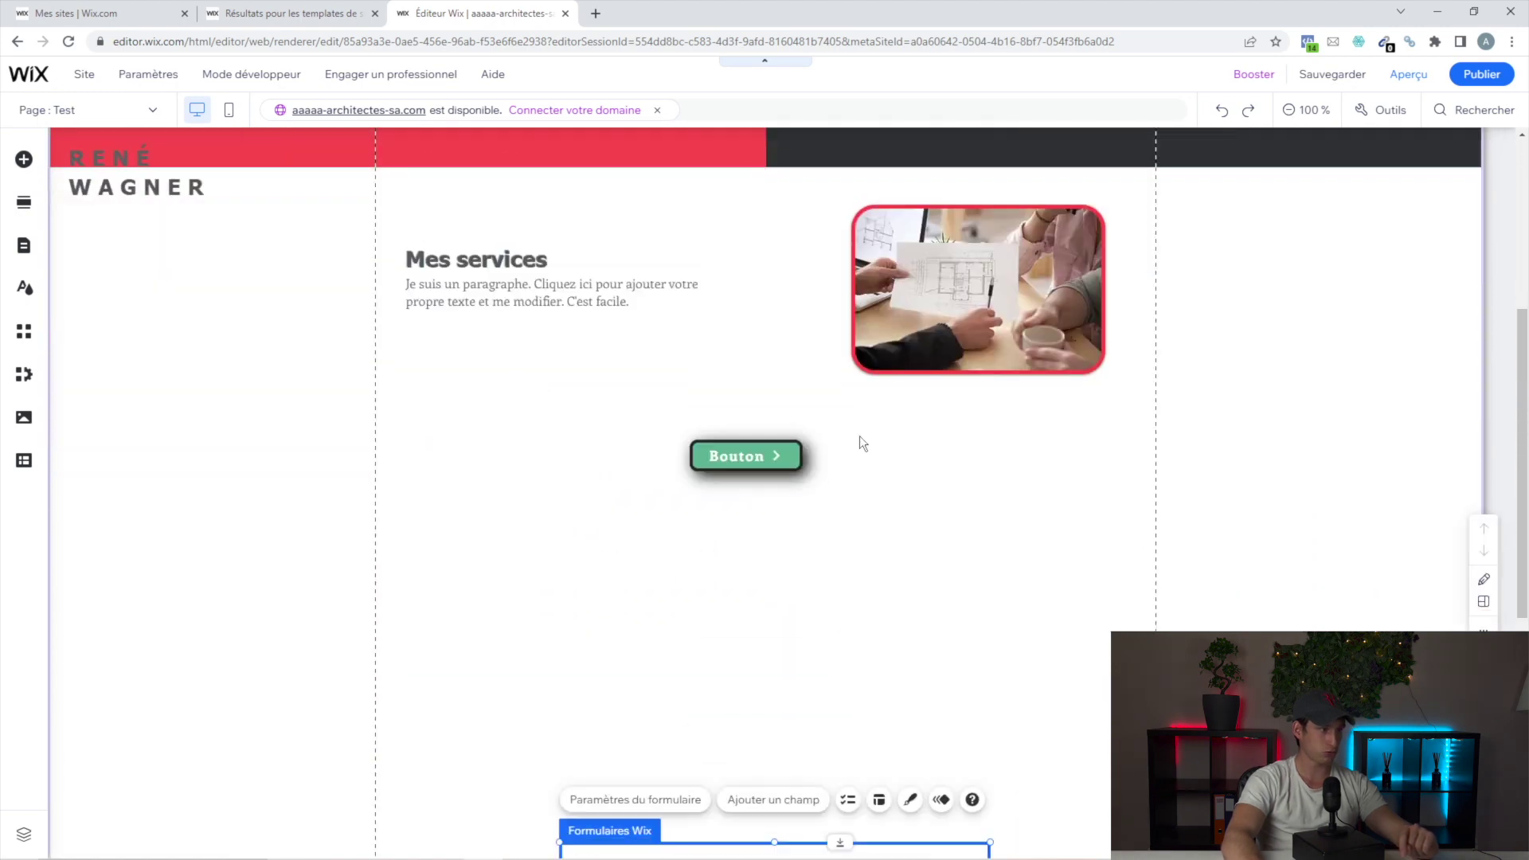
pyautogui.scroll(-5, 858, 437)
pyautogui.scroll(4, 858, 557)
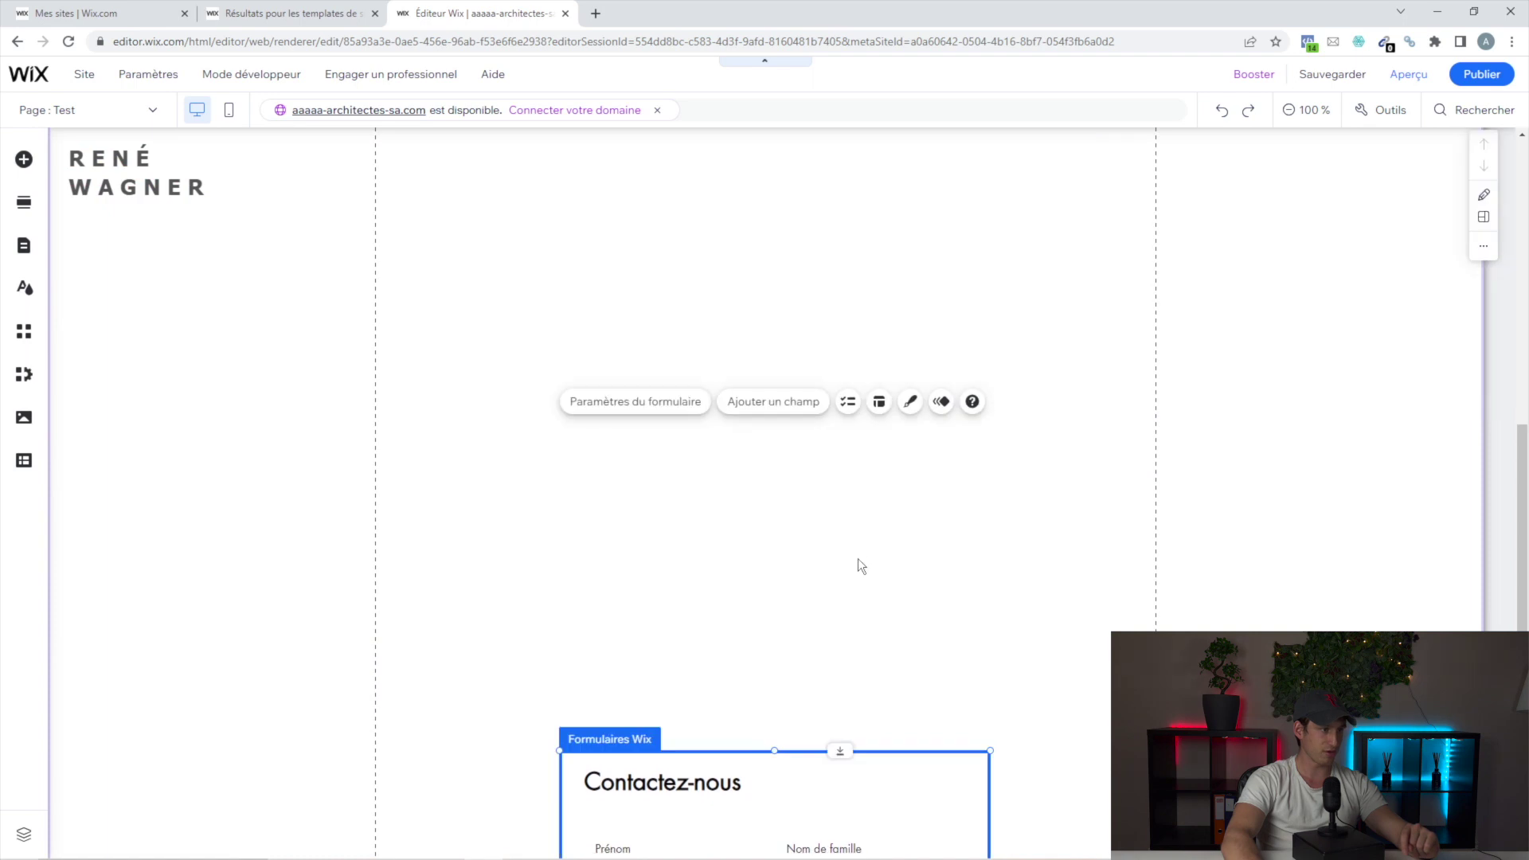
pyautogui.scroll(6, 858, 559)
pyautogui.click(752, 532)
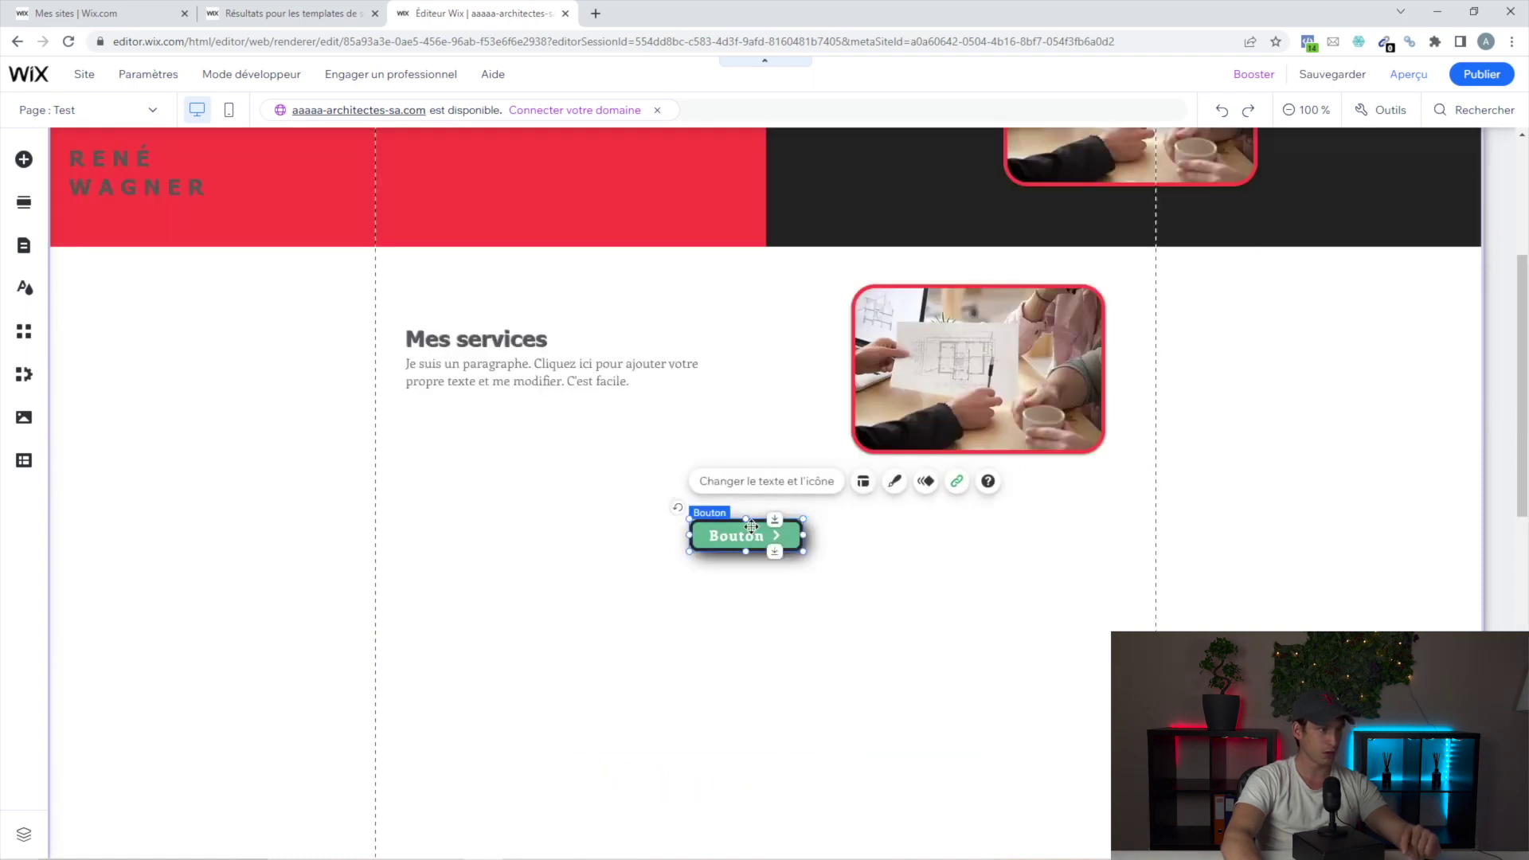
pyautogui.scroll(-3, 424, 438)
pyautogui.moveTo(422, 386); pyautogui.dragTo(1064, 629)
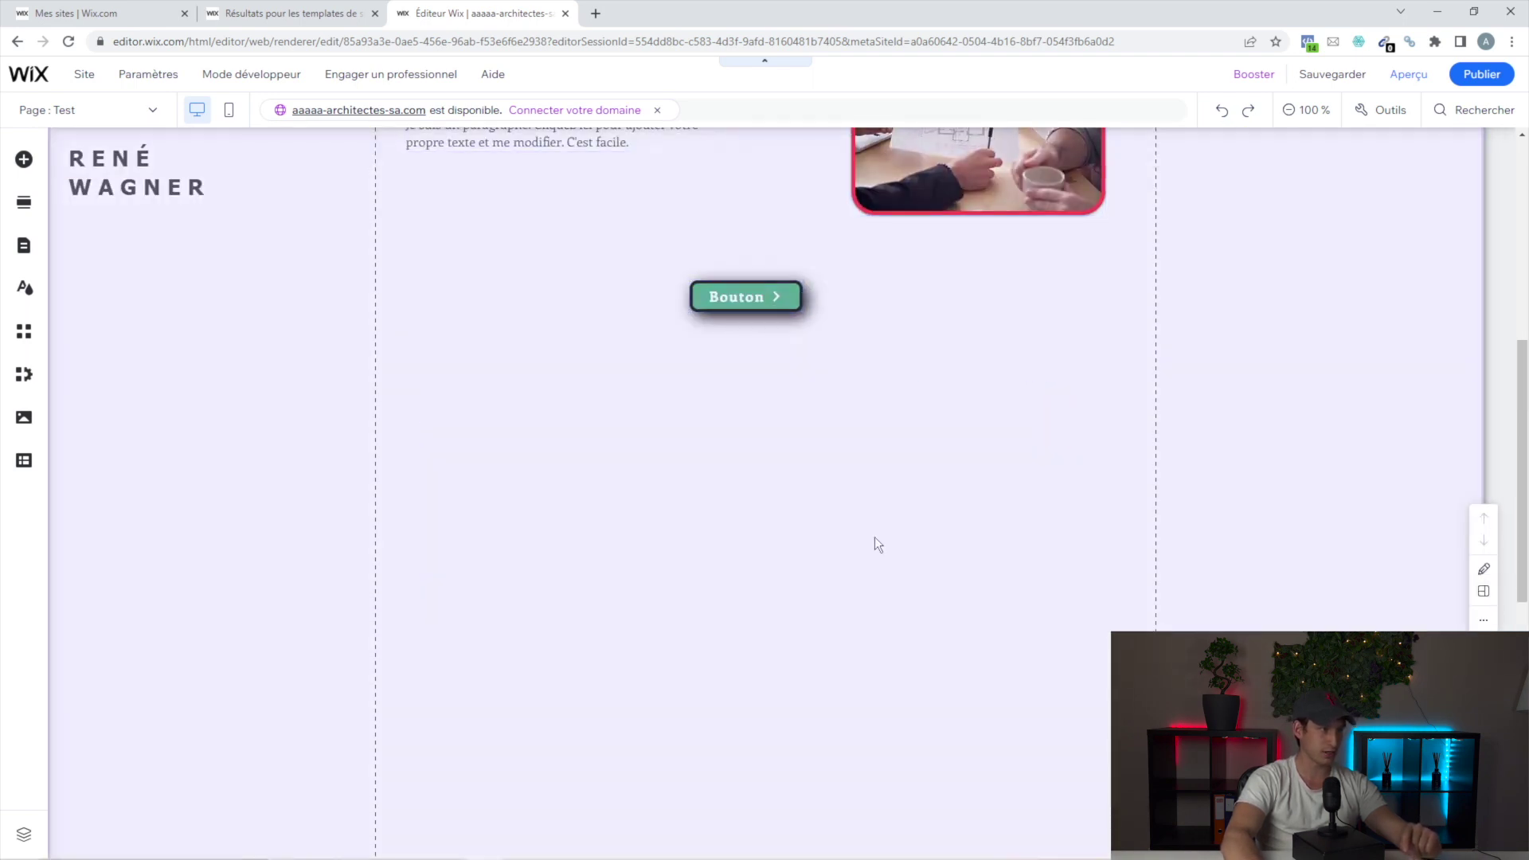
pyautogui.scroll(-3, 904, 547)
pyautogui.scroll(3, 820, 481)
pyautogui.scroll(-5, 809, 547)
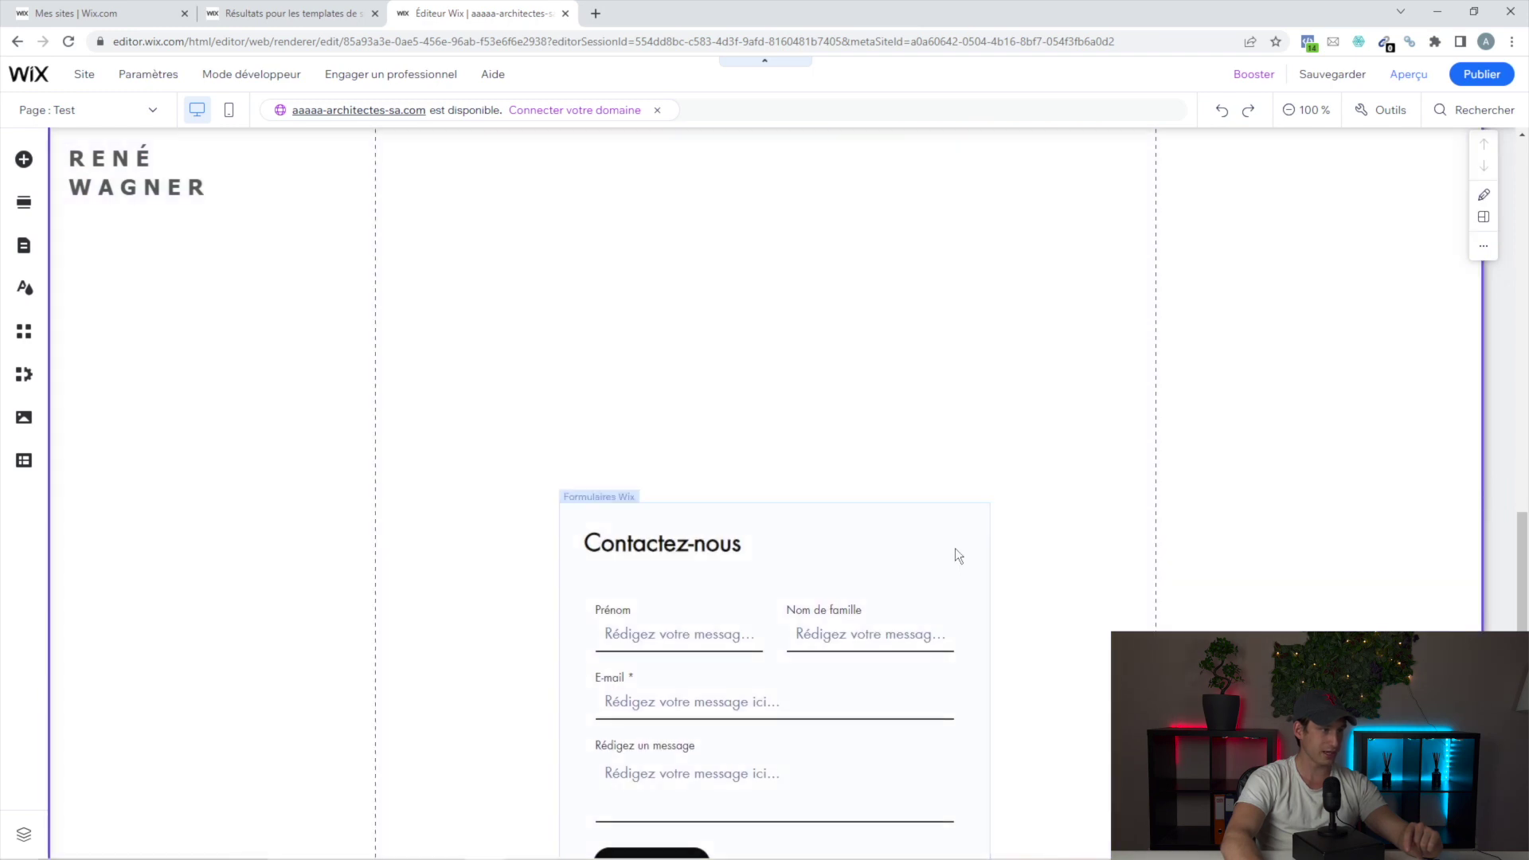
# - Move the contact form further down the section so it sits just above the footer
pyautogui.click(939, 508)
pyautogui.moveTo(857, 522); pyautogui.dragTo(860, 764)
pyautogui.scroll(7, 881, 403)
pyautogui.scroll(3, 880, 402)
pyautogui.scroll(-10, 476, 328)
pyautogui.scroll(3, 238, 285)
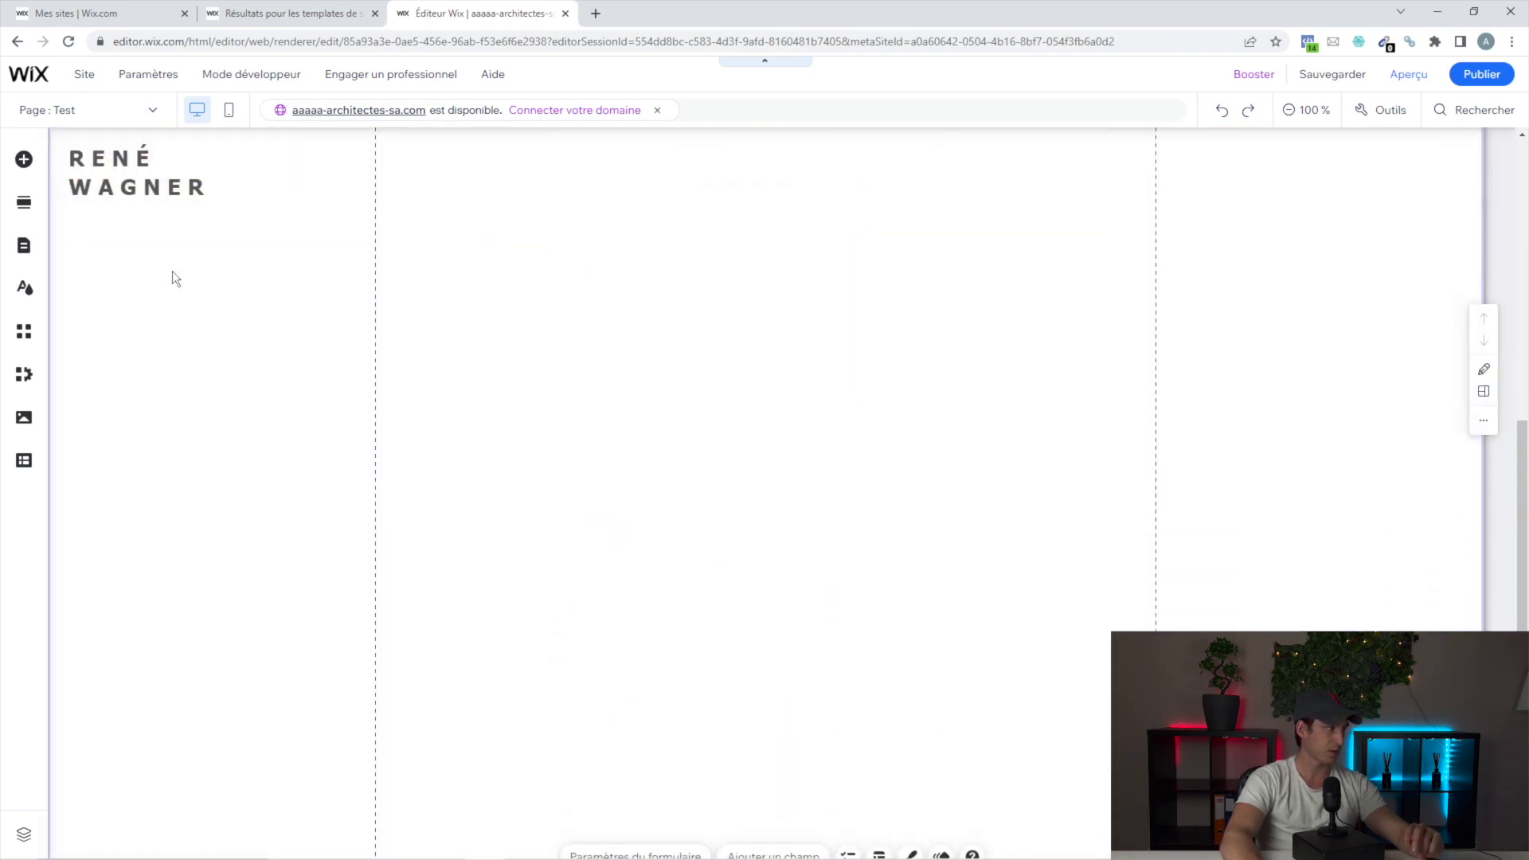
pyautogui.scroll(-7, 202, 278)
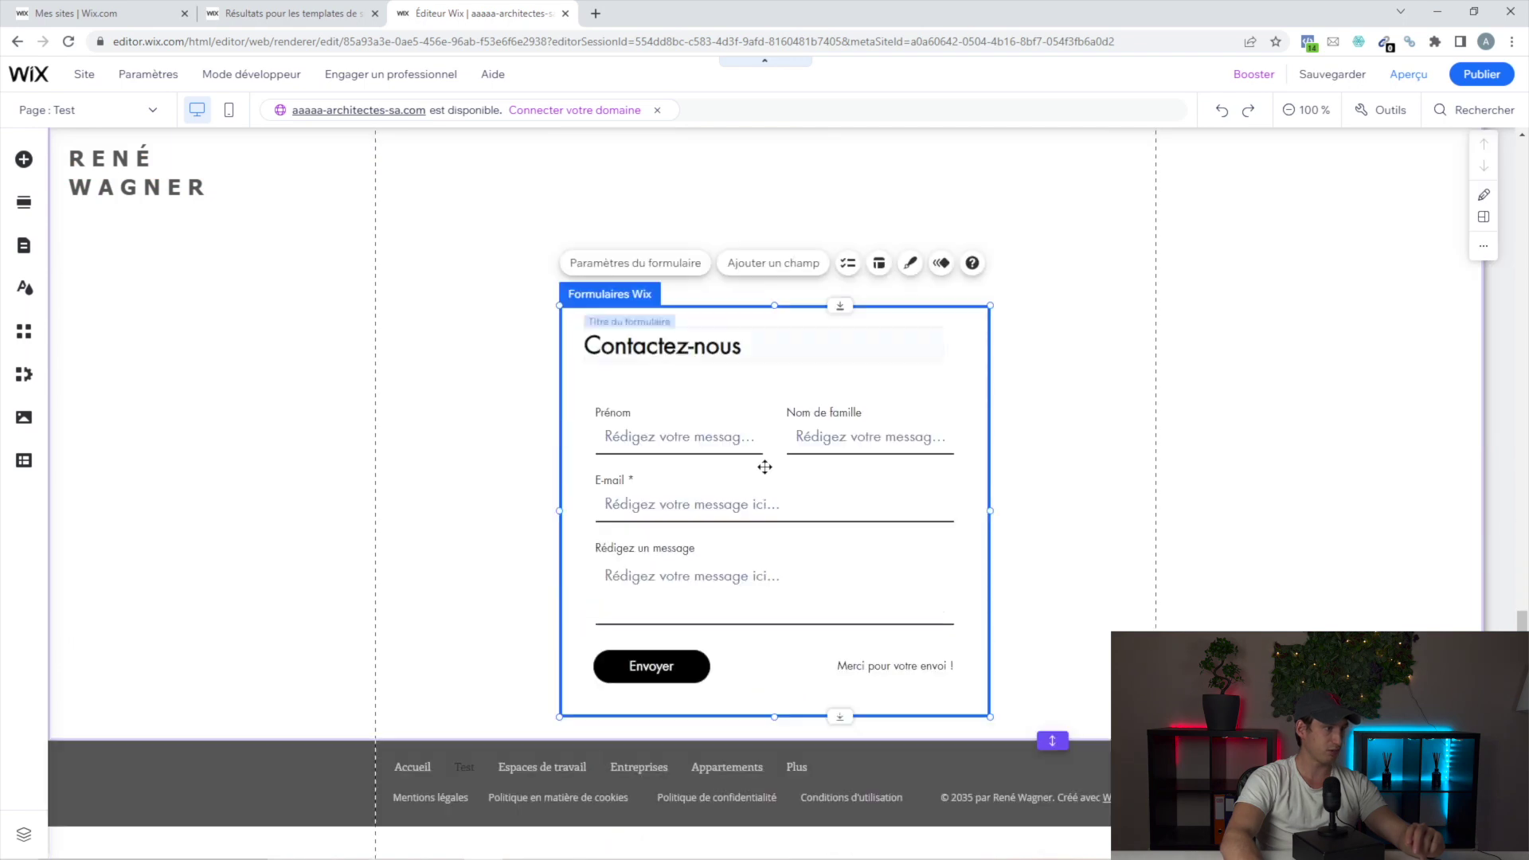
# - Add an anchor to the page and position it level with the upper edge of the contact form
pyautogui.click(23, 160)
pyautogui.click(104, 307)
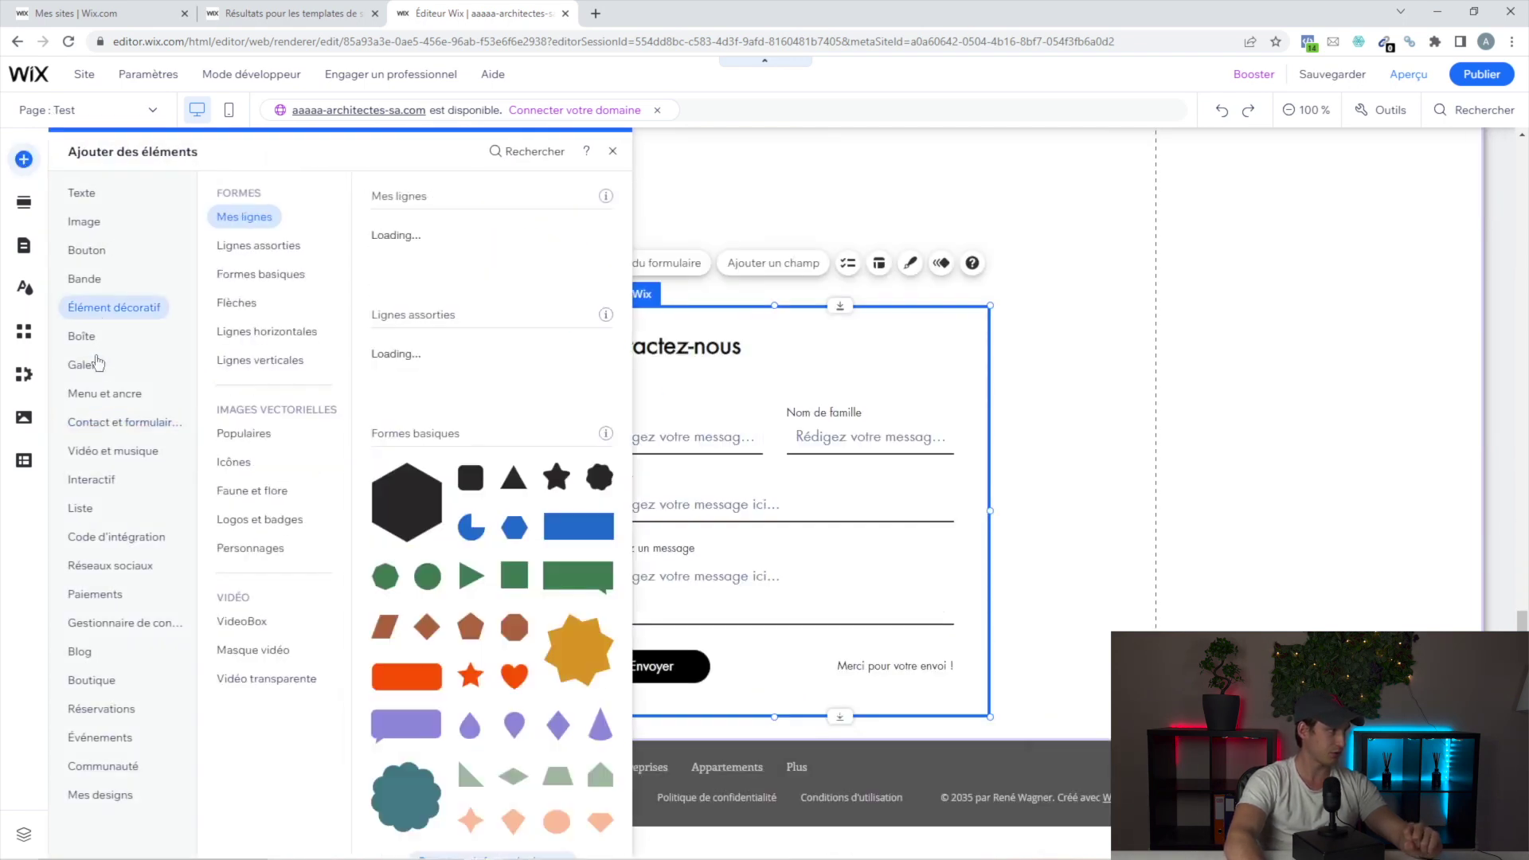
pyautogui.click(105, 398)
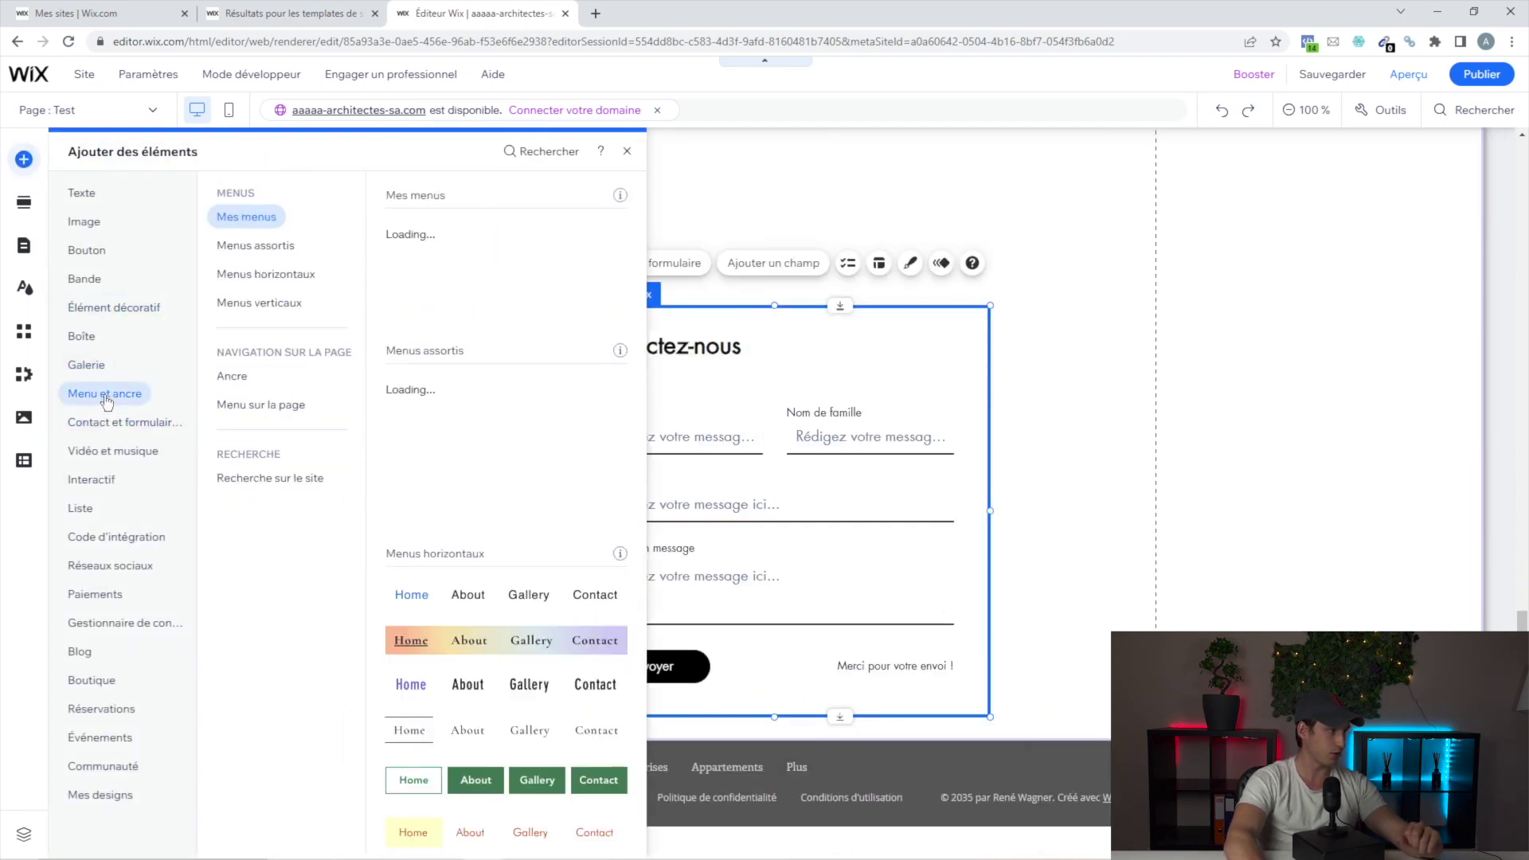
pyautogui.click(235, 381)
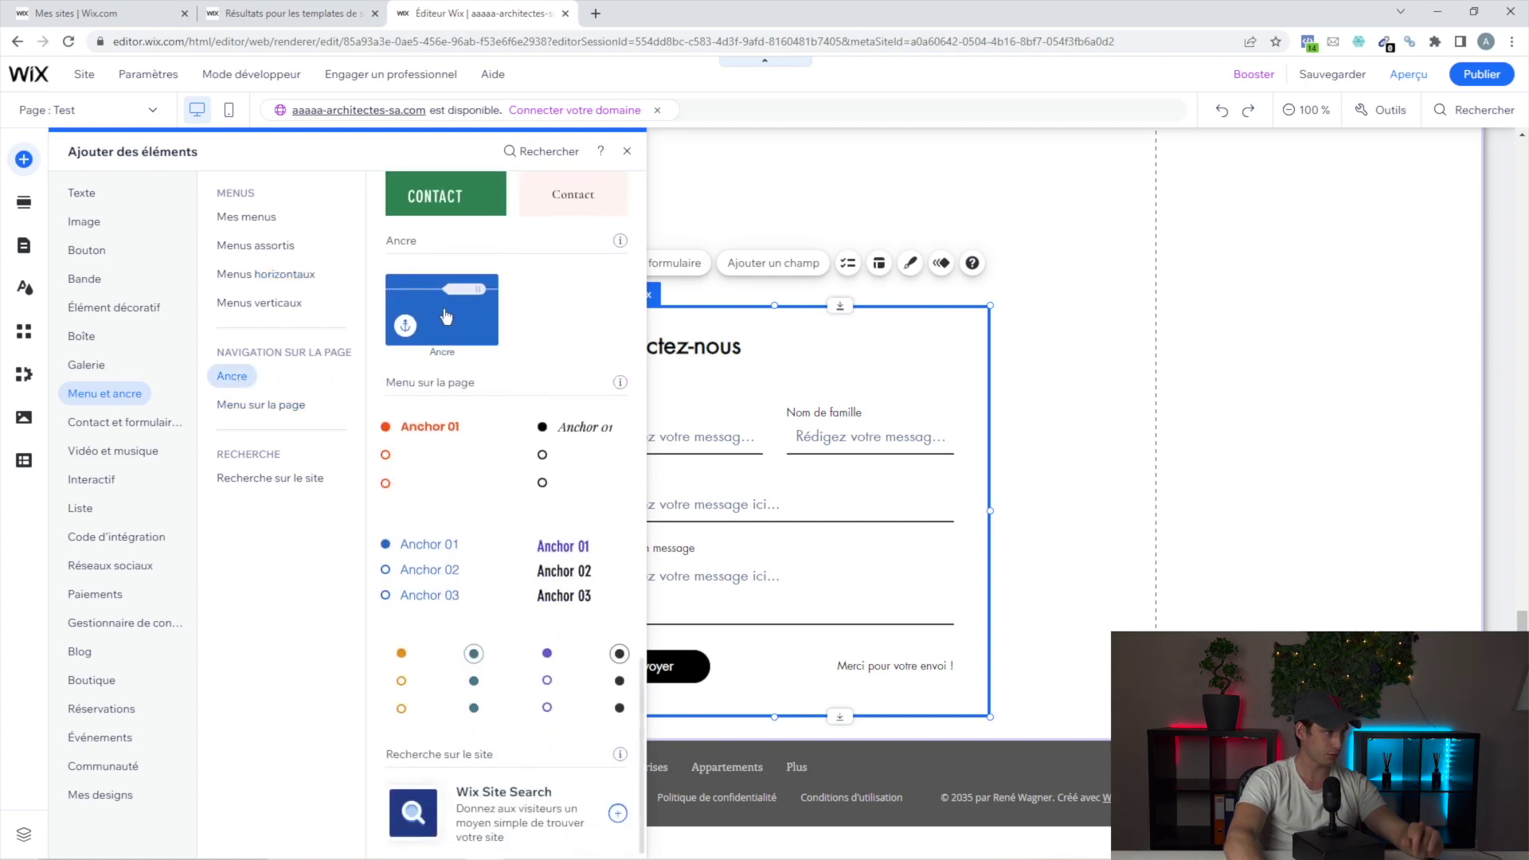
pyautogui.click(446, 317)
pyautogui.moveTo(1366, 495); pyautogui.dragTo(1397, 297)
# - Name the anchor "contact" and close its settings
pyautogui.click(1172, 575)
pyautogui.write('contact')
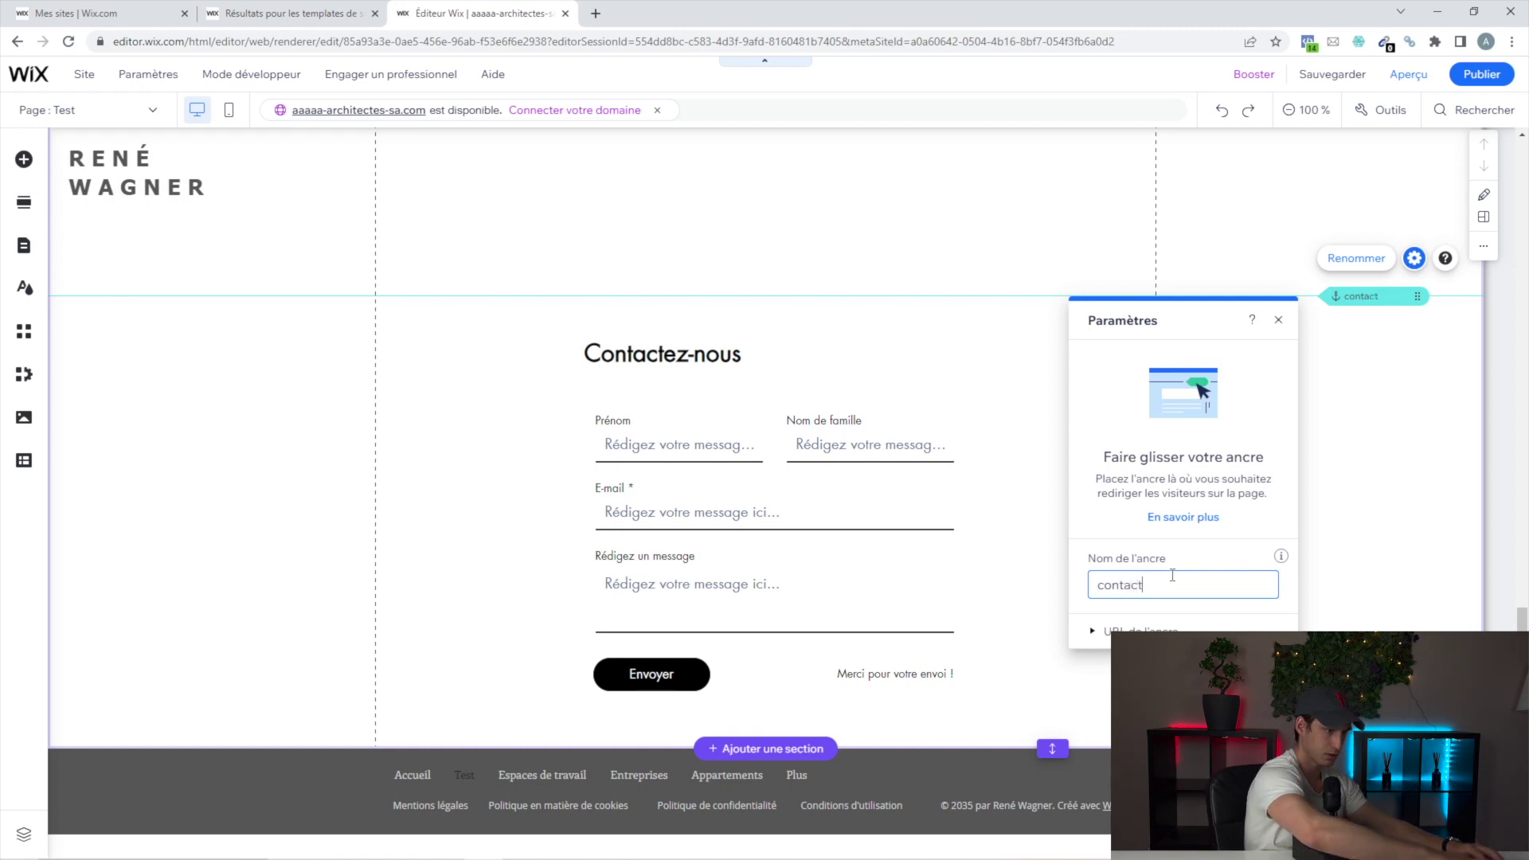
pyautogui.press('Return')
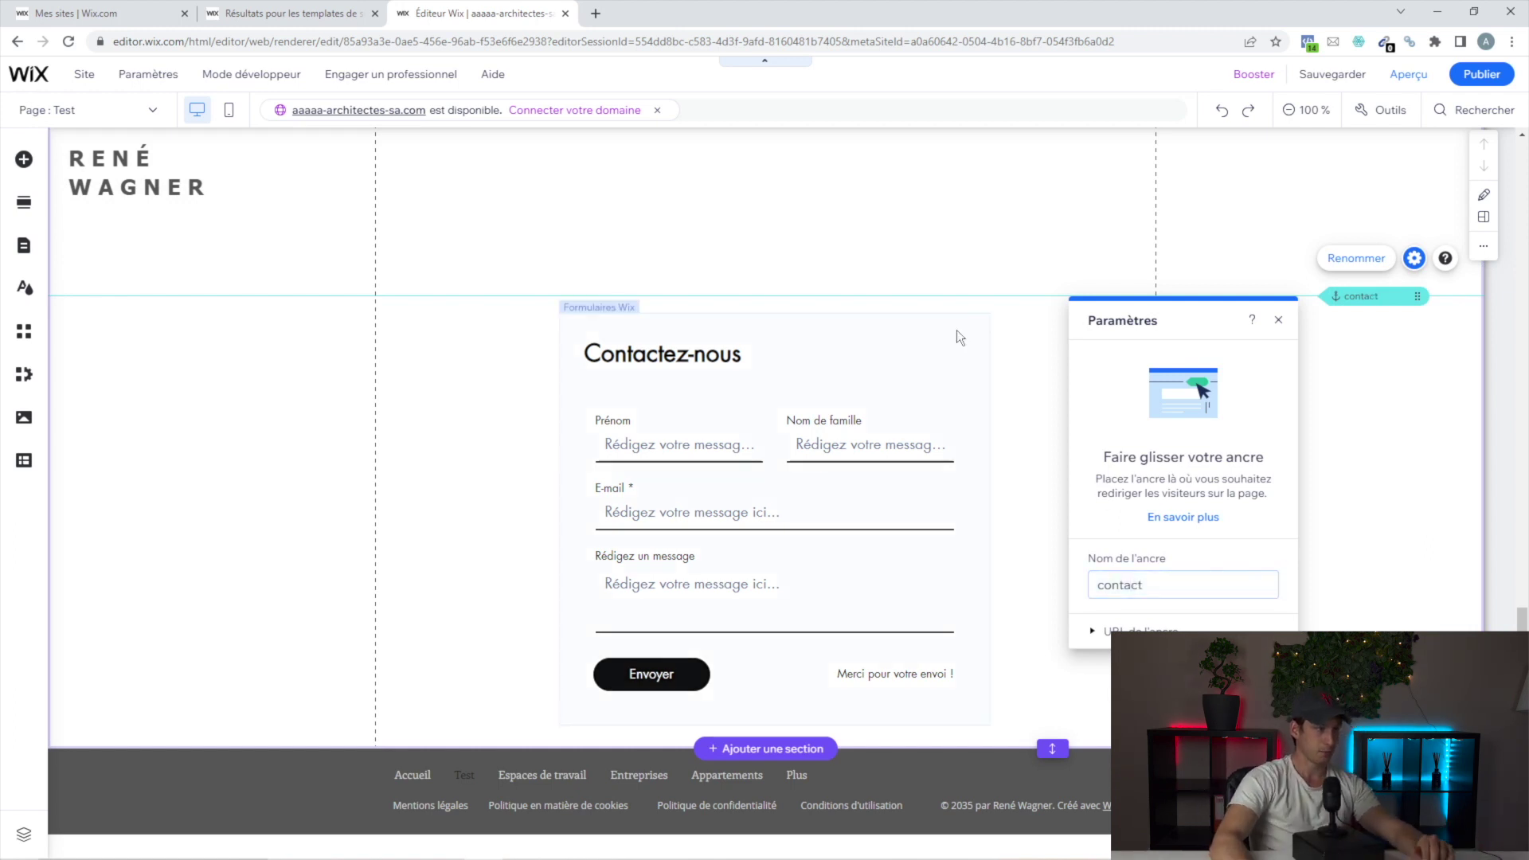
pyautogui.click(957, 331)
# - Change the green button's link to a section or anchor, targeting the "contact" anchor on the current Test page
pyautogui.scroll(12, 966, 323)
pyautogui.click(766, 347)
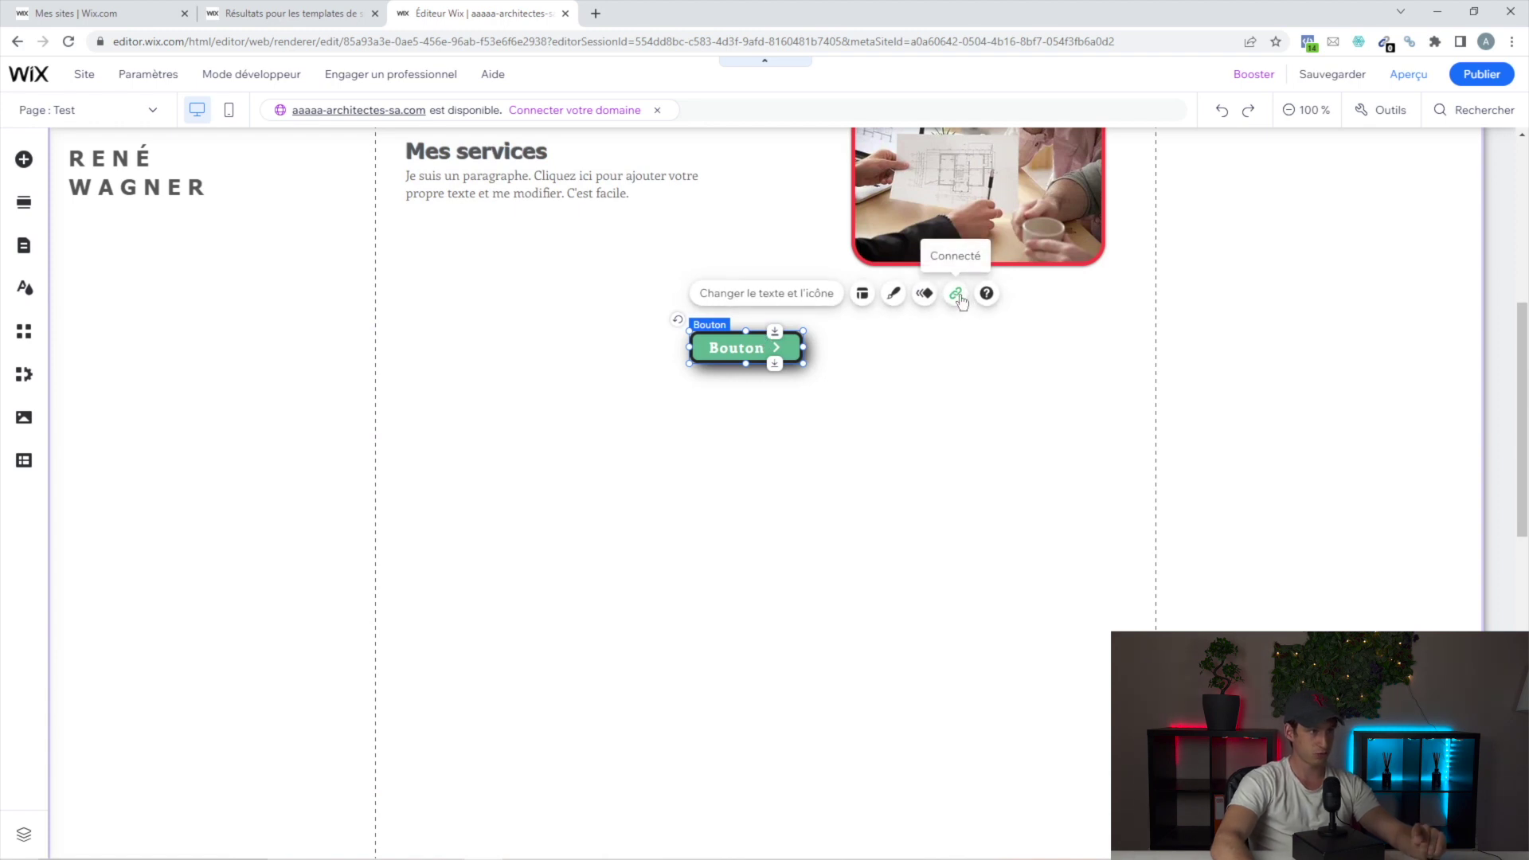
pyautogui.click(957, 294)
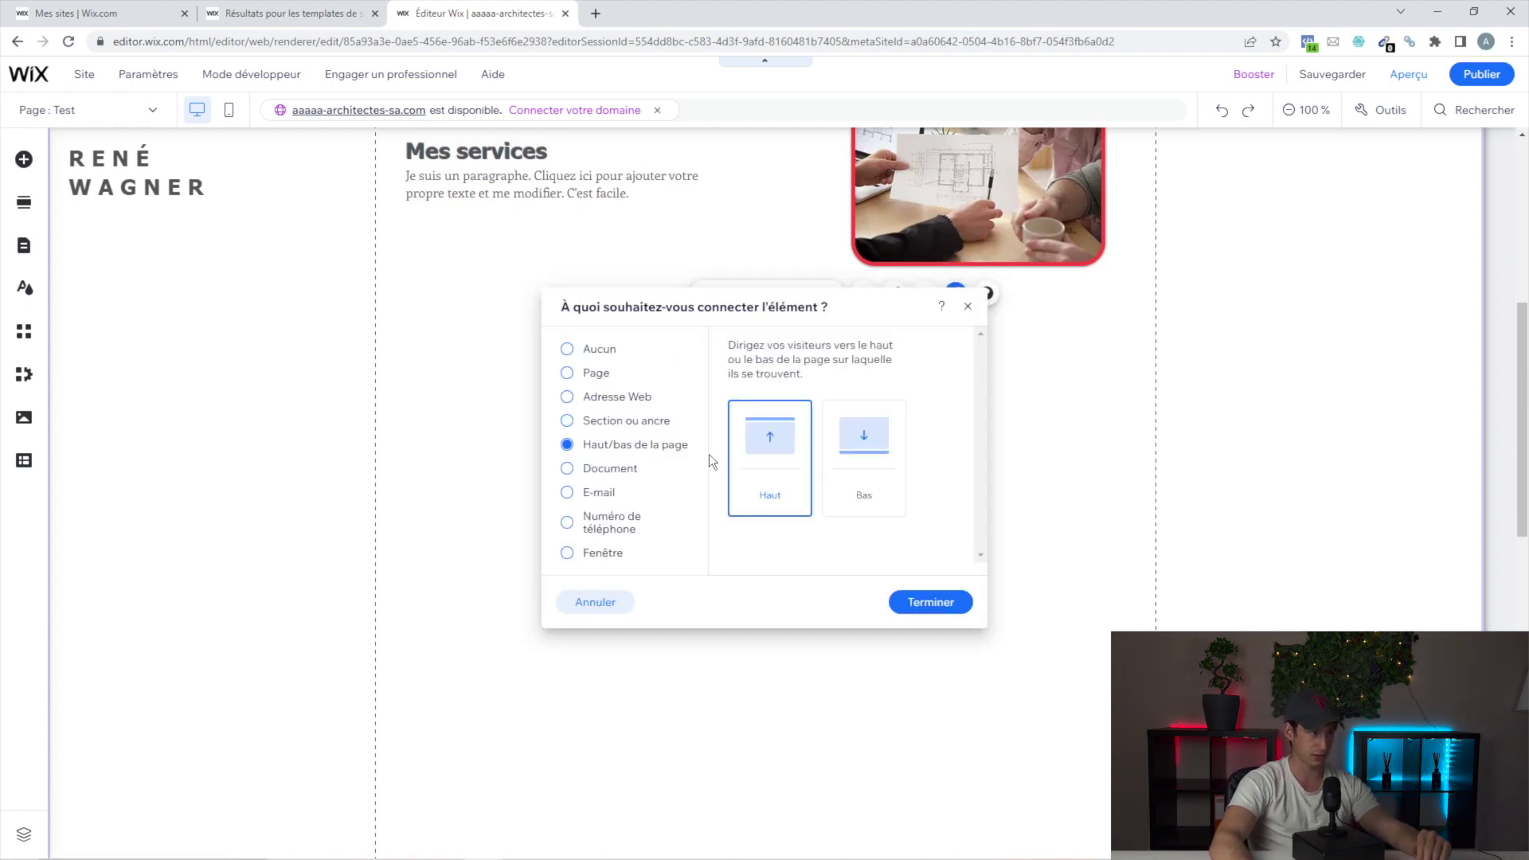
pyautogui.click(610, 421)
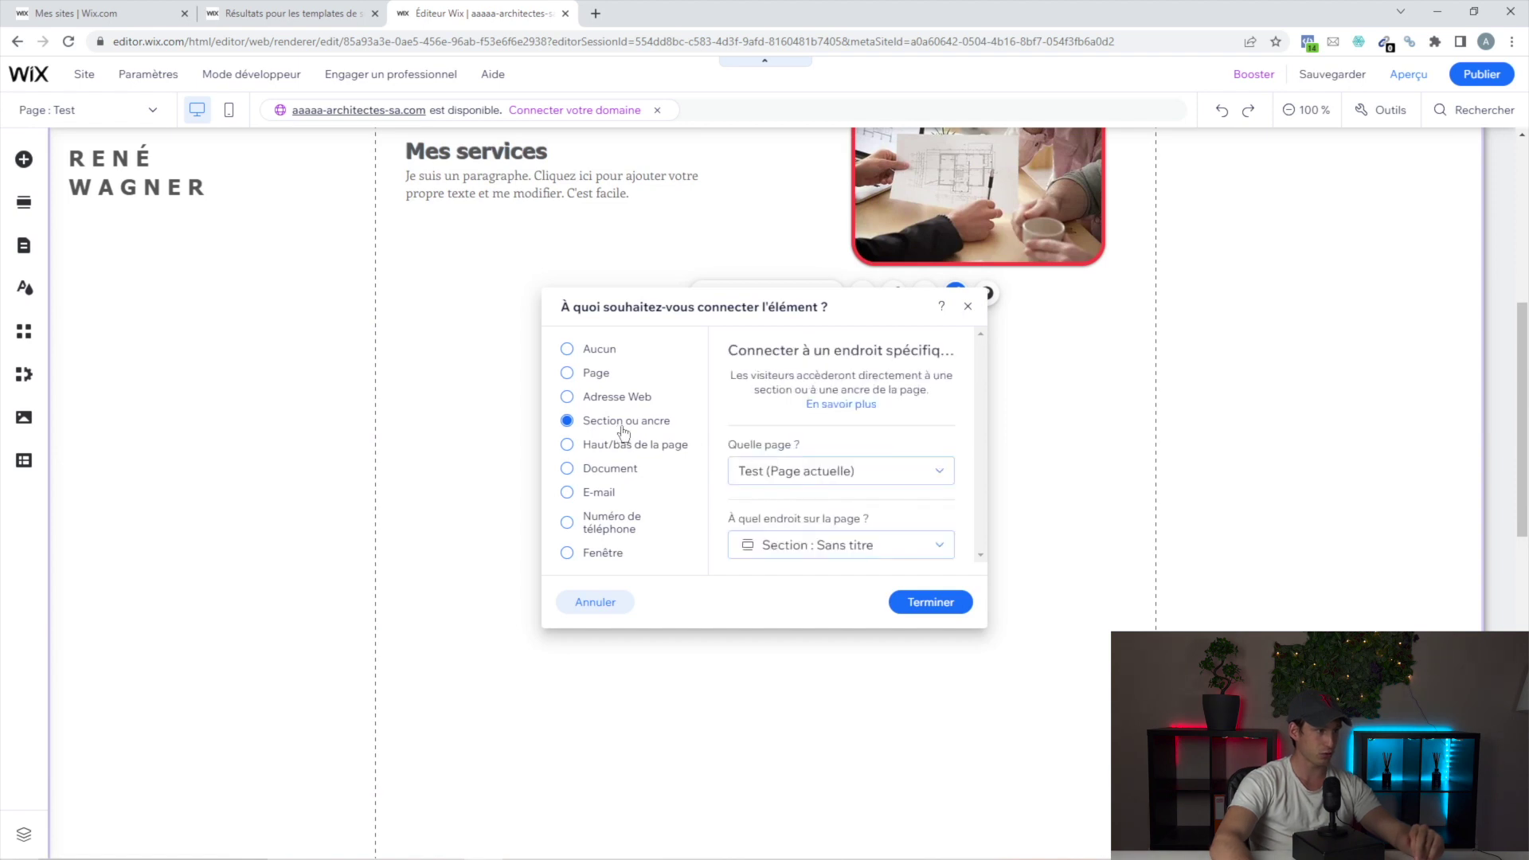
pyautogui.click(800, 477)
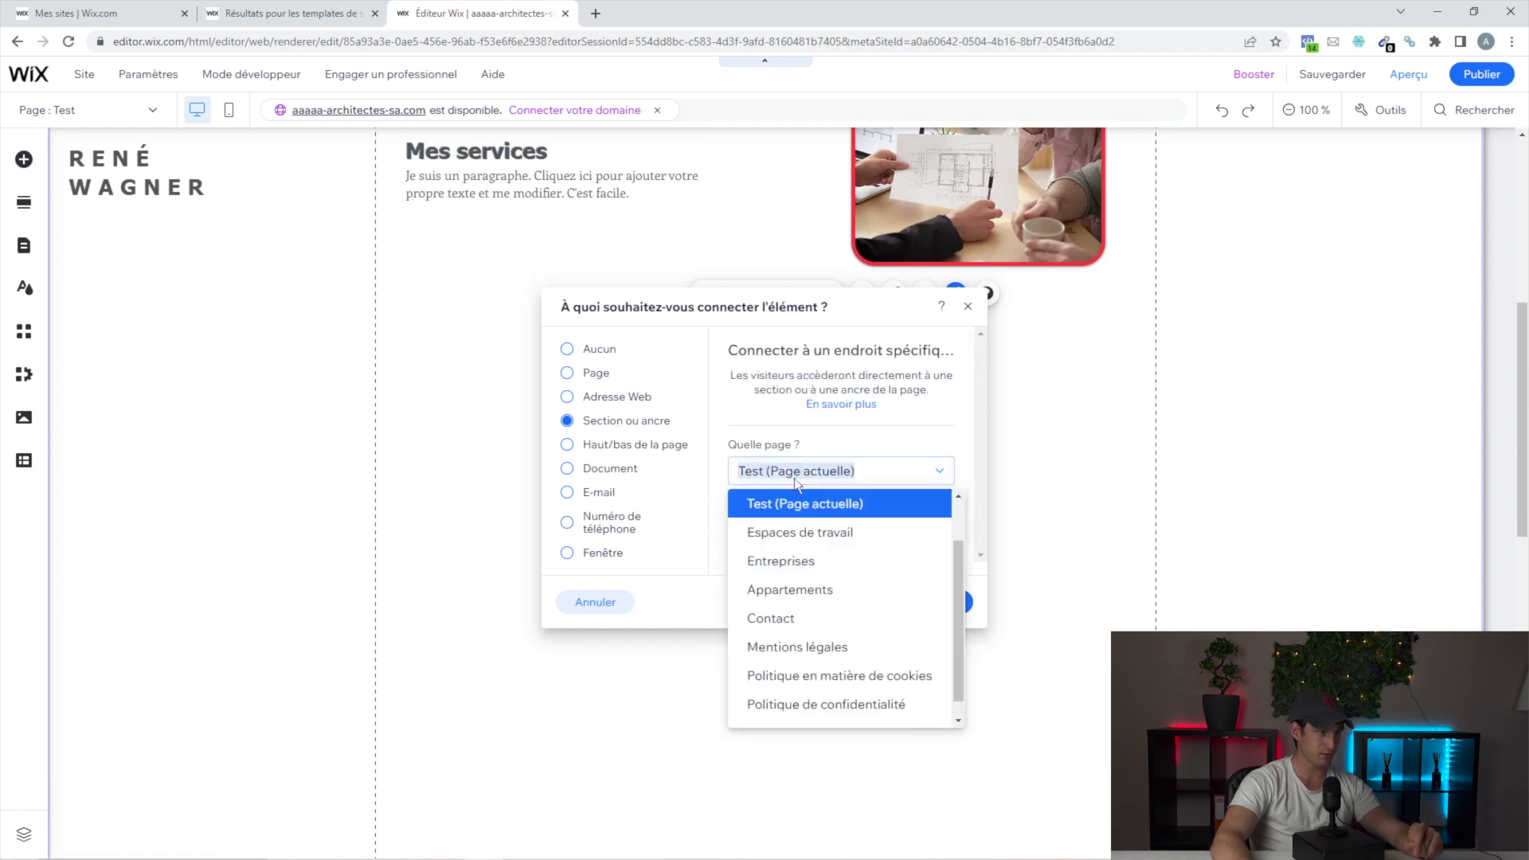
pyautogui.click(834, 509)
pyautogui.click(837, 546)
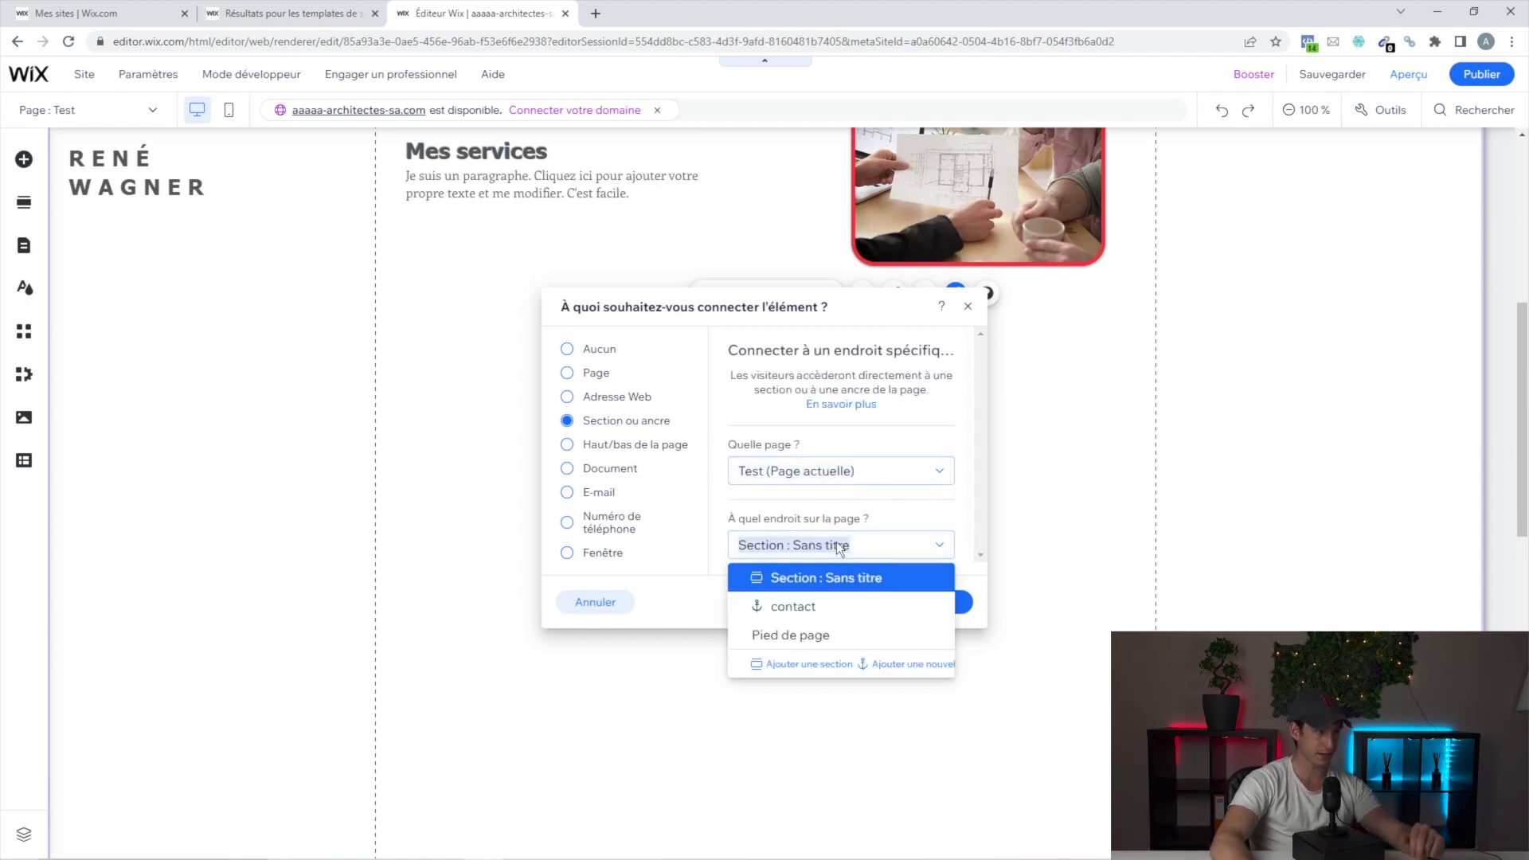
pyautogui.click(842, 609)
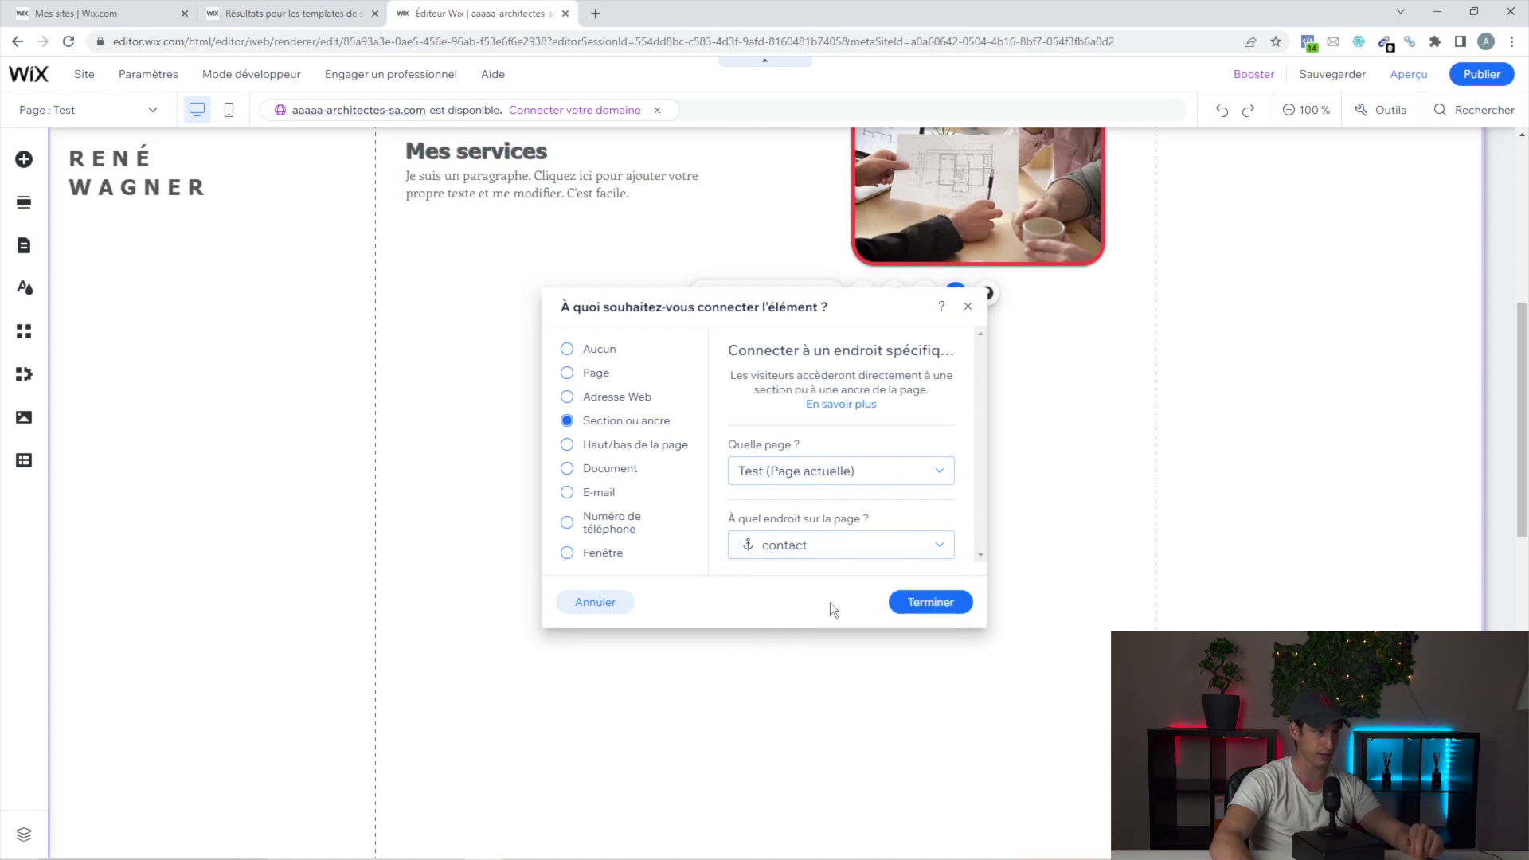
pyautogui.click(944, 604)
# - Preview the site, test the button's jump to the contact form, and return to editing
pyautogui.click(1403, 73)
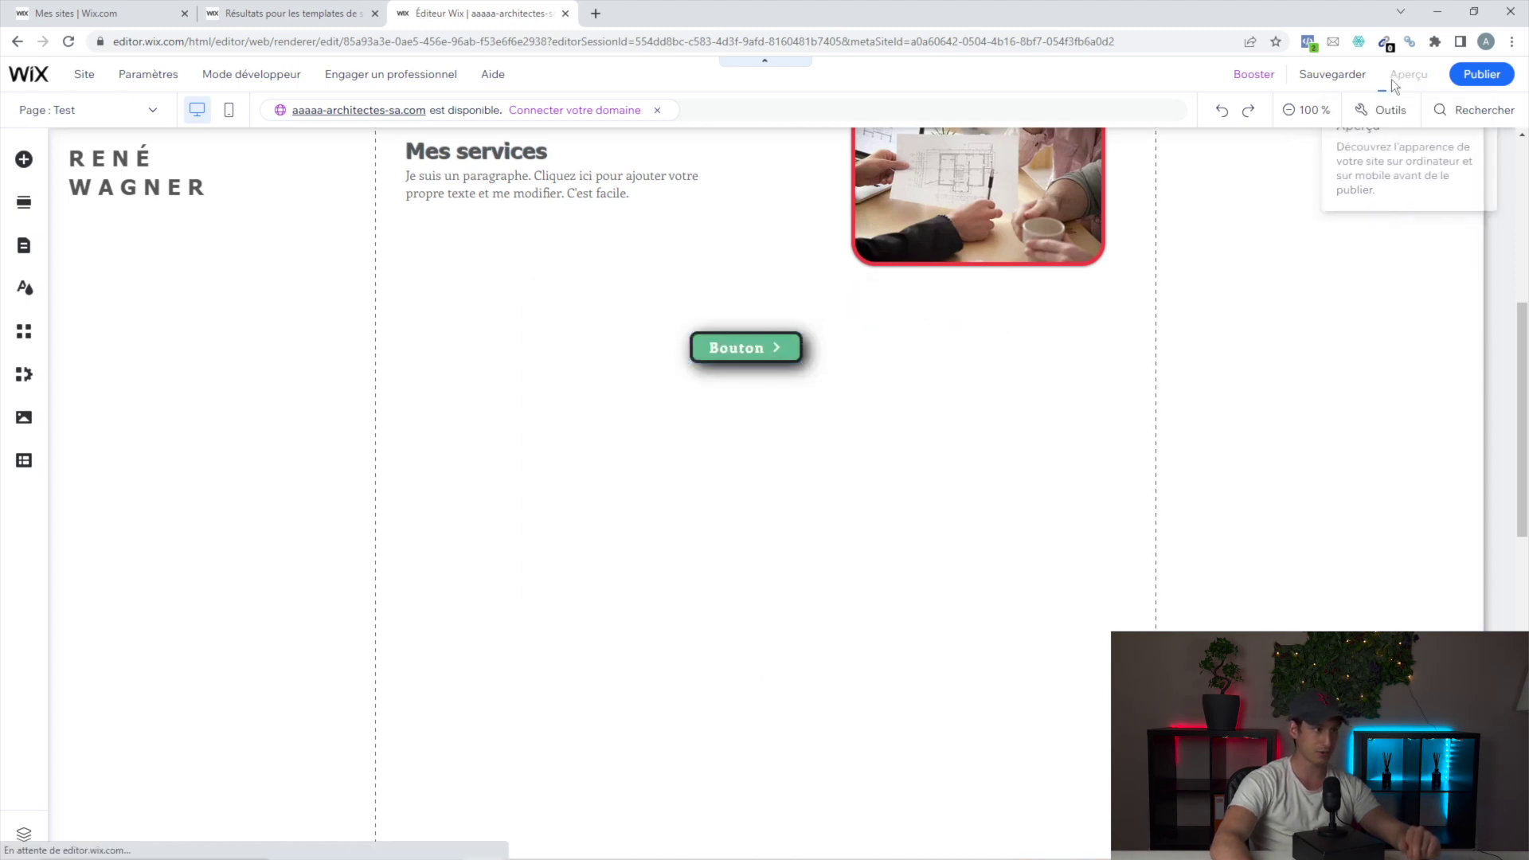
pyautogui.click(749, 753)
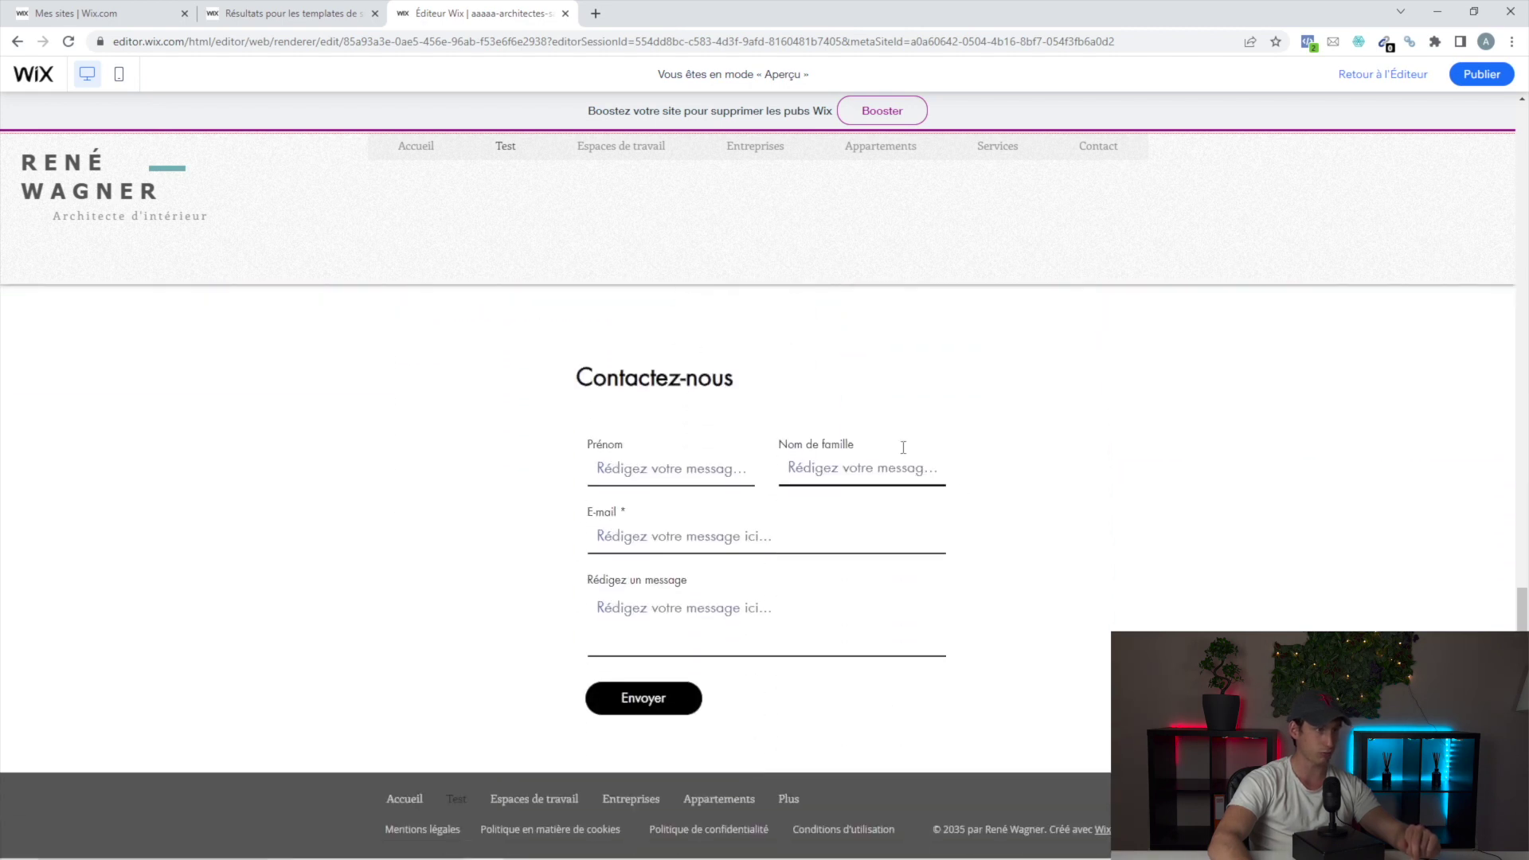
pyautogui.click(1390, 76)
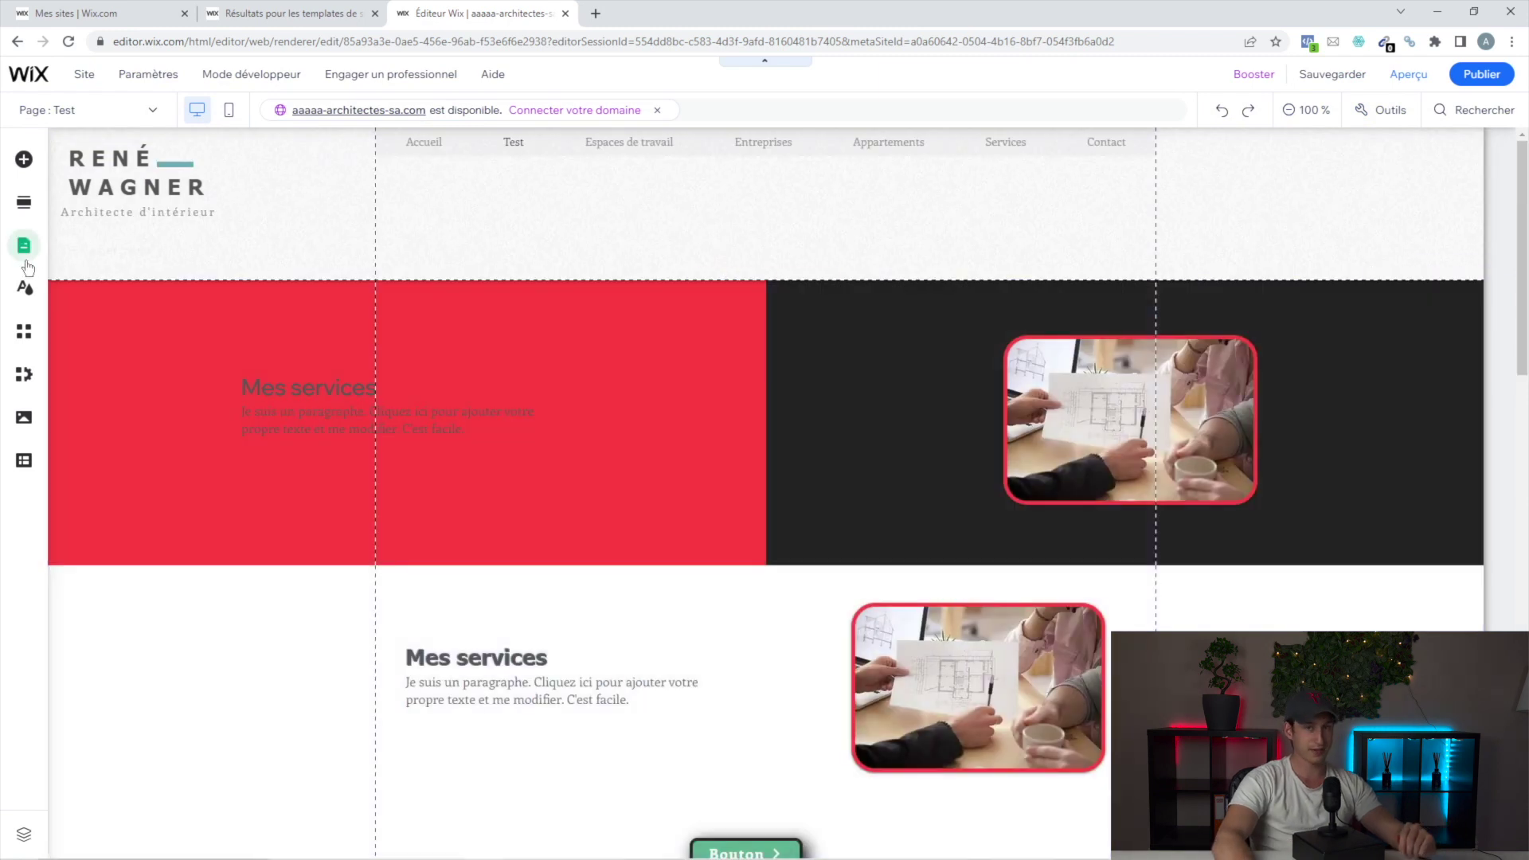
# - Look over the list of site pages, then save the site and dismiss the save dialog
pyautogui.click(24, 247)
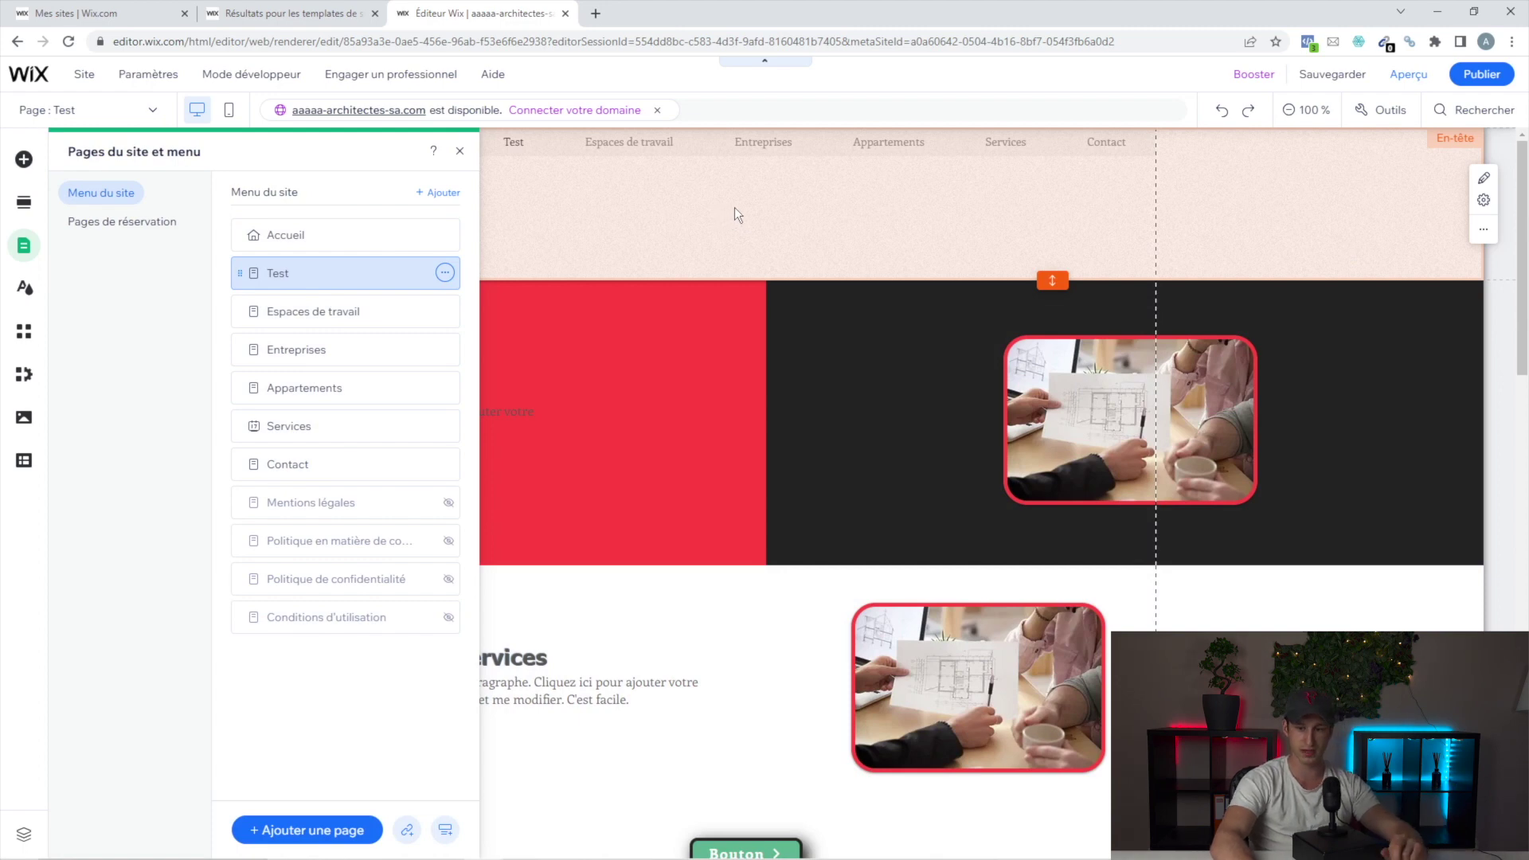
pyautogui.click(1281, 190)
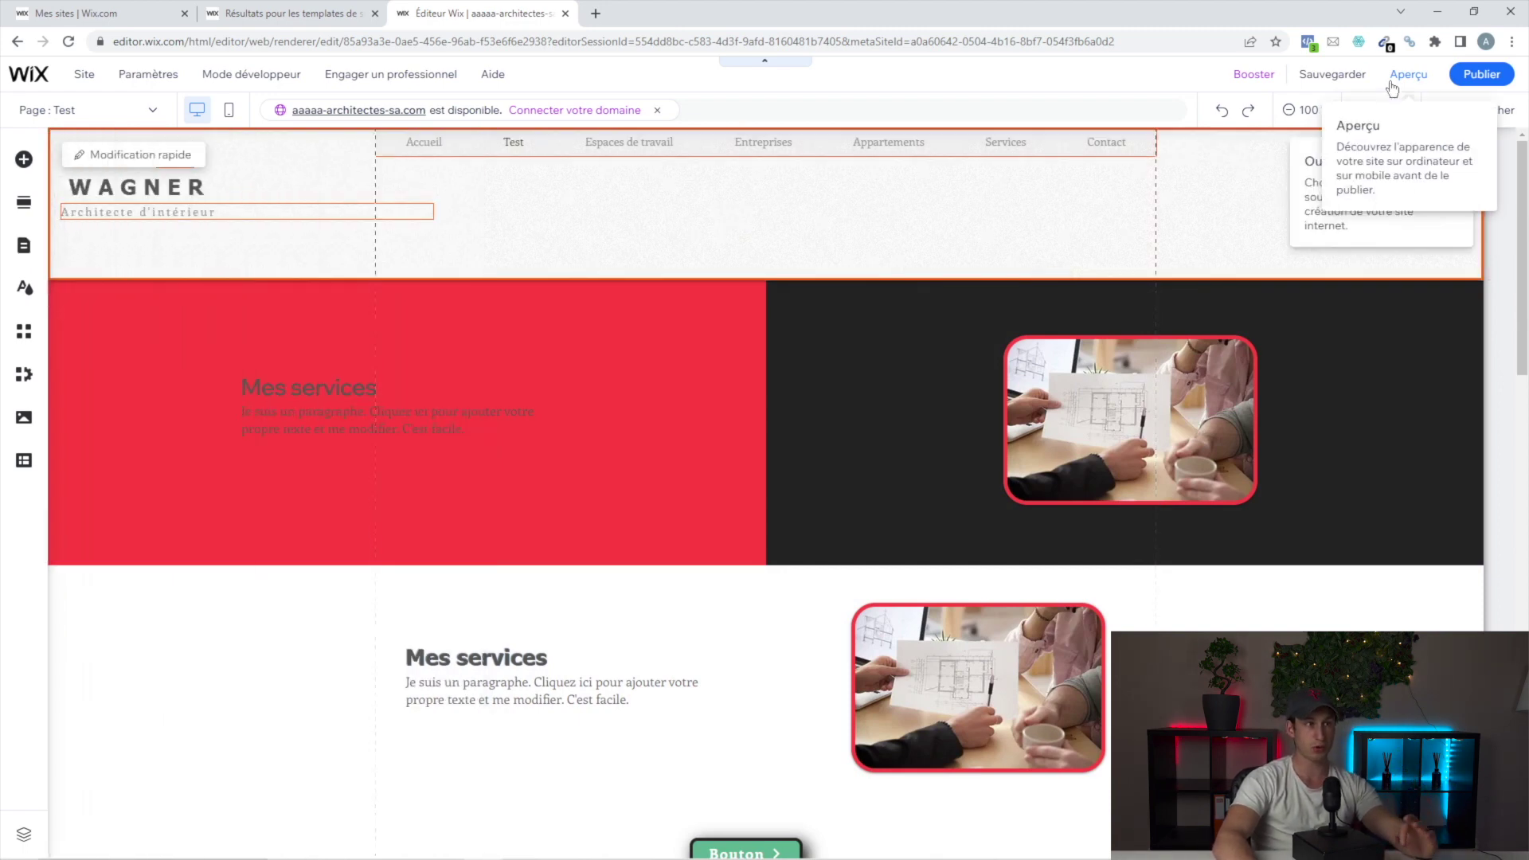
pyautogui.click(1342, 76)
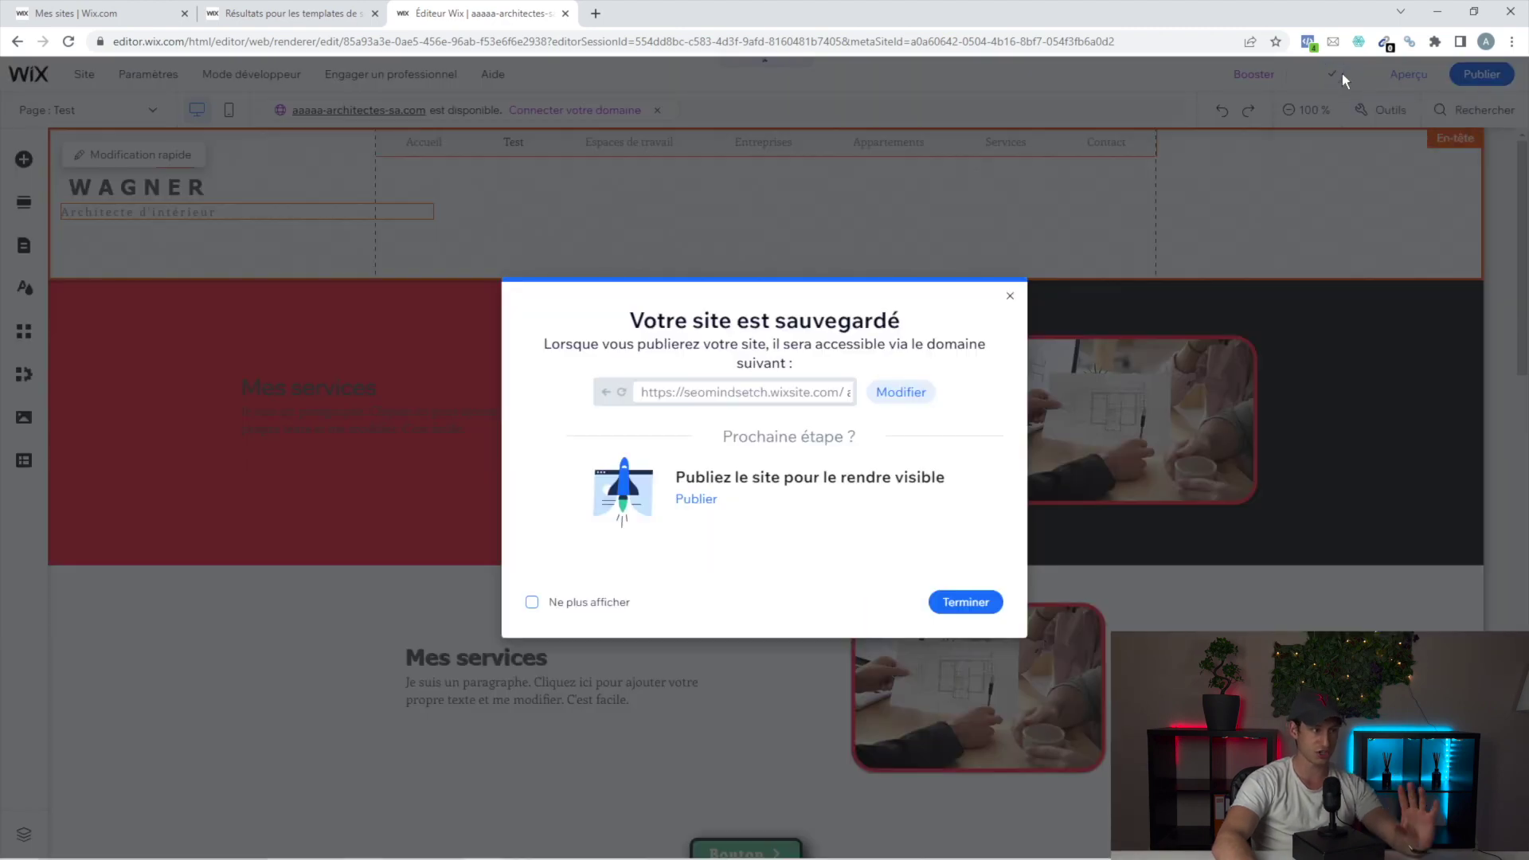
pyautogui.click(965, 602)
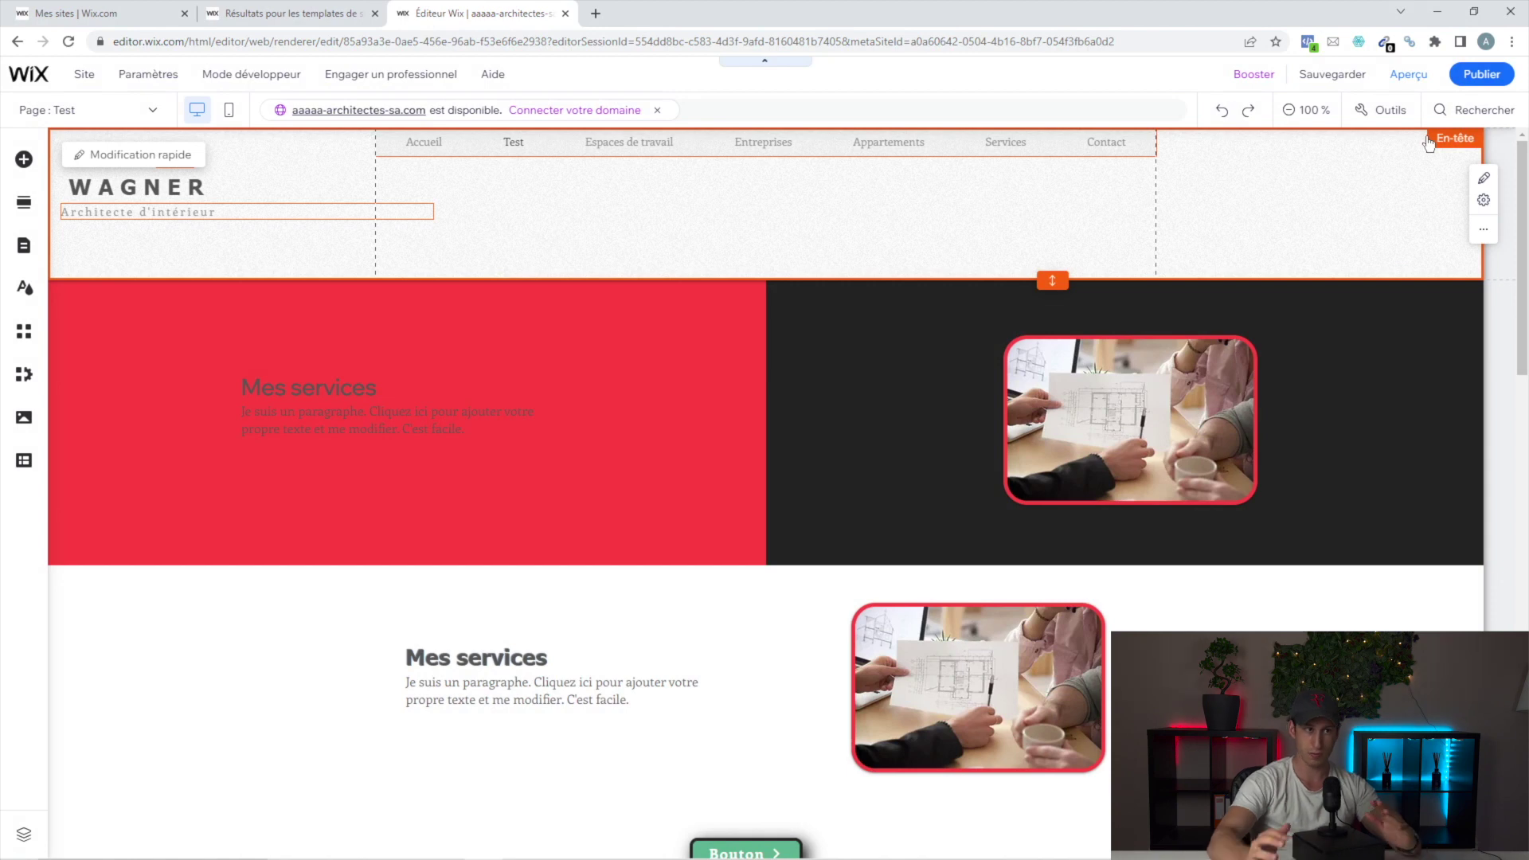
# - Publish the site and open the live version to examine the Wix subdomain in its address
pyautogui.click(1489, 80)
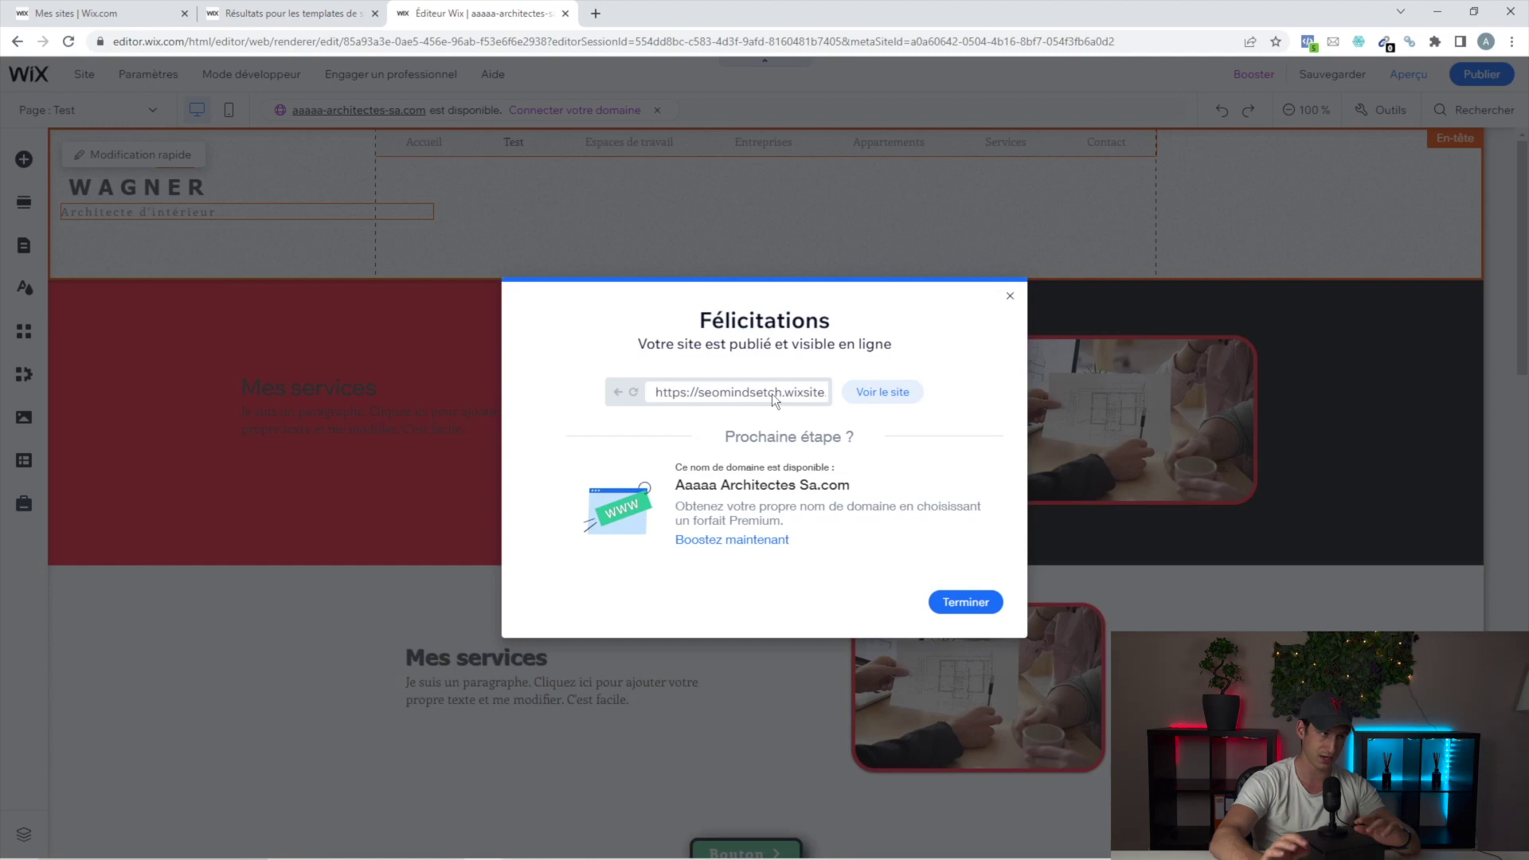
pyautogui.click(885, 393)
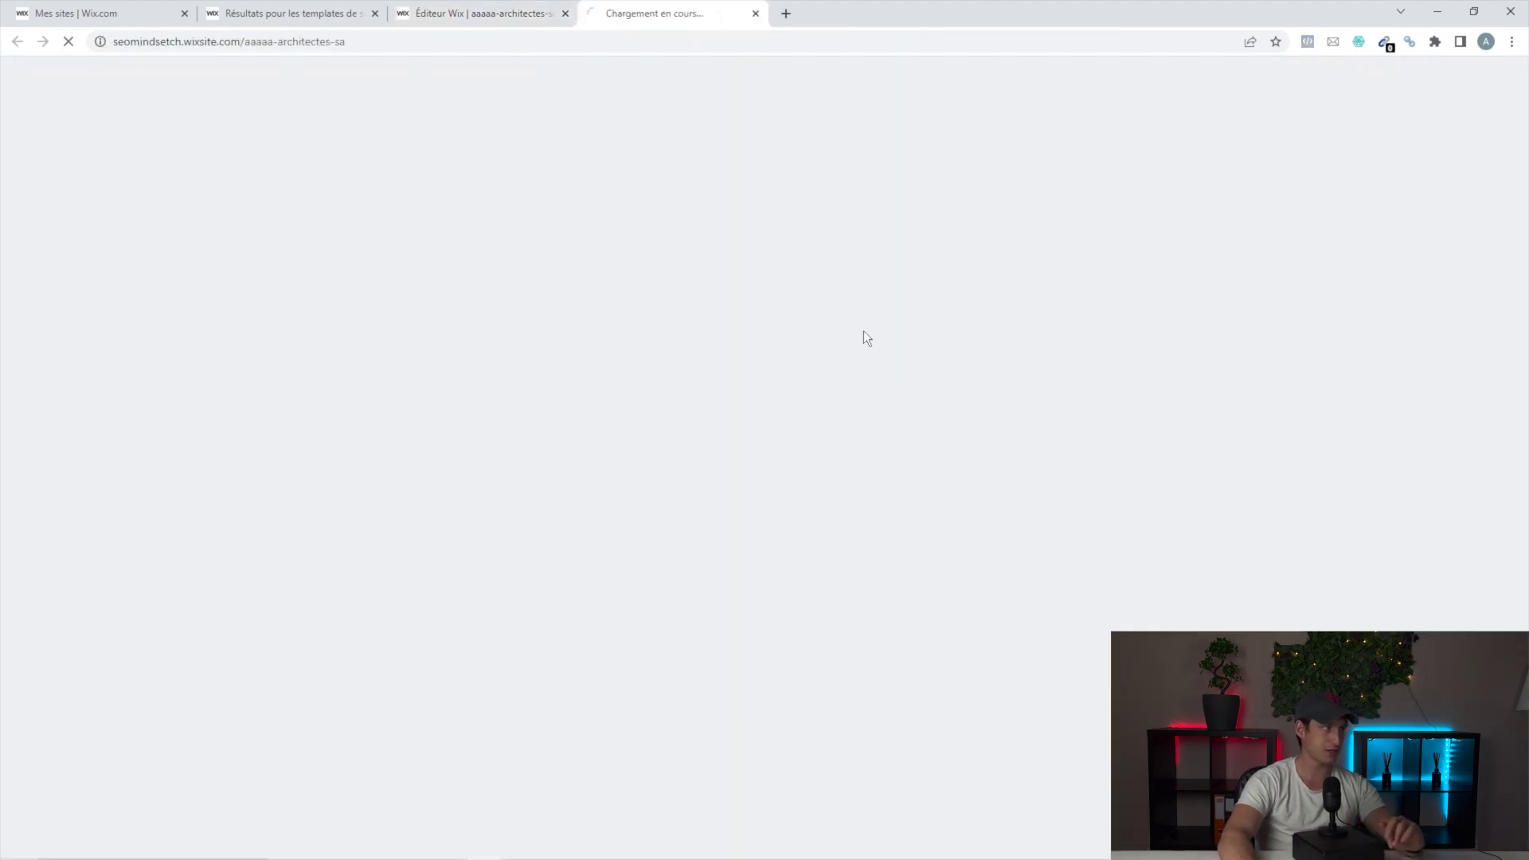
pyautogui.tripleClick(226, 42)
pyautogui.moveTo(150, 41); pyautogui.dragTo(217, 42)
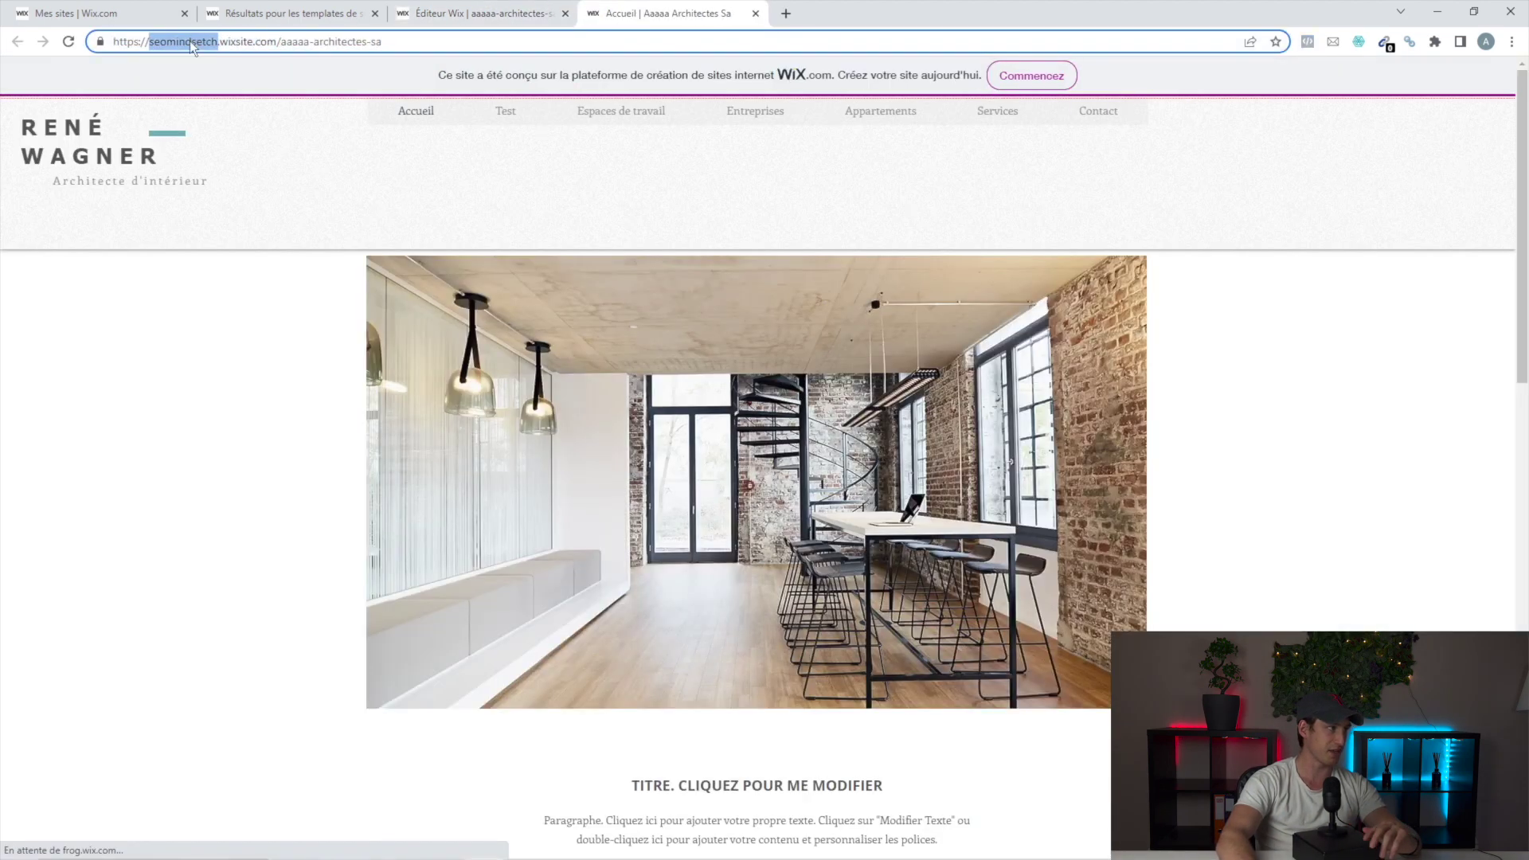
# - Examine the parts of the live site's Wix address, load the copied address in a new tab, and close the extra tabs
pyautogui.click(236, 42)
pyautogui.moveTo(280, 42); pyautogui.dragTo(382, 41)
pyautogui.click(350, 59)
pyautogui.click(729, 9)
pyautogui.click(753, 40)
pyautogui.hotkey('ctrl', 'c')
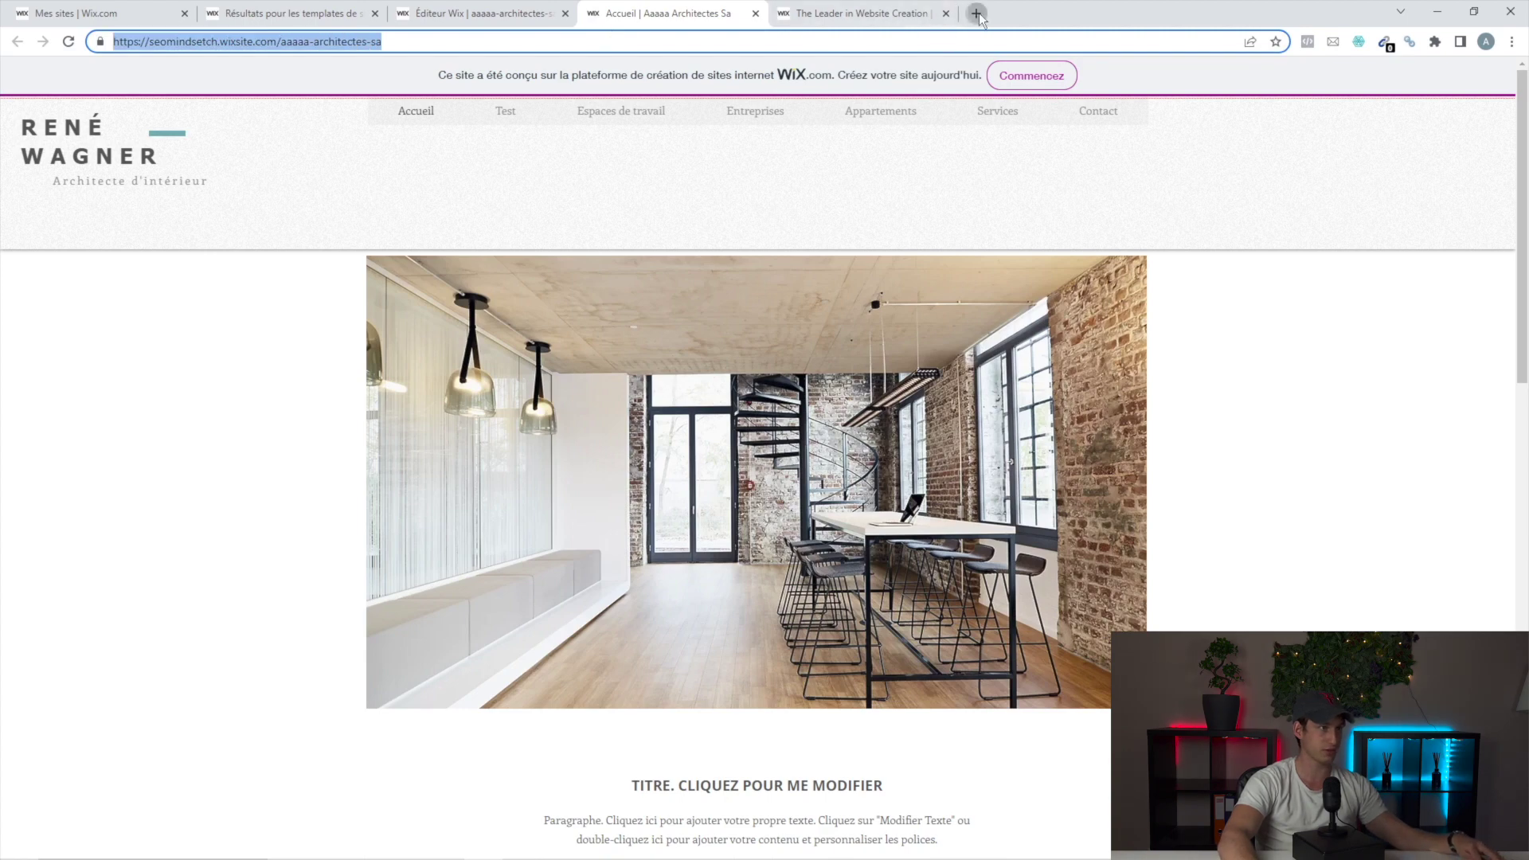
pyautogui.click(977, 15)
pyautogui.hotkey('ctrl', 'v')
pyautogui.press('Return')
pyautogui.click(946, 13)
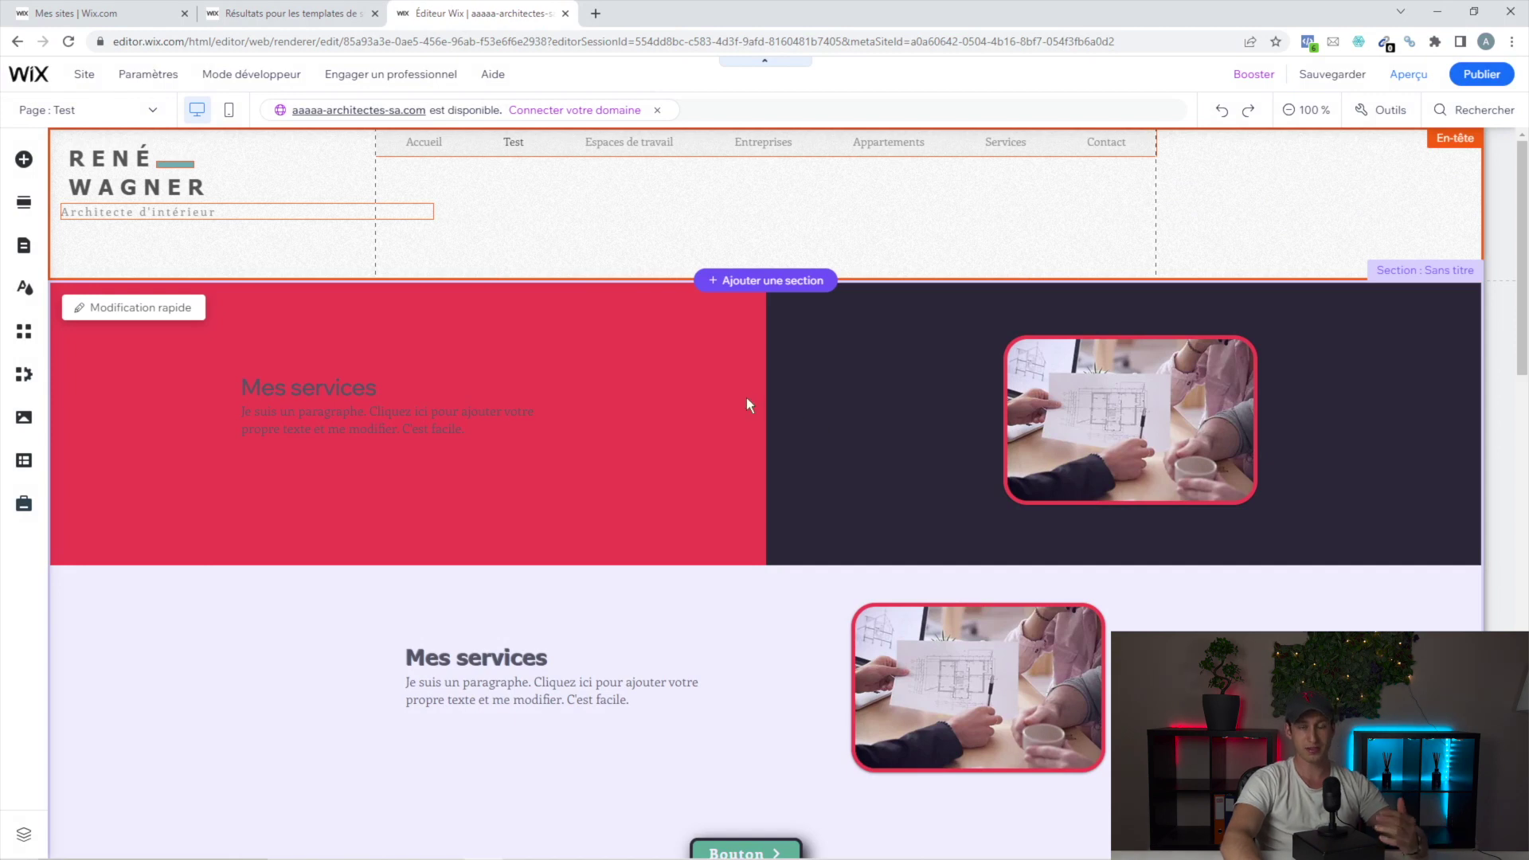
# - Switch the editor to the mobile version and look over the Test page's layout down to the footer
pyautogui.click(651, 221)
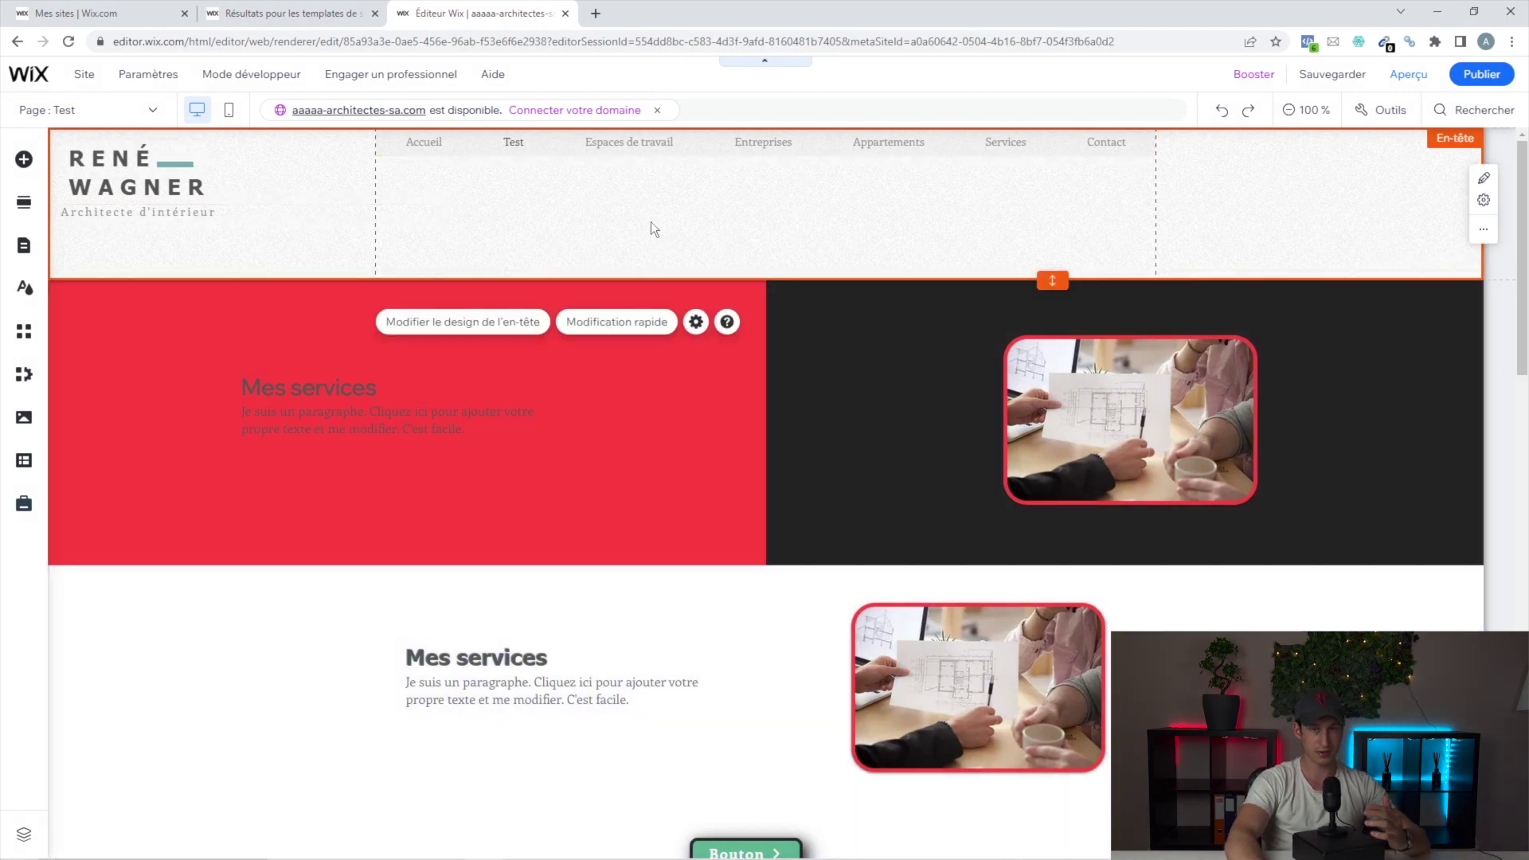
pyautogui.click(360, 392)
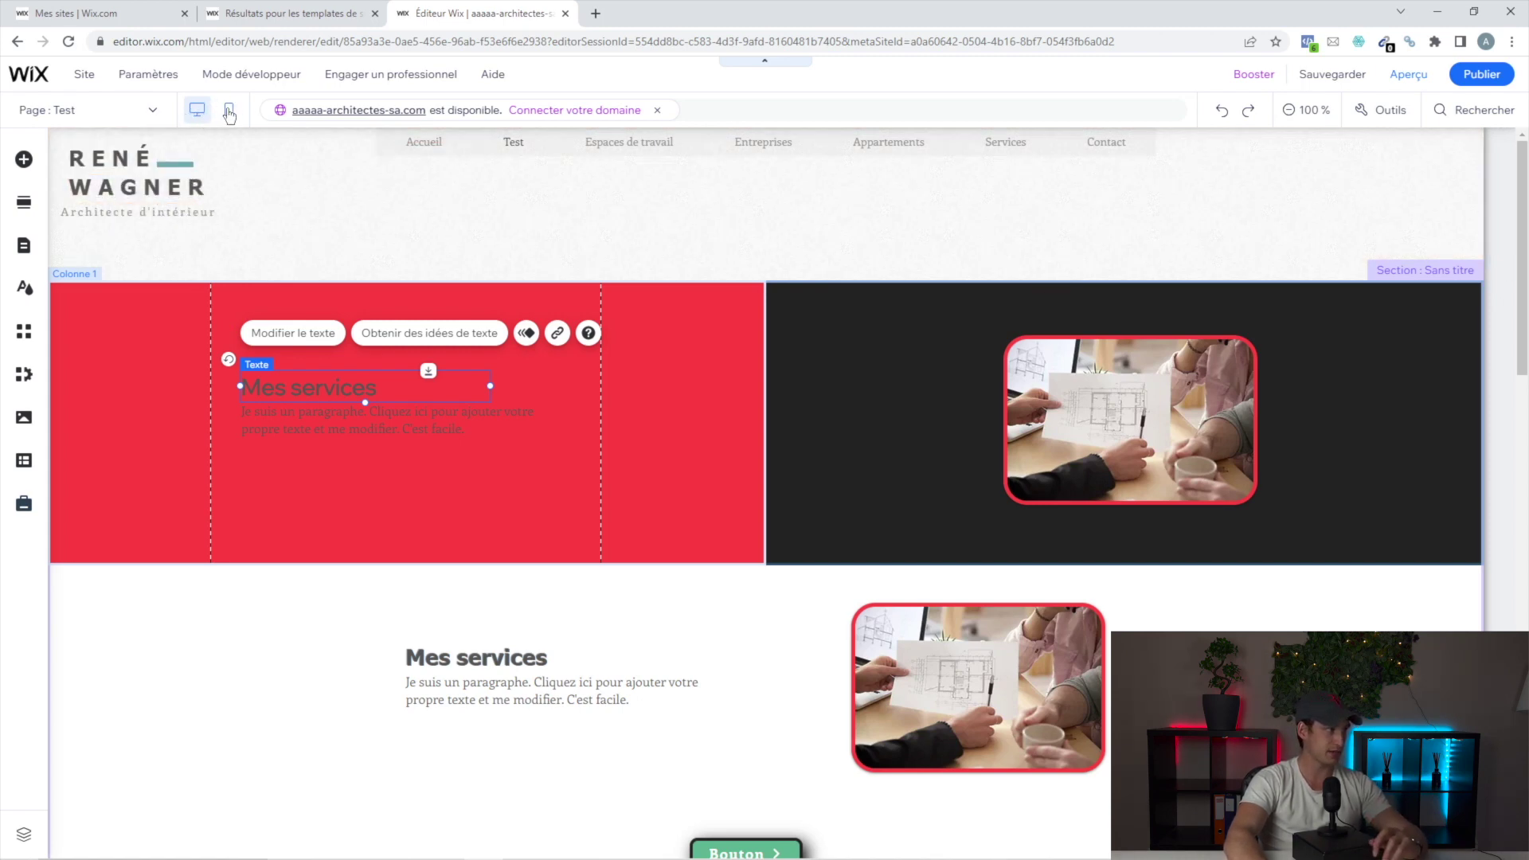
pyautogui.click(230, 113)
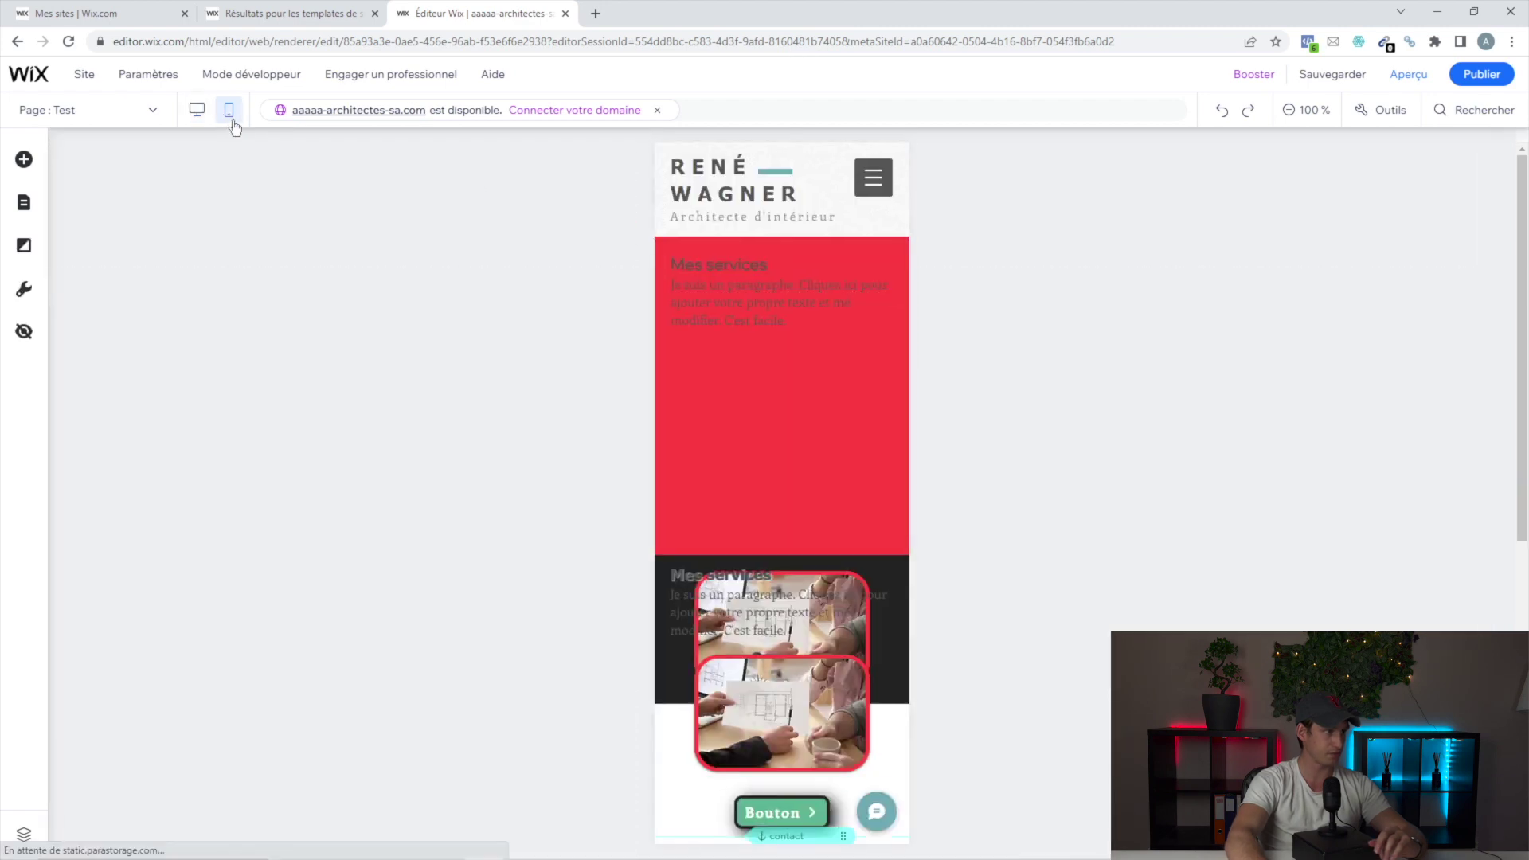
pyautogui.scroll(-7, 789, 543)
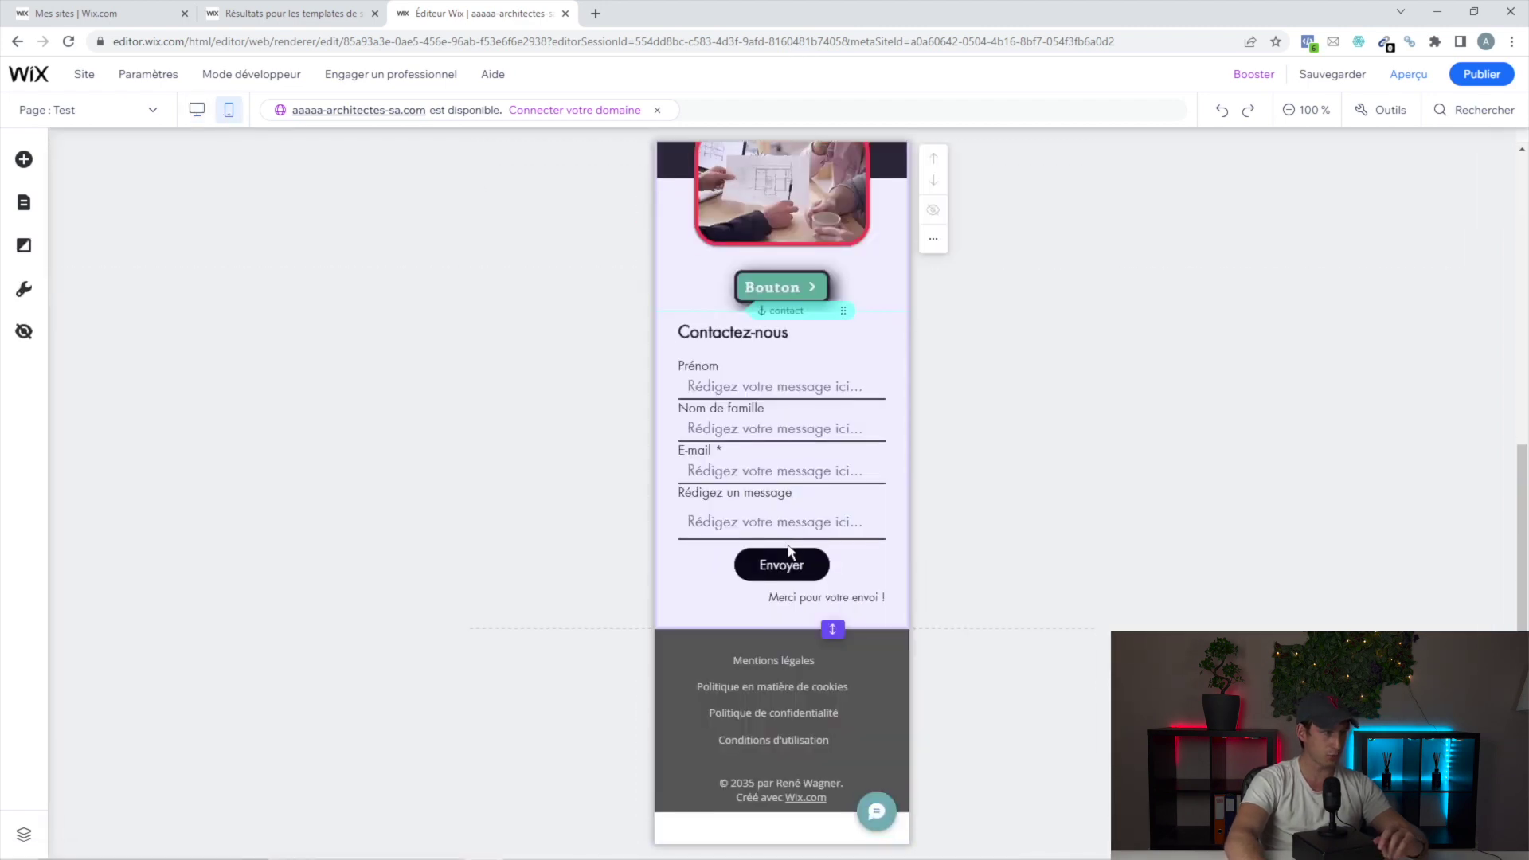
pyautogui.scroll(7, 784, 548)
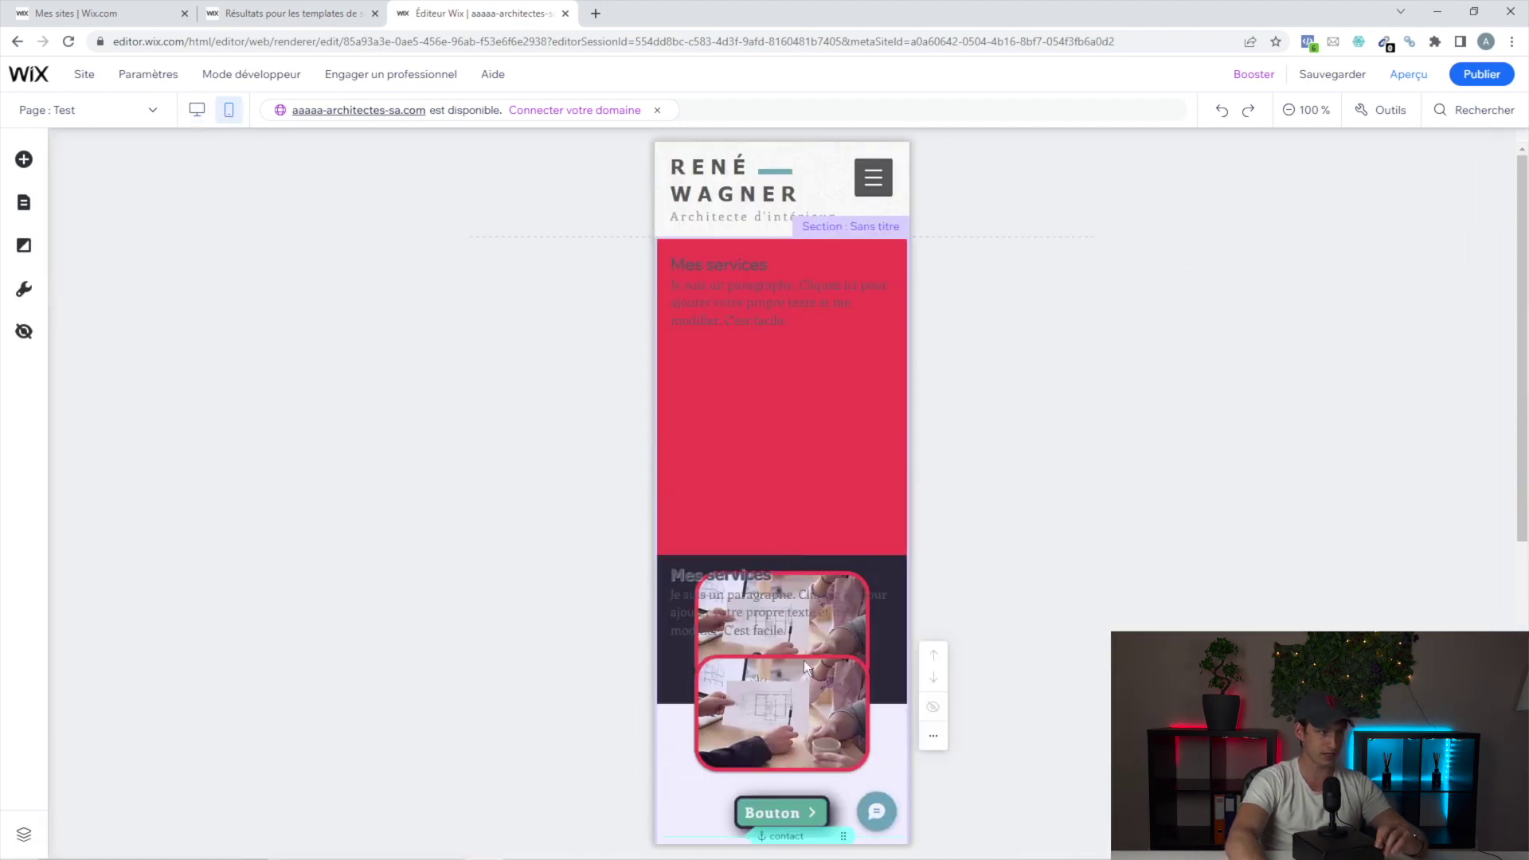
# - Move the lower overlapping image up beneath the first services text and extend the red column down past the second services text
pyautogui.click(818, 487)
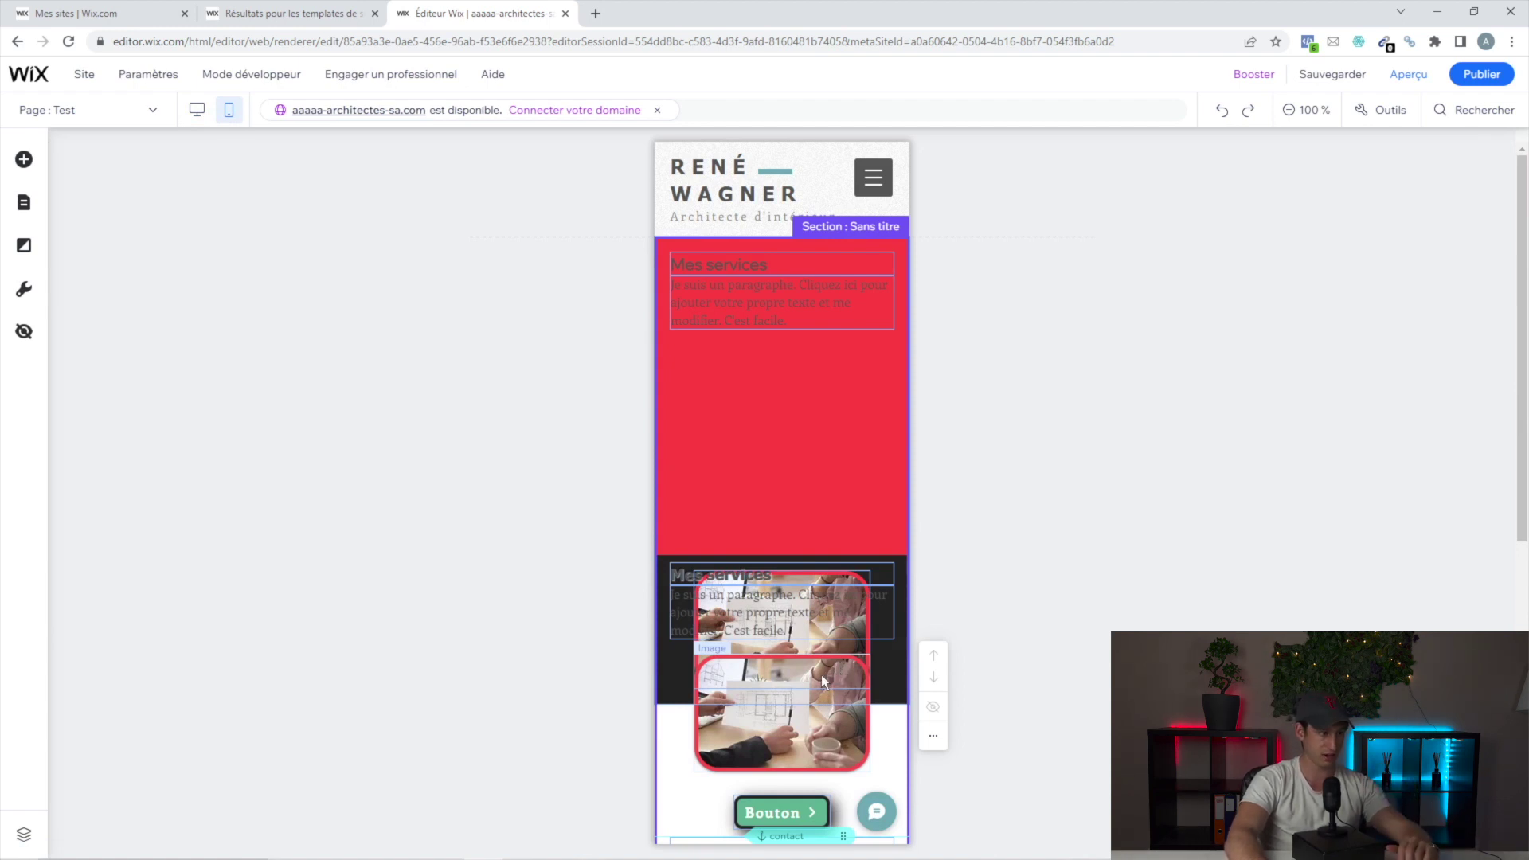
pyautogui.click(820, 675)
pyautogui.moveTo(821, 681); pyautogui.dragTo(823, 377)
pyautogui.moveTo(818, 553); pyautogui.dragTo(814, 701)
# - Extend the dark column downward and move its image lower inside it
pyautogui.scroll(-3, 820, 693)
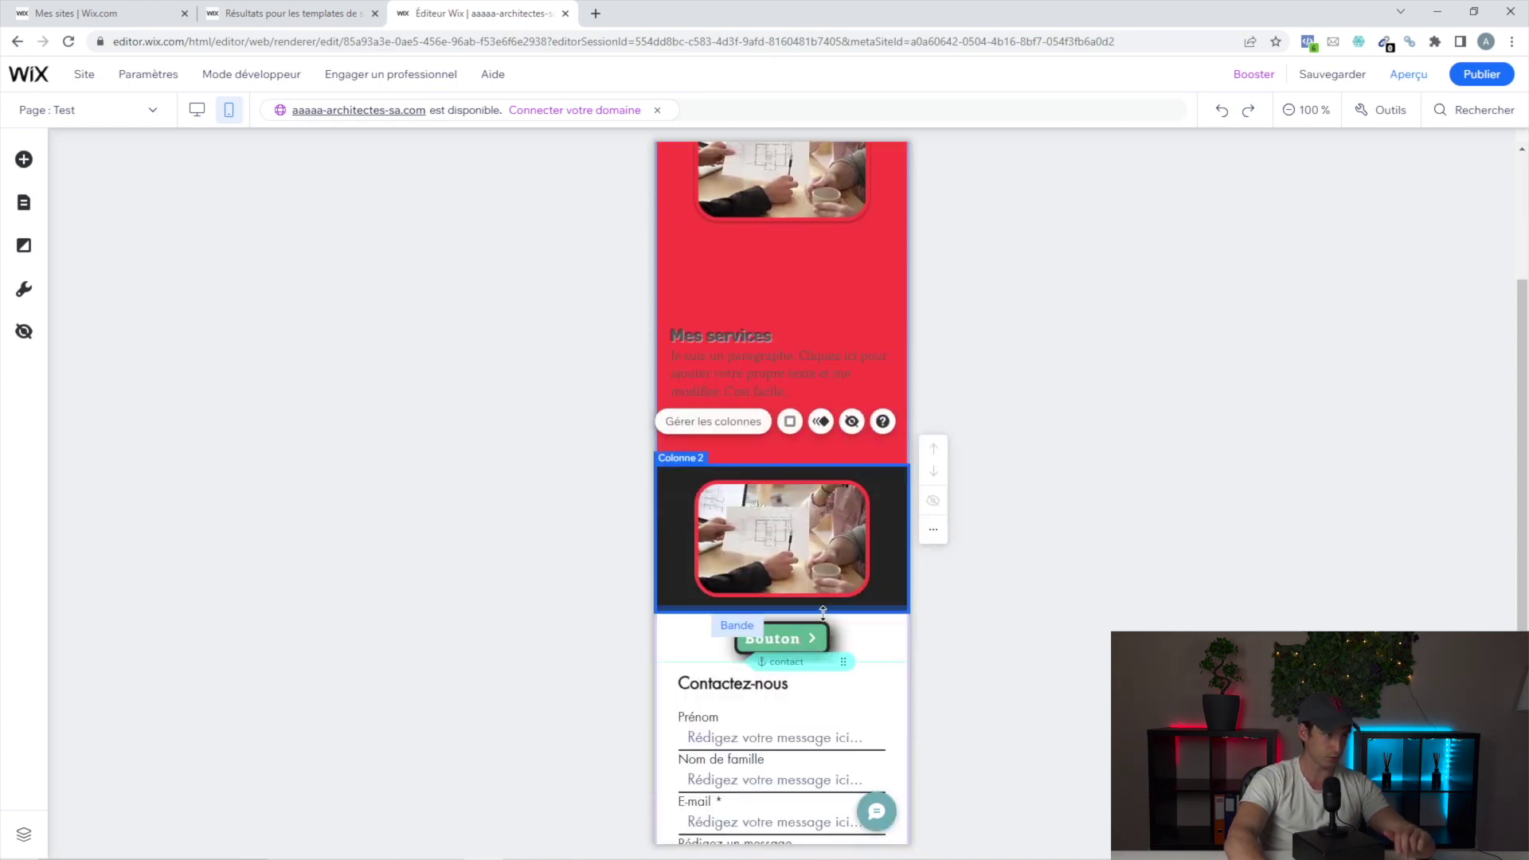
pyautogui.moveTo(873, 611); pyautogui.dragTo(828, 806)
pyautogui.click(790, 550)
pyautogui.moveTo(790, 549); pyautogui.dragTo(790, 709)
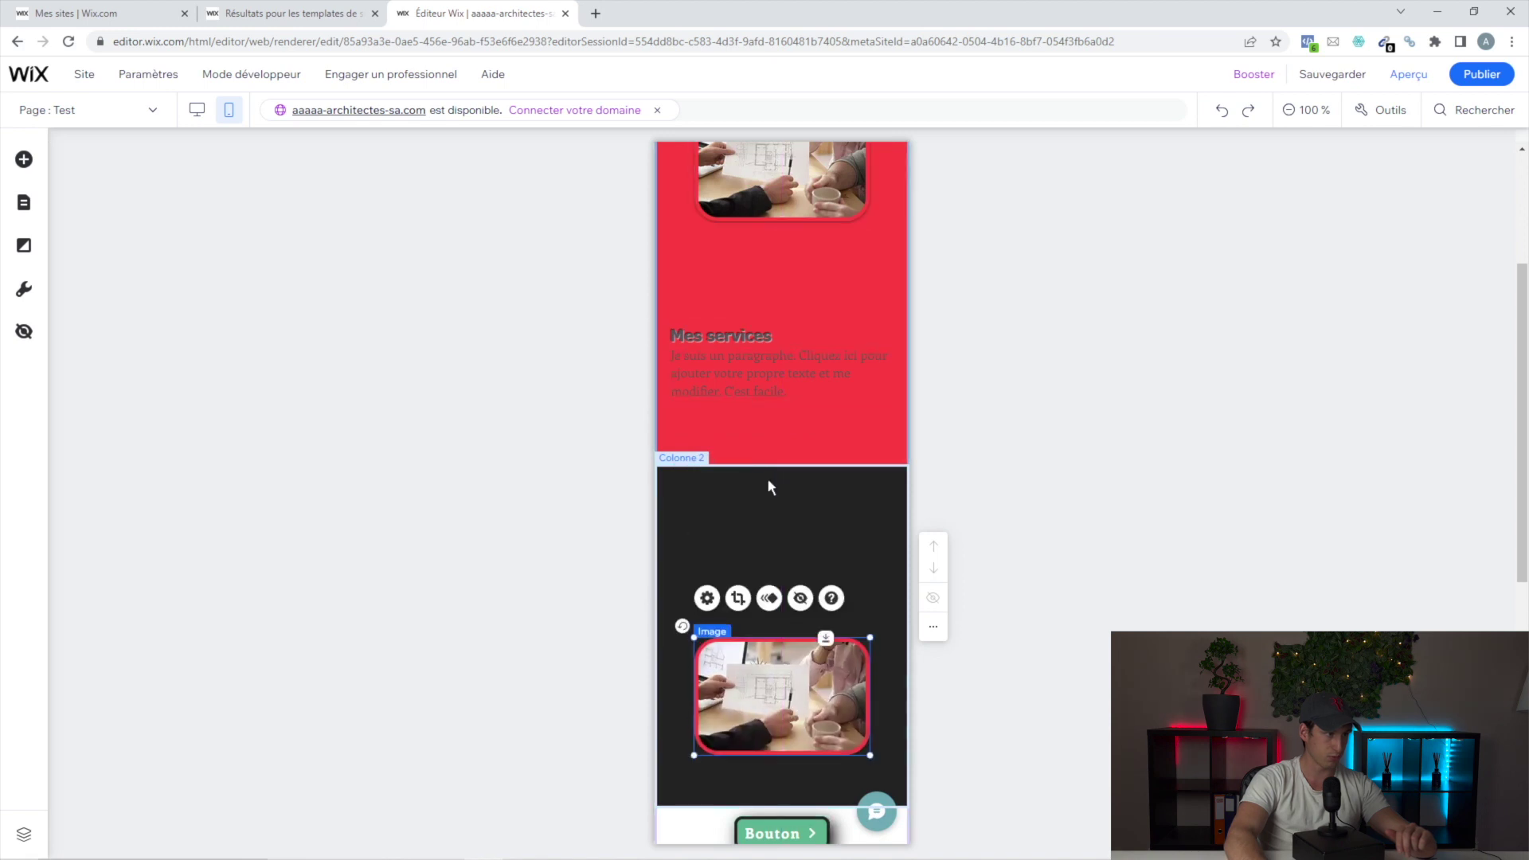
# - Set the mobile text colour of the second services paragraph to the white theme colour
pyautogui.click(767, 477)
pyautogui.click(759, 368)
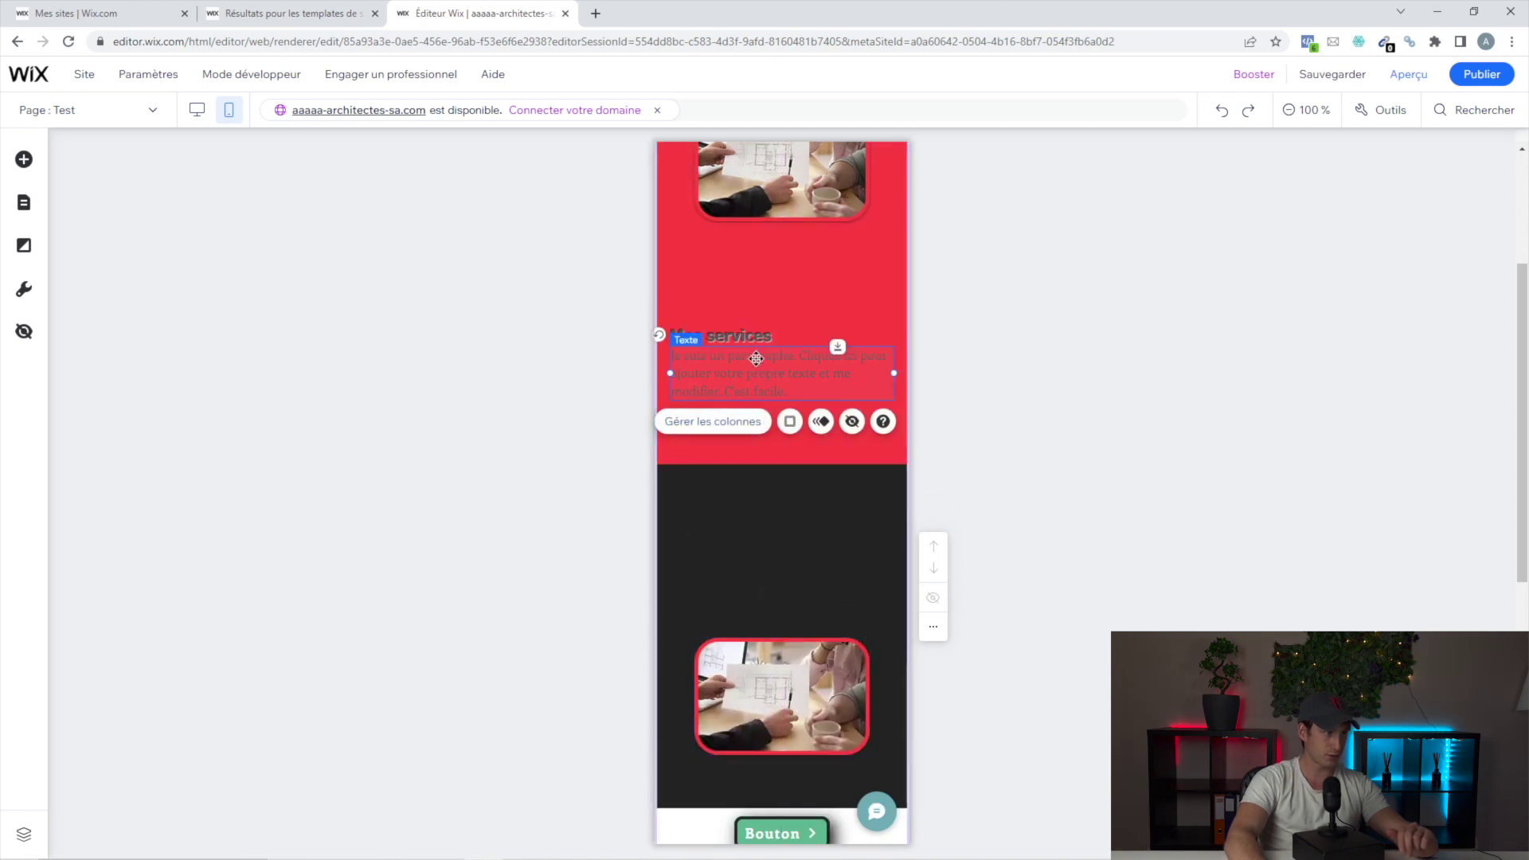
pyautogui.click(745, 308)
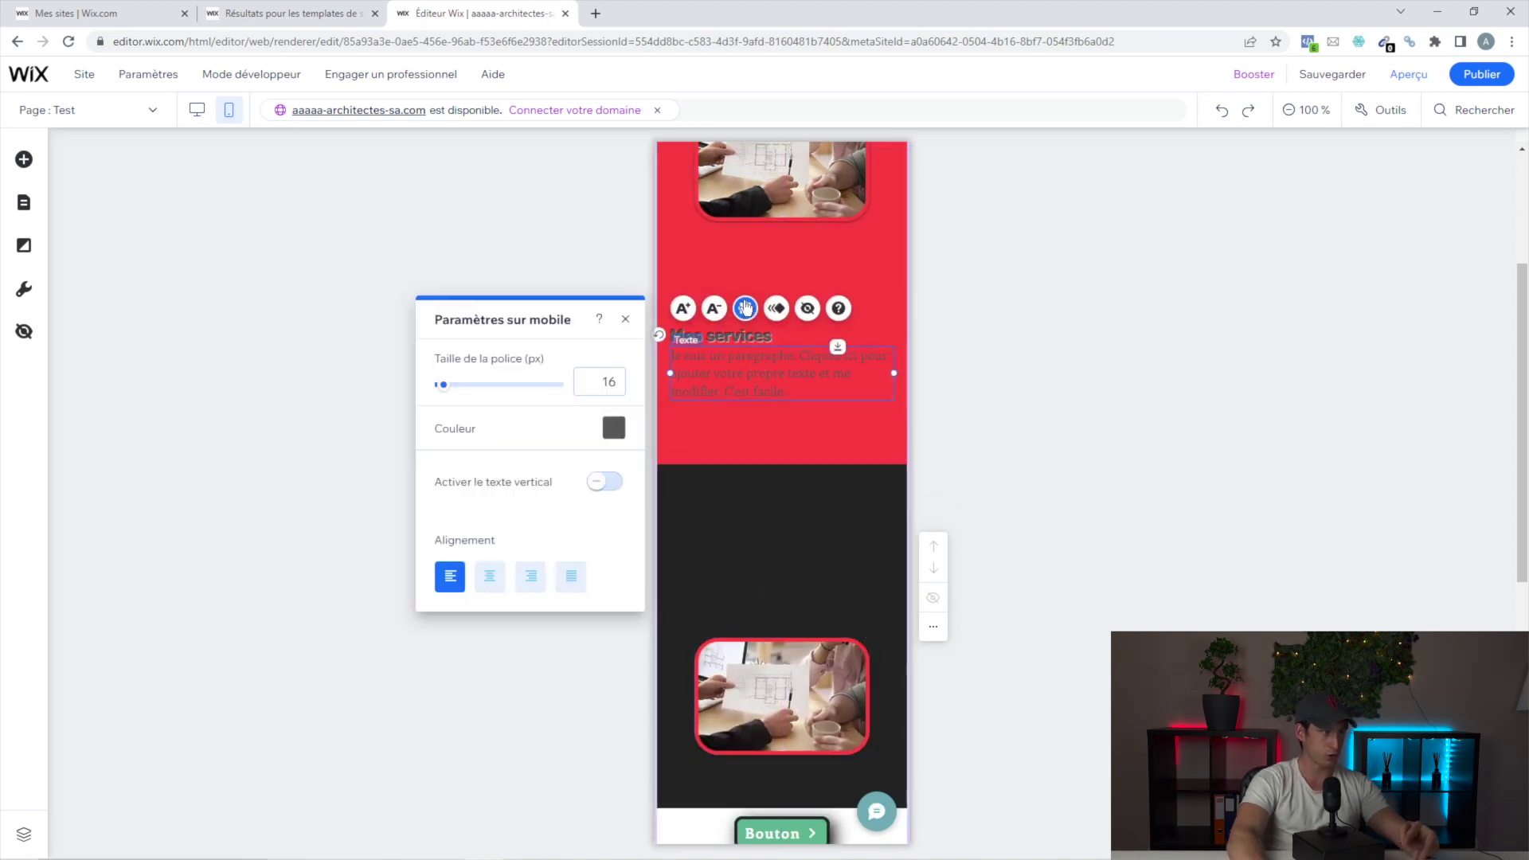
pyautogui.click(614, 429)
pyautogui.click(636, 512)
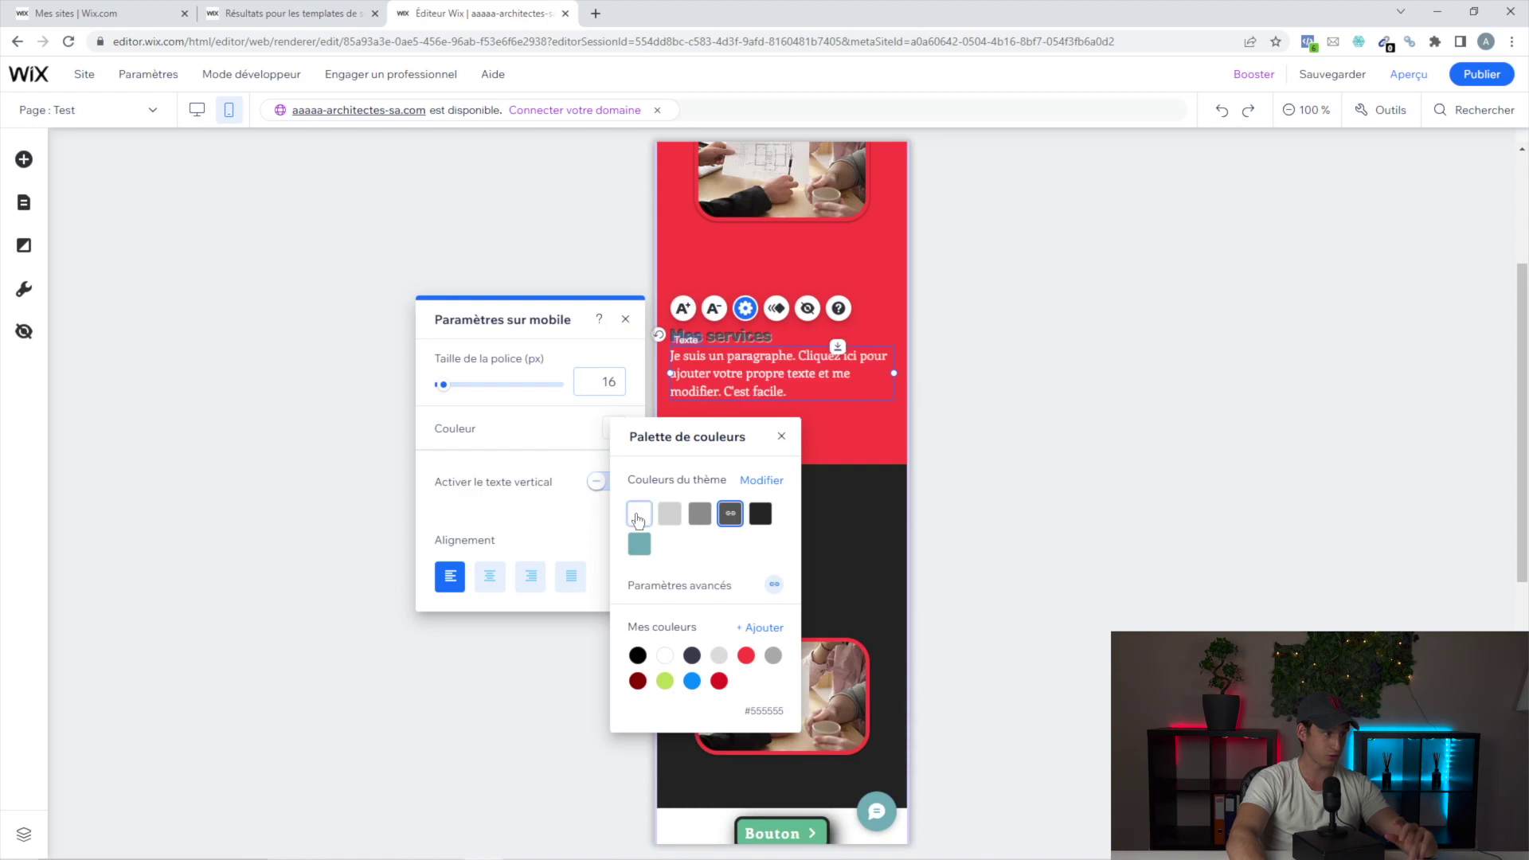
pyautogui.click(781, 256)
# - Move the green button lower to leave more space beneath the dark column, and look over the contact form below it
pyautogui.scroll(-4, 845, 524)
pyautogui.click(794, 514)
pyautogui.moveTo(794, 515)
pyautogui.mouseDown()
pyautogui.moveTo(794, 555)
pyautogui.moveTo(805, 509)
pyautogui.moveTo(805, 536)
pyautogui.mouseUp()
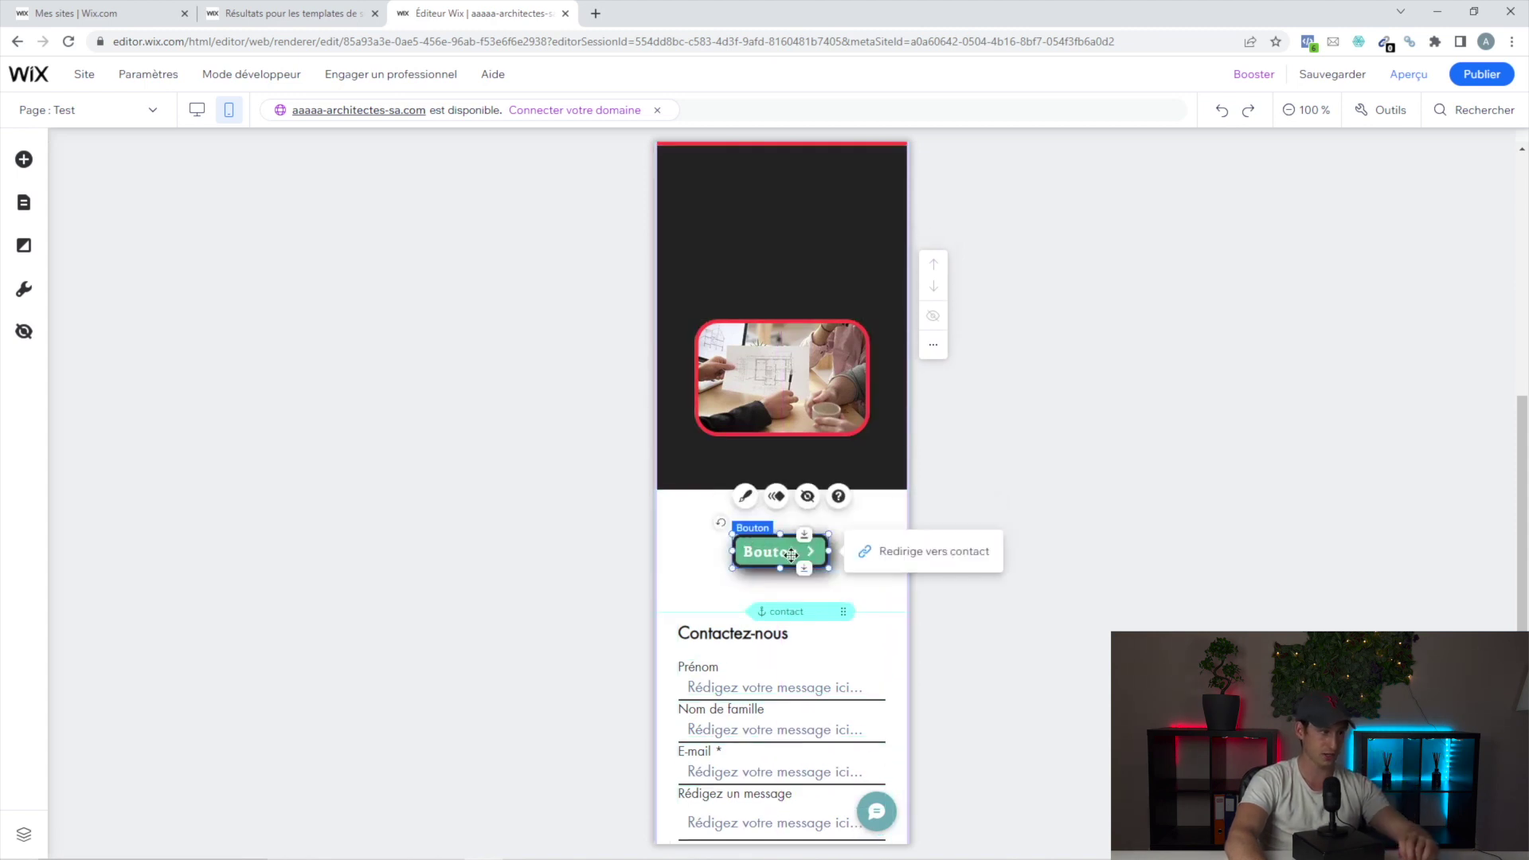
pyautogui.moveTo(790, 555)
pyautogui.mouseDown()
pyautogui.moveTo(788, 621)
pyautogui.moveTo(784, 534)
pyautogui.moveTo(788, 583)
pyautogui.mouseUp()
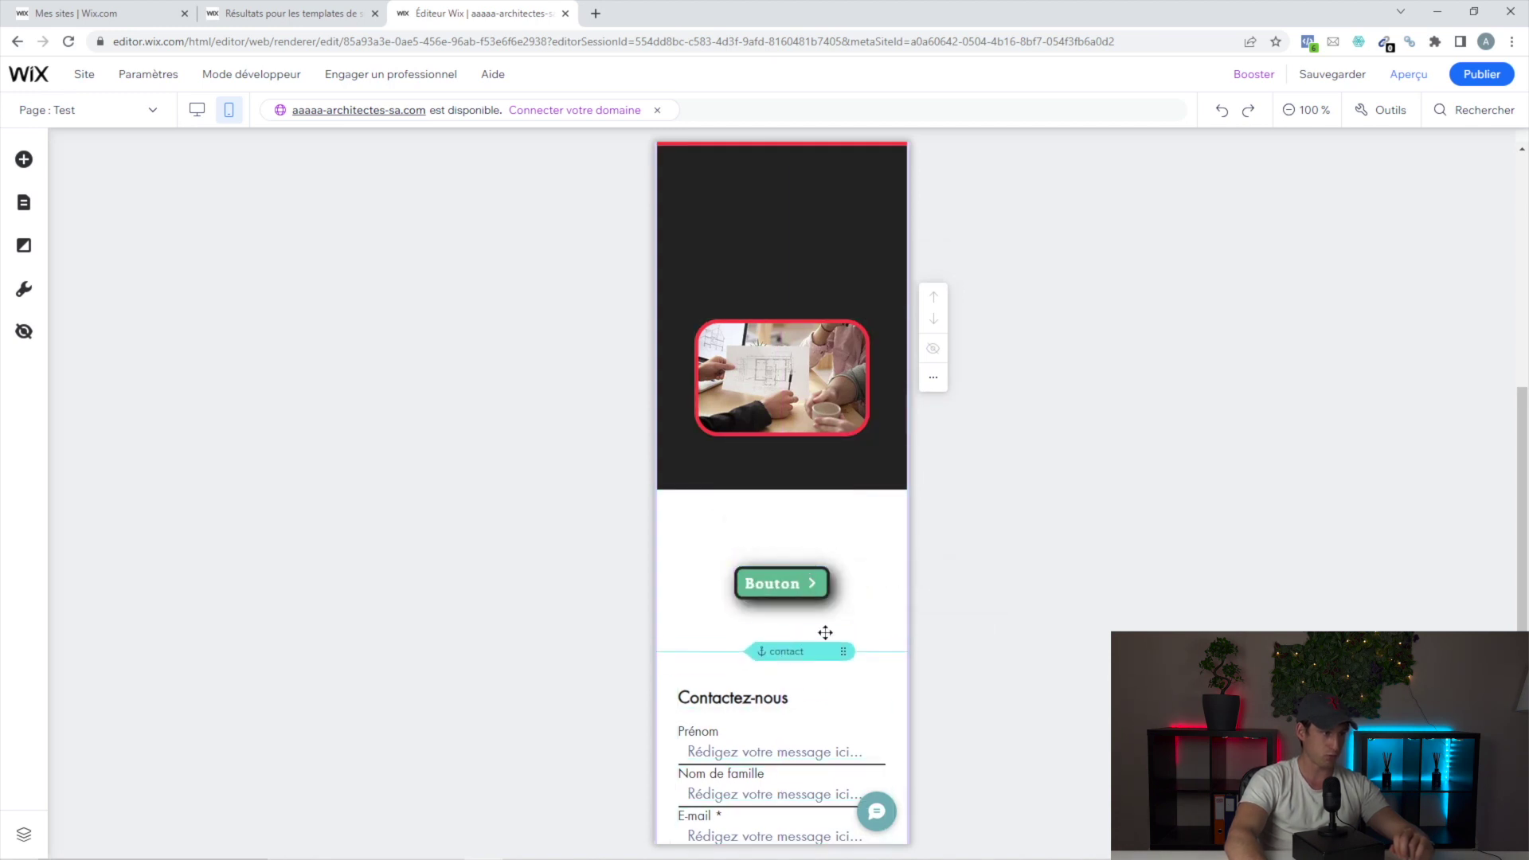
pyautogui.scroll(-3, 832, 621)
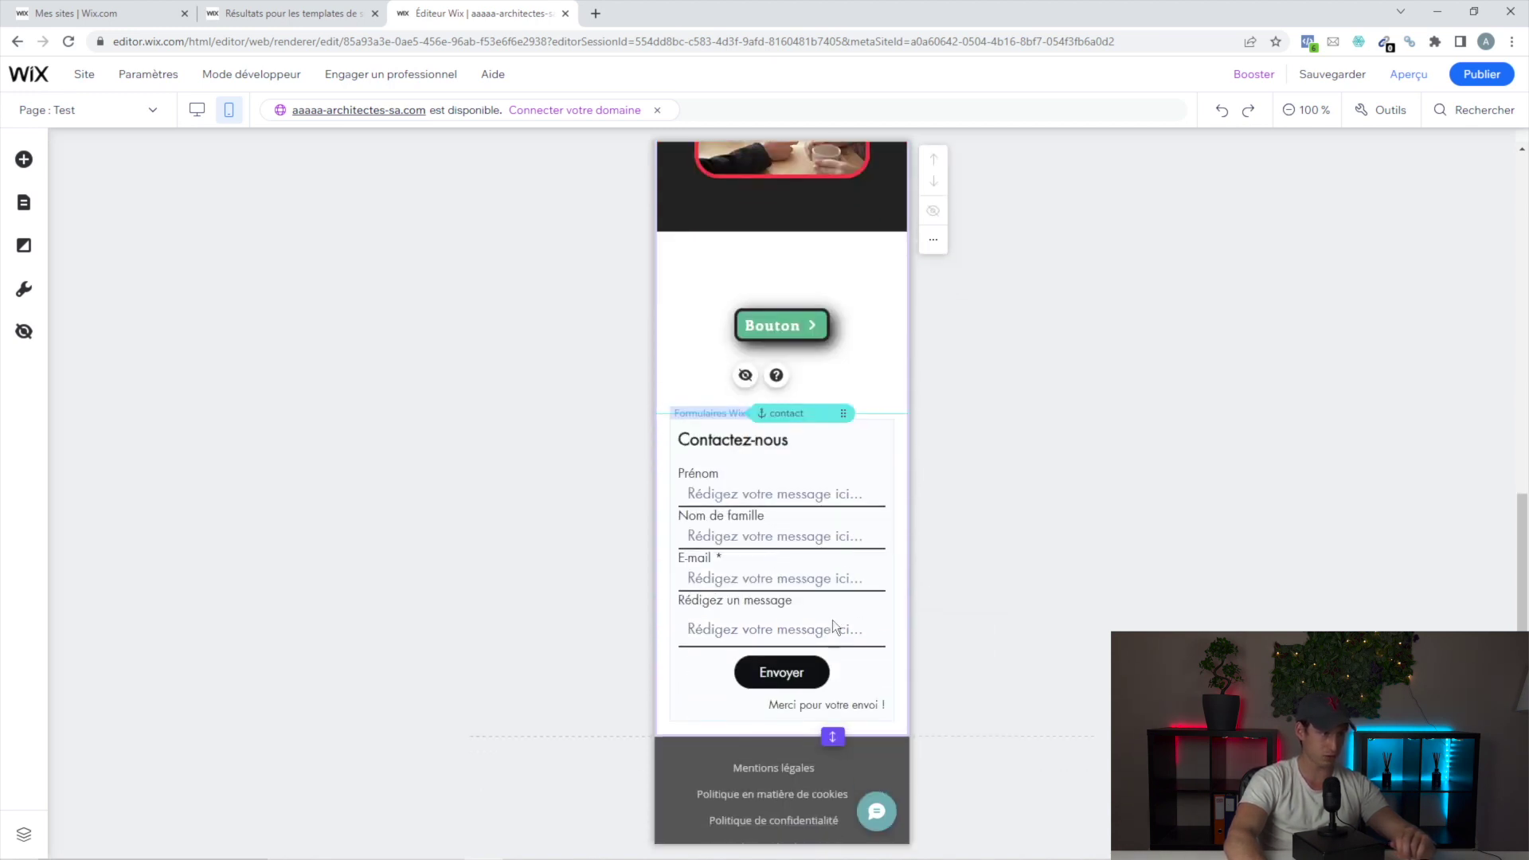
pyautogui.scroll(-2, 833, 619)
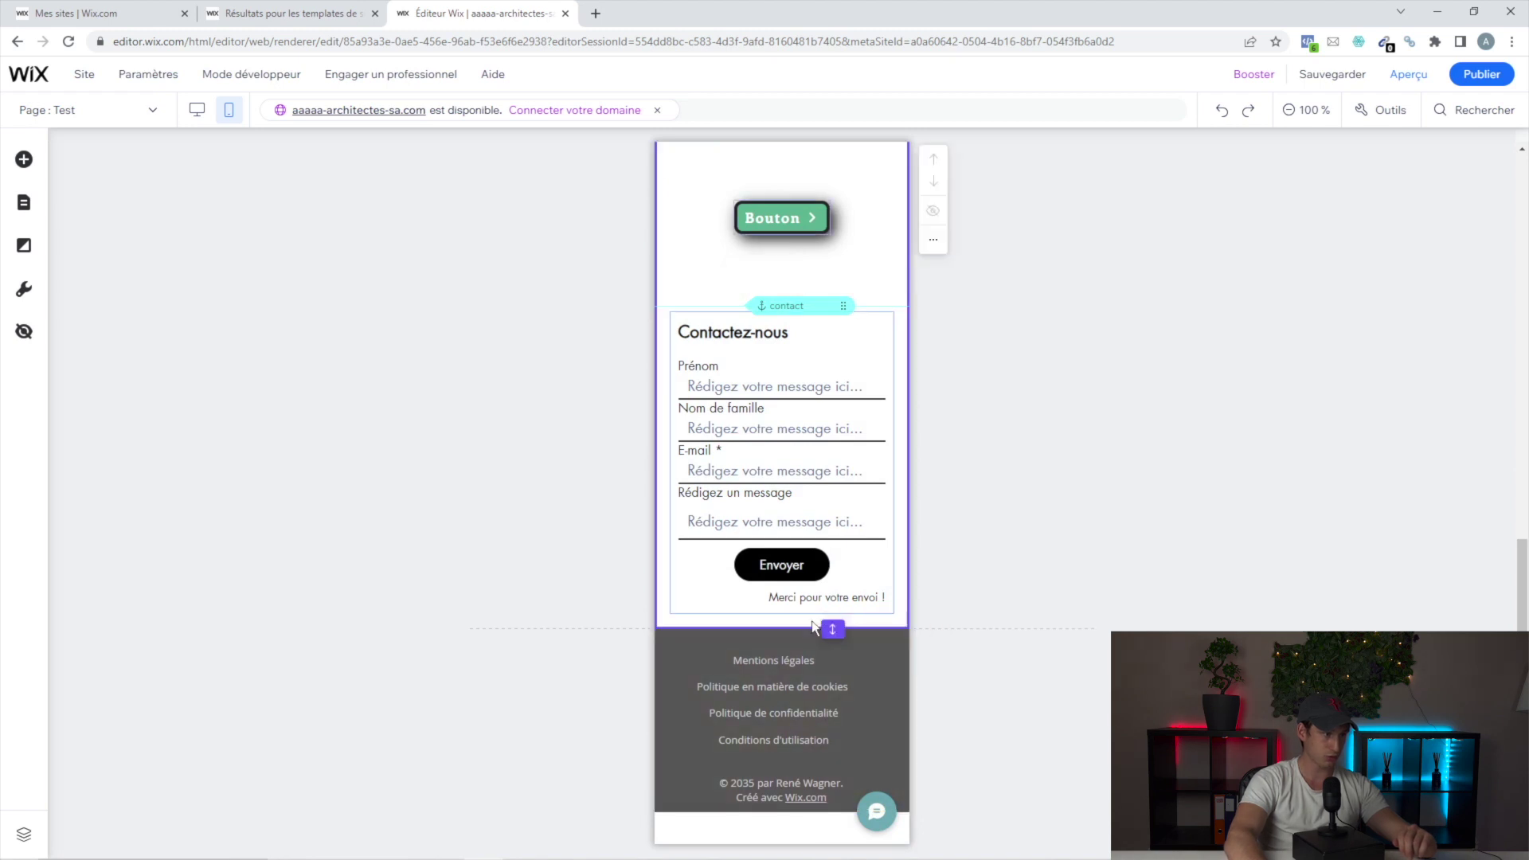
pyautogui.moveTo(815, 627); pyautogui.dragTo(838, 697)
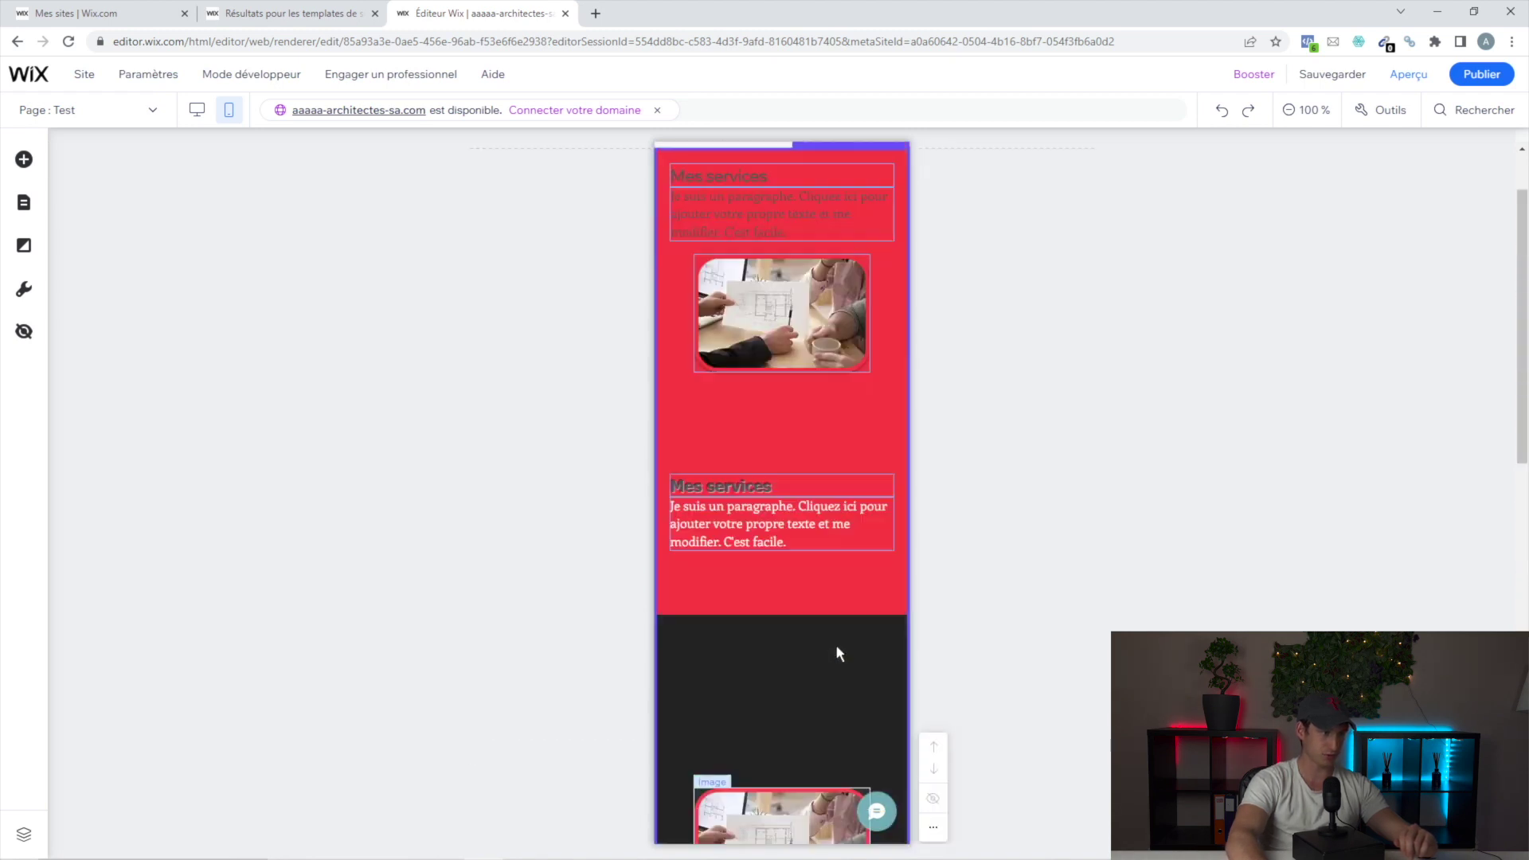
# - Increase the font size of the first services paragraph to 19 px on mobile
pyautogui.scroll(1, 834, 643)
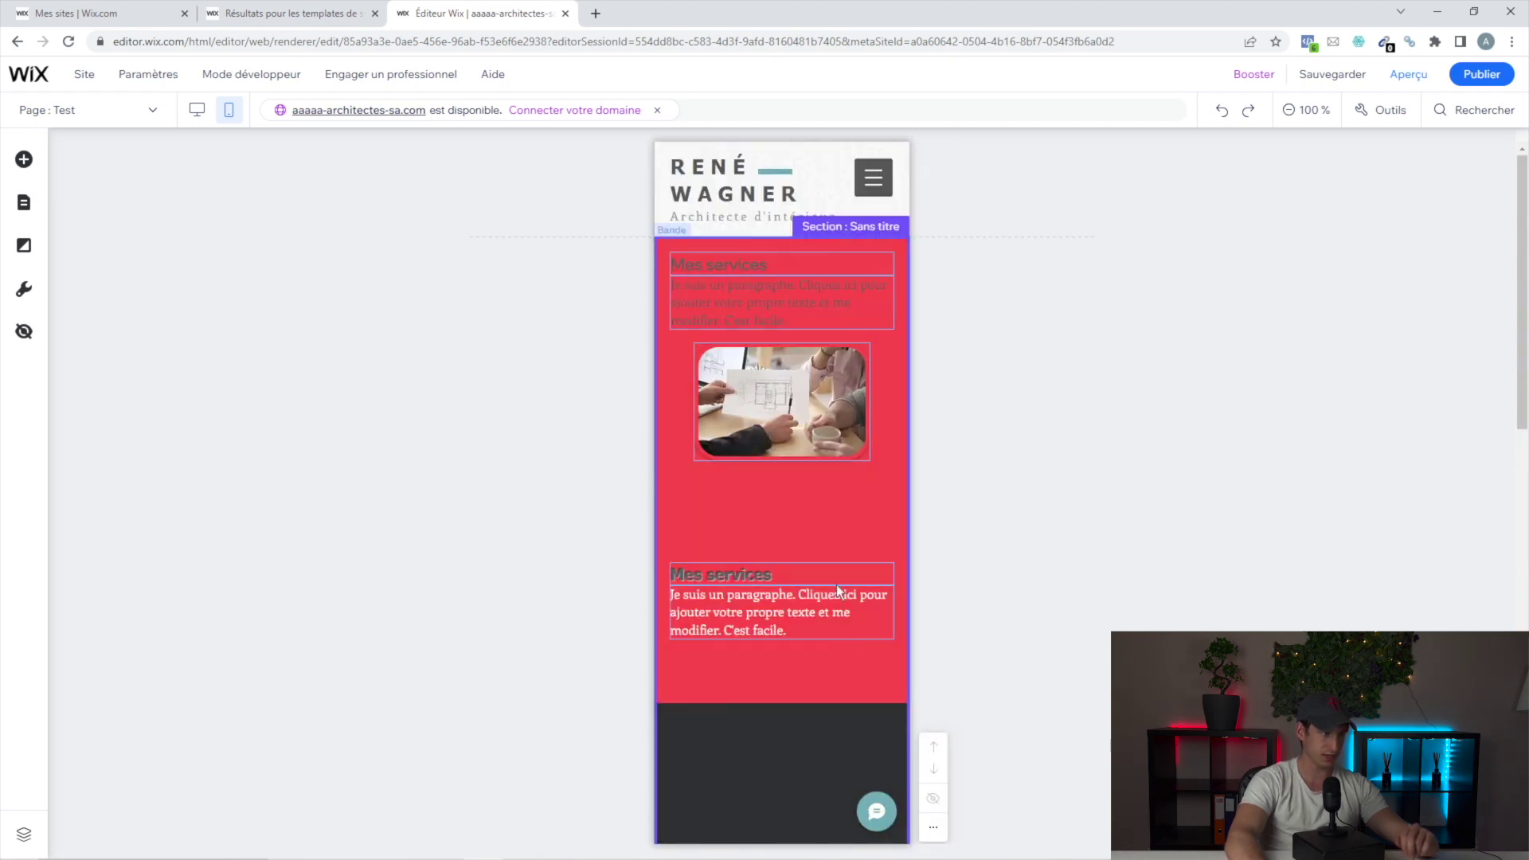
pyautogui.click(752, 306)
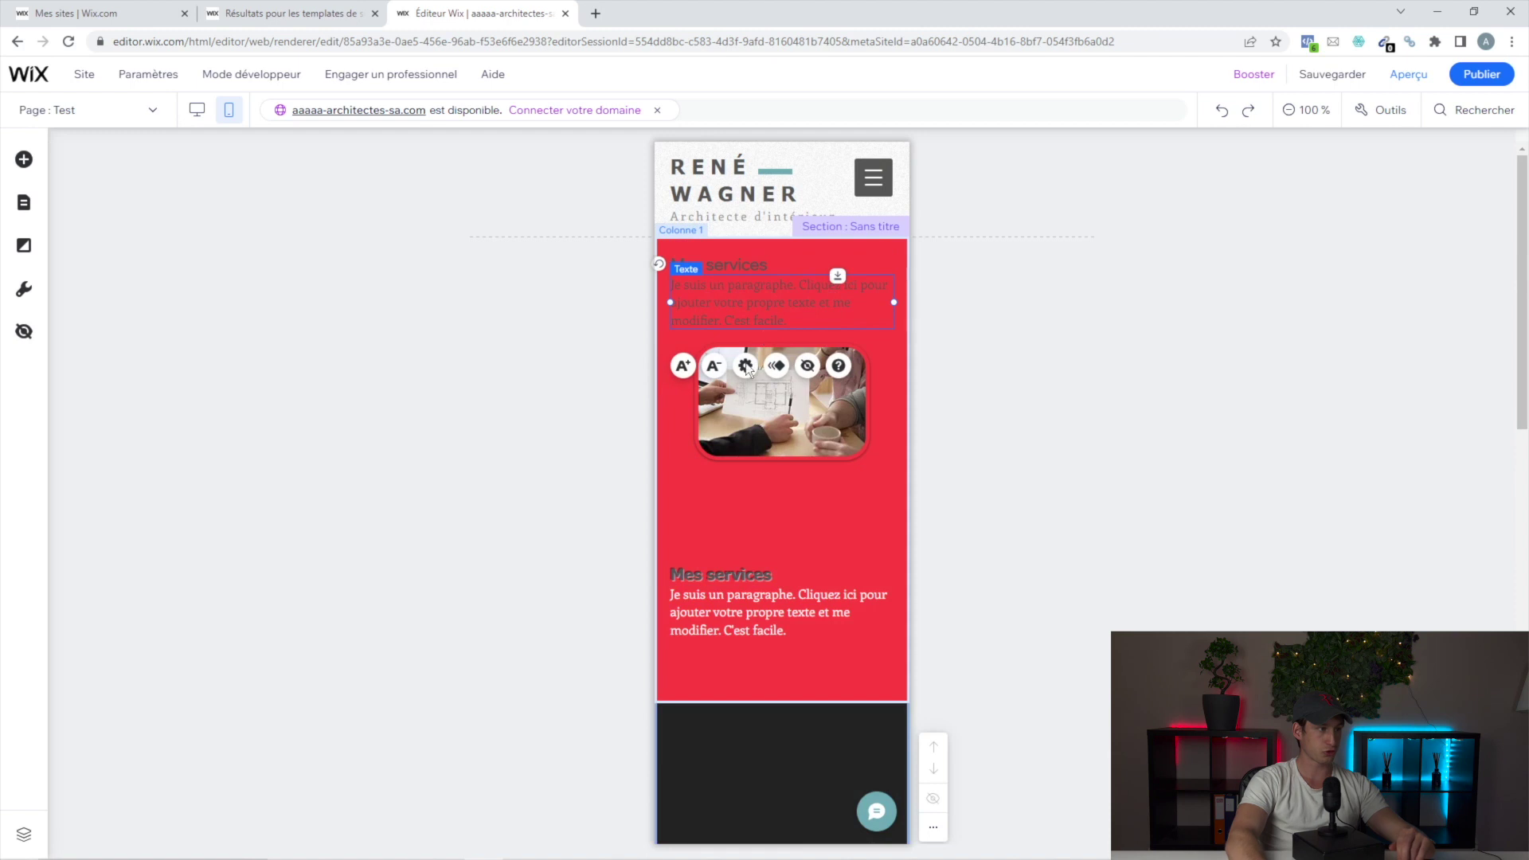
pyautogui.click(684, 374)
pyautogui.click(684, 376)
pyautogui.click(685, 379)
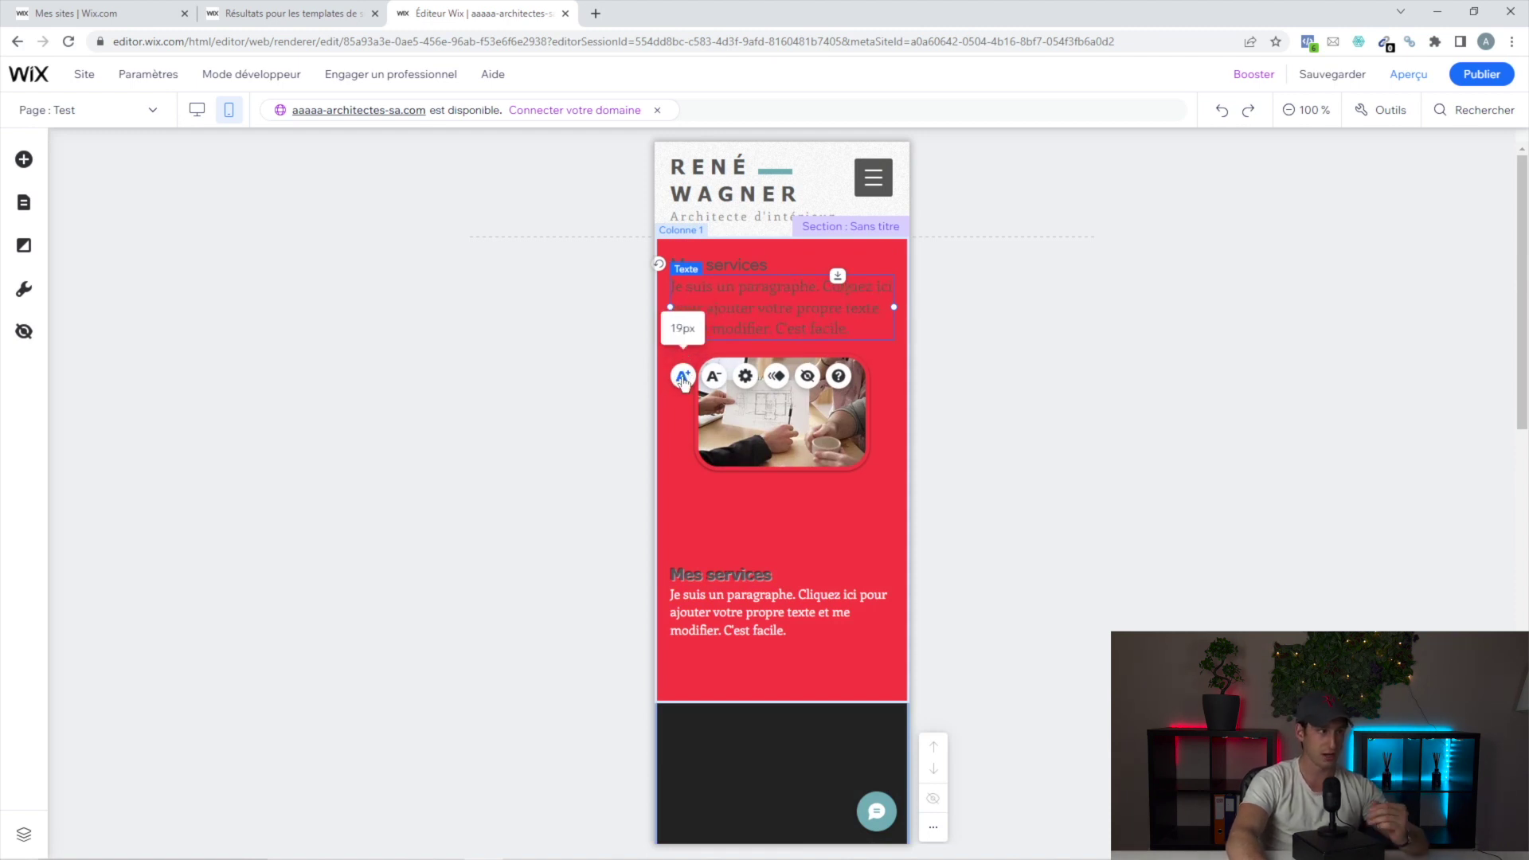
# - Hide the second services paragraph from the mobile version of the Test page
pyautogui.click(740, 430)
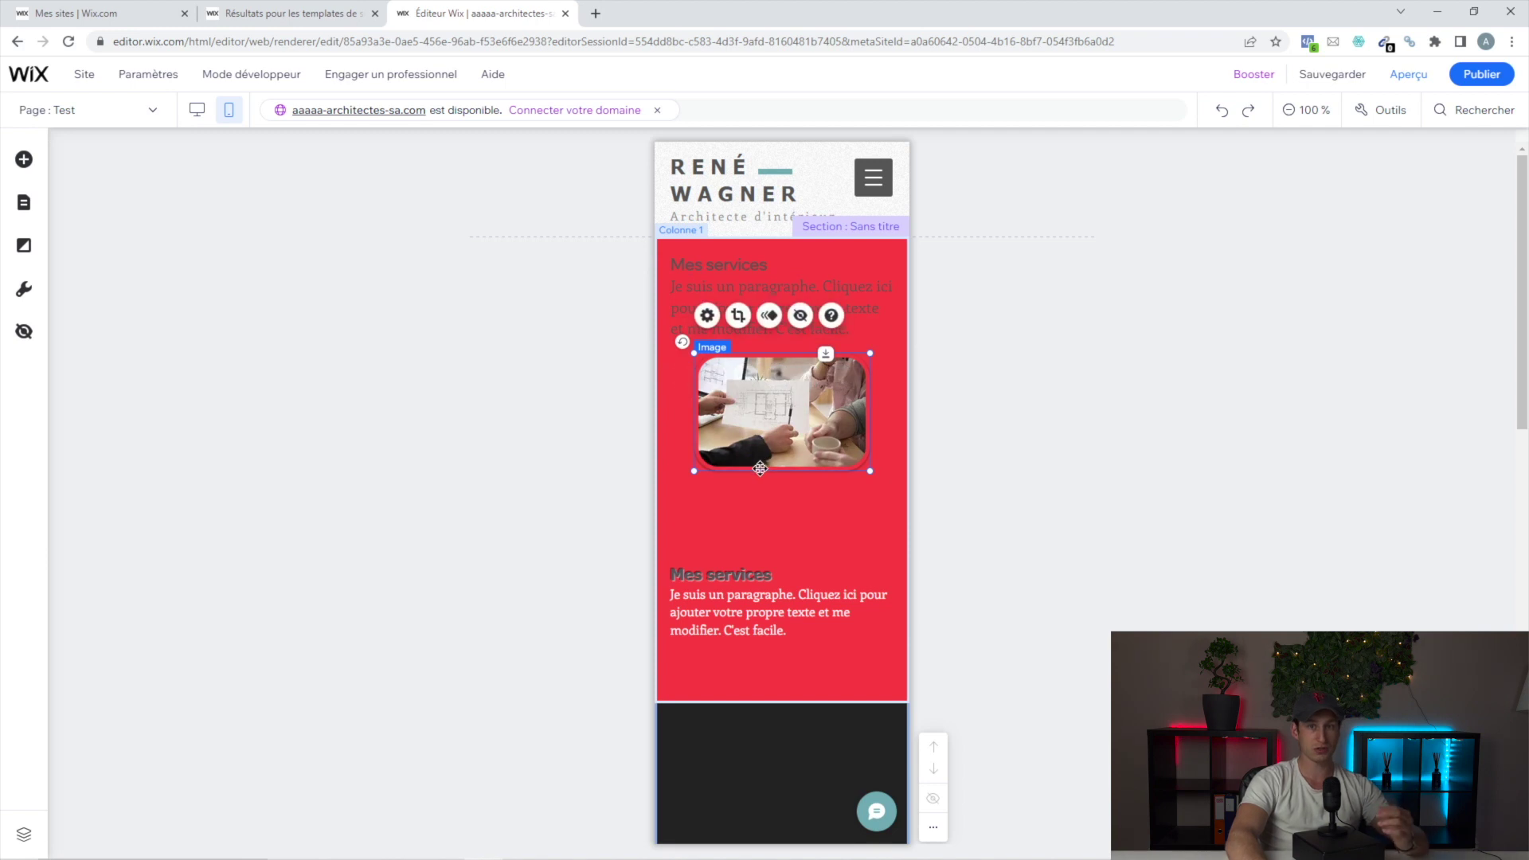
pyautogui.scroll(-1, 744, 522)
pyautogui.scroll(-3, 743, 522)
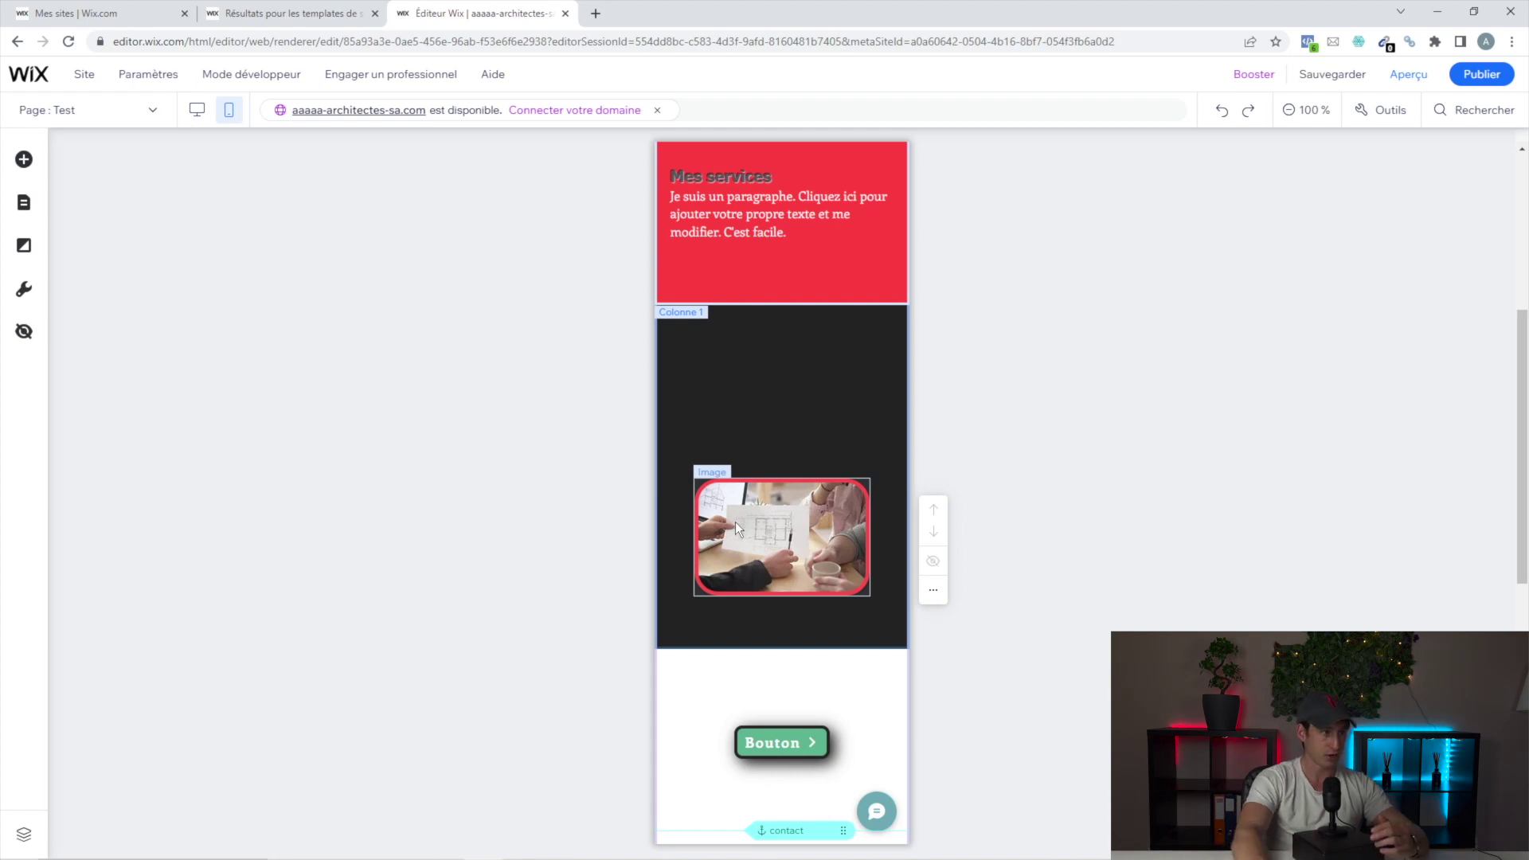
pyautogui.scroll(3, 736, 522)
pyautogui.scroll(2, 774, 264)
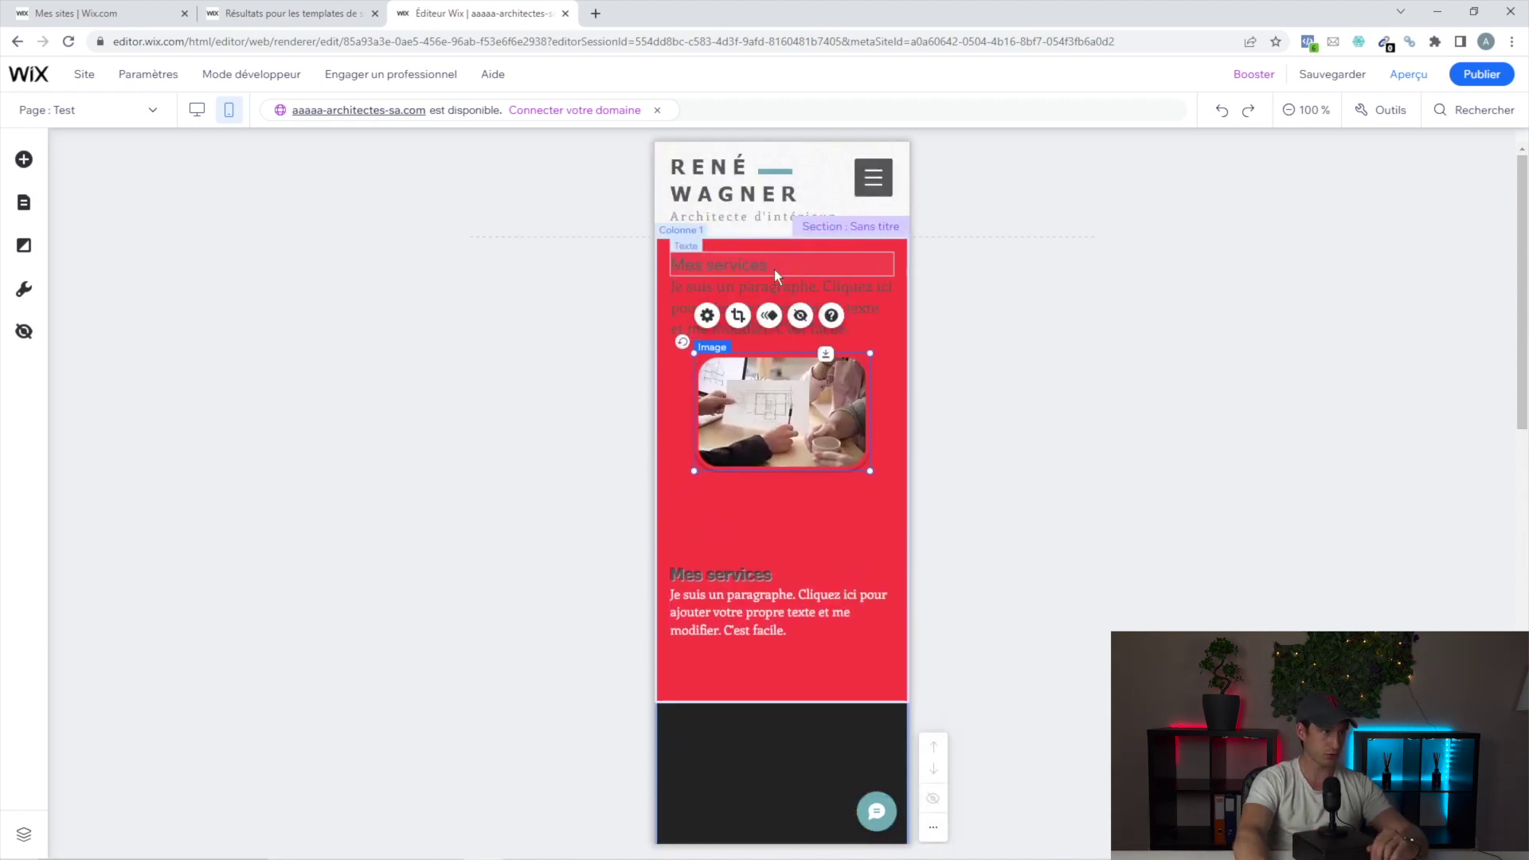
pyautogui.click(773, 611)
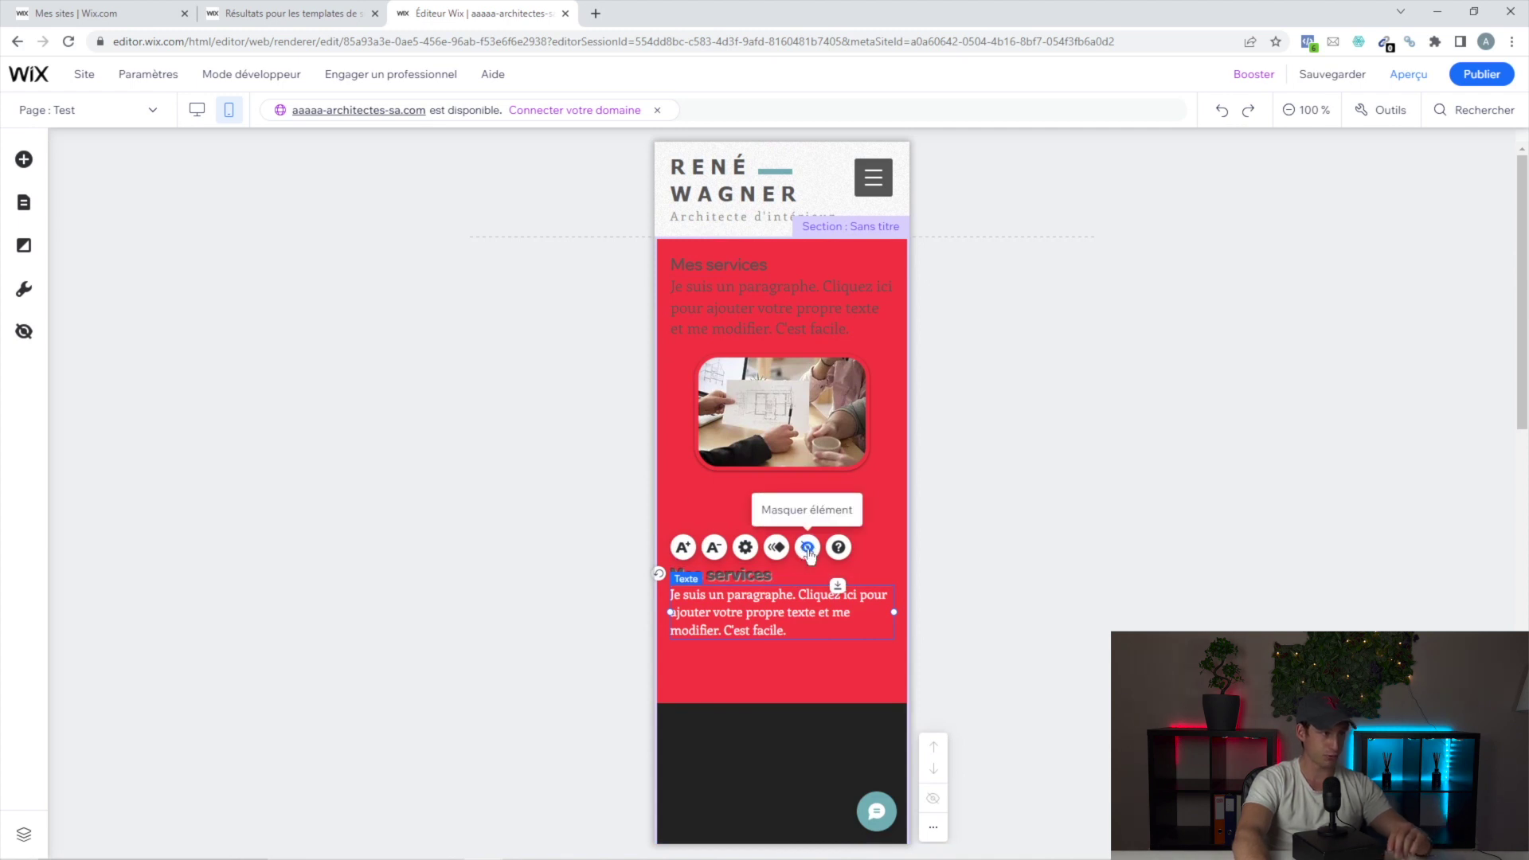
pyautogui.click(808, 547)
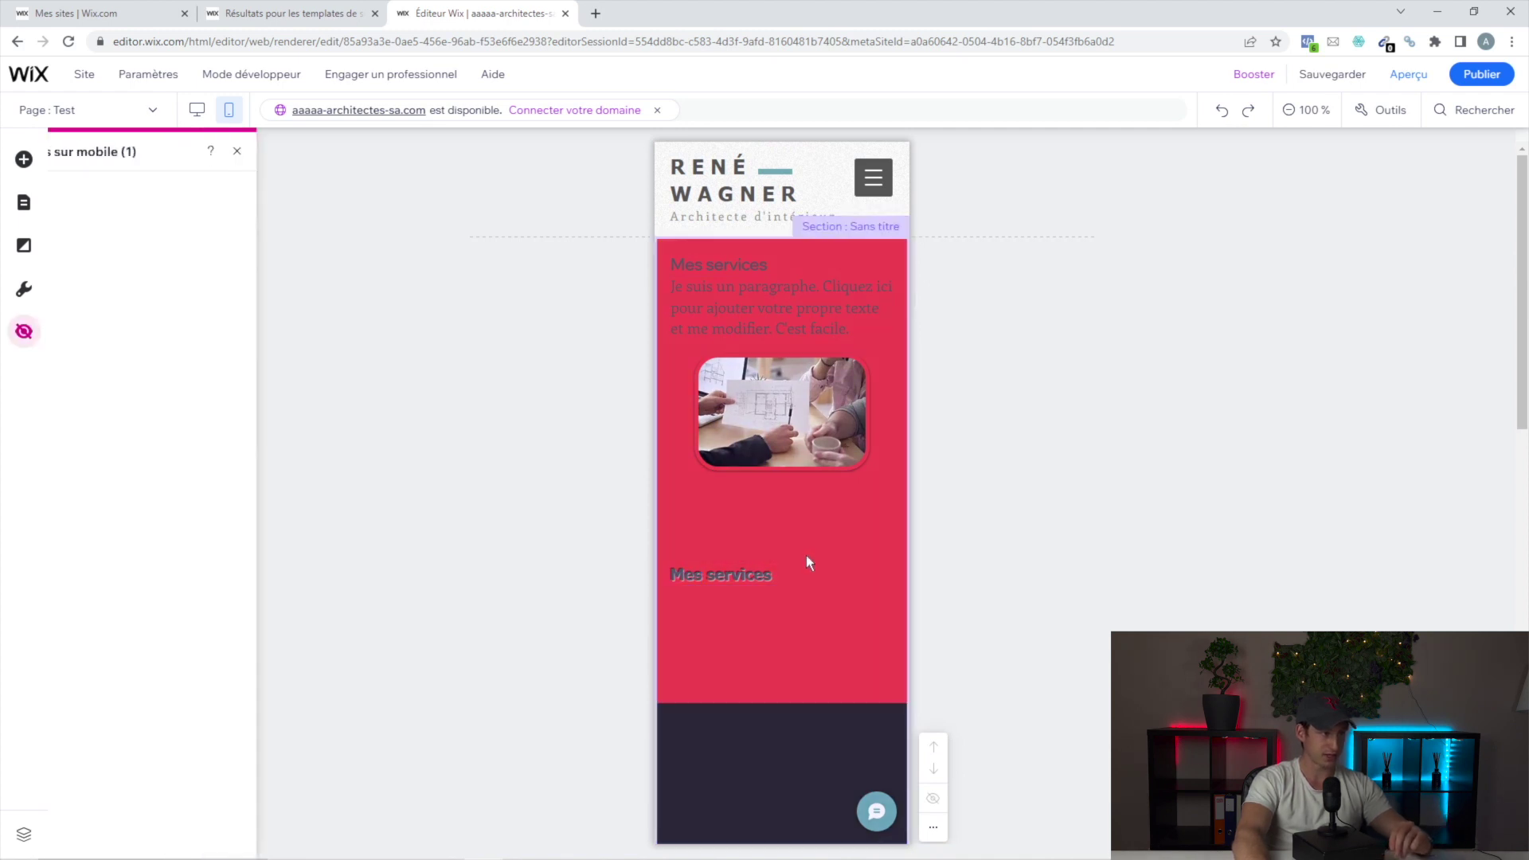
pyautogui.click(865, 532)
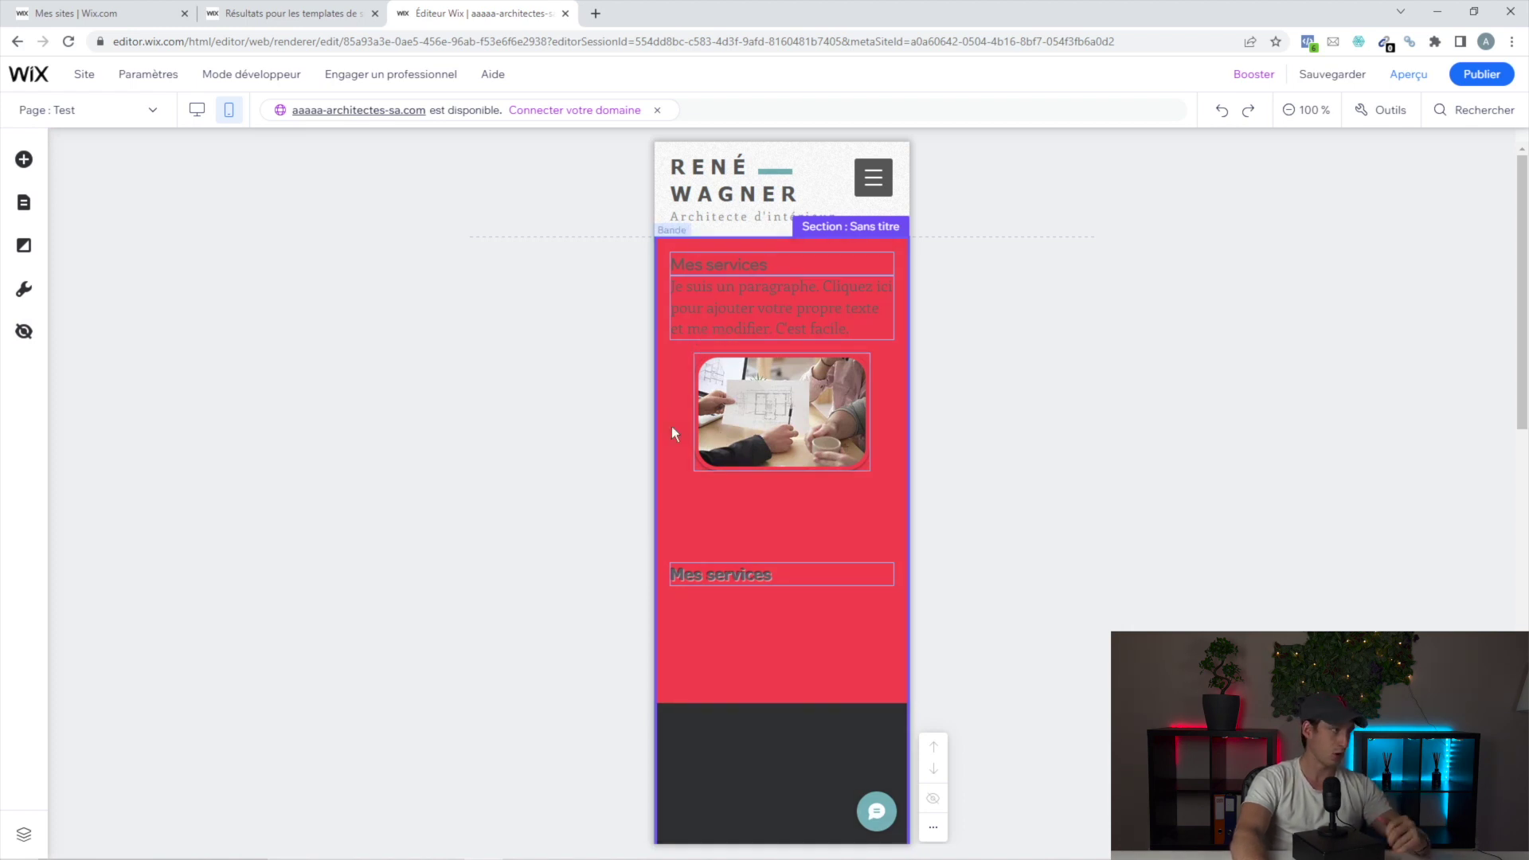
# - Show the hidden services paragraph on the mobile page again from the list of hidden elements
pyautogui.click(29, 334)
pyautogui.click(280, 320)
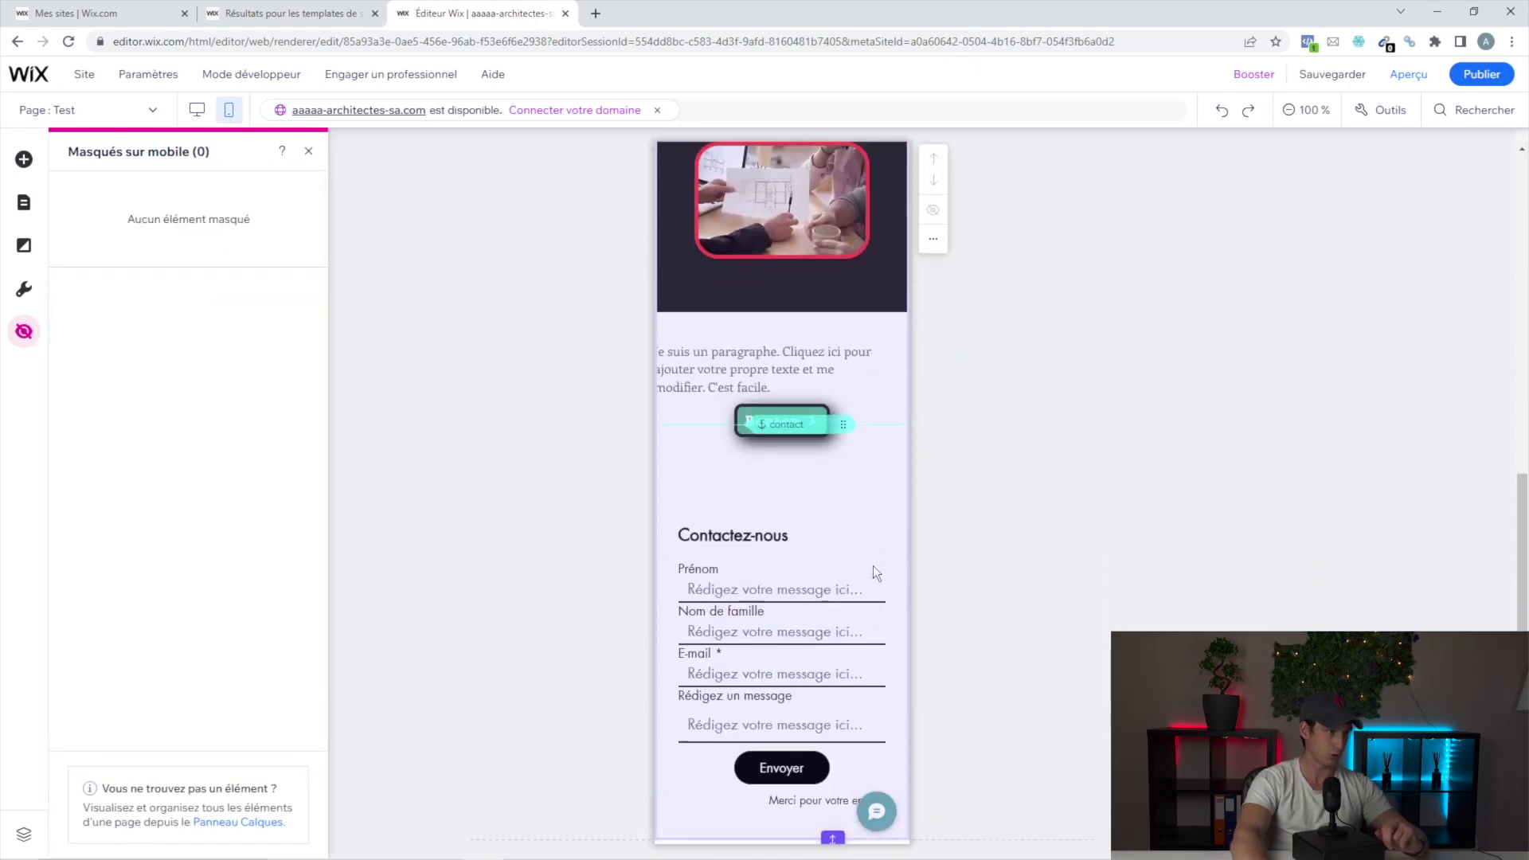
pyautogui.scroll(13, 875, 560)
# - In the desktop version's site menu, move the Test page below Services and nest it as a Services subpage
pyautogui.click(27, 246)
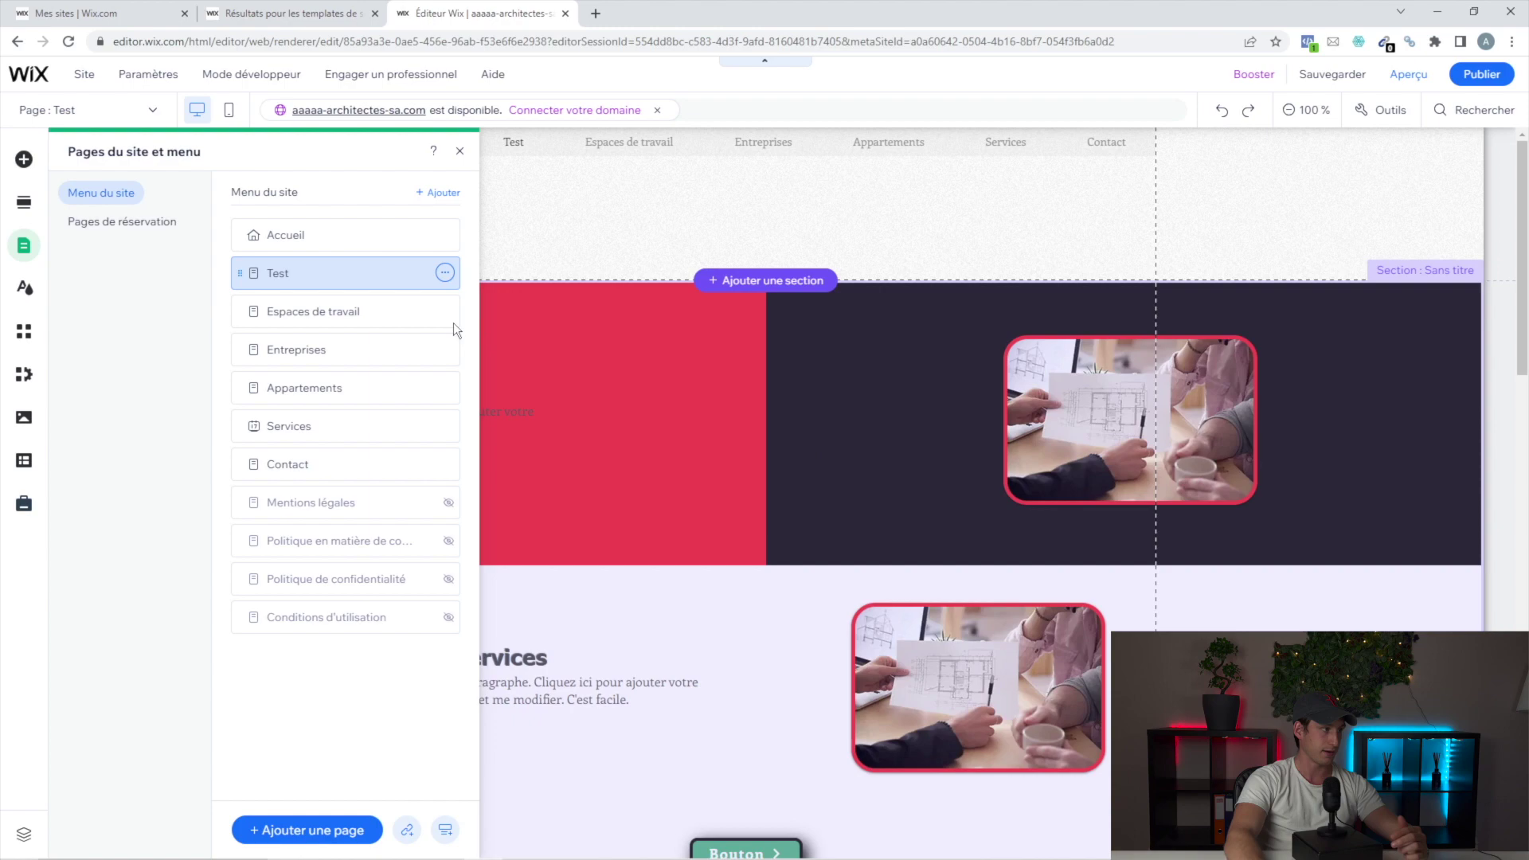
pyautogui.click(271, 434)
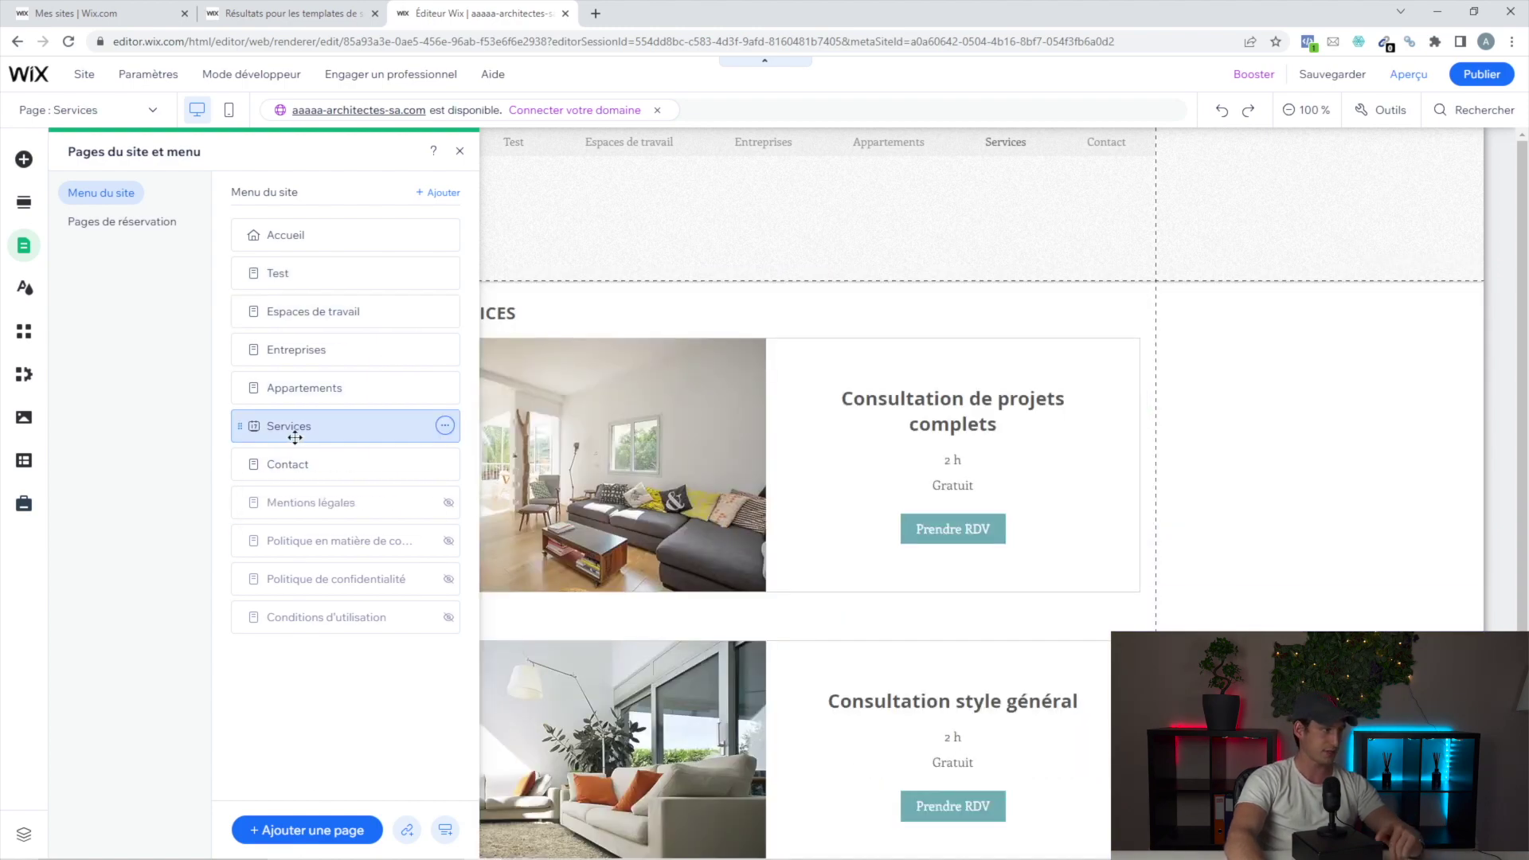
pyautogui.click(283, 273)
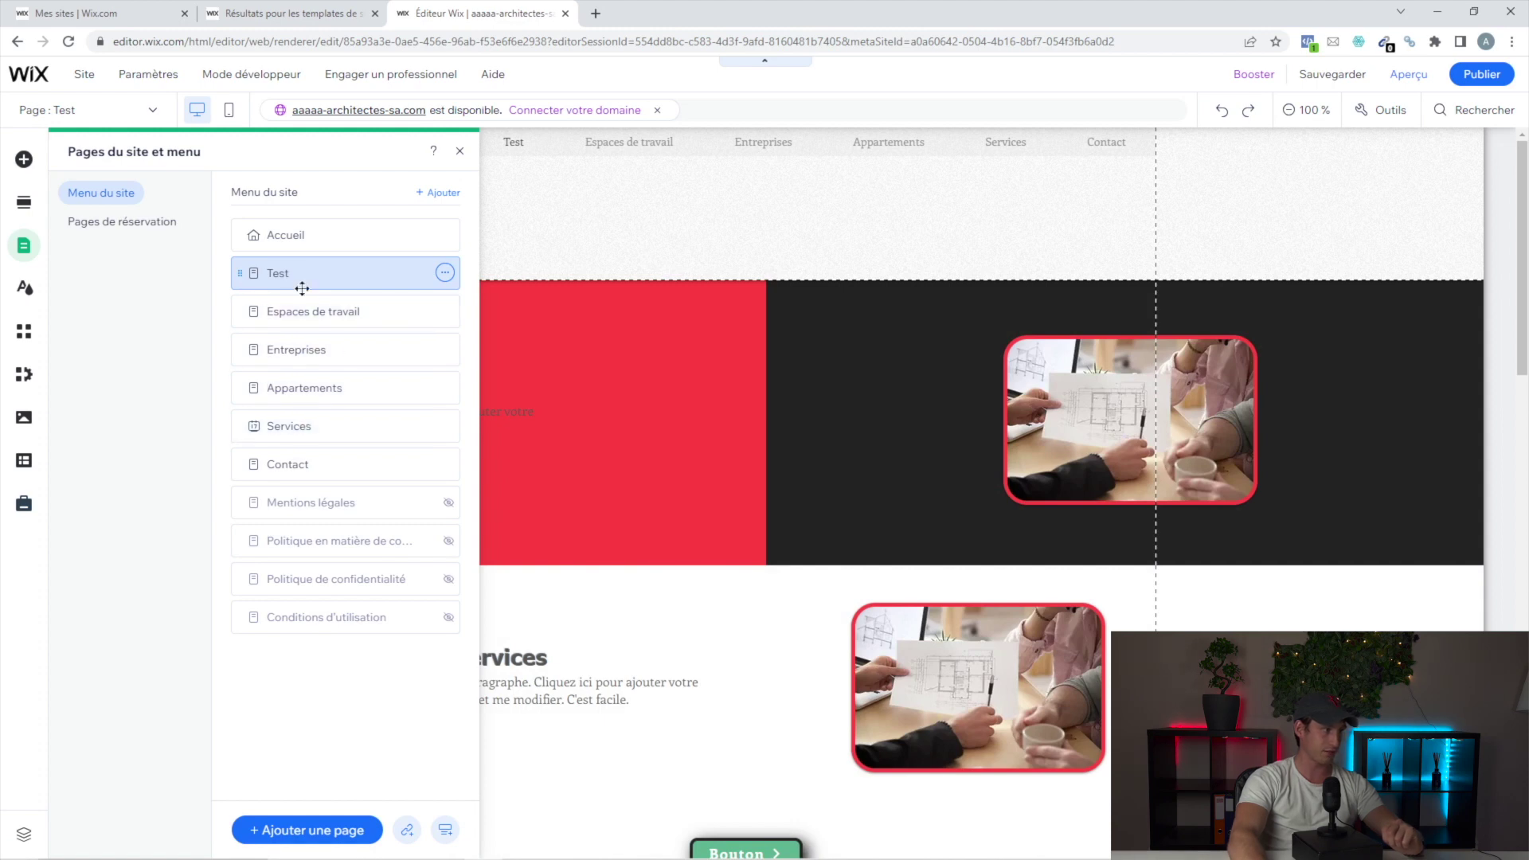
pyautogui.moveTo(284, 272); pyautogui.dragTo(217, 431)
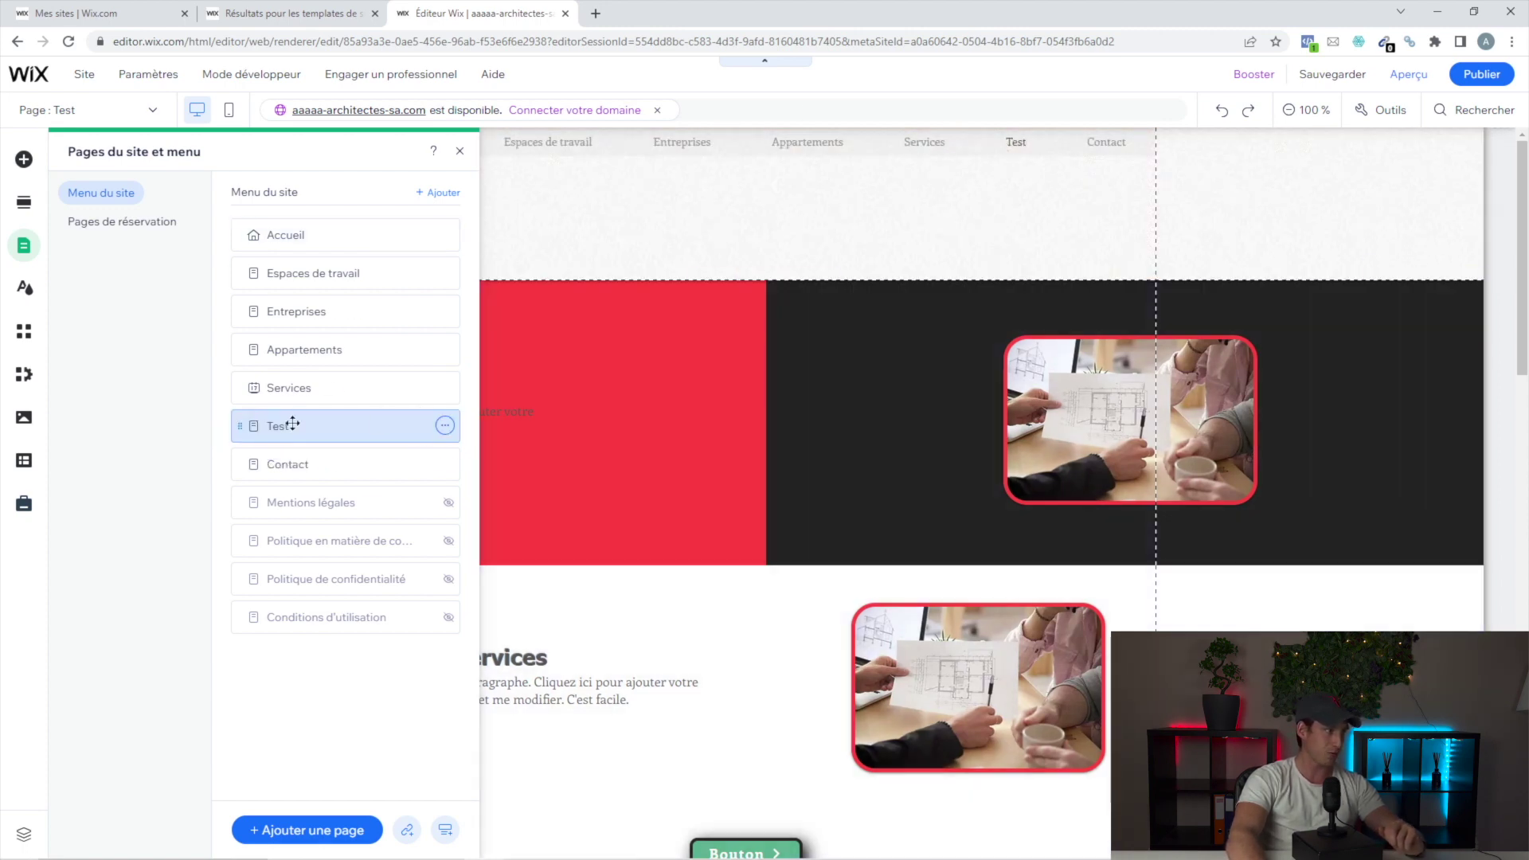
pyautogui.moveTo(275, 431); pyautogui.dragTo(340, 428)
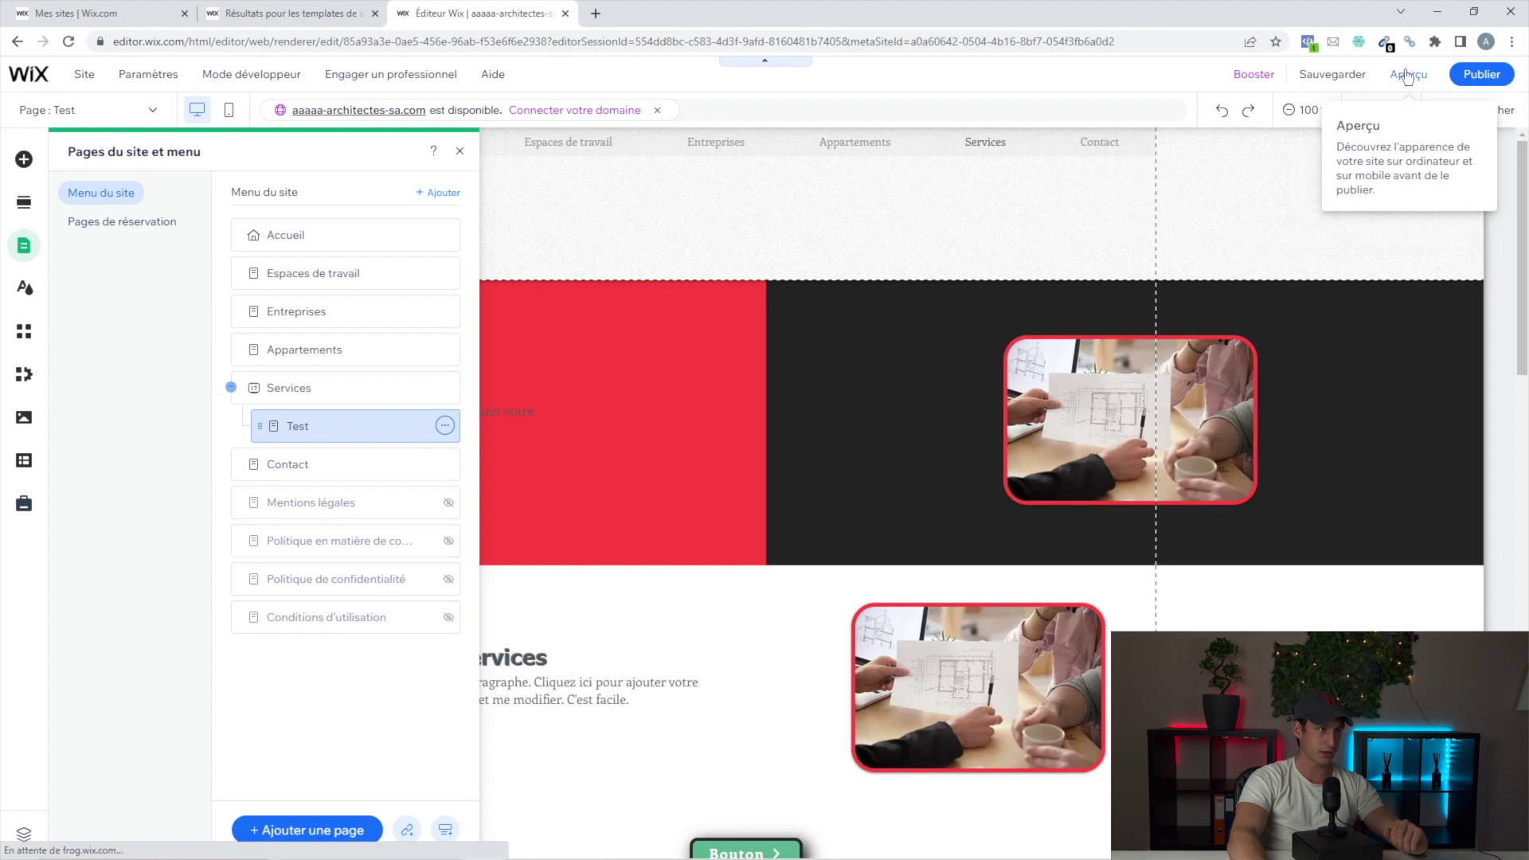
# - Preview the site to check the Services menu with its nested page, and return to the editor
pyautogui.click(1407, 76)
pyautogui.moveTo(982, 163)
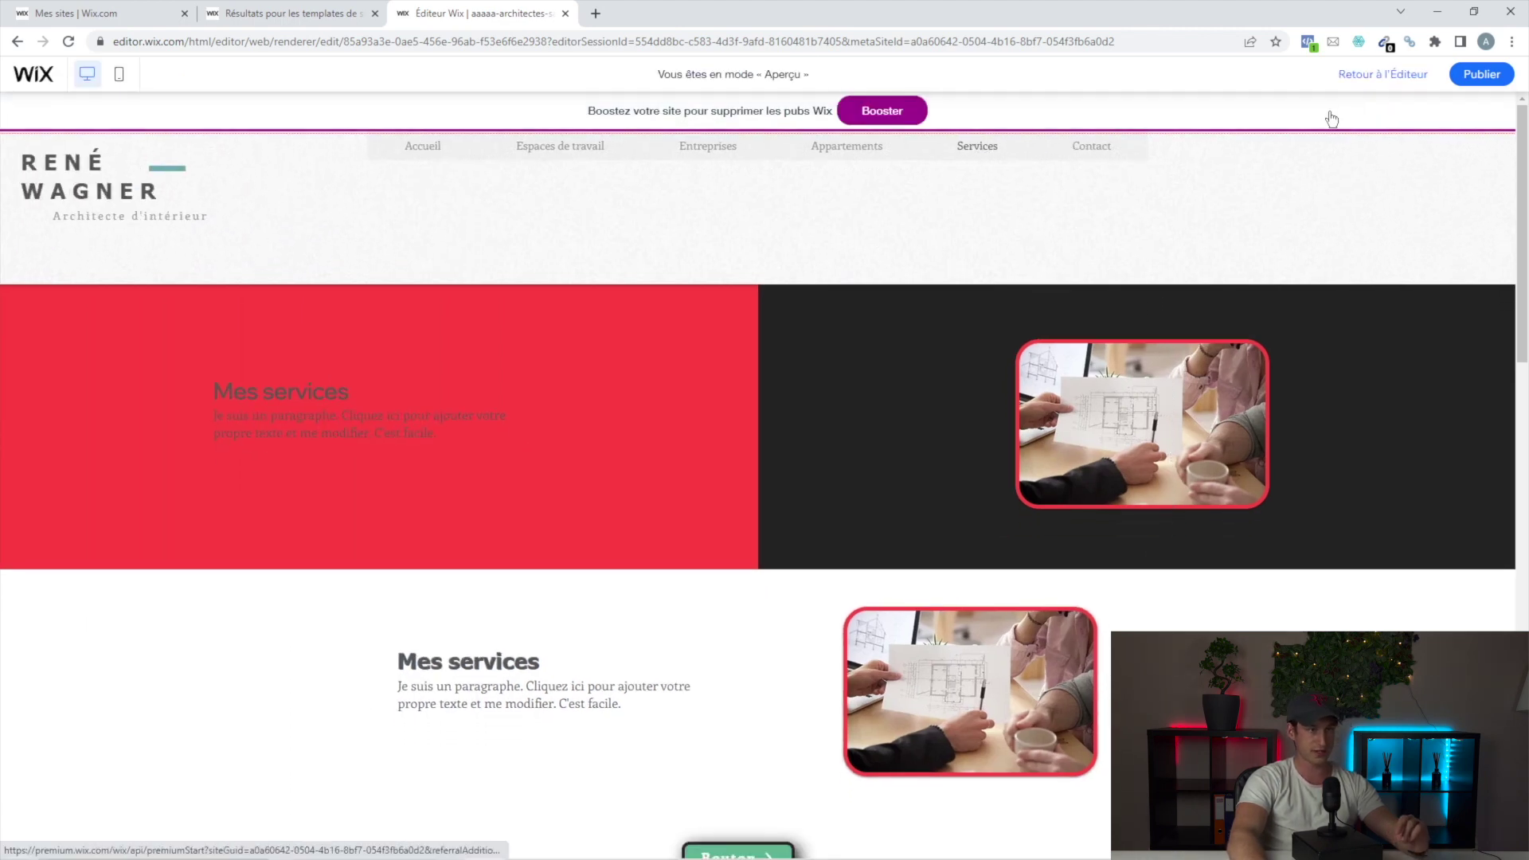
pyautogui.click(1383, 74)
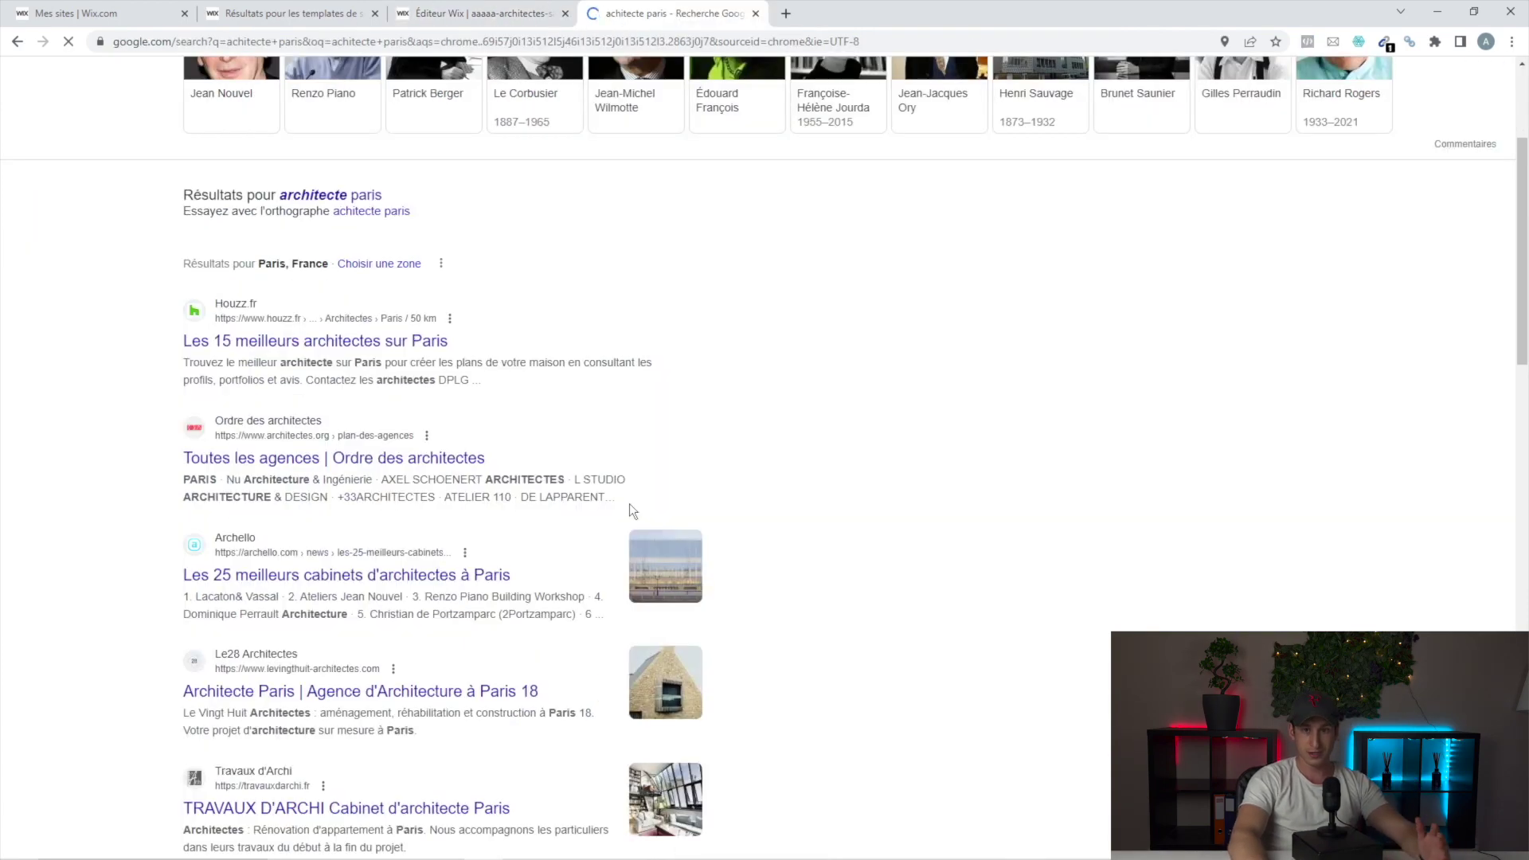
# - Examine the title and description of the first organic Google result for architects in Paris
pyautogui.scroll(1, 629, 503)
pyautogui.scroll(3, 643, 500)
pyautogui.moveTo(156, 581); pyautogui.dragTo(477, 577)
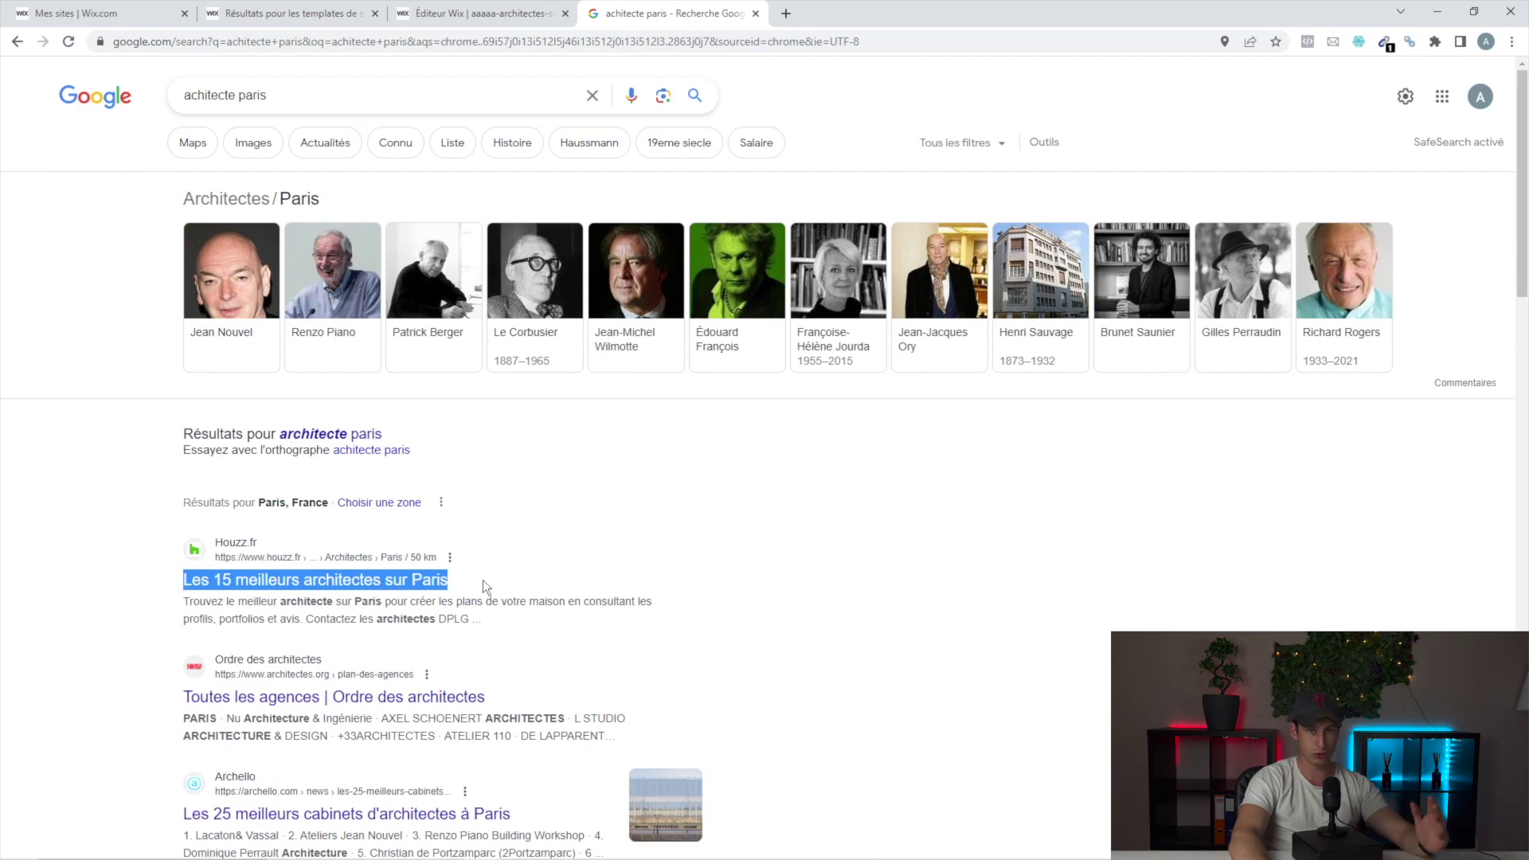
pyautogui.click(180, 610)
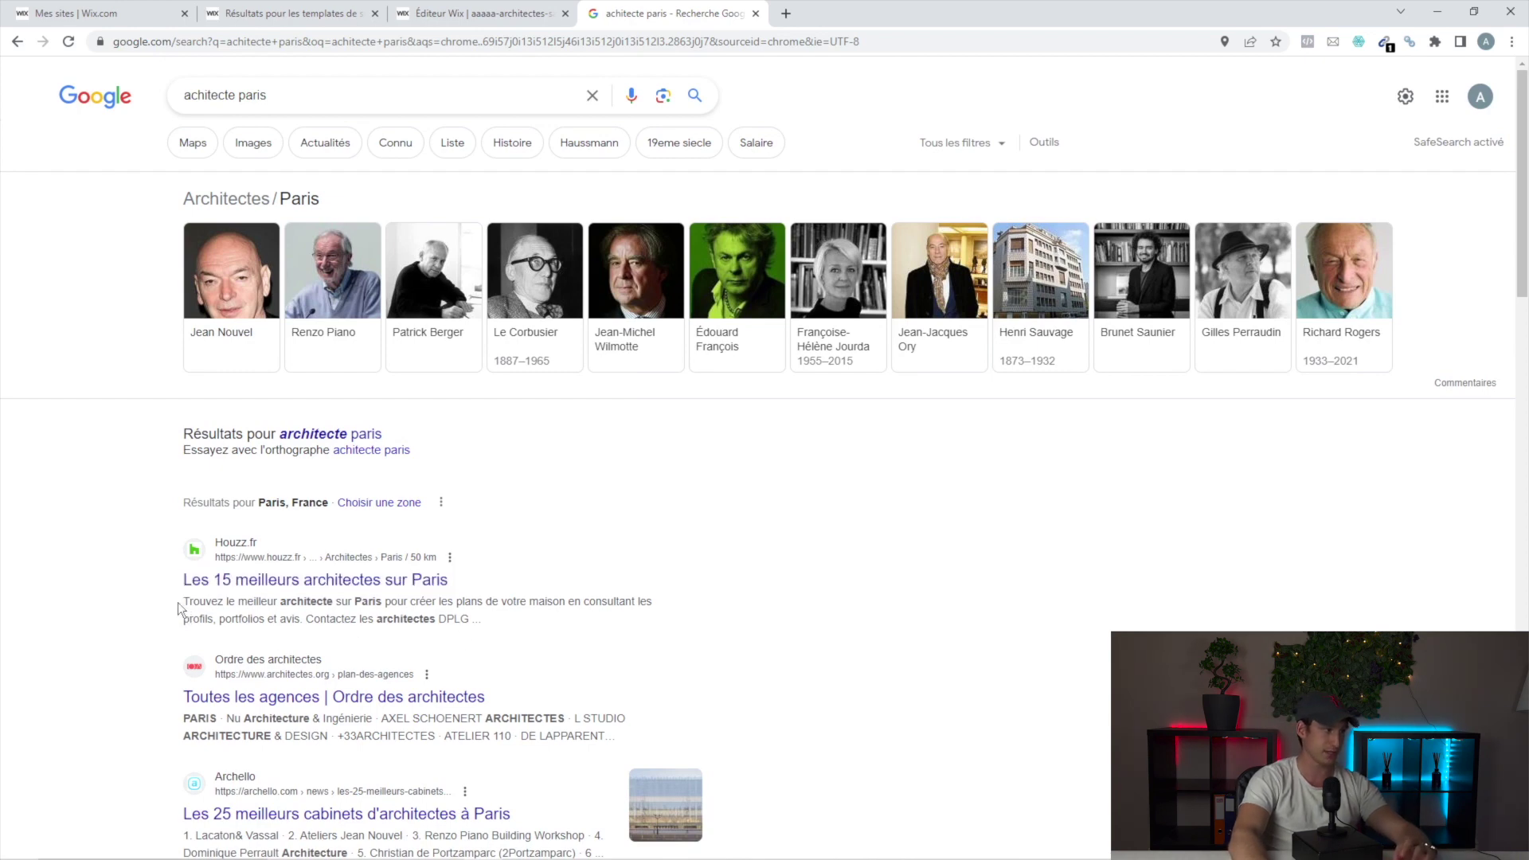
pyautogui.moveTo(180, 609); pyautogui.dragTo(510, 629)
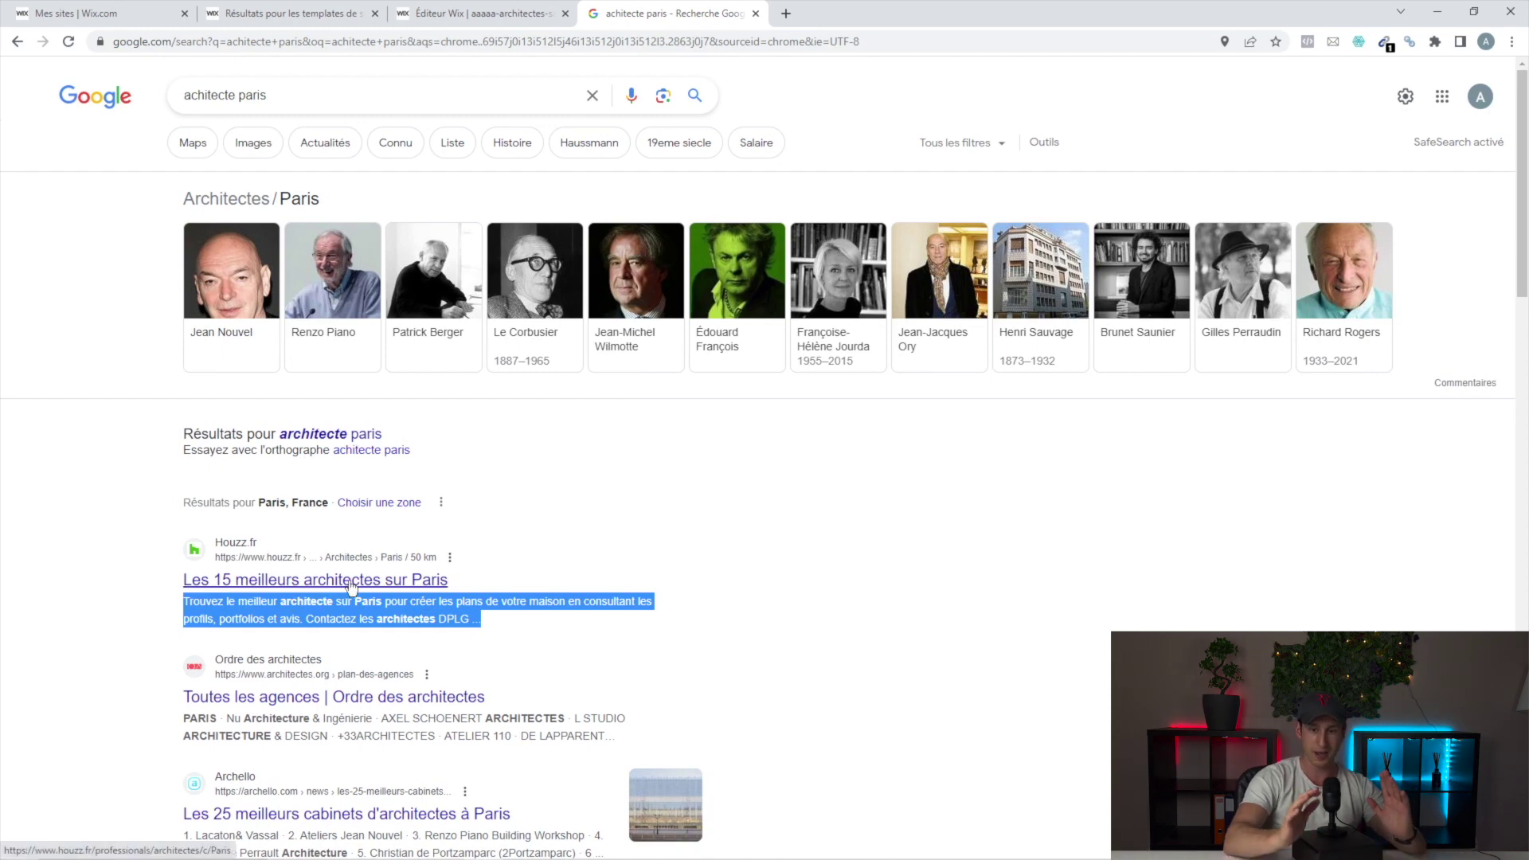
# - Switch back to the Wix editor and open the basic SEO settings of the Accueil page
pyautogui.click(478, 14)
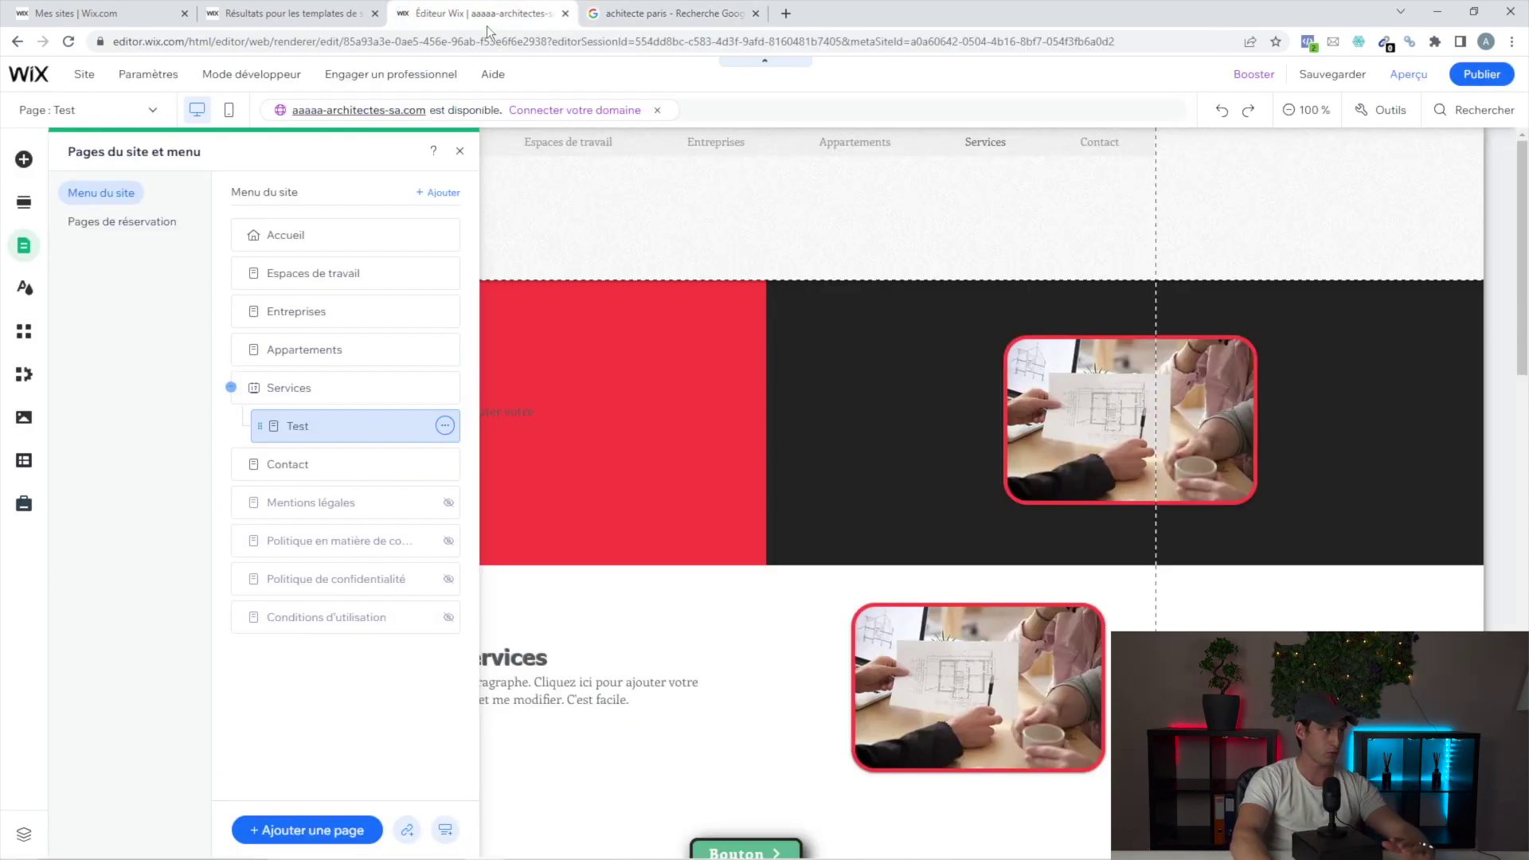
pyautogui.click(302, 235)
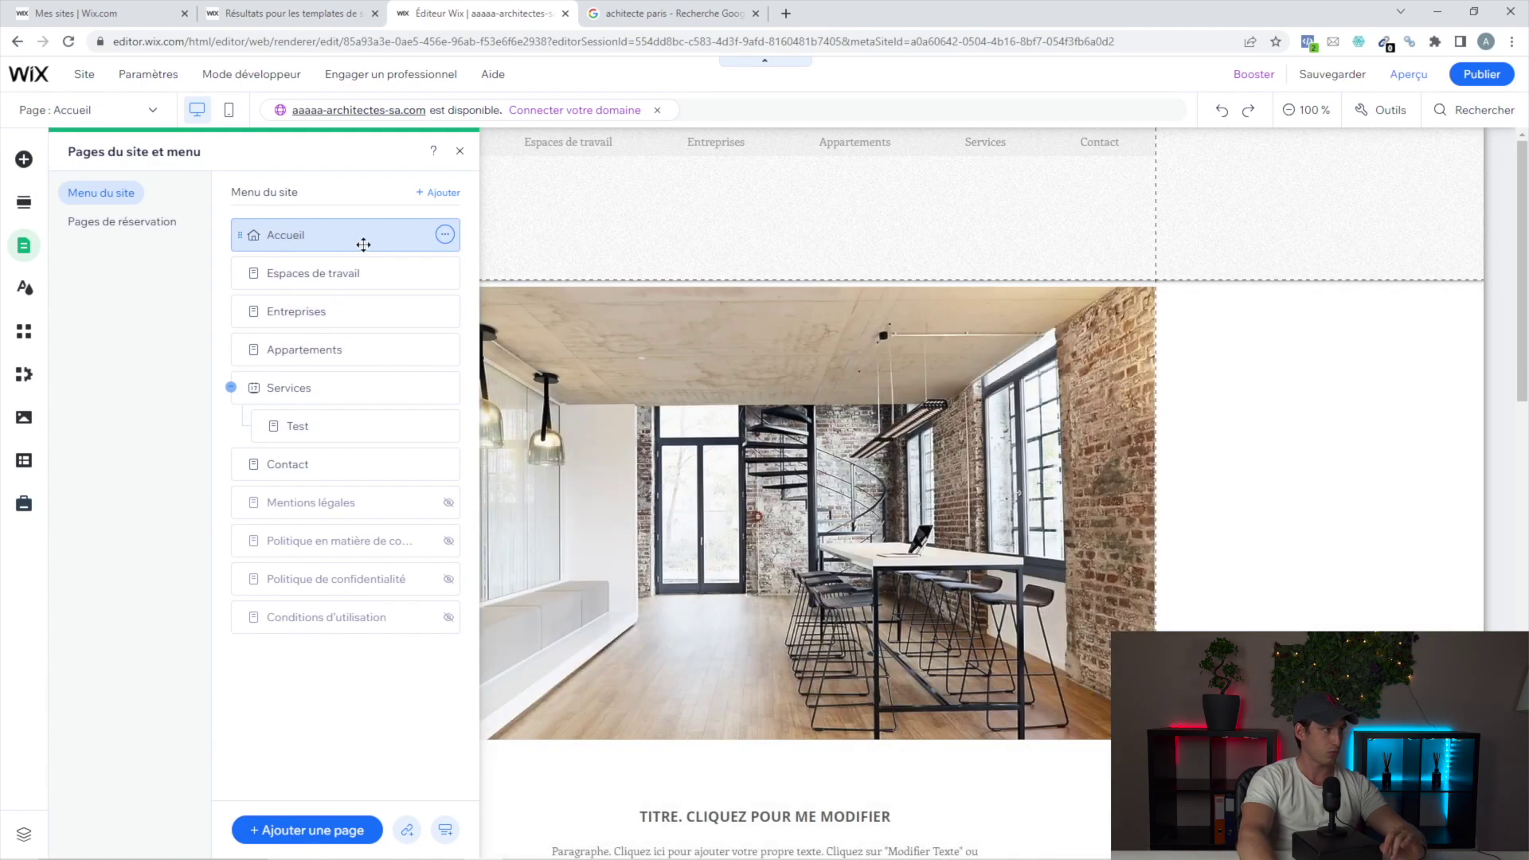
pyautogui.click(443, 237)
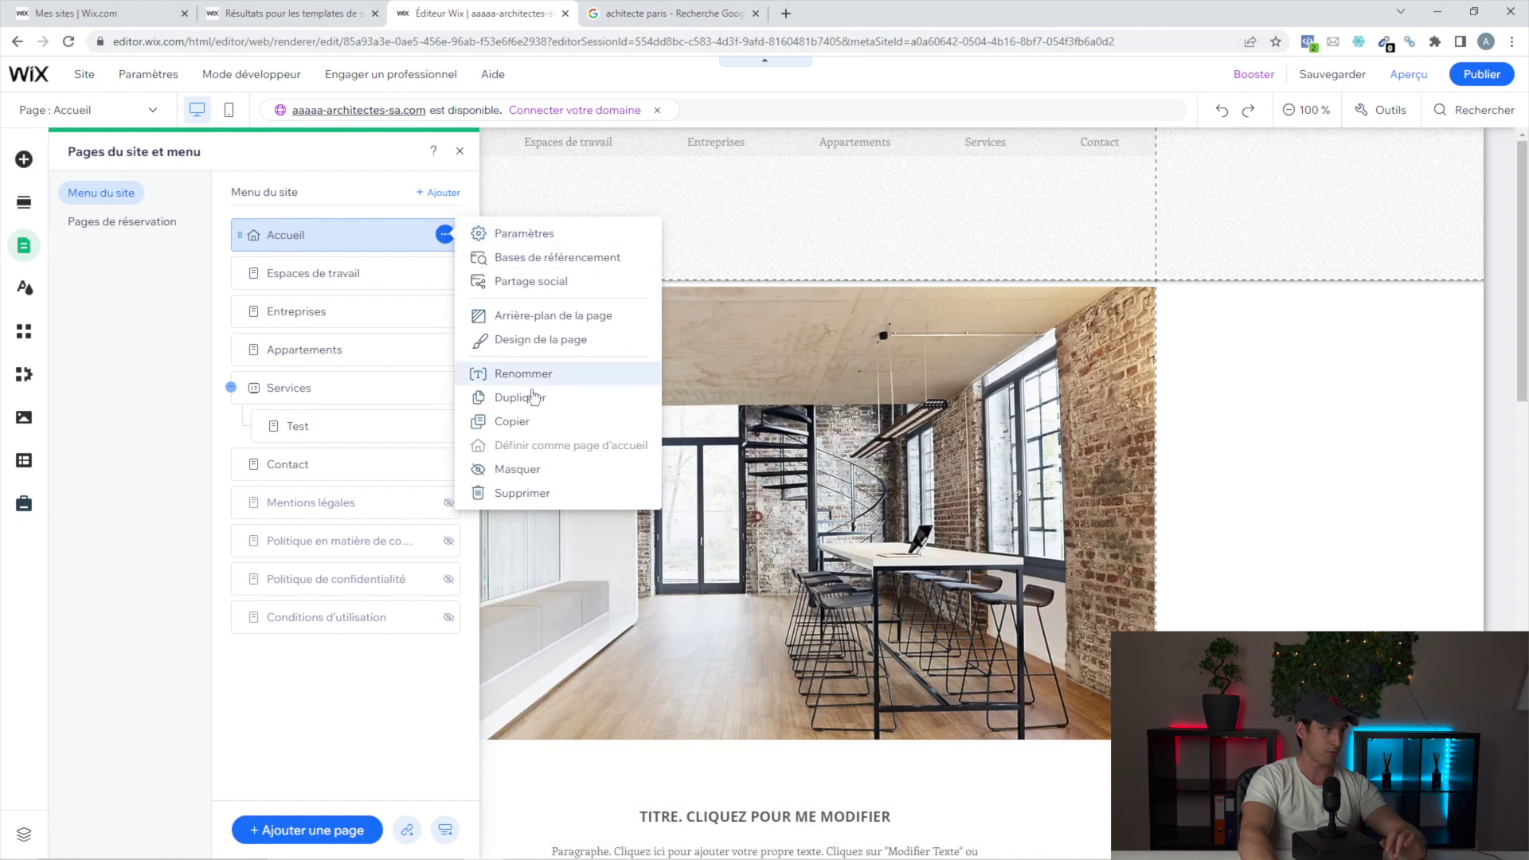
pyautogui.click(530, 236)
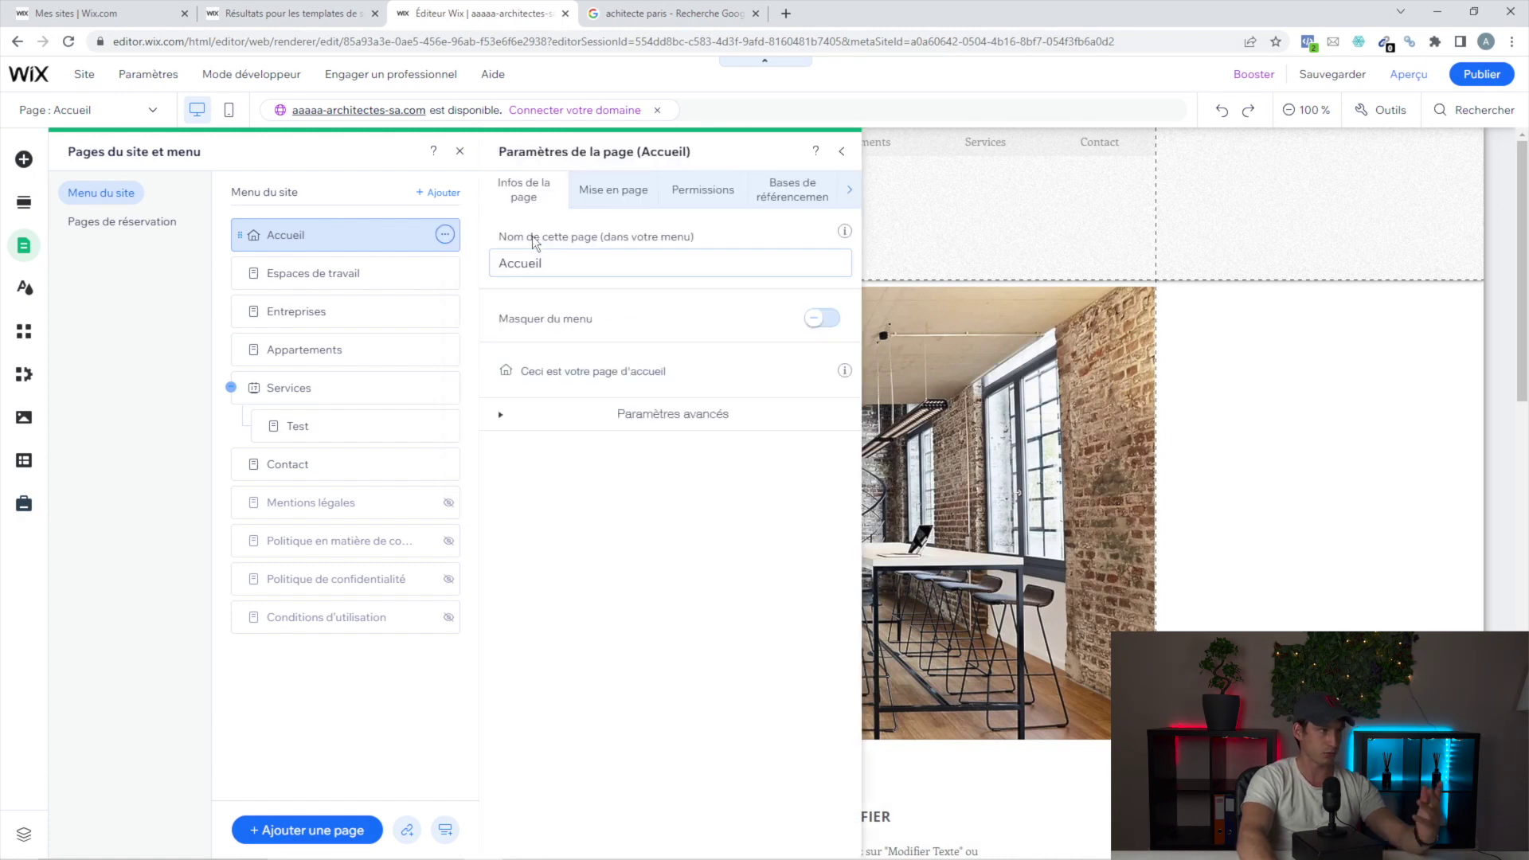
pyautogui.doubleClick(538, 264)
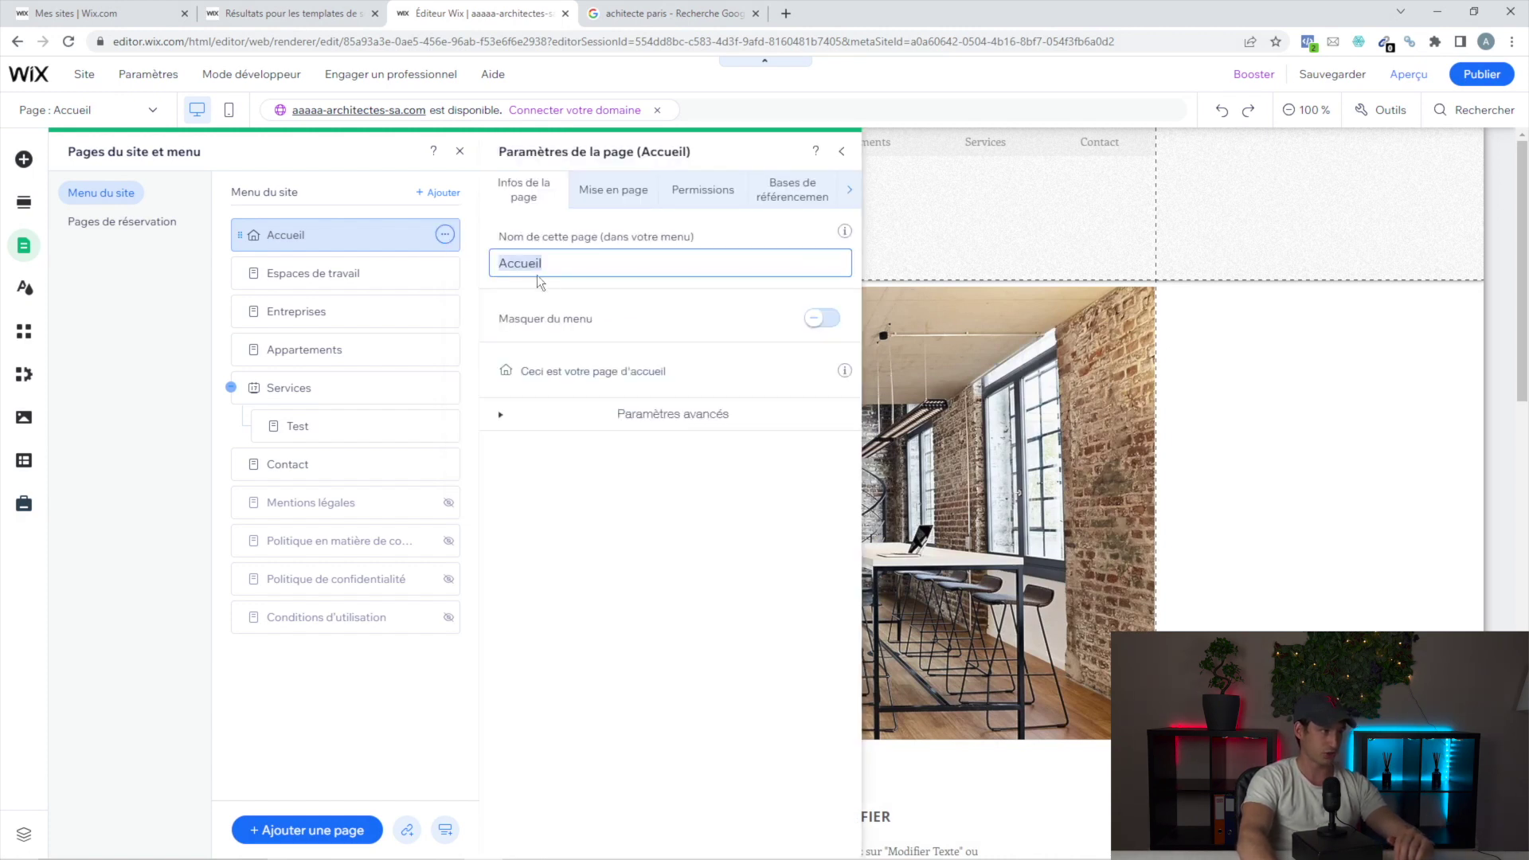
pyautogui.click(613, 189)
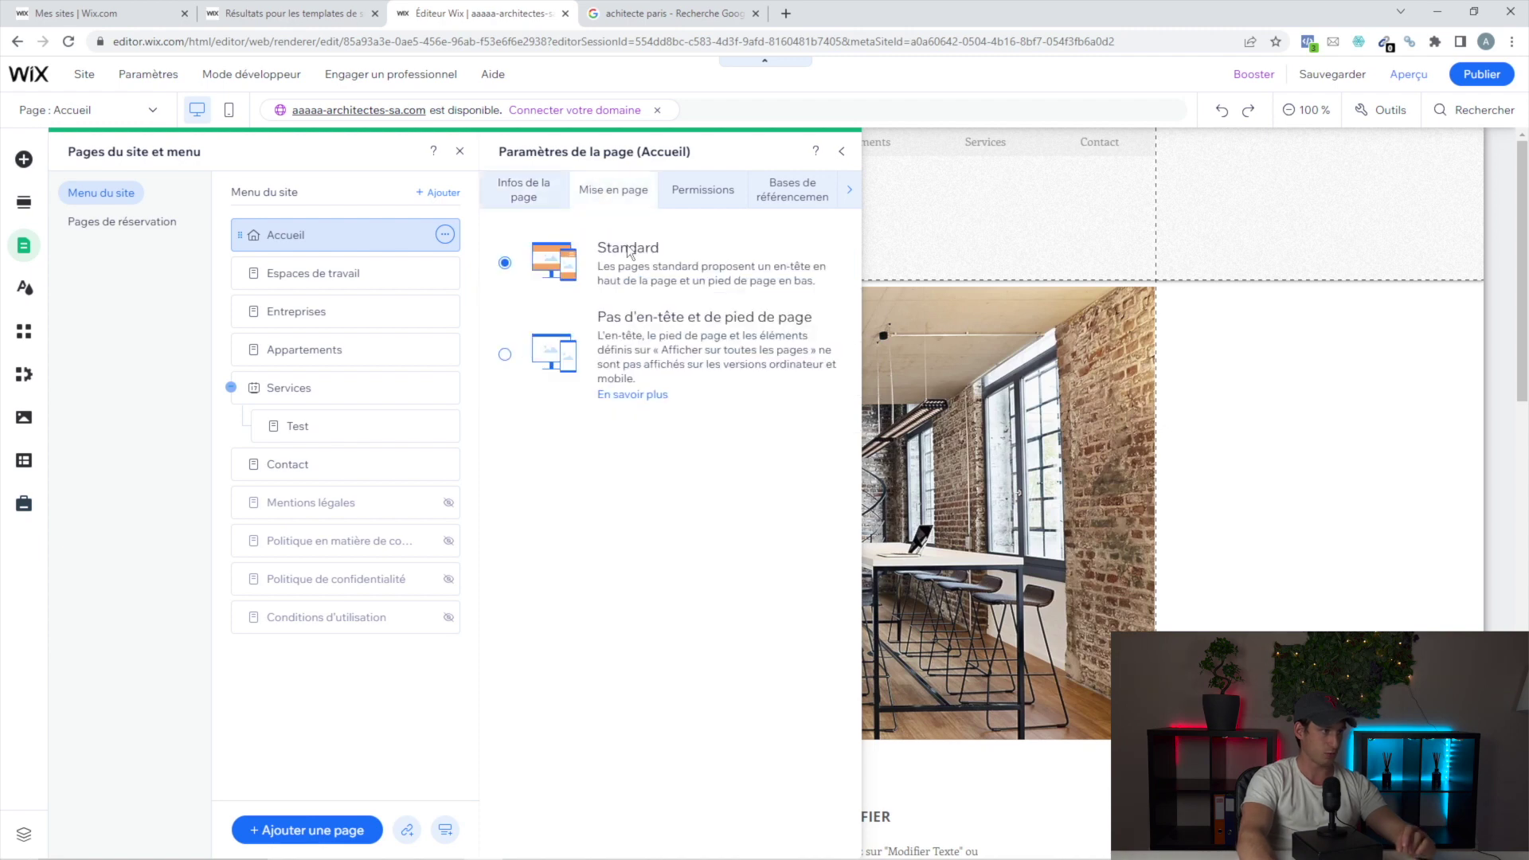
pyautogui.click(703, 190)
pyautogui.click(792, 191)
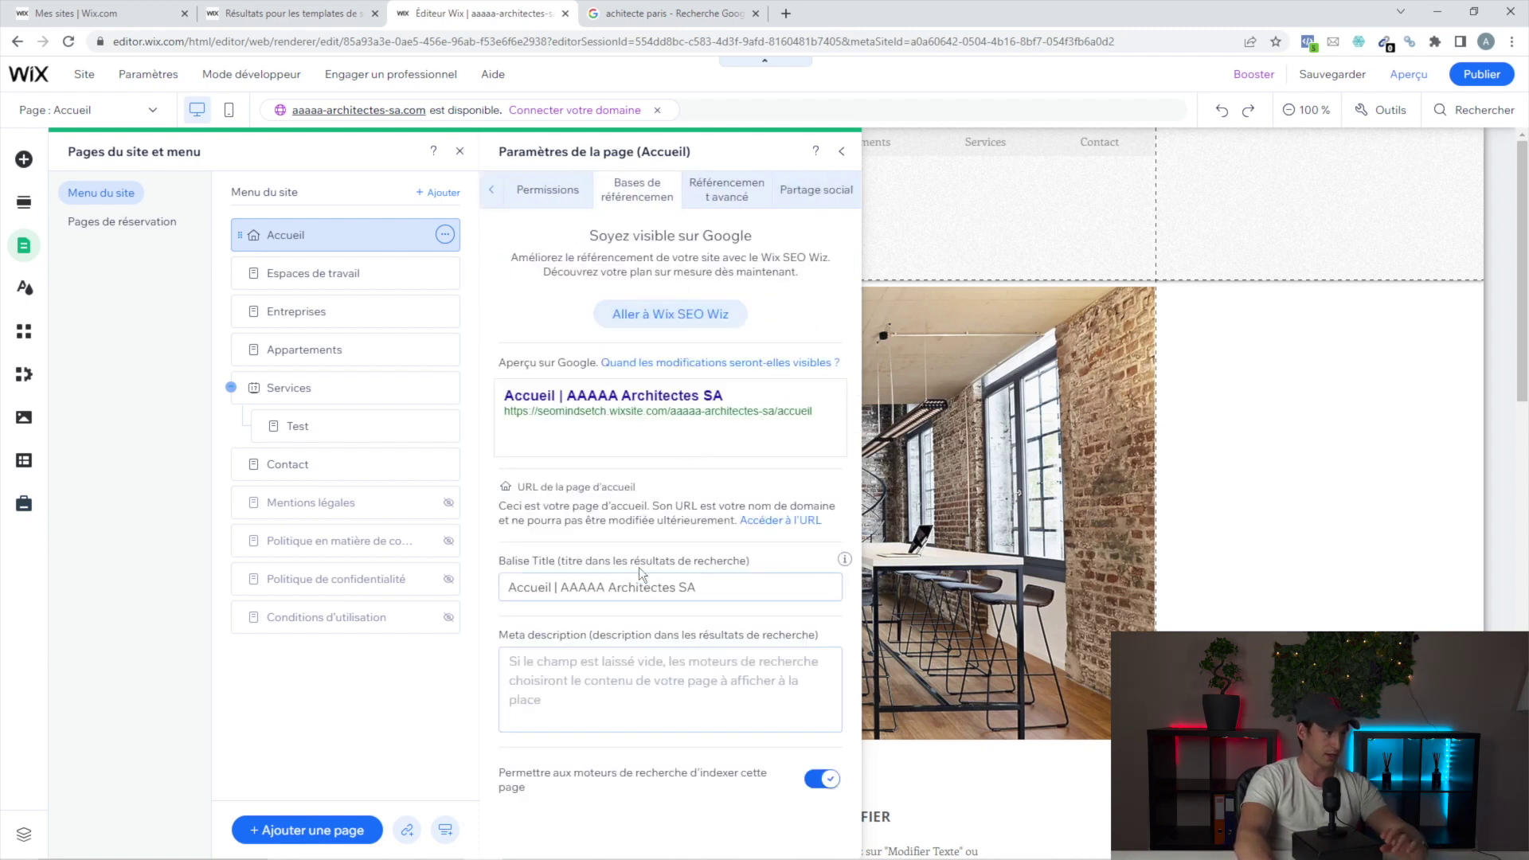
# - Compare the Accueil page's title tag with the title of the first Google result, and return to the Wix editor
pyautogui.click(658, 587)
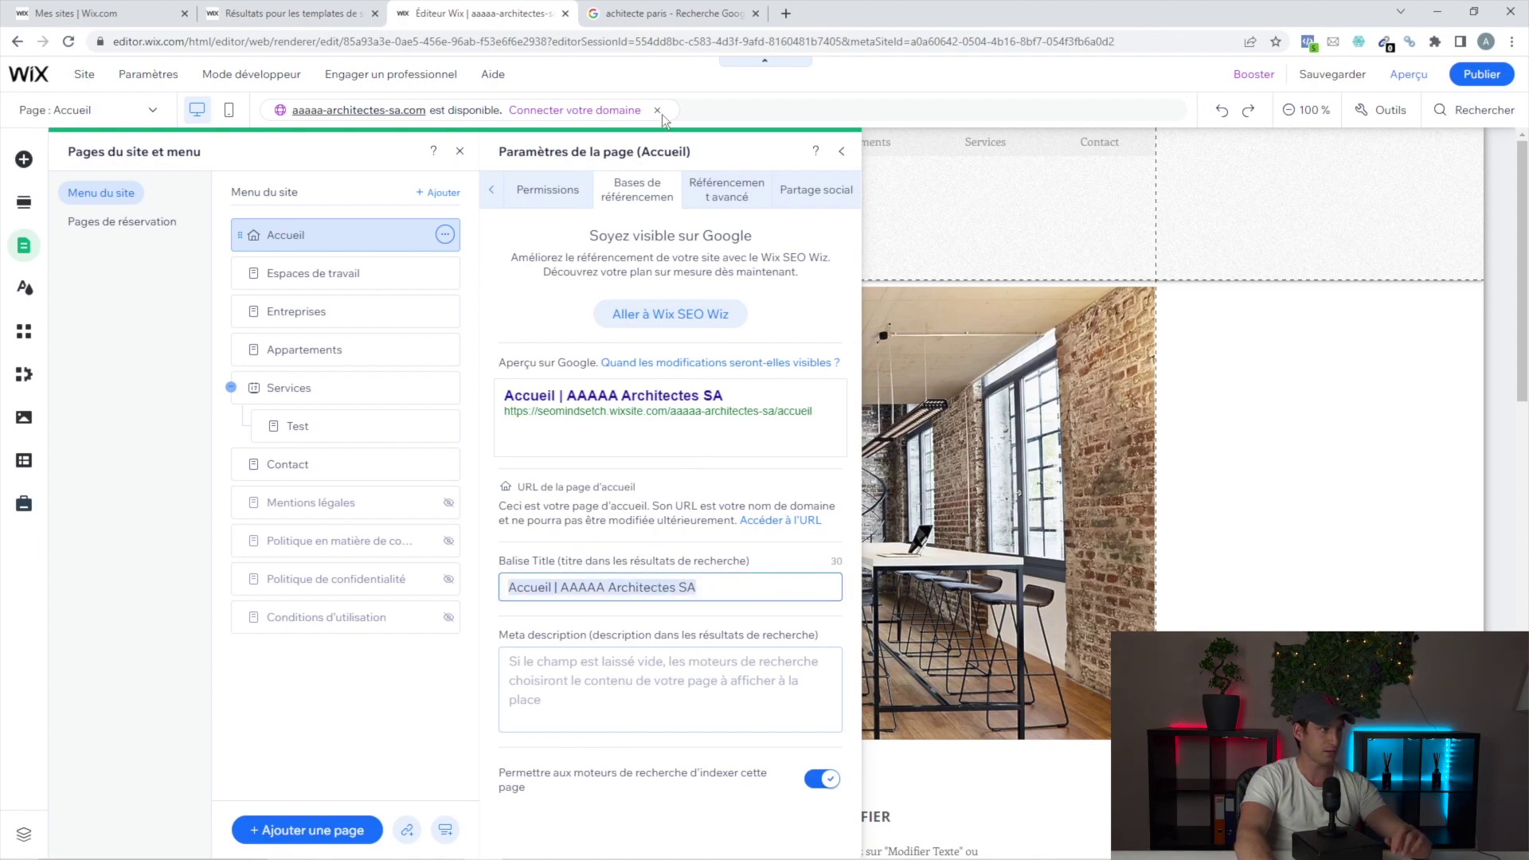
pyautogui.click(665, 13)
pyautogui.tripleClick(160, 587)
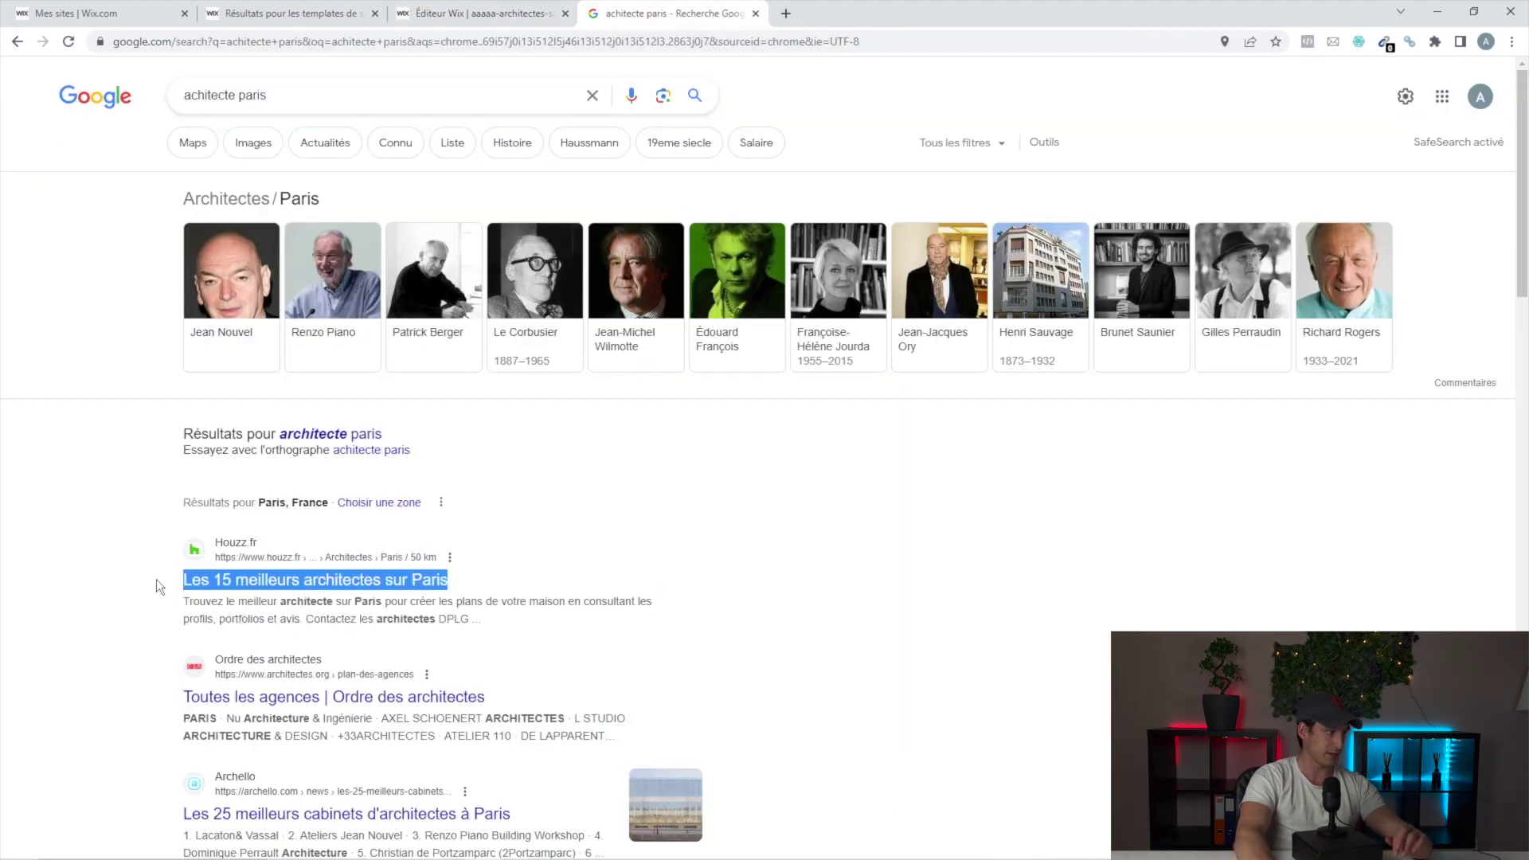
pyautogui.hotkey('ctrl', 'shift', 'Tab')
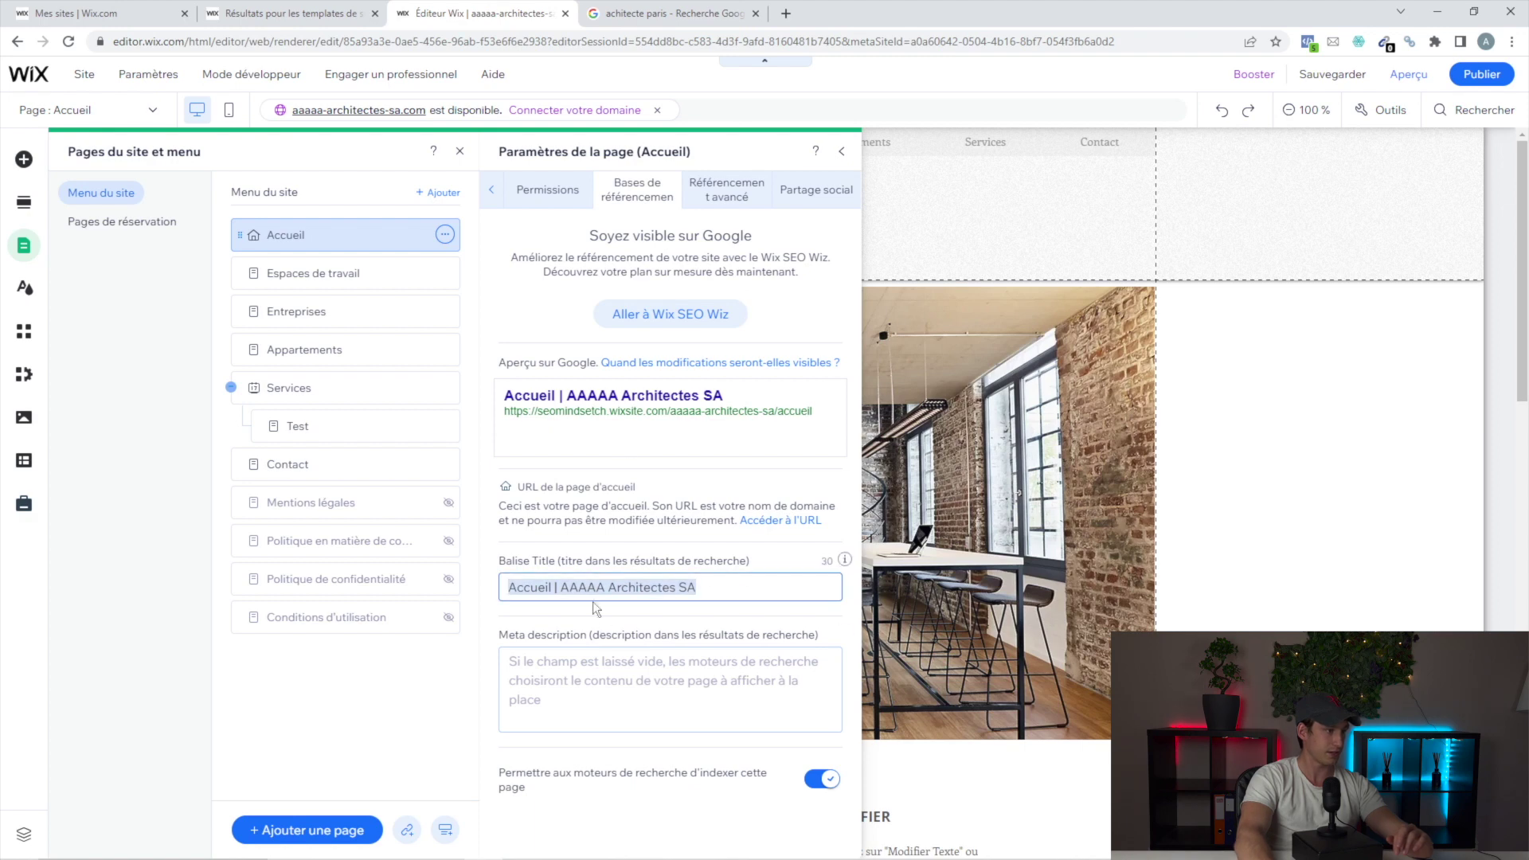
# - Set the Accueil page's title tag to "AAAAA Architectes SA - Architecte à Paris"
pyautogui.doubleClick(539, 587)
pyautogui.tripleClick(570, 588)
pyautogui.click(586, 588)
pyautogui.moveTo(586, 589); pyautogui.dragTo(582, 590)
pyautogui.tripleClick(582, 588)
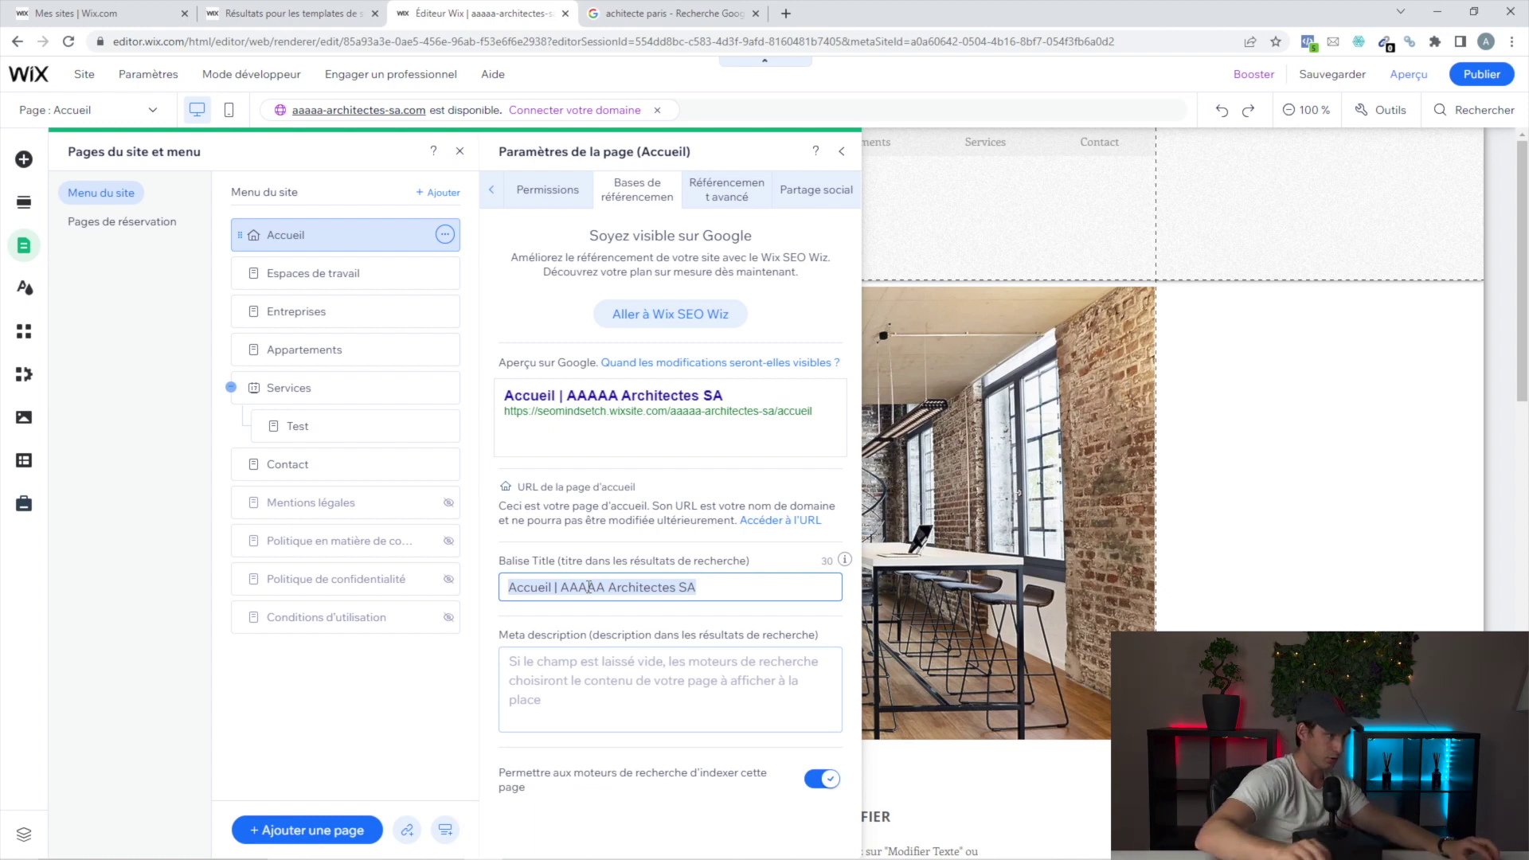
pyautogui.click(573, 590)
pyautogui.moveTo(561, 590); pyautogui.dragTo(507, 590)
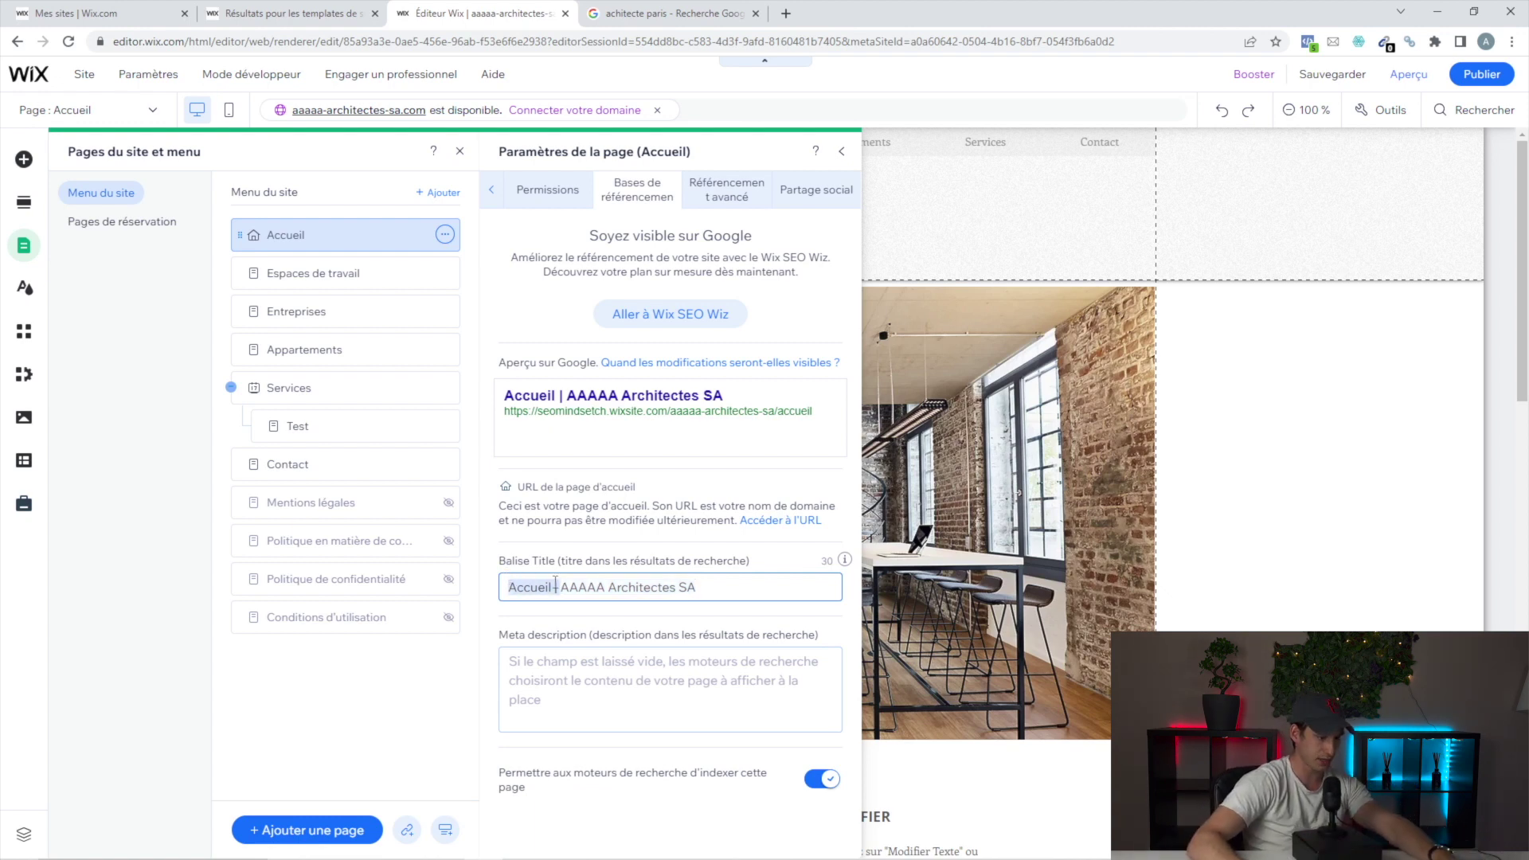
pyautogui.press('BackSpace')
pyautogui.click(701, 583)
pyautogui.write('- Arc')
pyautogui.write('hi')
pyautogui.press('BackSpace')
pyautogui.press('BackSpace')
pyautogui.write('chitecte ')
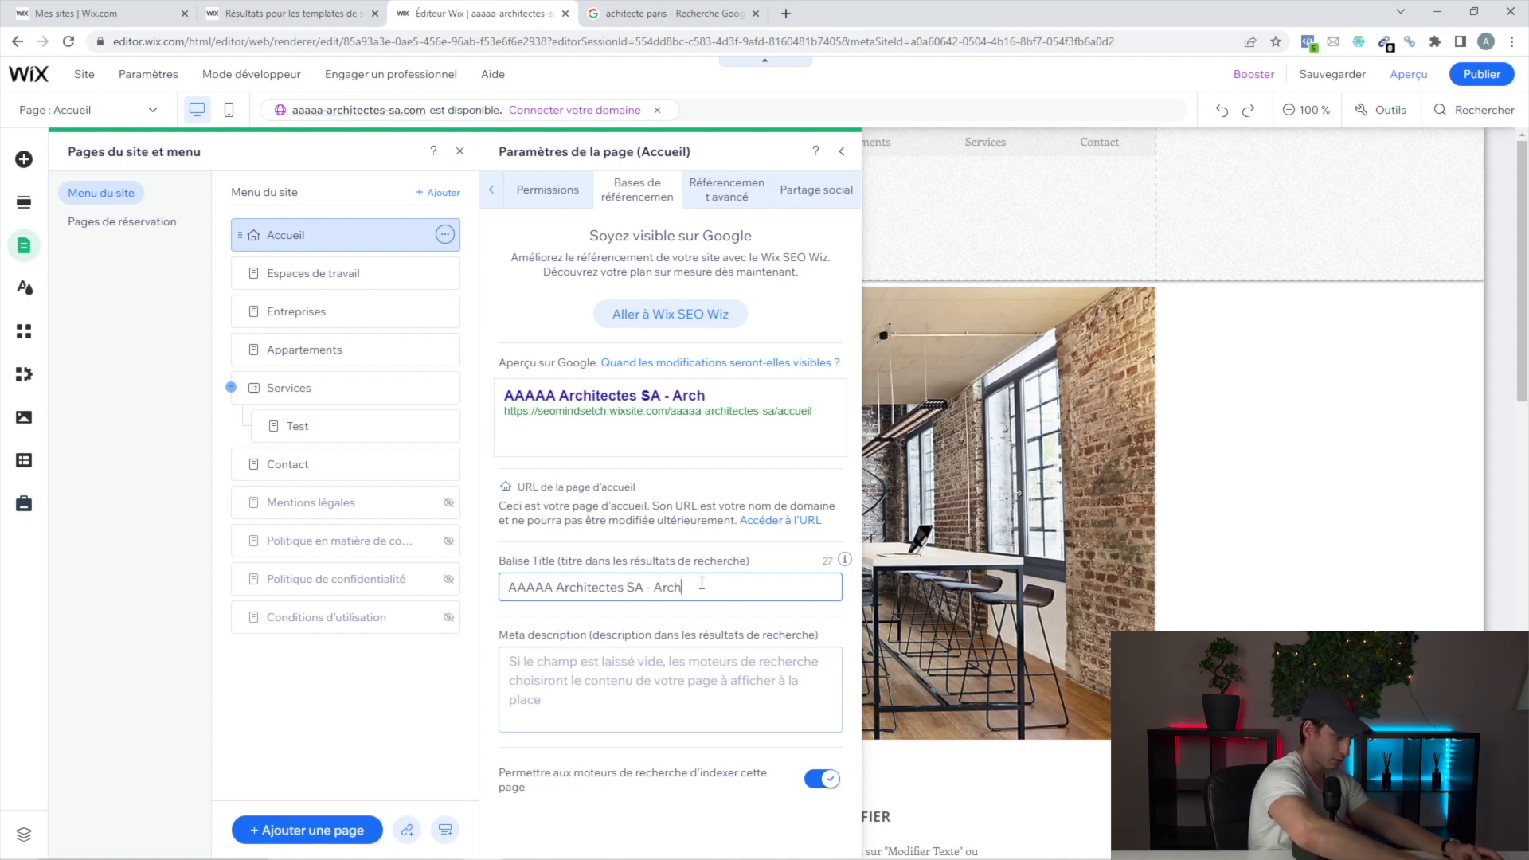
pyautogui.write('à Paris')
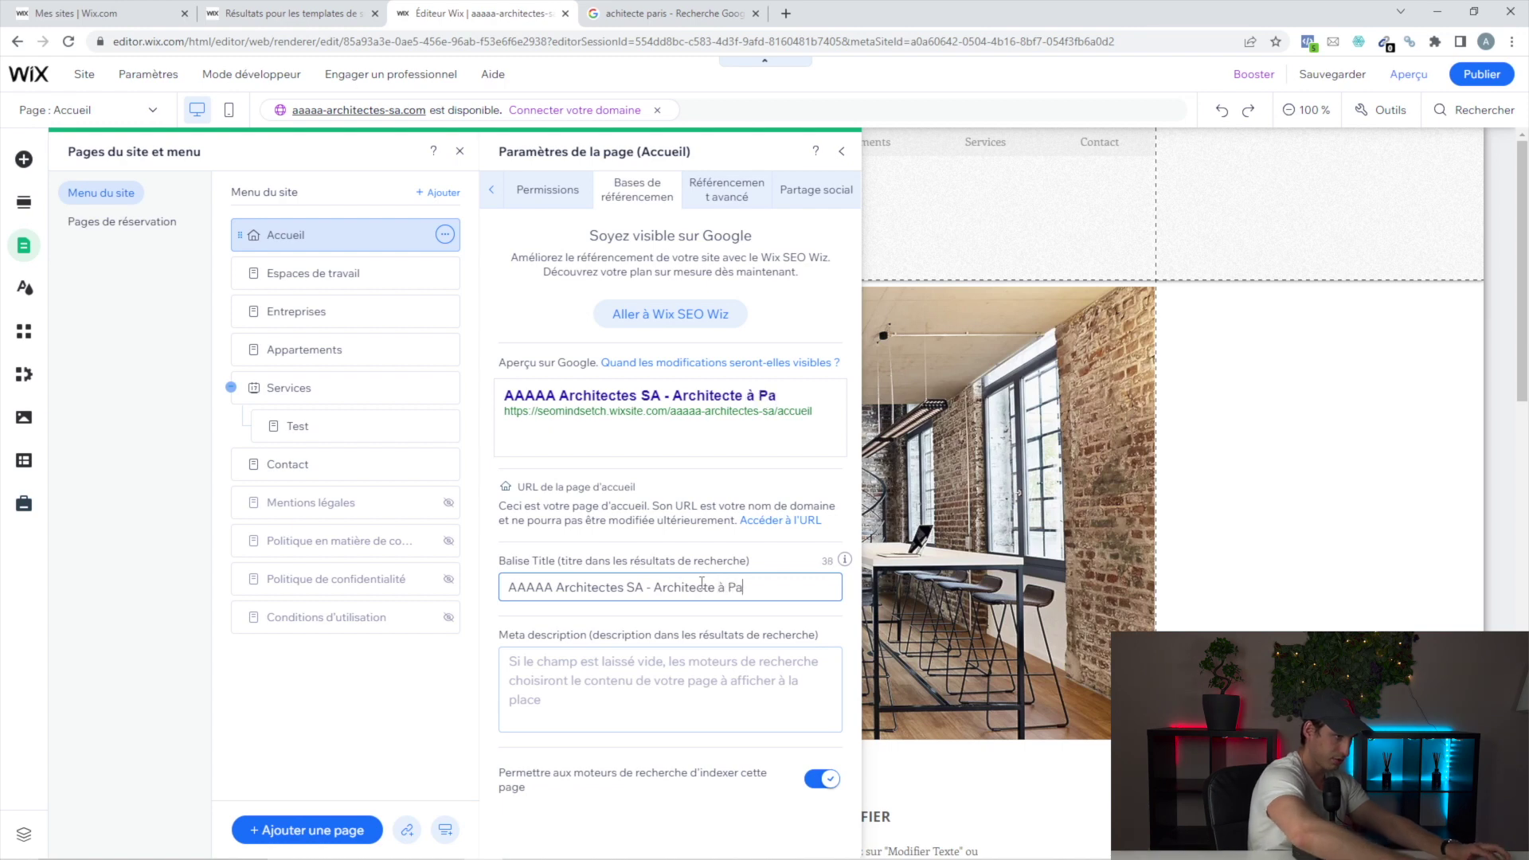
# - Fill the Accueil page's meta description with the placeholder text "ztukujkmfuztujmrfz"
pyautogui.click(602, 716)
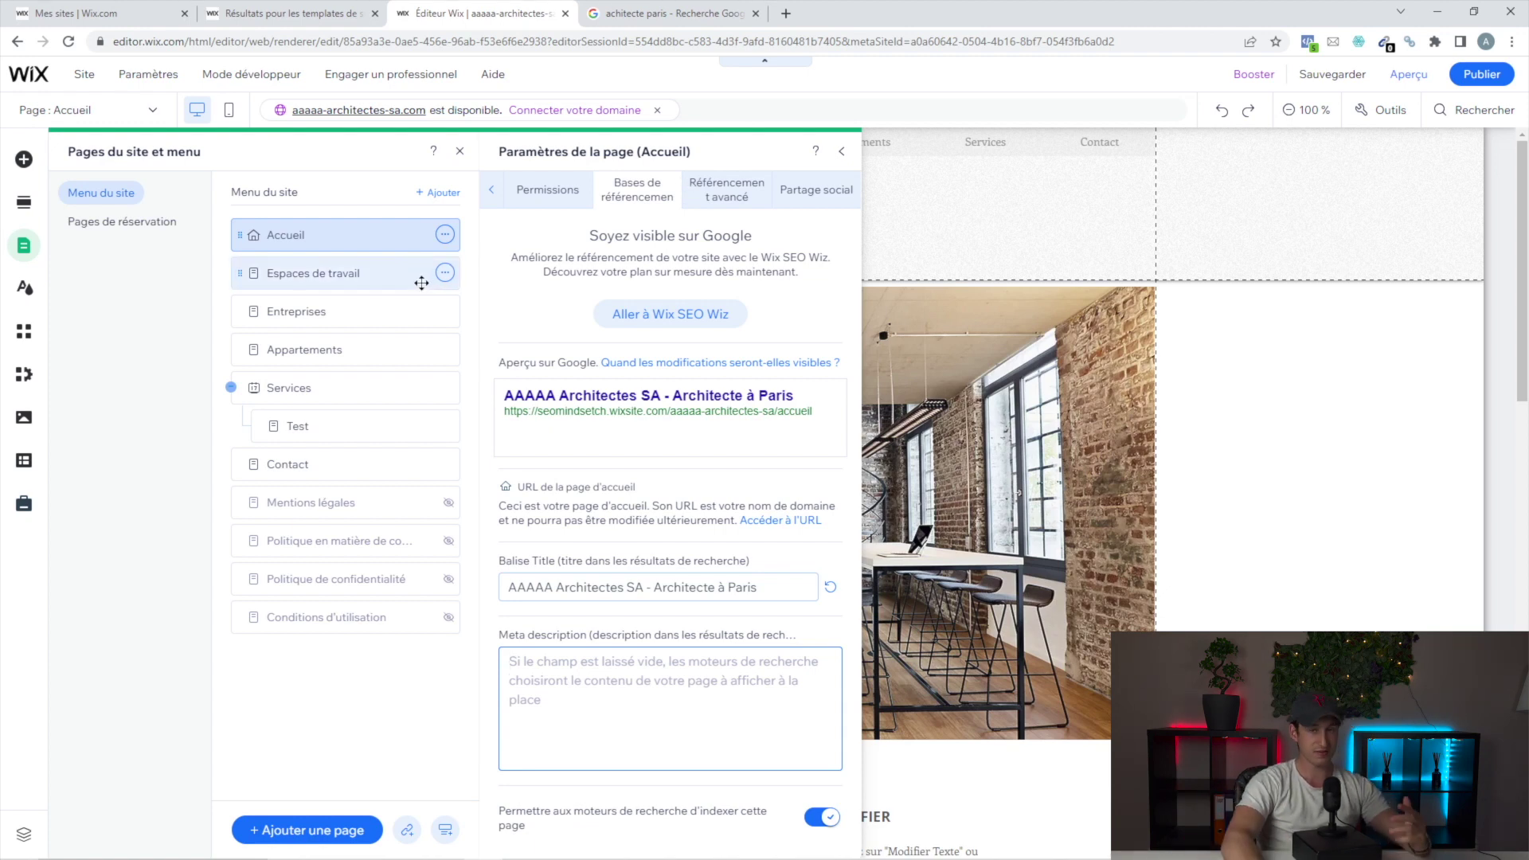
pyautogui.click(535, 671)
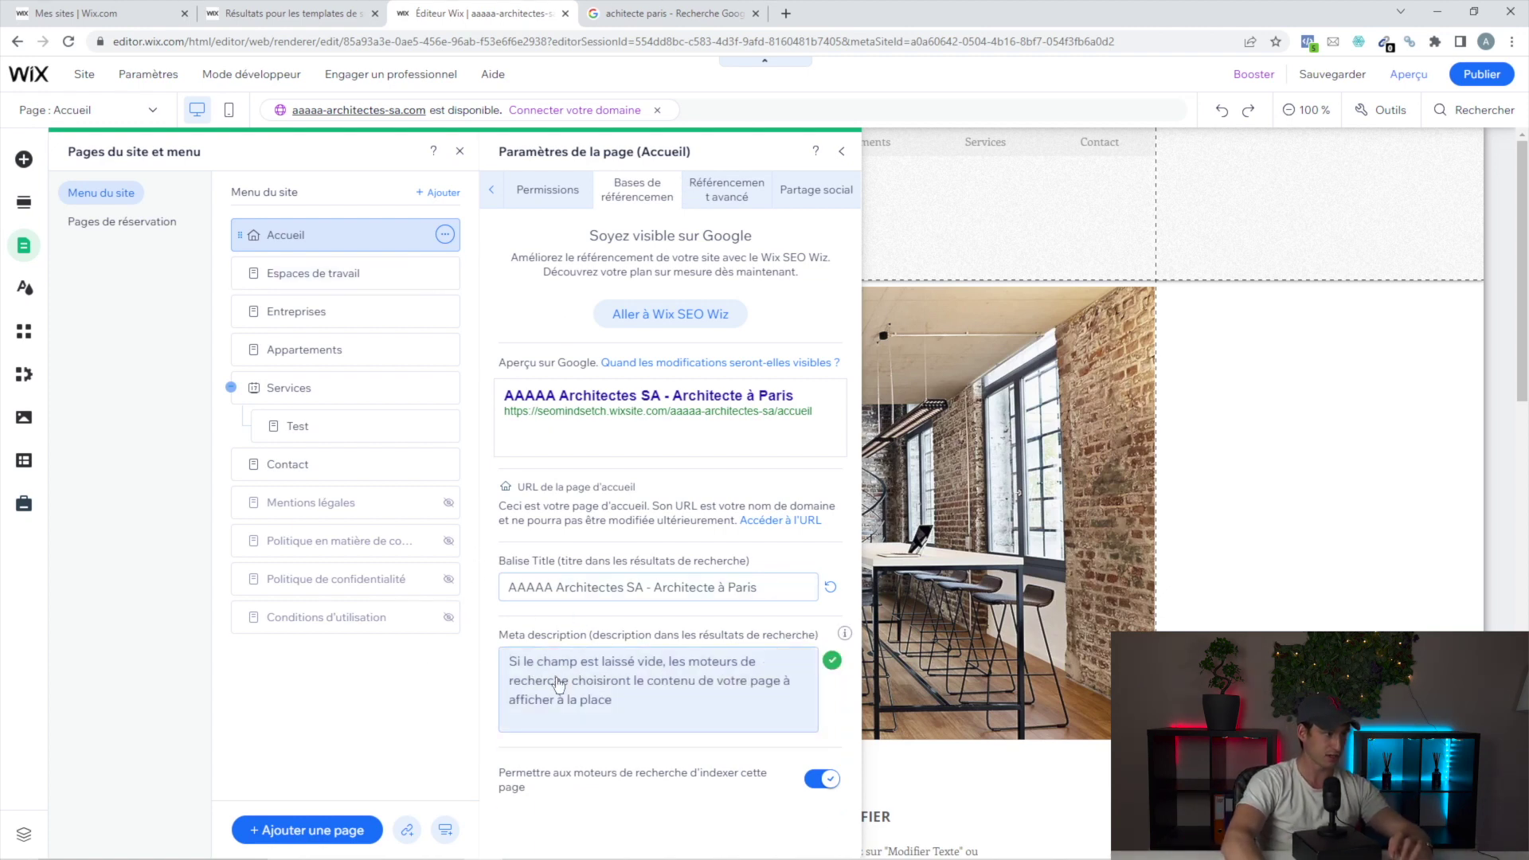
pyautogui.write('ztukujkmfuztujmrfz')
pyautogui.click(447, 676)
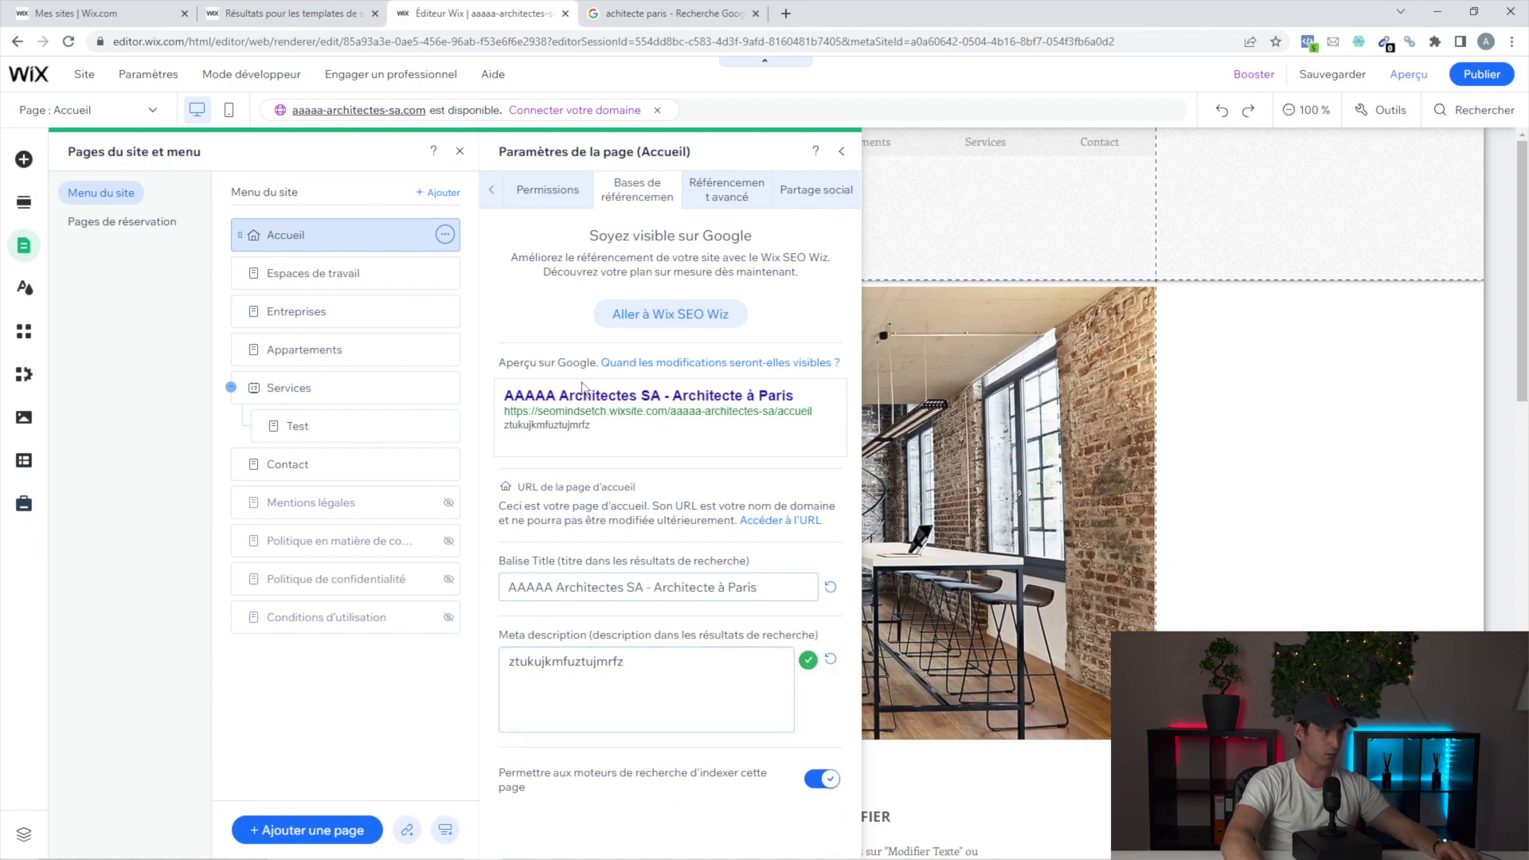
# - Open the basic SEO settings of the Espaces de travail page at its empty meta description
pyautogui.click(352, 273)
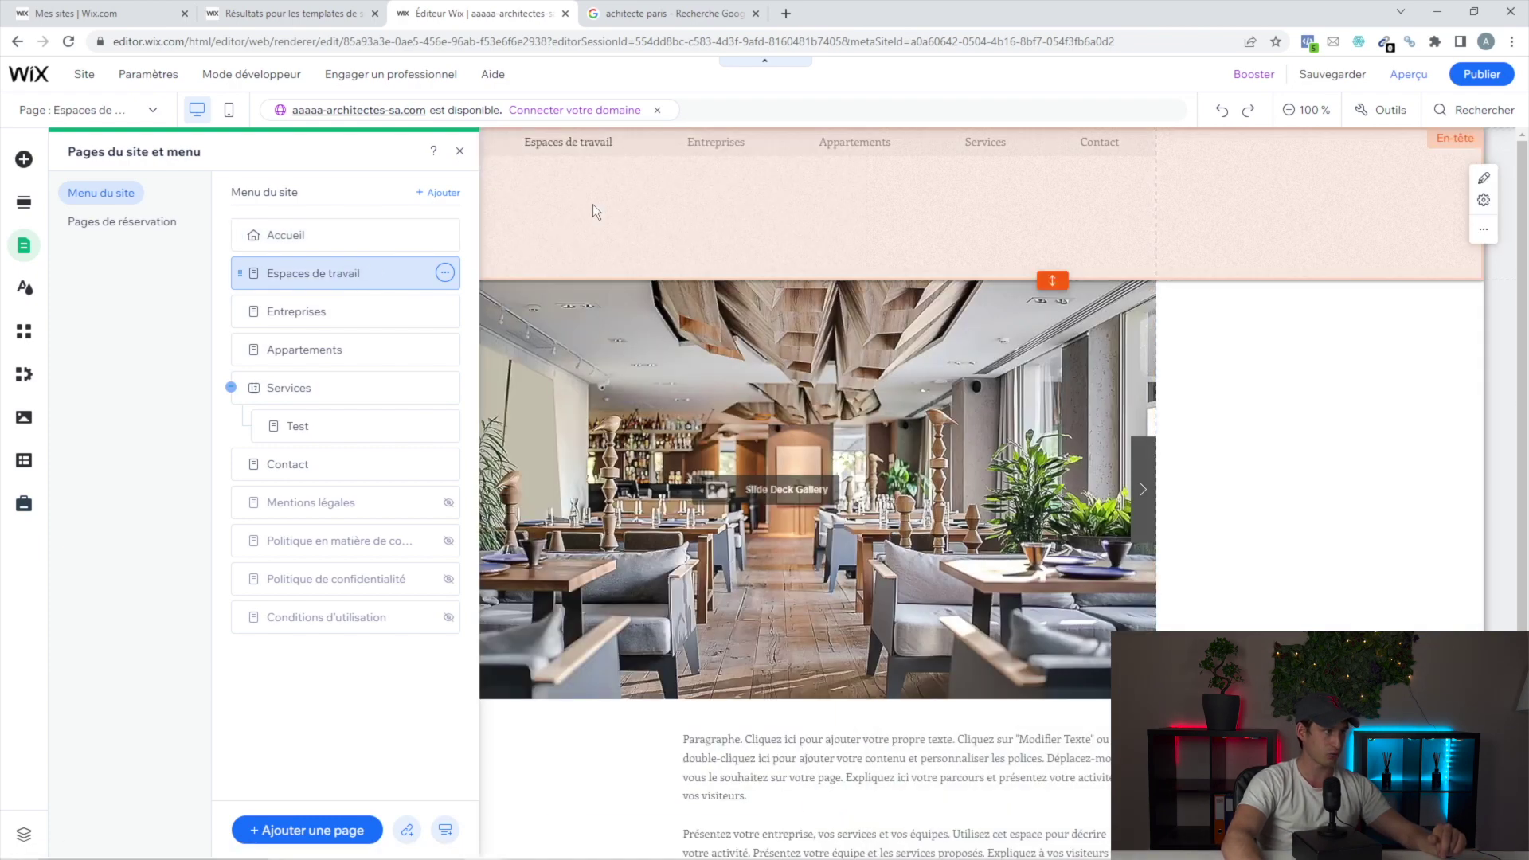
pyautogui.click(445, 272)
pyautogui.click(500, 296)
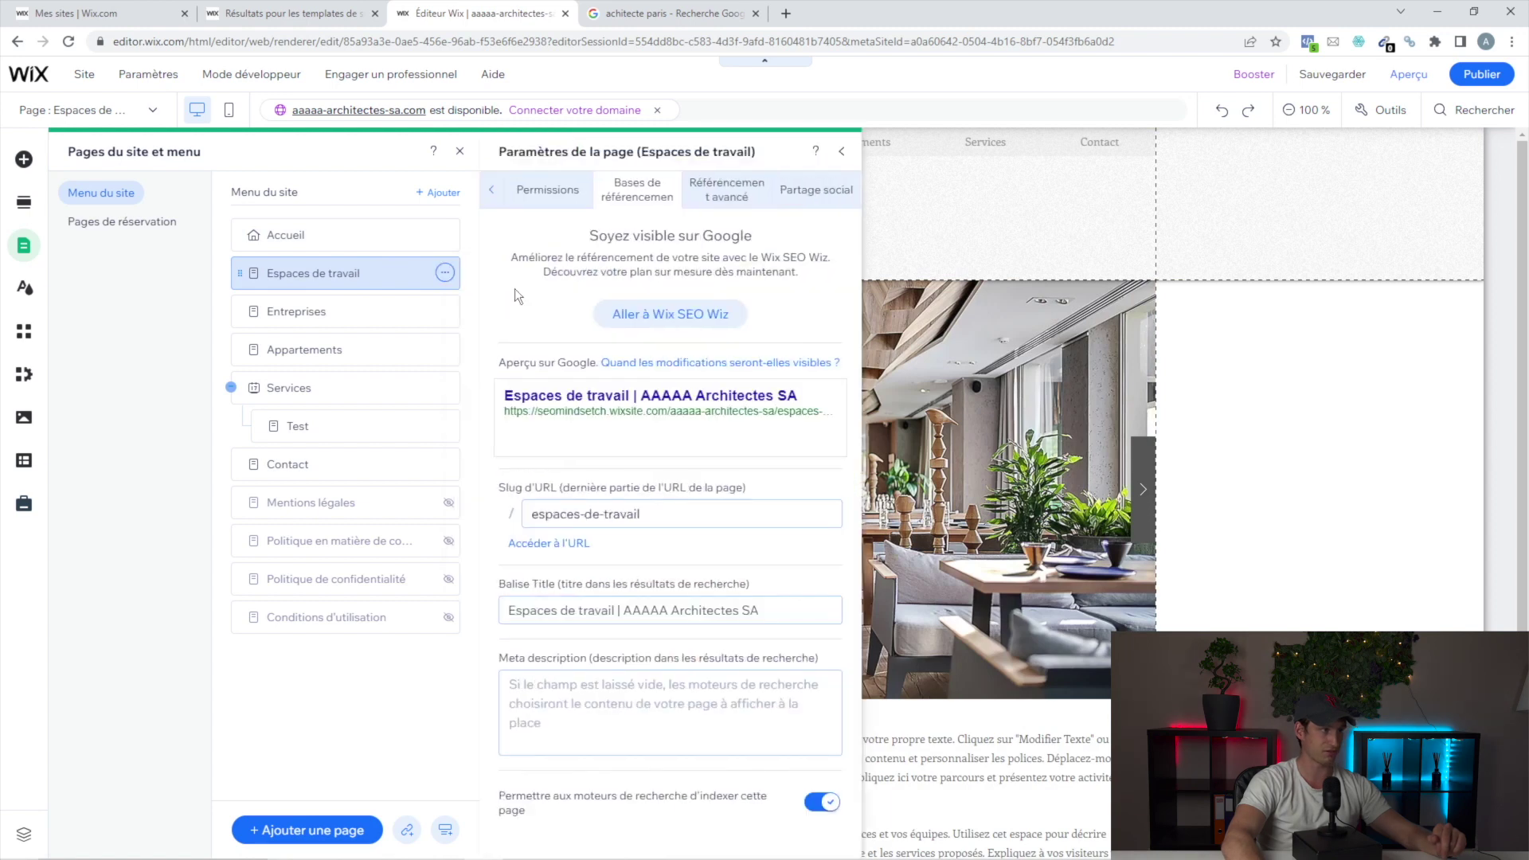
pyautogui.click(618, 704)
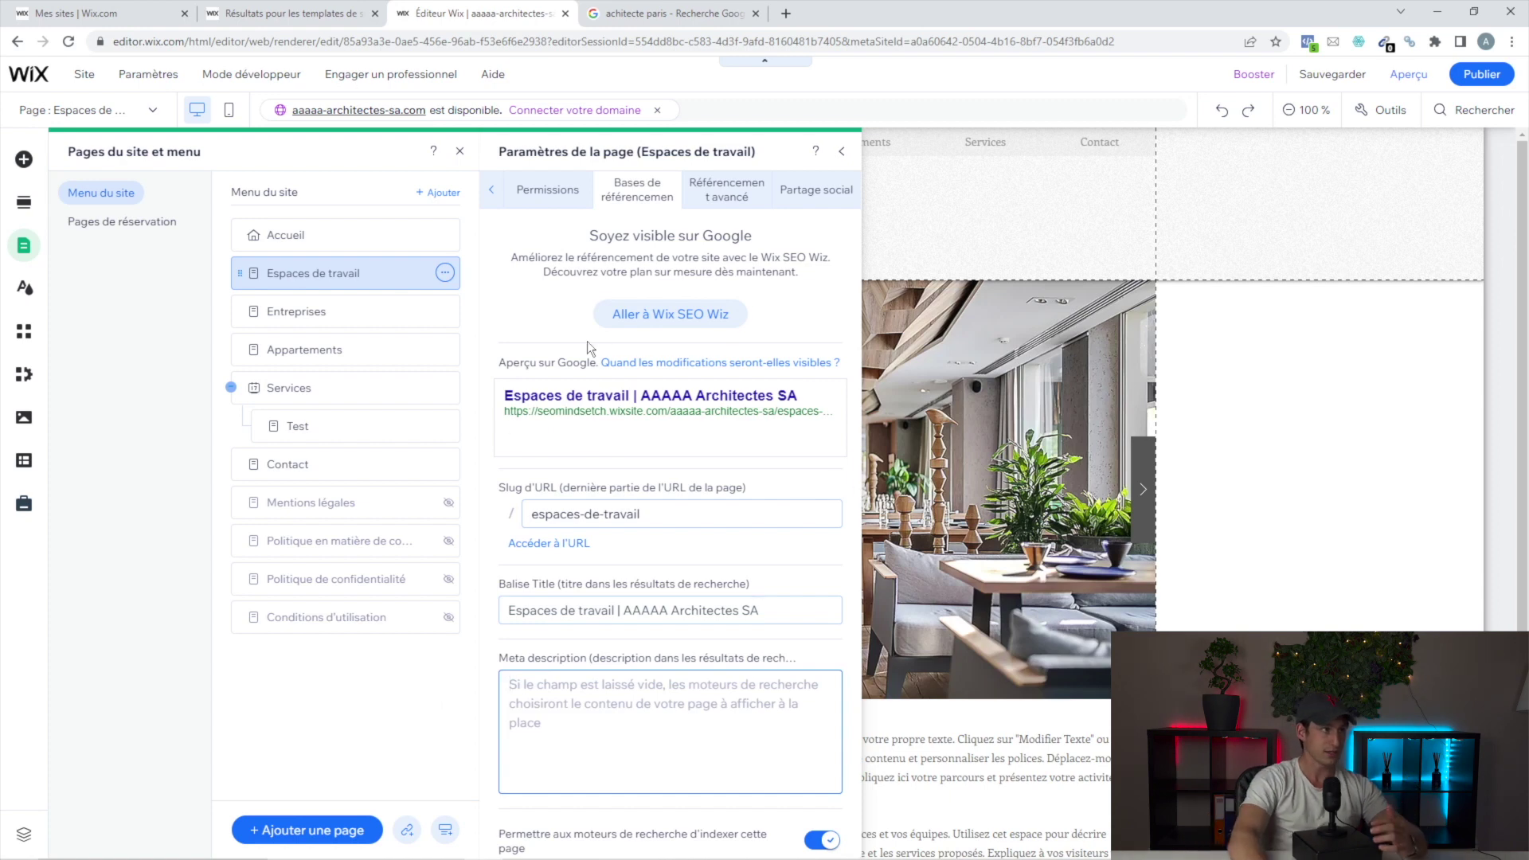
# - Open ChatGPT in a new browser tab and ask for a homepage title for a Paris architect's website, requesting it in French
pyautogui.click(786, 13)
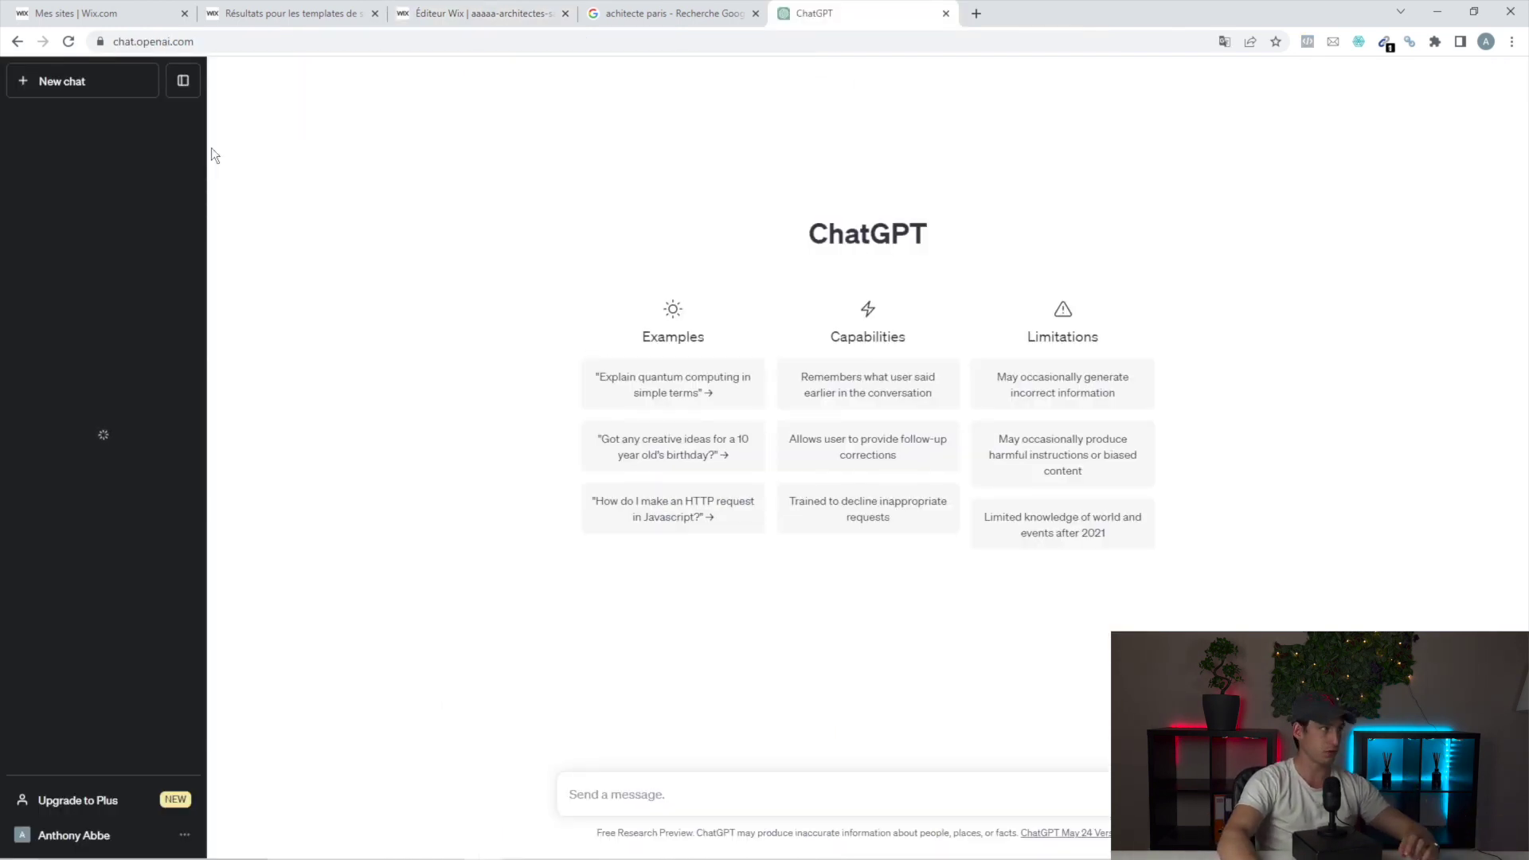
pyautogui.click(231, 41)
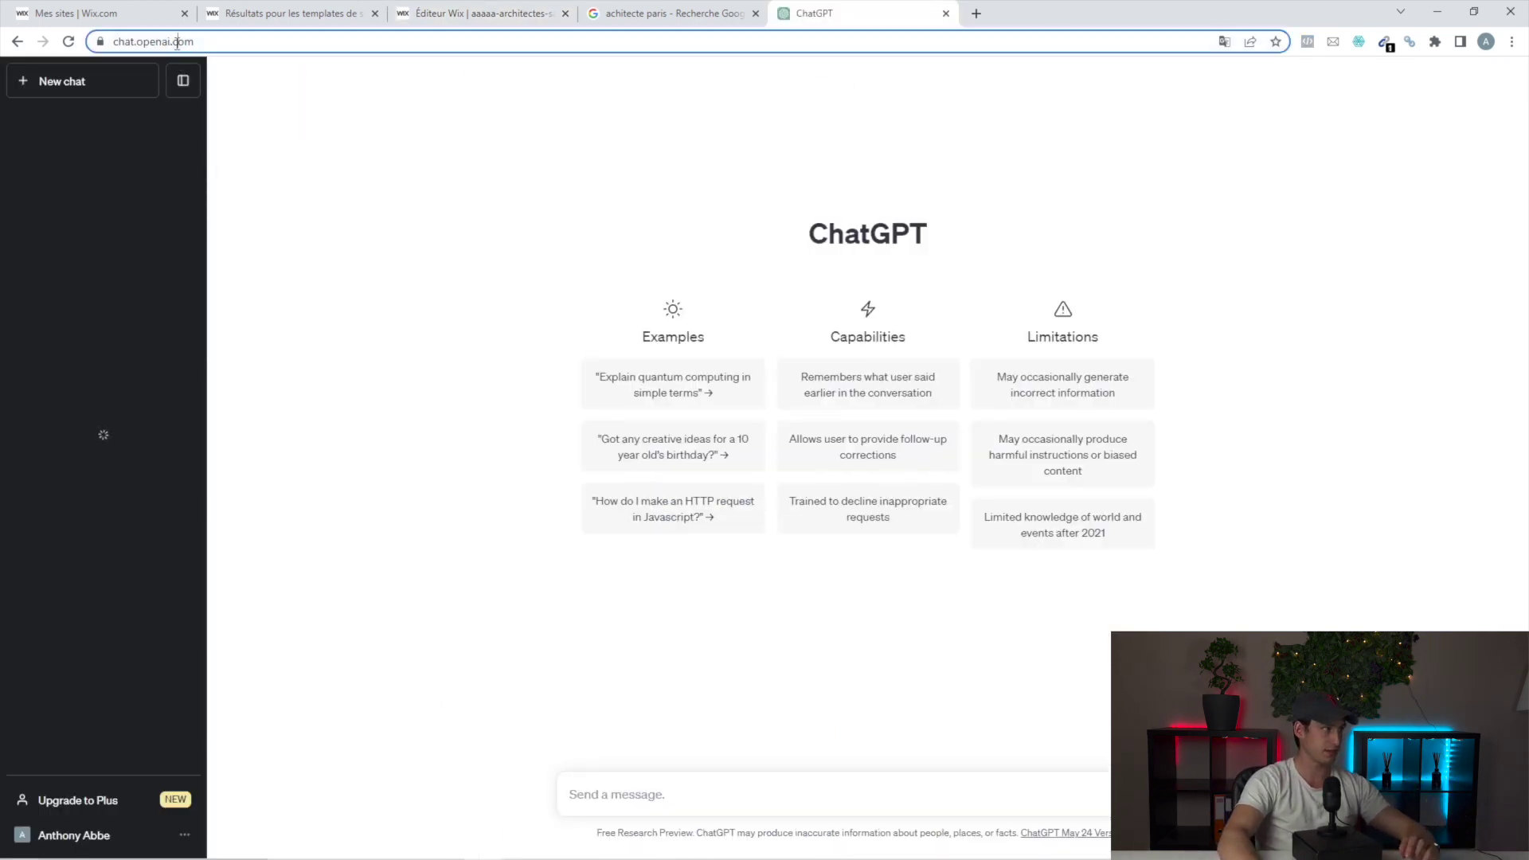
pyautogui.click(383, 66)
pyautogui.click(668, 790)
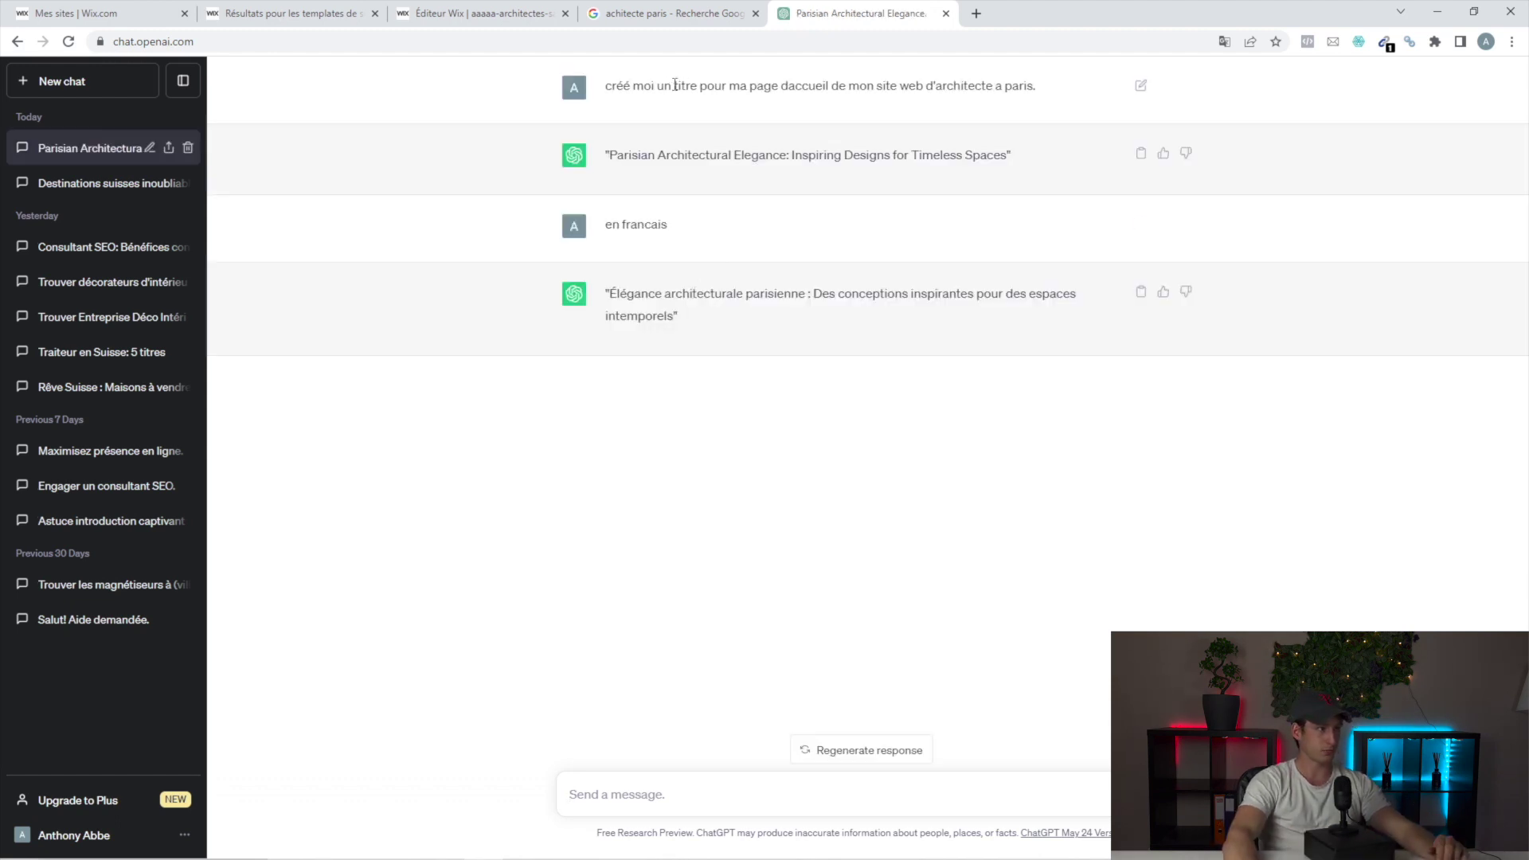
# - Review the wording of the ChatGPT title prompt and the French title suggestion
pyautogui.moveTo(632, 86); pyautogui.dragTo(847, 90)
pyautogui.click(757, 103)
pyautogui.moveTo(649, 89); pyautogui.dragTo(776, 87)
pyautogui.click(794, 86)
pyautogui.doubleClick(804, 86)
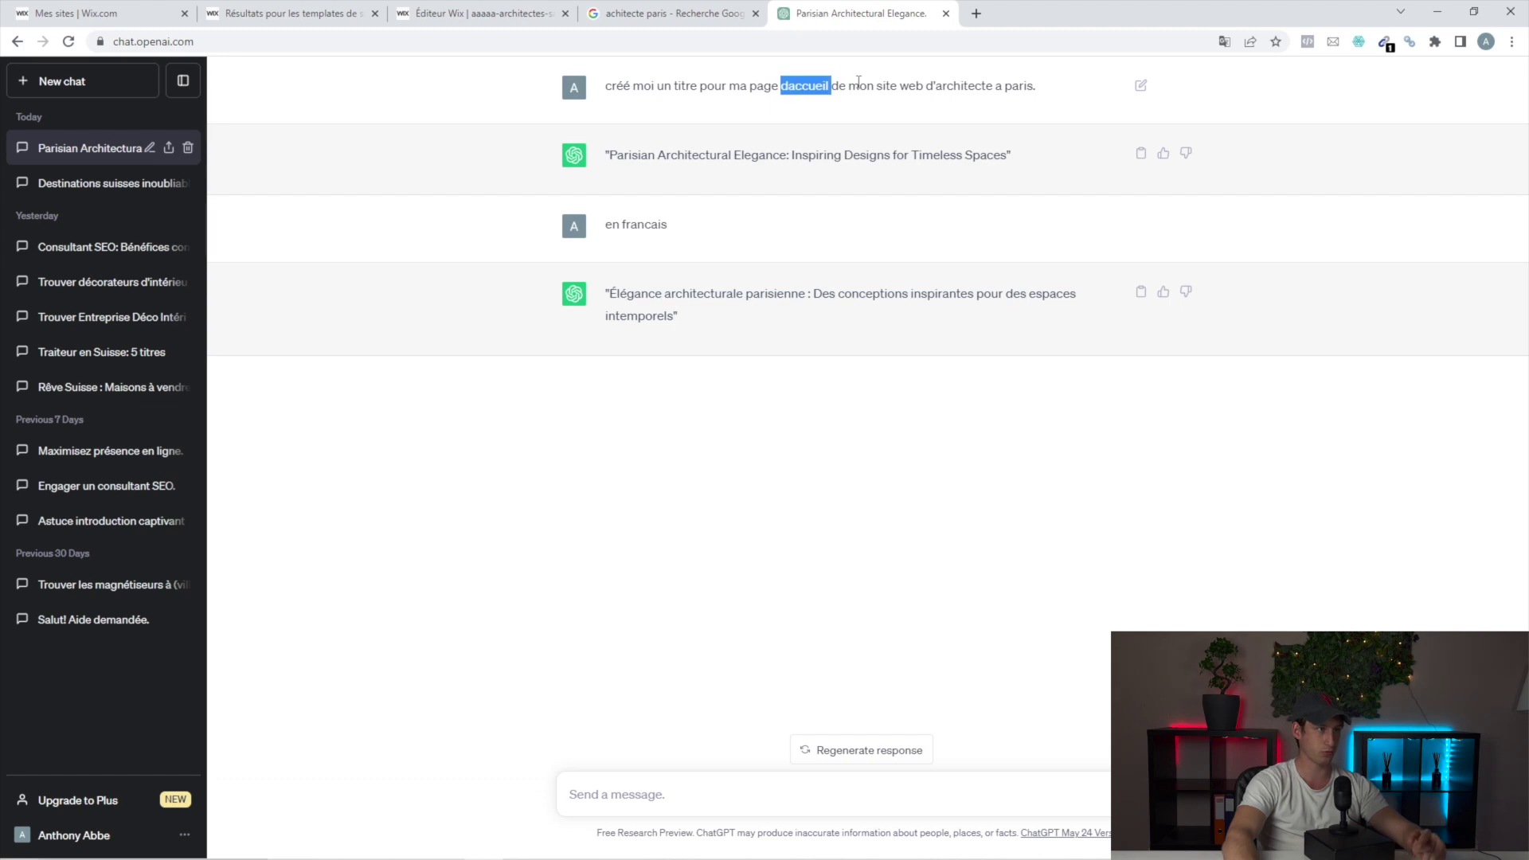
pyautogui.moveTo(1031, 87); pyautogui.dragTo(780, 87)
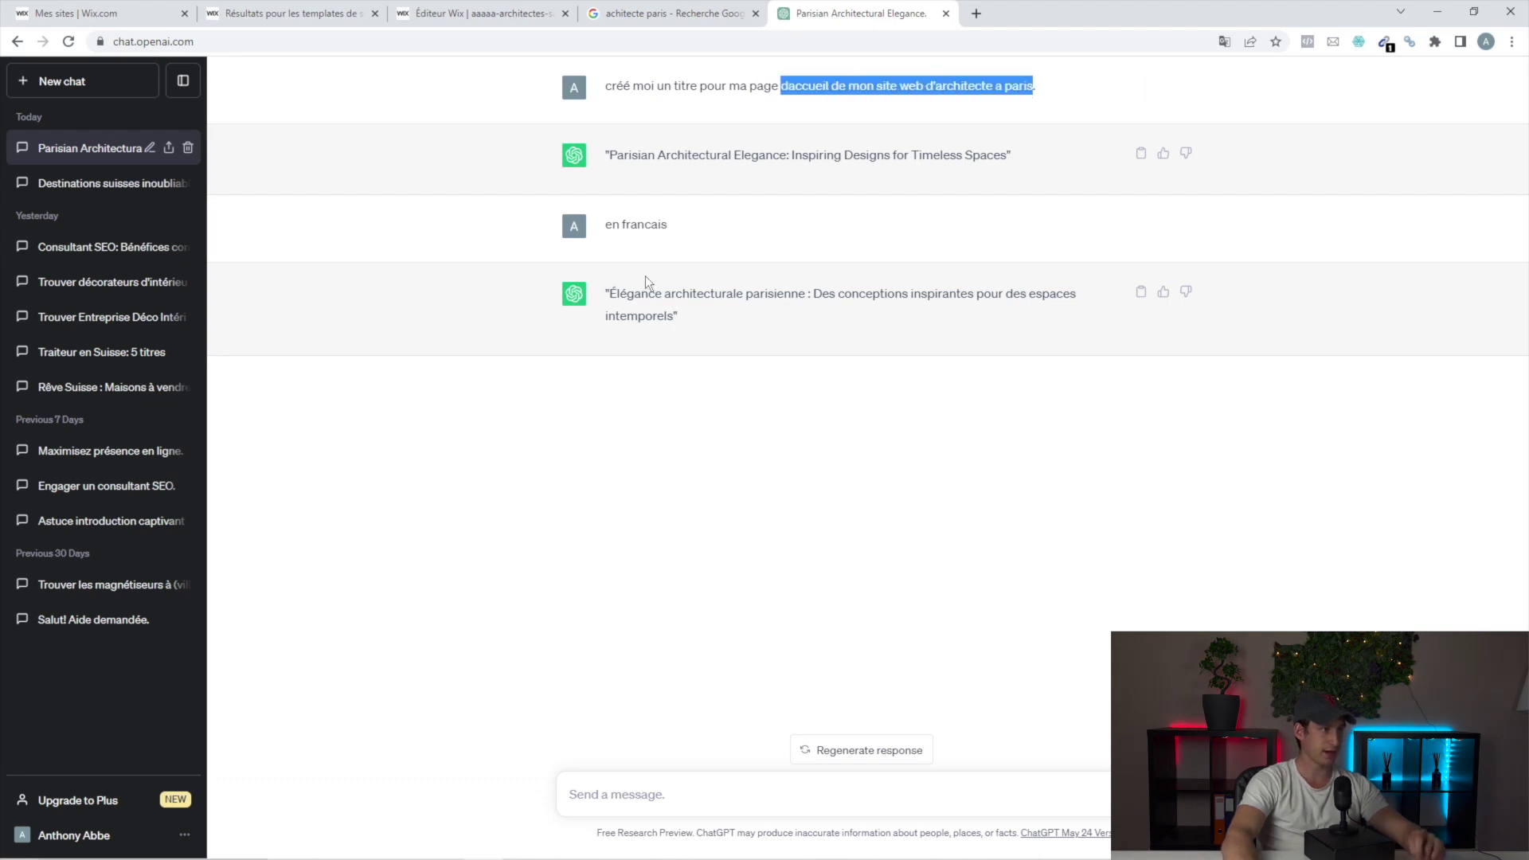
pyautogui.moveTo(636, 293); pyautogui.dragTo(668, 319)
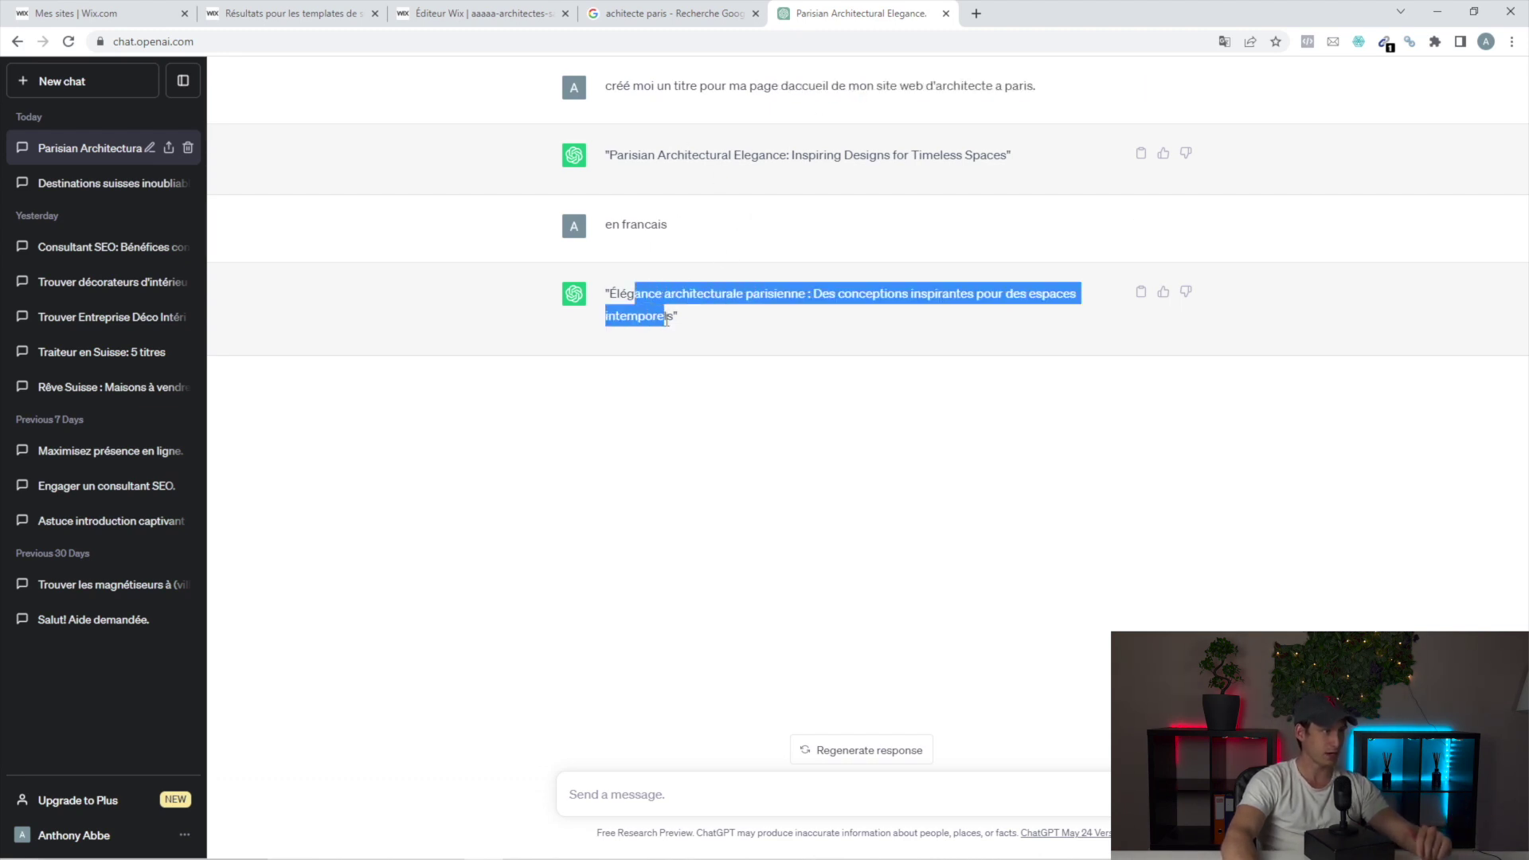
# - Replace the Espaces de travail title tag in Wix with ChatGPT's "Élégance architecturale parisienne : Des conceptions inspirantes pour des espaces intemporels"
pyautogui.tripleClick(663, 319)
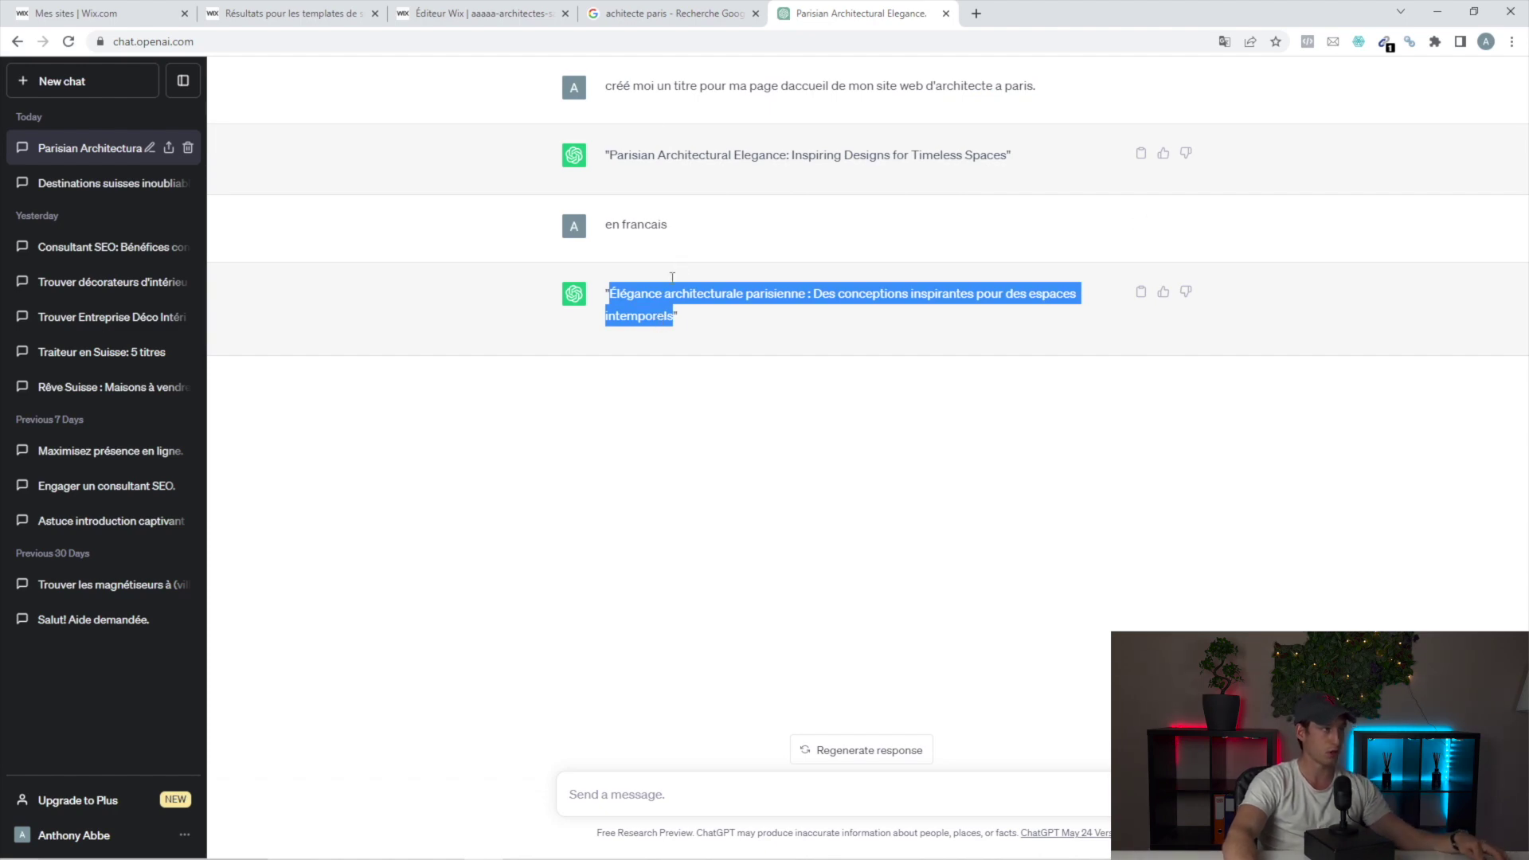
pyautogui.click(481, 13)
pyautogui.click(613, 612)
pyautogui.hotkey('ctrl', 'a')
pyautogui.hotkey('ctrl', 'v')
pyautogui.press('Tab')
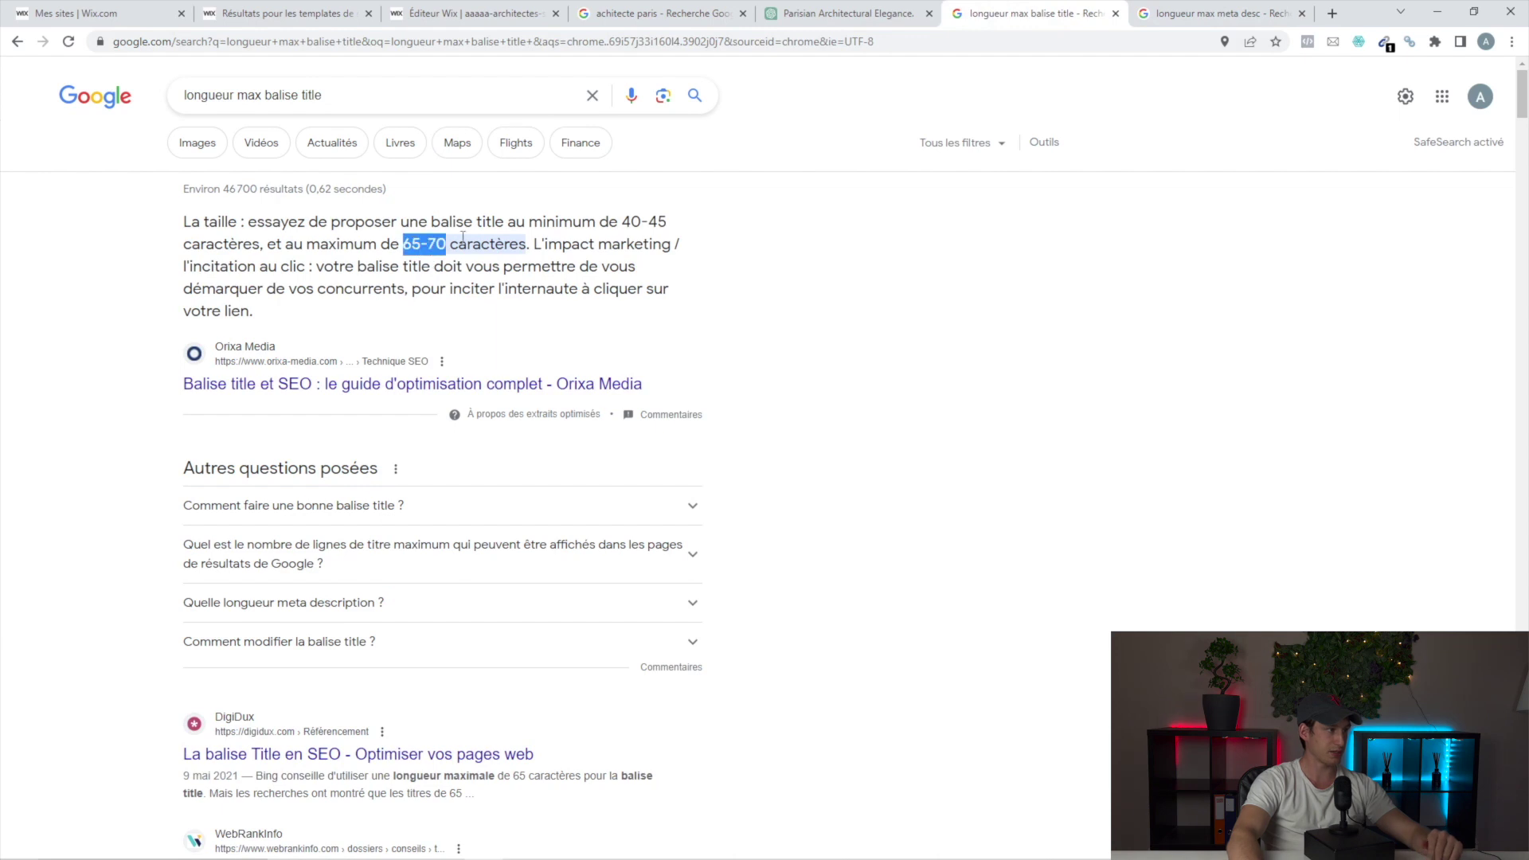
# - Check the maximum title tag and meta description lengths in the Google results, and close those search tabs
pyautogui.moveTo(463, 235); pyautogui.dragTo(495, 234)
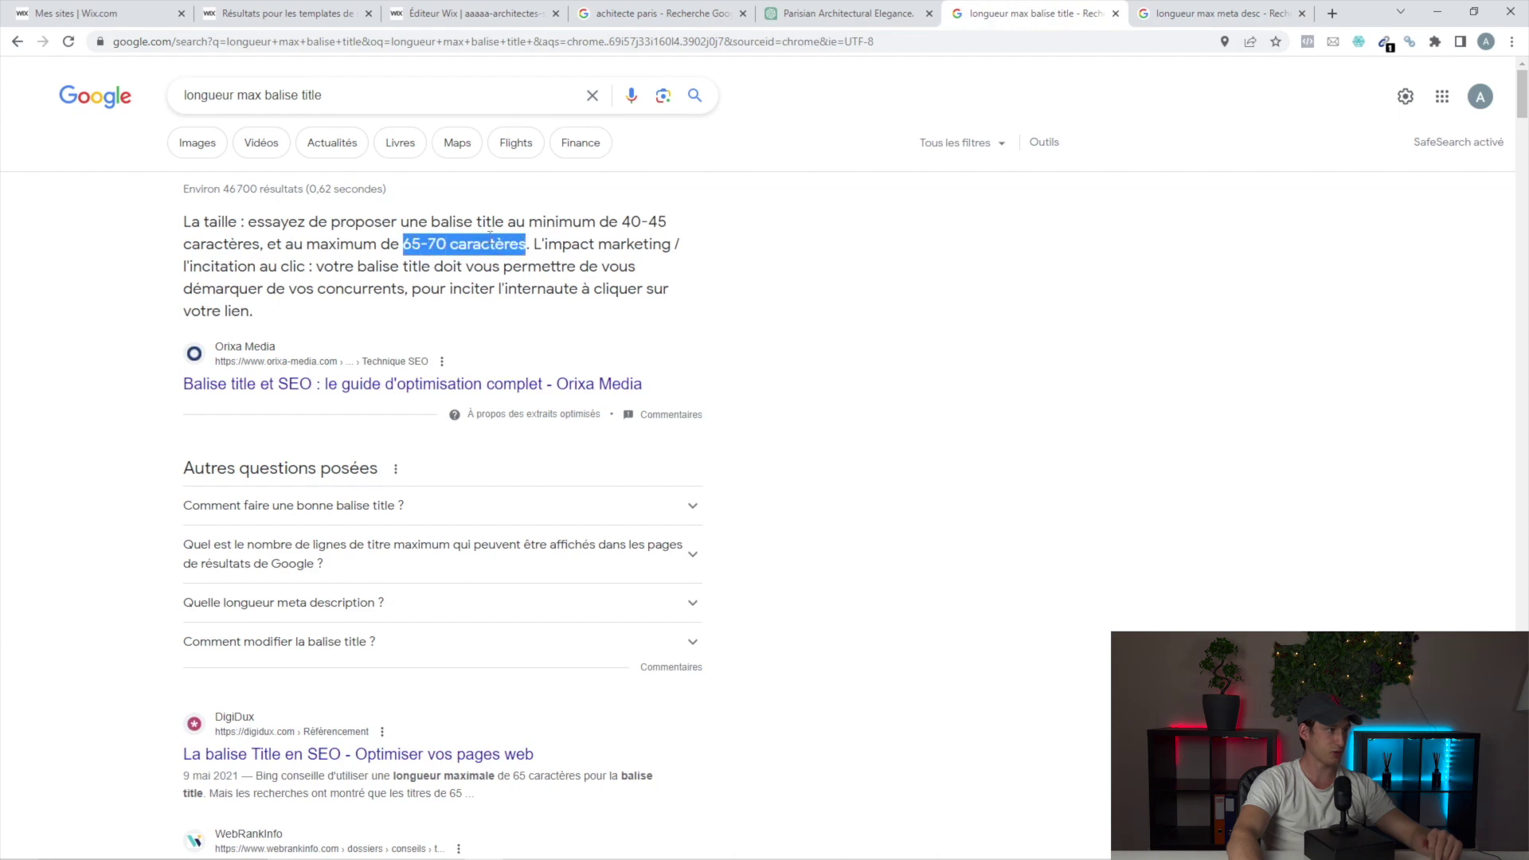
pyautogui.hotkey('ctrl', 'Tab')
pyautogui.moveTo(391, 251); pyautogui.dragTo(495, 251)
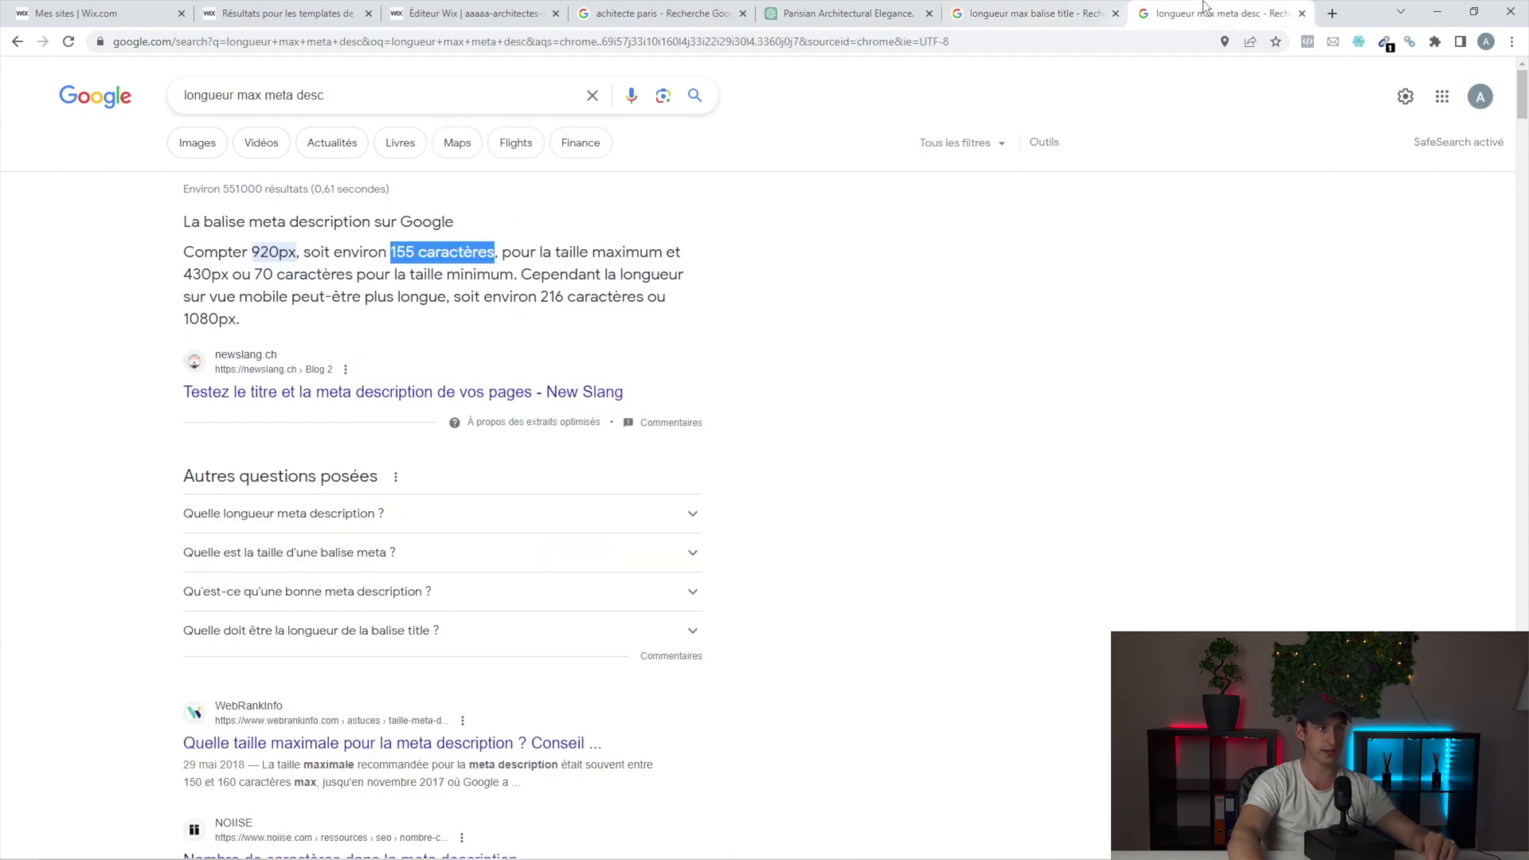
pyautogui.click(1302, 13)
pyautogui.hotkey('ctrl', 'w')
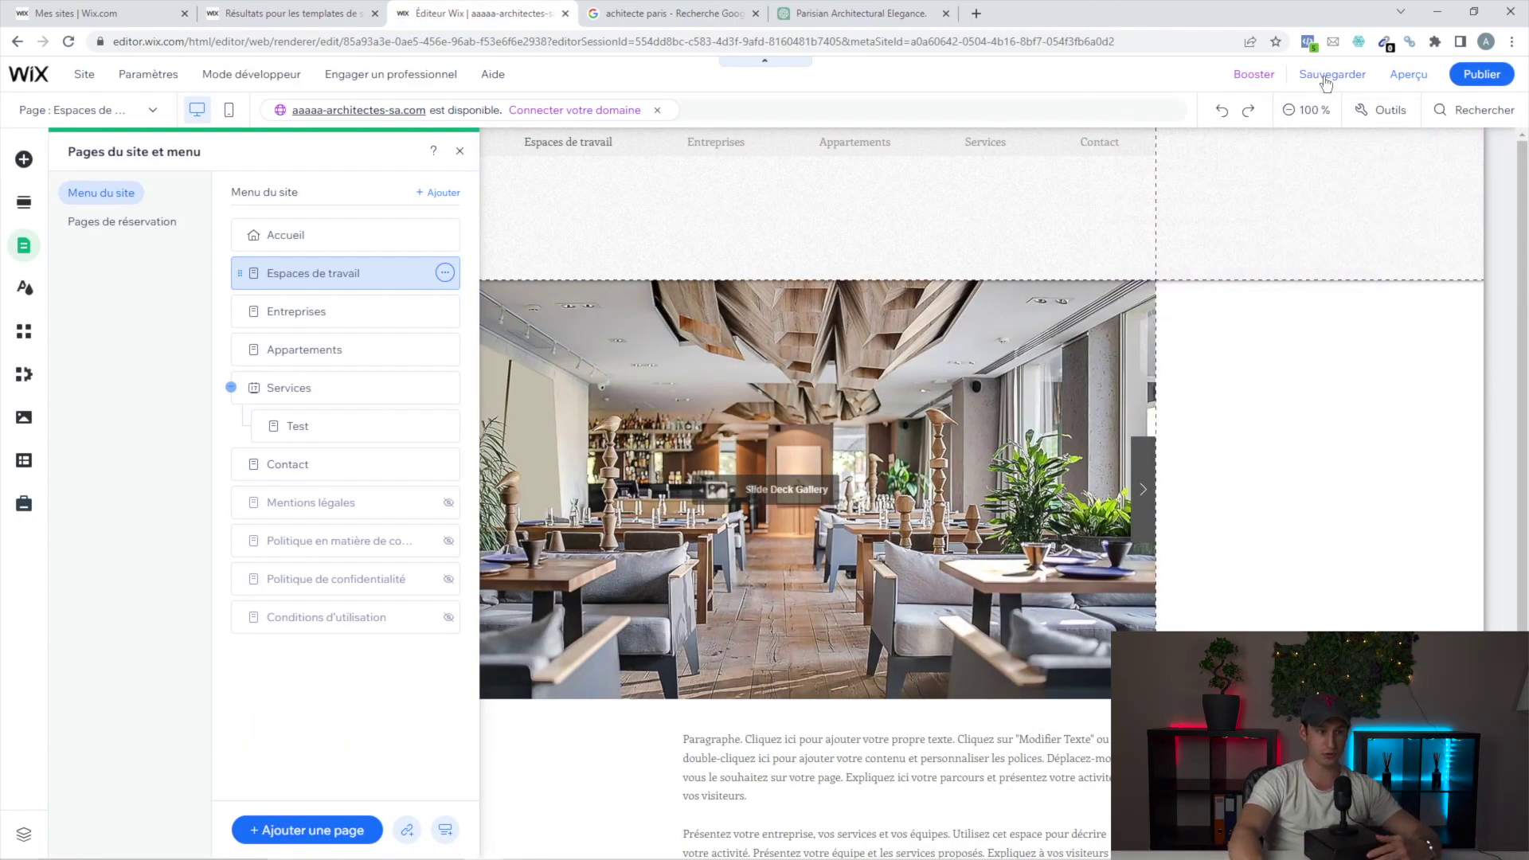
pyautogui.click(1306, 765)
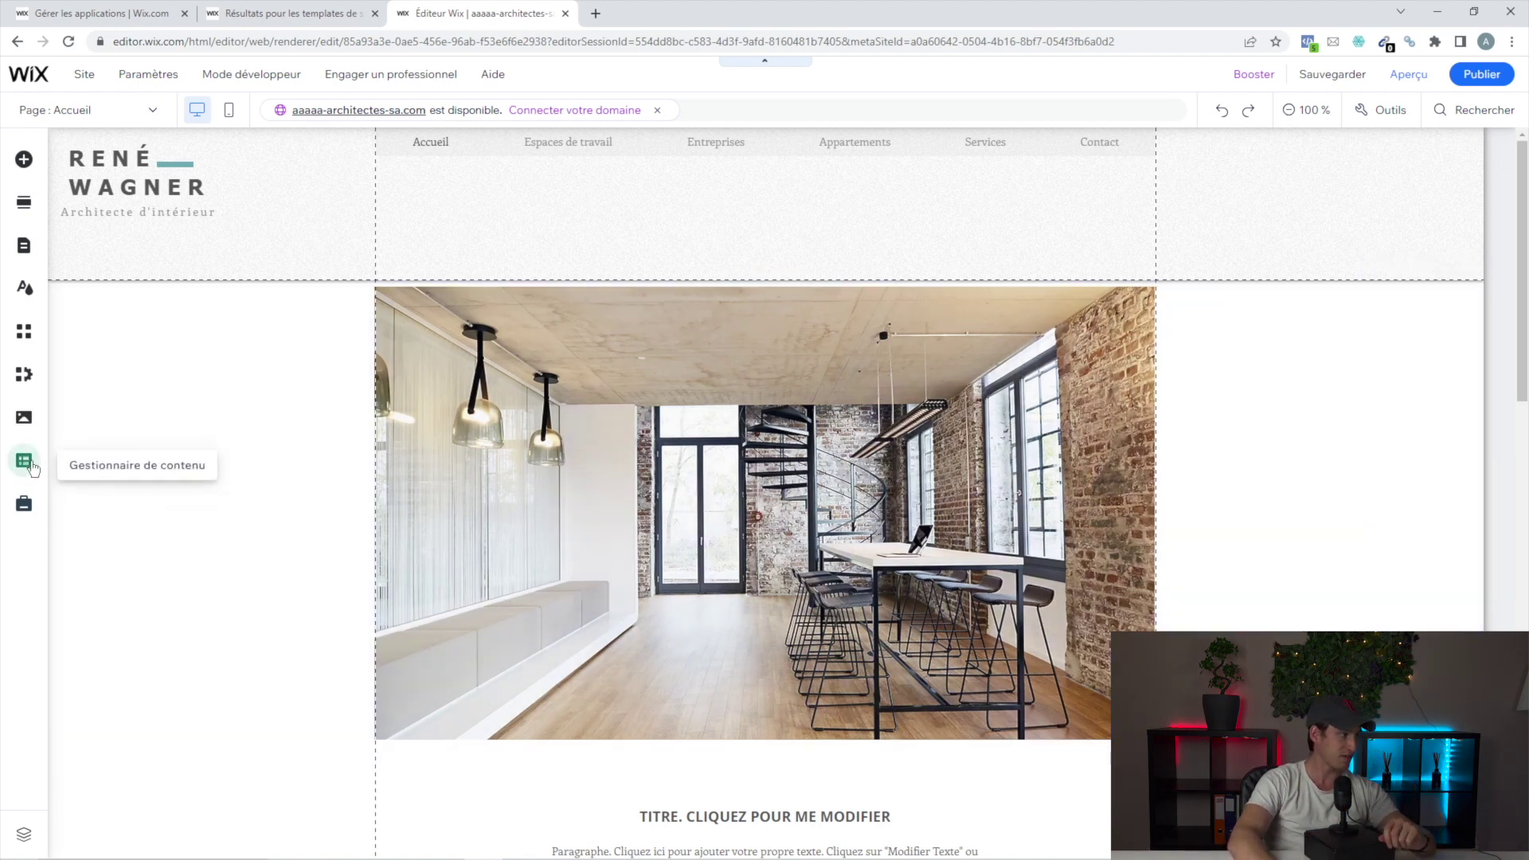
# - Find Wix Chat in the Wix App Market and add it to the site
pyautogui.click(24, 332)
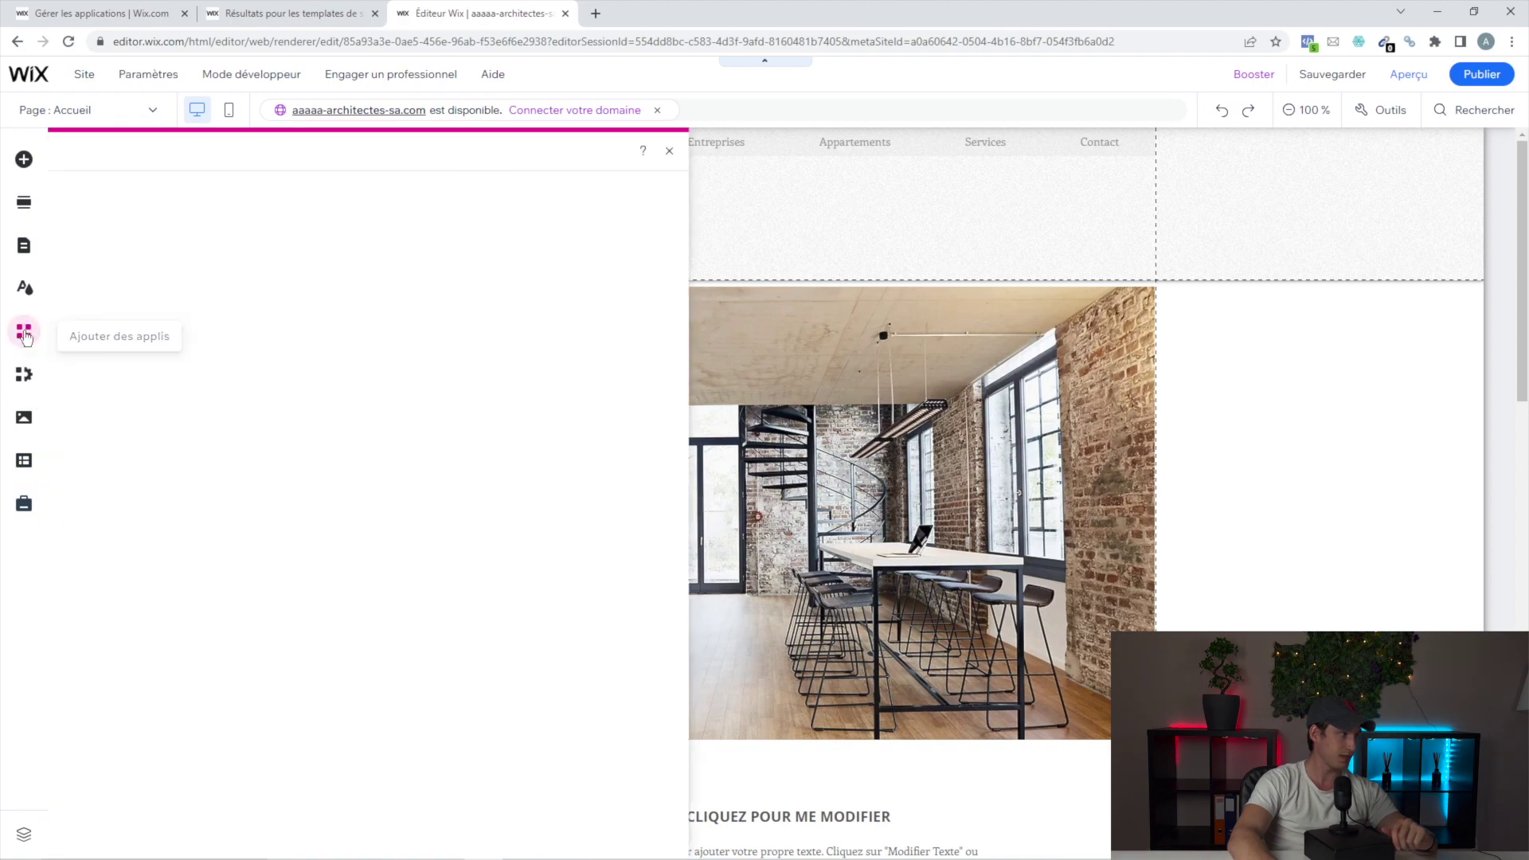
pyautogui.click(158, 203)
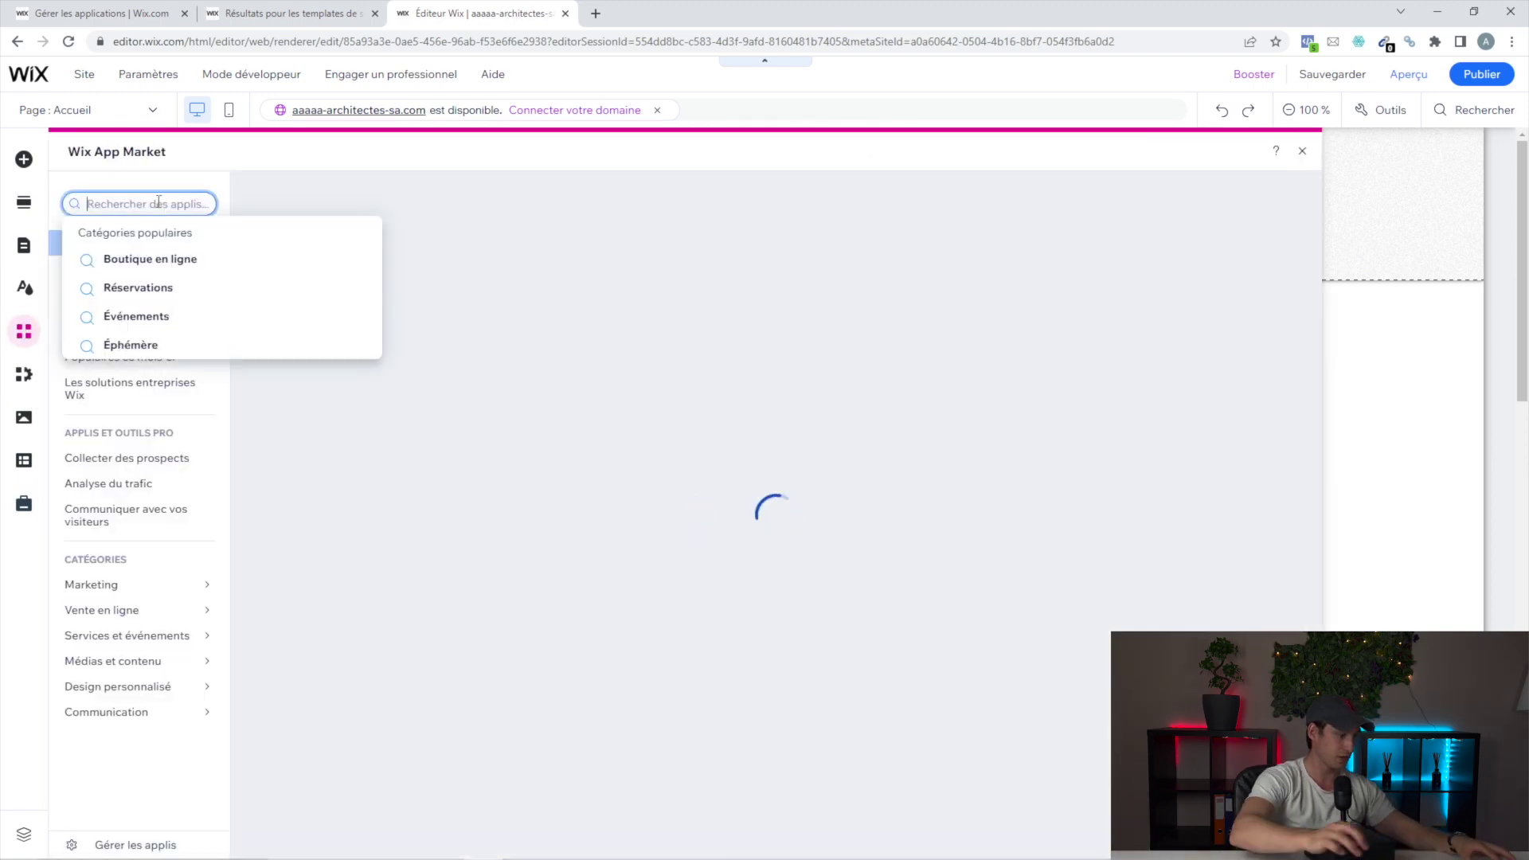
pyautogui.write('wix chat')
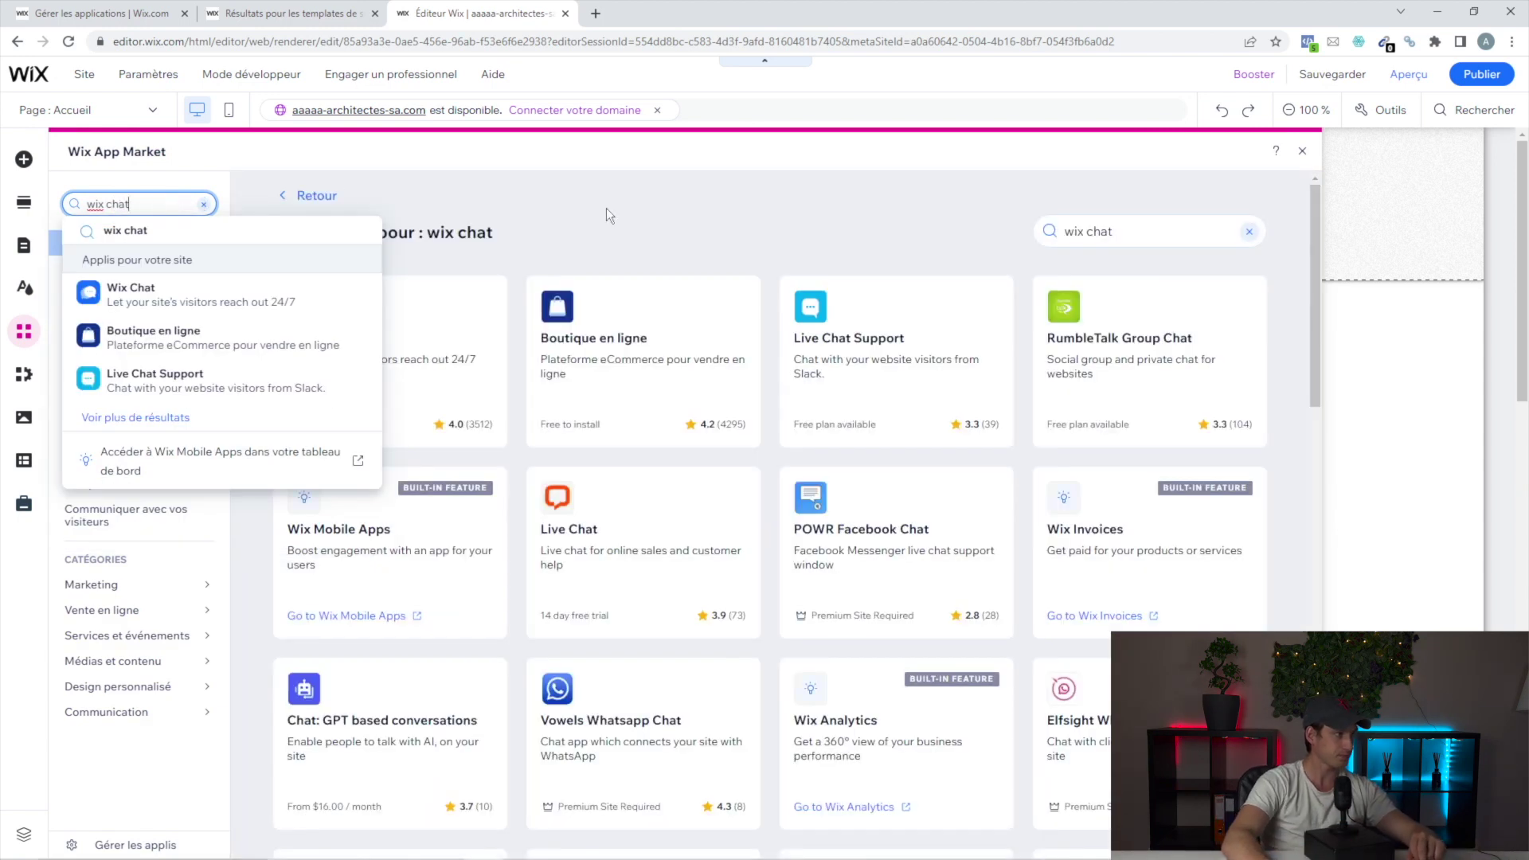
pyautogui.click(605, 209)
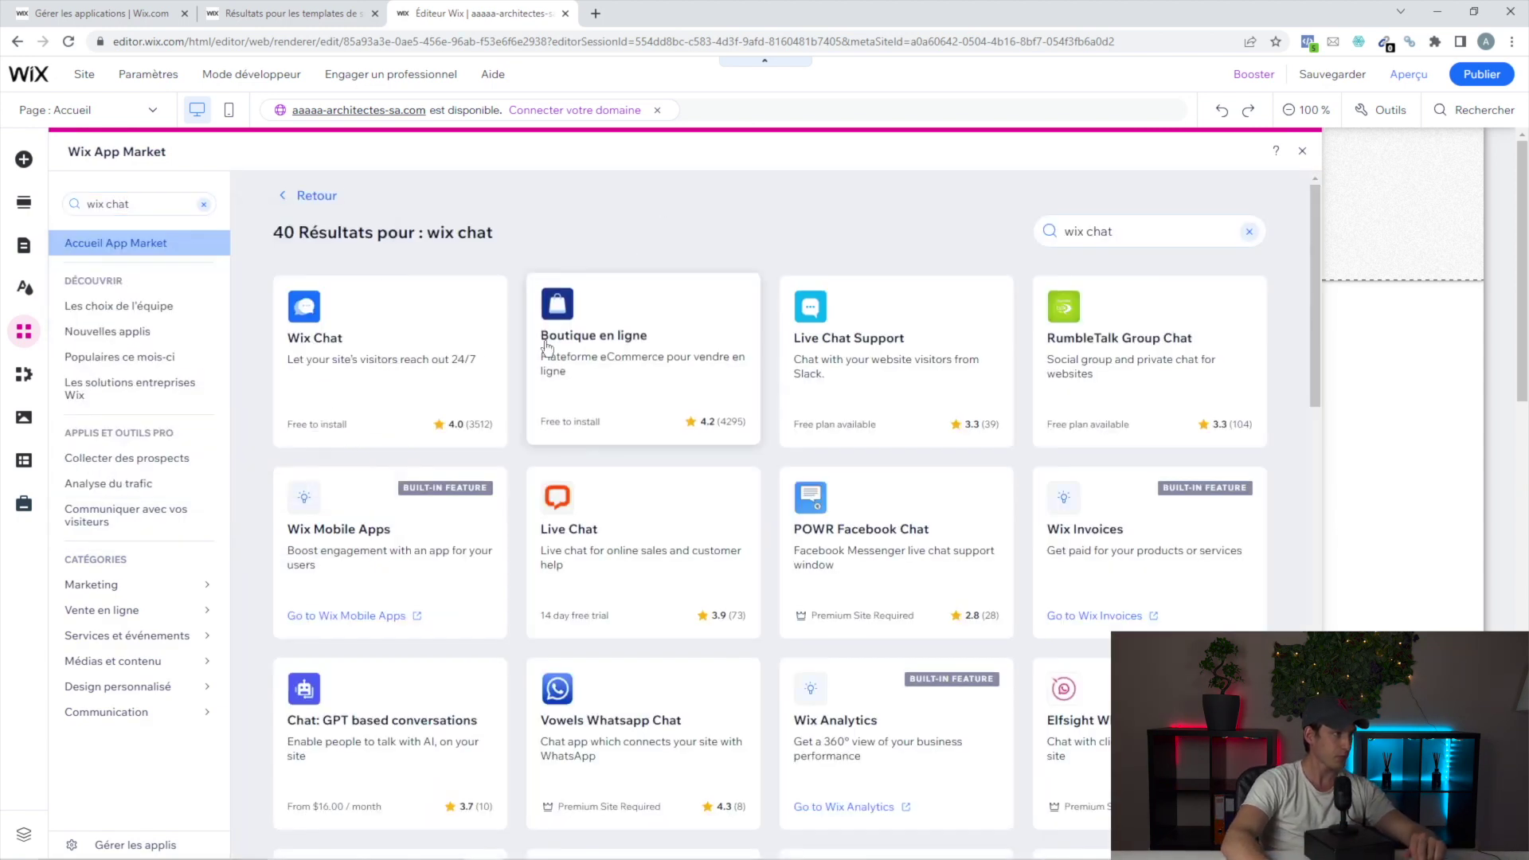
pyautogui.click(344, 334)
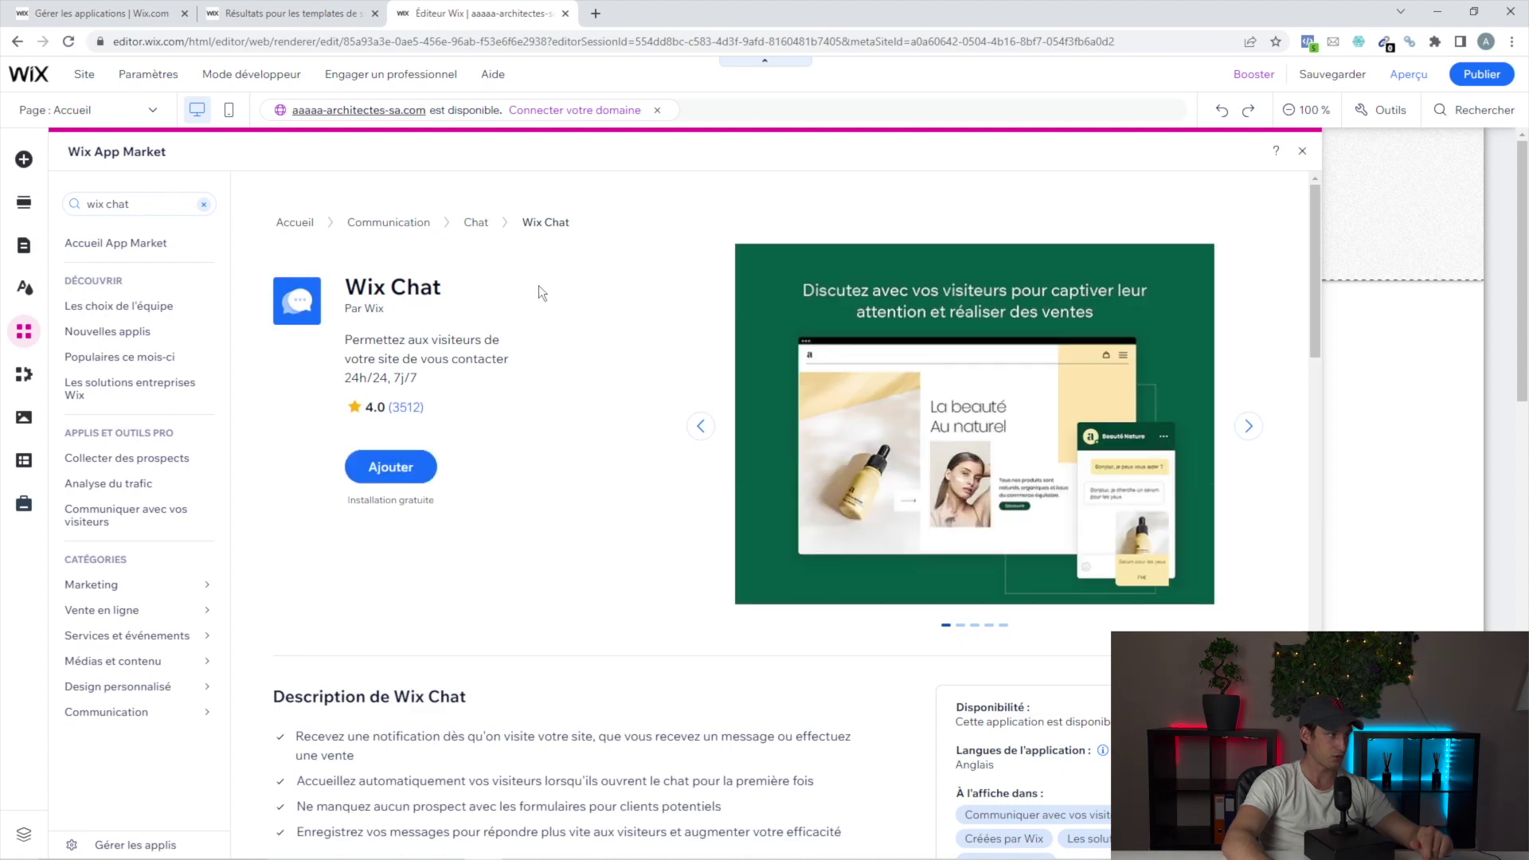
pyautogui.click(401, 466)
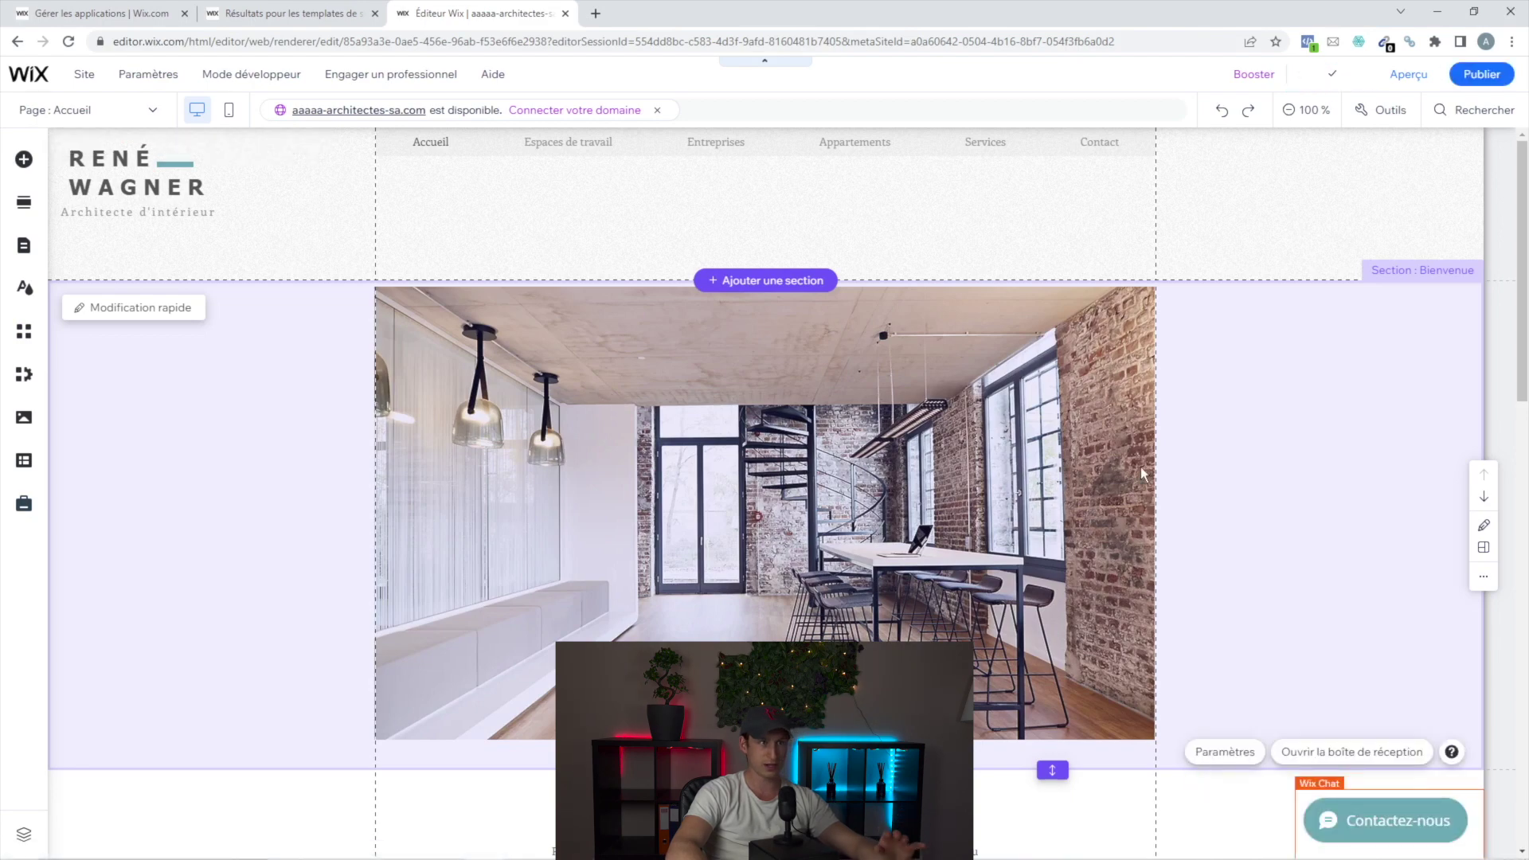
# - Check the list of installed applications in the App Market, and return to the chat widget on the page
pyautogui.scroll(-5, 1242, 611)
pyautogui.scroll(1, 1252, 611)
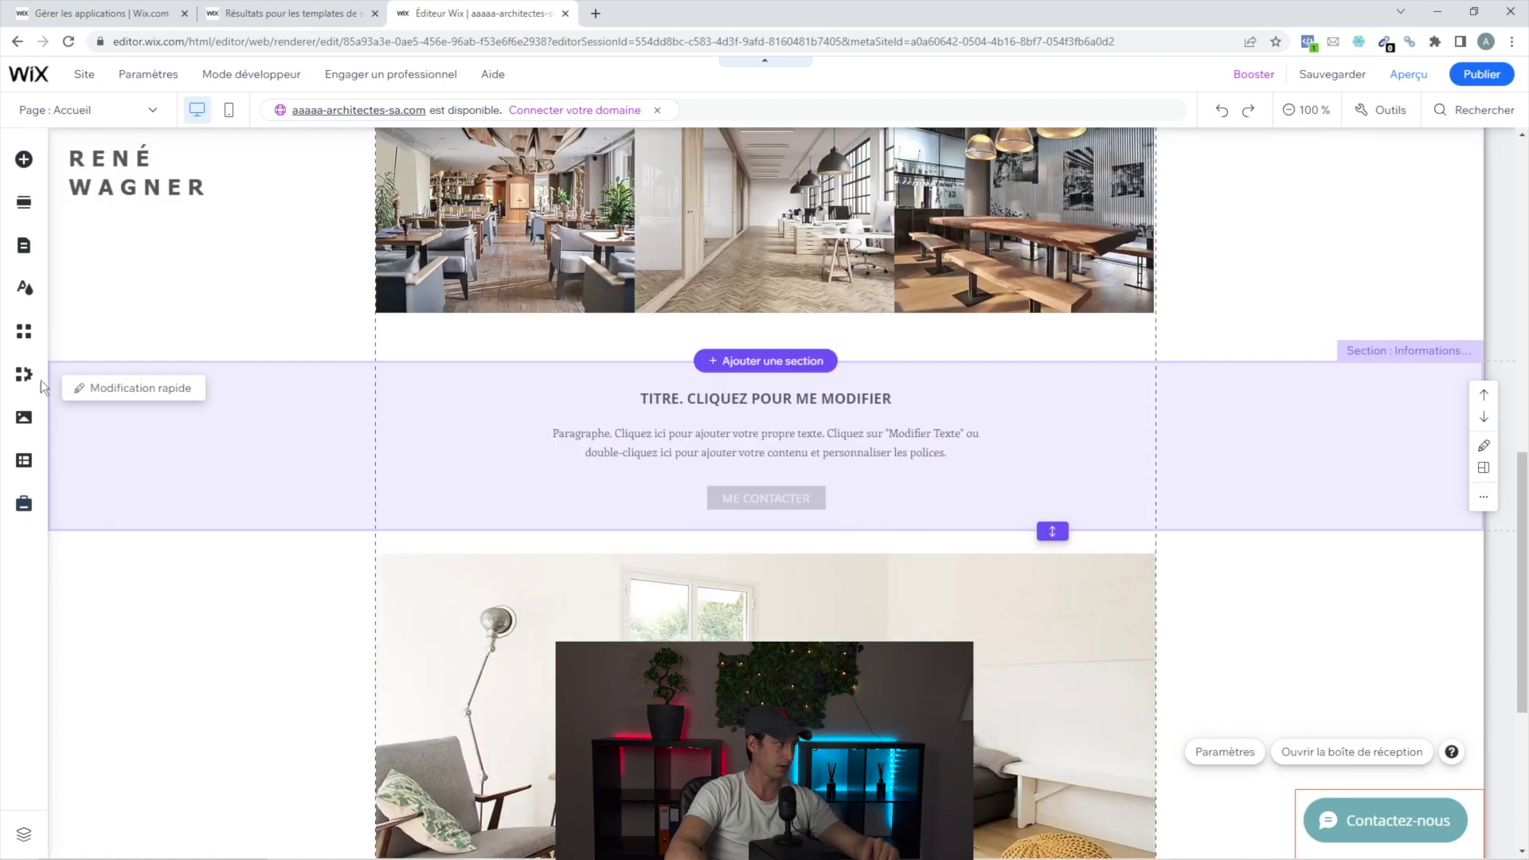
pyautogui.click(26, 335)
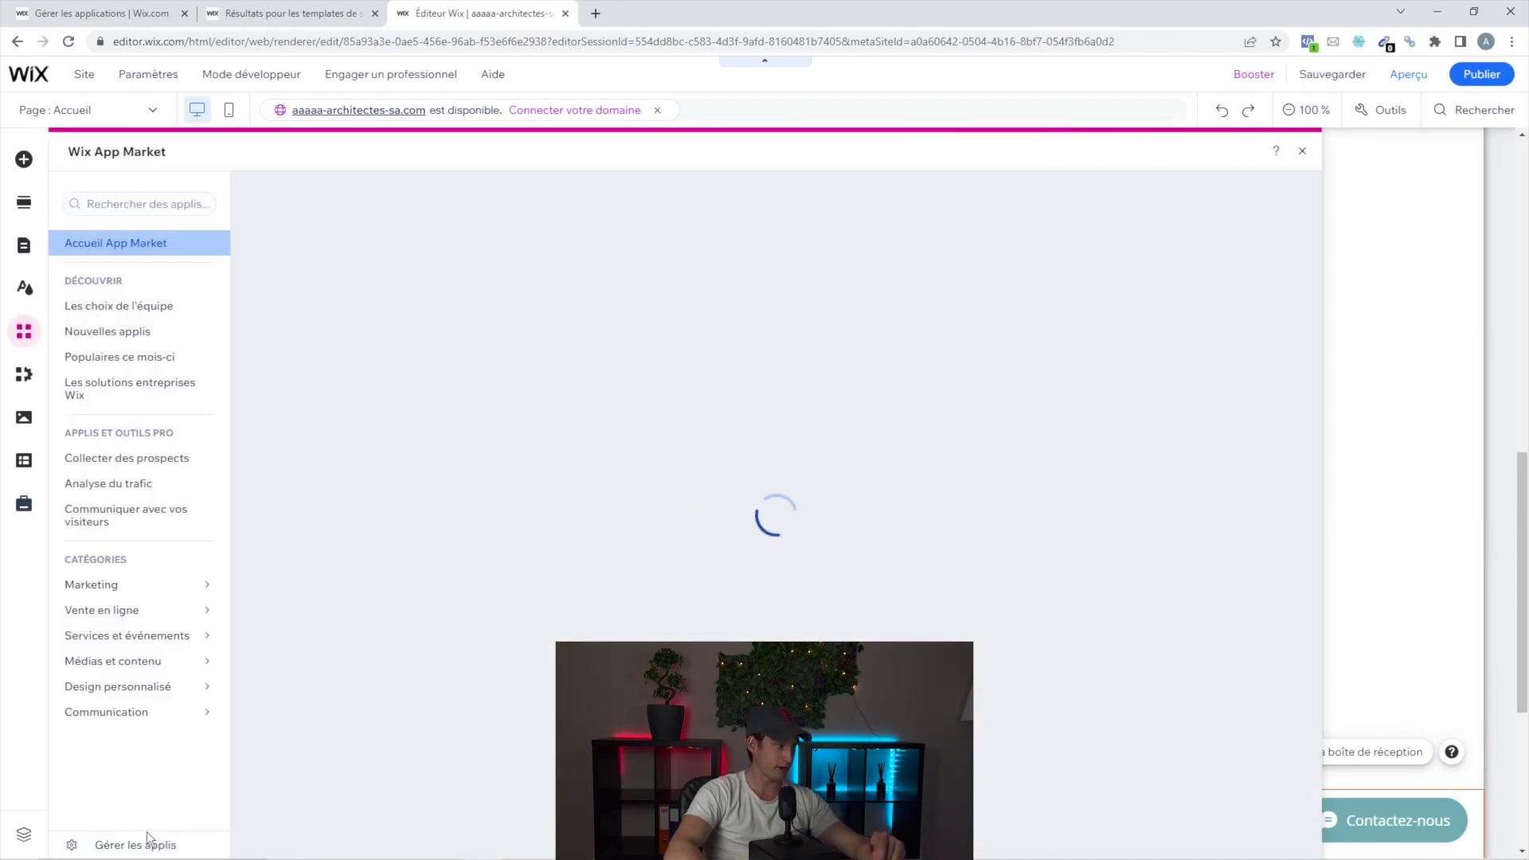
pyautogui.click(144, 846)
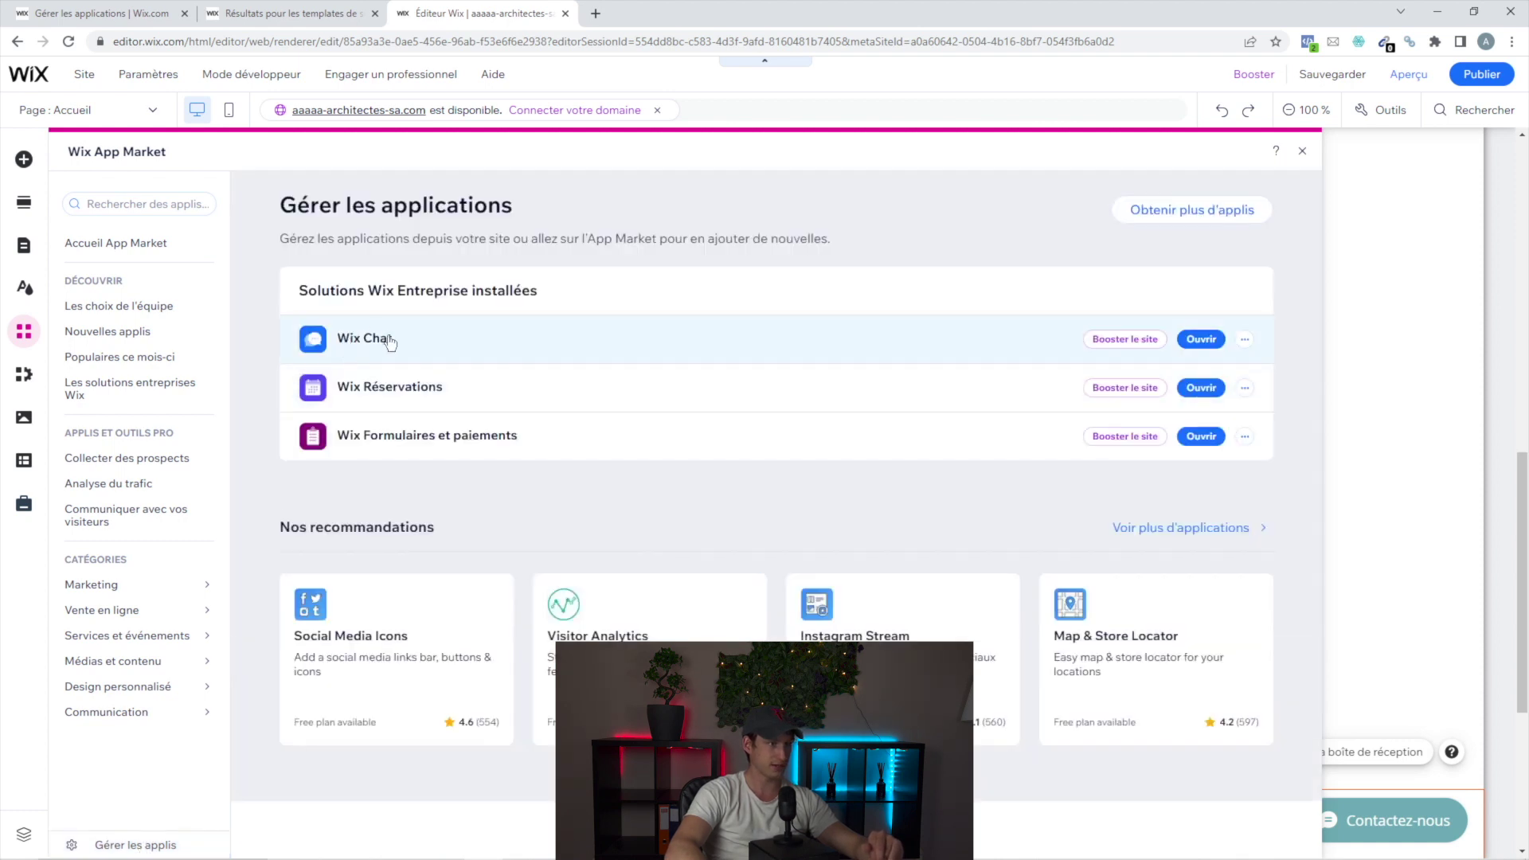
pyautogui.click(1354, 574)
pyautogui.click(1326, 820)
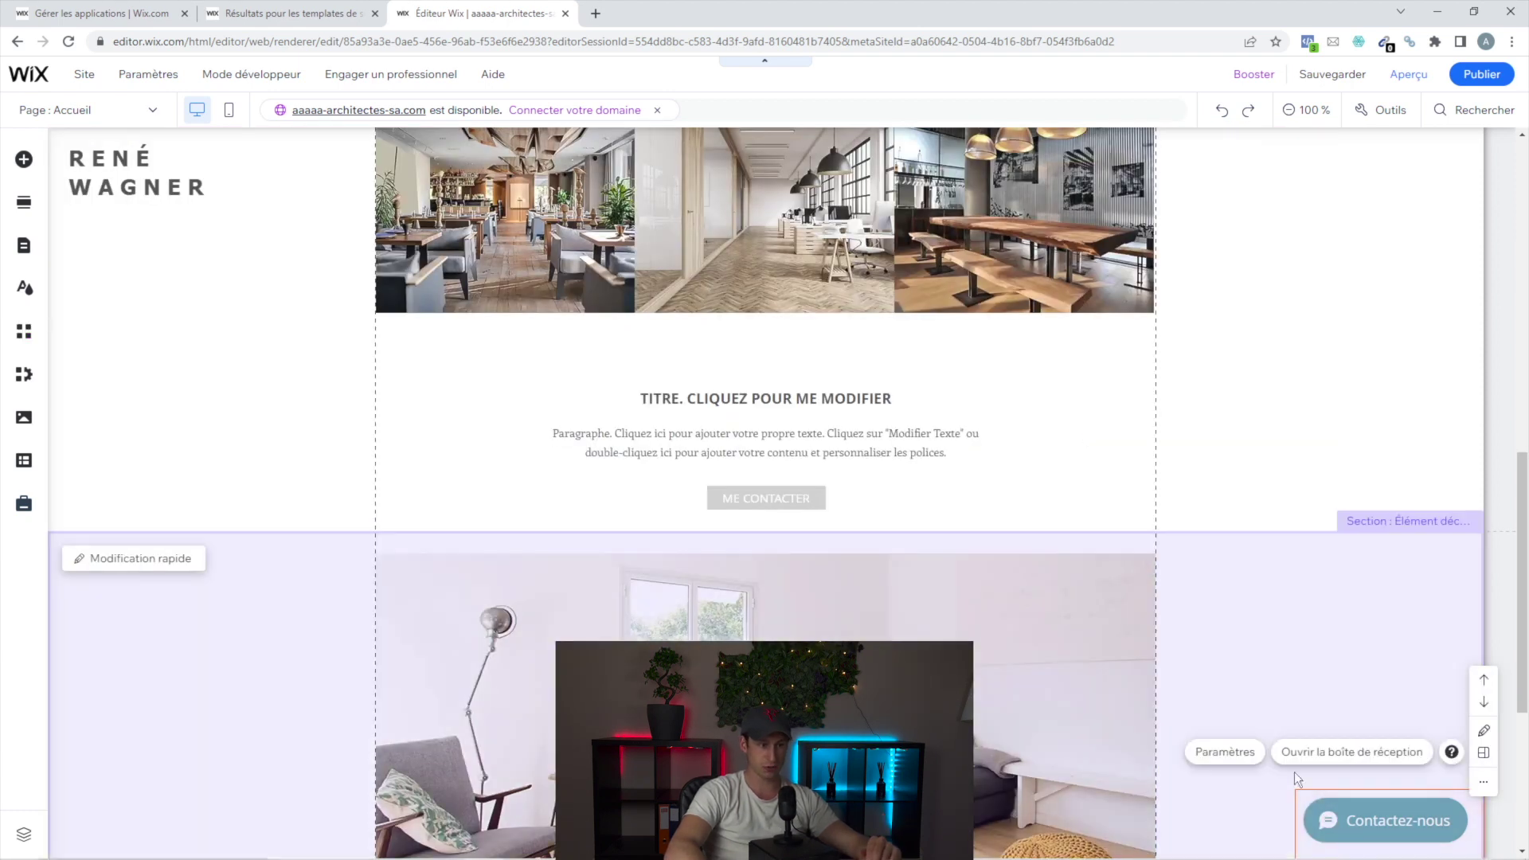
# - Open the Wix Chat widget's settings and review its display and design options
pyautogui.click(1238, 755)
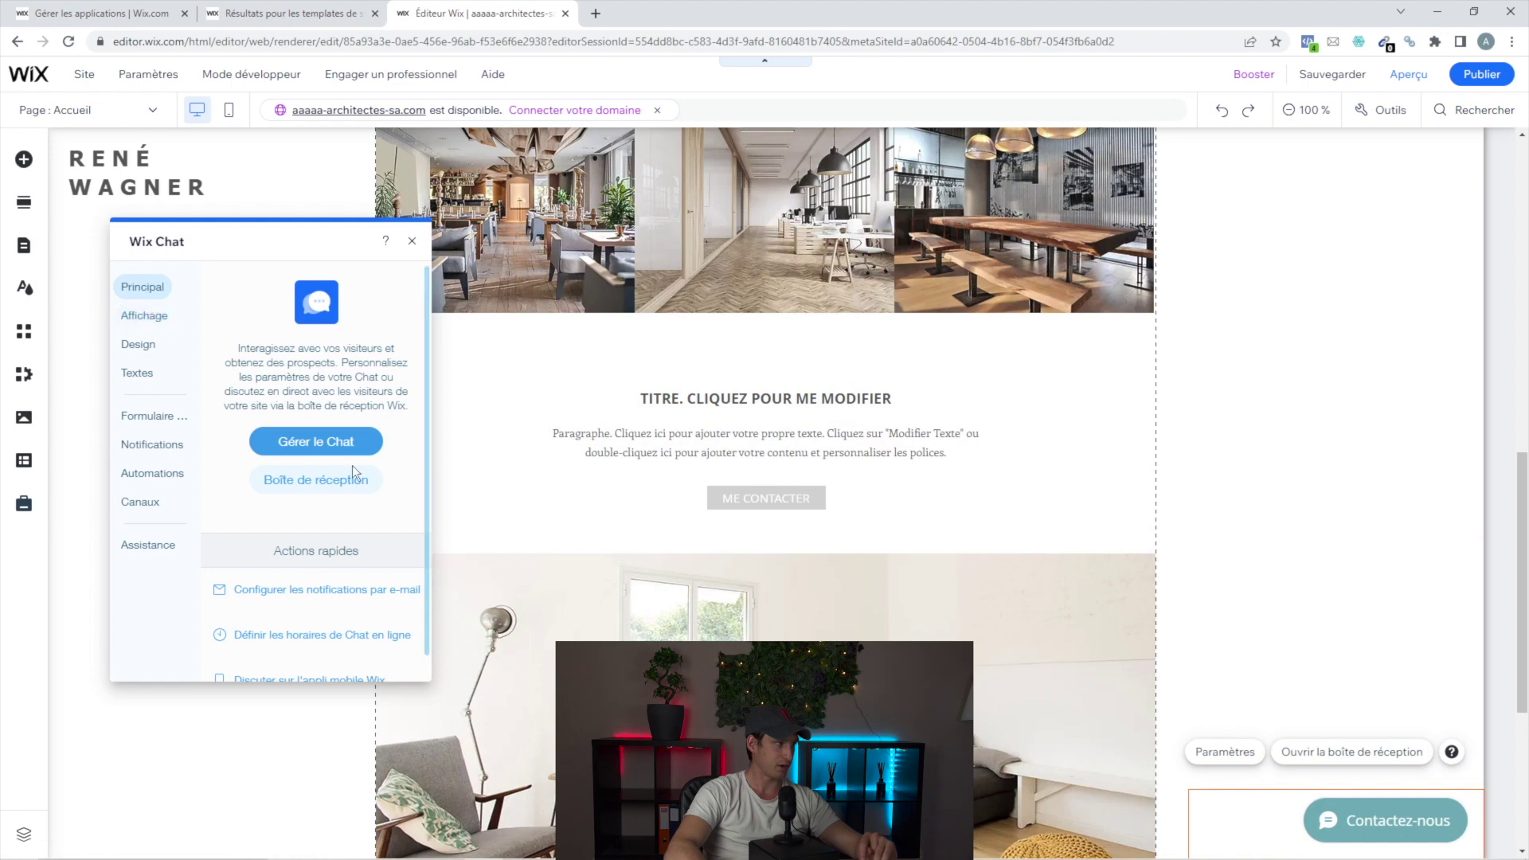
pyautogui.click(144, 315)
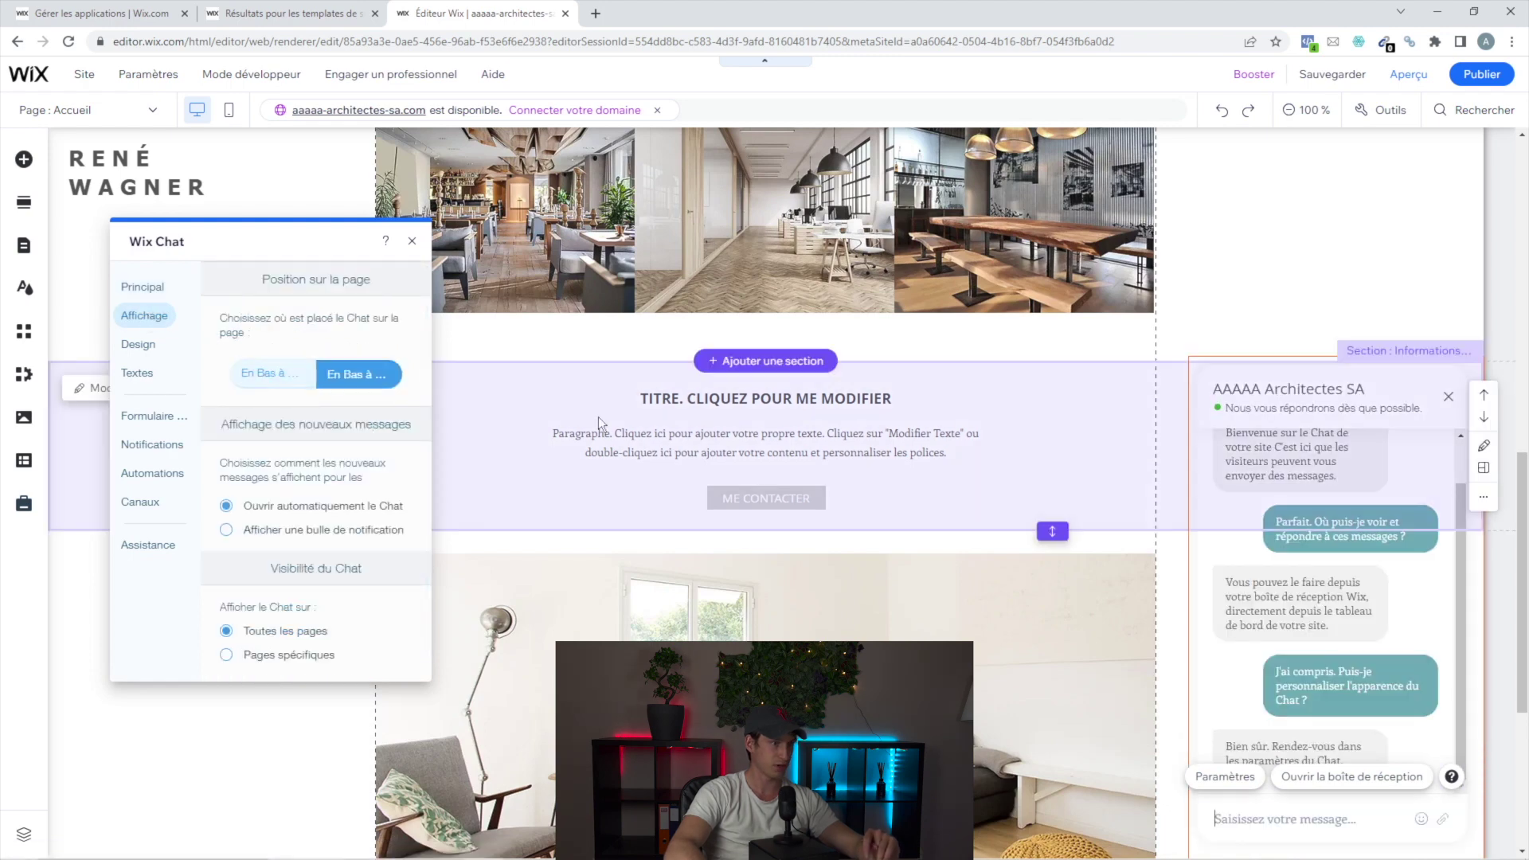
pyautogui.click(148, 348)
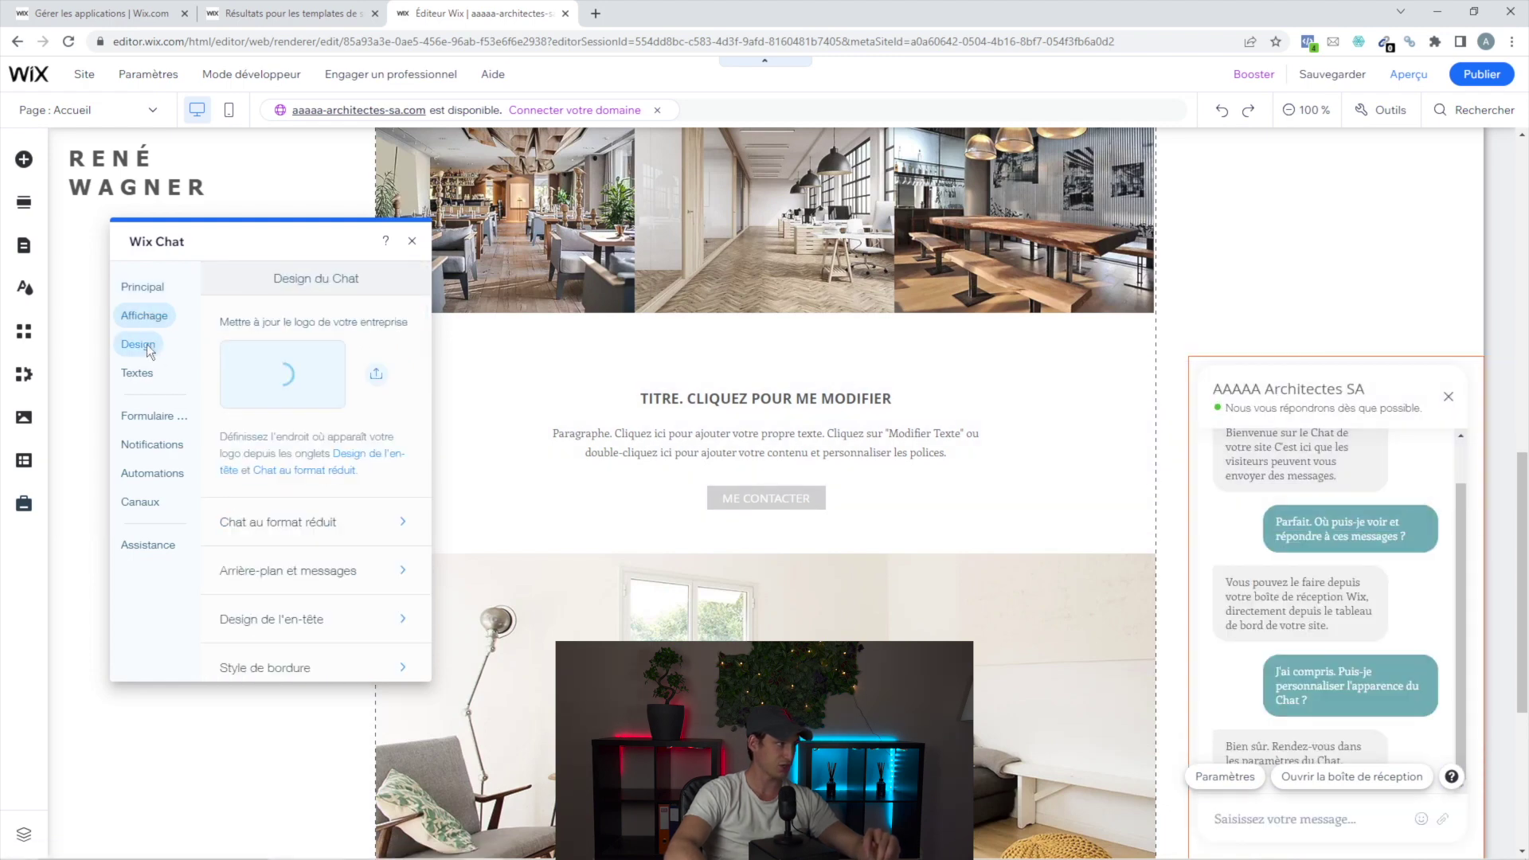
pyautogui.click(142, 287)
# - Open the chat management page and try enabling the chat hours
pyautogui.click(311, 443)
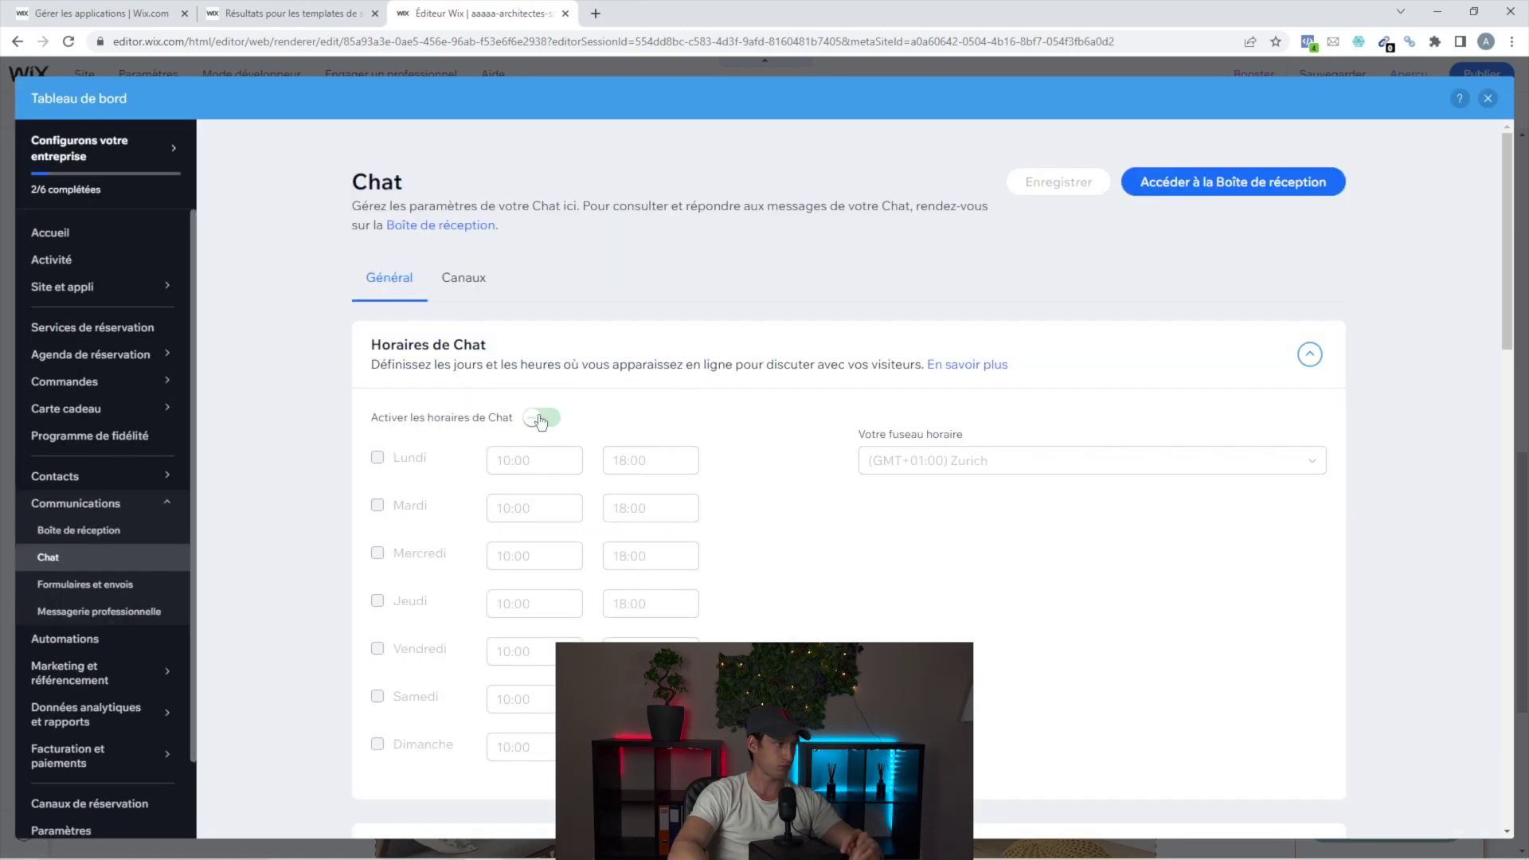
pyautogui.click(542, 415)
pyautogui.click(531, 461)
pyautogui.click(608, 429)
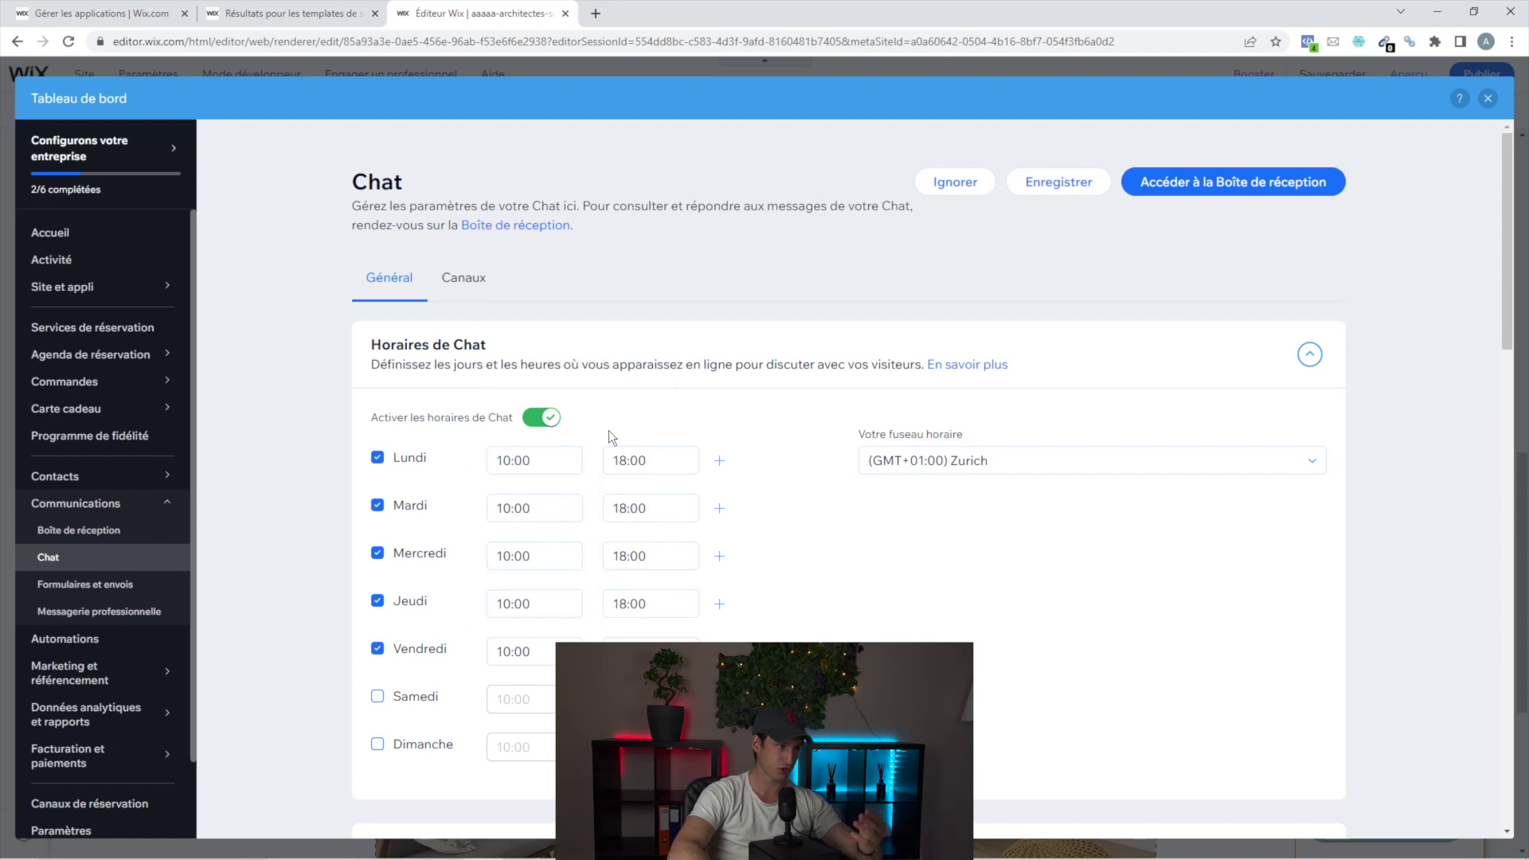
# - Examine the pre-chat form fields, and close the chat management page without saving
pyautogui.scroll(-5, 868, 434)
pyautogui.scroll(-4, 643, 543)
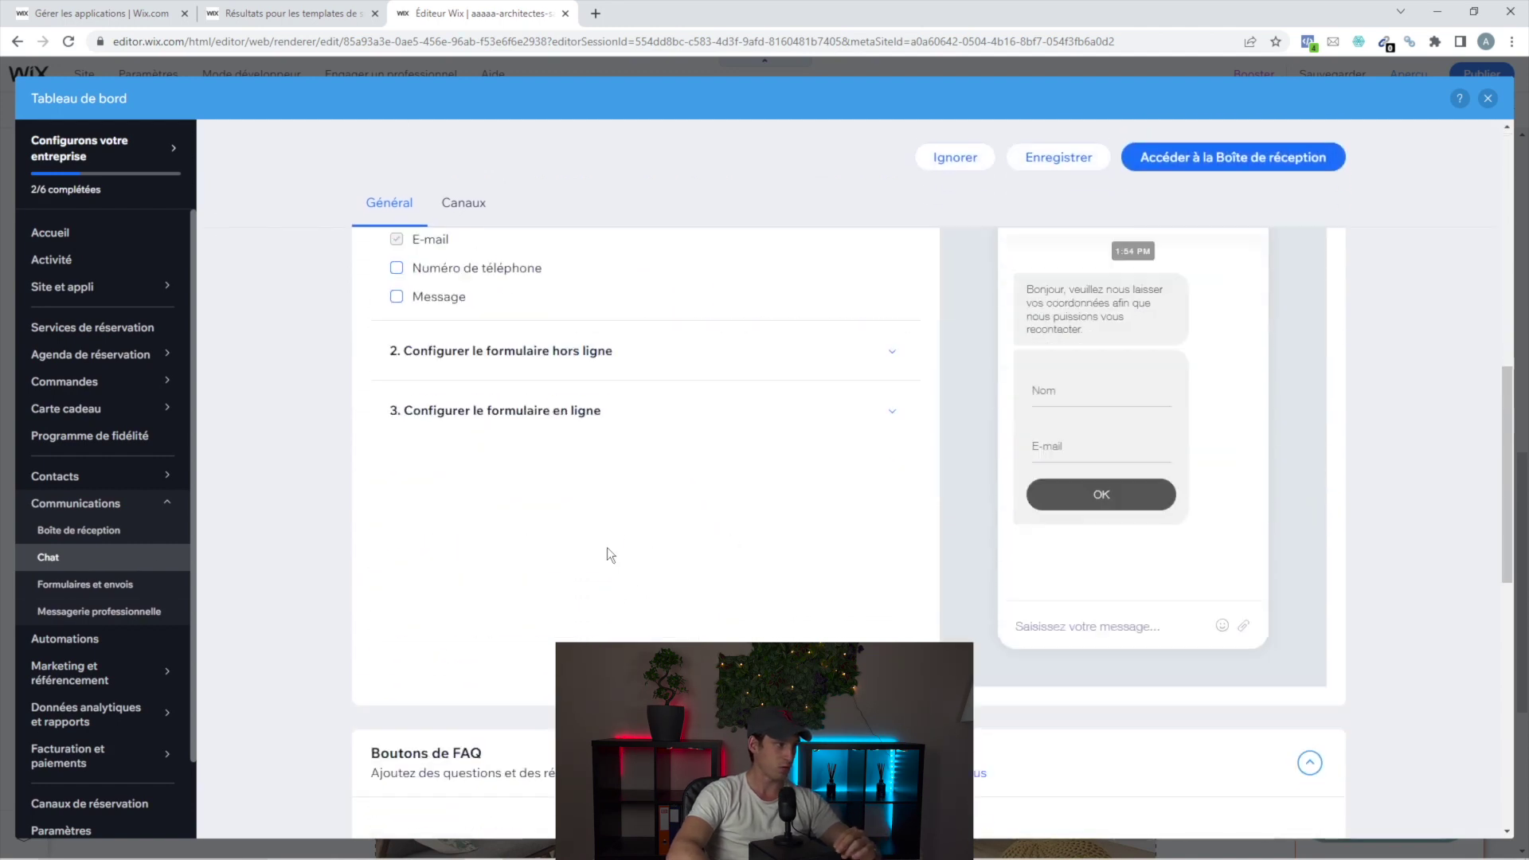
pyautogui.scroll(1, 475, 485)
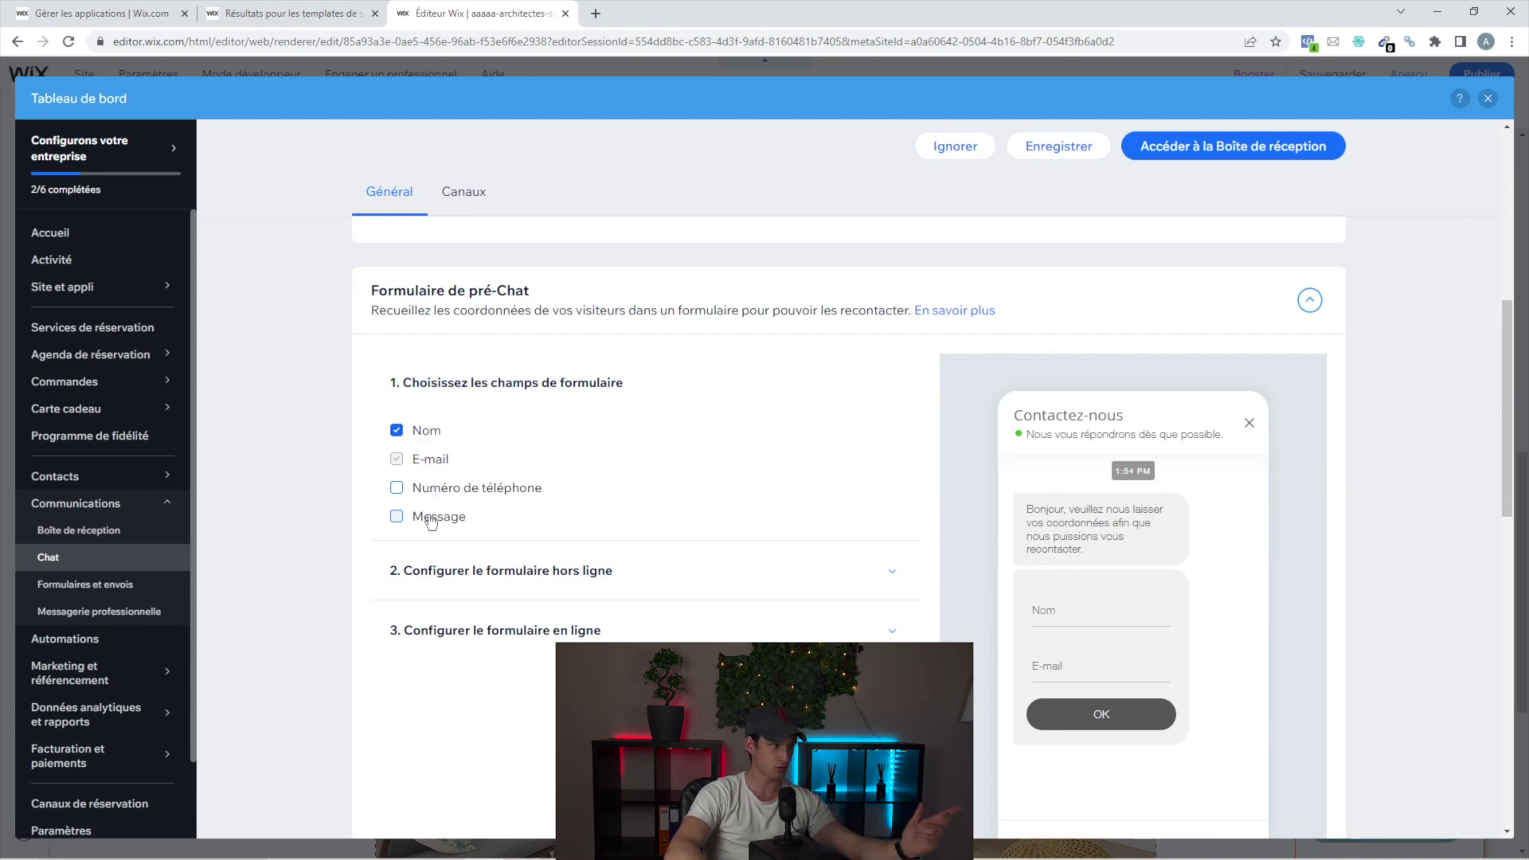
pyautogui.click(1487, 98)
pyautogui.click(1364, 339)
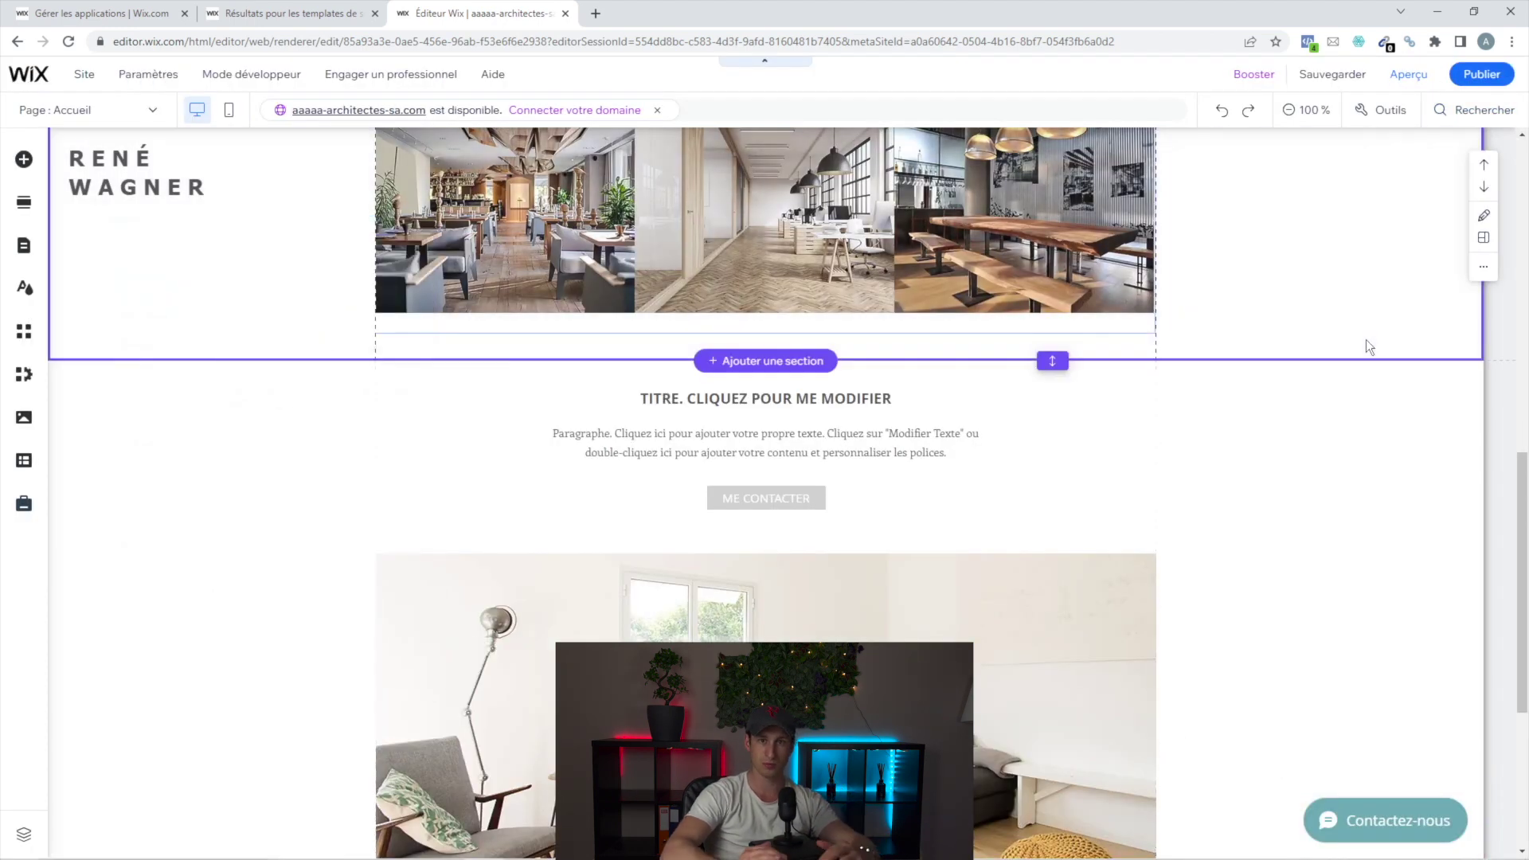
# - Review the site's installed applications in the Wix dashboard, and return to the dashboard home
pyautogui.moveTo(1483, 77)
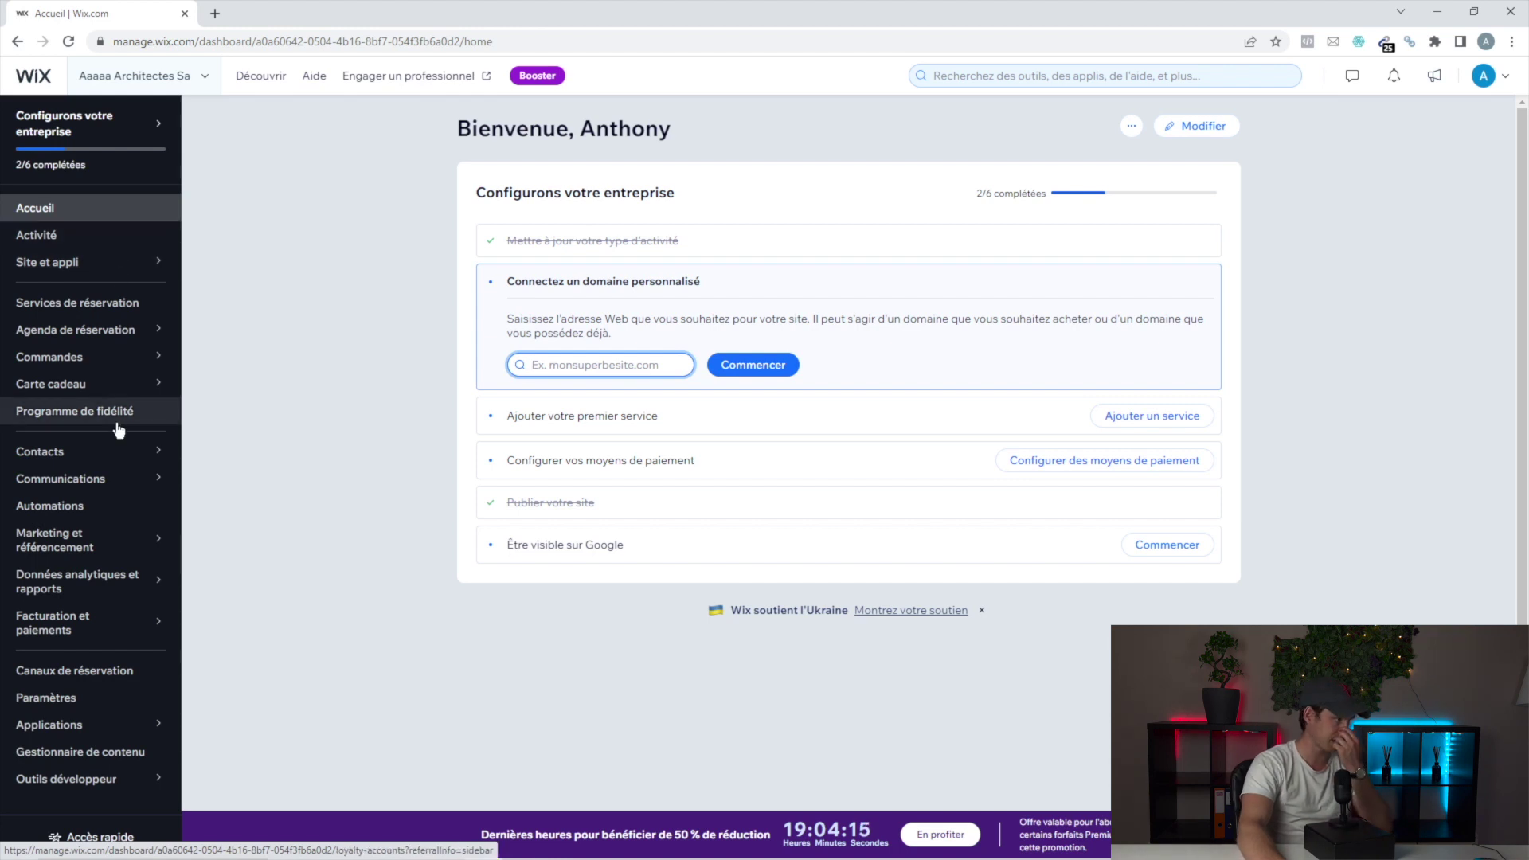
pyautogui.moveTo(106, 459)
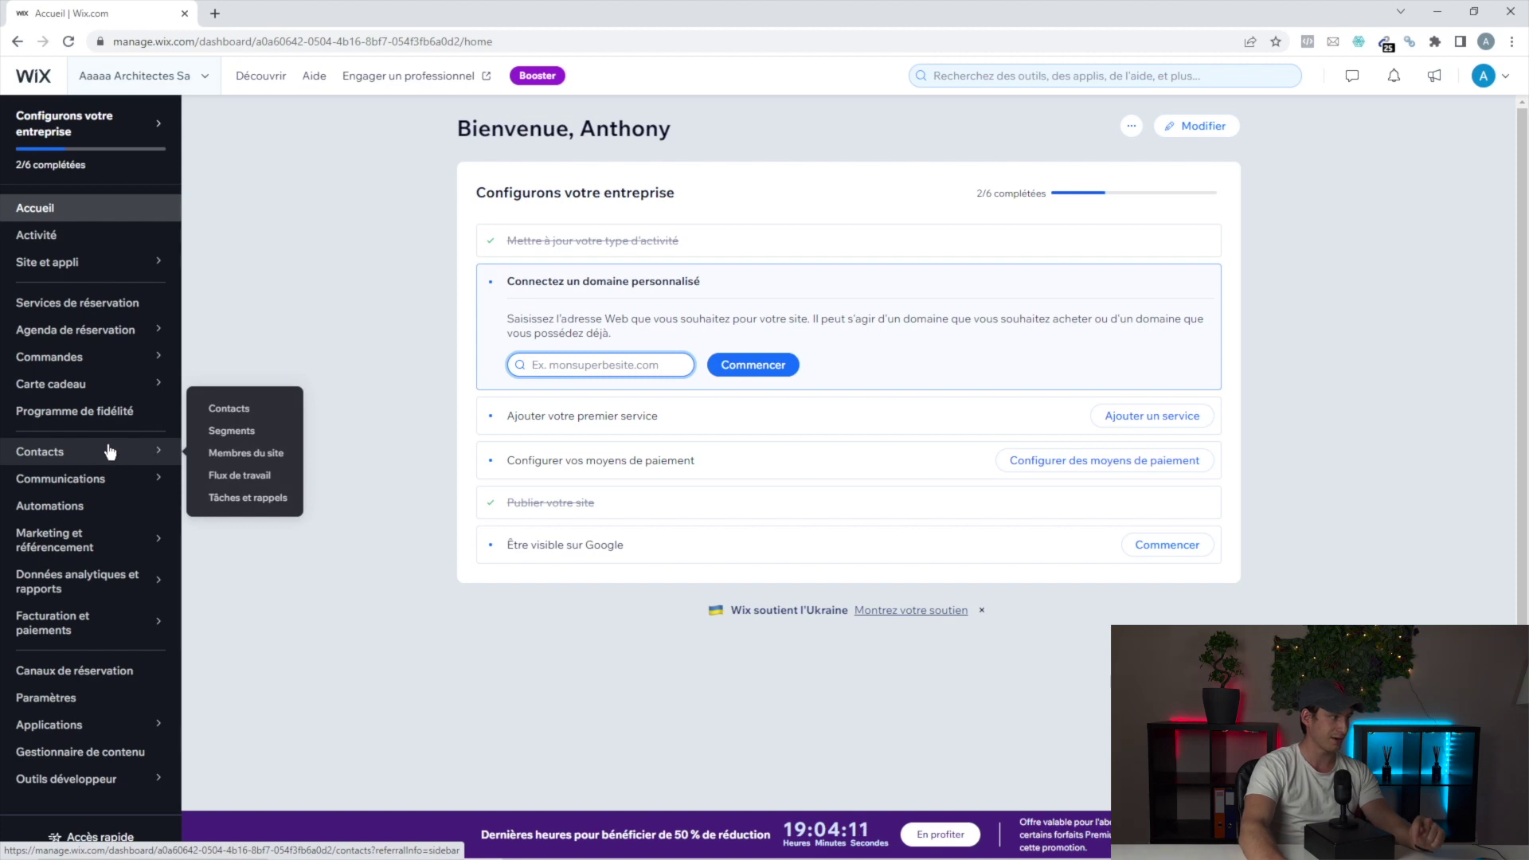
pyautogui.moveTo(127, 728)
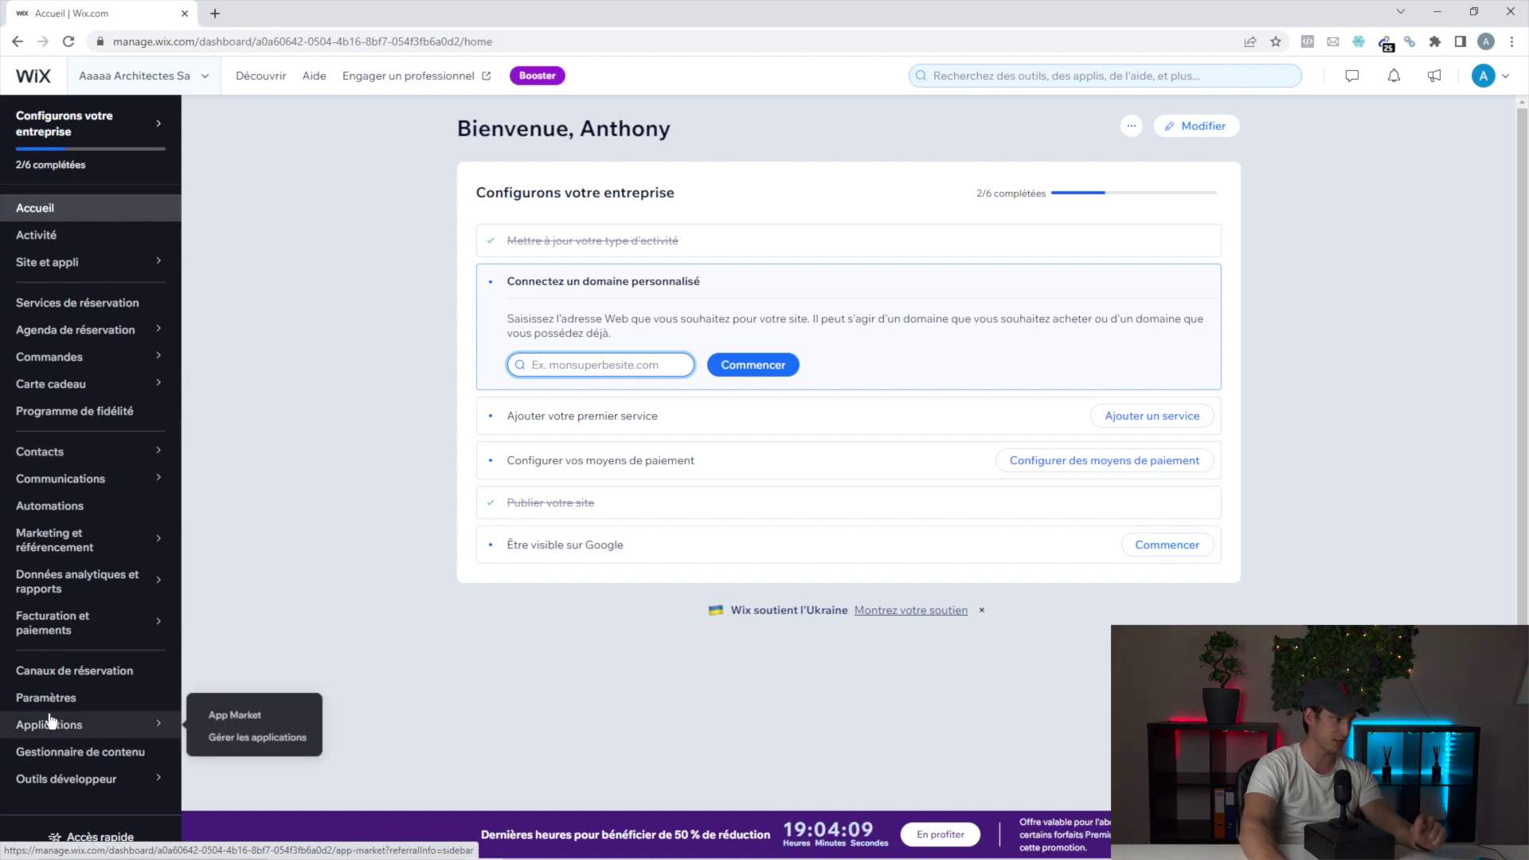
pyautogui.click(248, 738)
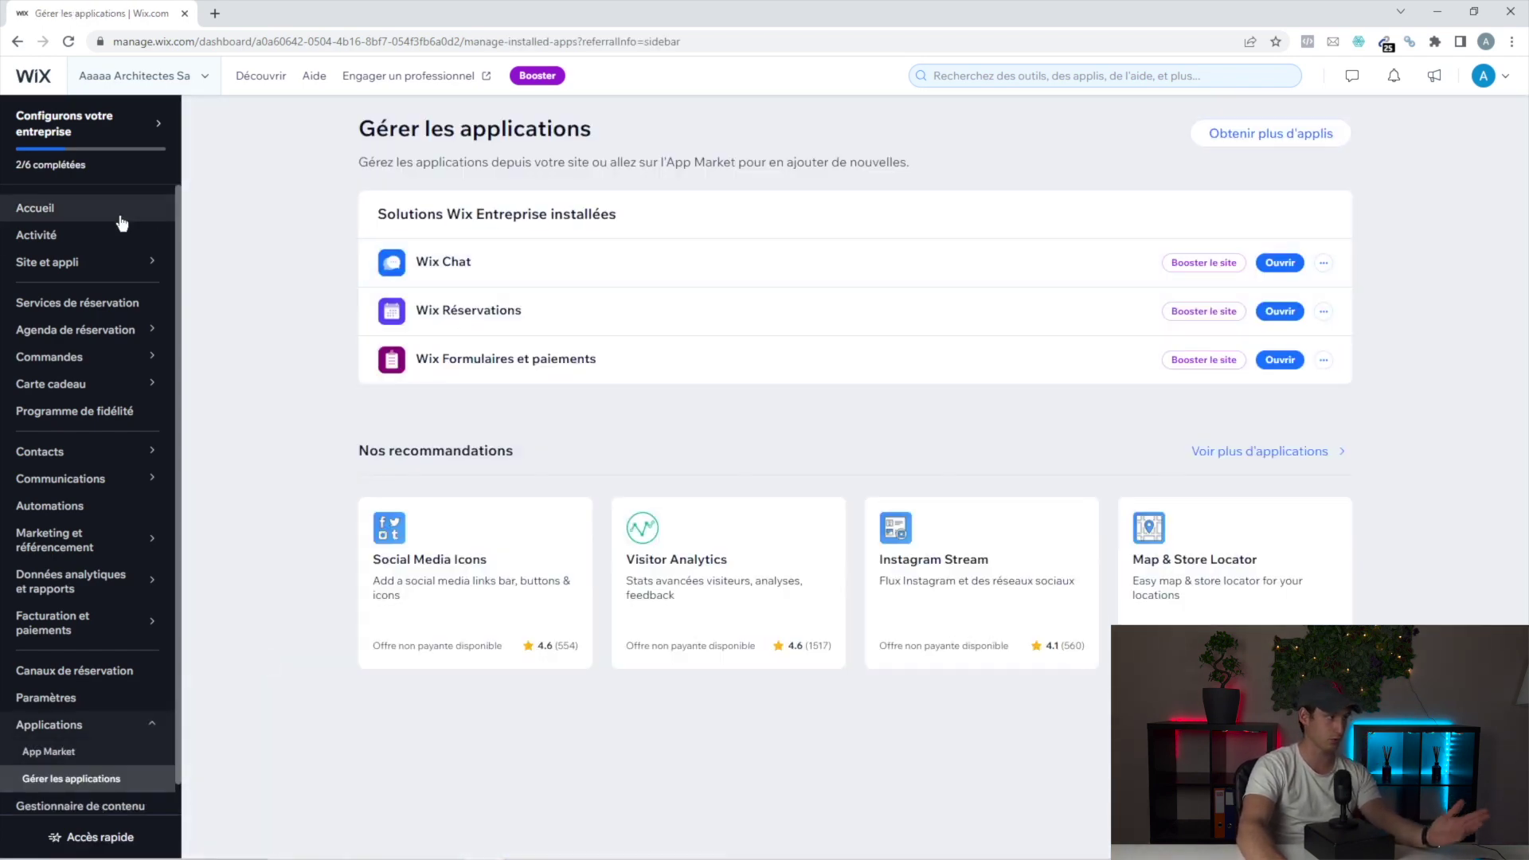
pyautogui.click(102, 213)
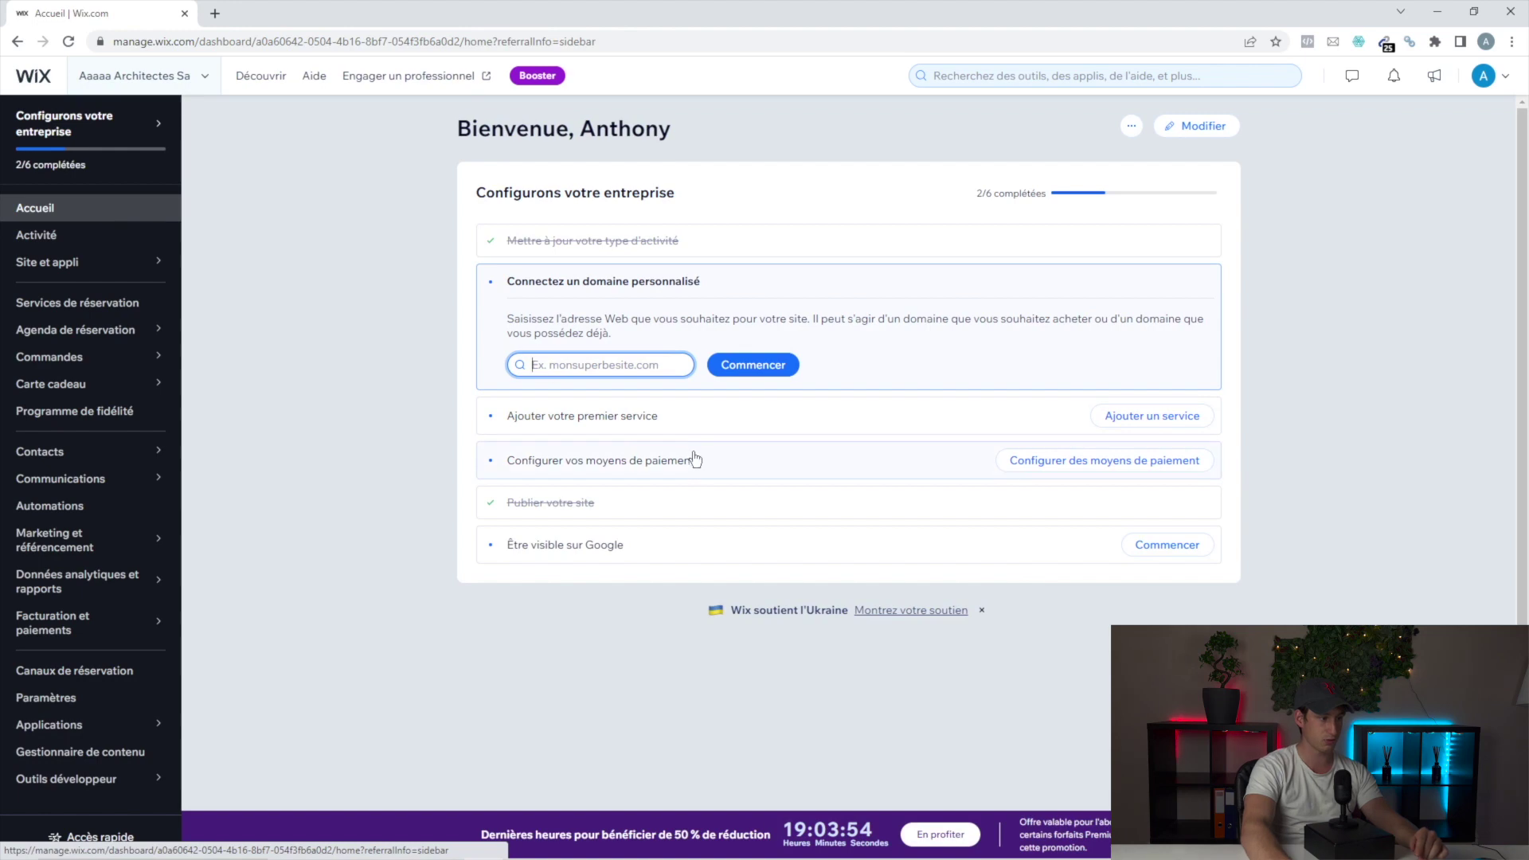
# - Examine the custom domain name in the SEO Mindset website's address, and return to the Wix dashboard
pyautogui.moveTo(479, 836); pyautogui.dragTo(759, 836)
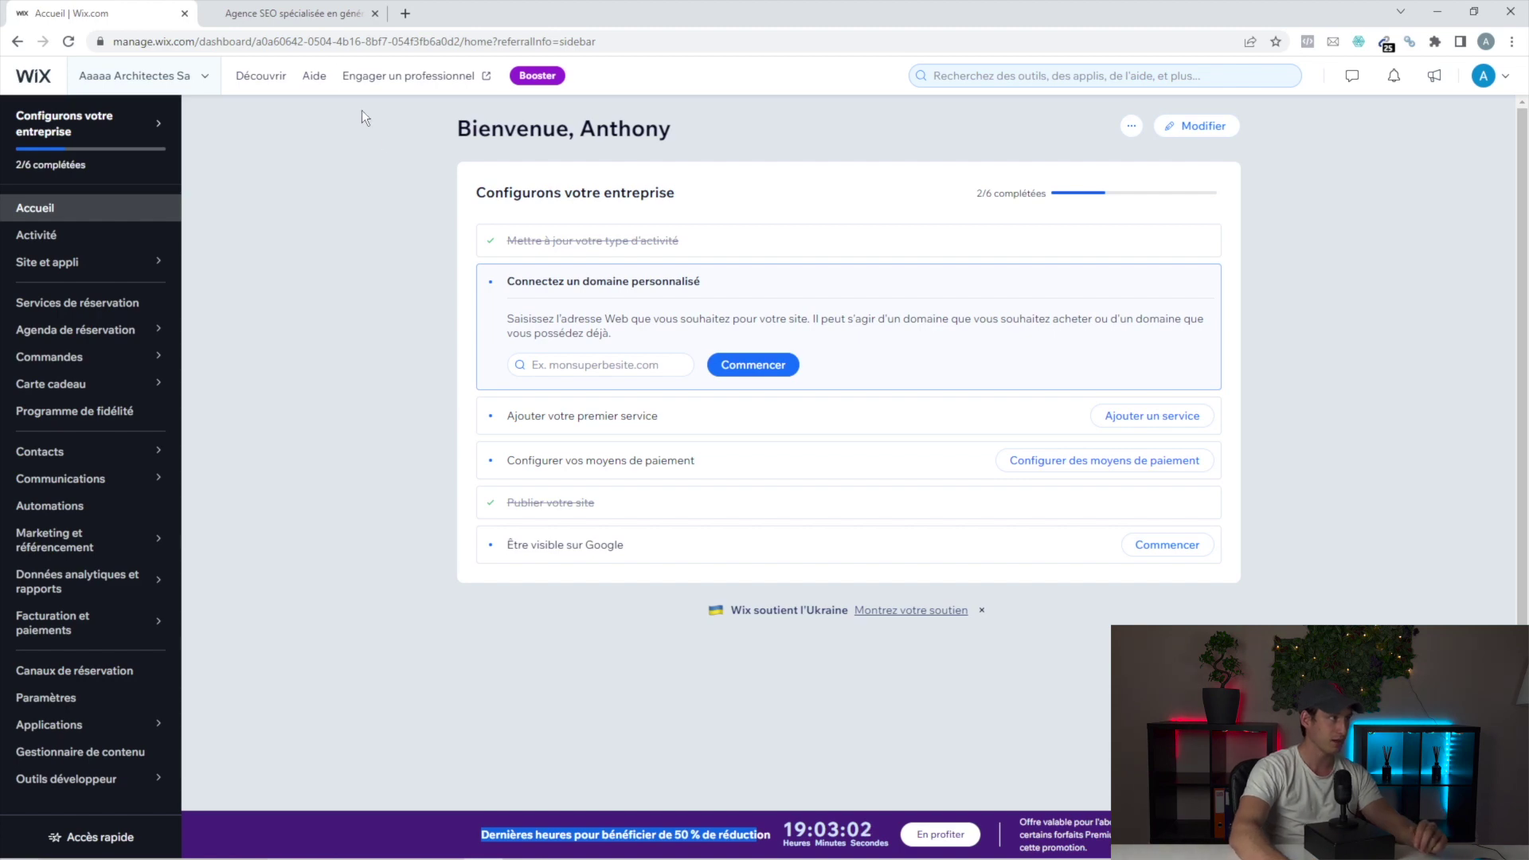
pyautogui.click(262, 14)
pyautogui.click(255, 41)
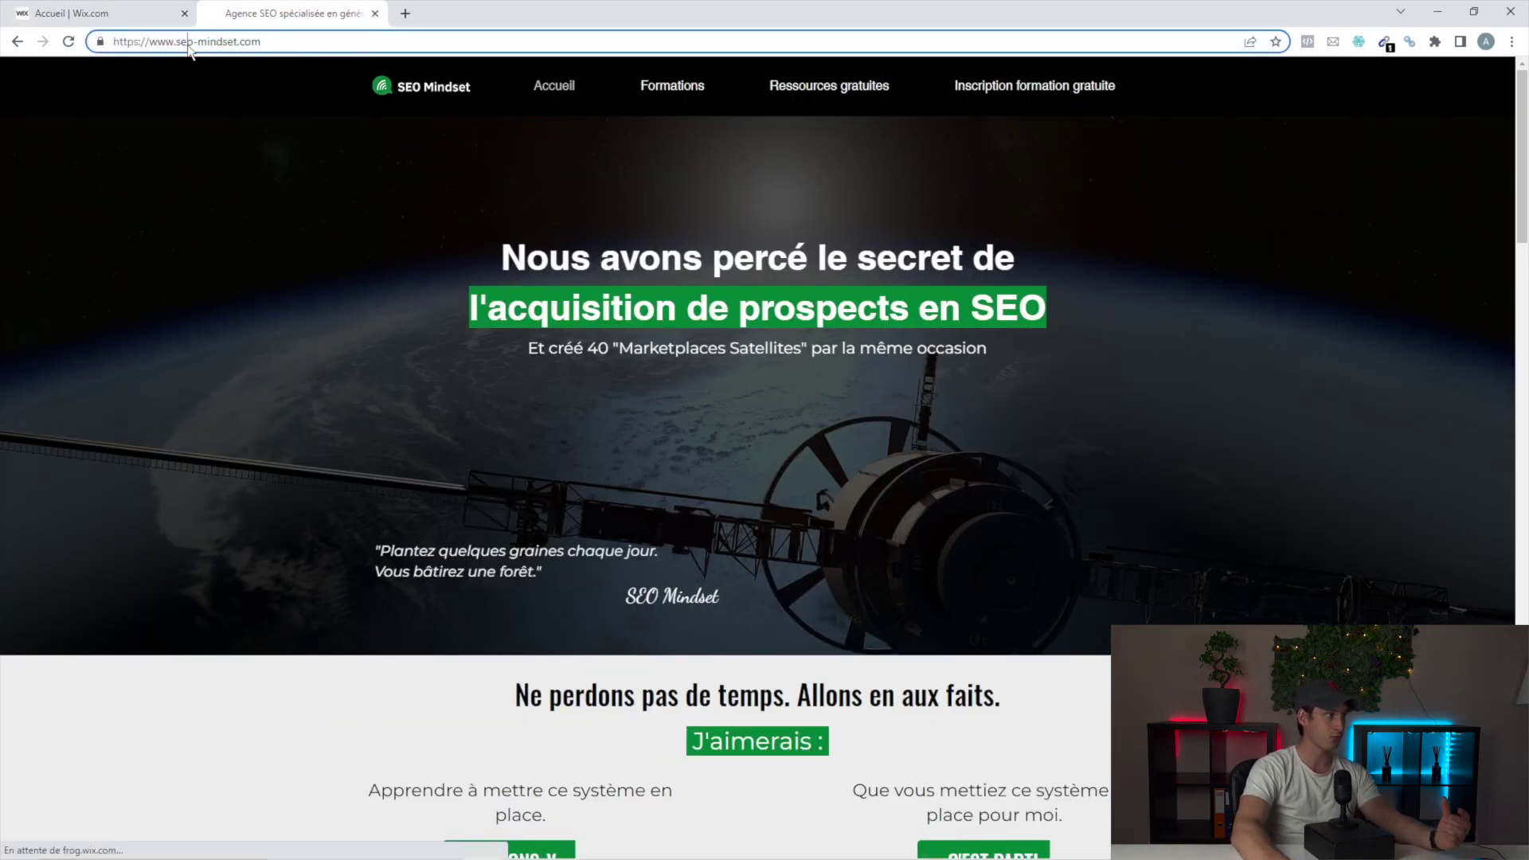
pyautogui.moveTo(237, 41); pyautogui.dragTo(176, 41)
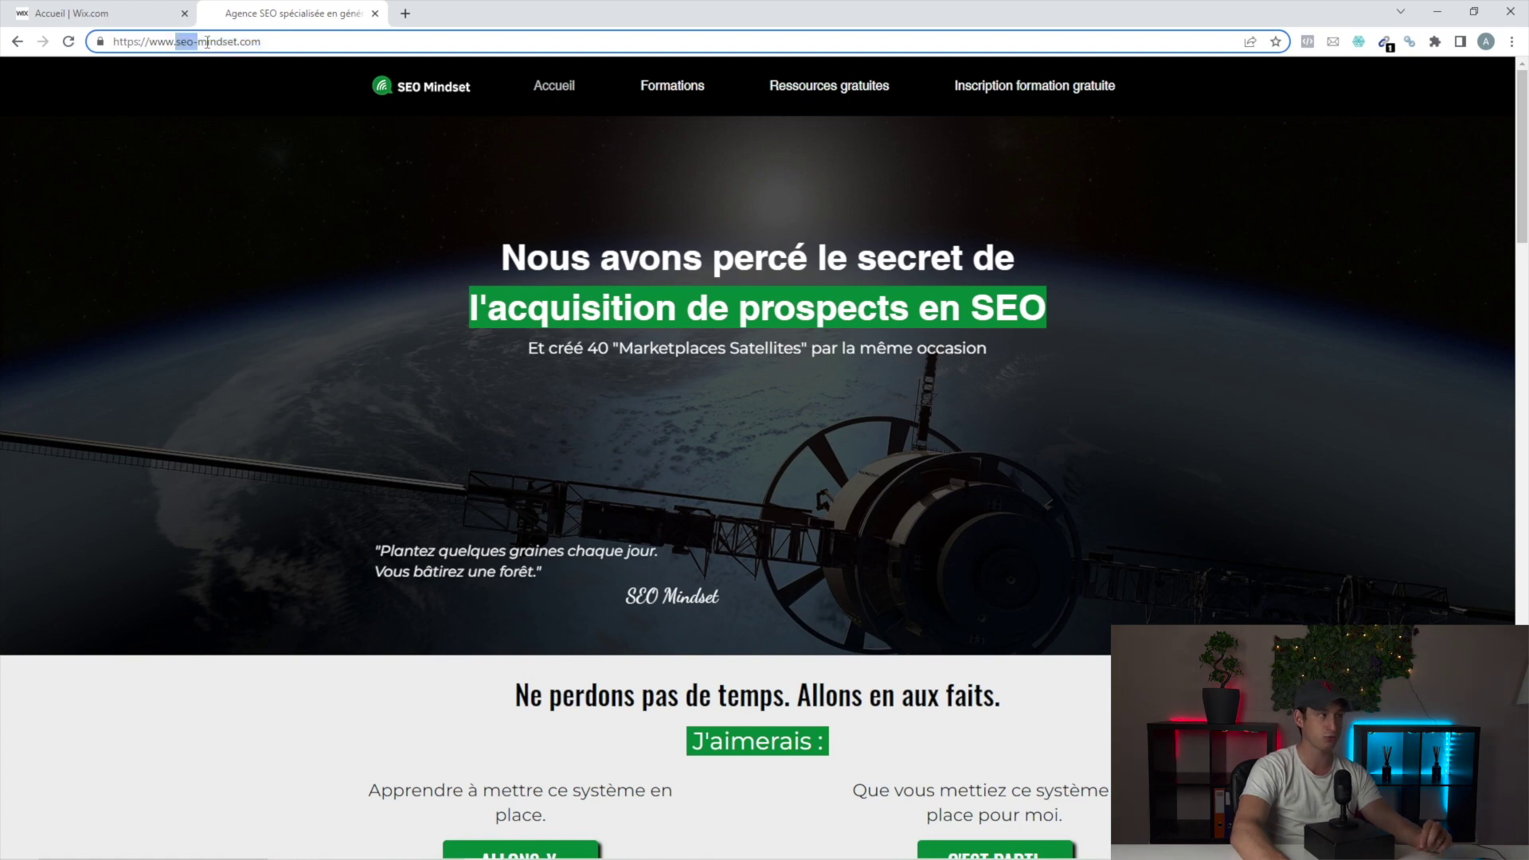
pyautogui.click(119, 12)
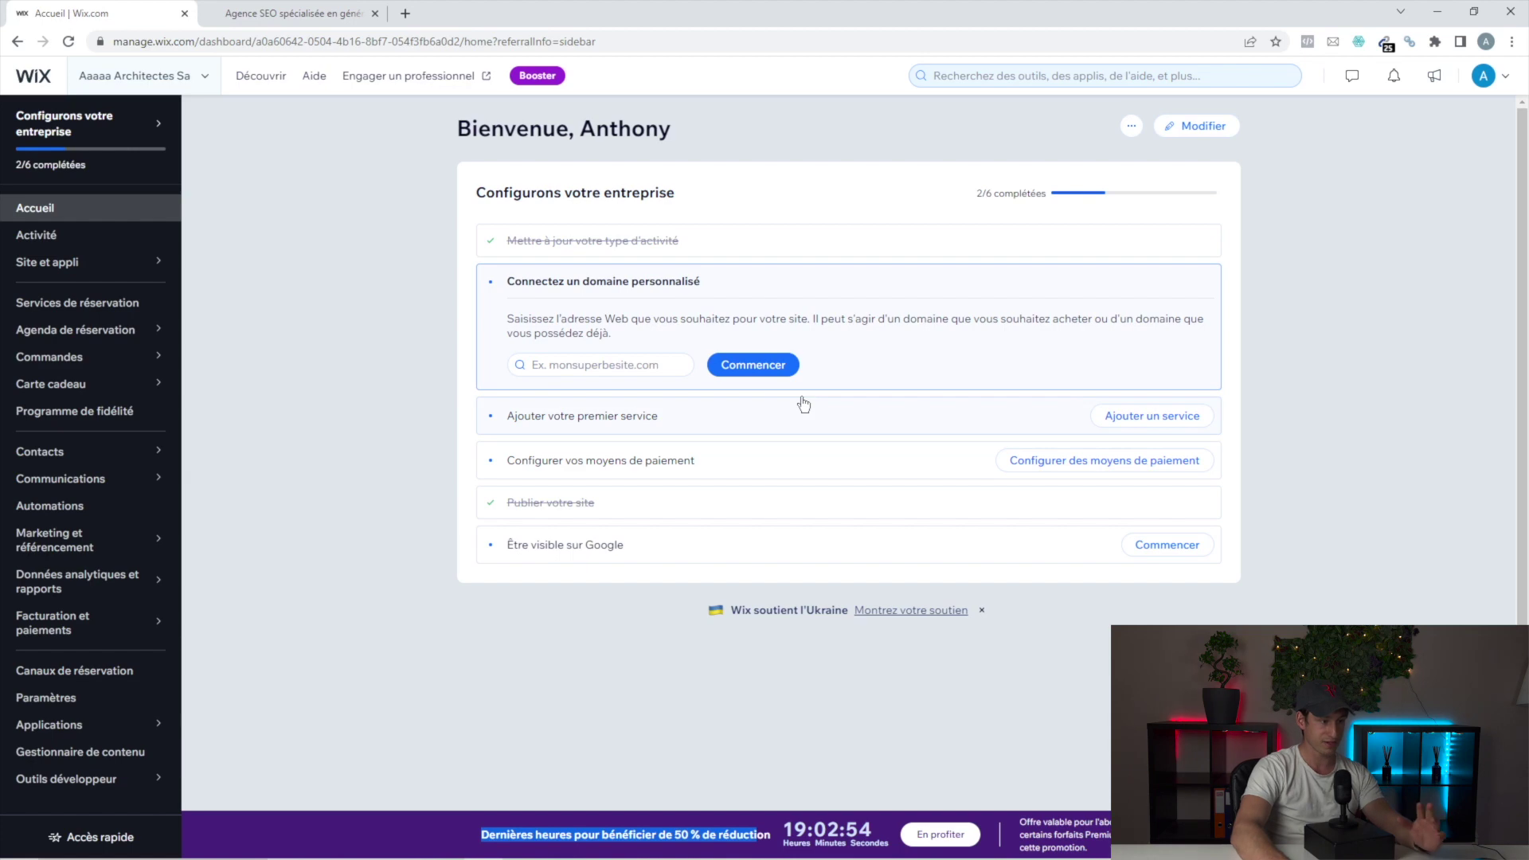
# - Open the Premium plans from the 50% discount offer and examine the Illimité website plan alongside the SEO Mindset site
pyautogui.moveTo(746, 811); pyautogui.dragTo(768, 829)
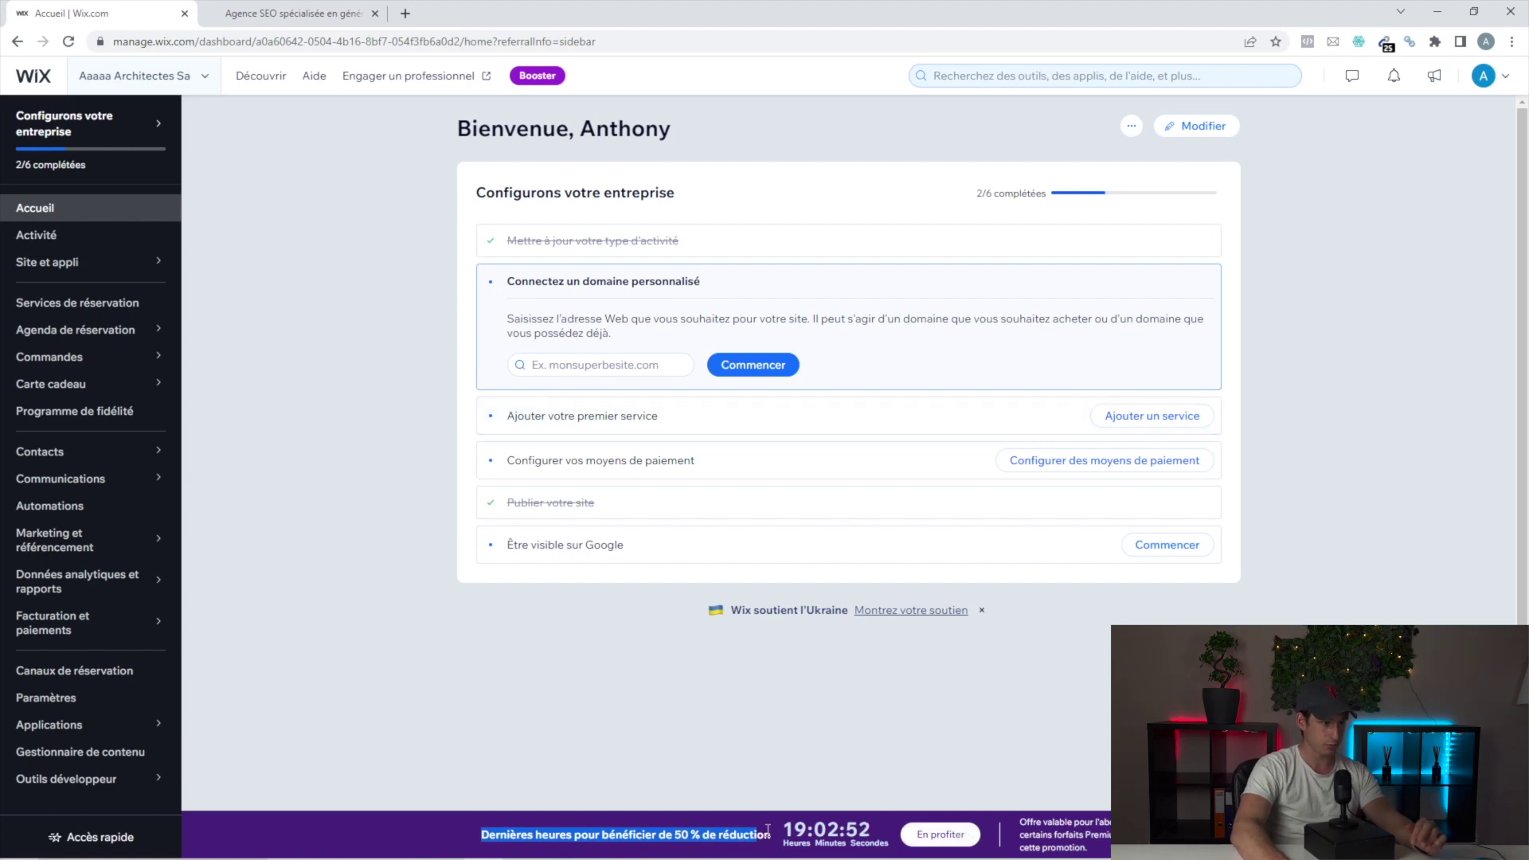
pyautogui.click(937, 836)
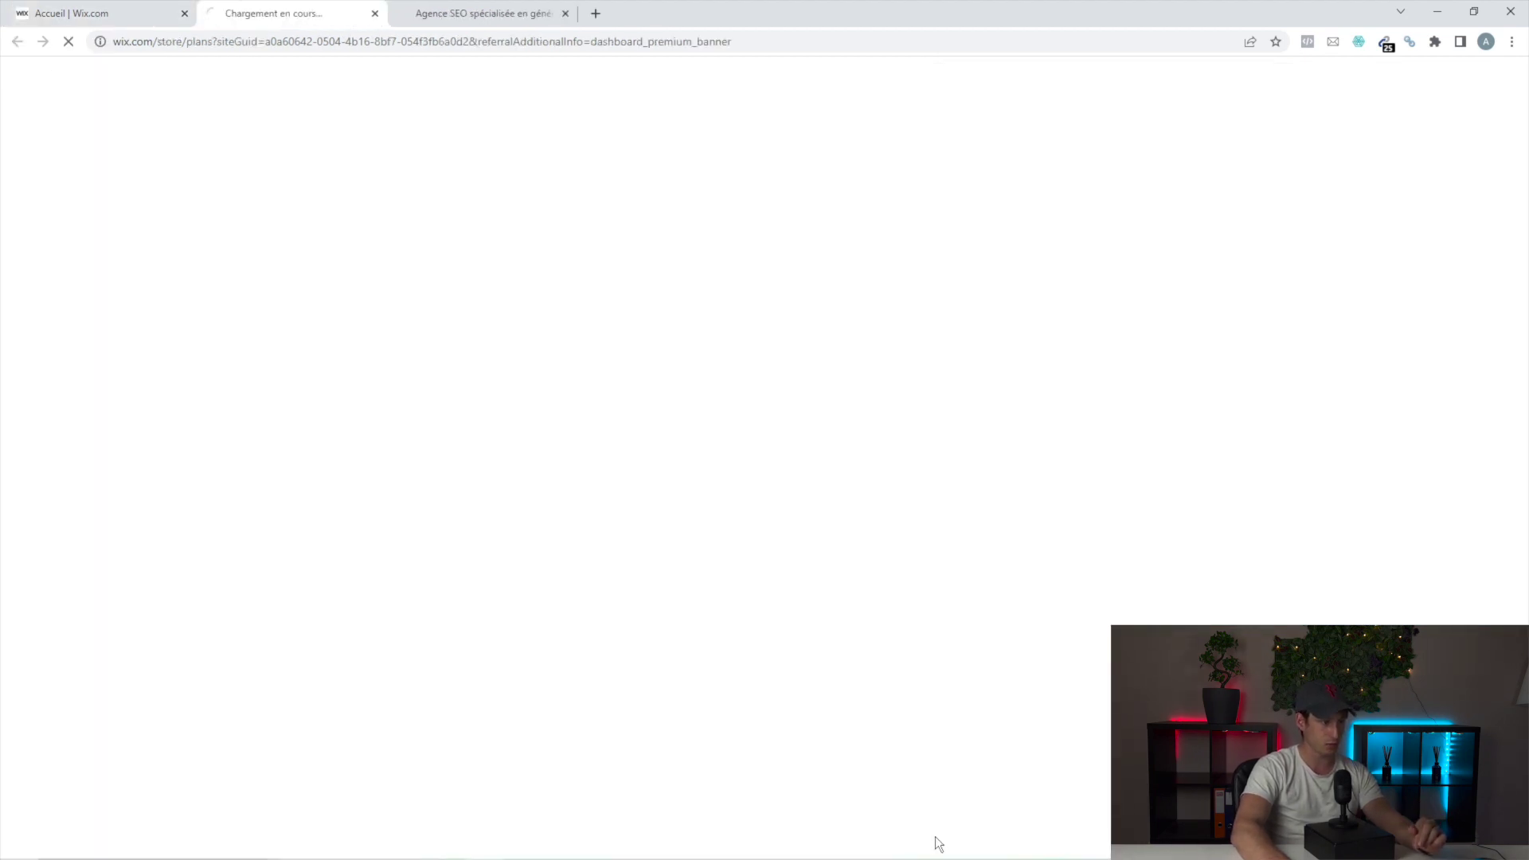
pyautogui.doubleClick(793, 393)
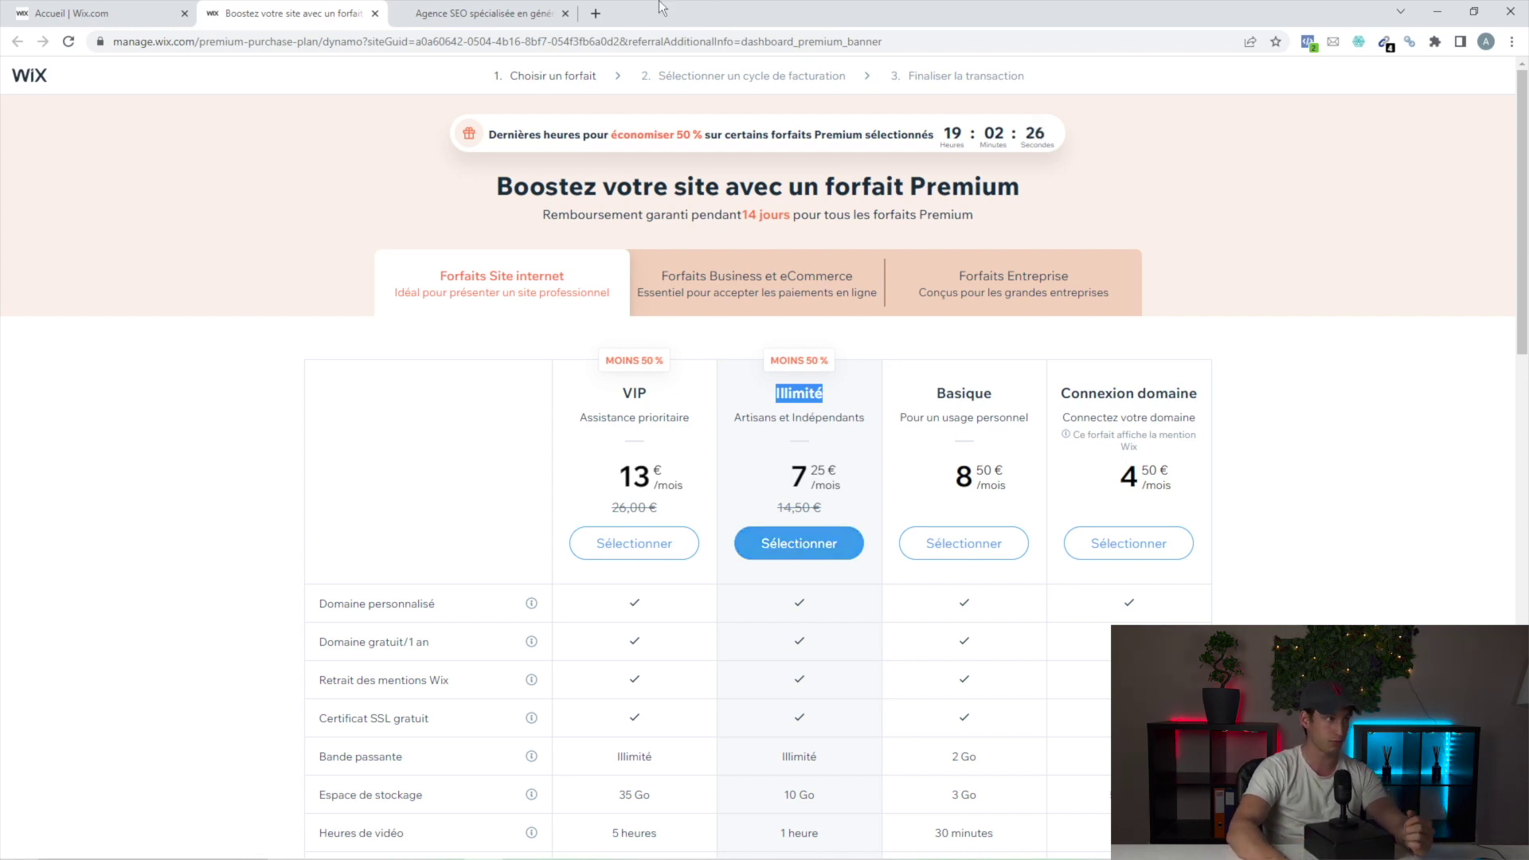
pyautogui.click(522, 13)
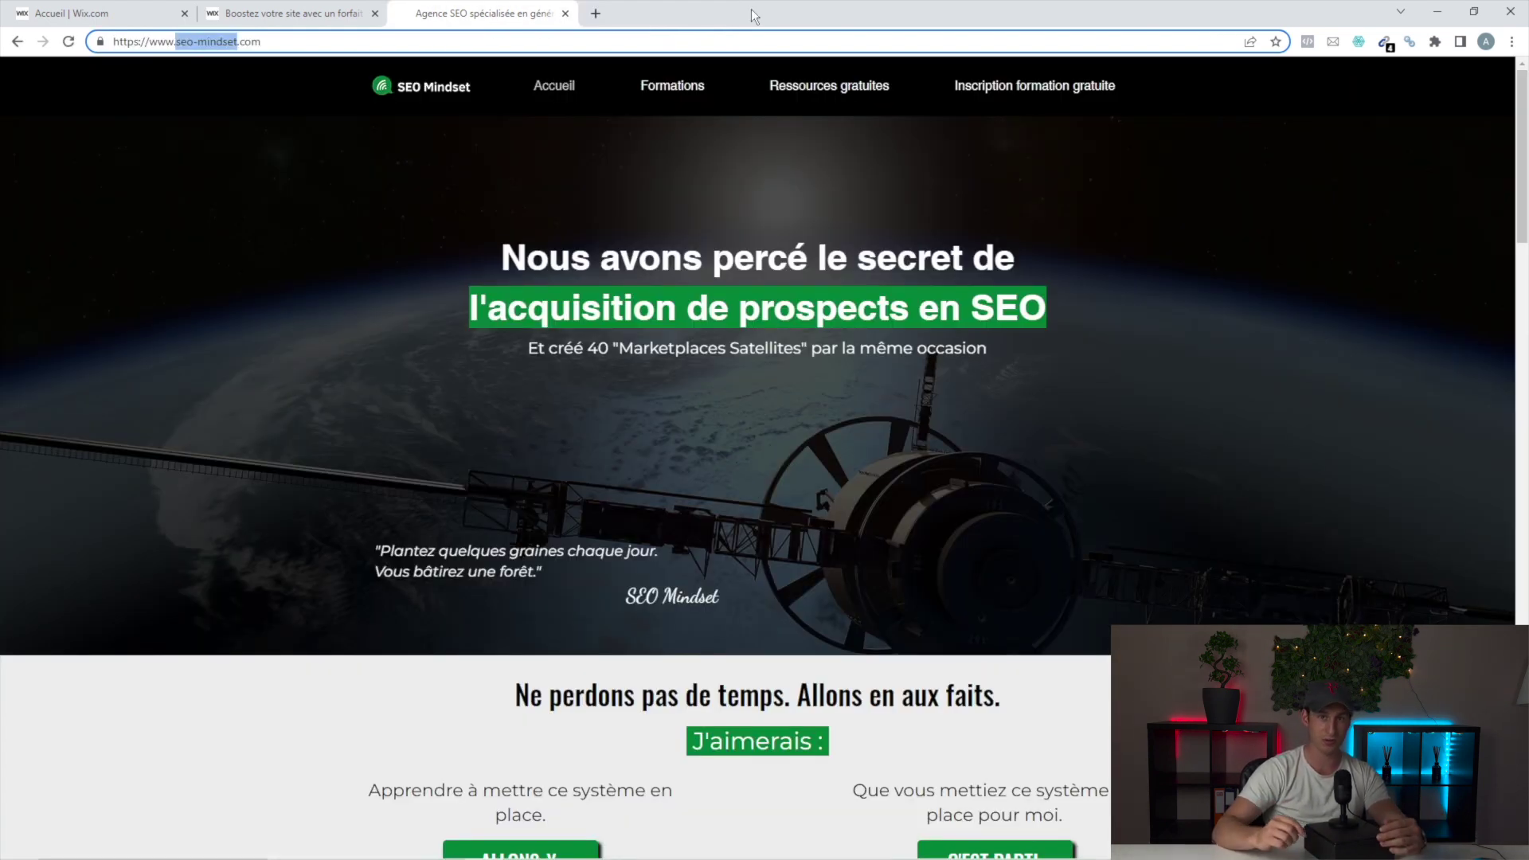
pyautogui.click(373, 13)
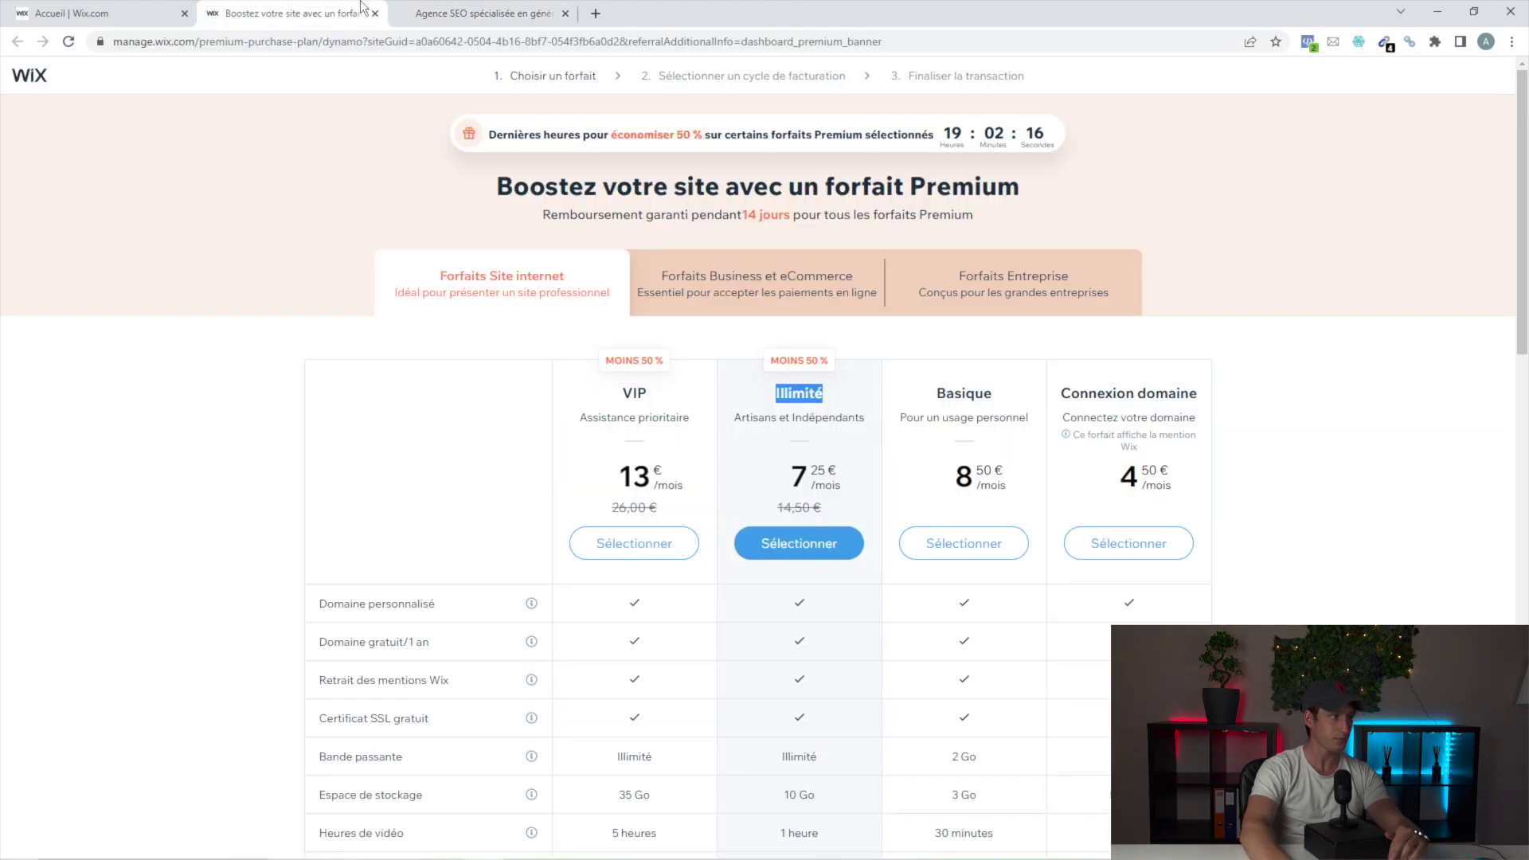